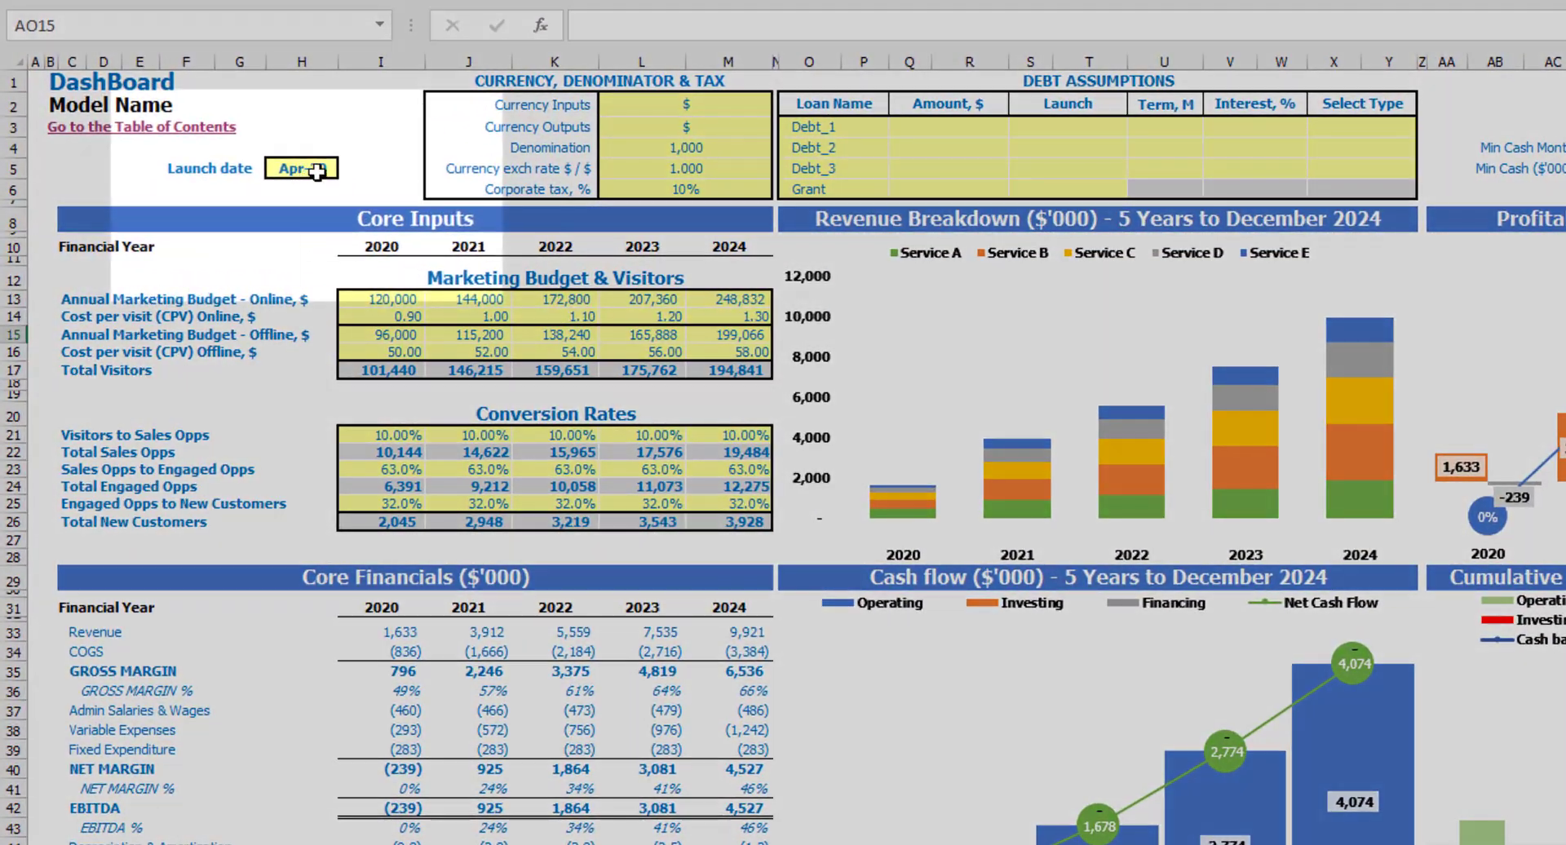
# Step: Choose May-20 from the launch date dropdown in H5 and check its input prompt
pyautogui.click(317, 172)
pyautogui.click(349, 169)
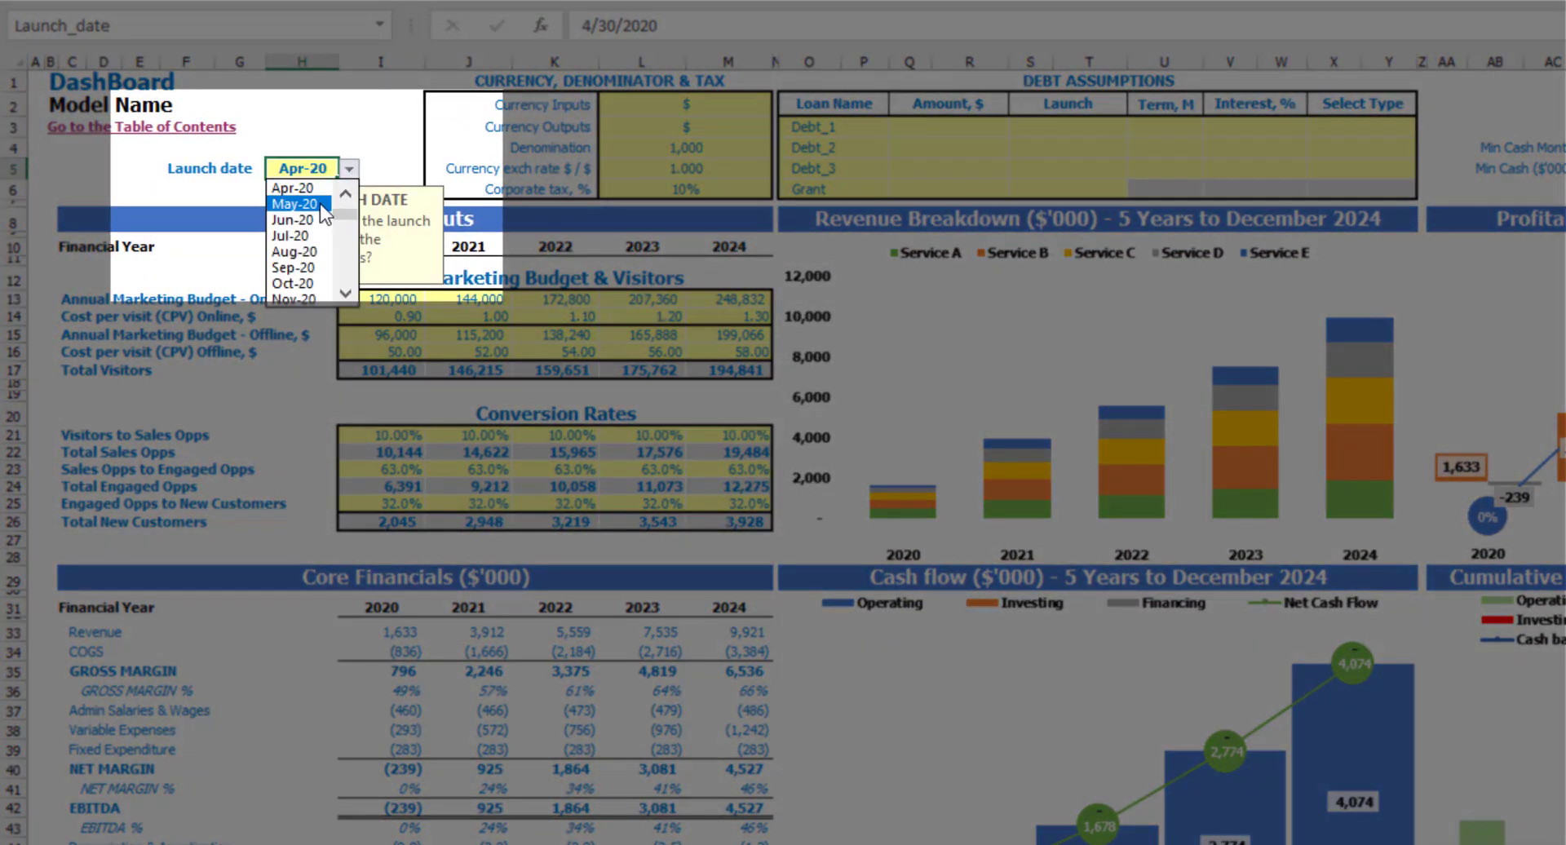
pyautogui.click(312, 205)
pyautogui.click(336, 115)
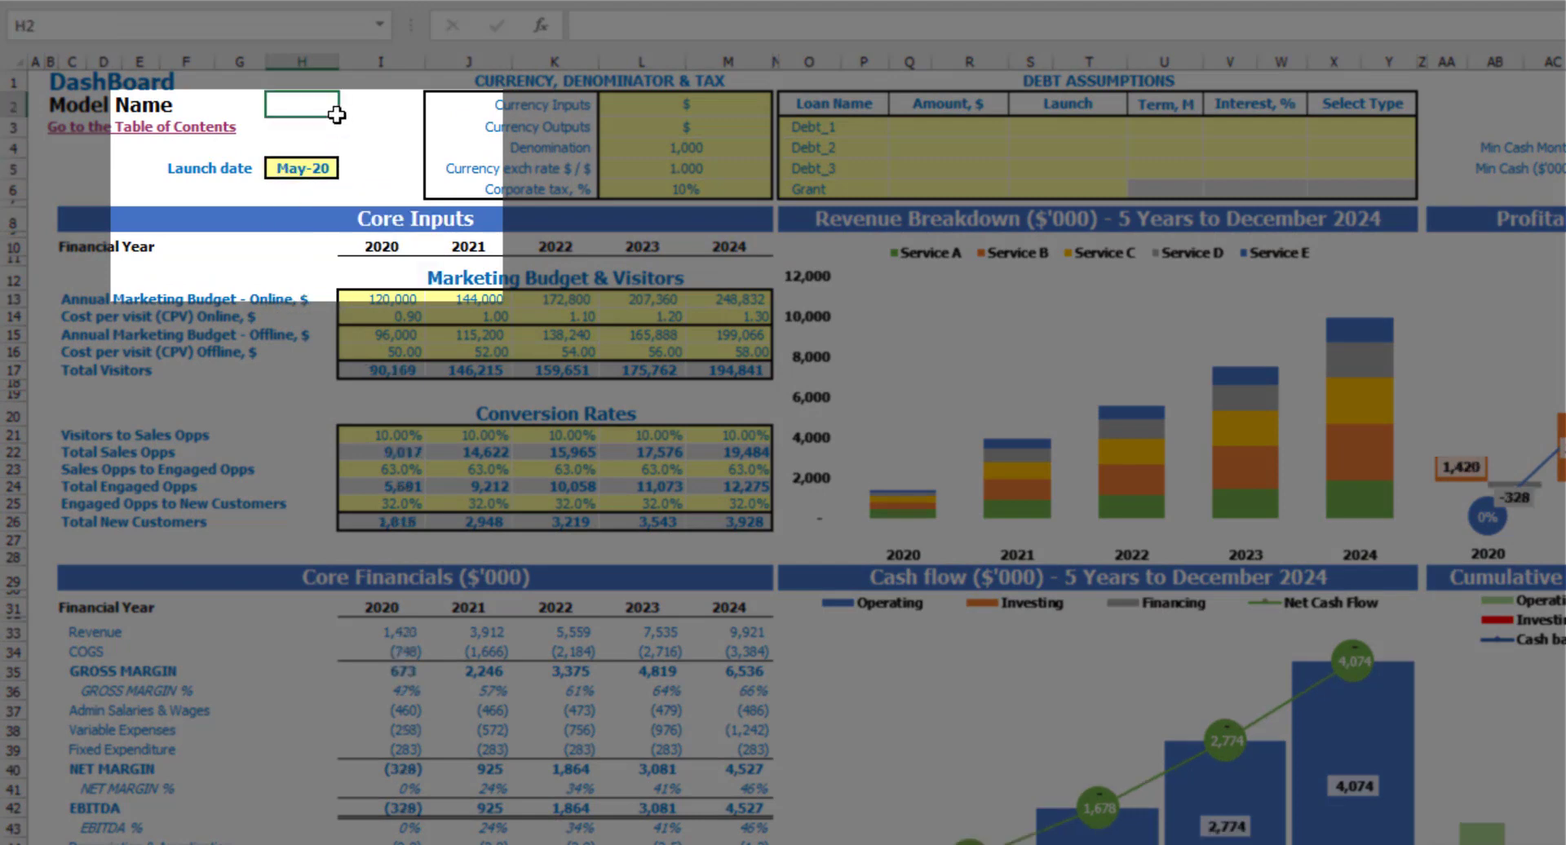
pyautogui.click(317, 175)
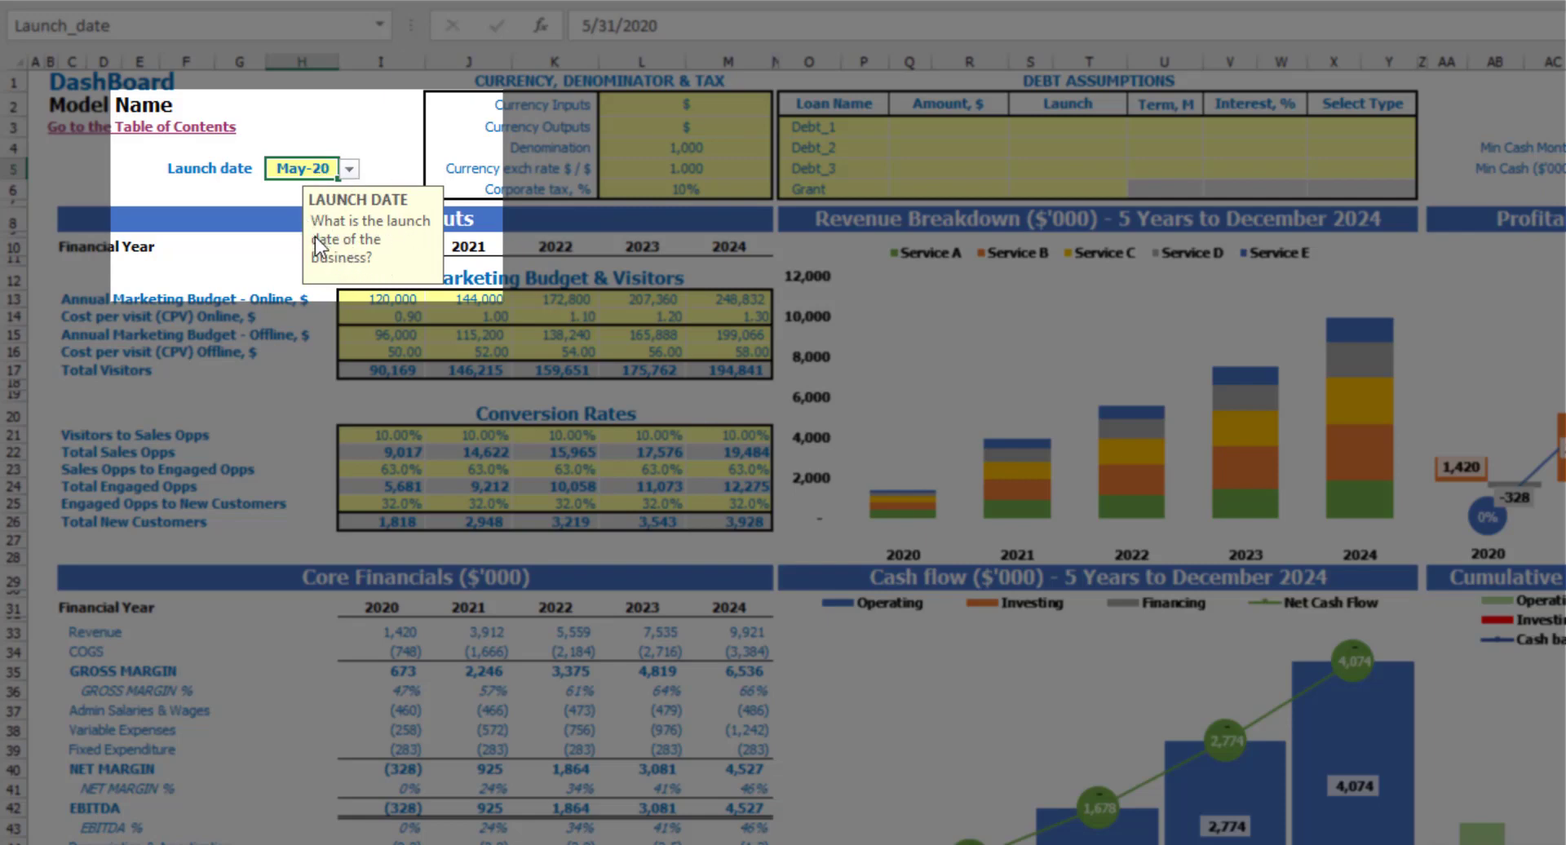
pyautogui.click(208, 191)
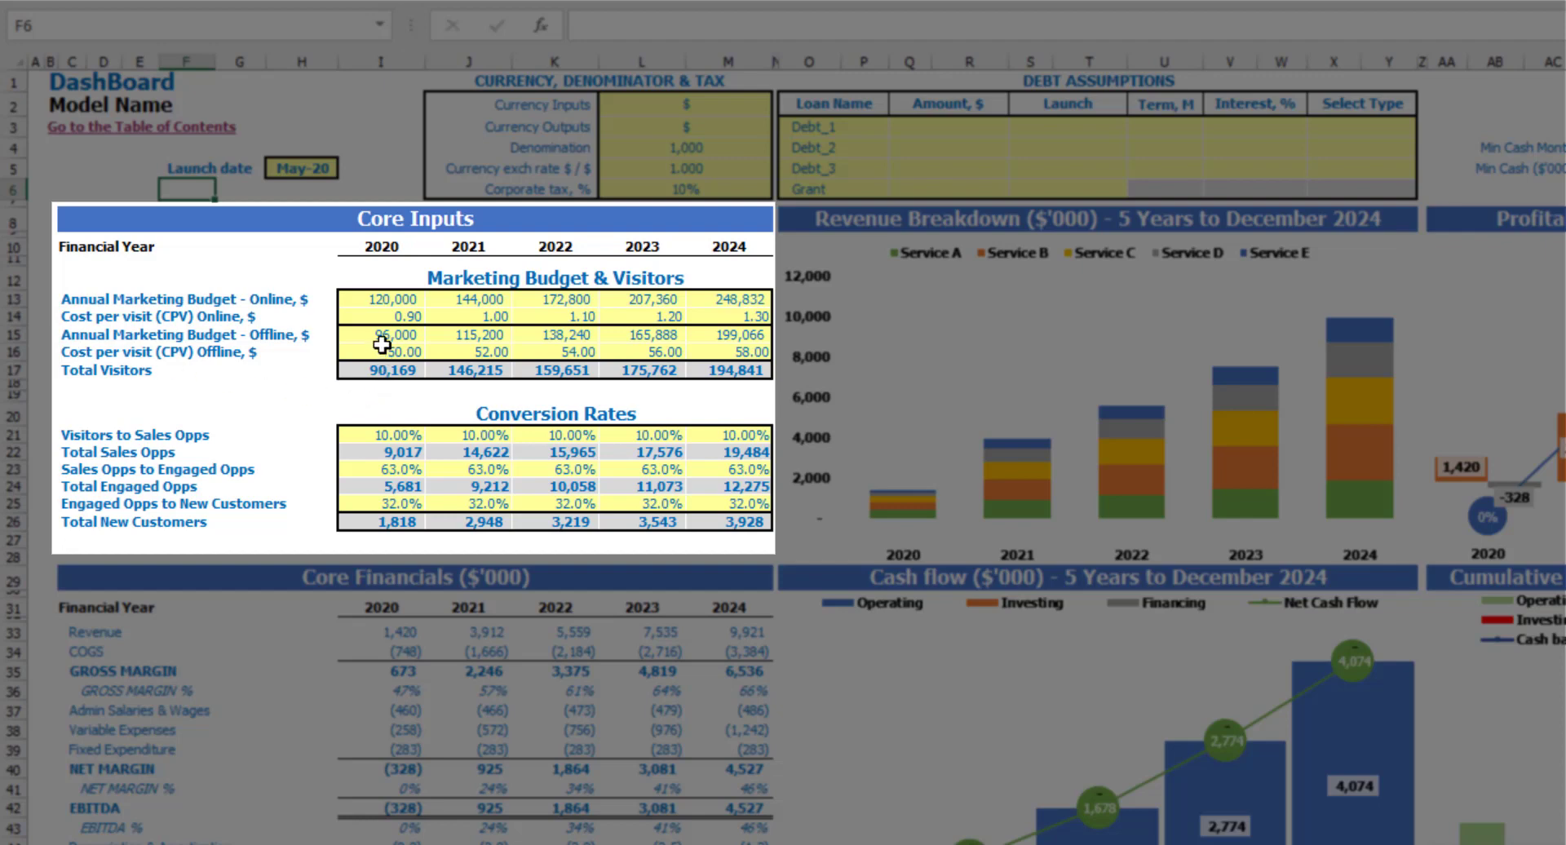
# Step: Clear the offline budget and cost-per-visit values, then restore them with undo
pyautogui.moveTo(382, 345); pyautogui.dragTo(734, 334)
pyautogui.press('Delete')
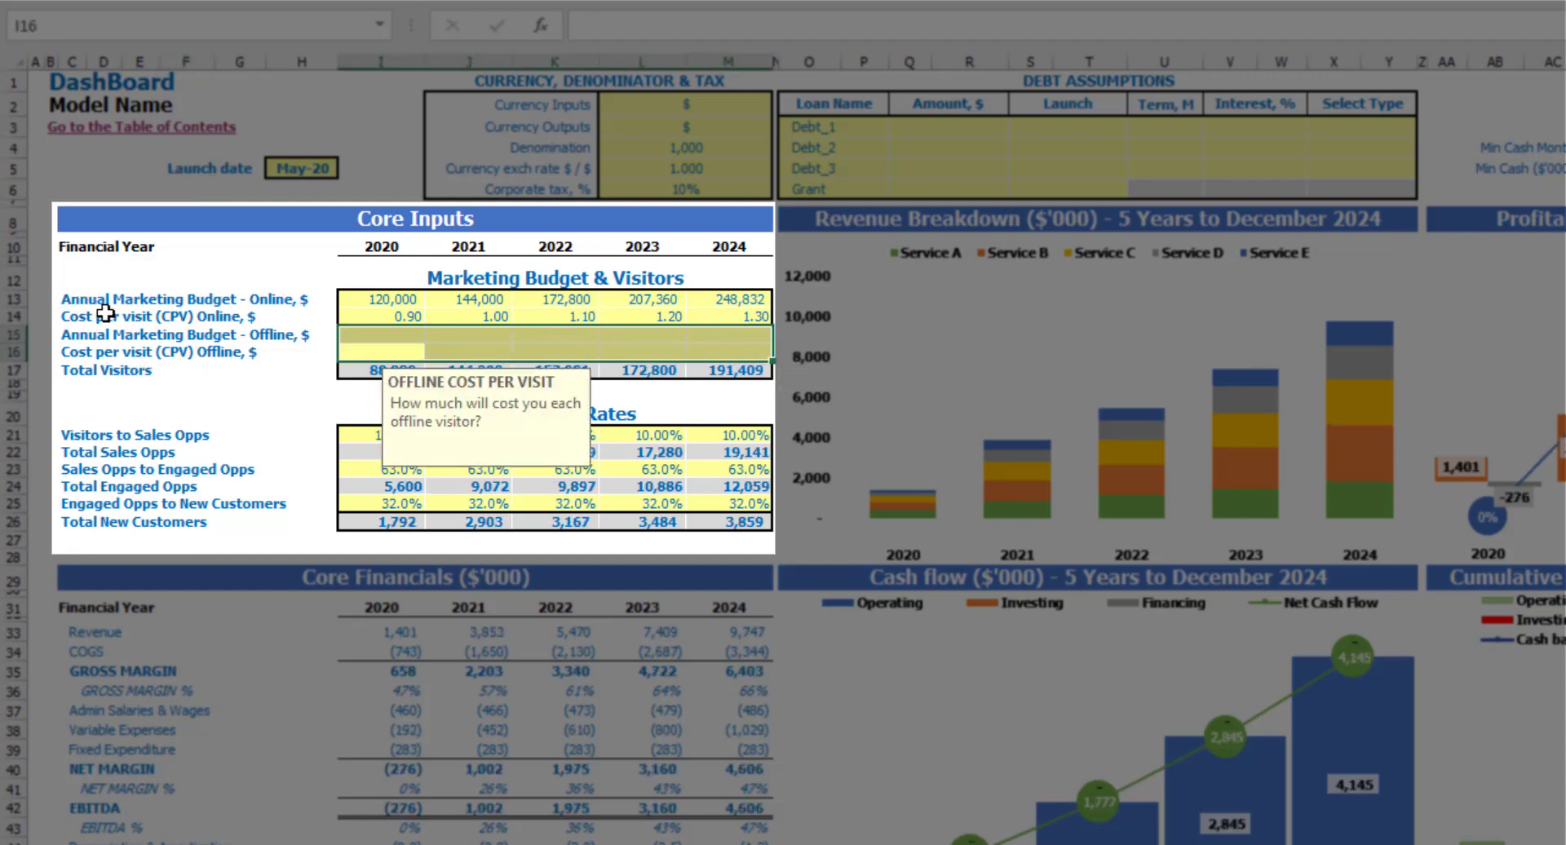
pyautogui.hotkey('ctrl', 'z')
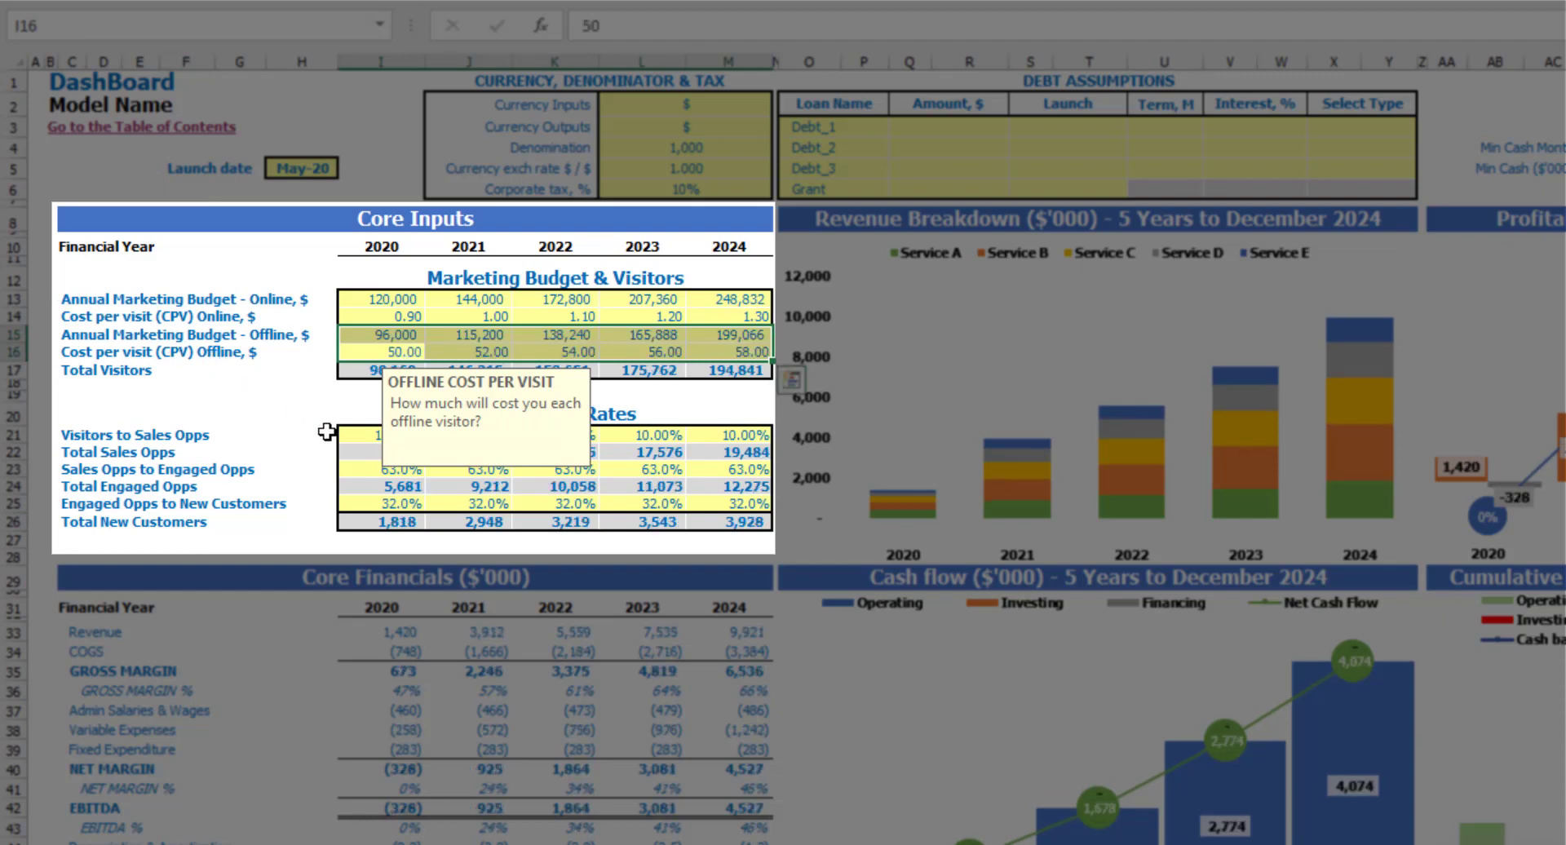
pyautogui.click(293, 432)
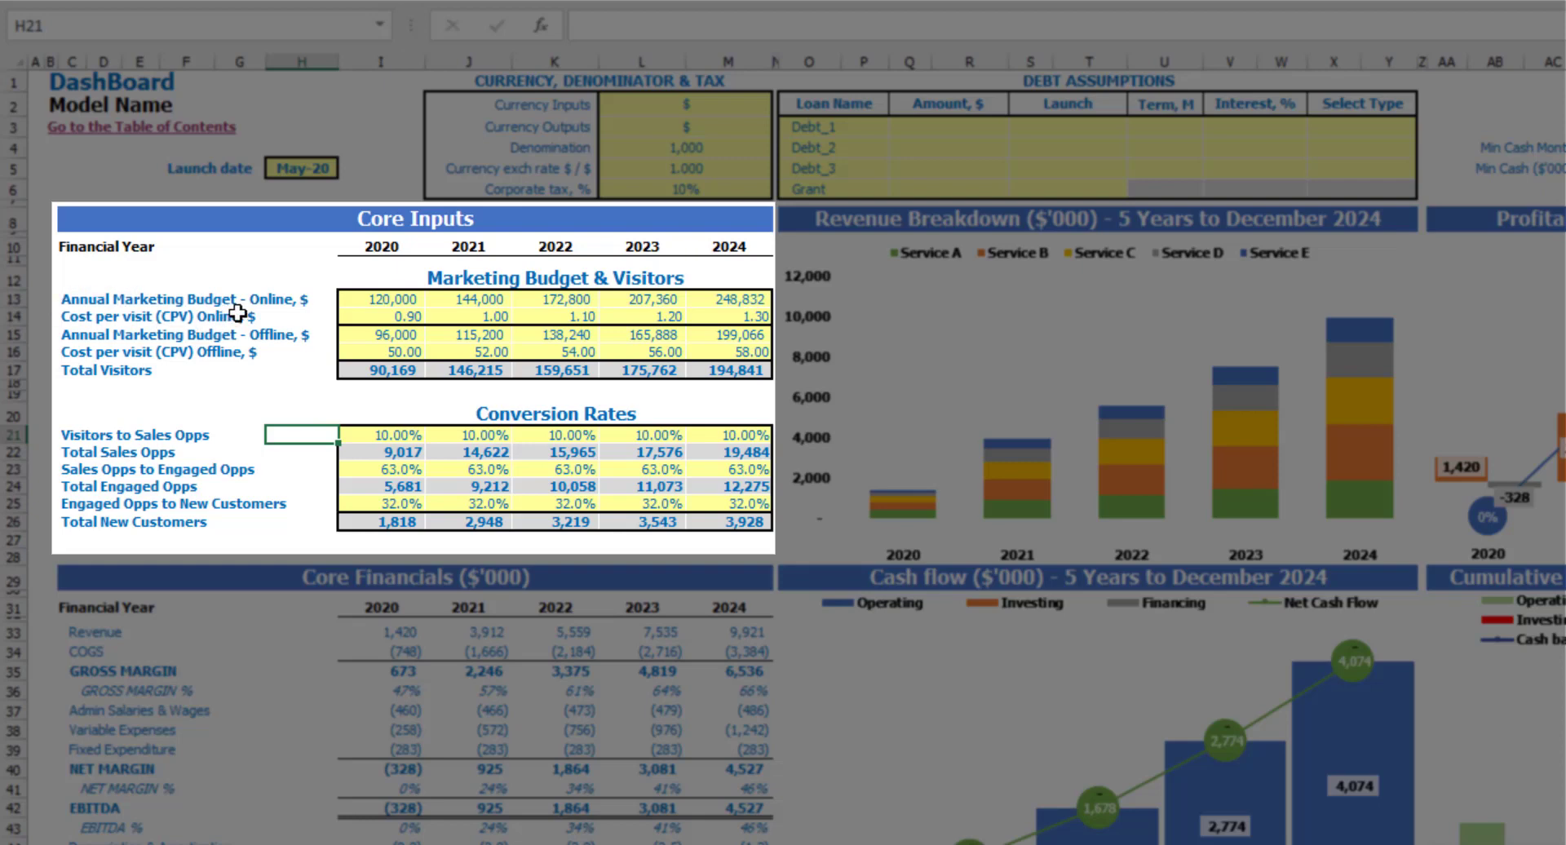
# Step: Set the 2020 online budget to 100,000, growing by 20,000 each year through 2024
pyautogui.click(383, 305)
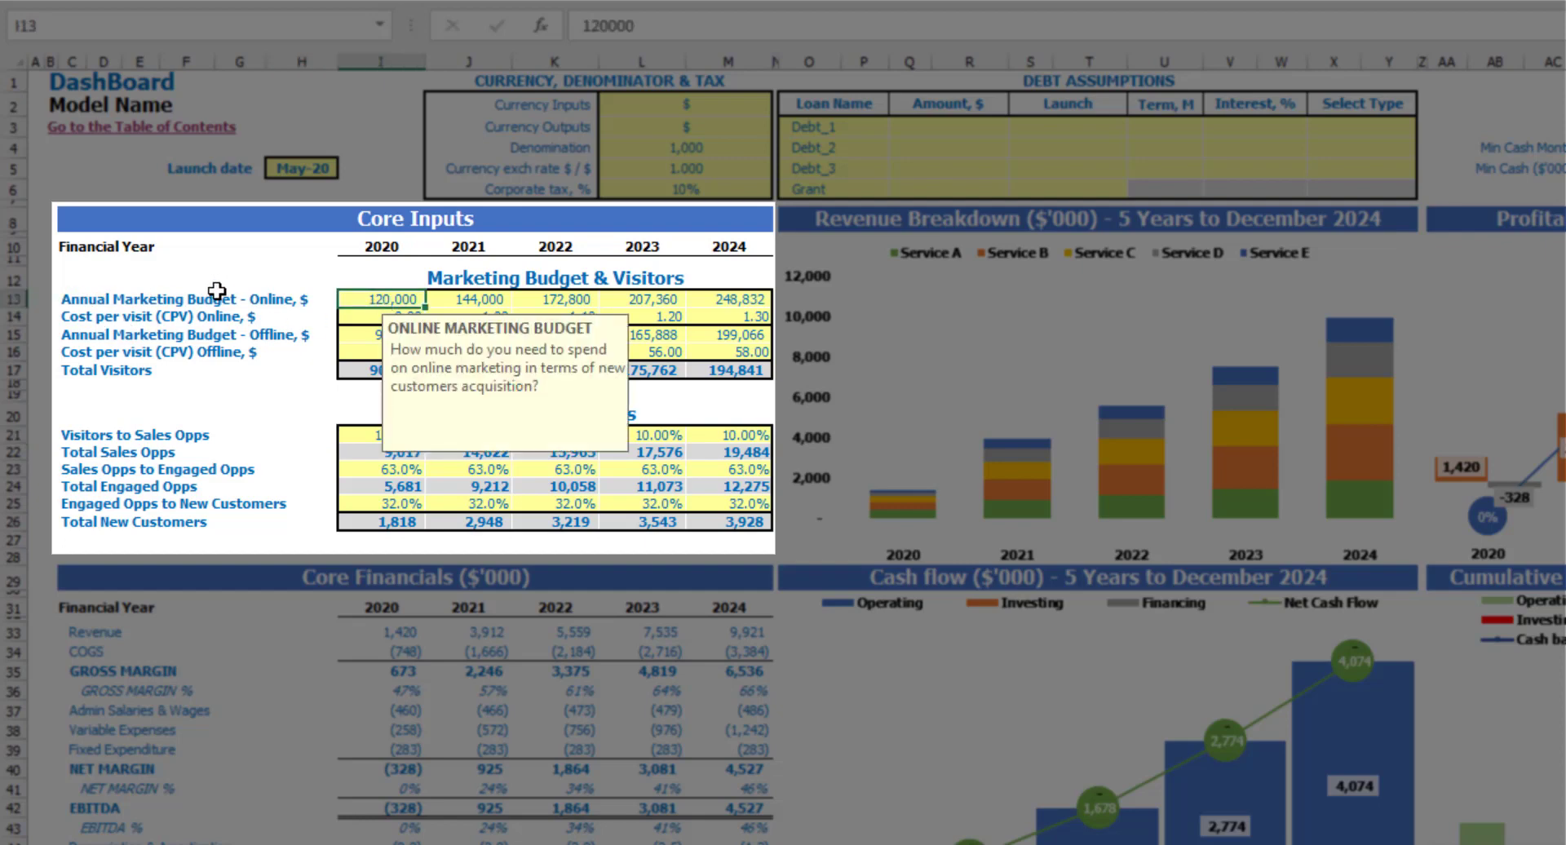
pyautogui.write('10')
pyautogui.press('Tab')
pyautogui.write('=')
pyautogui.press('Left')
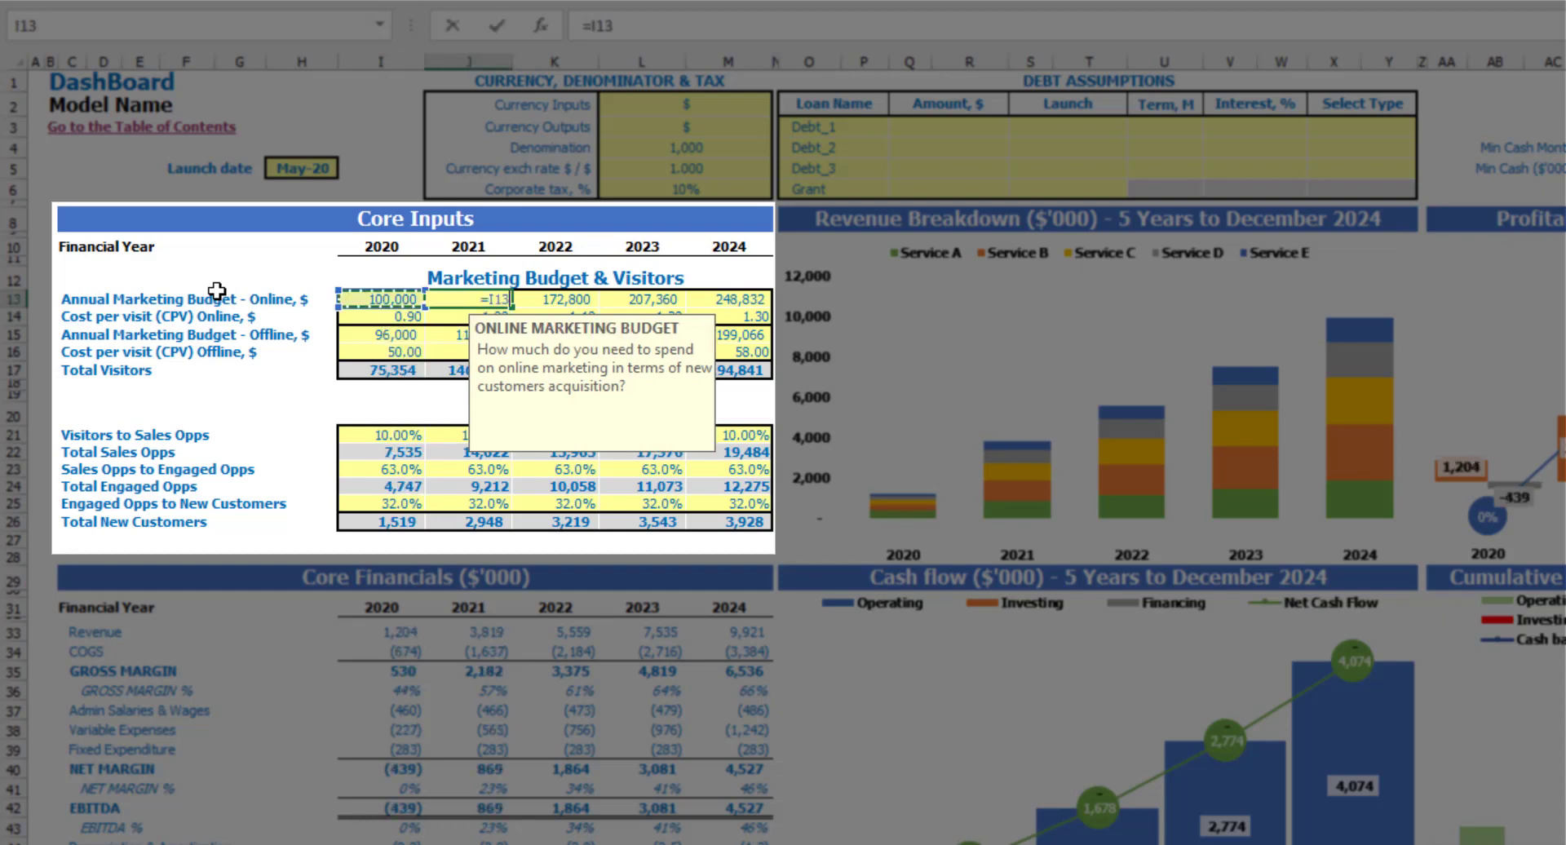
pyautogui.write('+20000')
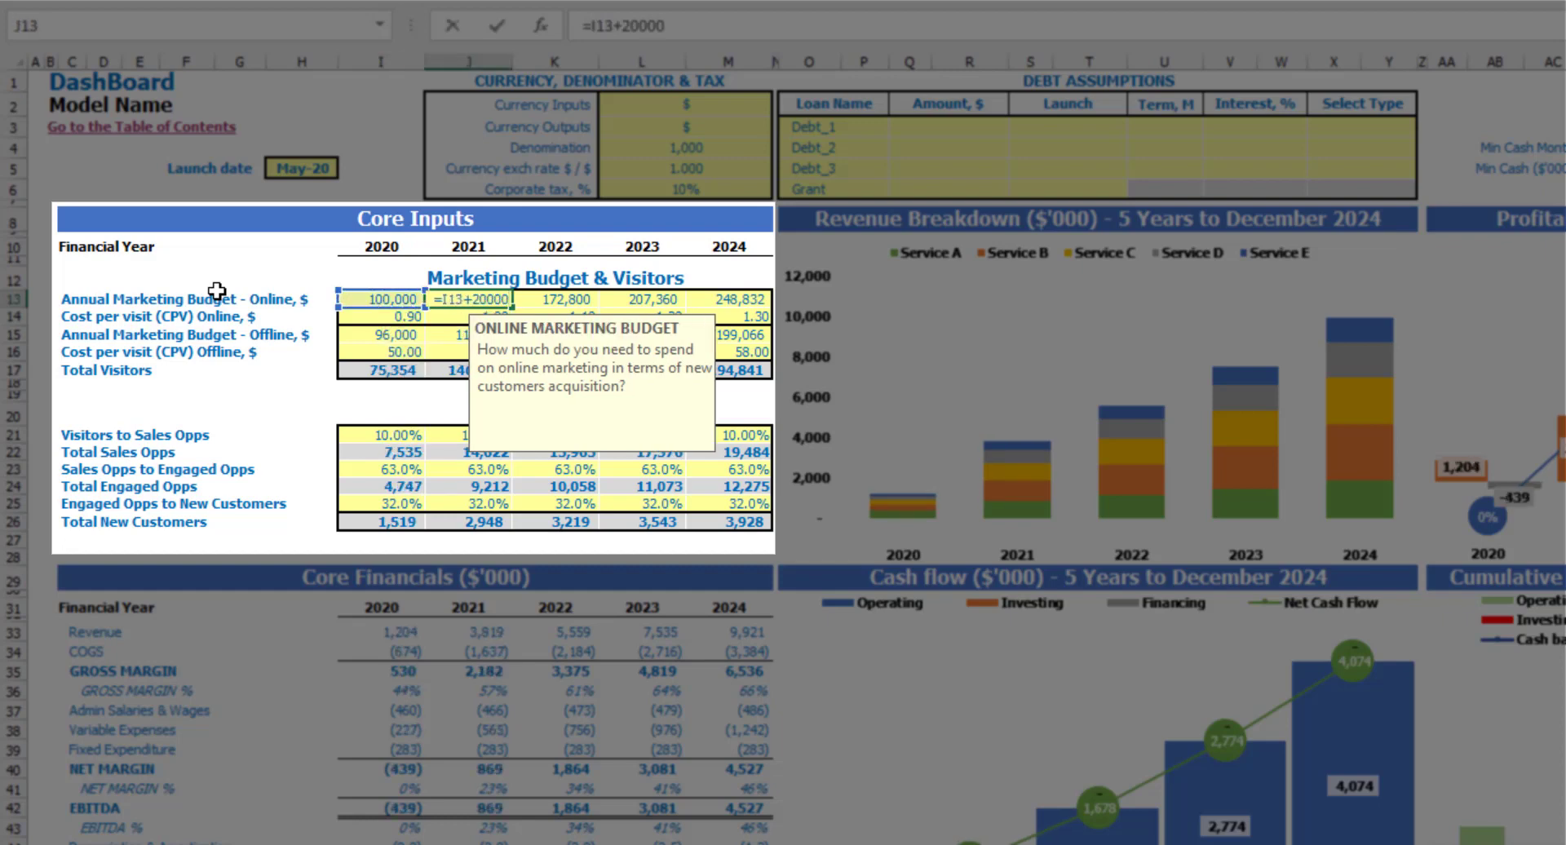
pyautogui.press('Return')
pyautogui.press('Up')
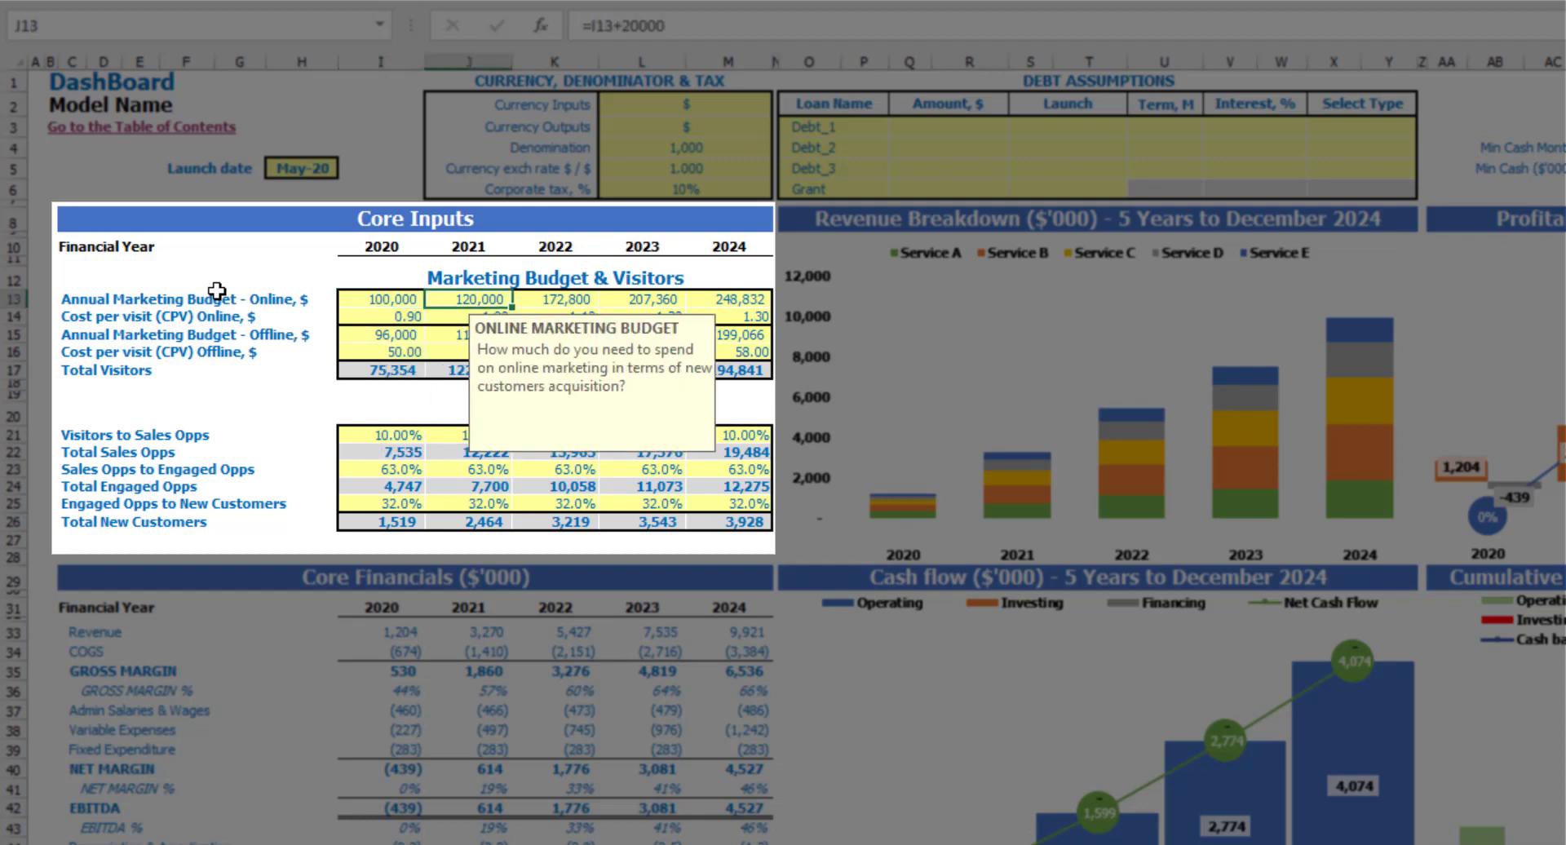
pyautogui.hotkey('ctrl', 'c')
pyautogui.press('Right')
pyautogui.hotkey('shift', 'Right')
pyautogui.hotkey('shift', 'Right')
pyautogui.hotkey('ctrl', 'v')
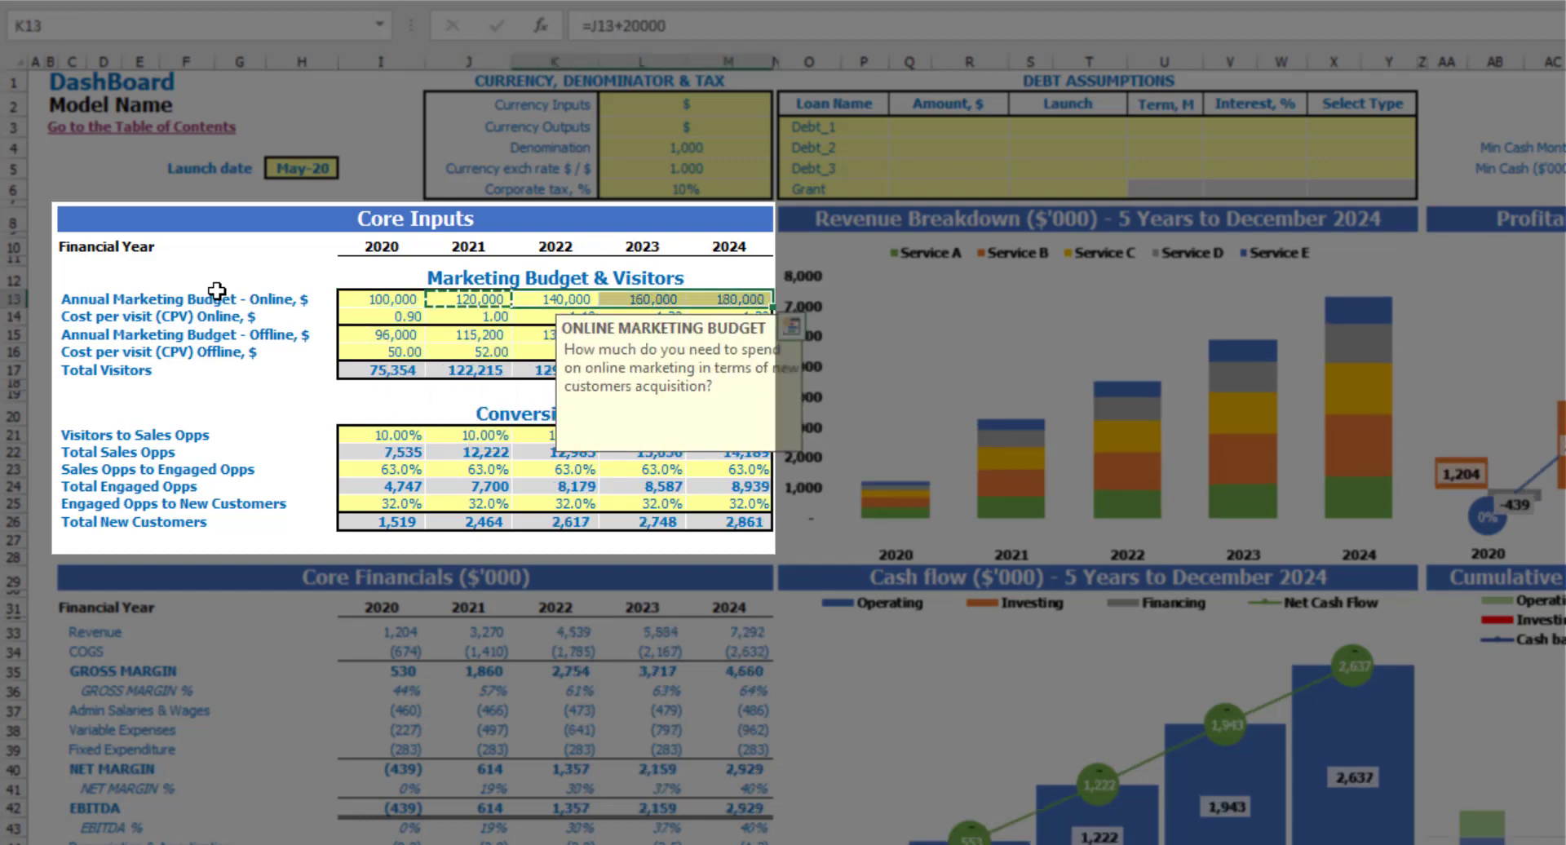
pyautogui.click(213, 277)
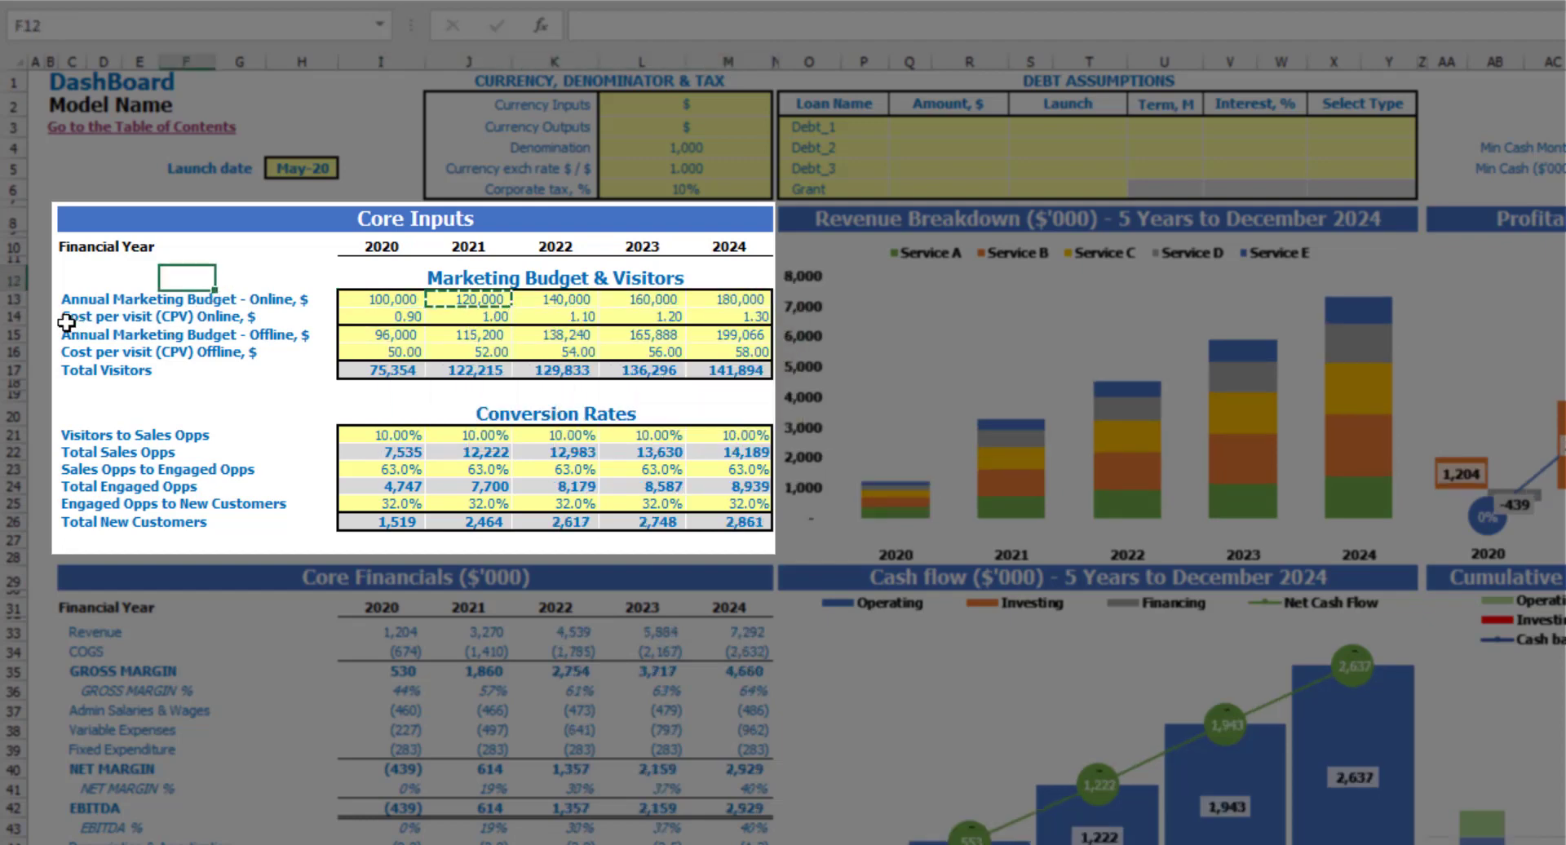
# Step: Enter online cost per visit 1.00, 1.20, 1.40, 1.60, 1.80 for 2020–2024, then review Total Visitors
pyautogui.click(361, 318)
pyautogui.write('1')
pyautogui.press('Tab')
pyautogui.write('1.2')
pyautogui.press('Tab')
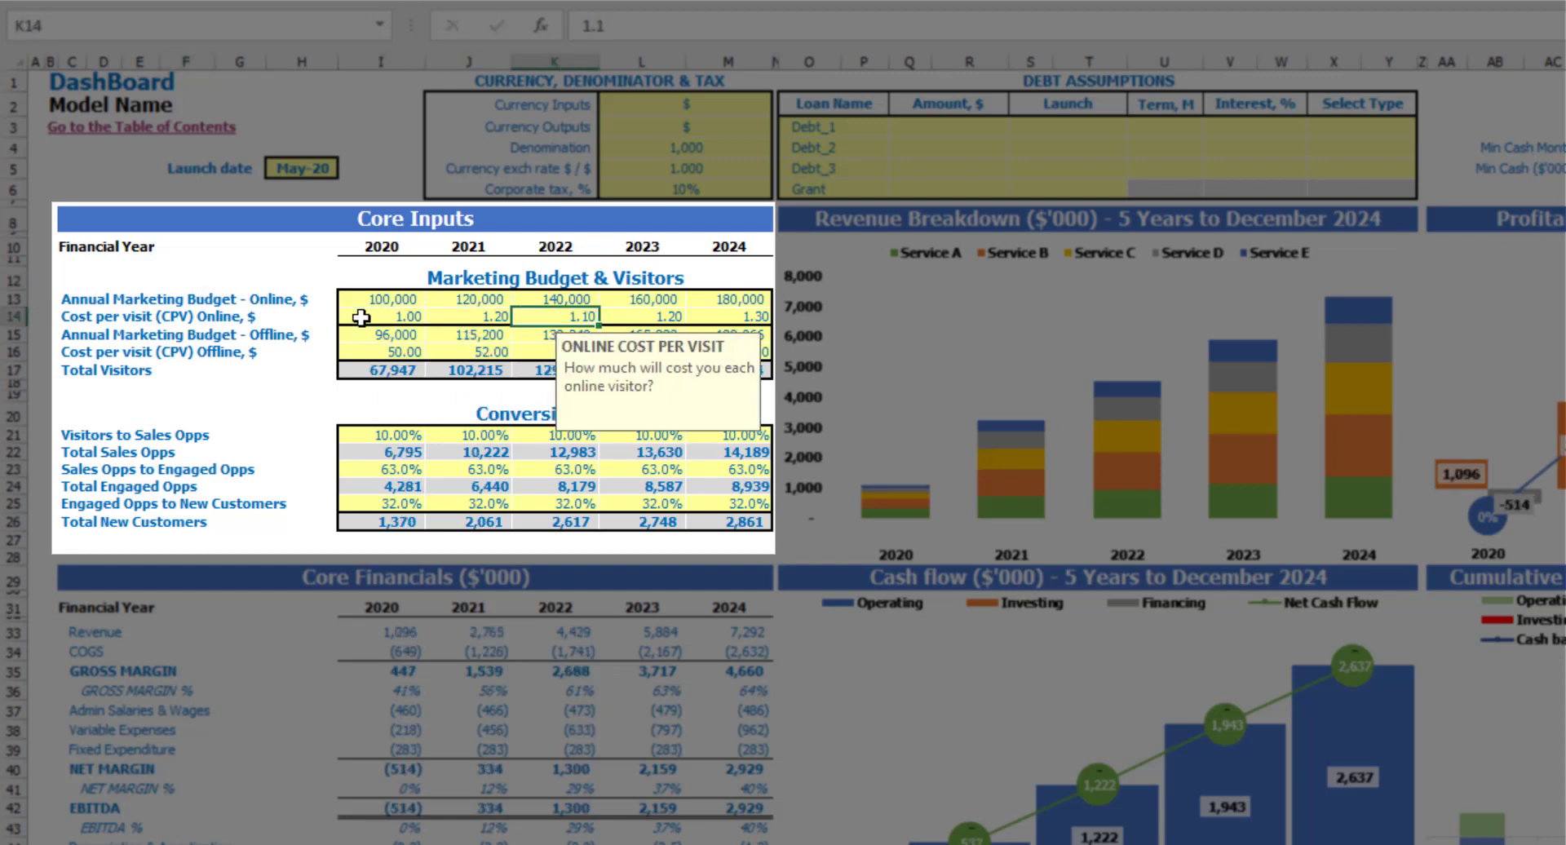
pyautogui.write('1')
pyautogui.write('4')
pyautogui.press('Tab')
pyautogui.write('1')
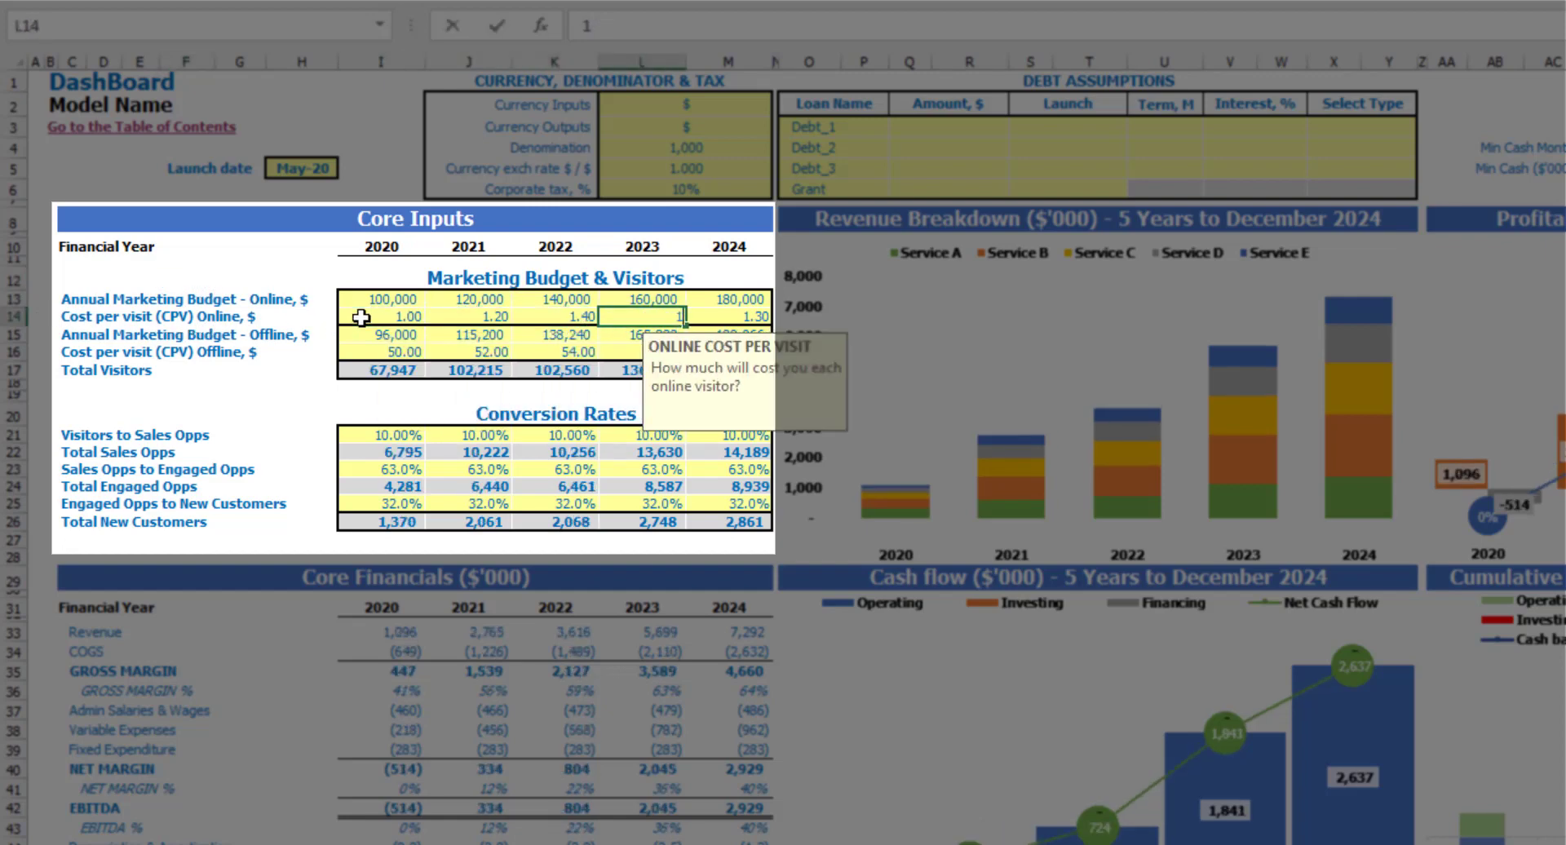
pyautogui.write('.6')
pyautogui.press('Tab')
pyautogui.write('1.')
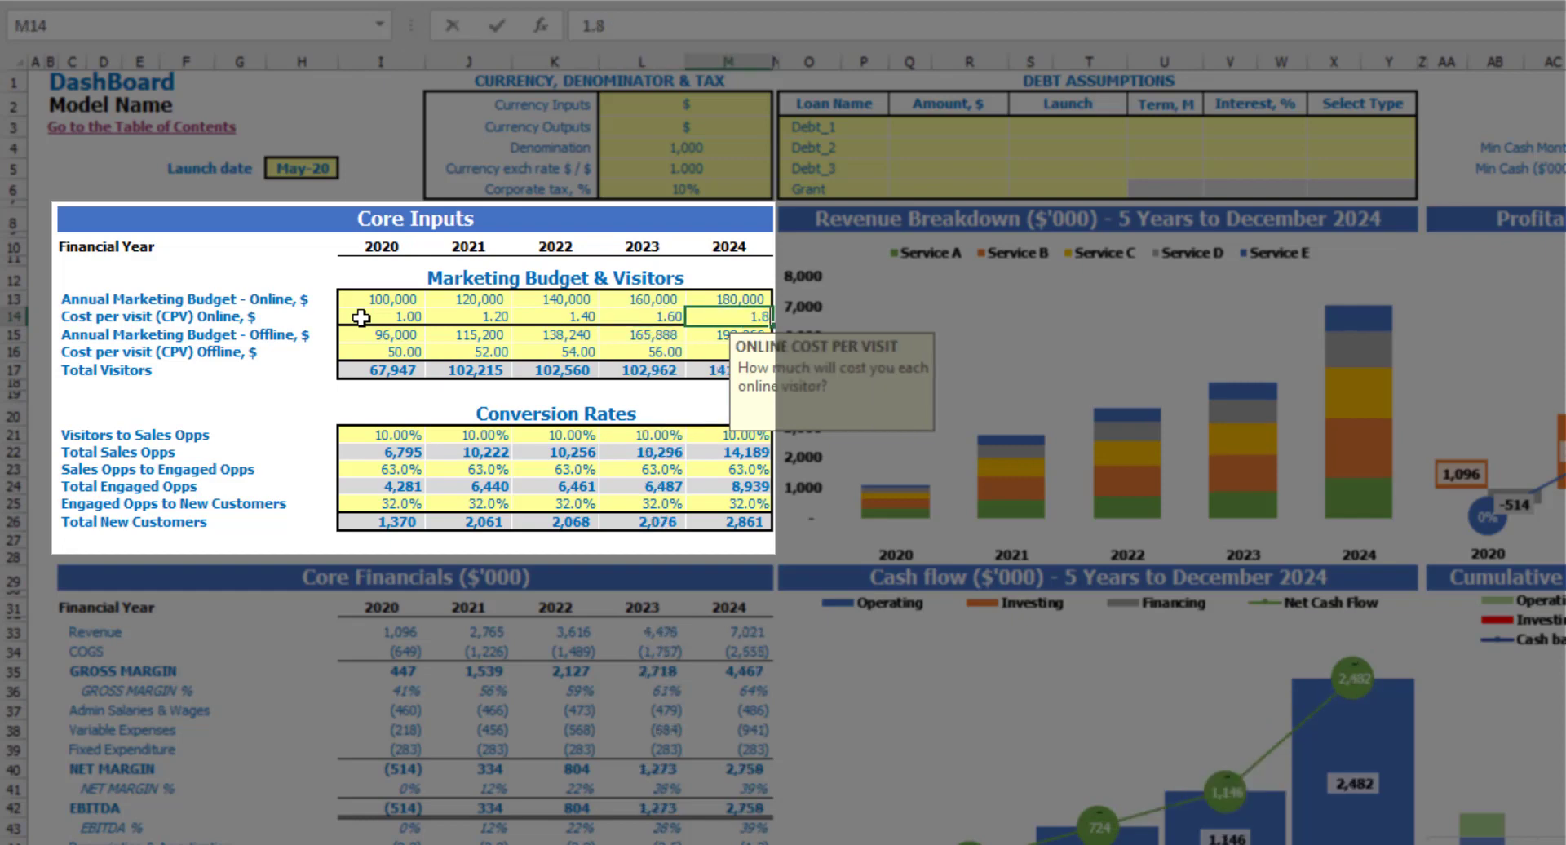
pyautogui.press('Return')
pyautogui.click(294, 275)
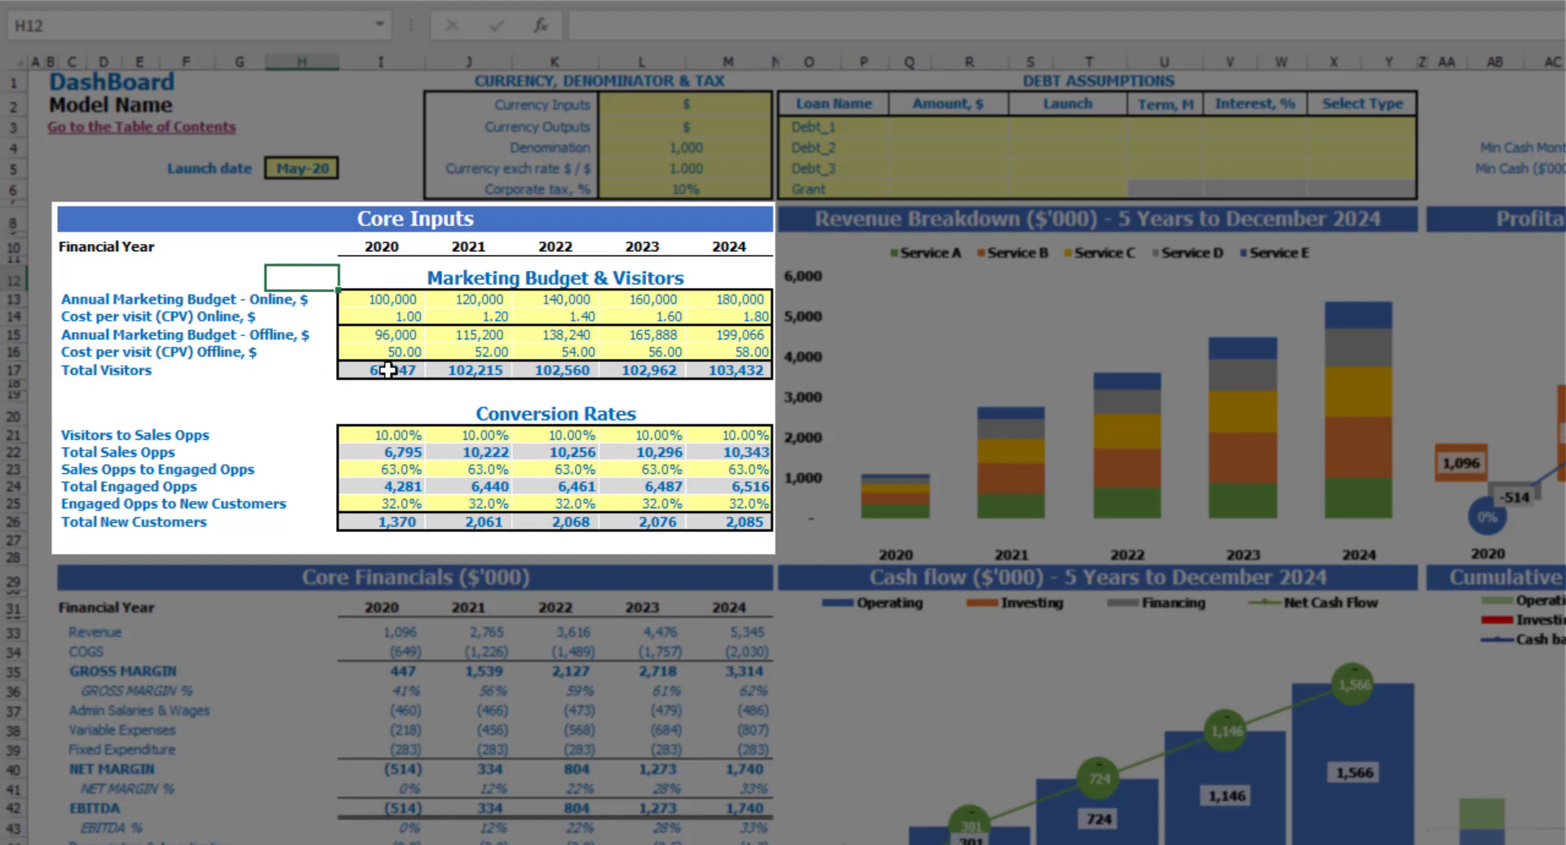
pyautogui.moveTo(388, 369); pyautogui.dragTo(717, 376)
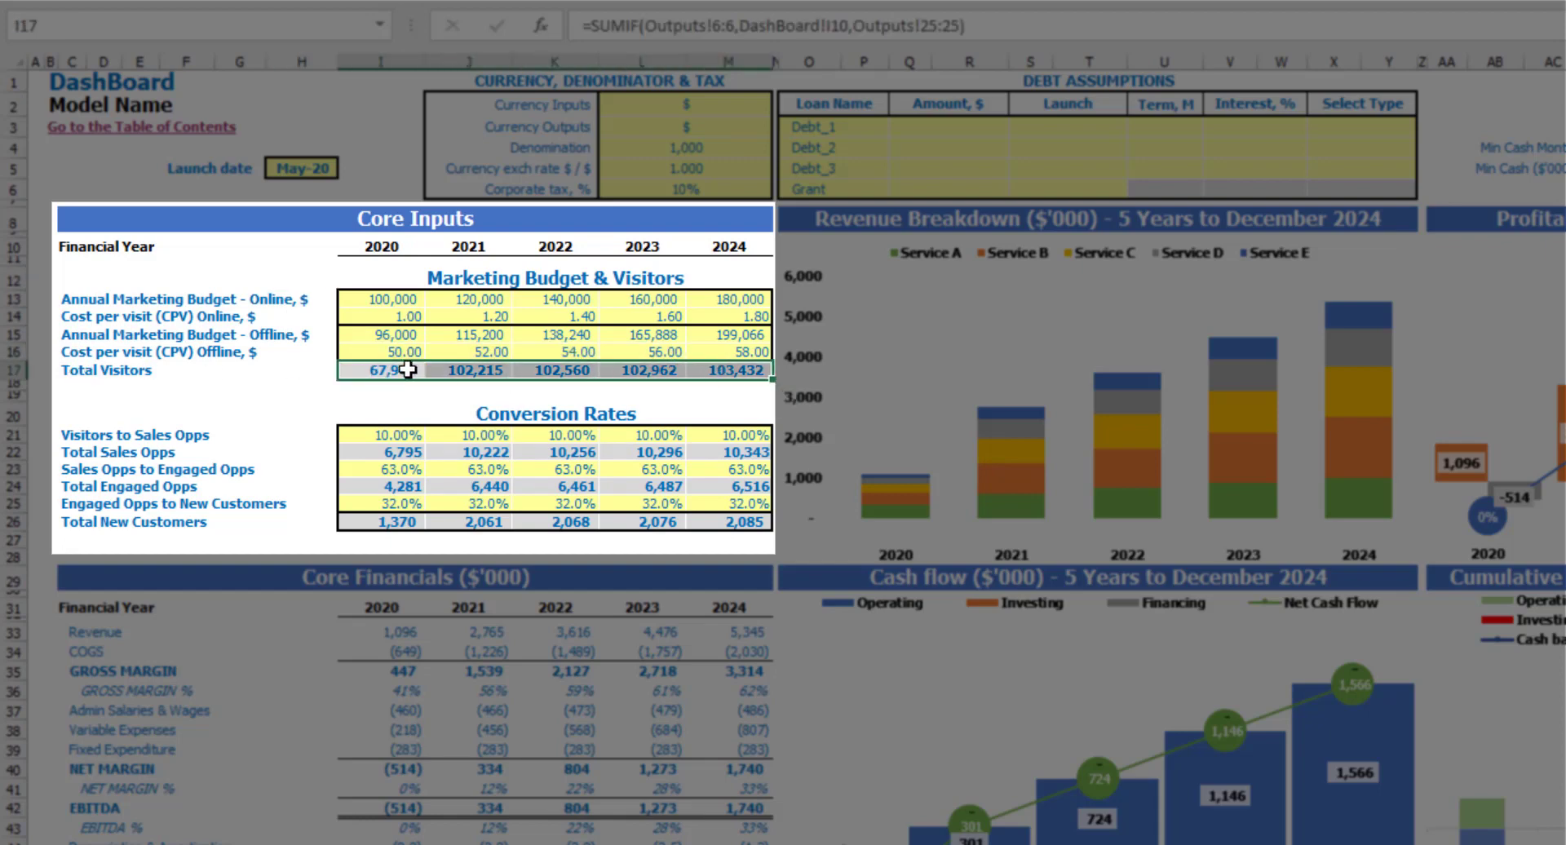
# Step: Review the Visitors to Sales Opps, Sales Opps to Engaged Opps and Total Engaged Opps rows
pyautogui.click(304, 389)
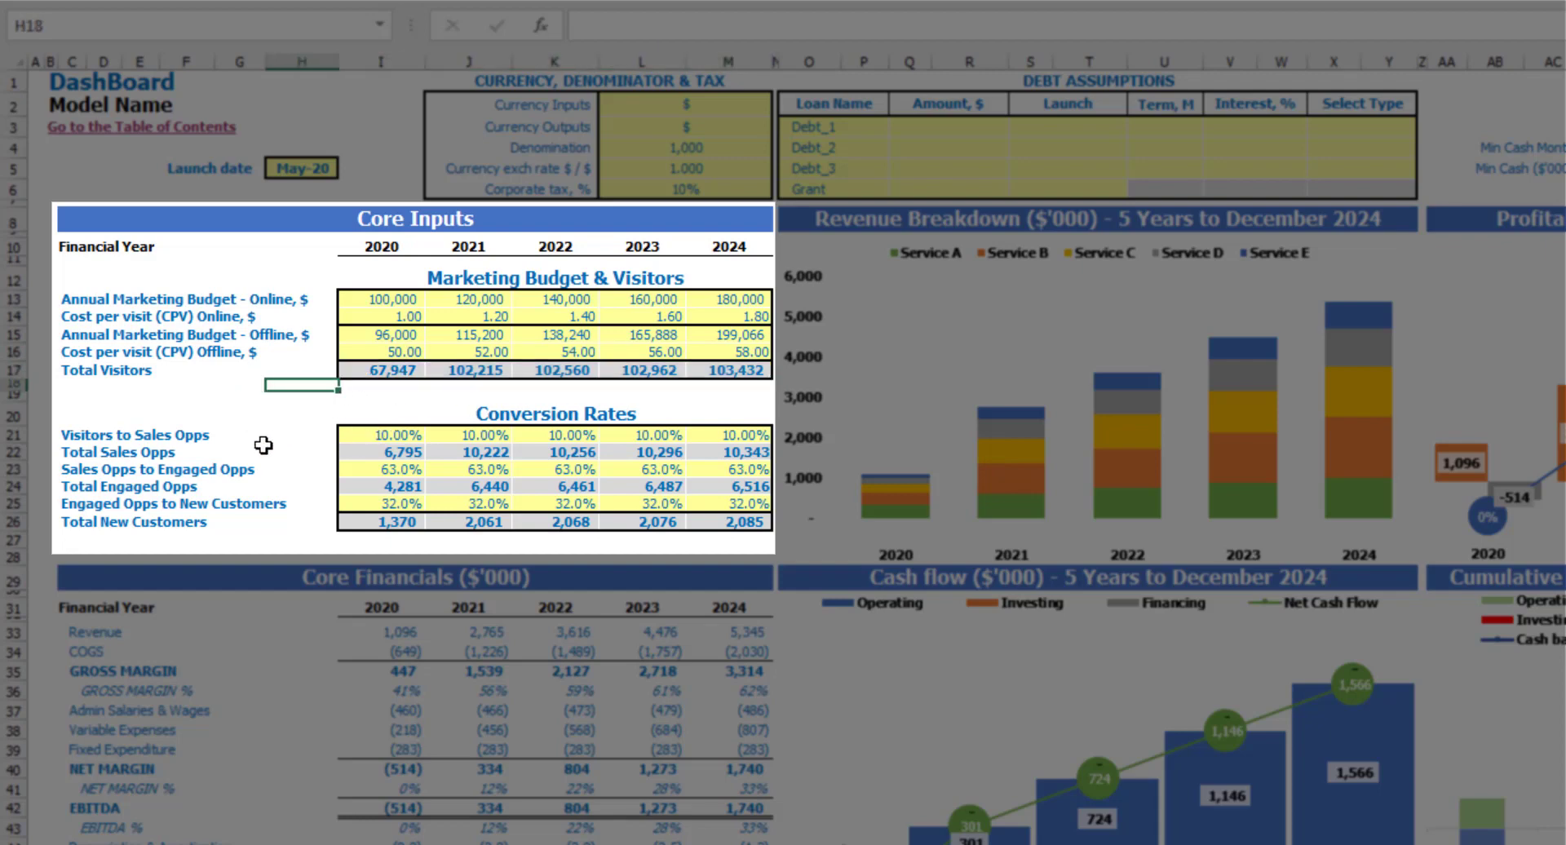
pyautogui.click(67, 434)
pyautogui.click(73, 469)
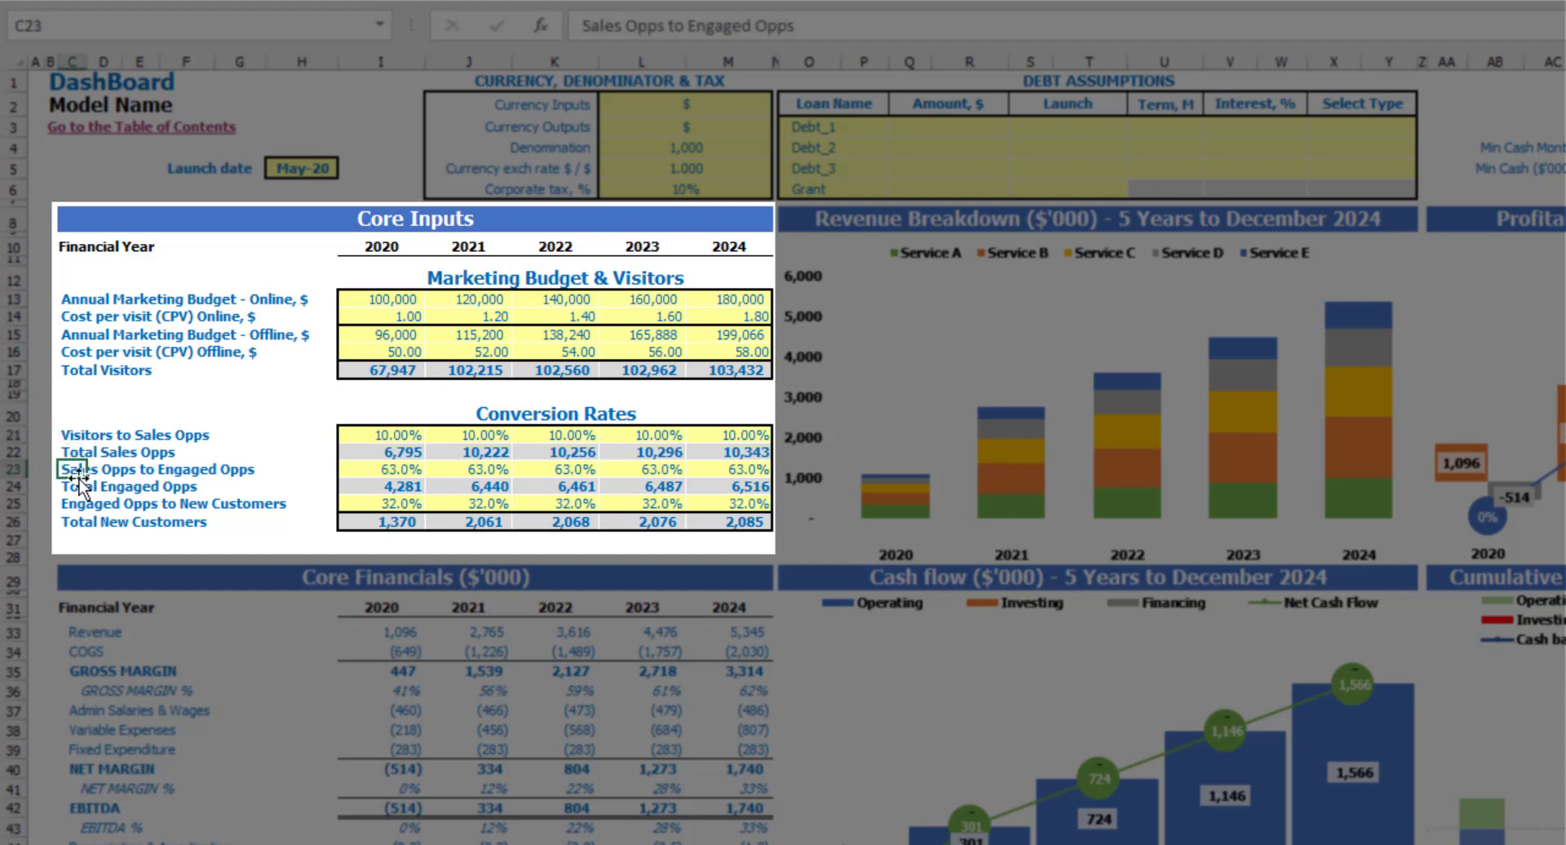
pyautogui.click(78, 487)
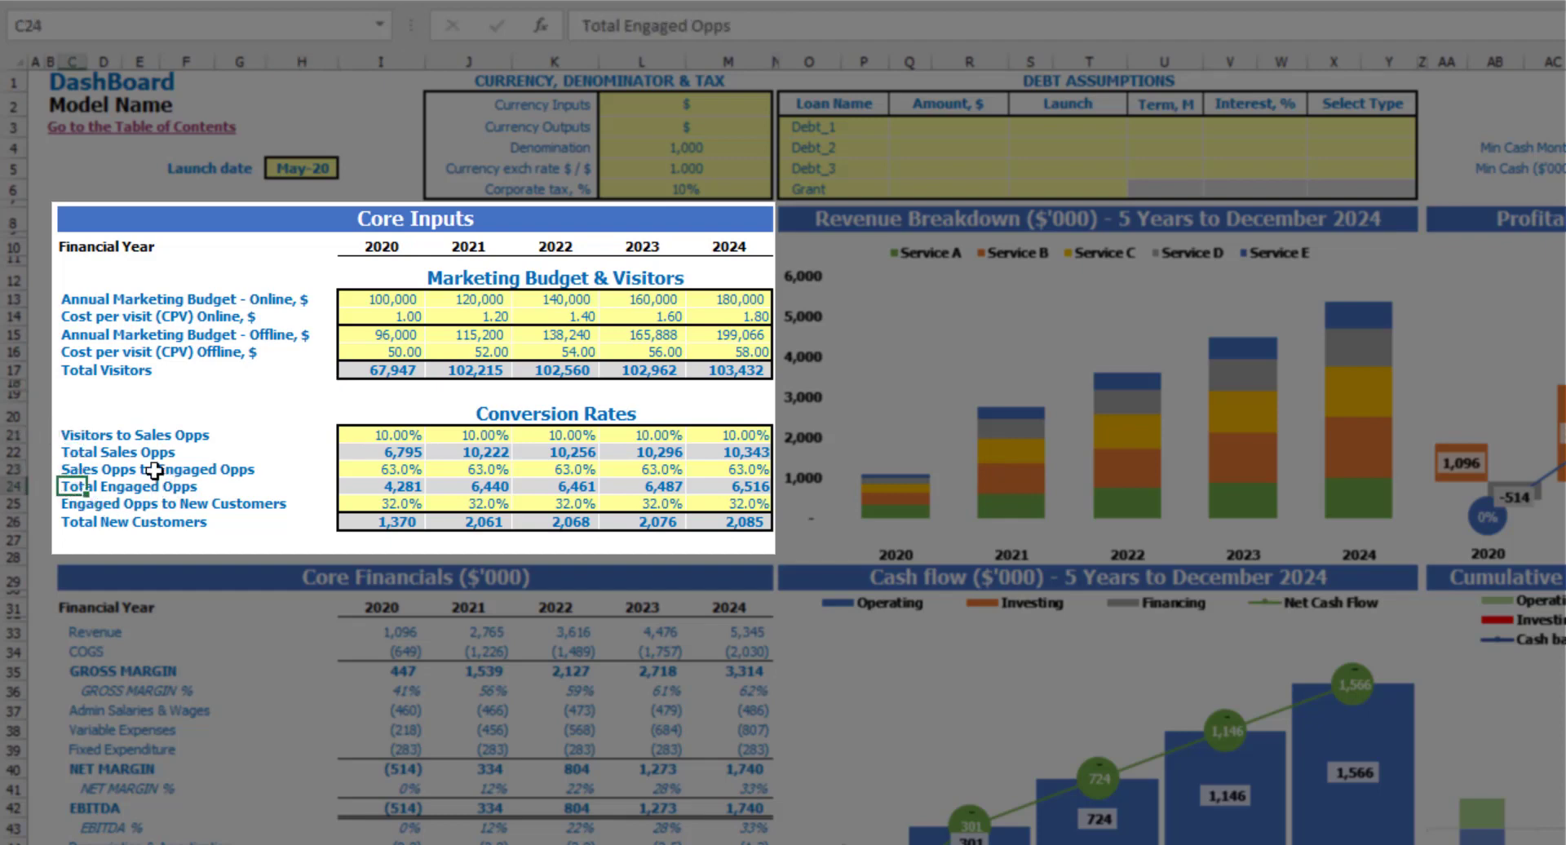
pyautogui.click(65, 436)
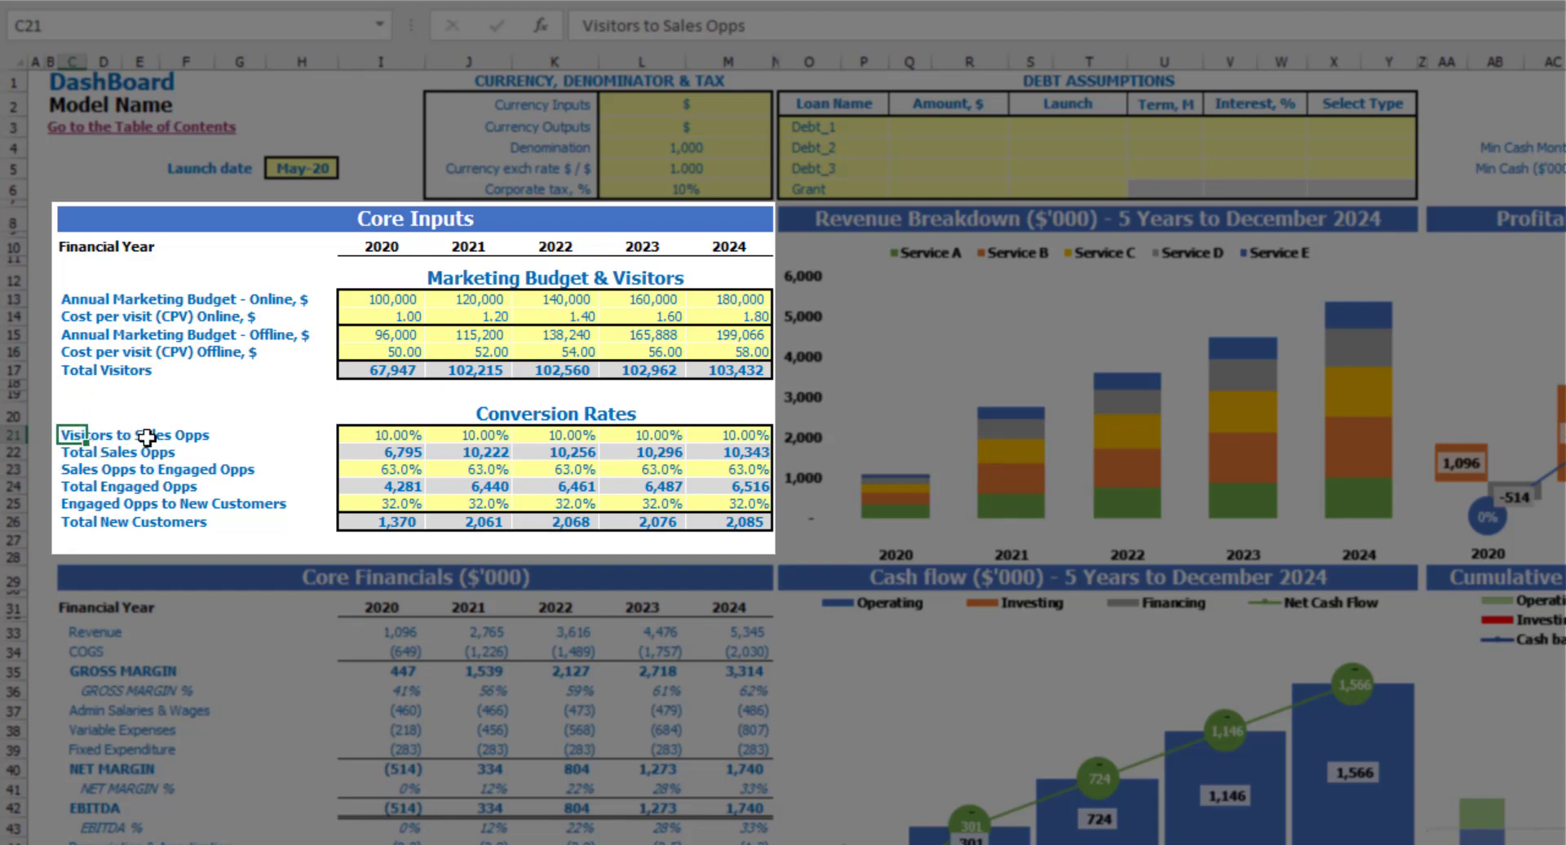
# Step: Enter 50%, 52%, 54%, 56%, 58% as 2020–2024 visitor-to-sales-opp rates and check the totals' formulas
pyautogui.click(375, 434)
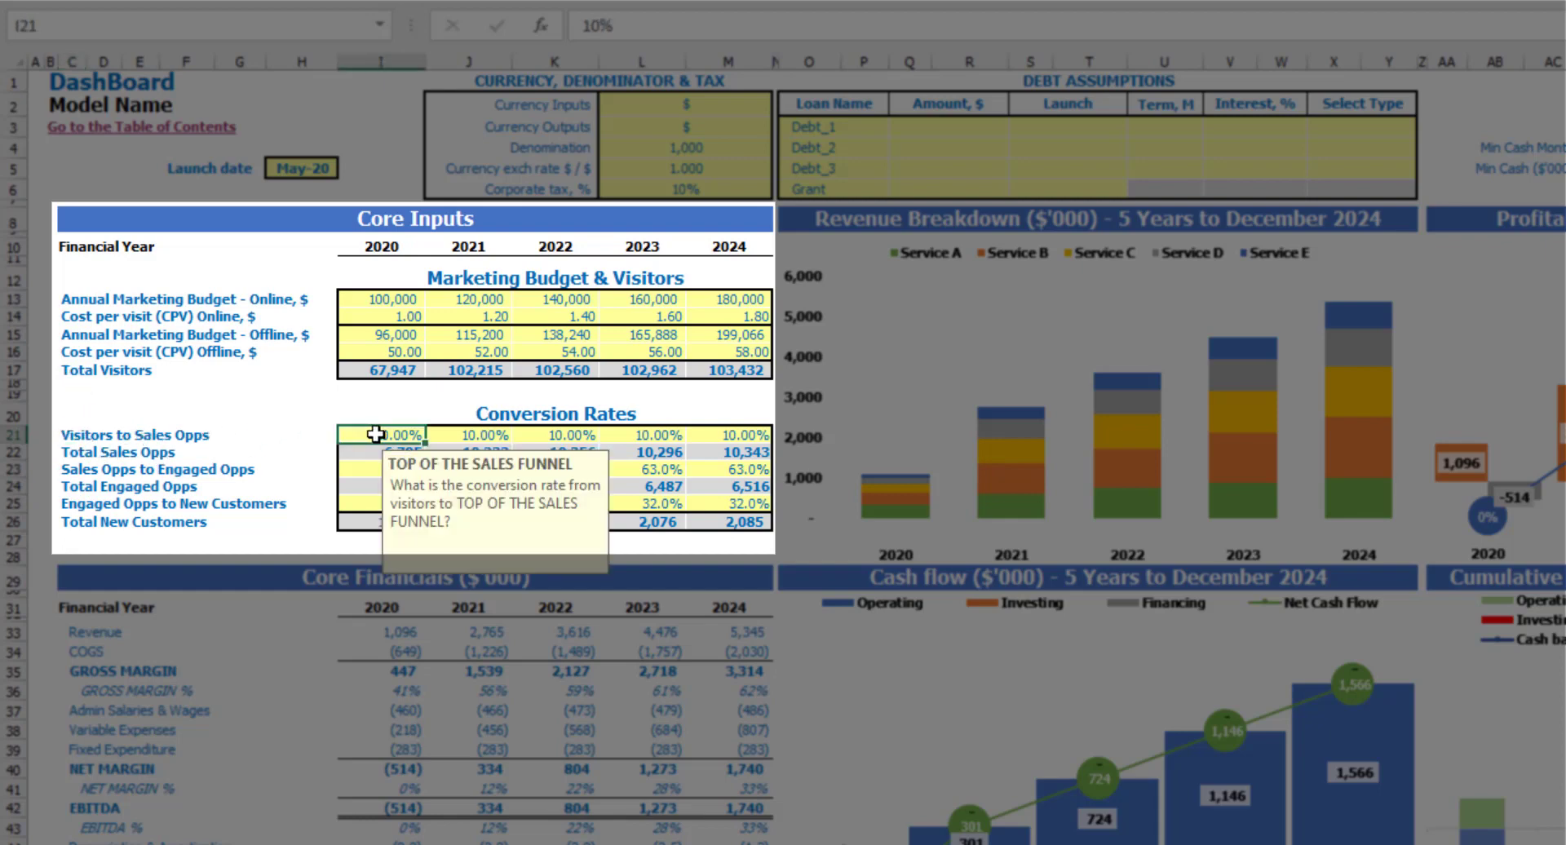
pyautogui.write('50')
pyautogui.press('Tab')
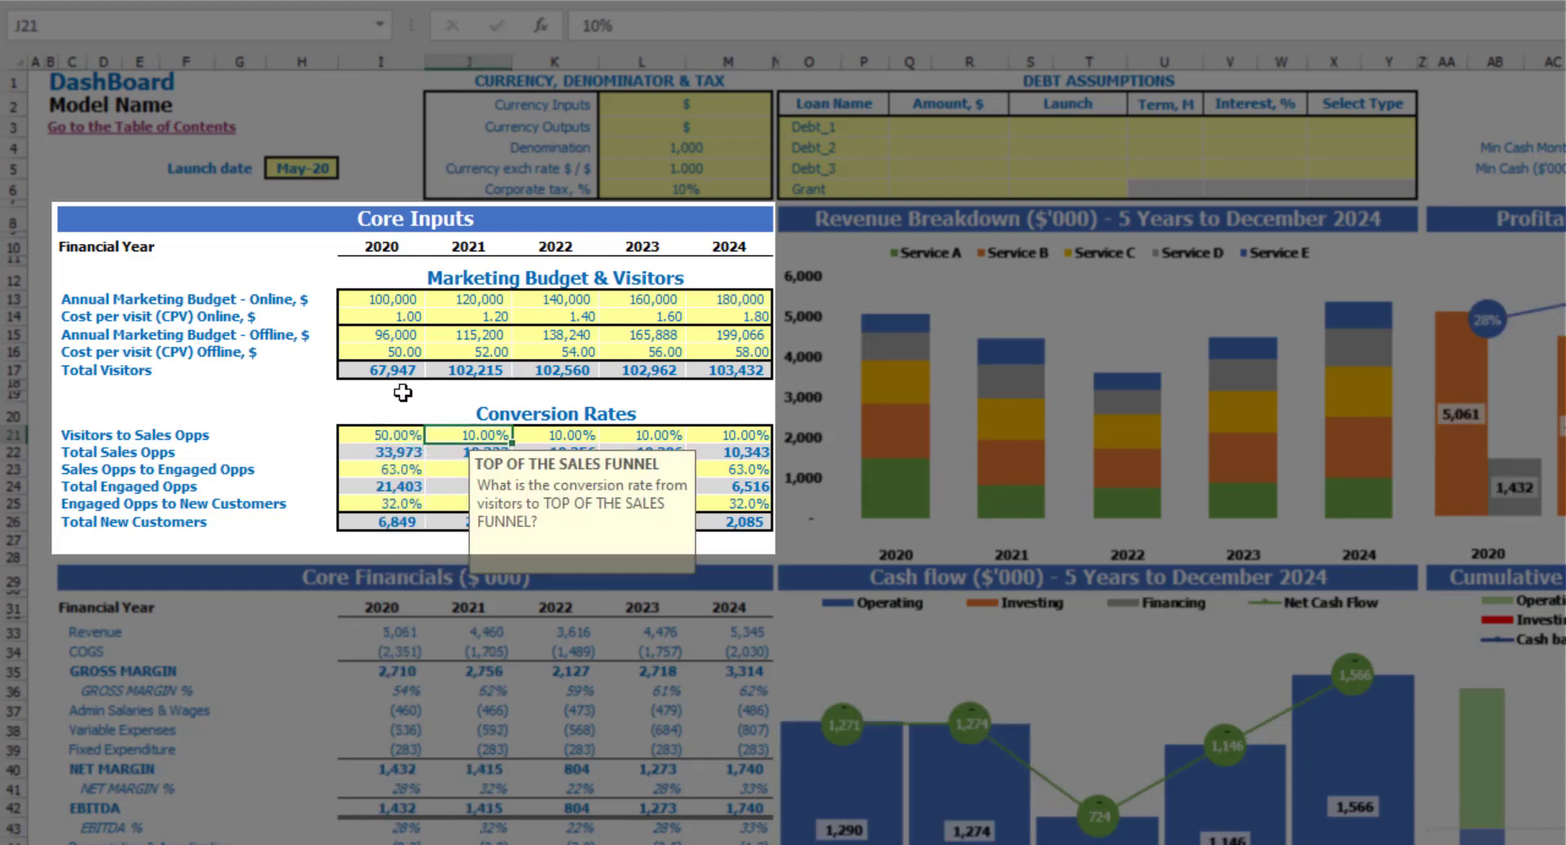
pyautogui.write('52')
pyautogui.press('Tab')
pyautogui.write('54')
pyautogui.press('Tab')
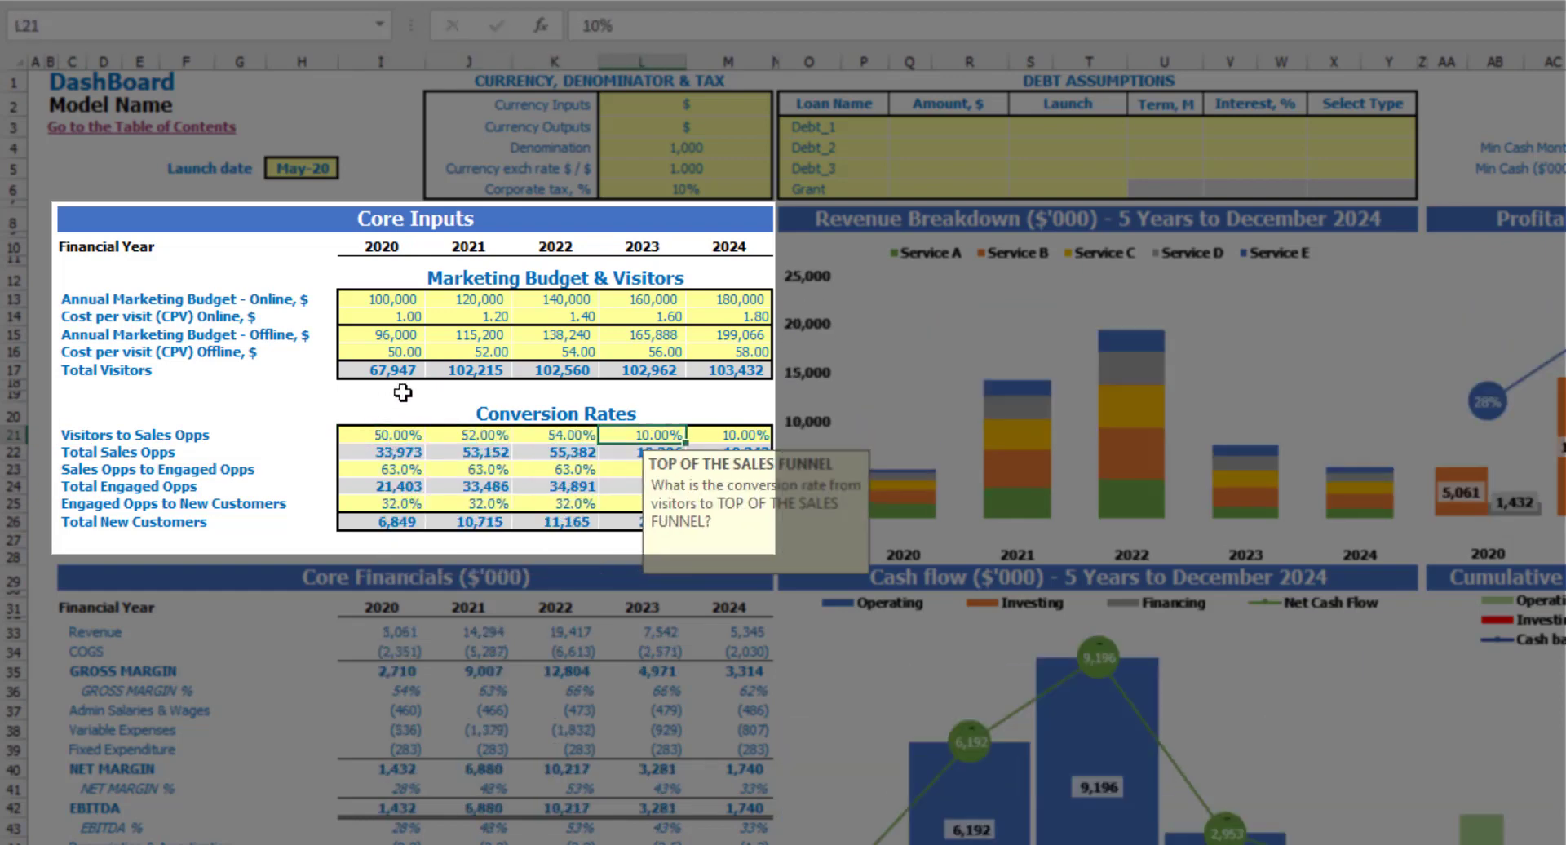
pyautogui.write('56')
pyautogui.press('Tab')
pyautogui.write('5')
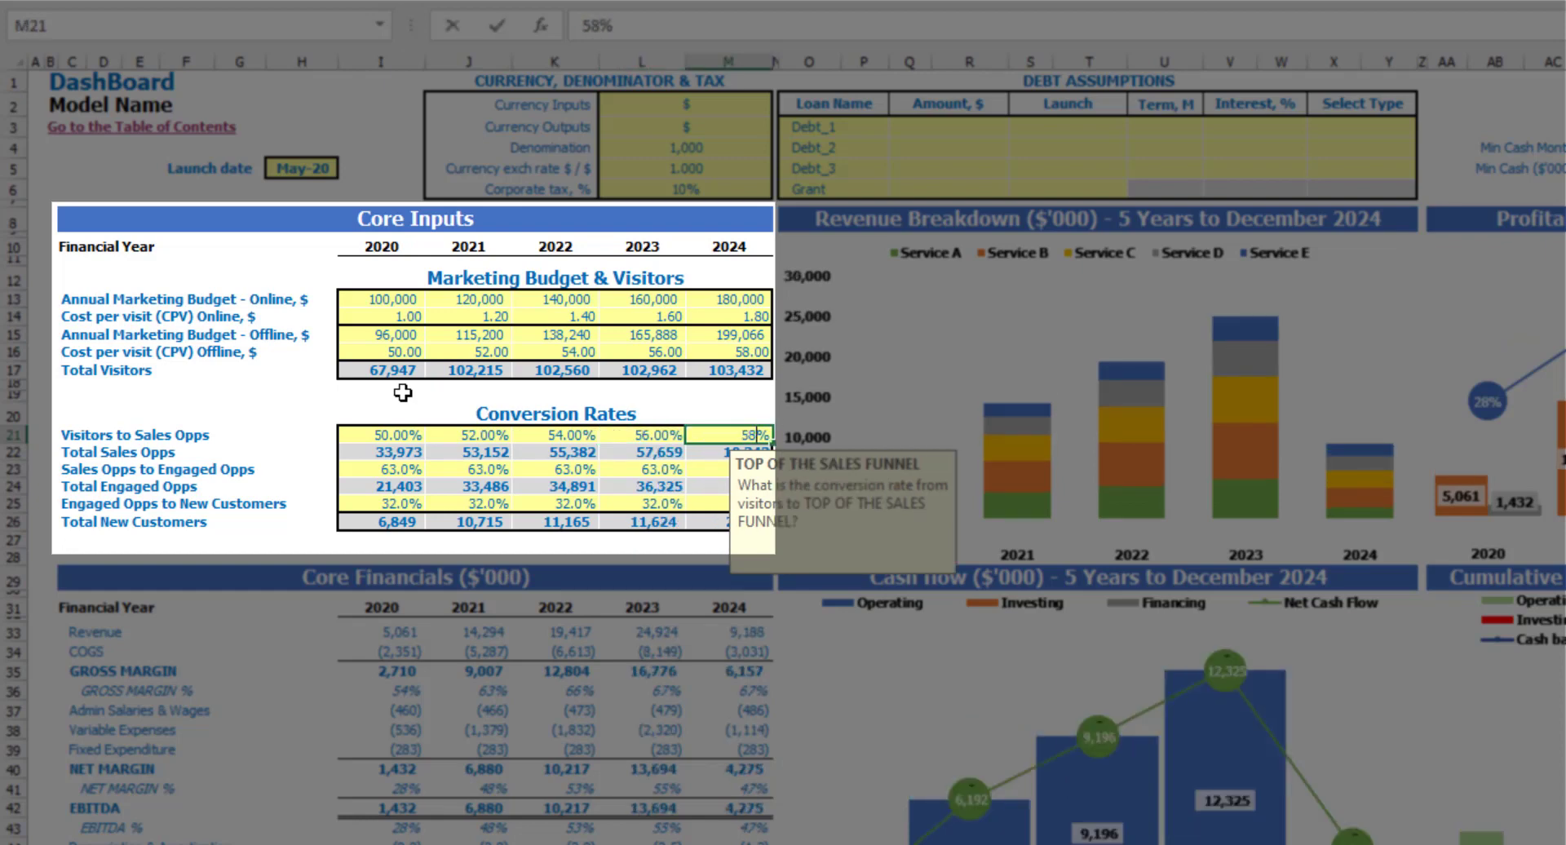
pyautogui.press('Return')
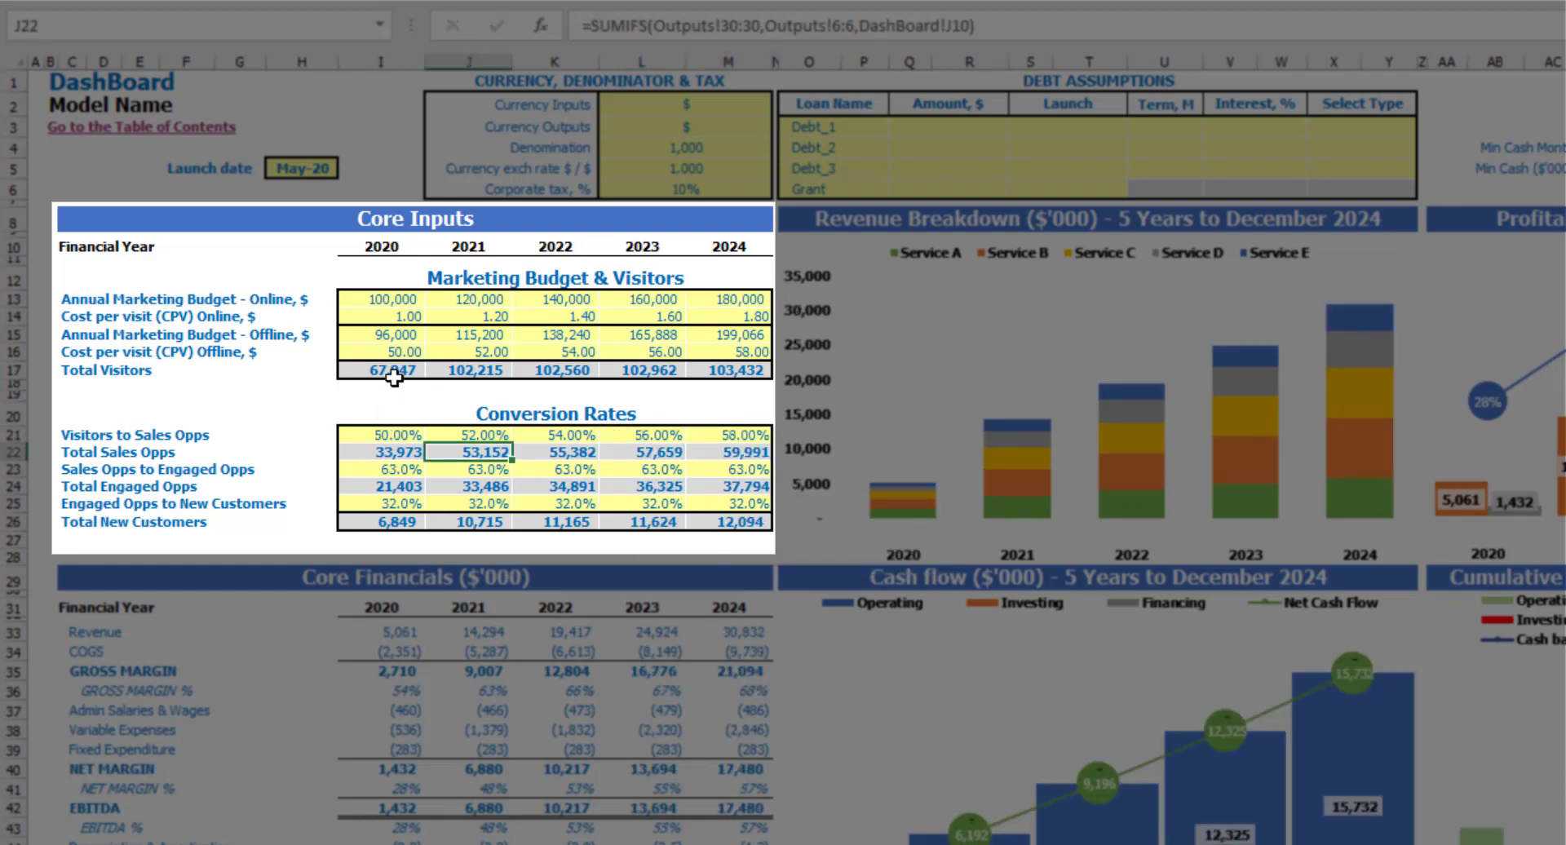
pyautogui.click(393, 376)
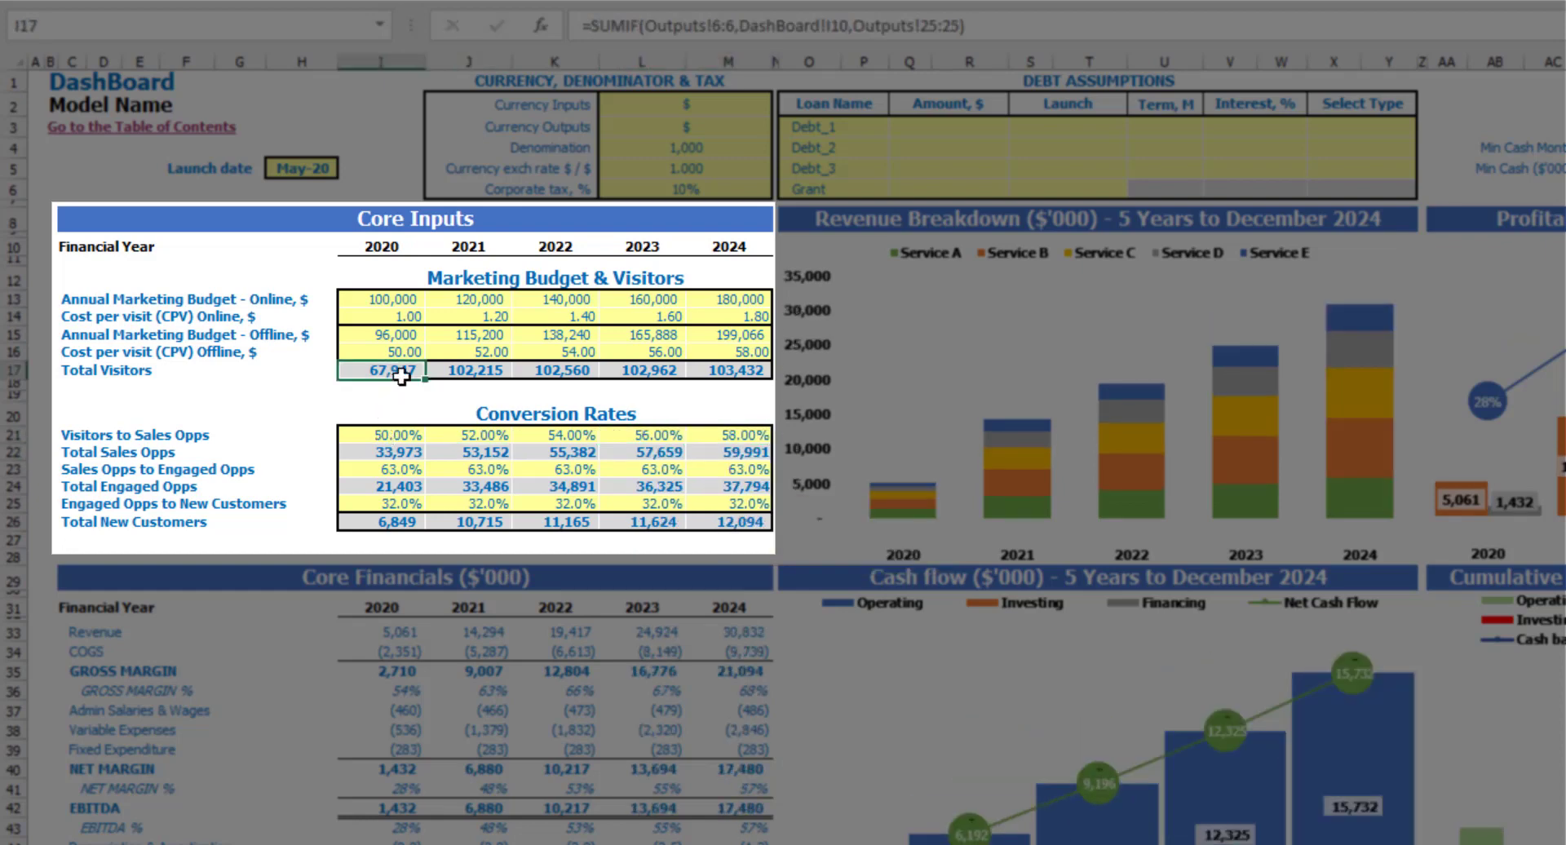
pyautogui.click(385, 454)
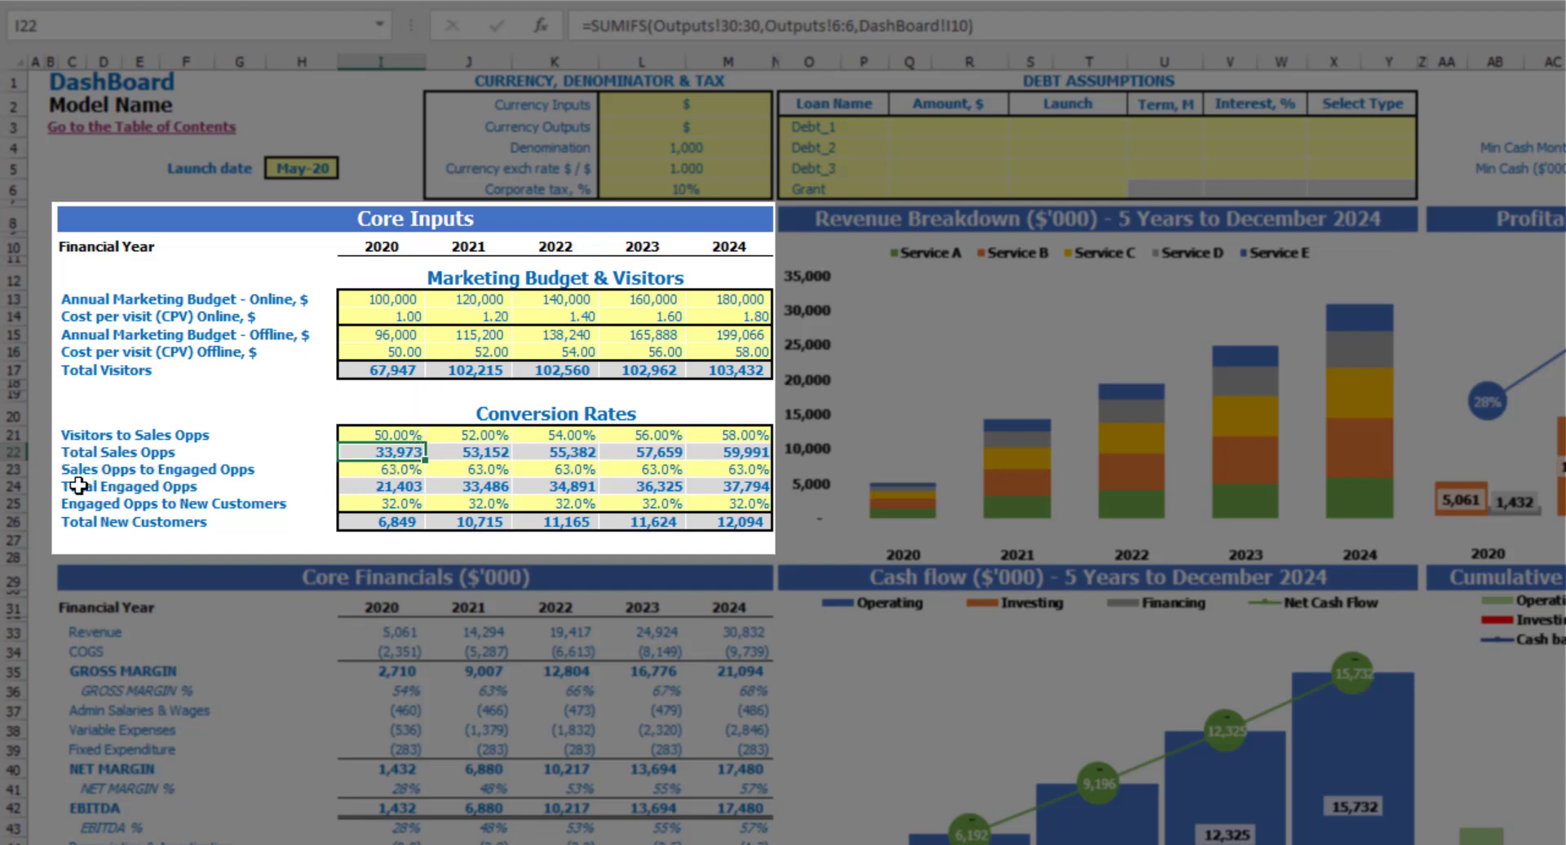
# Step: Set Sales Opps to Engaged Opps to 20% for 2020 and copy it across 2021–2024
pyautogui.click(365, 468)
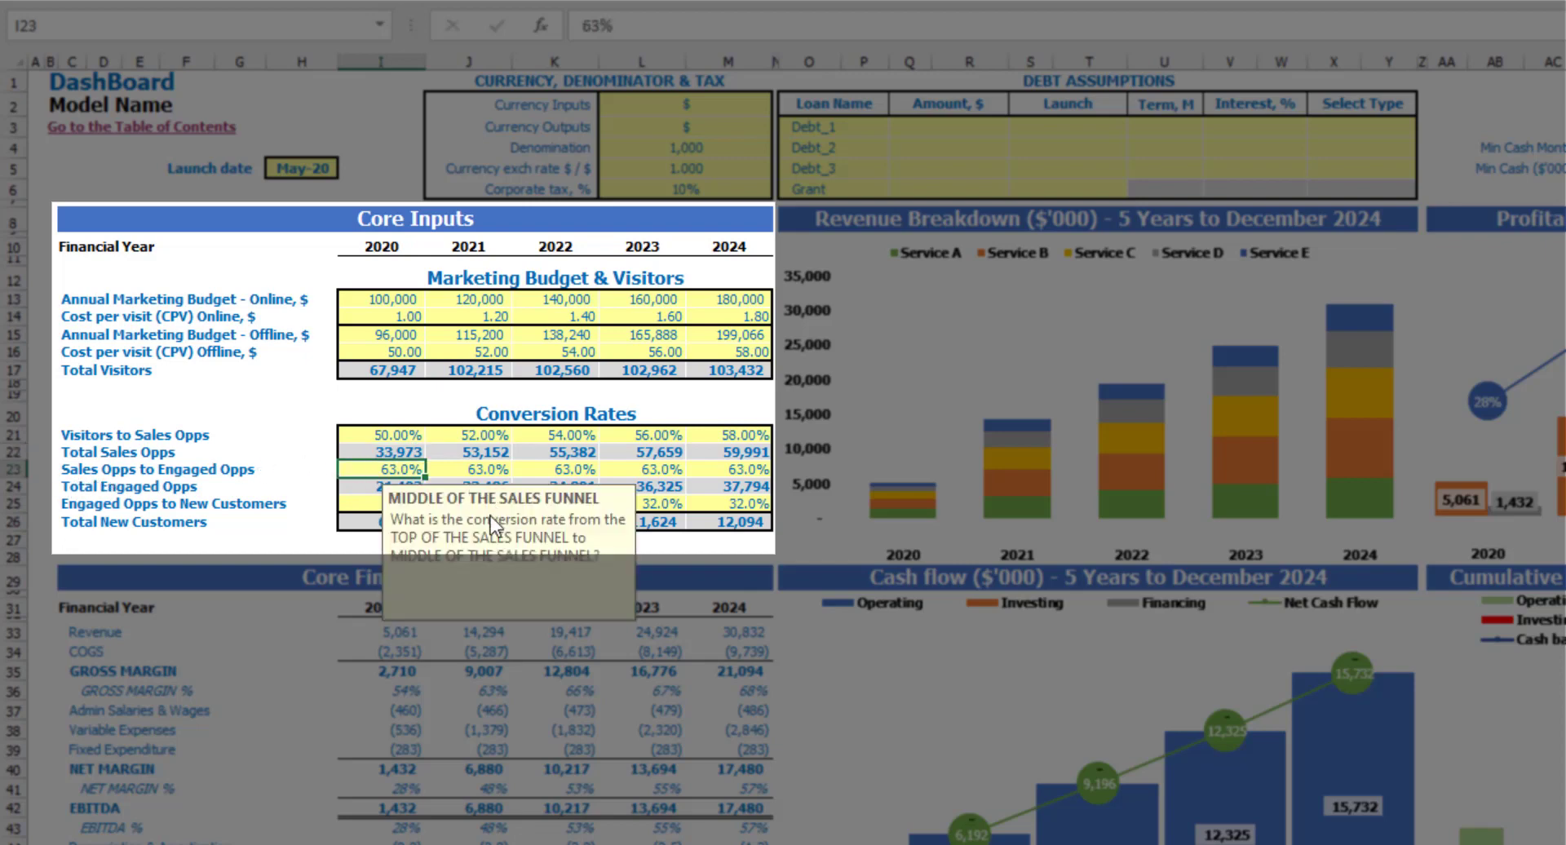
pyautogui.write('20')
pyautogui.press('Return')
pyautogui.press('Up')
pyautogui.hotkey('ctrl', 'c')
pyautogui.press('Right')
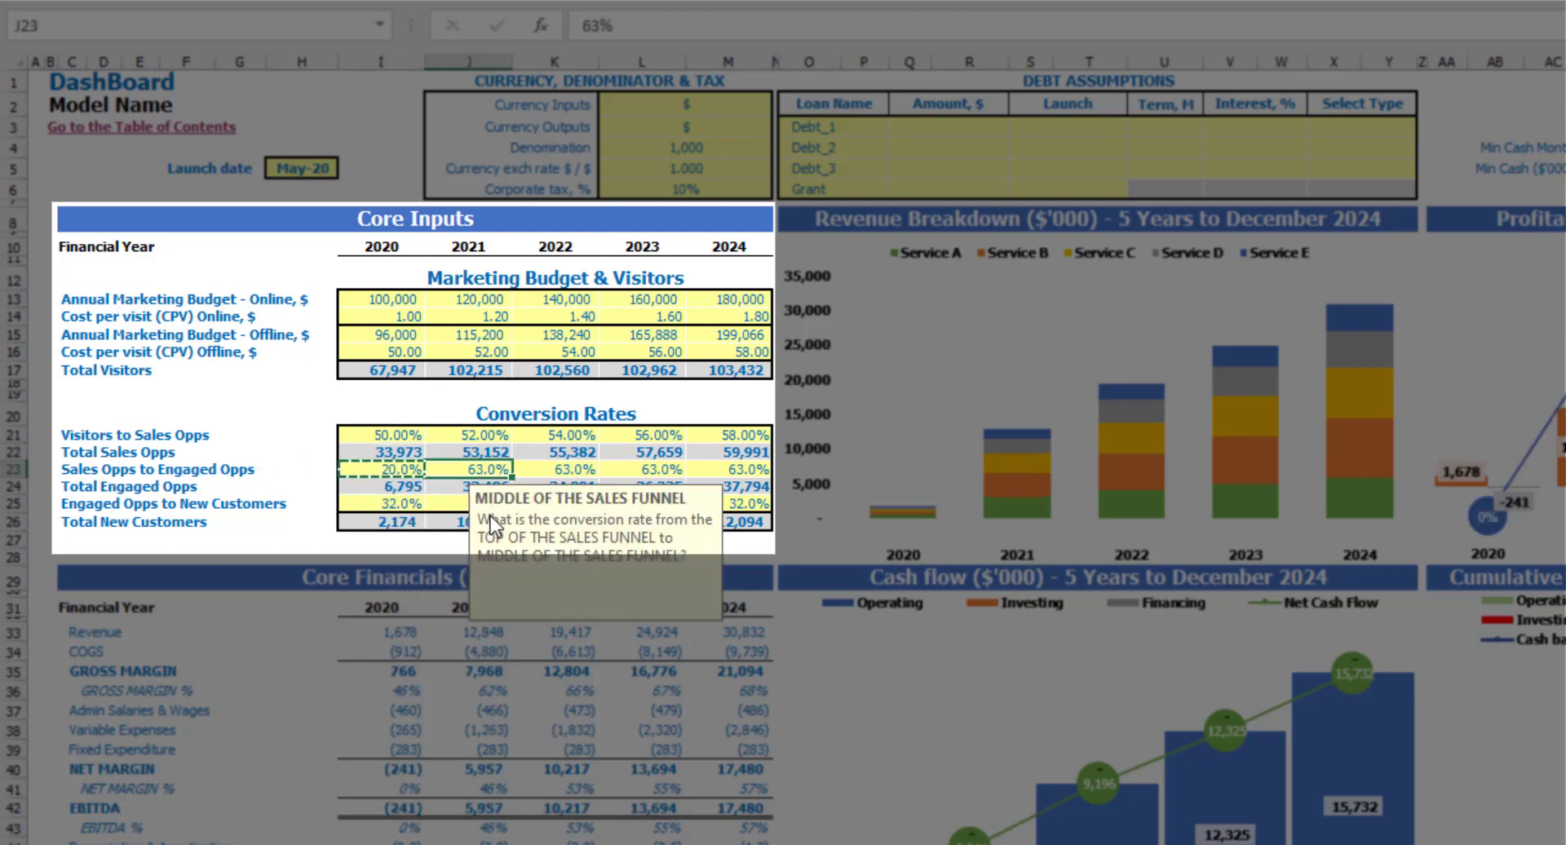
pyautogui.hotkey('shift', 'Right')
pyautogui.hotkey('shift', 'Right')
pyautogui.hotkey('shift', 'Right')
pyautogui.hotkey('ctrl', 'v')
pyautogui.click(318, 414)
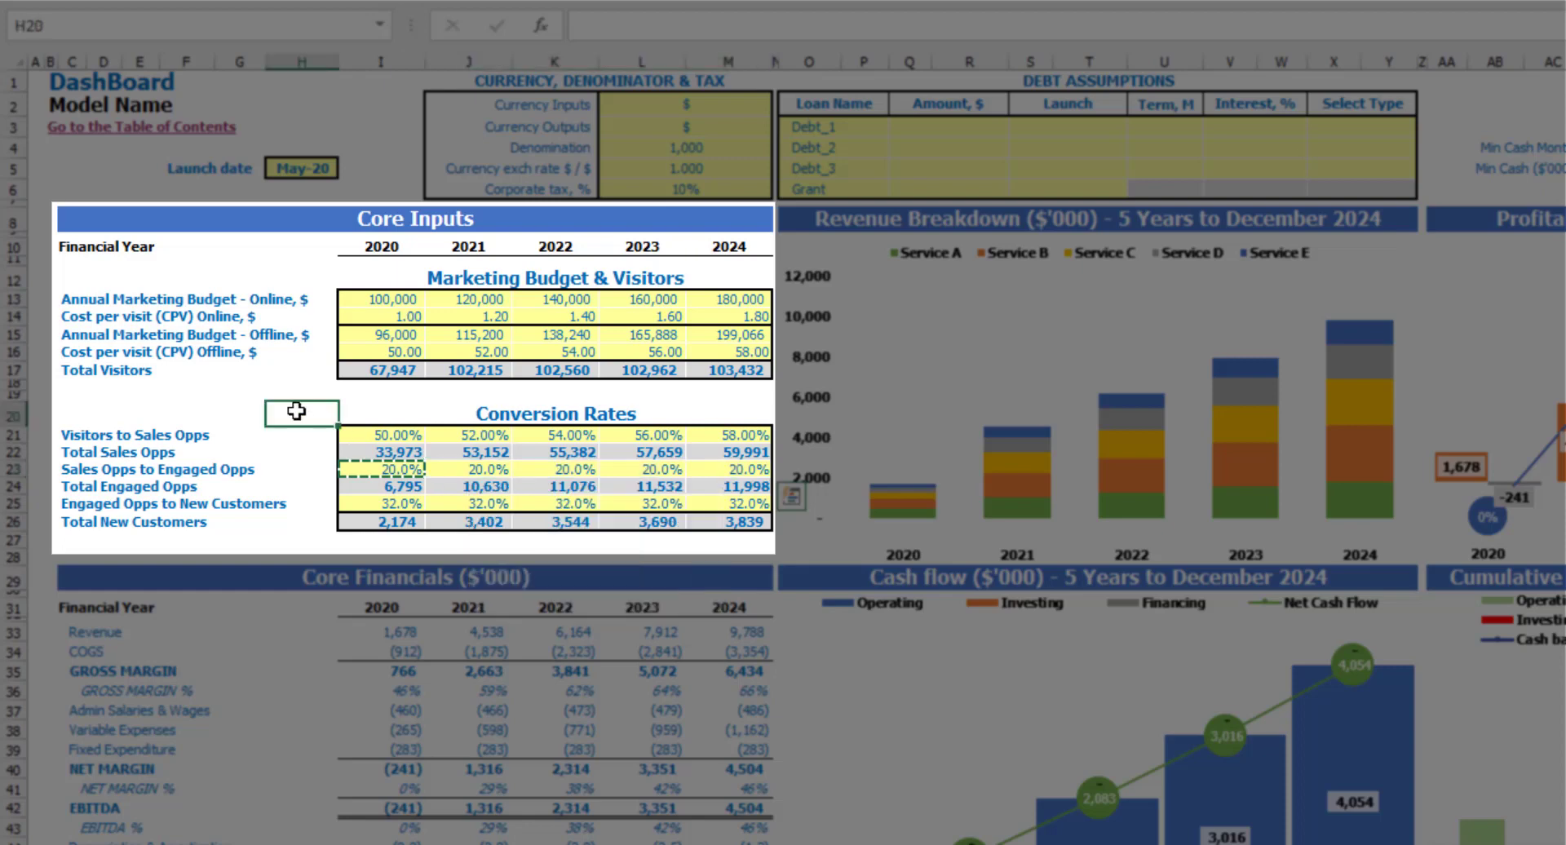
pyautogui.click(389, 472)
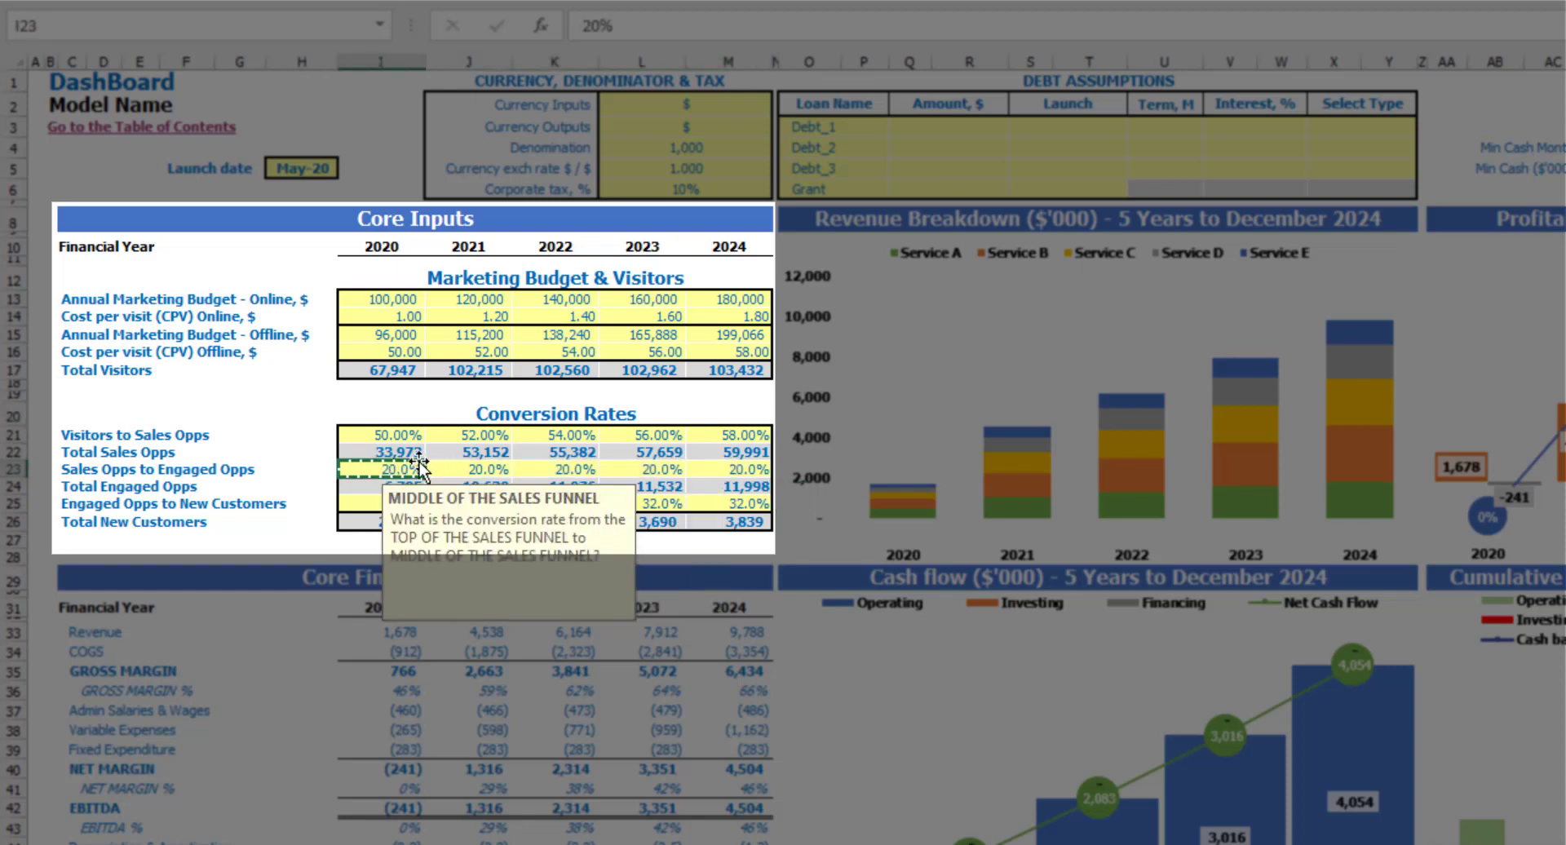
pyautogui.click(298, 417)
# Step: Inspect the Total Engaged Opps formulas for 2020 through 2024
pyautogui.click(381, 487)
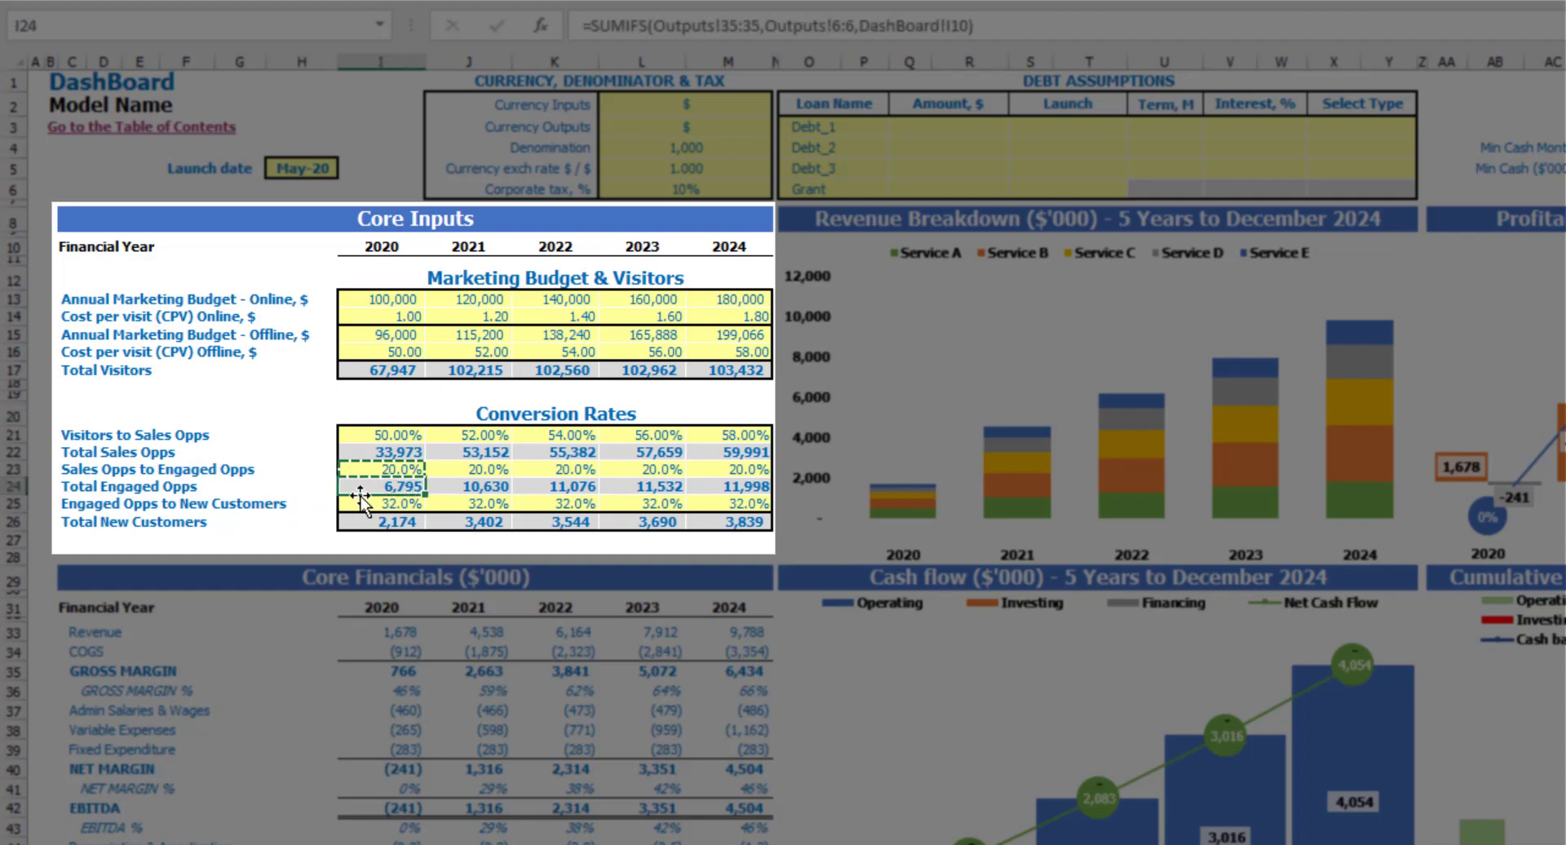
pyautogui.click(481, 486)
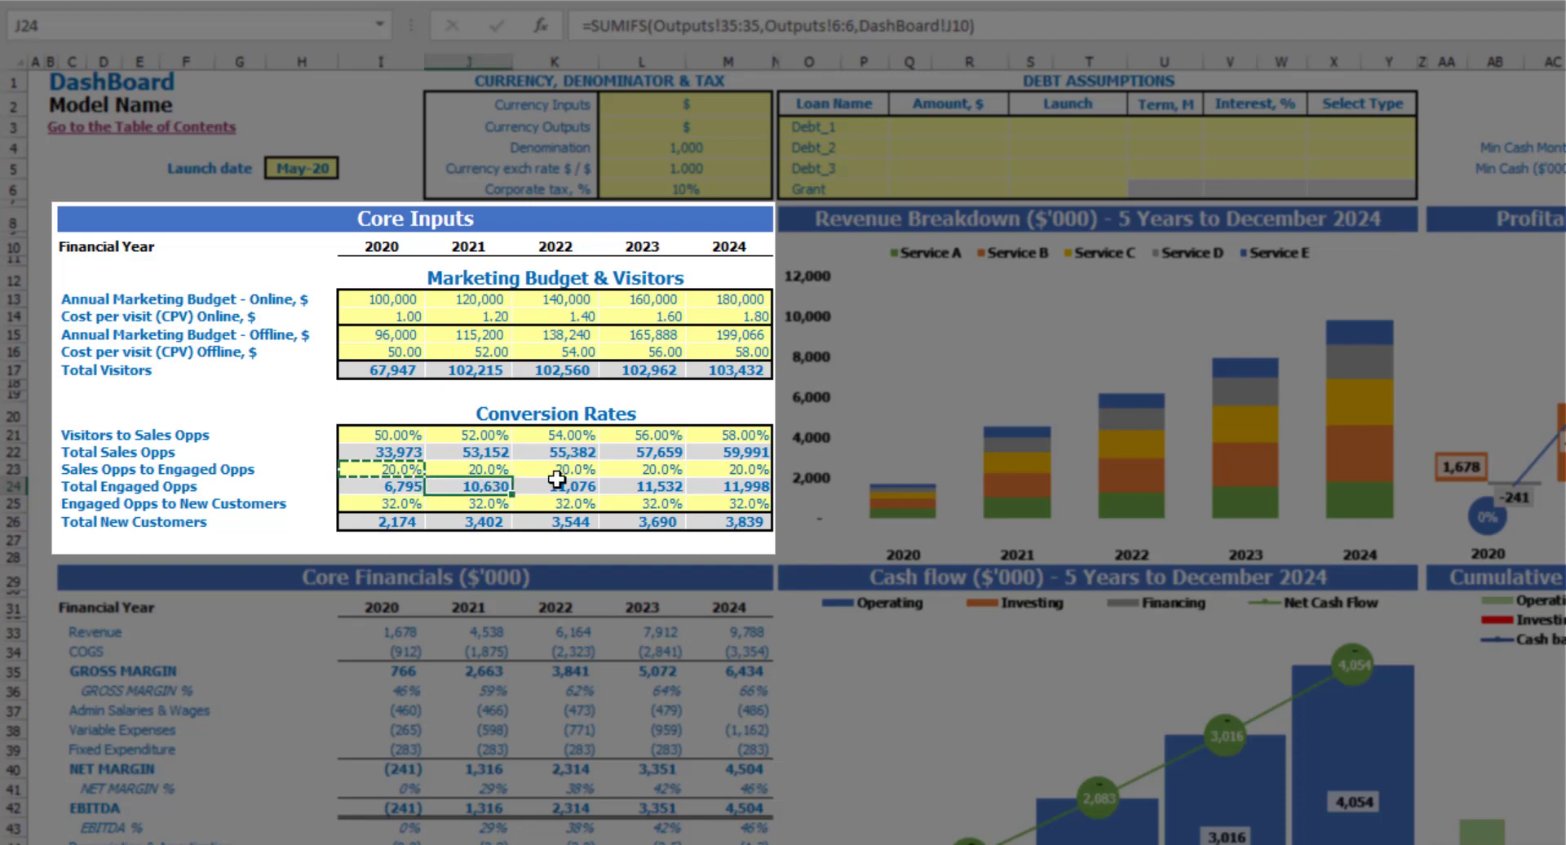
pyautogui.click(566, 485)
pyautogui.click(677, 490)
pyautogui.click(715, 487)
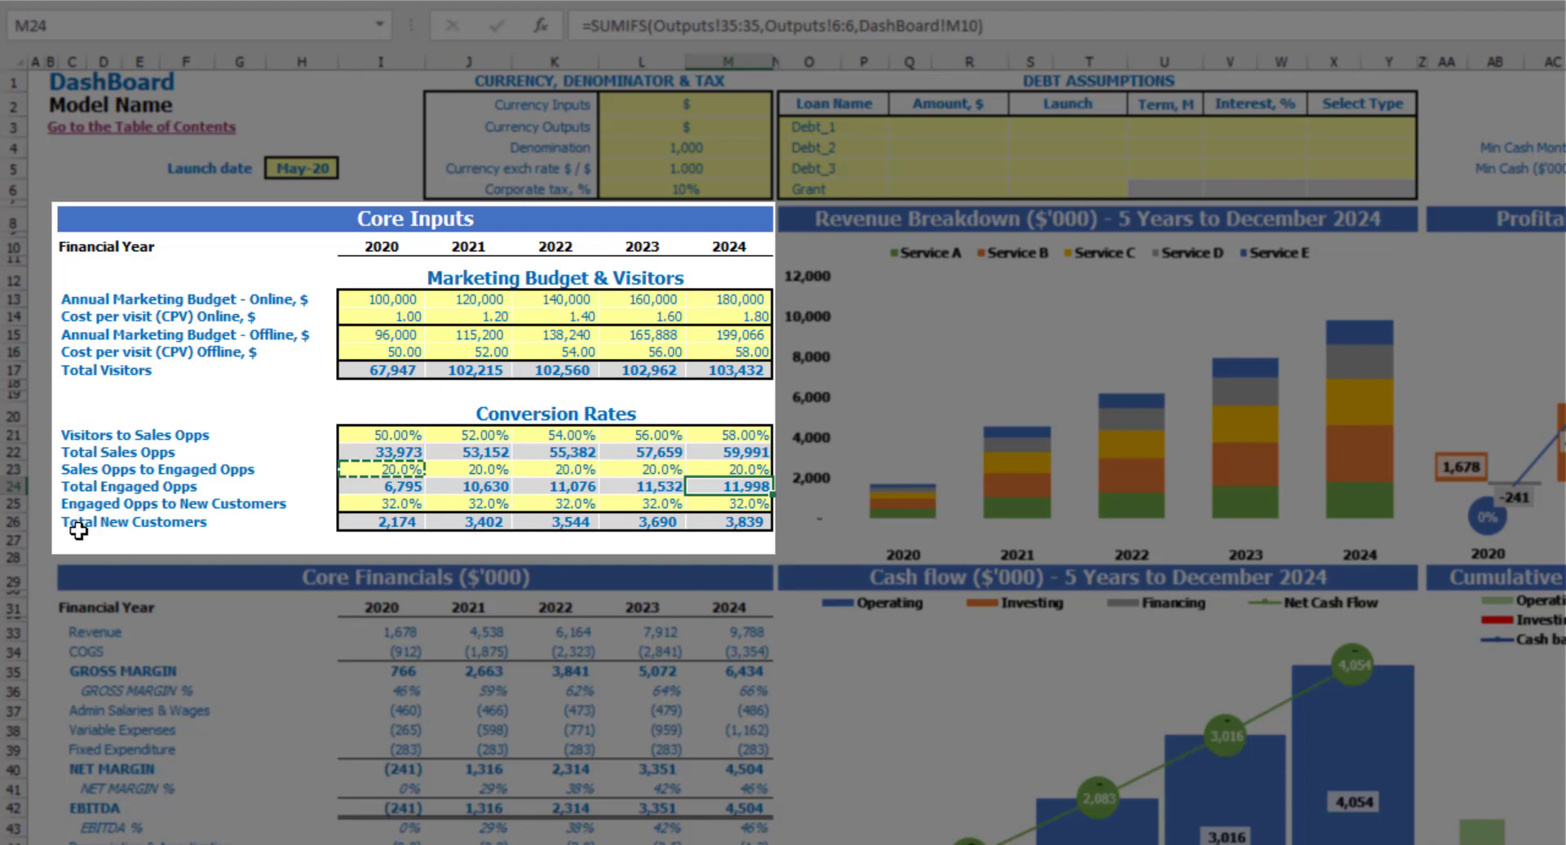
# Step: Enter Engaged Opps to New Customers rates of 10%, 11%, 12%, 13%, 14% for 2020–2024
pyautogui.click(378, 504)
pyautogui.write('1')
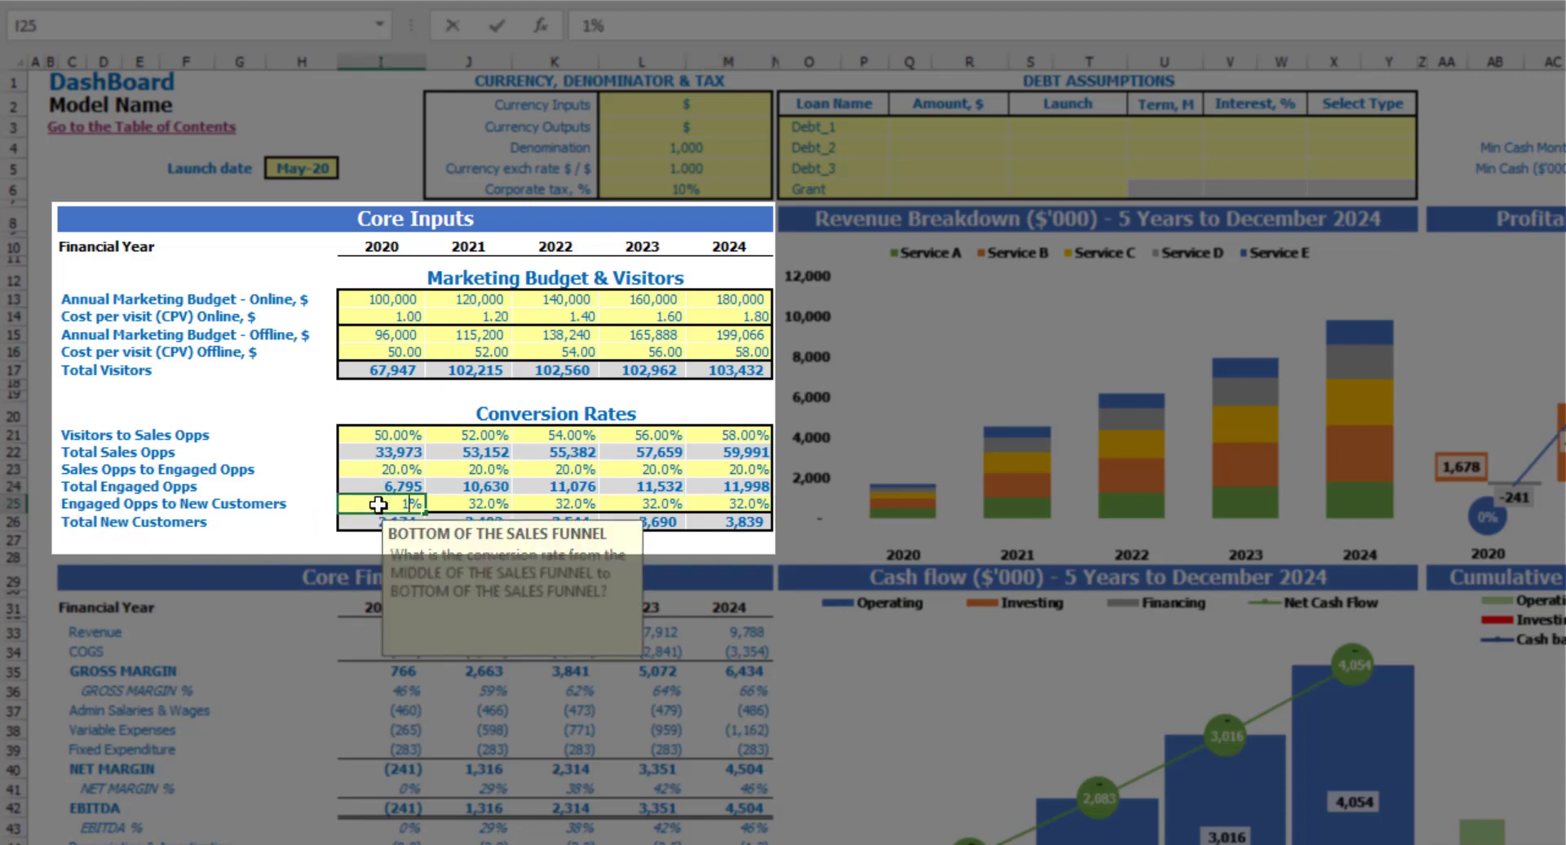
pyautogui.press('Return')
pyautogui.press('Up')
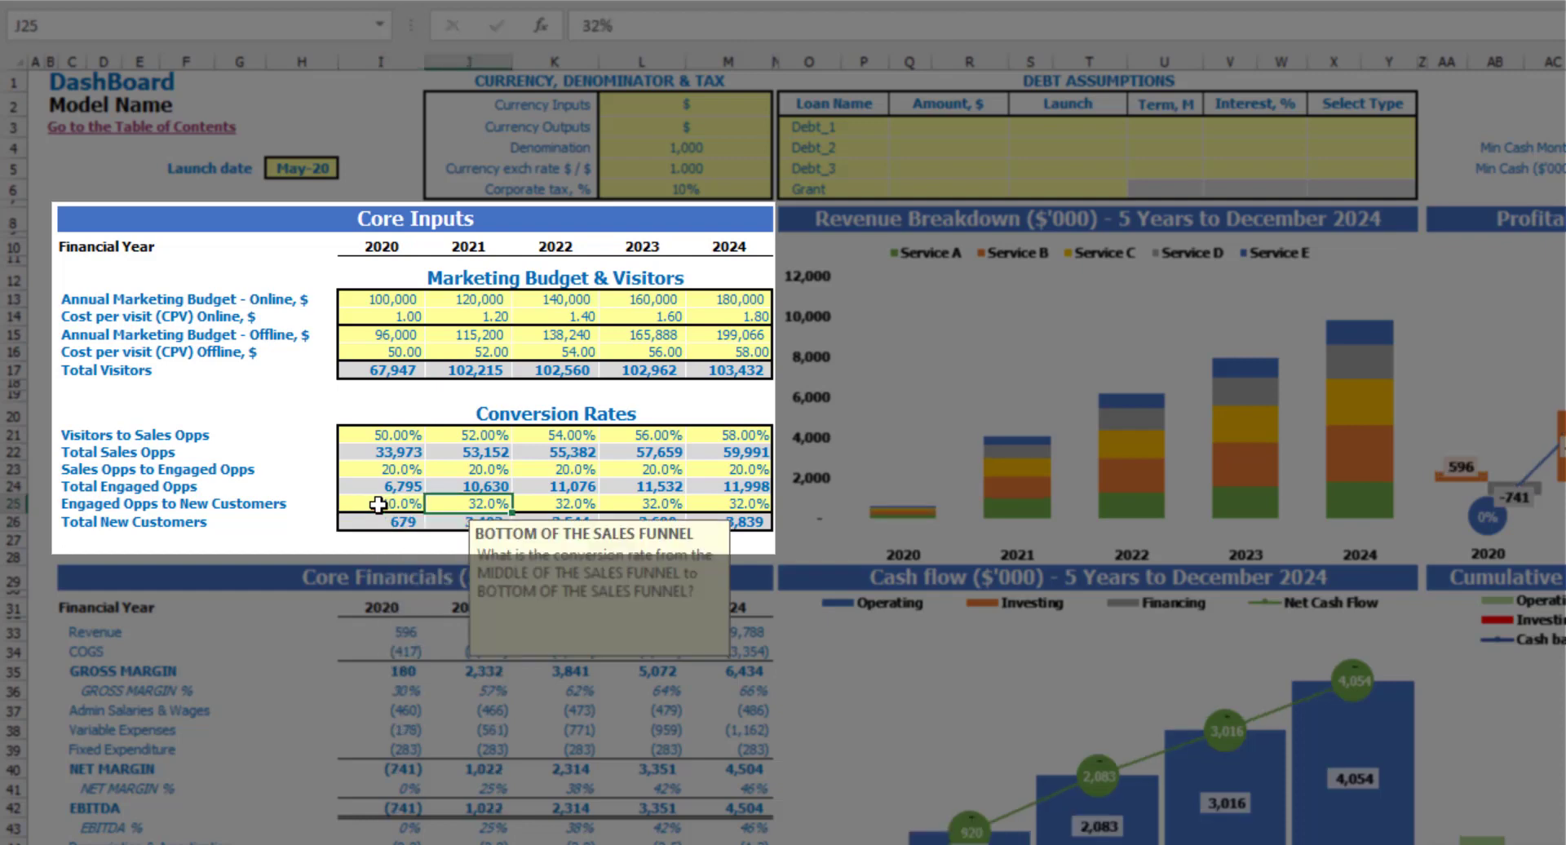
pyautogui.write('11')
pyautogui.press('Right')
pyautogui.write('12')
pyautogui.hotkey('ctrl', 'Return')
pyautogui.press('Right')
pyautogui.write('1')
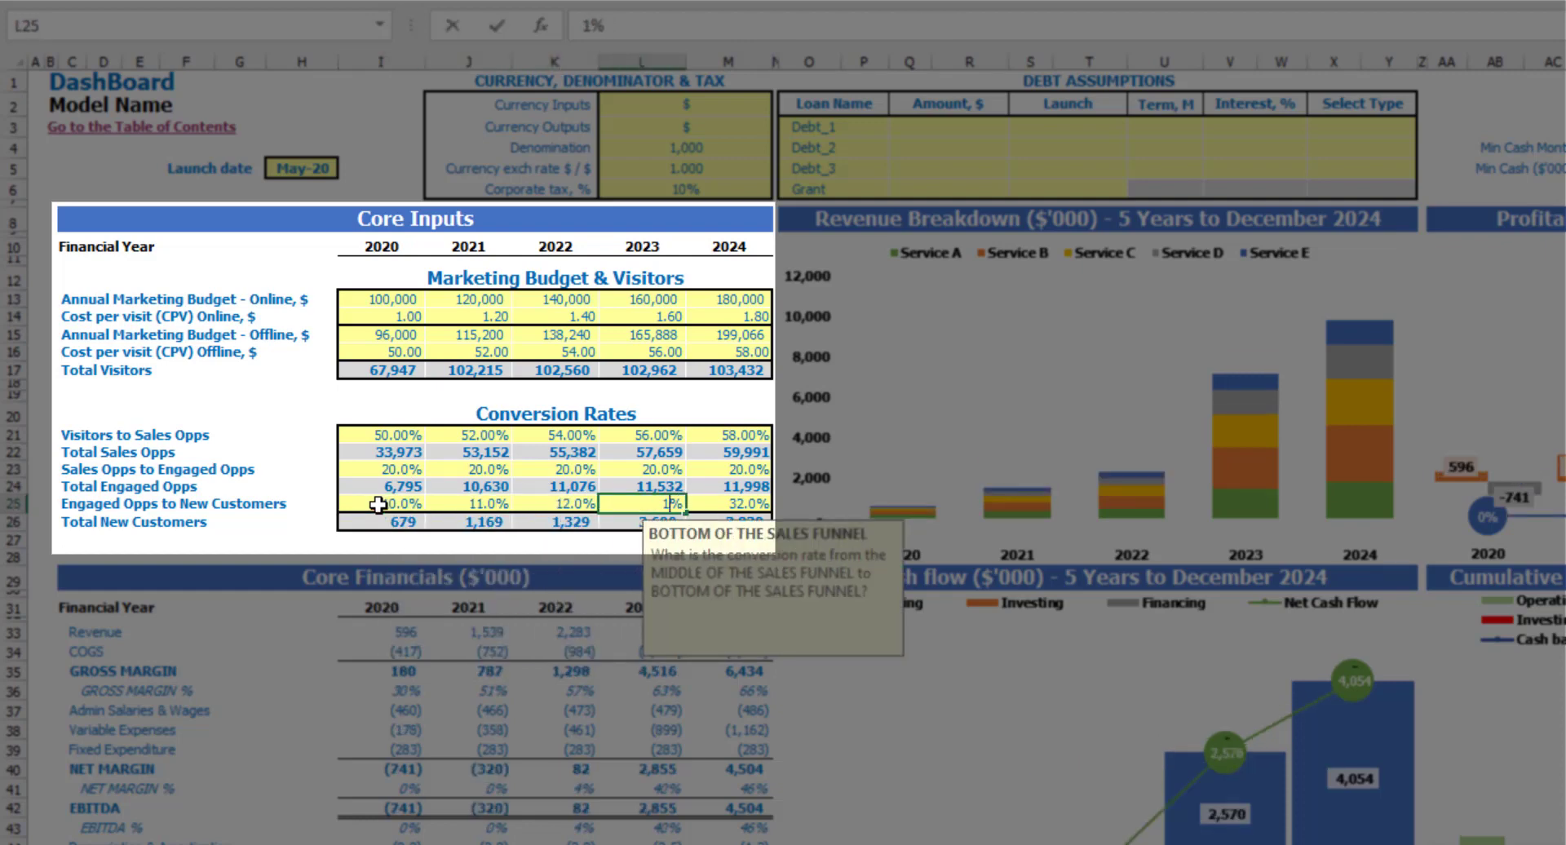
pyautogui.write('3')
pyautogui.press('Tab')
pyautogui.write('14')
pyautogui.press('Return')
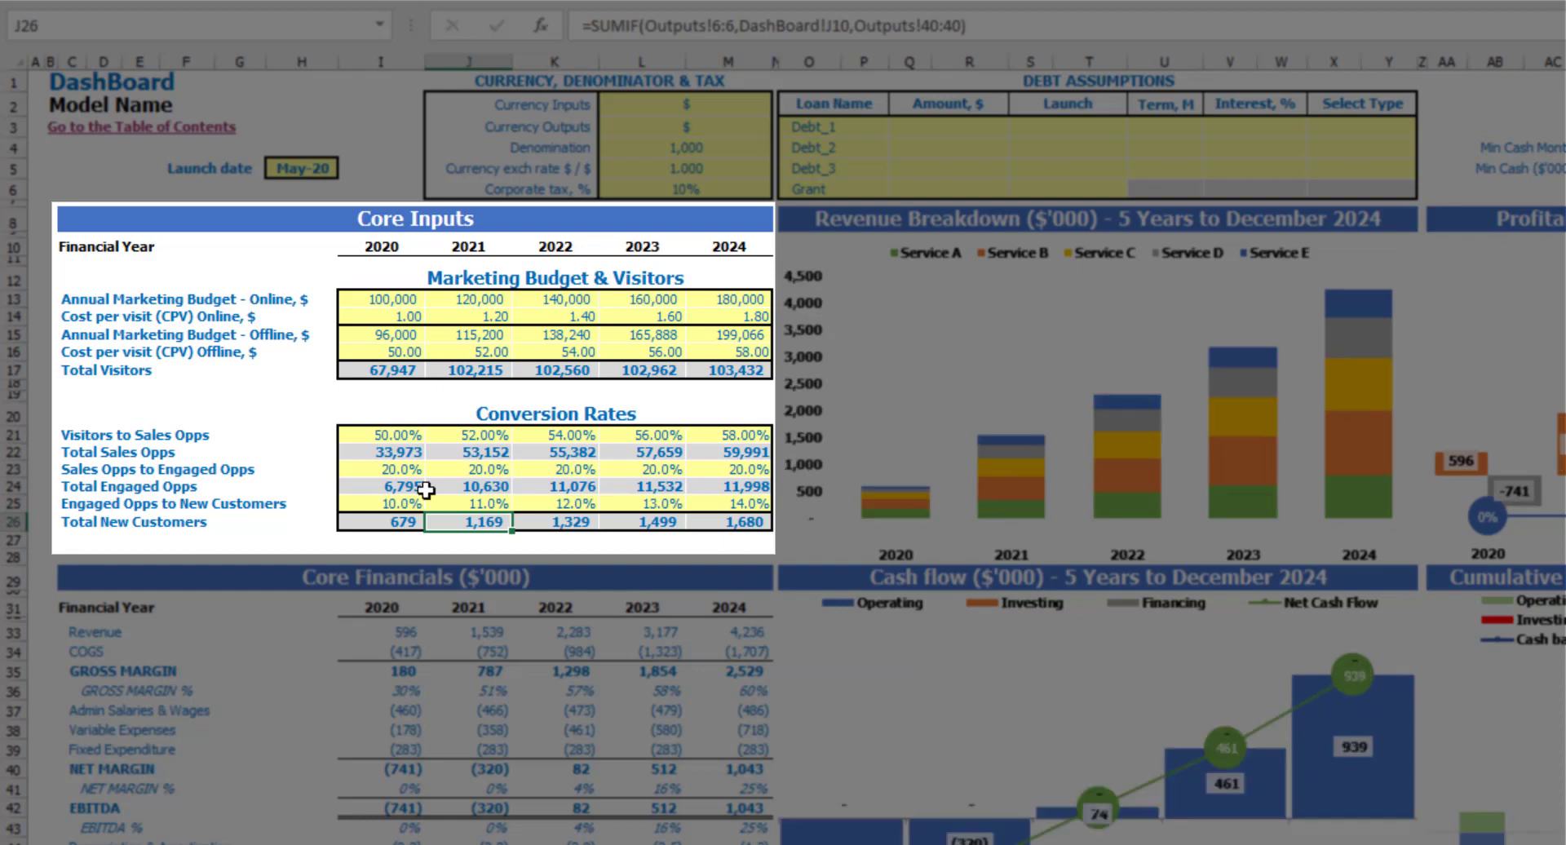
pyautogui.click(407, 486)
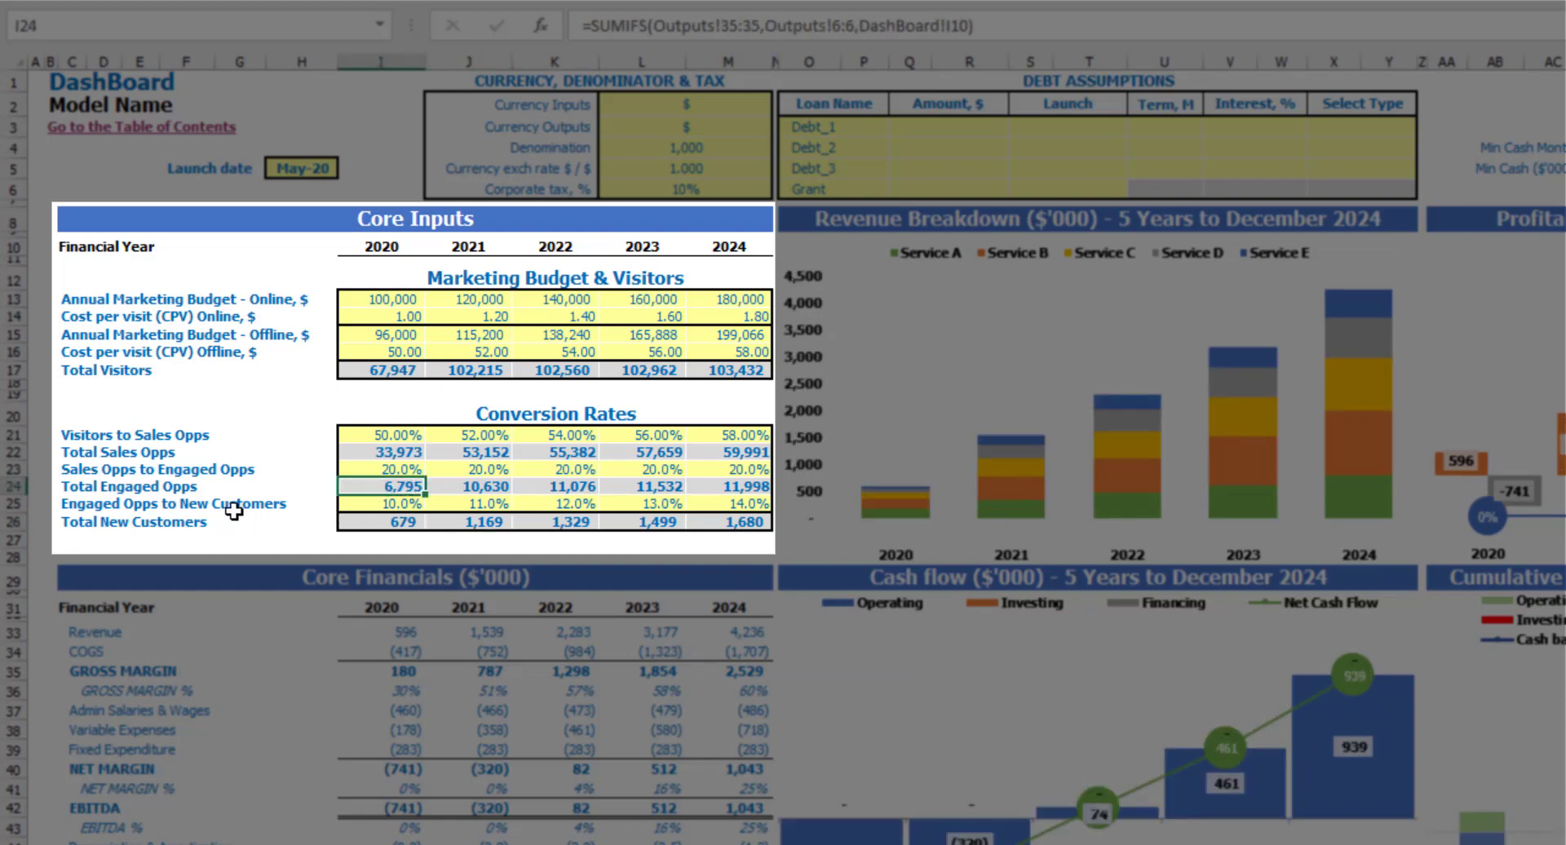
# Step: Check the 2020 Total New Customers formula on the DashBoard
pyautogui.click(394, 528)
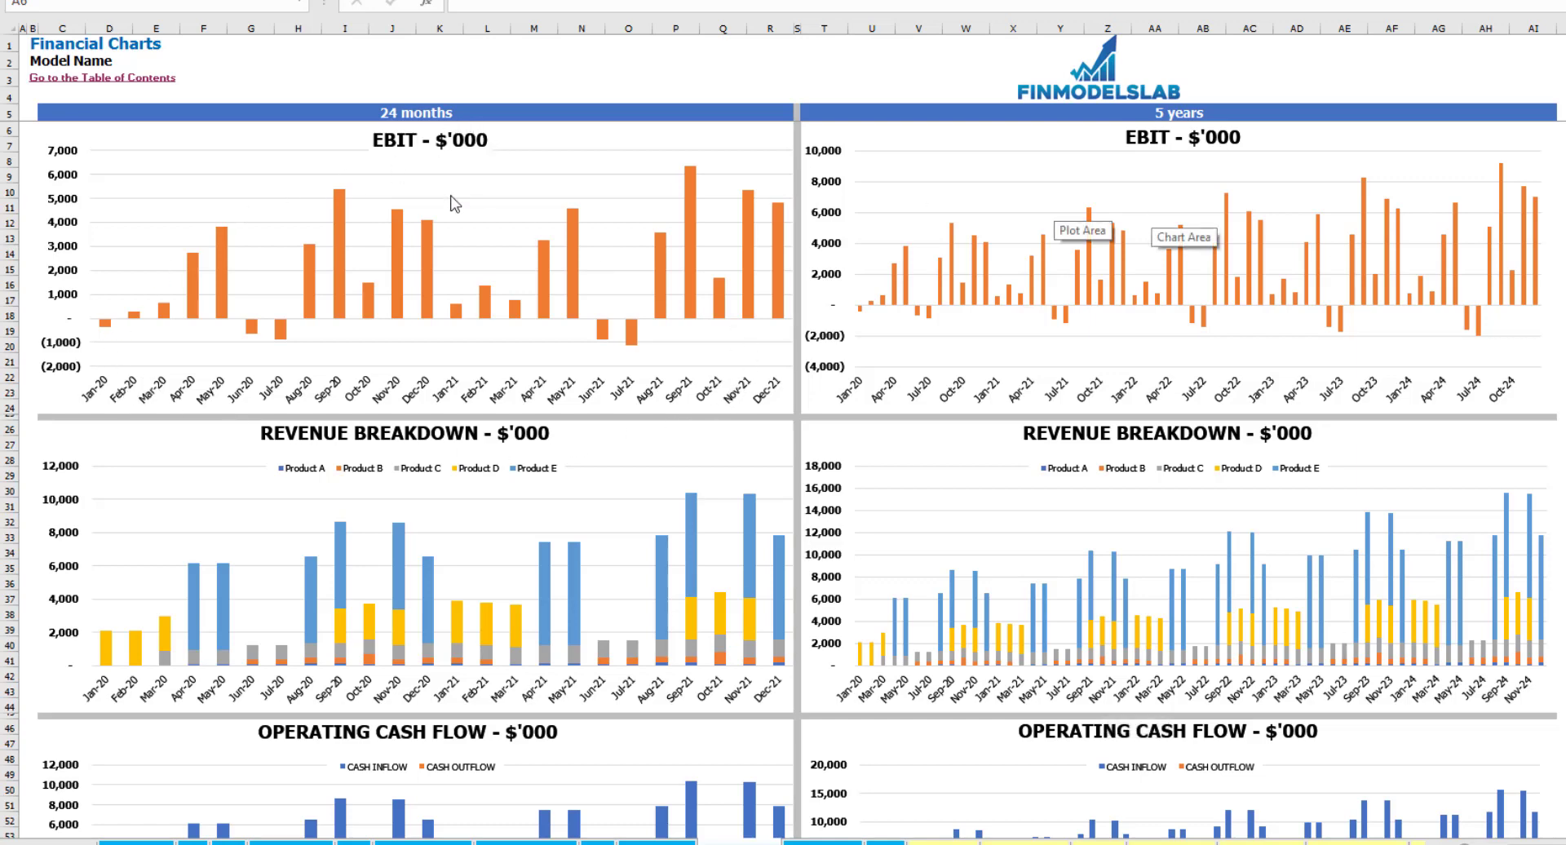
# Step: Move the active cell off the charts and scroll down through the Financial Charts sheet
pyautogui.click(23, 129)
pyautogui.hotkey('ctrl', 'End')
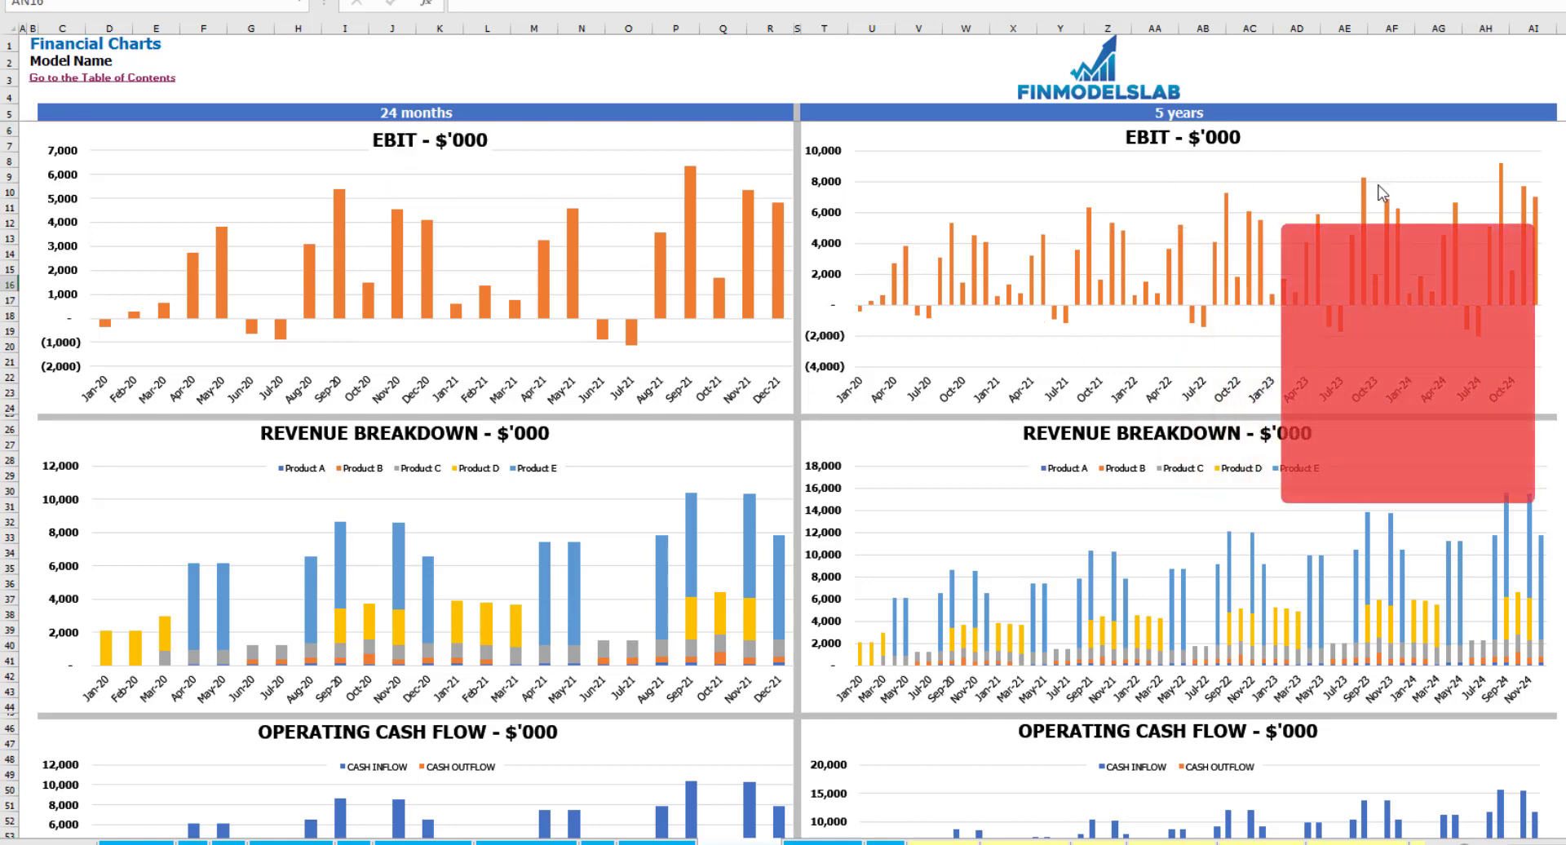
pyautogui.scroll(-3, 530, 359)
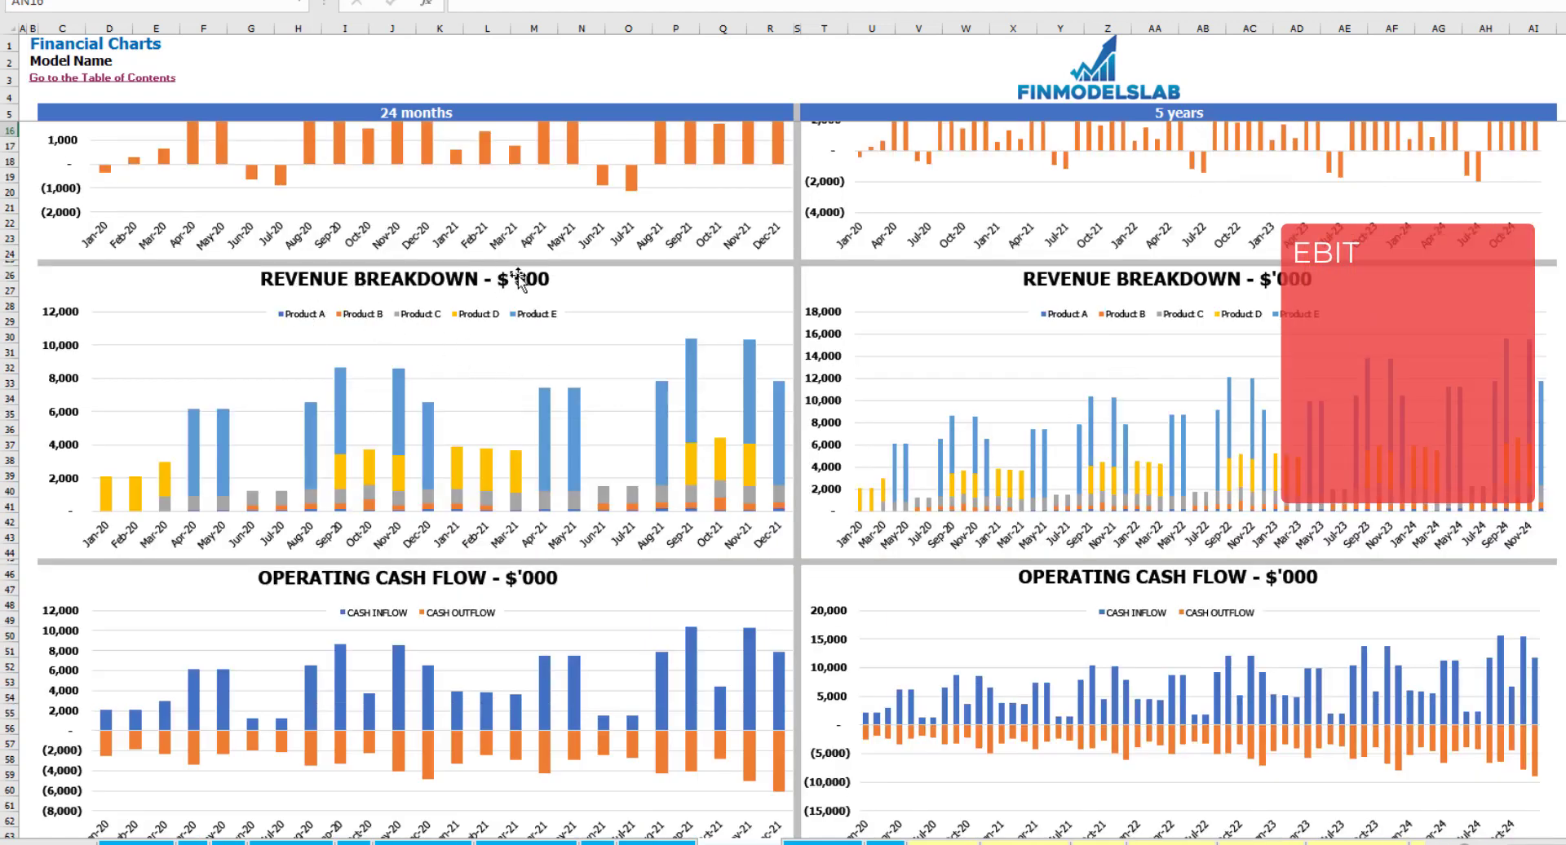
pyautogui.scroll(-5, 522, 338)
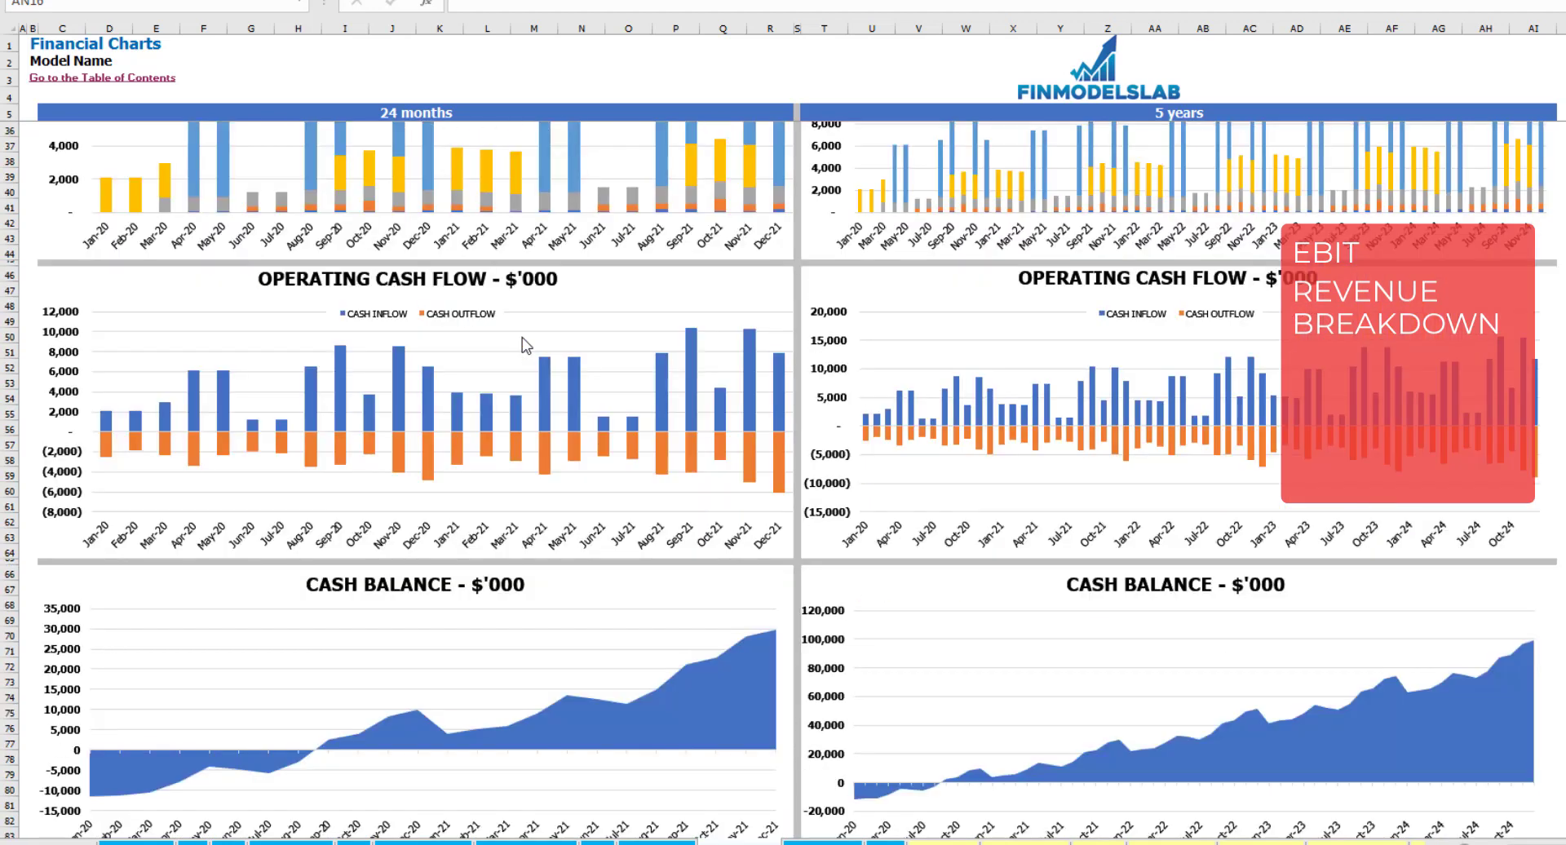
pyautogui.scroll(-5, 521, 339)
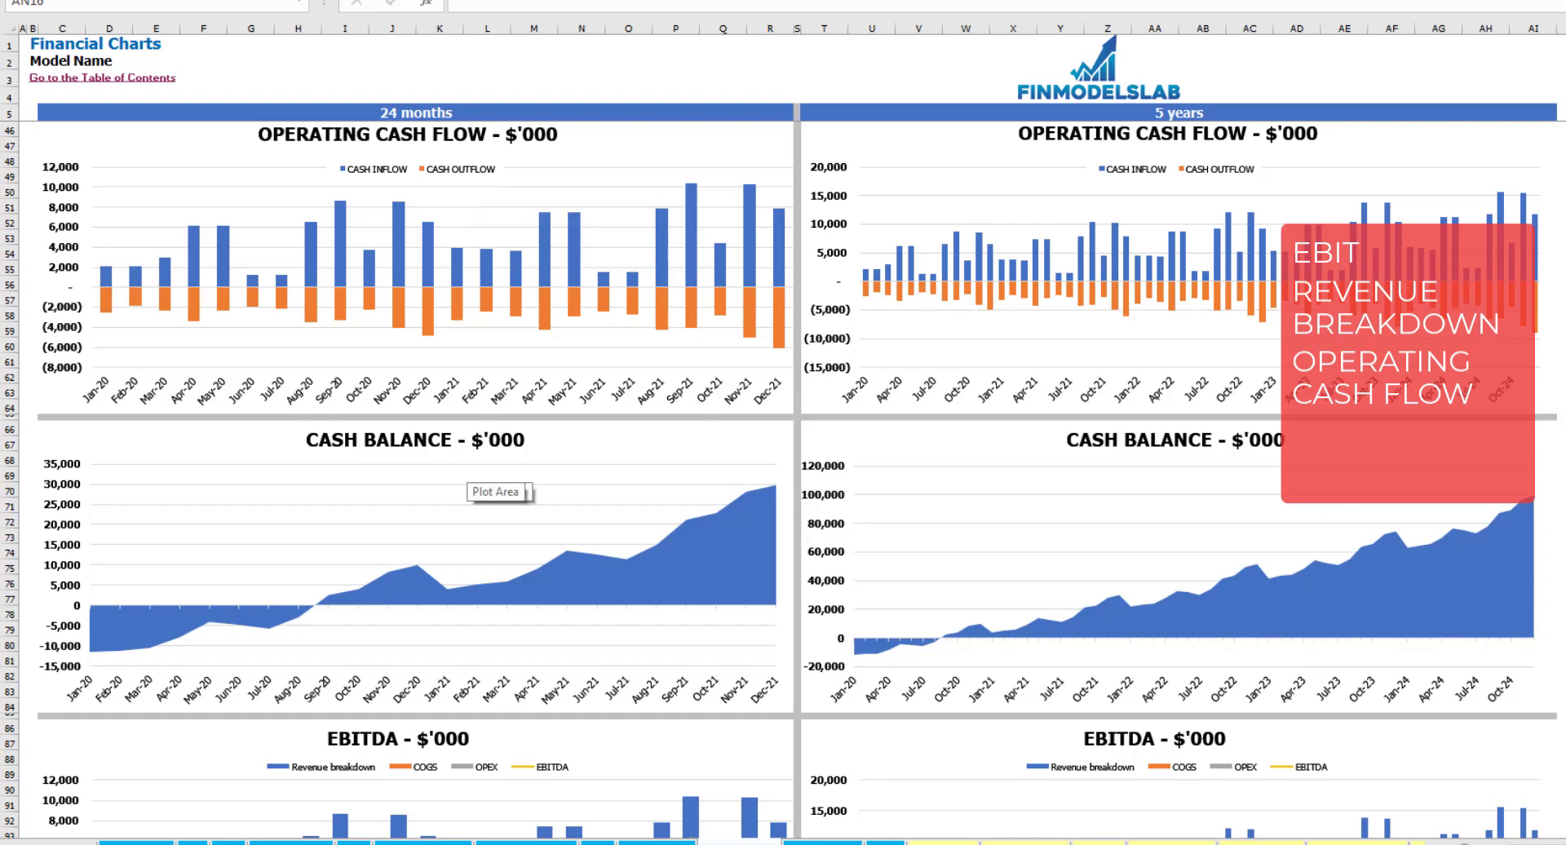
pyautogui.scroll(-4, 461, 483)
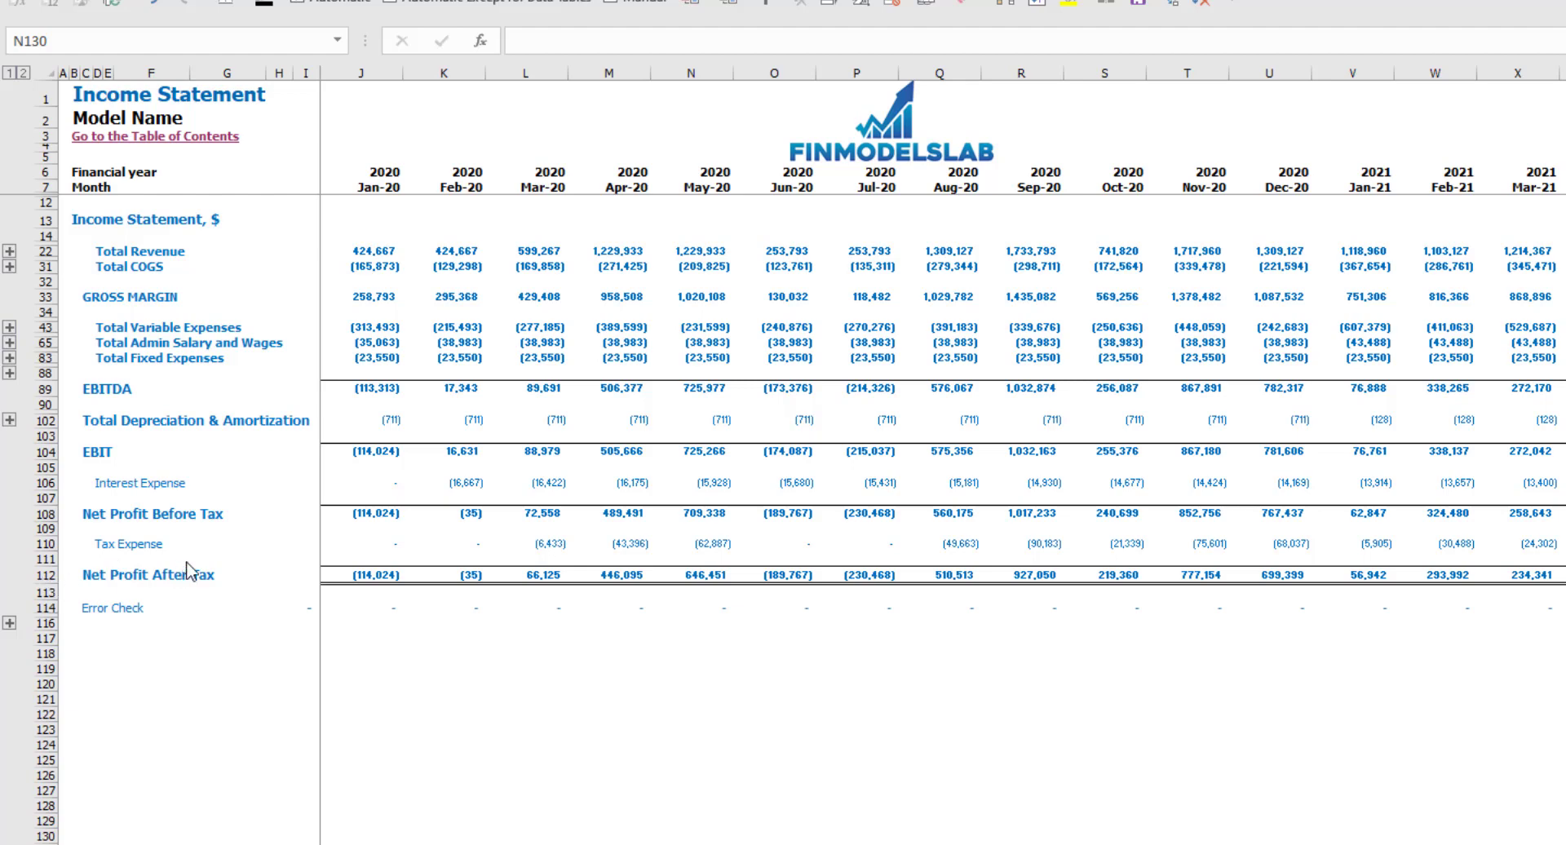
# Step: Expand the Fixed Expenses, Variable Expenses and Revenue detail groups, then go to the Cash Flow Statement
pyautogui.click(9, 359)
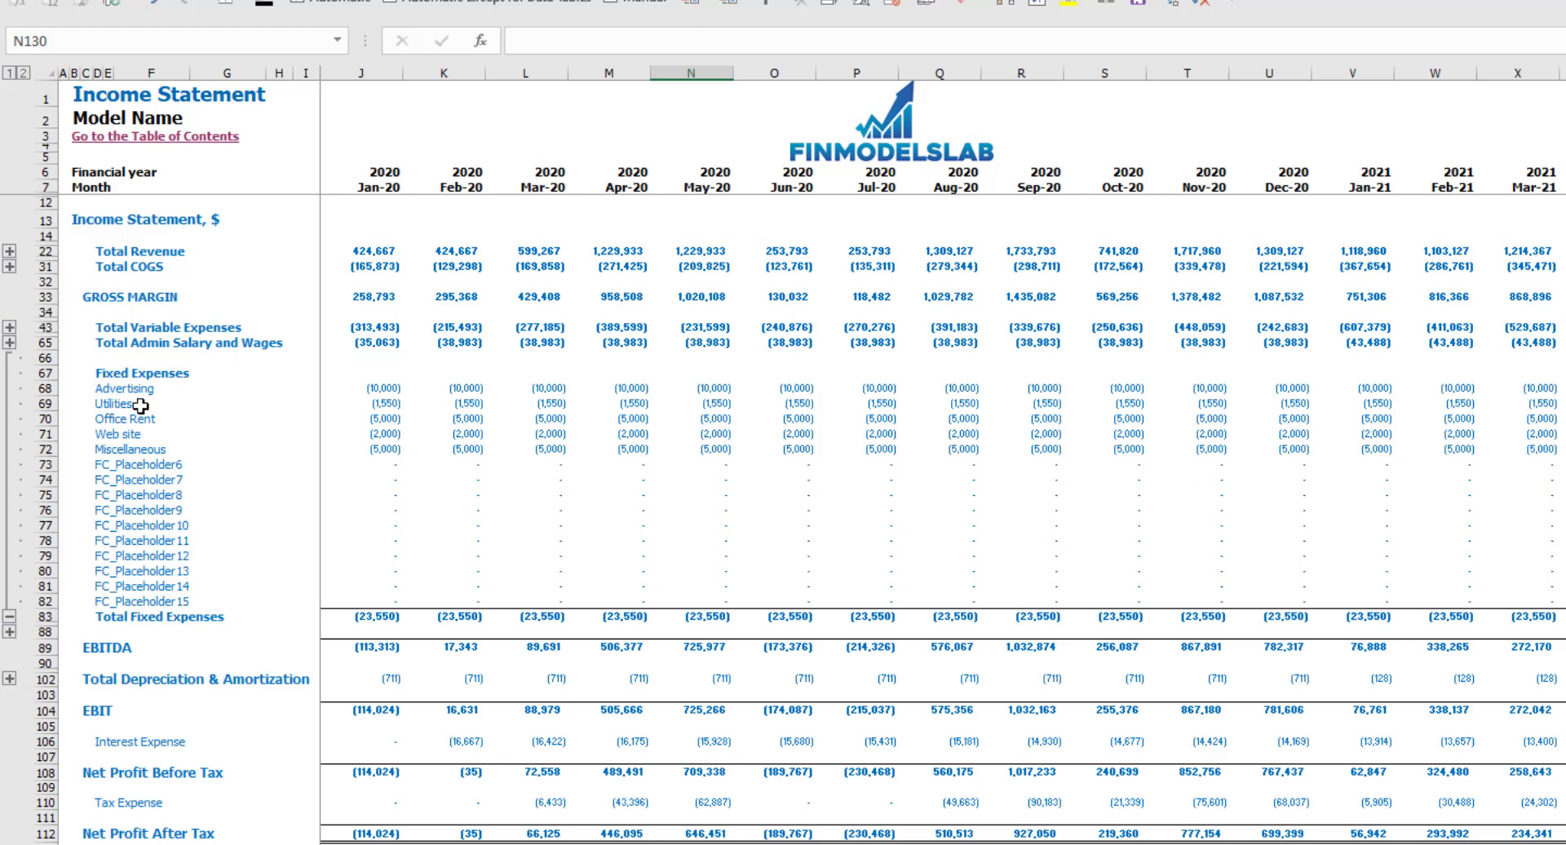
pyautogui.click(9, 327)
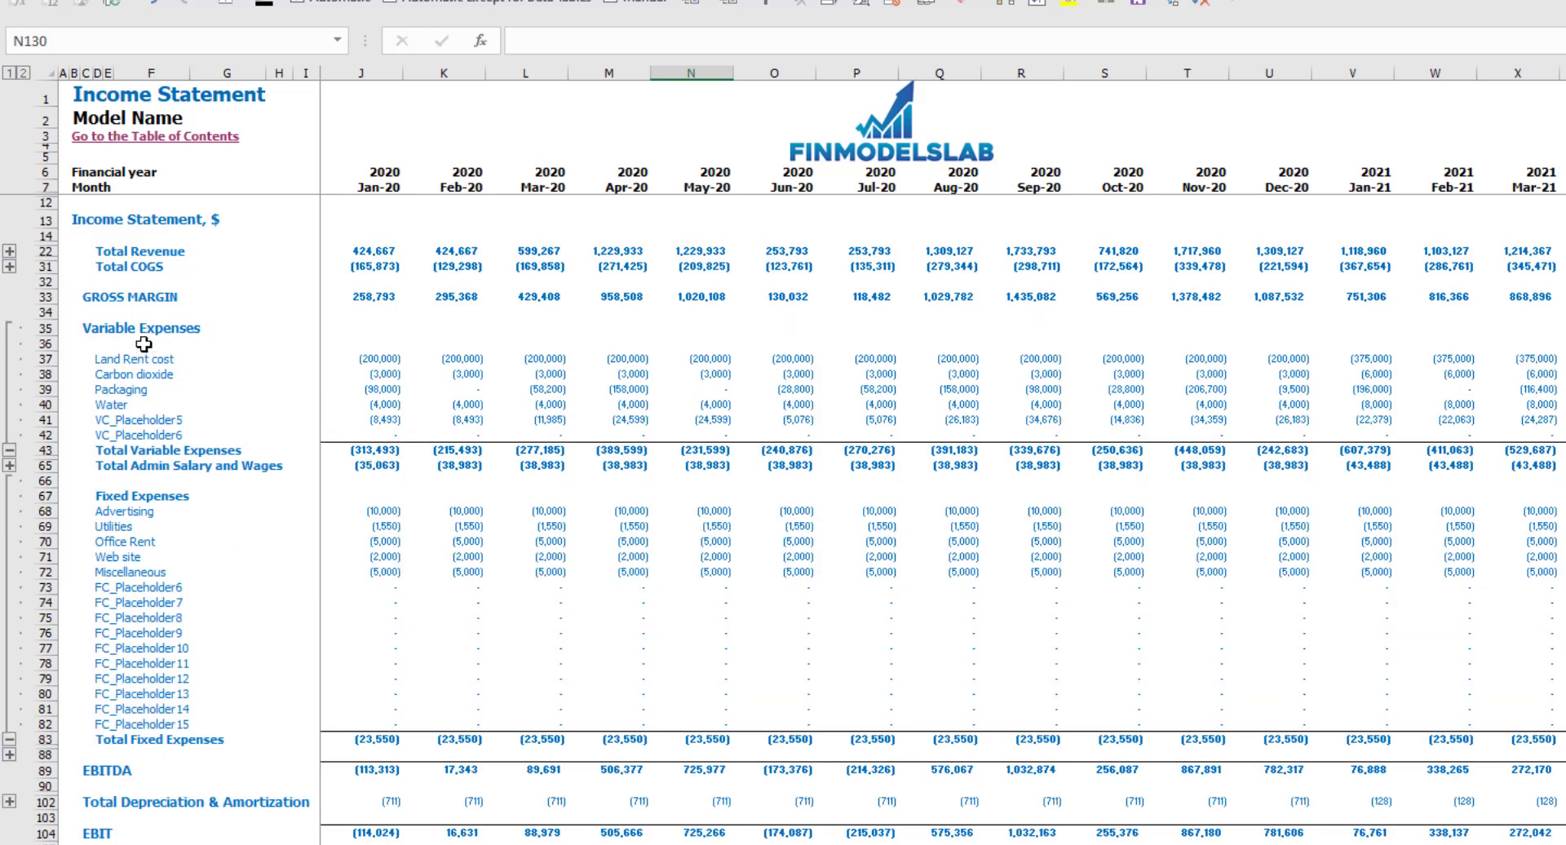
pyautogui.click(10, 251)
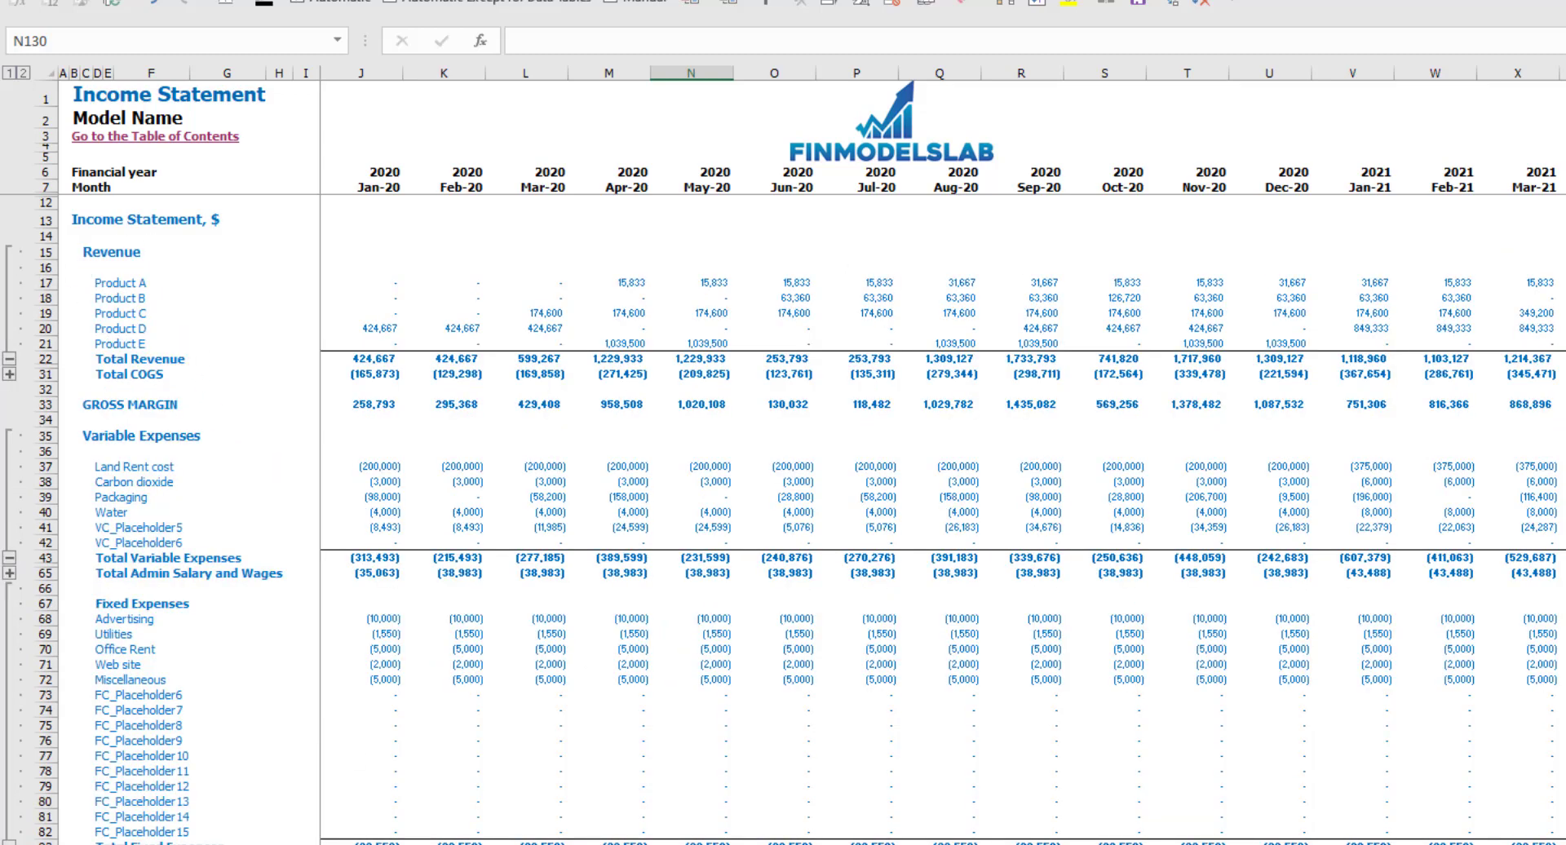
pyautogui.hotkey('ctrl', 'pagedown')
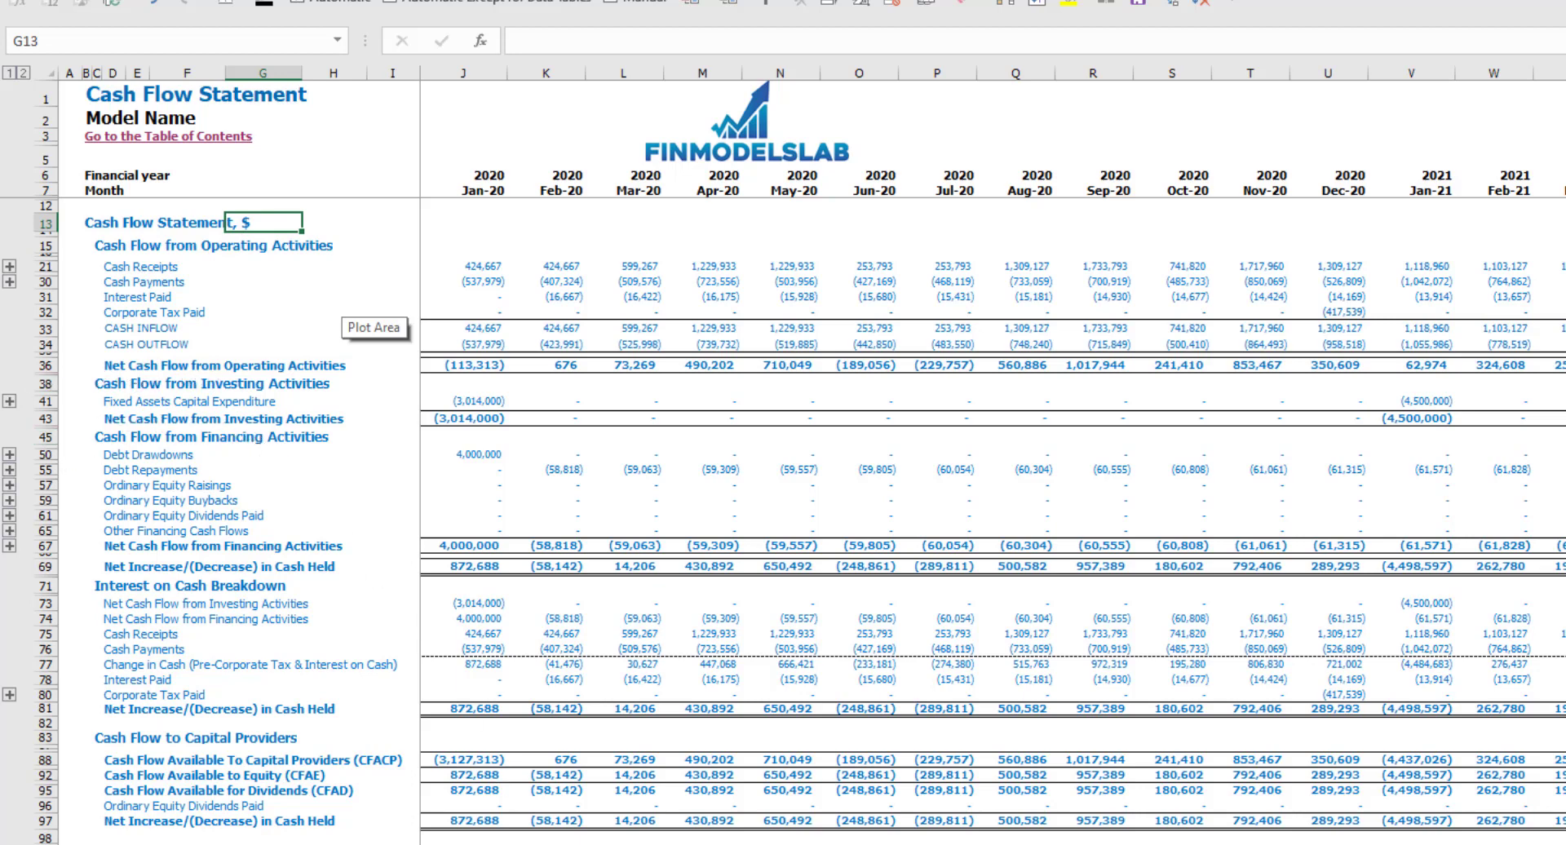
# Step: Step through the indirect-method Cash Flow Statement and Balance Sheet sheets
pyautogui.hotkey('ctrl', 'pagedown')
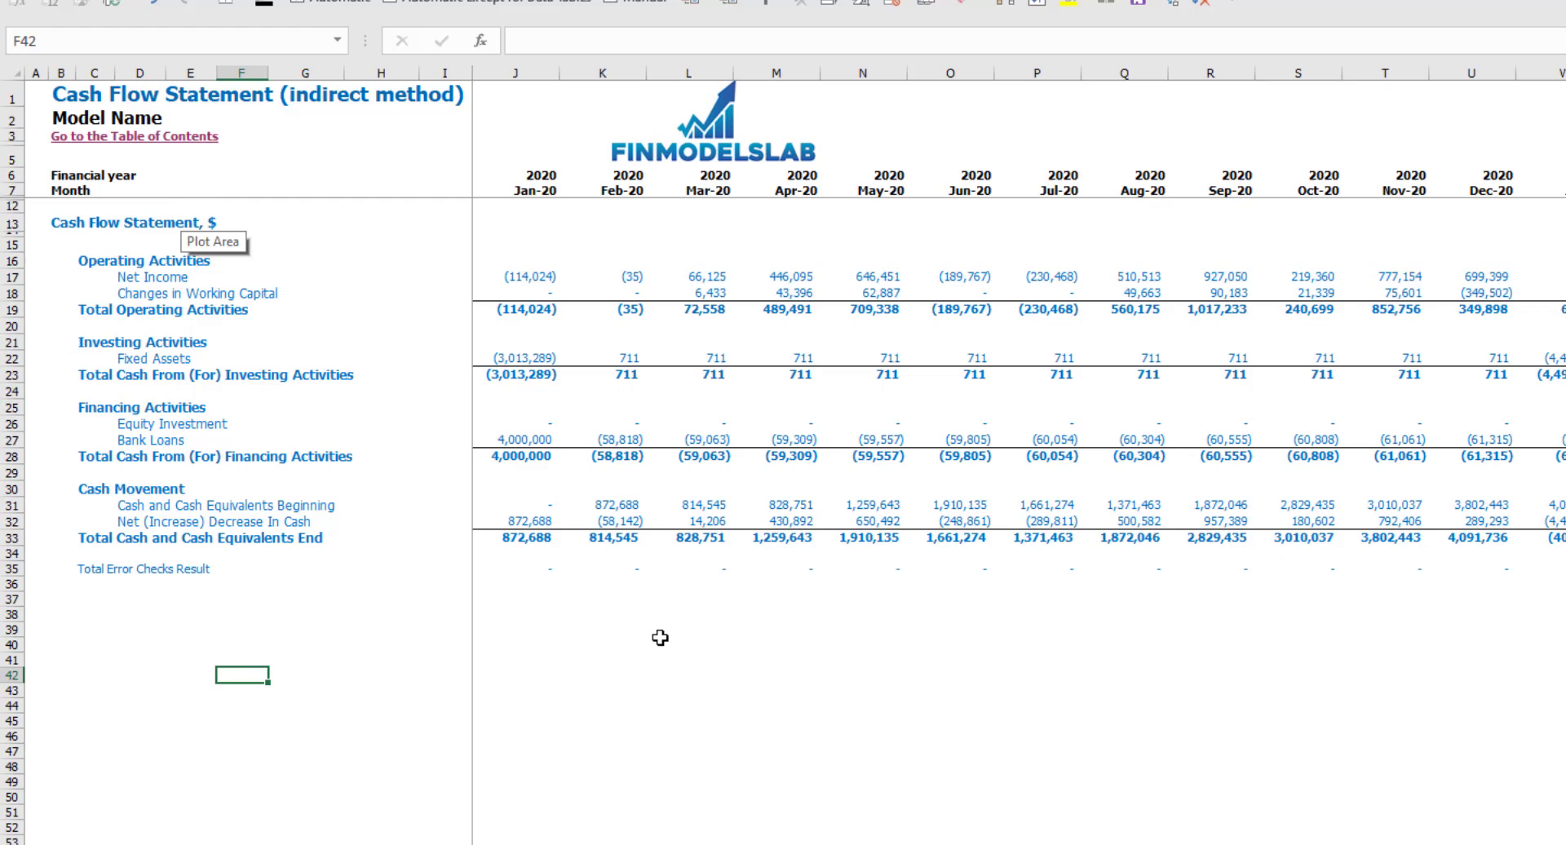
pyautogui.hotkey('ctrl', 'pageup')
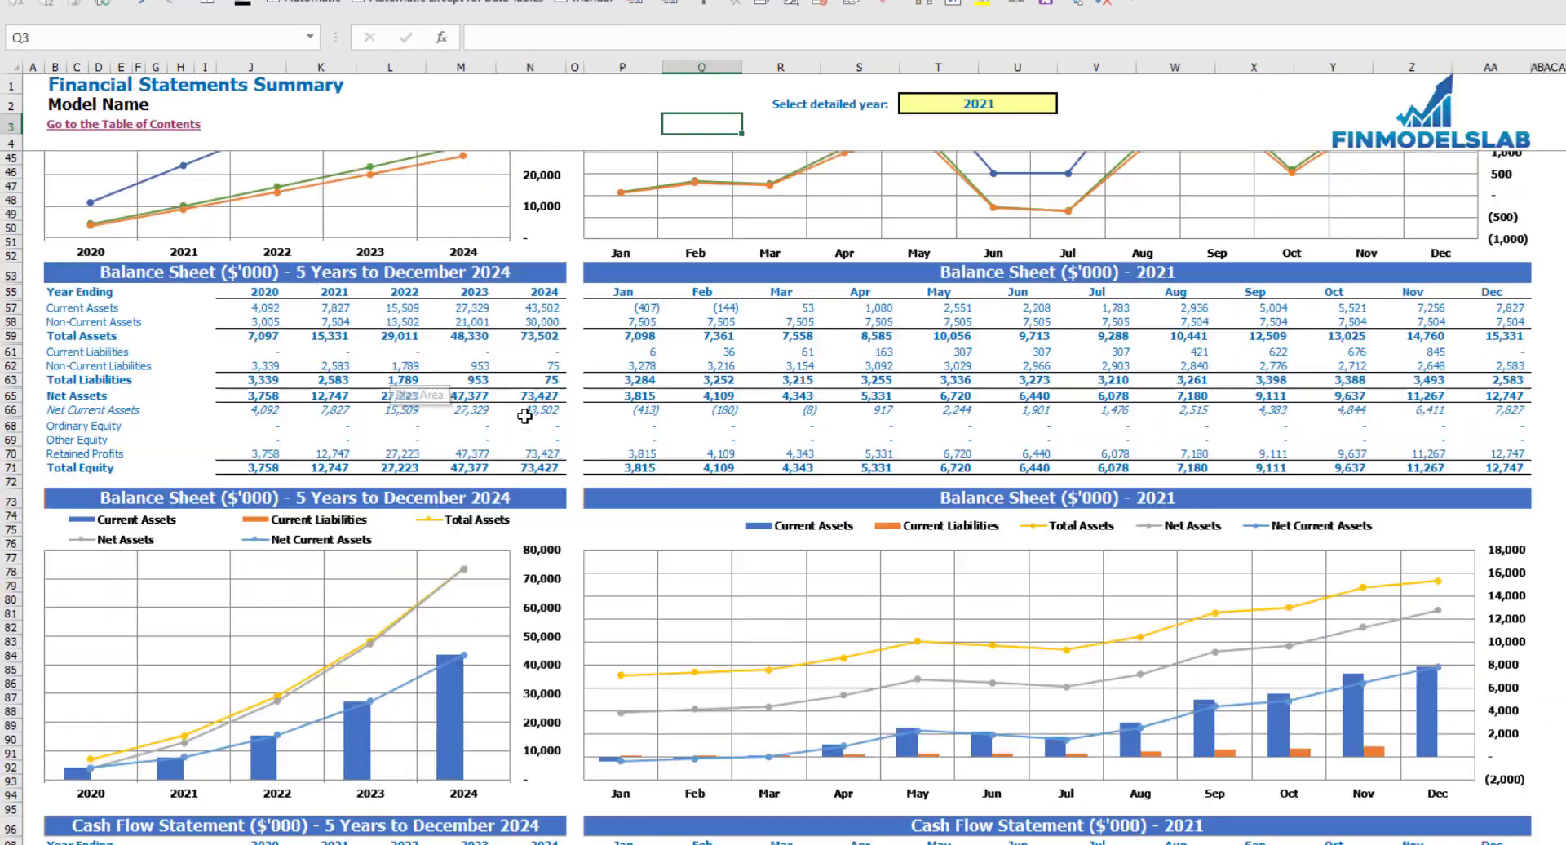
pyautogui.scroll(13, 524, 416)
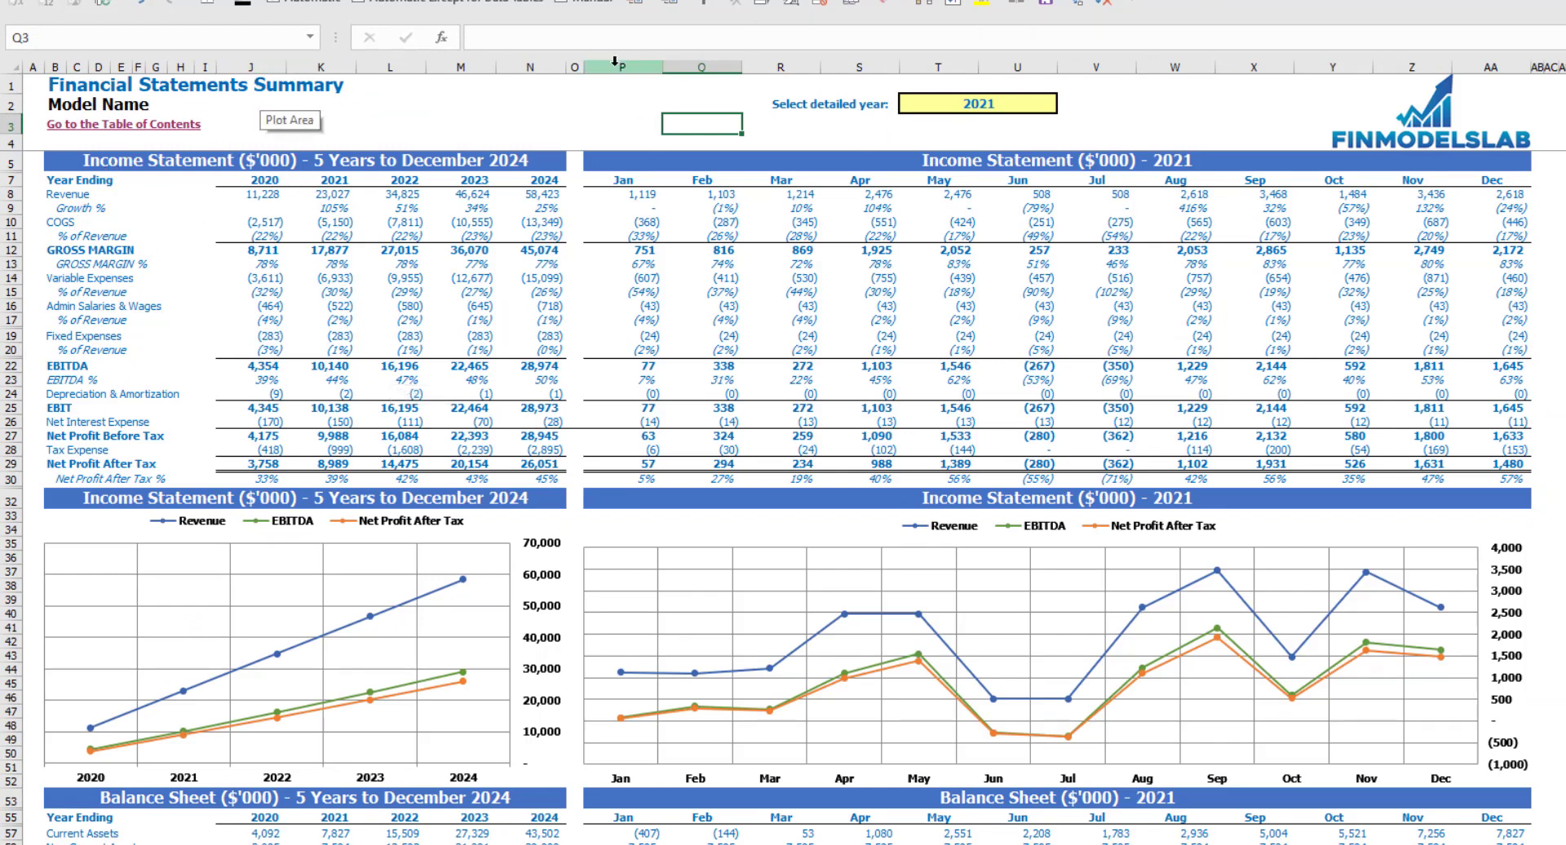
# Step: Set the summary's detailed year to 2022 from the year selector
pyautogui.click(1049, 103)
pyautogui.click(1066, 103)
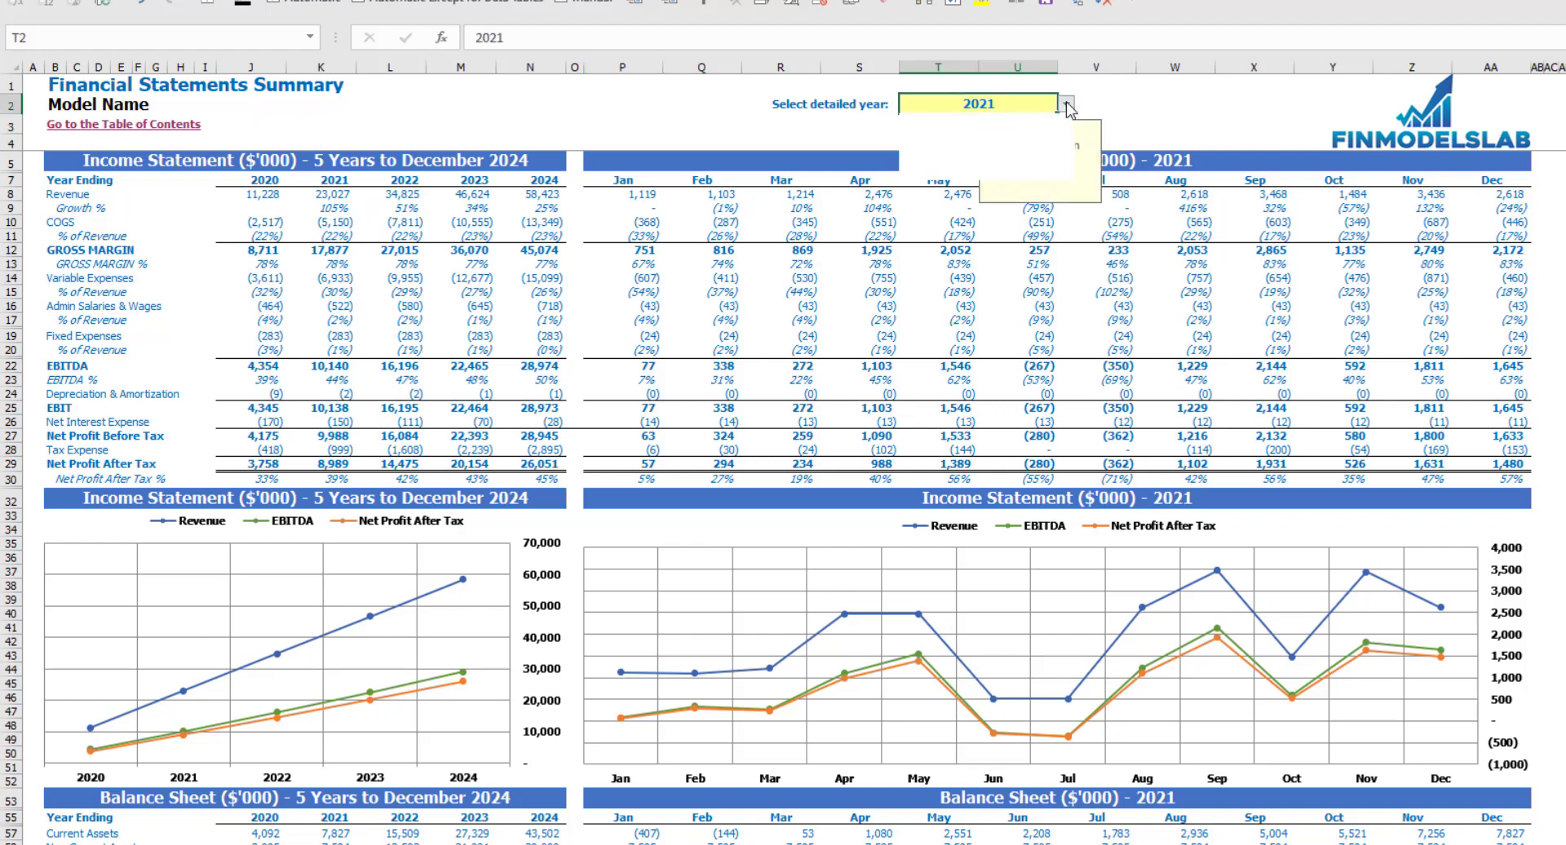
pyautogui.click(1008, 147)
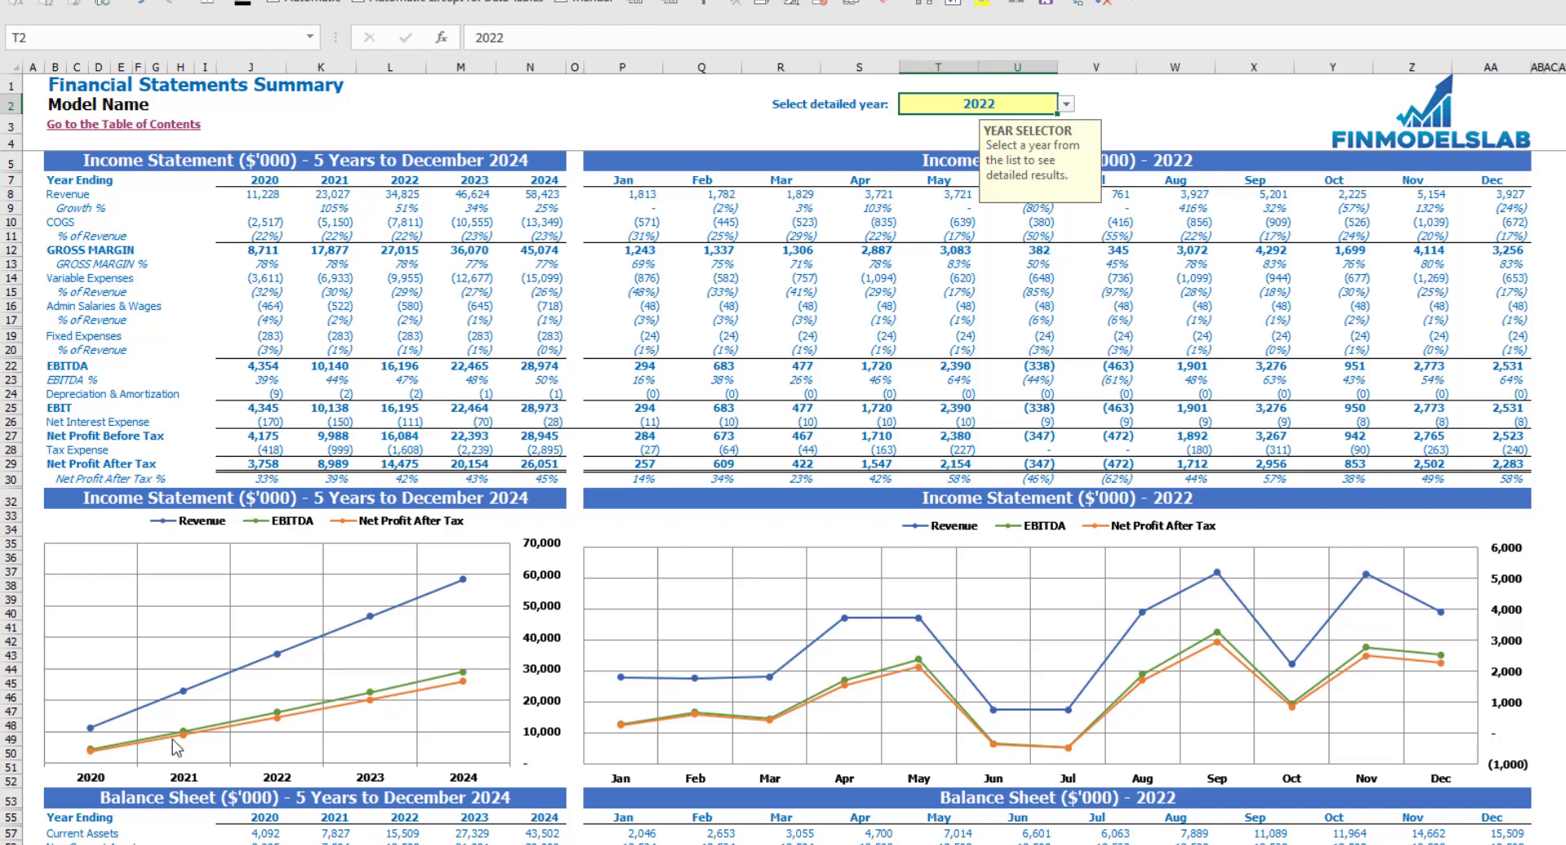
pyautogui.click(1563, 408)
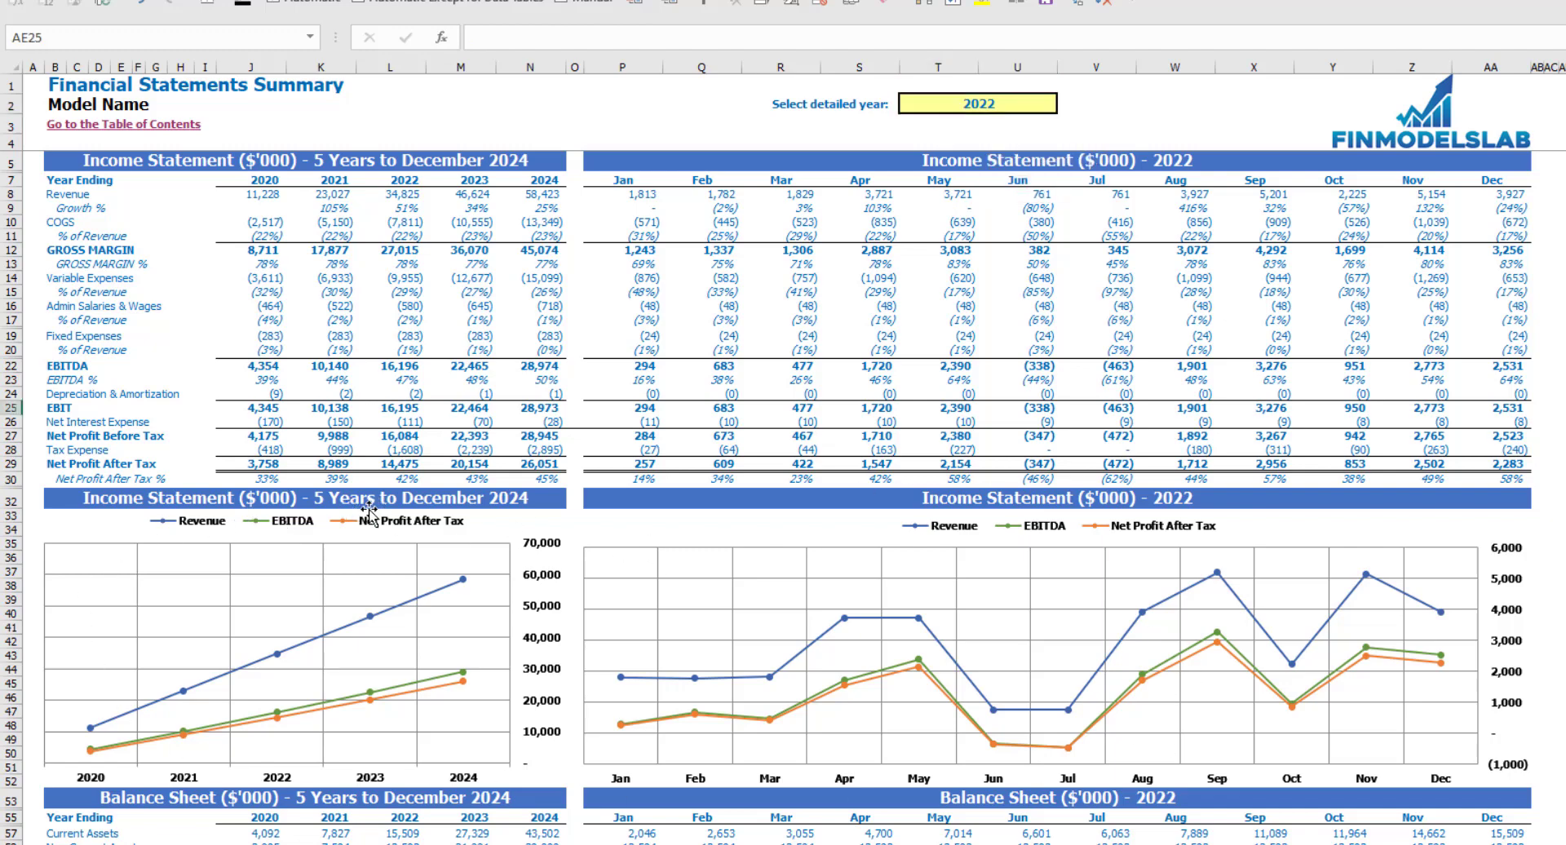
# Step: Scroll down through the summary's 2022 monthly figures and charts
pyautogui.scroll(-4, 421, 627)
pyautogui.scroll(-6, 421, 627)
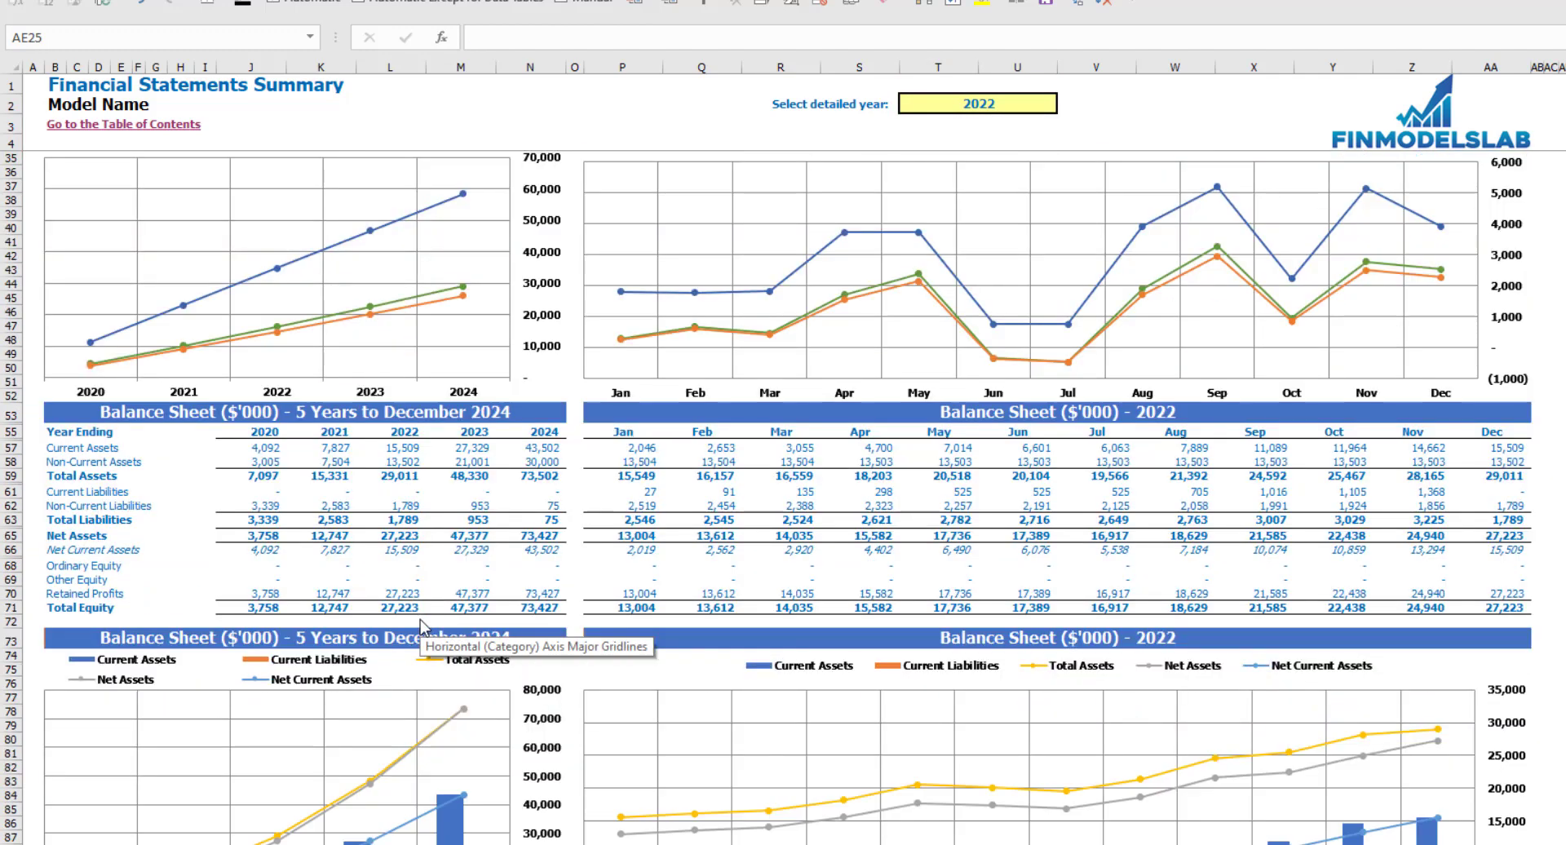
pyautogui.scroll(-3, 237, 470)
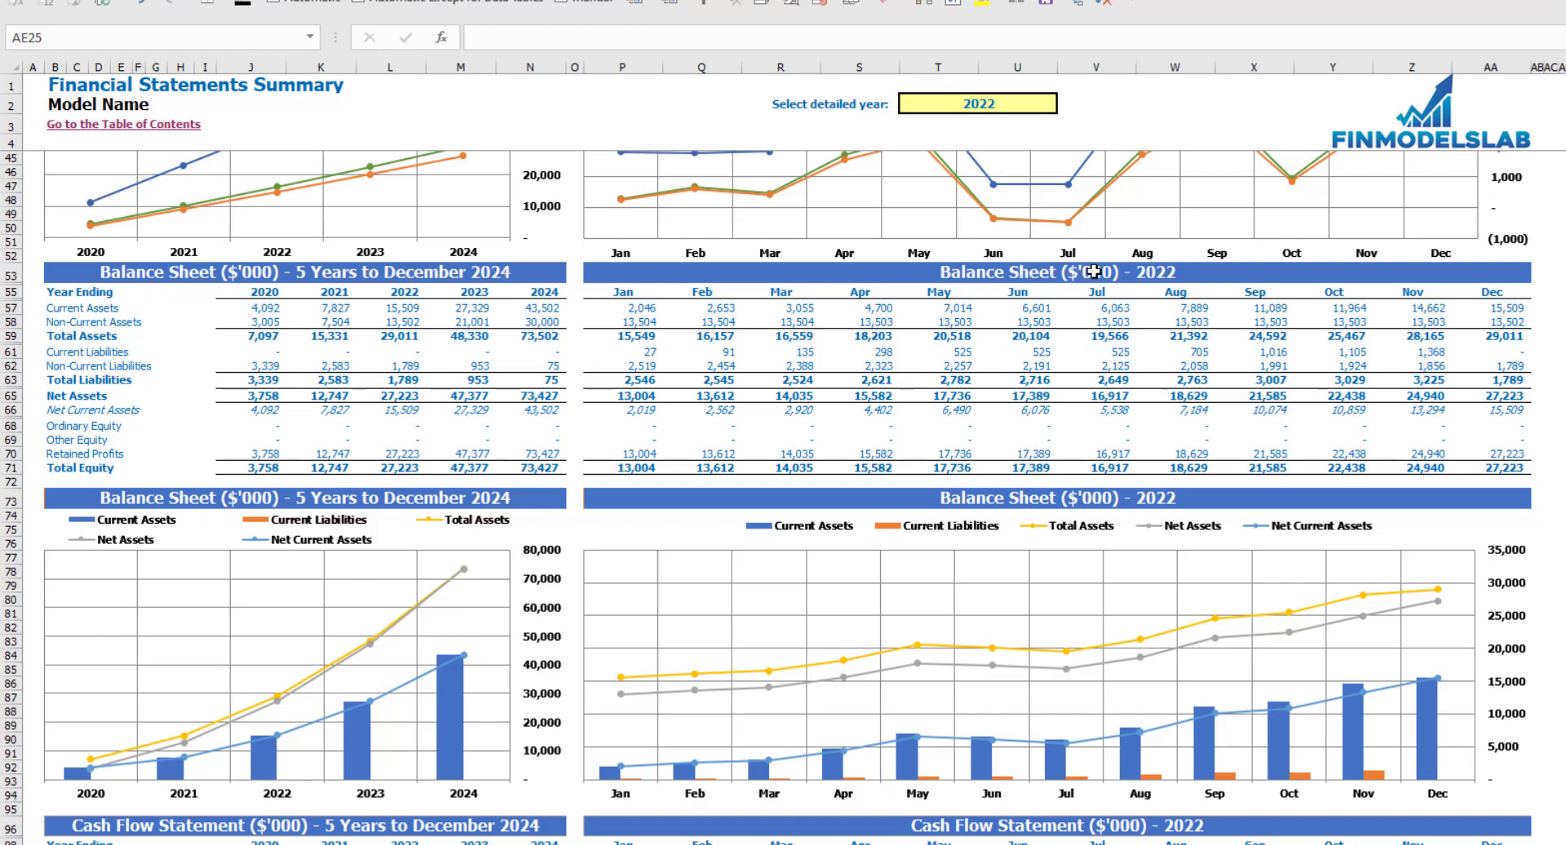
pyautogui.scroll(-5, 751, 480)
pyautogui.scroll(-5, 751, 480)
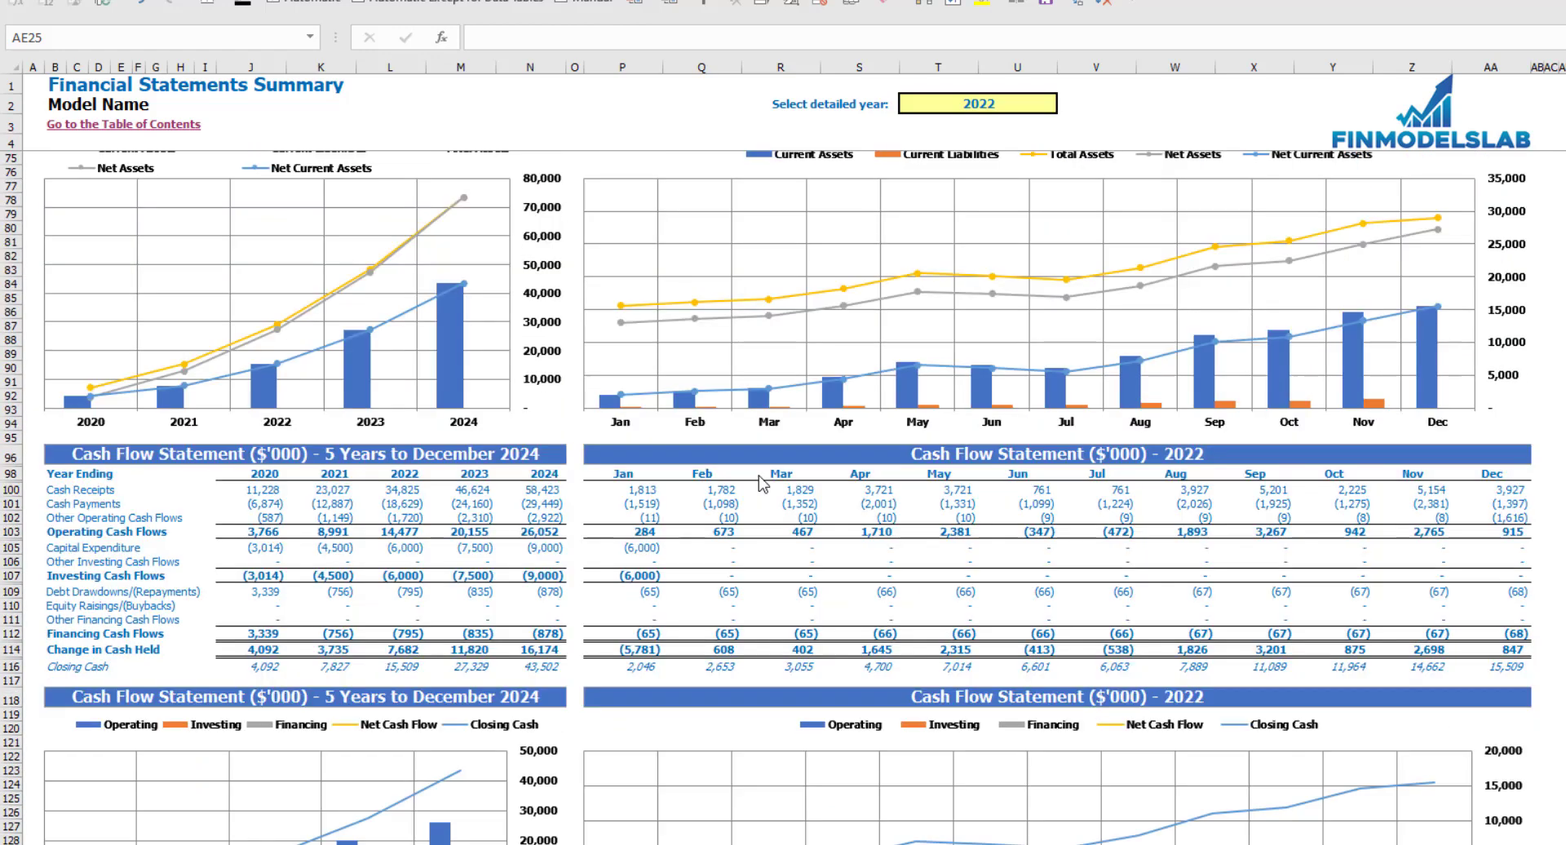
pyautogui.scroll(-5, 751, 479)
pyautogui.scroll(-2, 751, 477)
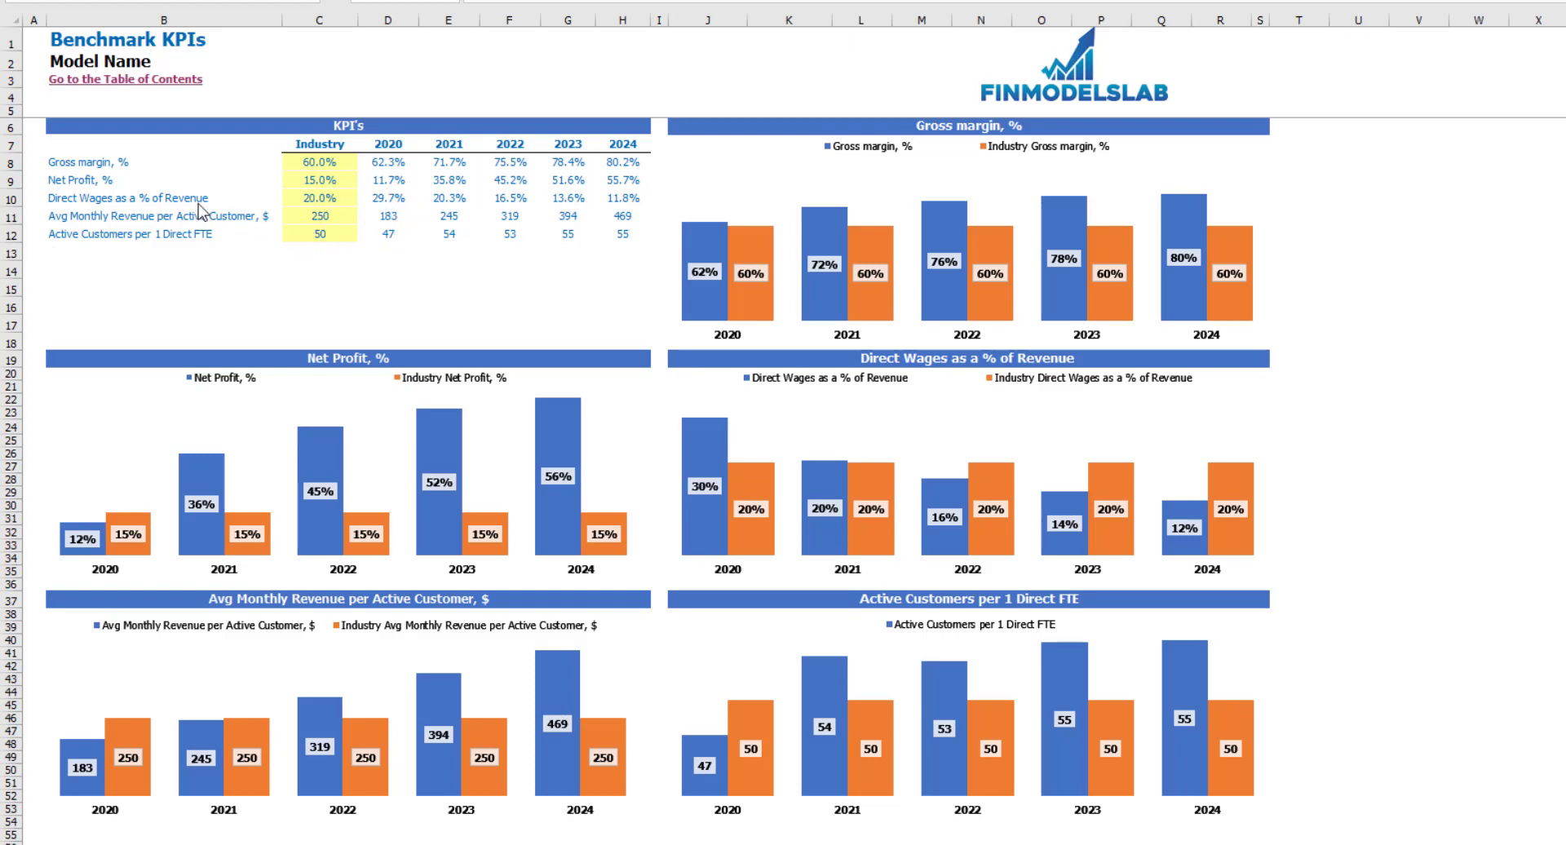
# Step: Walk down the Gross margin, Net Profit, Direct Wages, monthly revenue and customers-per-FTE KPI rows
pyautogui.click(51, 159)
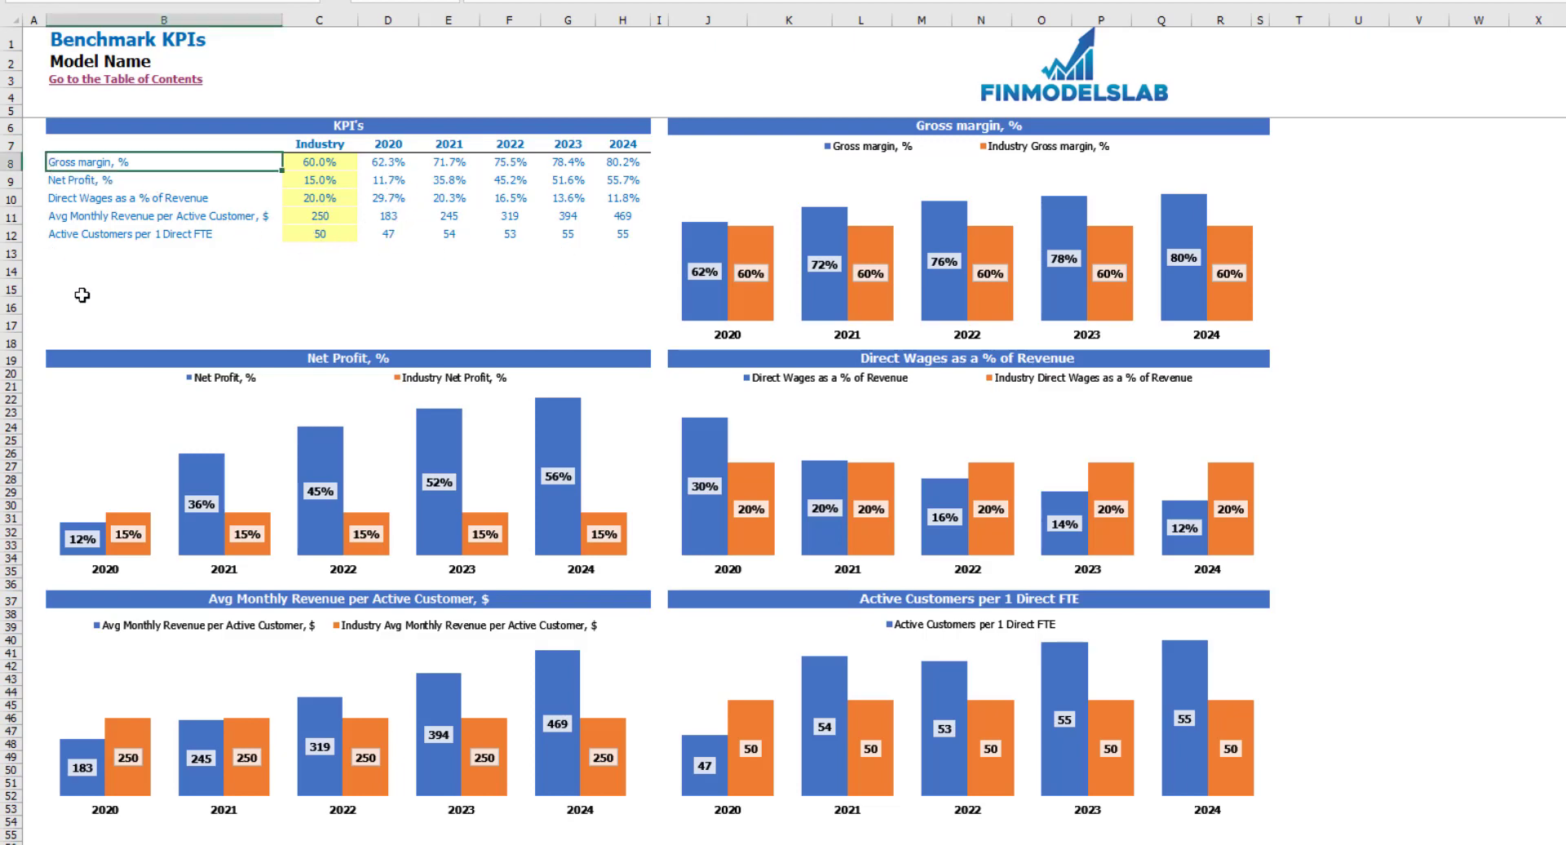
pyautogui.press('Down')
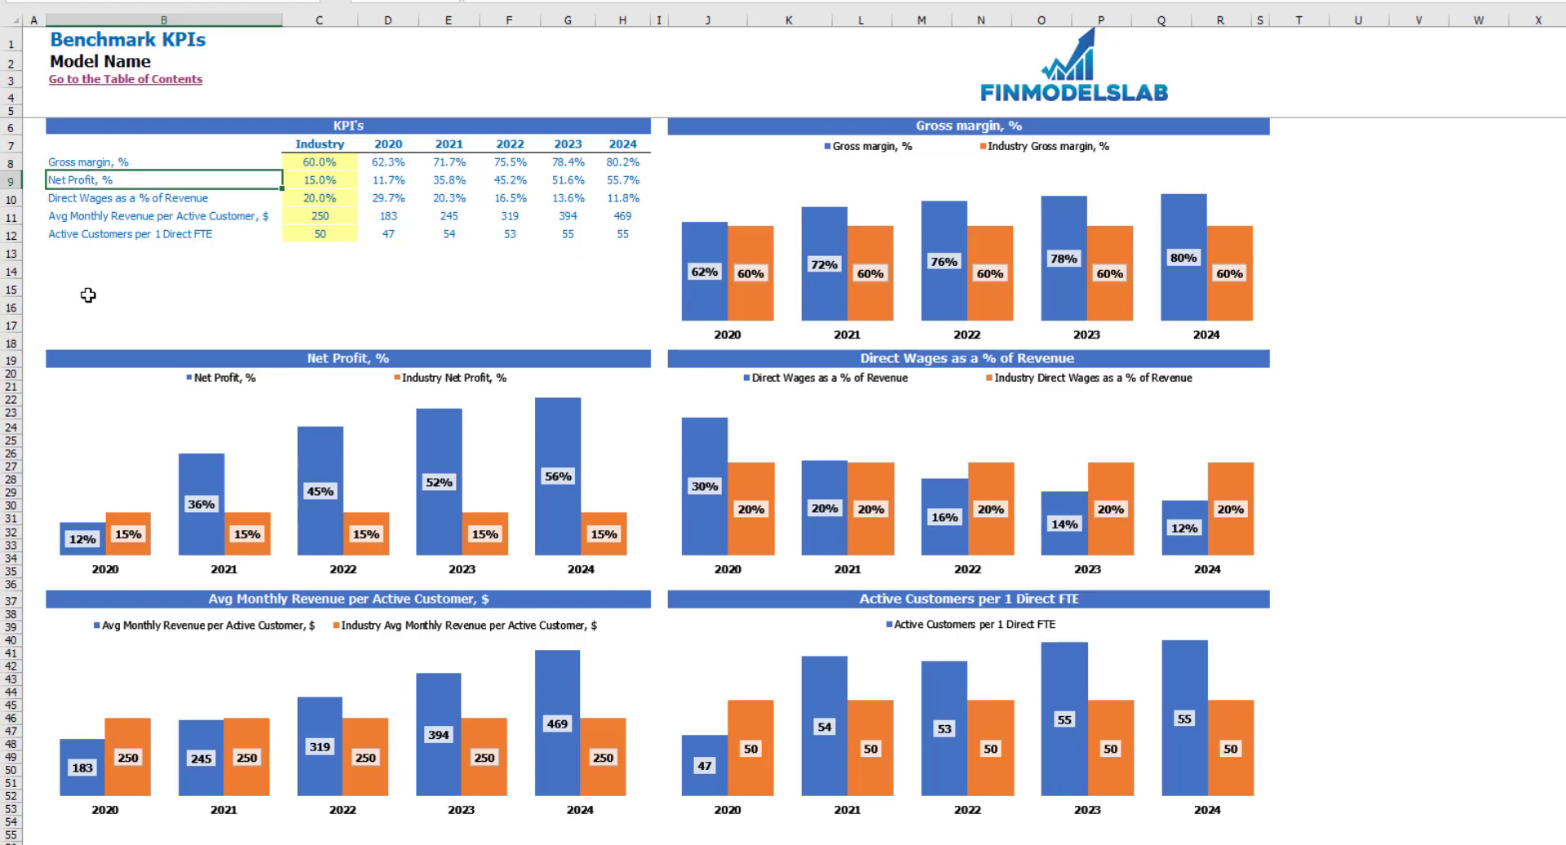
pyautogui.press('Down')
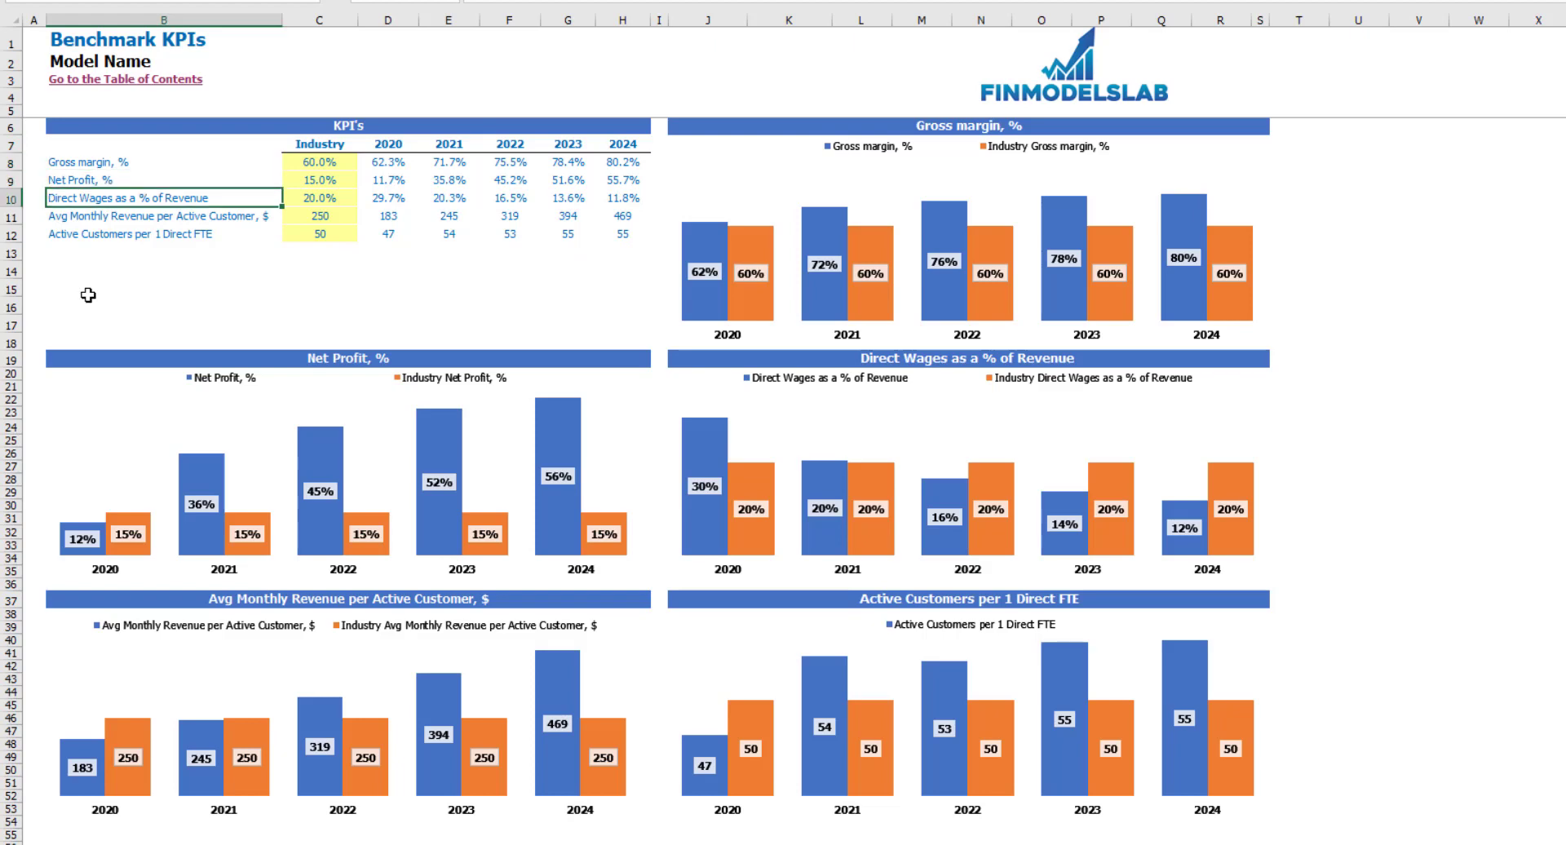
pyautogui.press('Down')
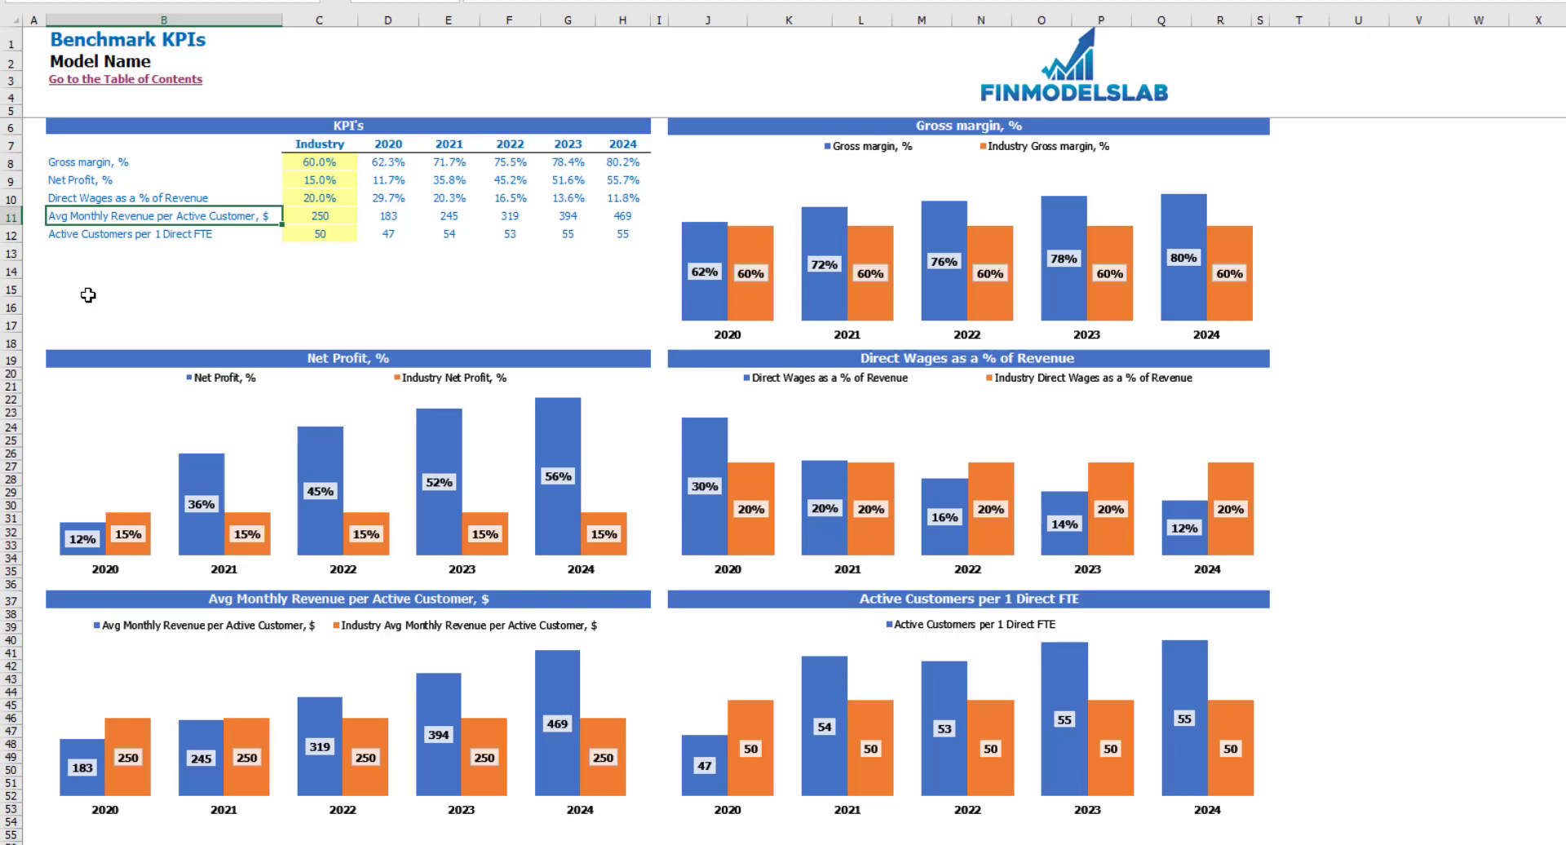
pyautogui.press('Down')
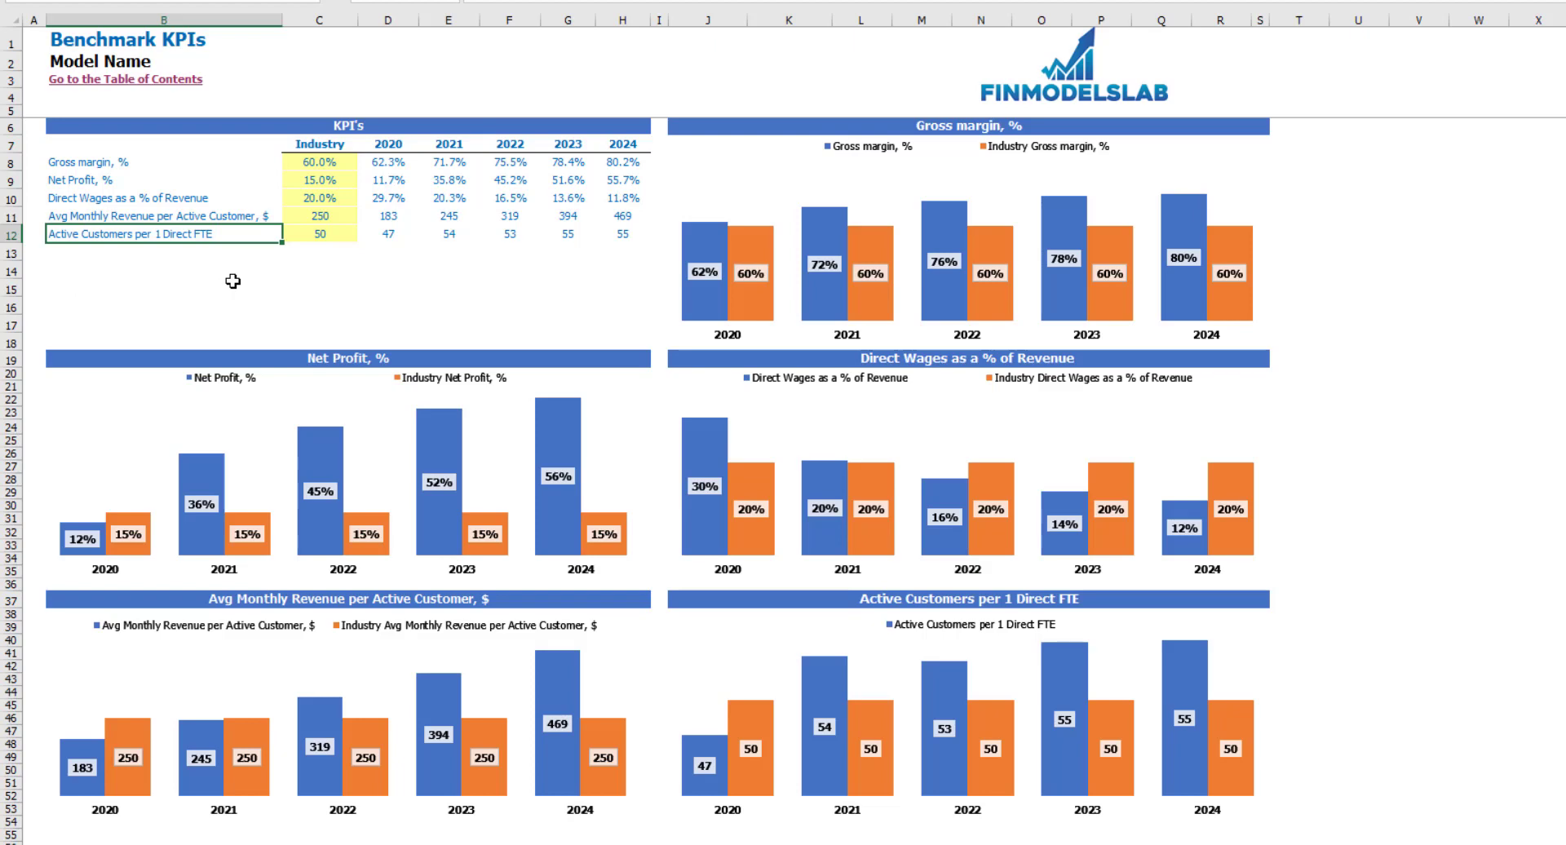
# Step: Set the industry gross margin benchmark to 65% and review the 2020–2024 KPI results
pyautogui.click(307, 161)
pyautogui.write('65')
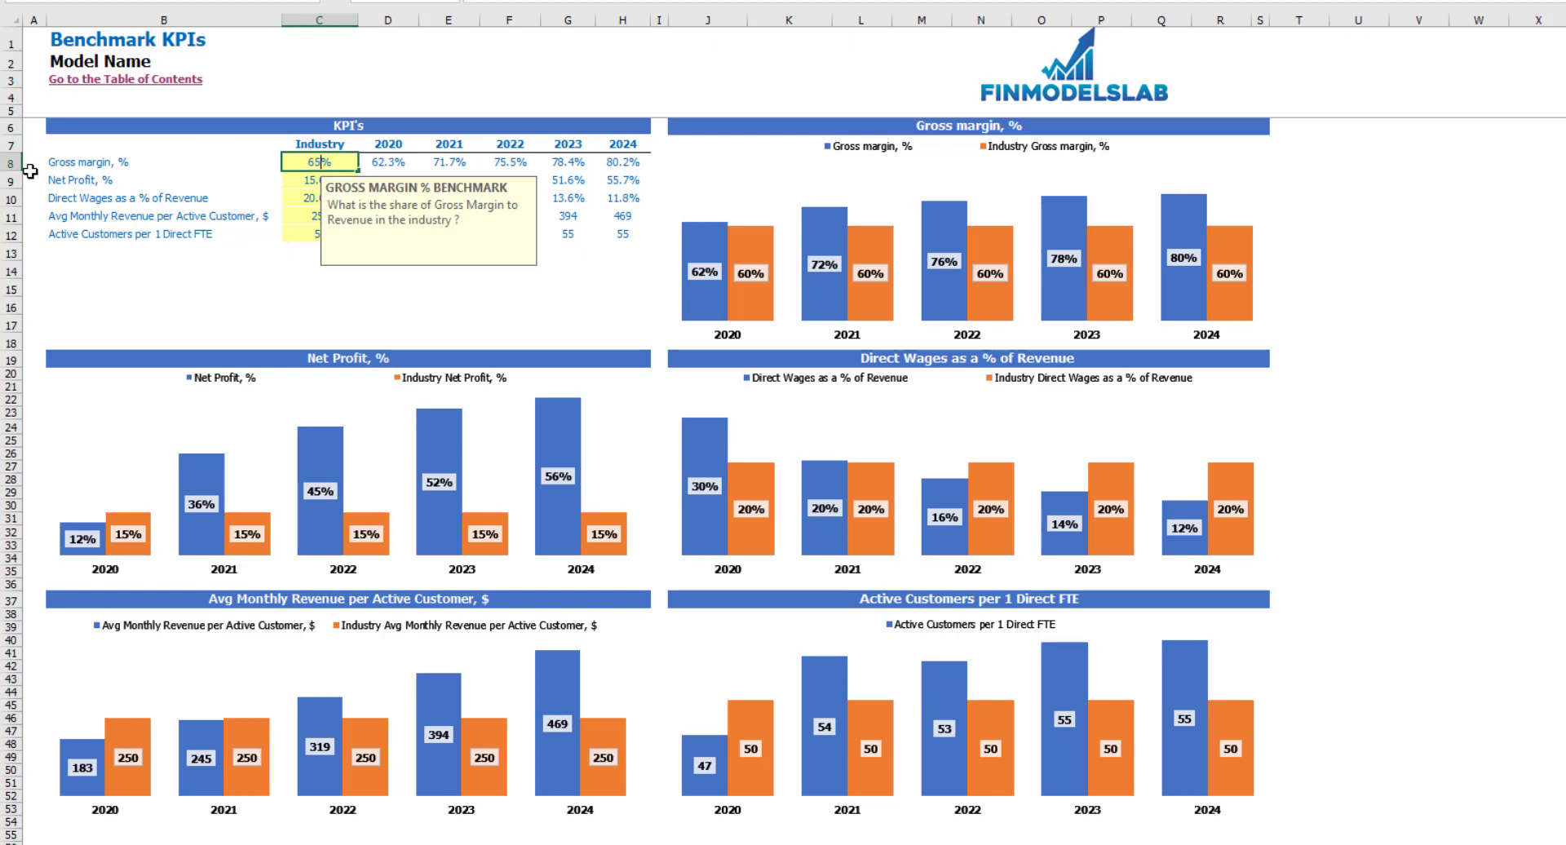
pyautogui.press('Return')
pyautogui.click(603, 268)
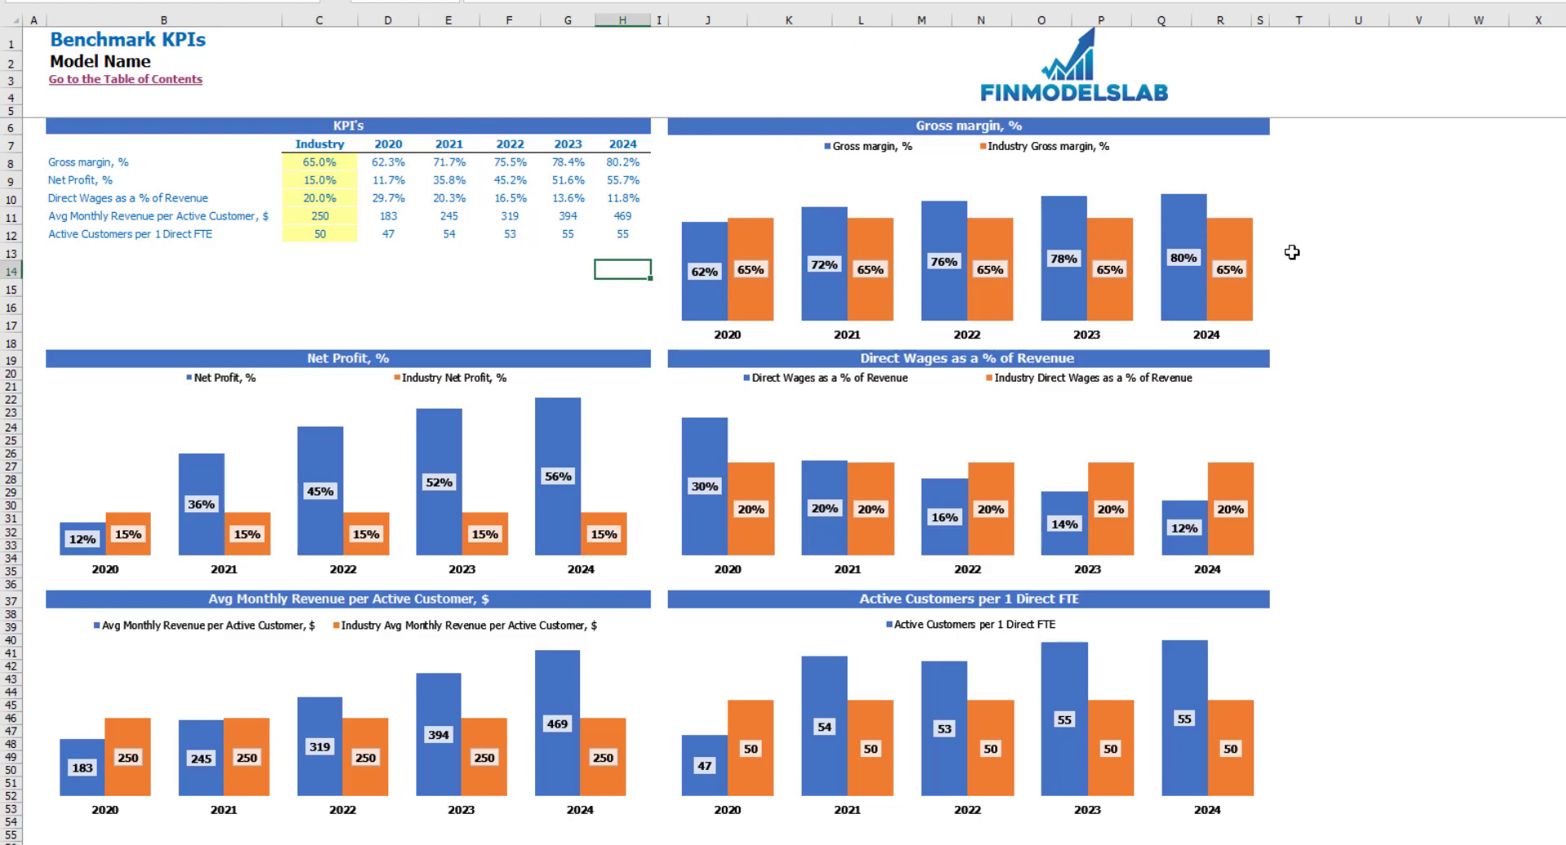
pyautogui.moveTo(383, 162); pyautogui.dragTo(602, 238)
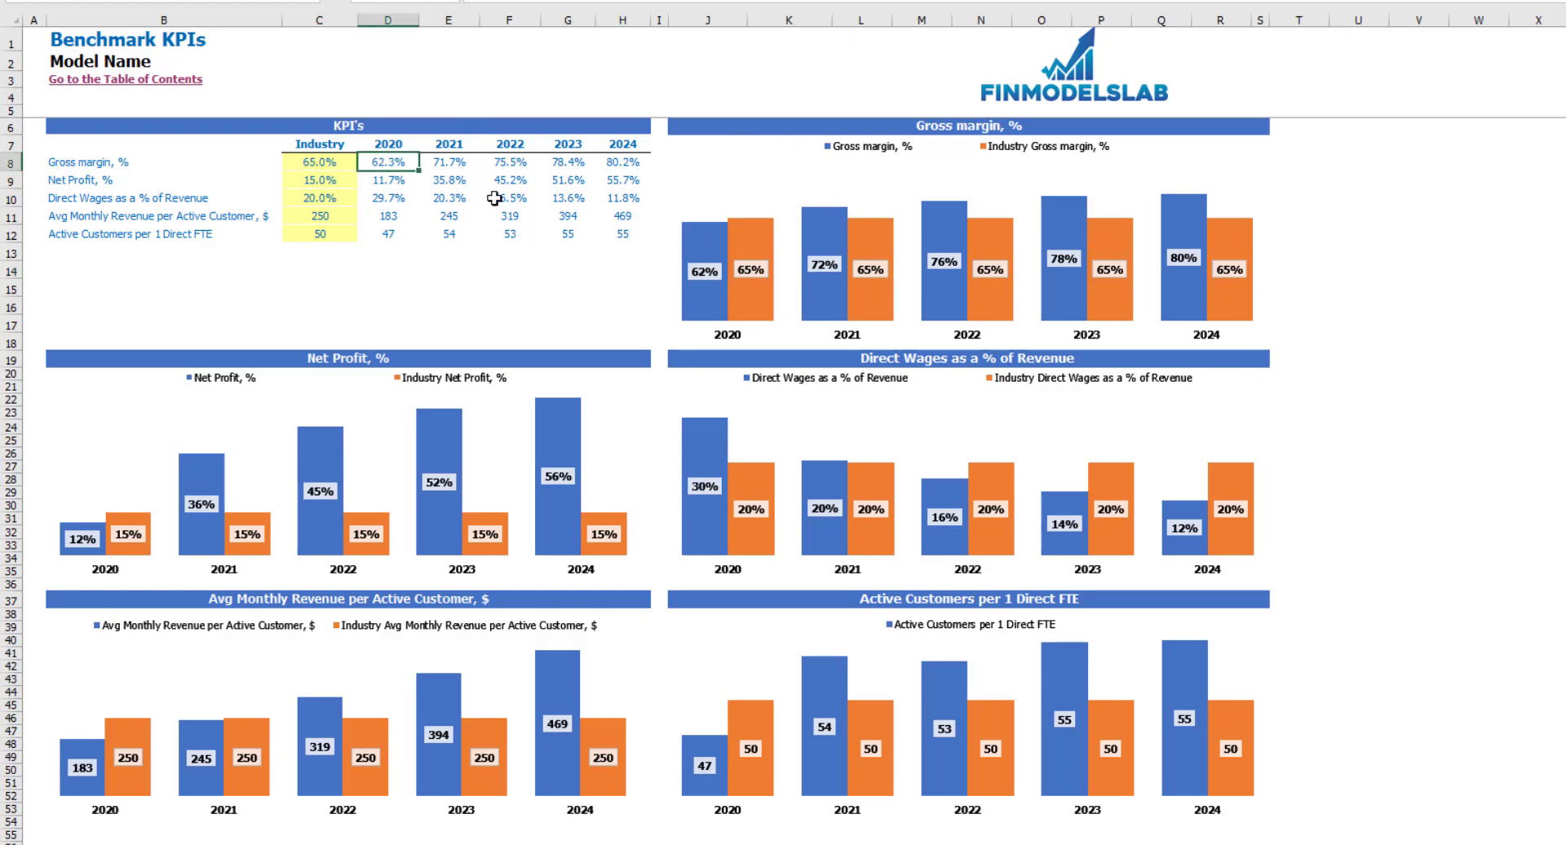
pyautogui.click(432, 298)
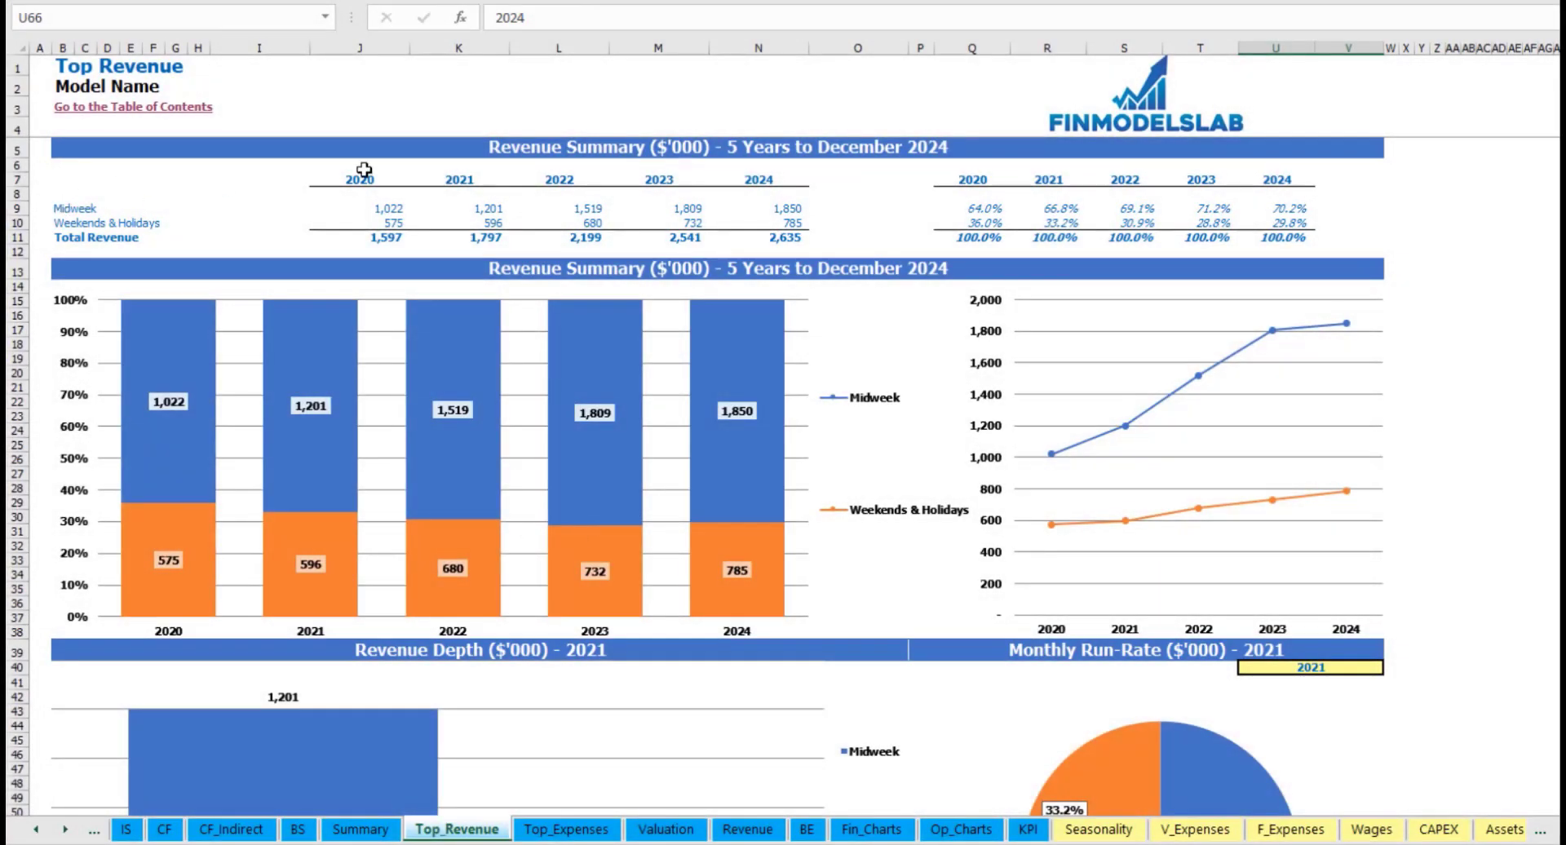
# Step: Review the 2020–2024 revenue figures and shares, then set the monthly run-rate year to 2022
pyautogui.moveTo(371, 208); pyautogui.dragTo(758, 236)
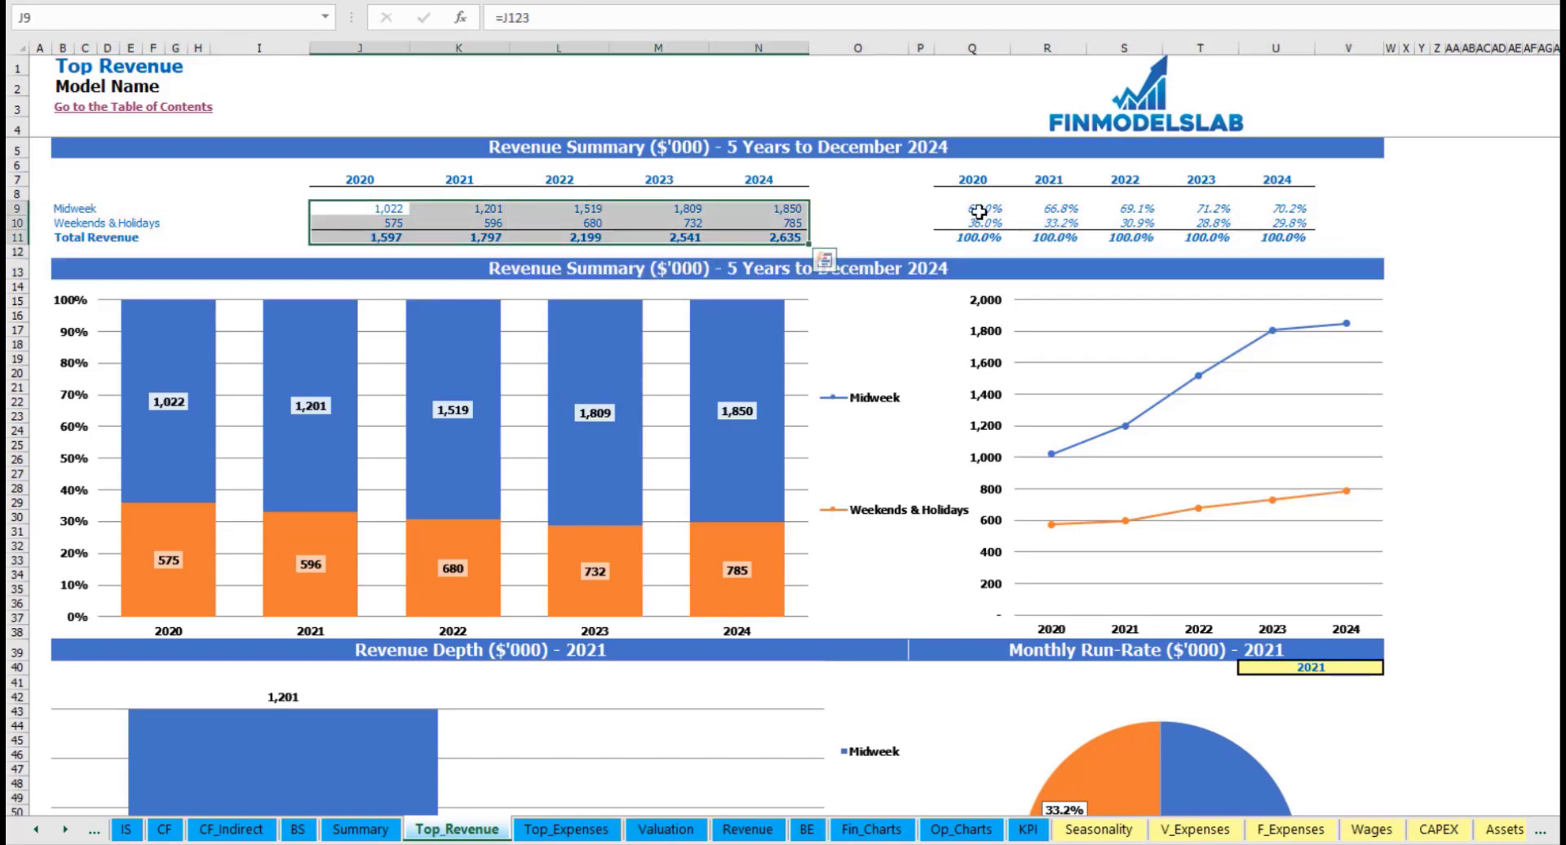
pyautogui.moveTo(983, 209); pyautogui.dragTo(1287, 236)
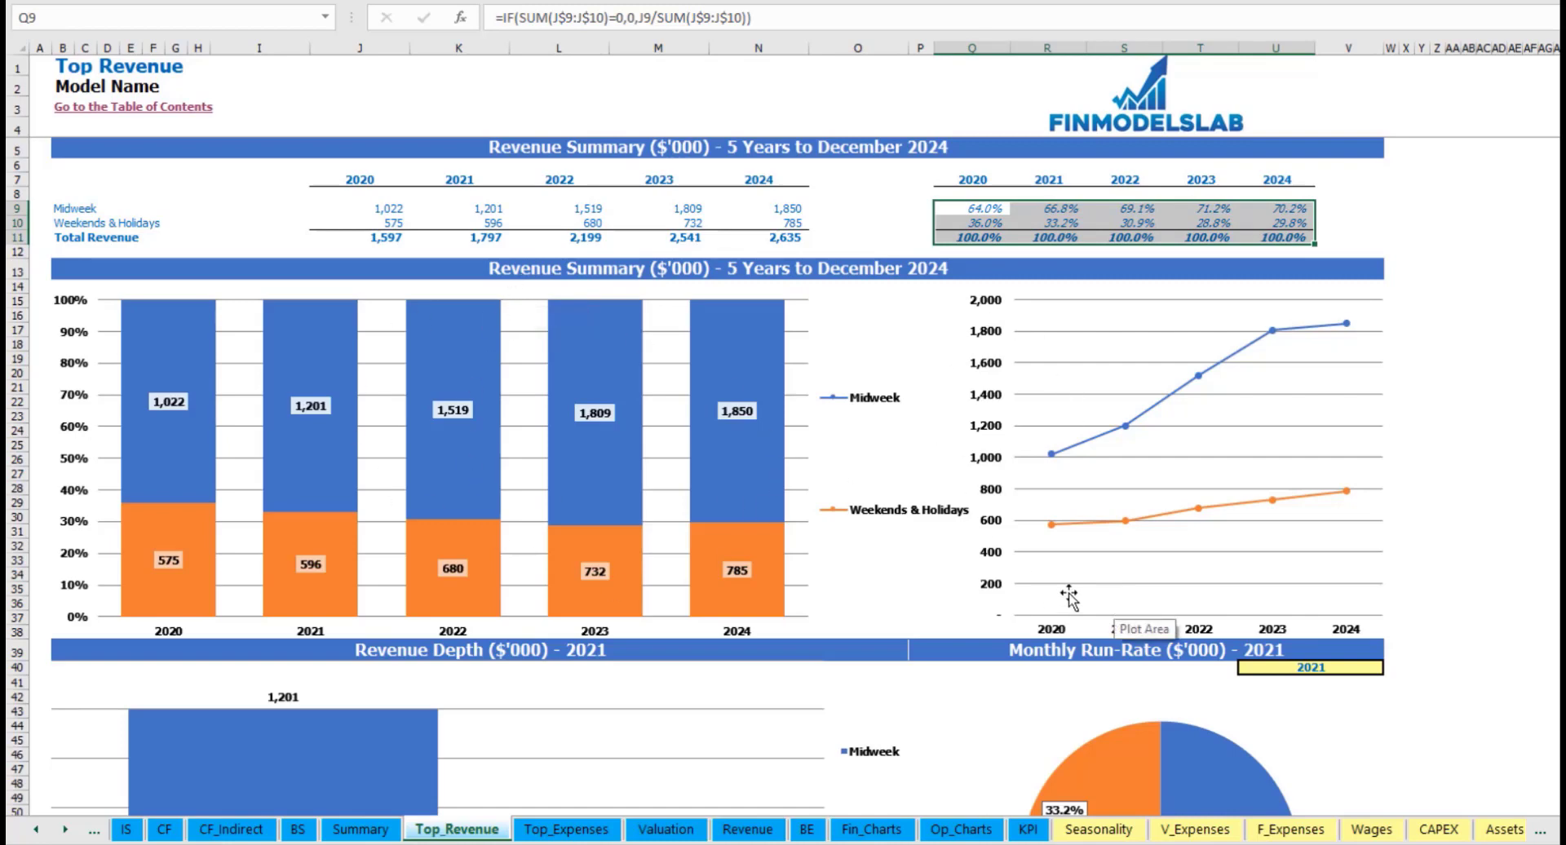
pyautogui.scroll(-4, 994, 571)
pyautogui.scroll(-3, 993, 571)
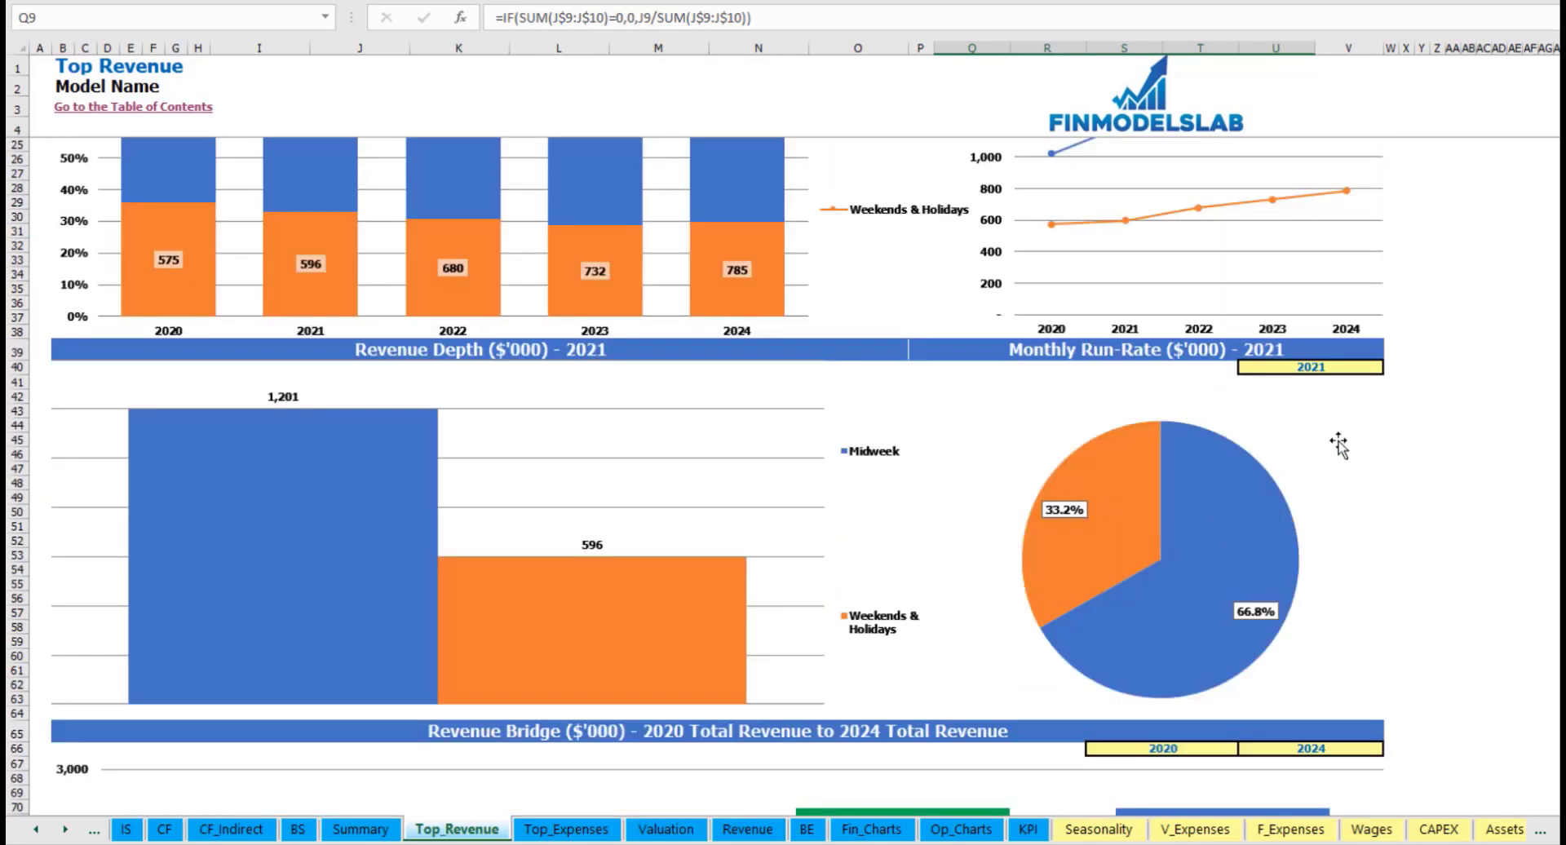
pyautogui.click(1380, 368)
pyautogui.click(1393, 371)
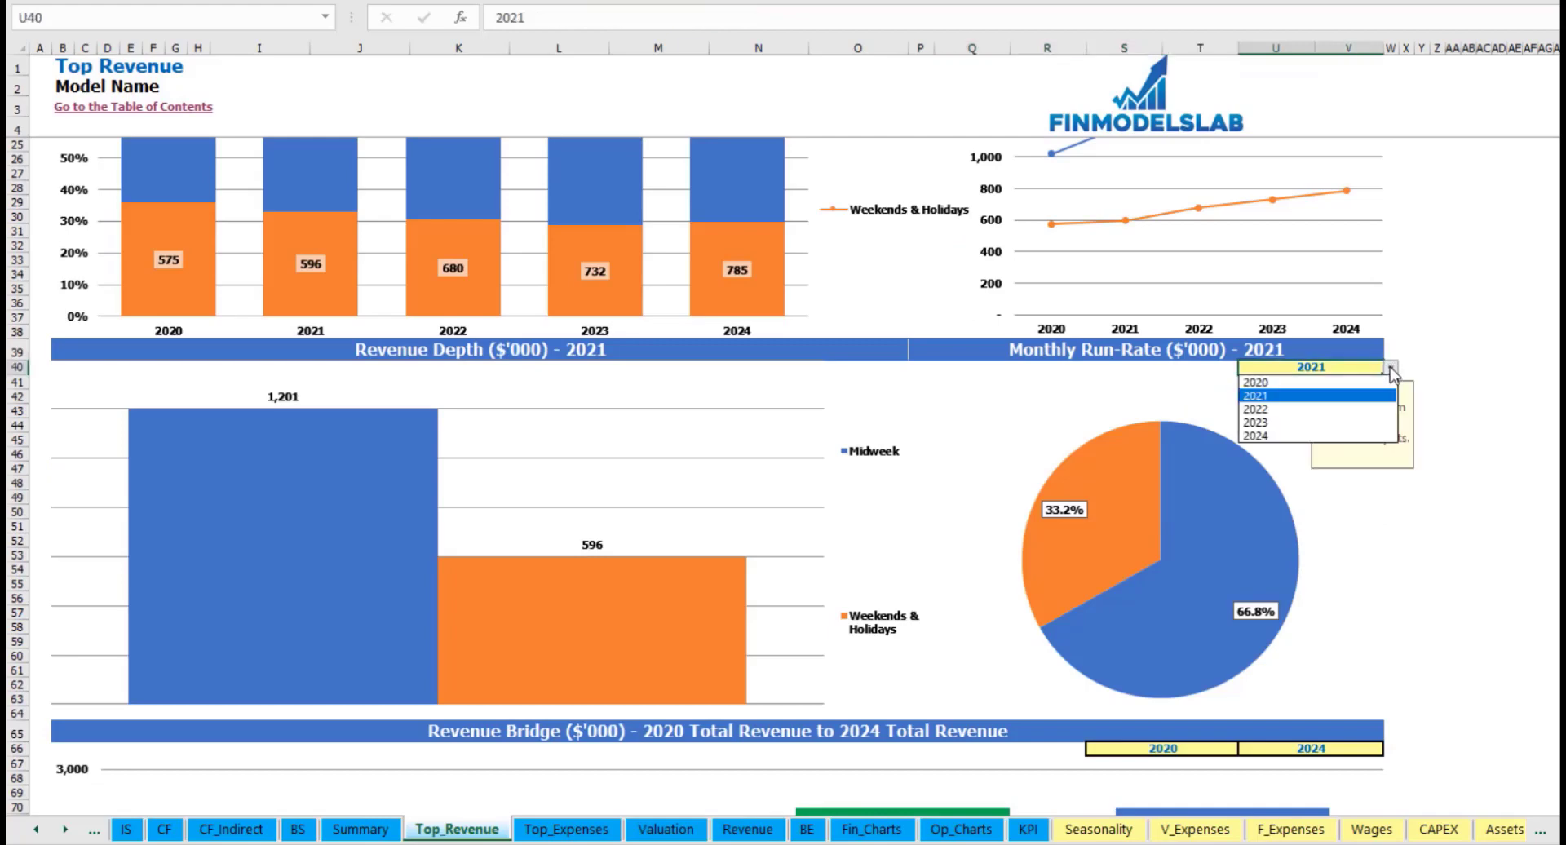
pyautogui.click(1354, 408)
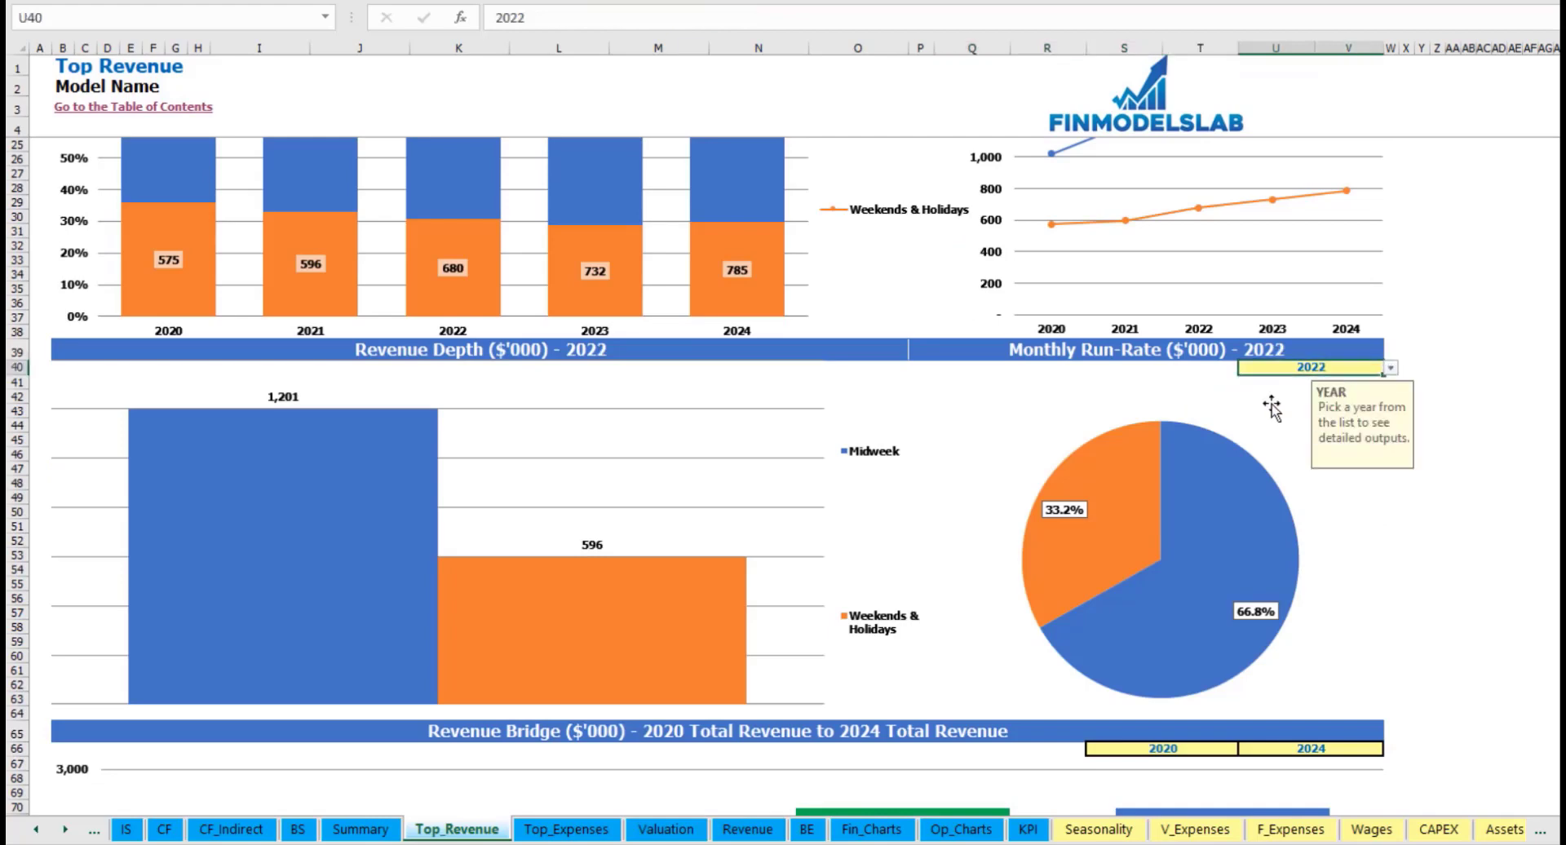
pyautogui.click(1046, 351)
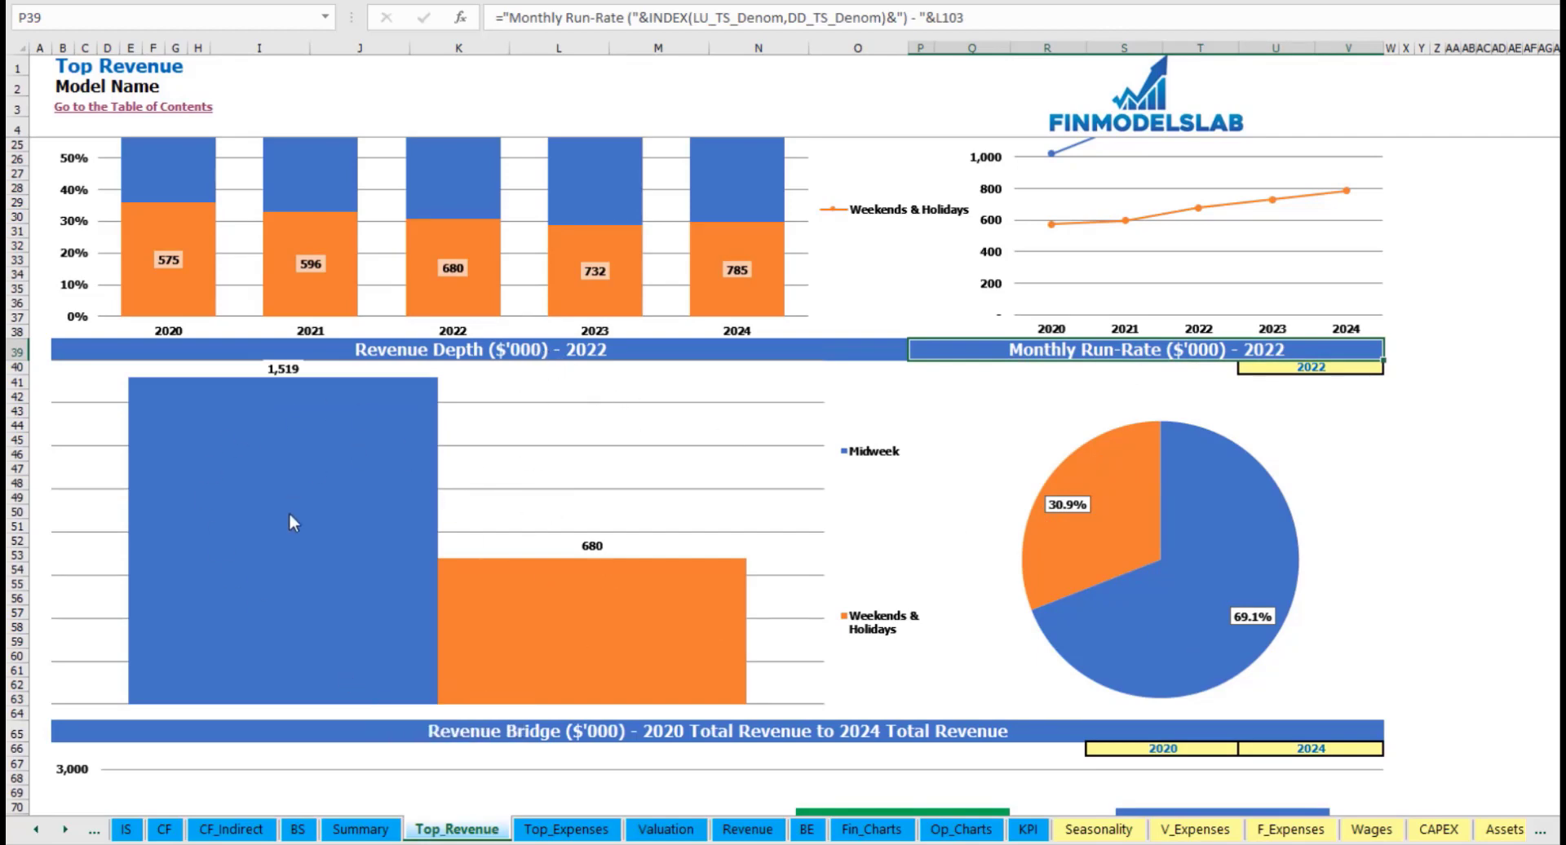
# Step: Set the revenue bridge to run from 2021 to 2023
pyautogui.scroll(-7, 483, 604)
pyautogui.scroll(-3, 490, 608)
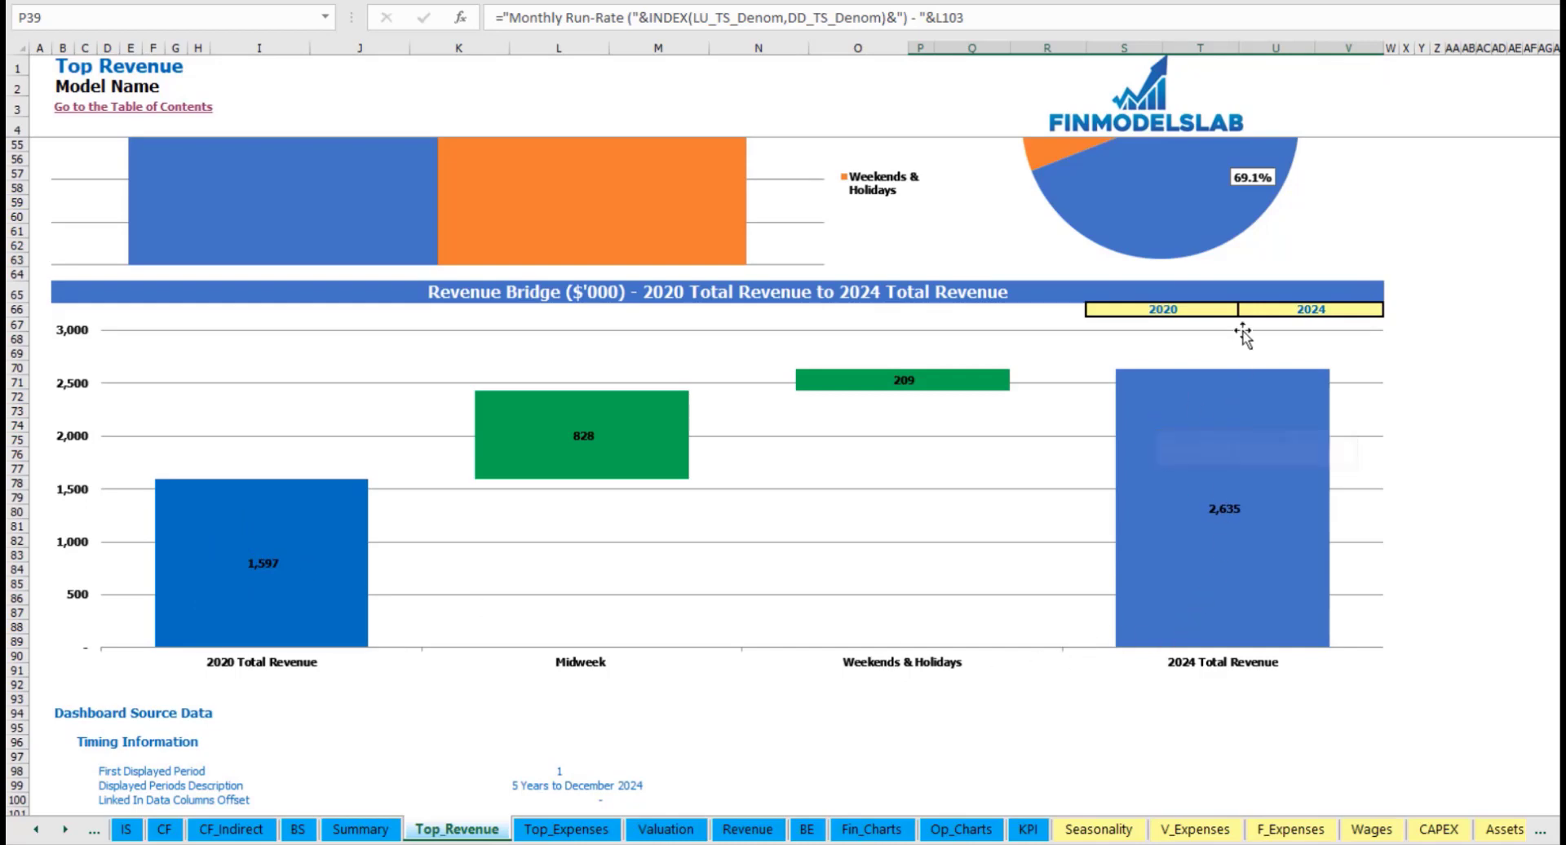
pyautogui.click(1228, 310)
pyautogui.click(1245, 310)
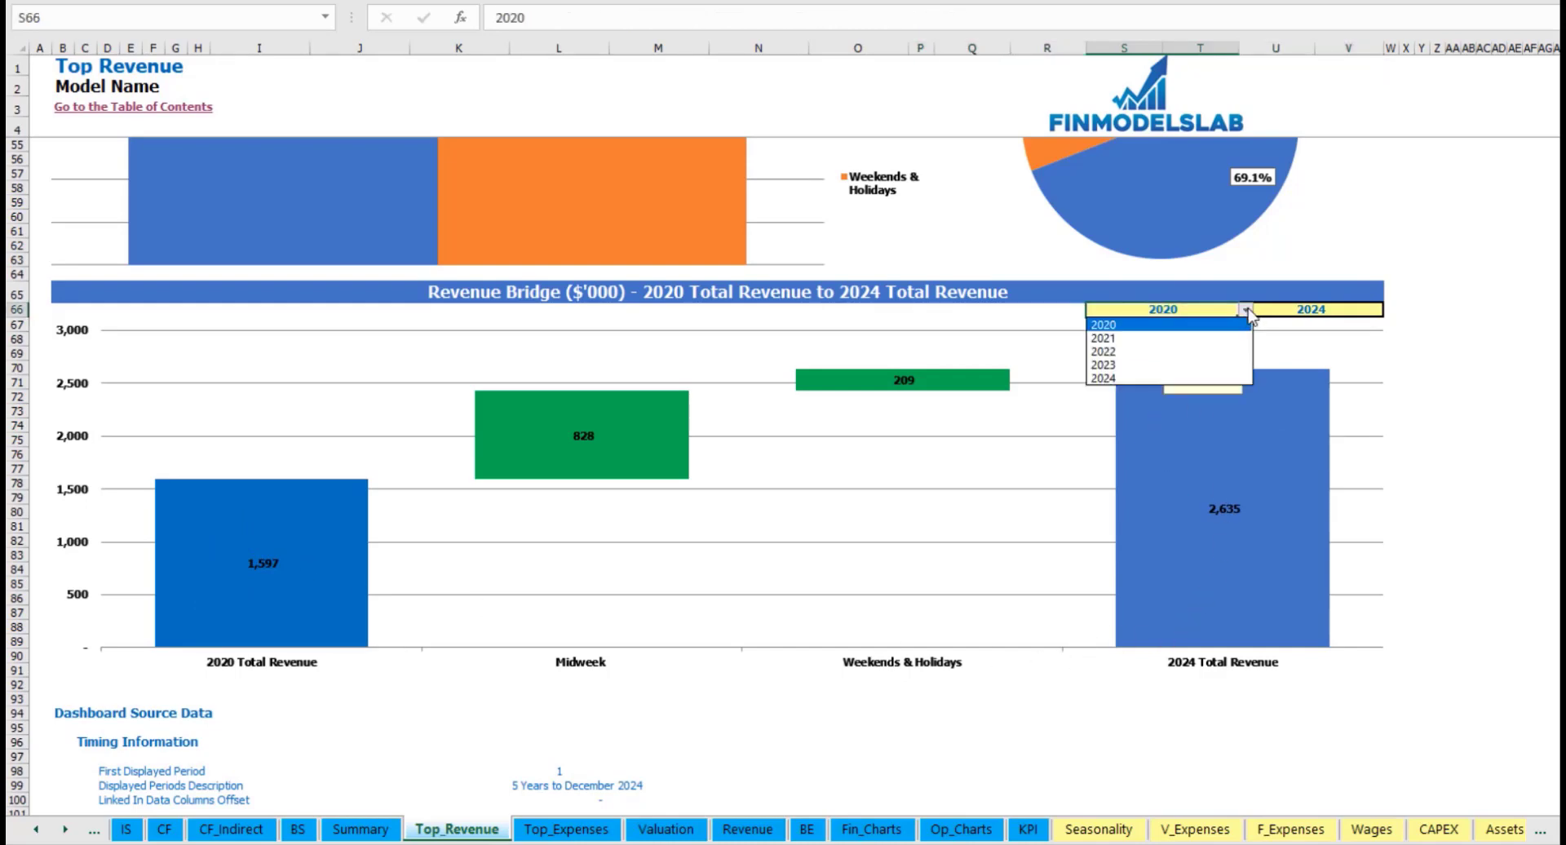
pyautogui.click(1214, 338)
pyautogui.click(1359, 309)
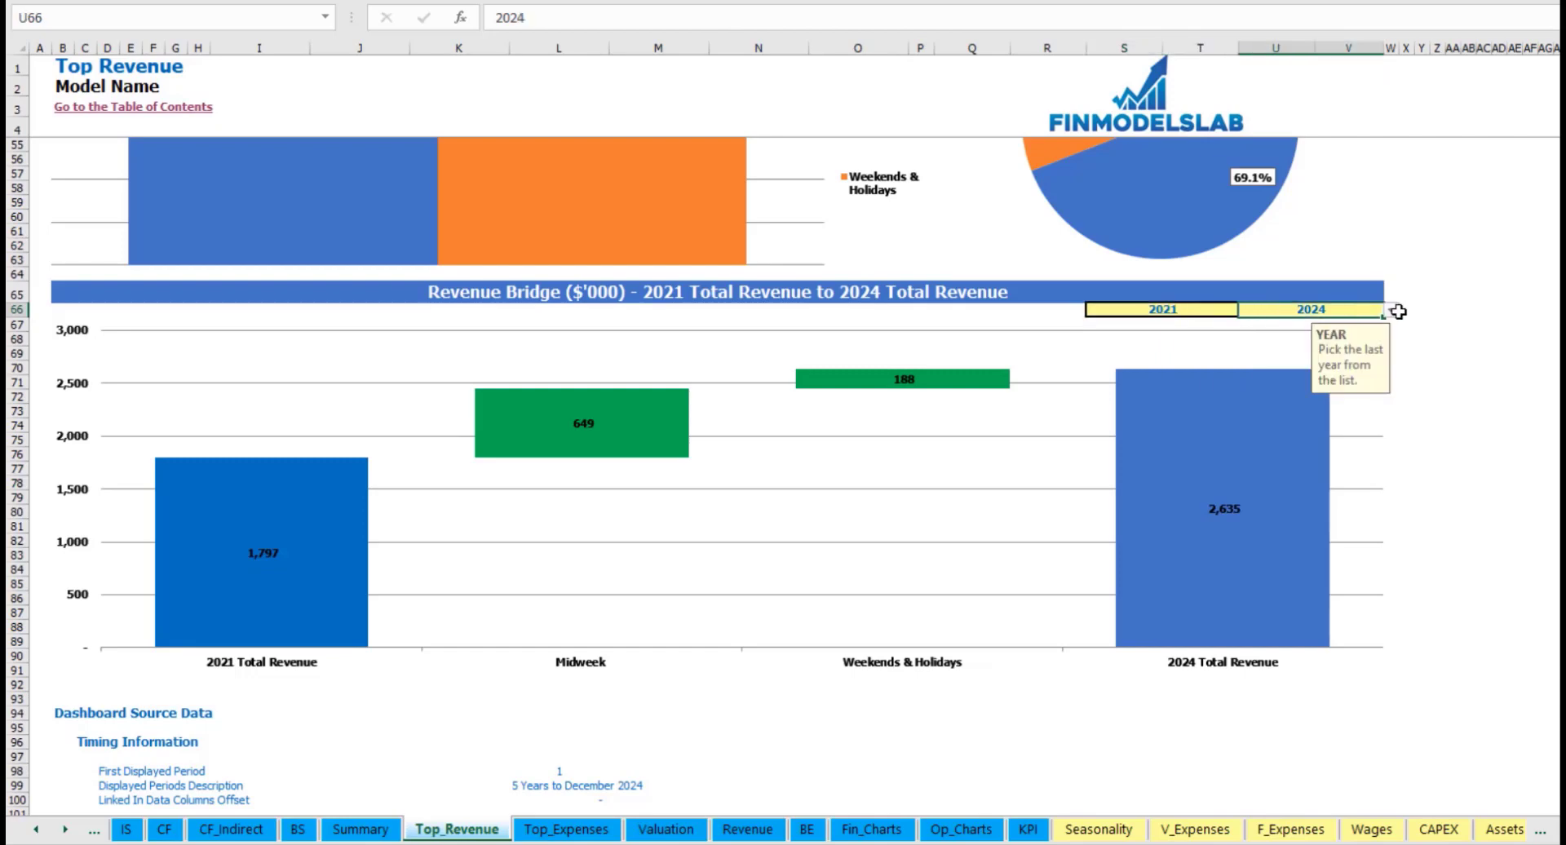
pyautogui.click(1386, 309)
pyautogui.click(1380, 309)
pyautogui.click(1391, 310)
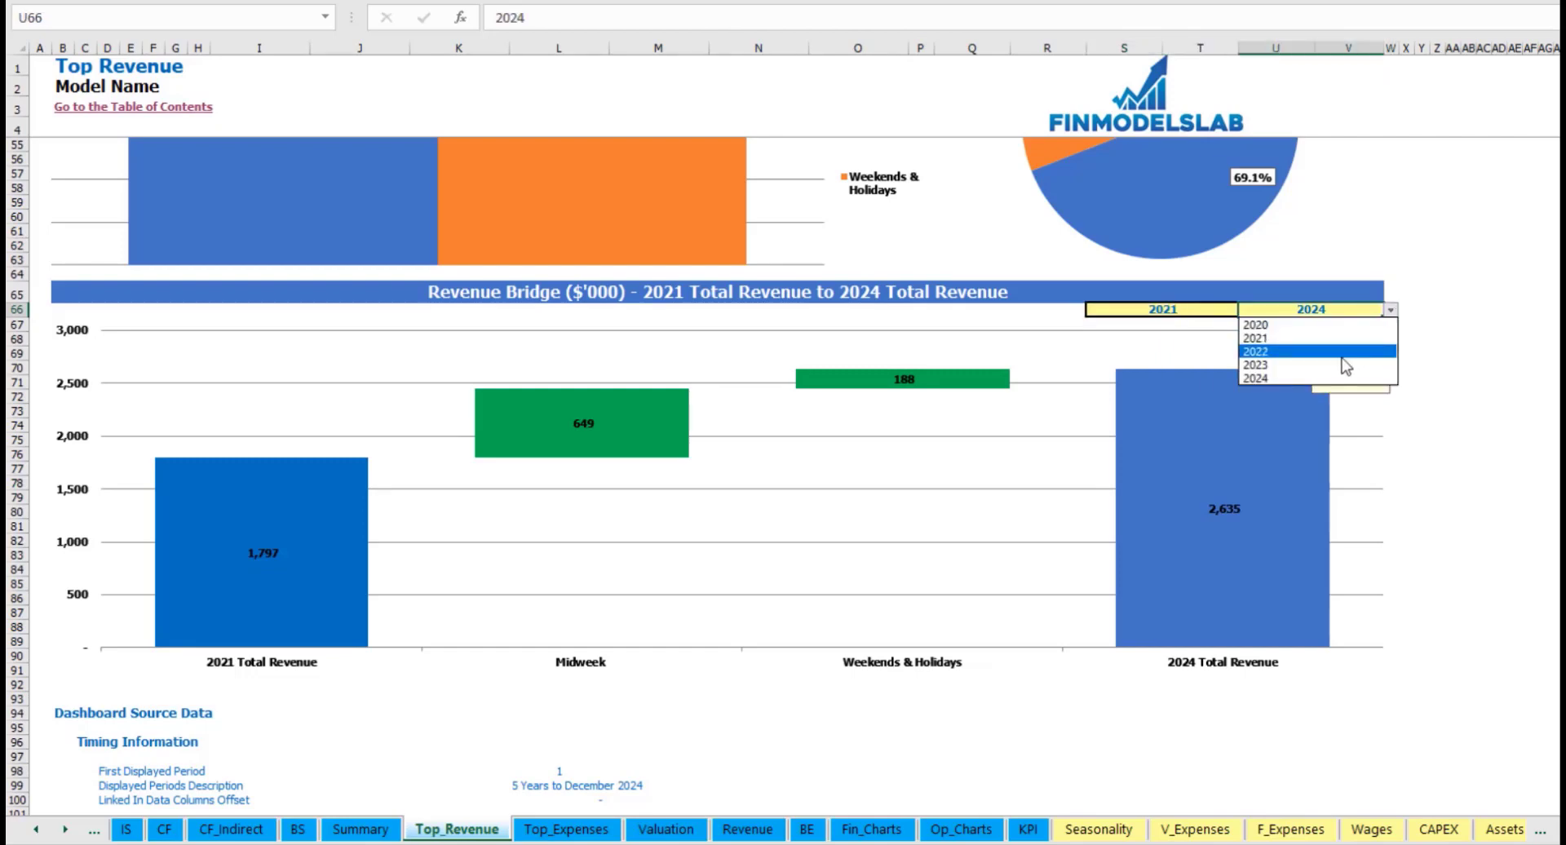
pyautogui.click(1342, 365)
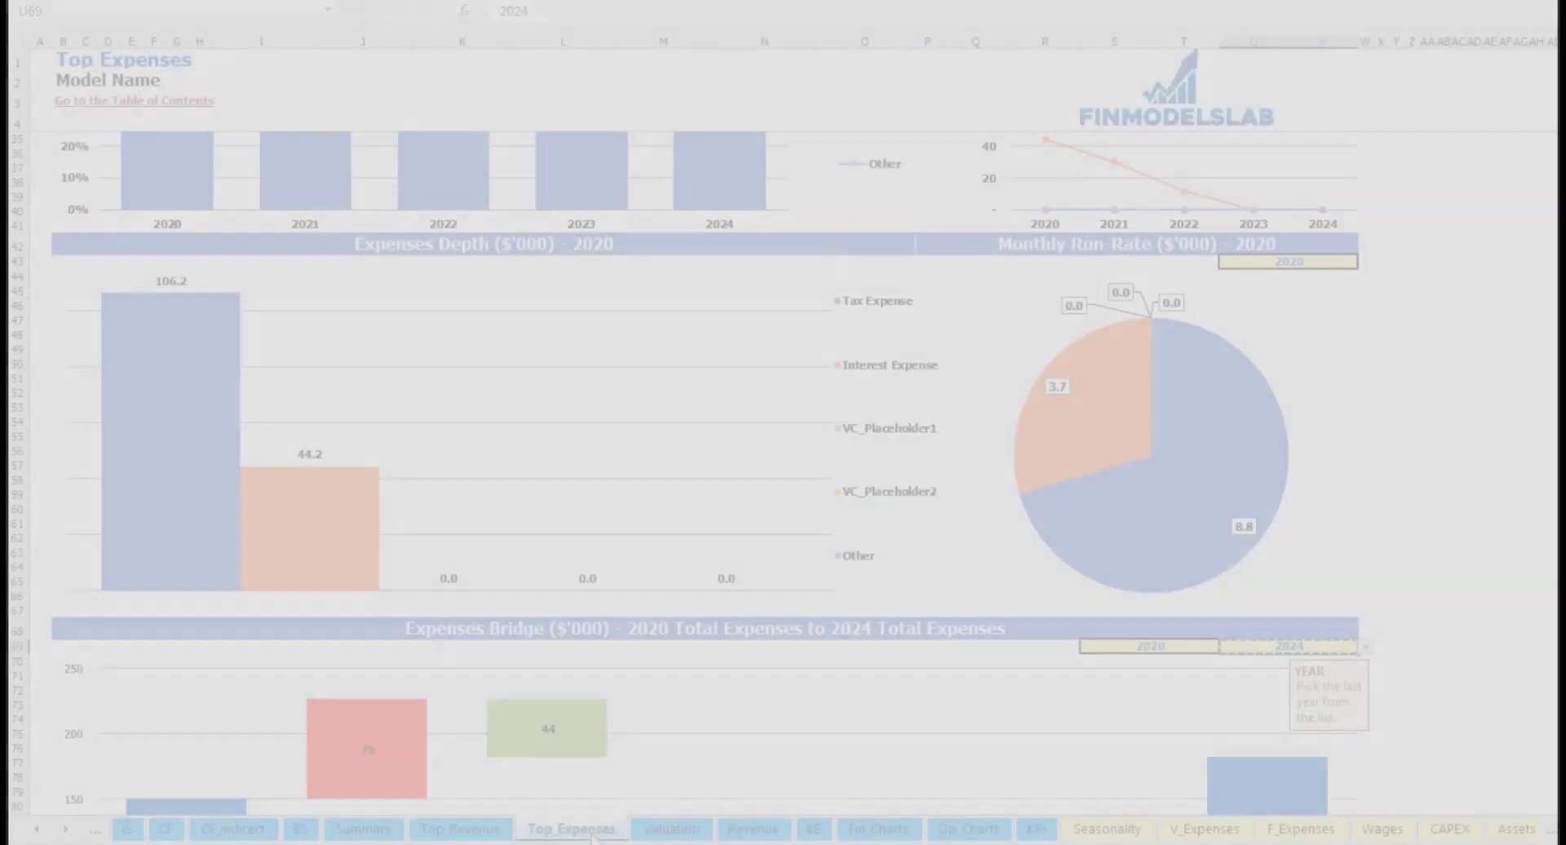
# Step: Review the top expense category names, including Other
pyautogui.scroll(10, 691, 441)
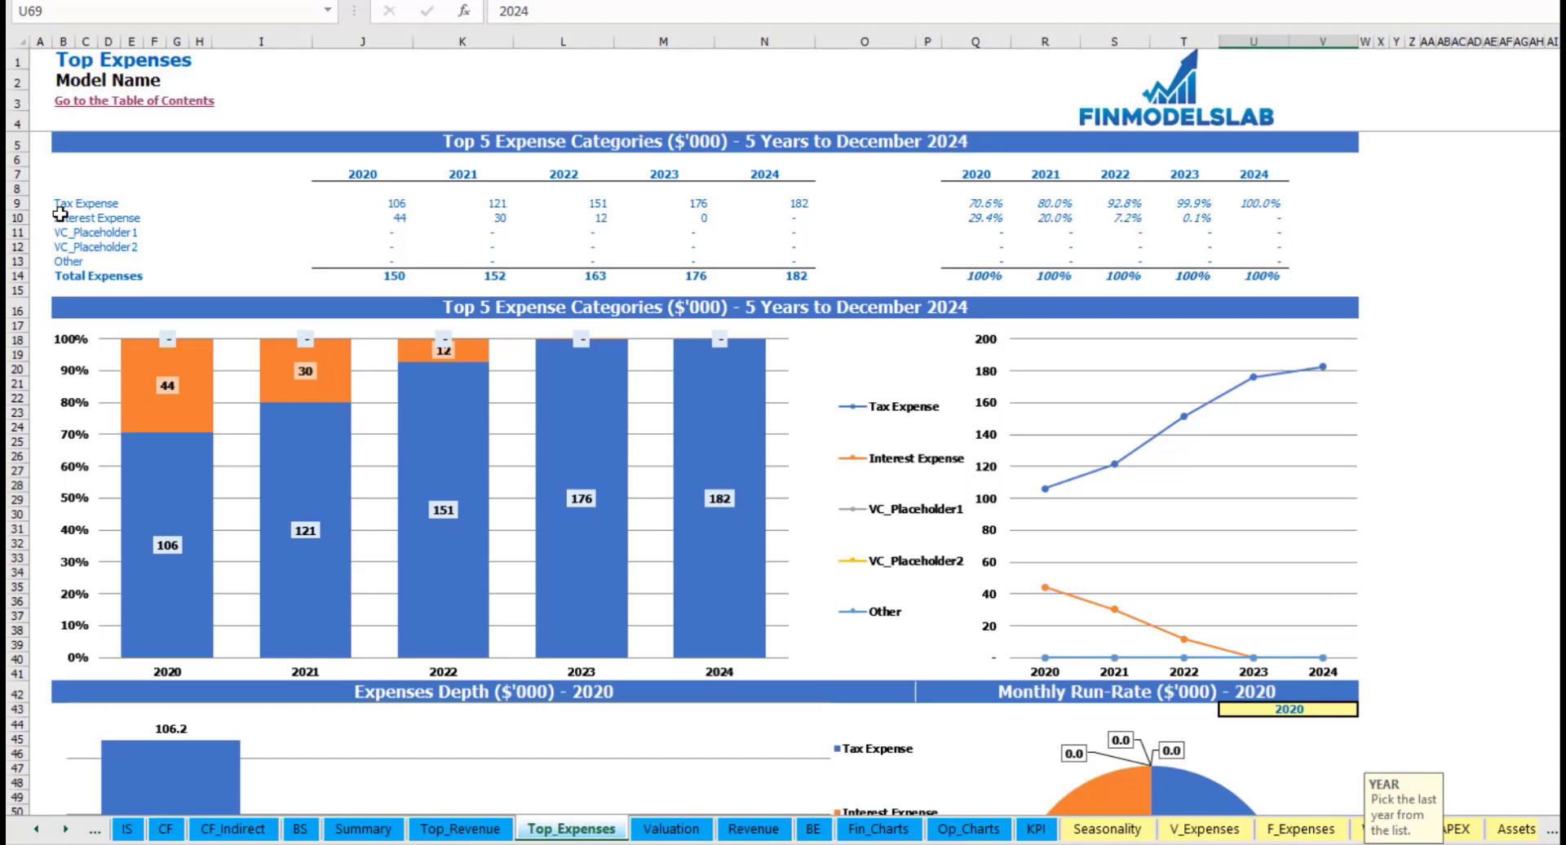
pyautogui.moveTo(59, 203); pyautogui.dragTo(66, 249)
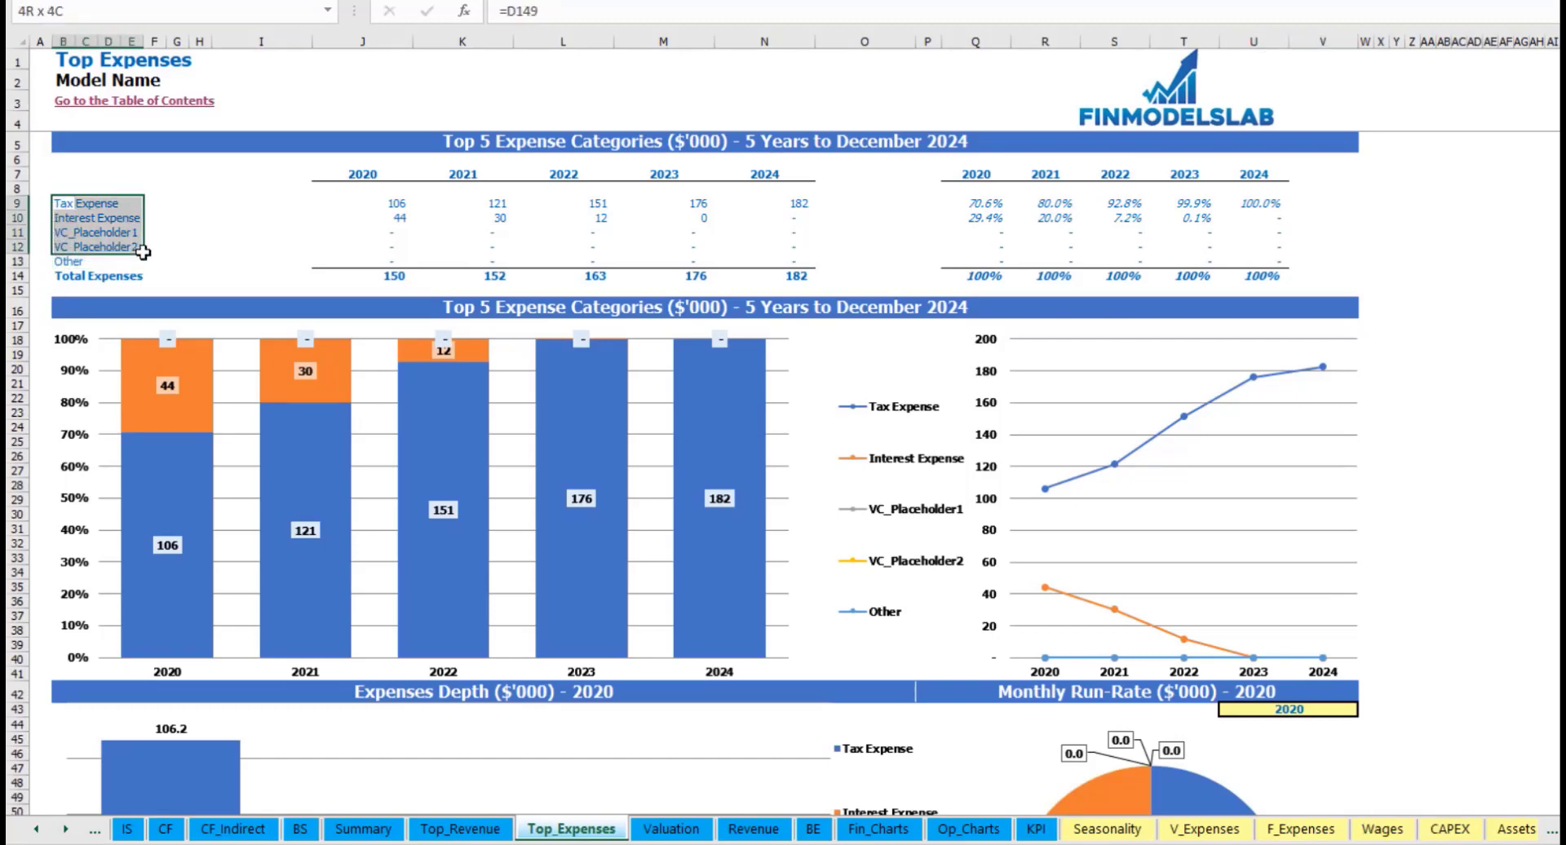
pyautogui.click(60, 262)
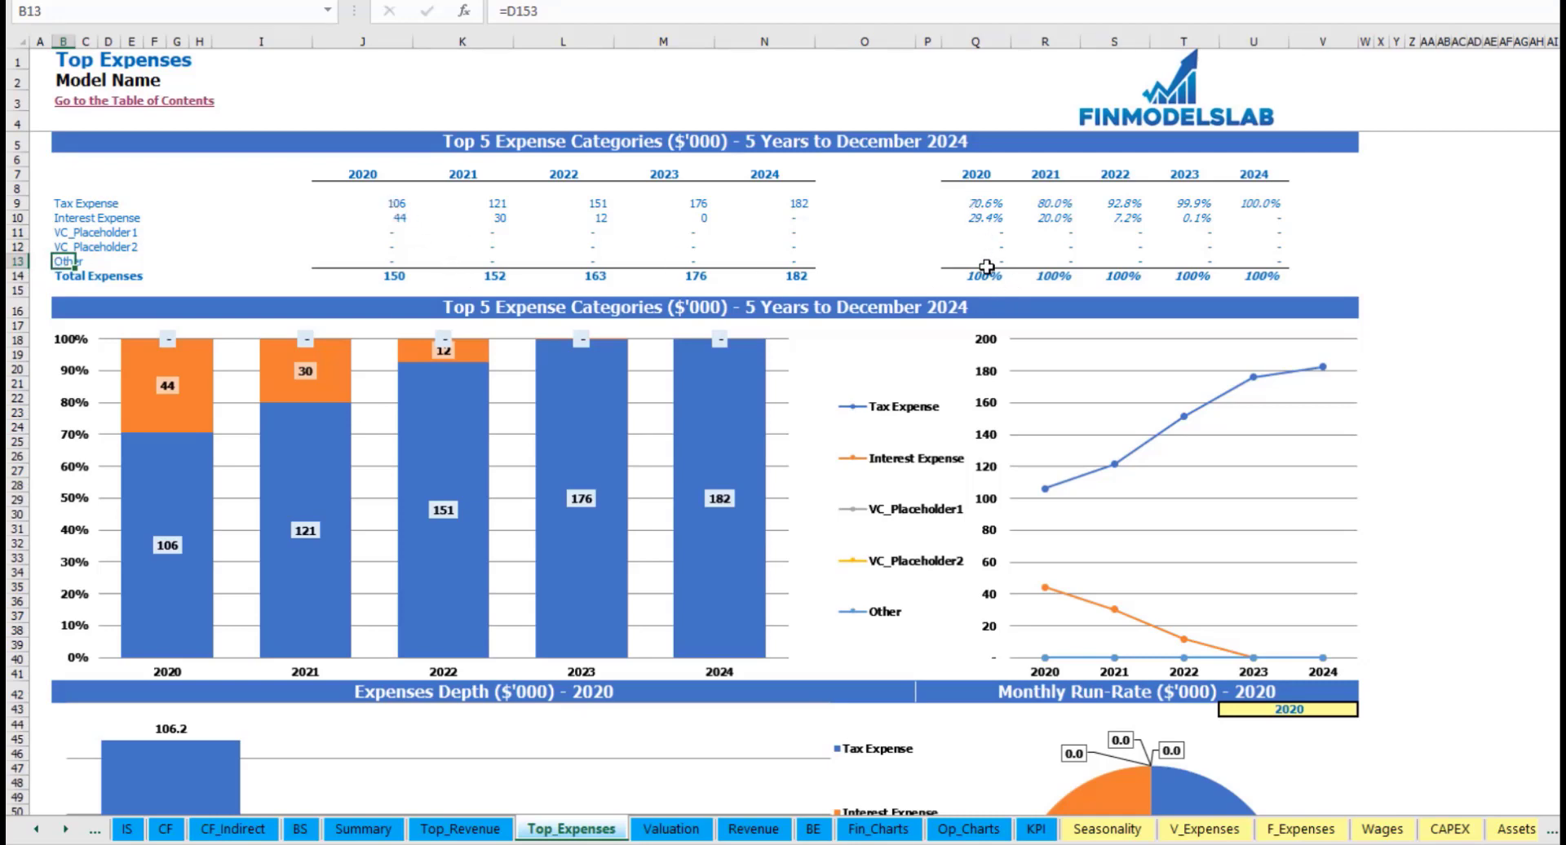
# Step: Set the expenses monthly run-rate year to 2022
pyautogui.scroll(-3, 586, 318)
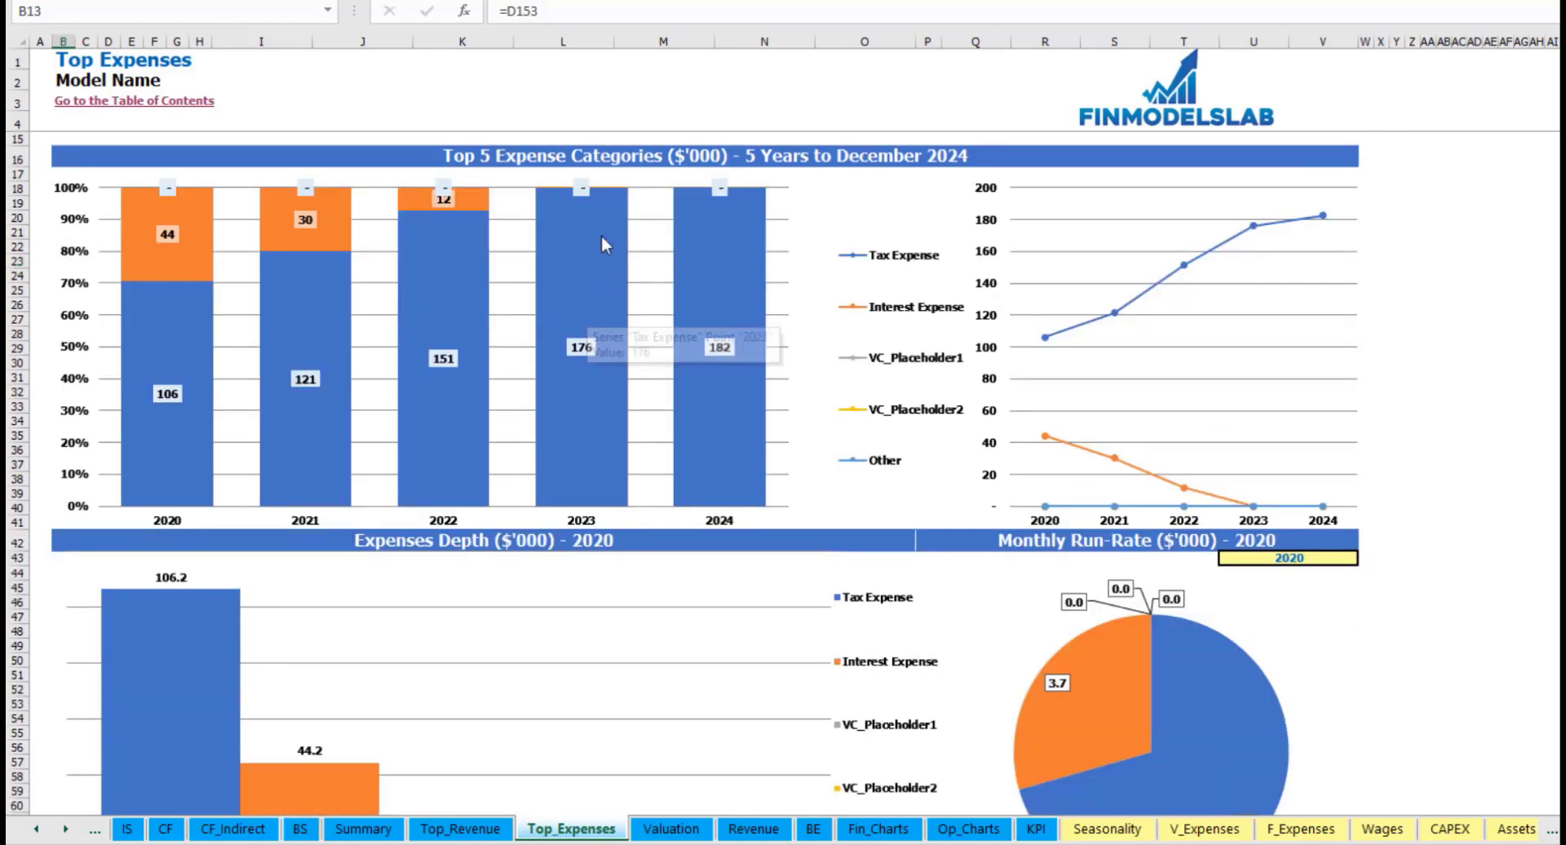
pyautogui.scroll(-6, 503, 352)
pyautogui.scroll(-1, 548, 425)
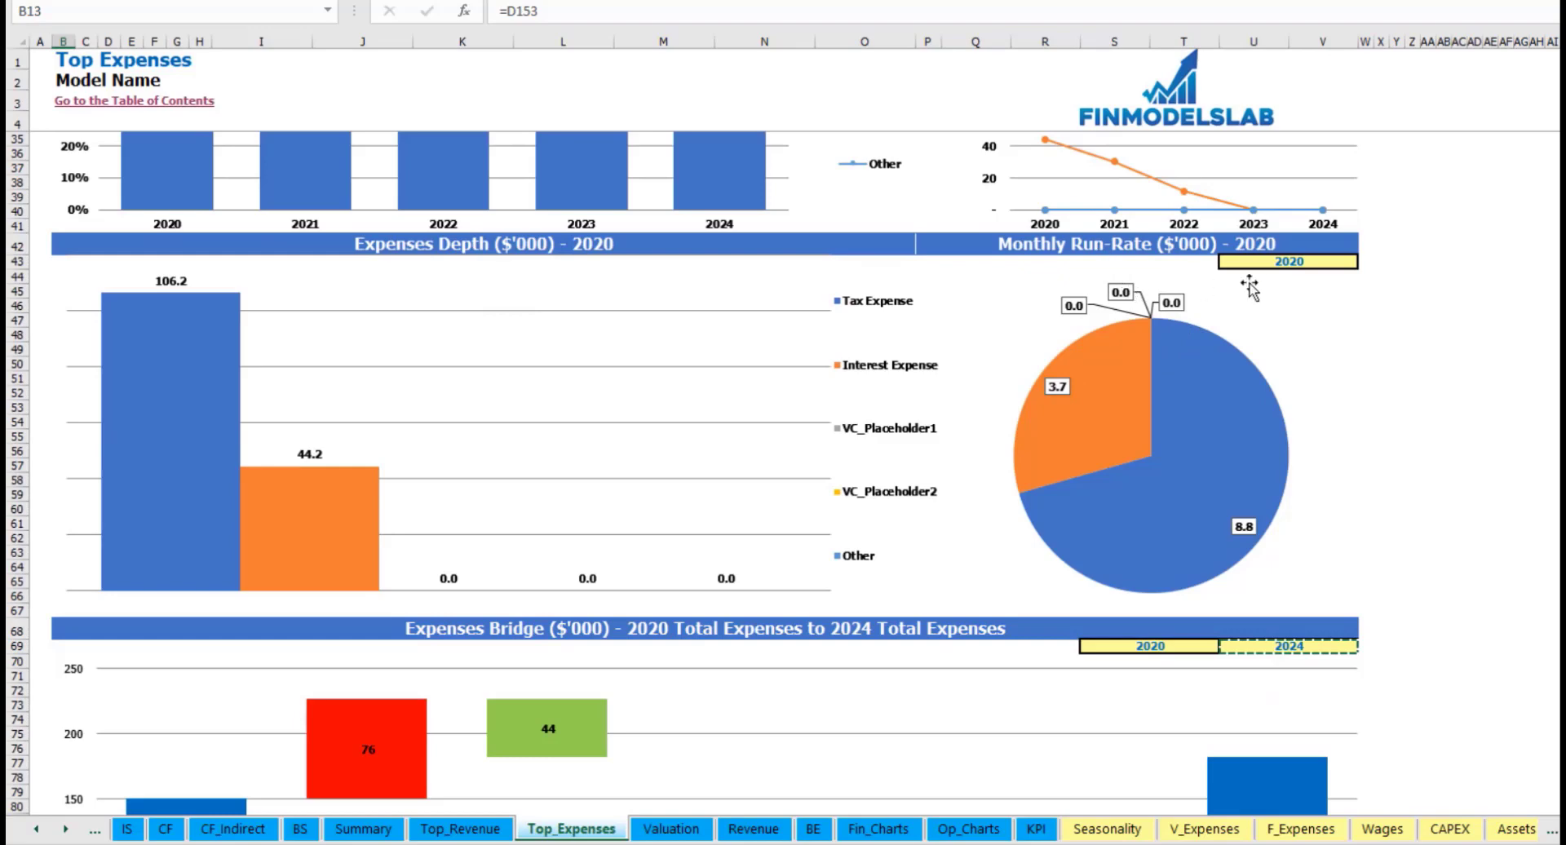
pyautogui.click(1329, 262)
pyautogui.click(1364, 262)
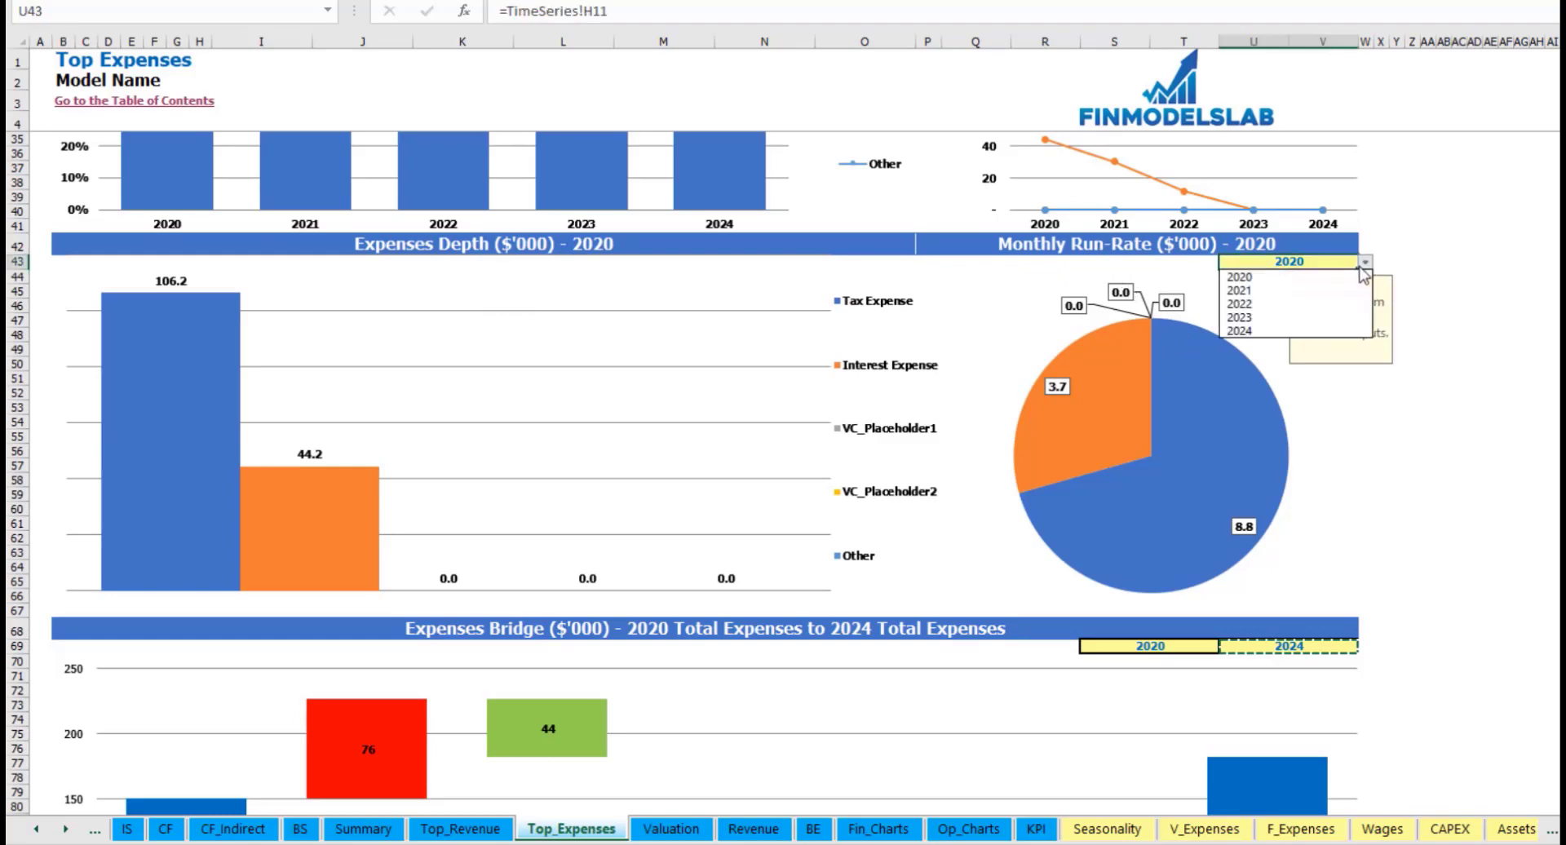
pyautogui.click(1331, 305)
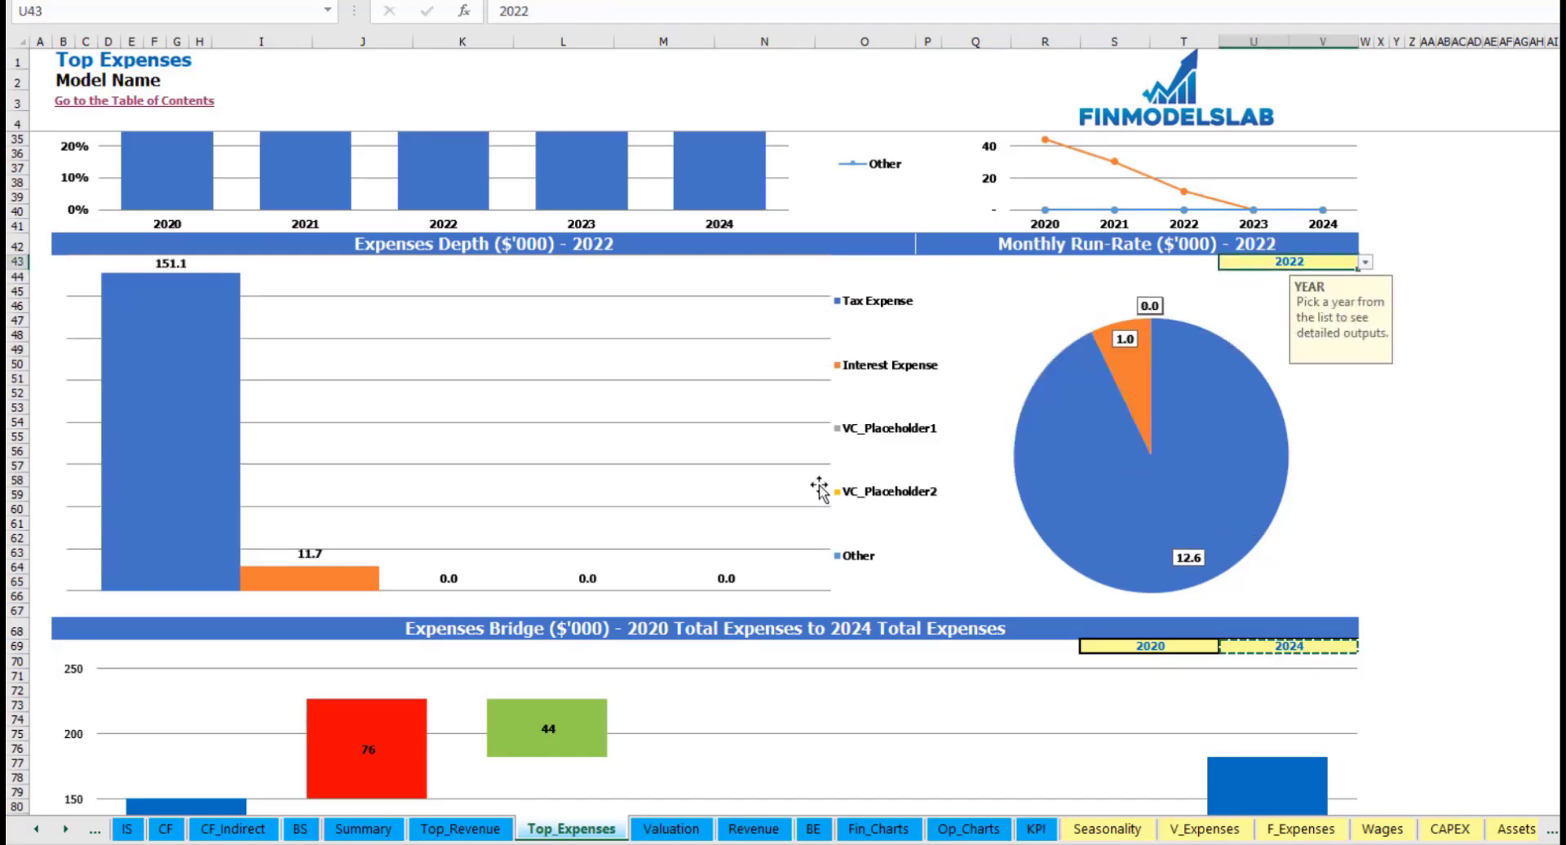
pyautogui.scroll(-7, 819, 489)
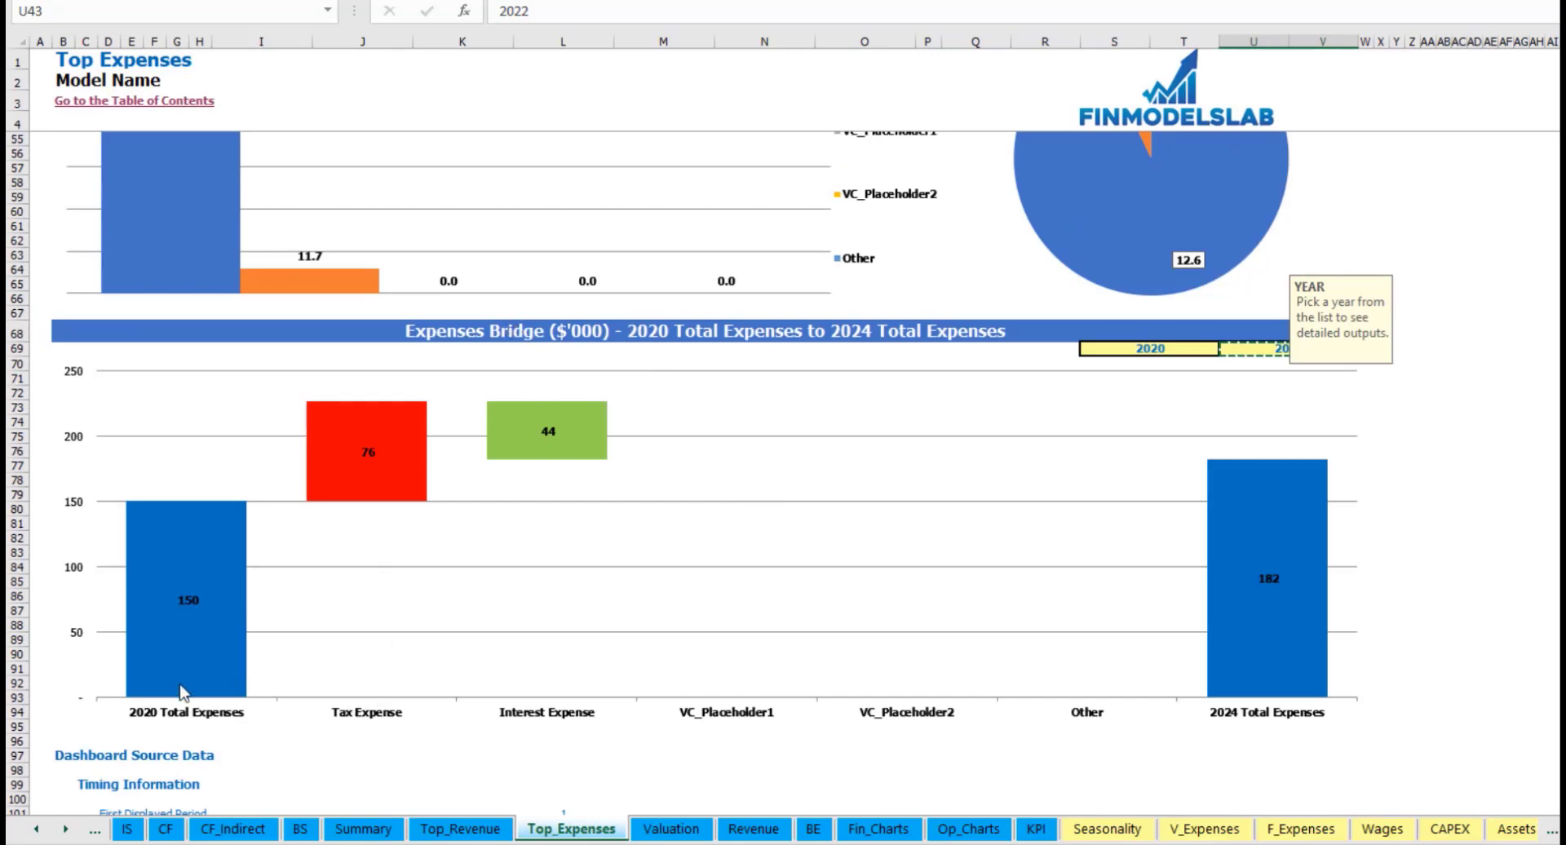
pyautogui.moveTo(183, 689)
pyautogui.click(1444, 436)
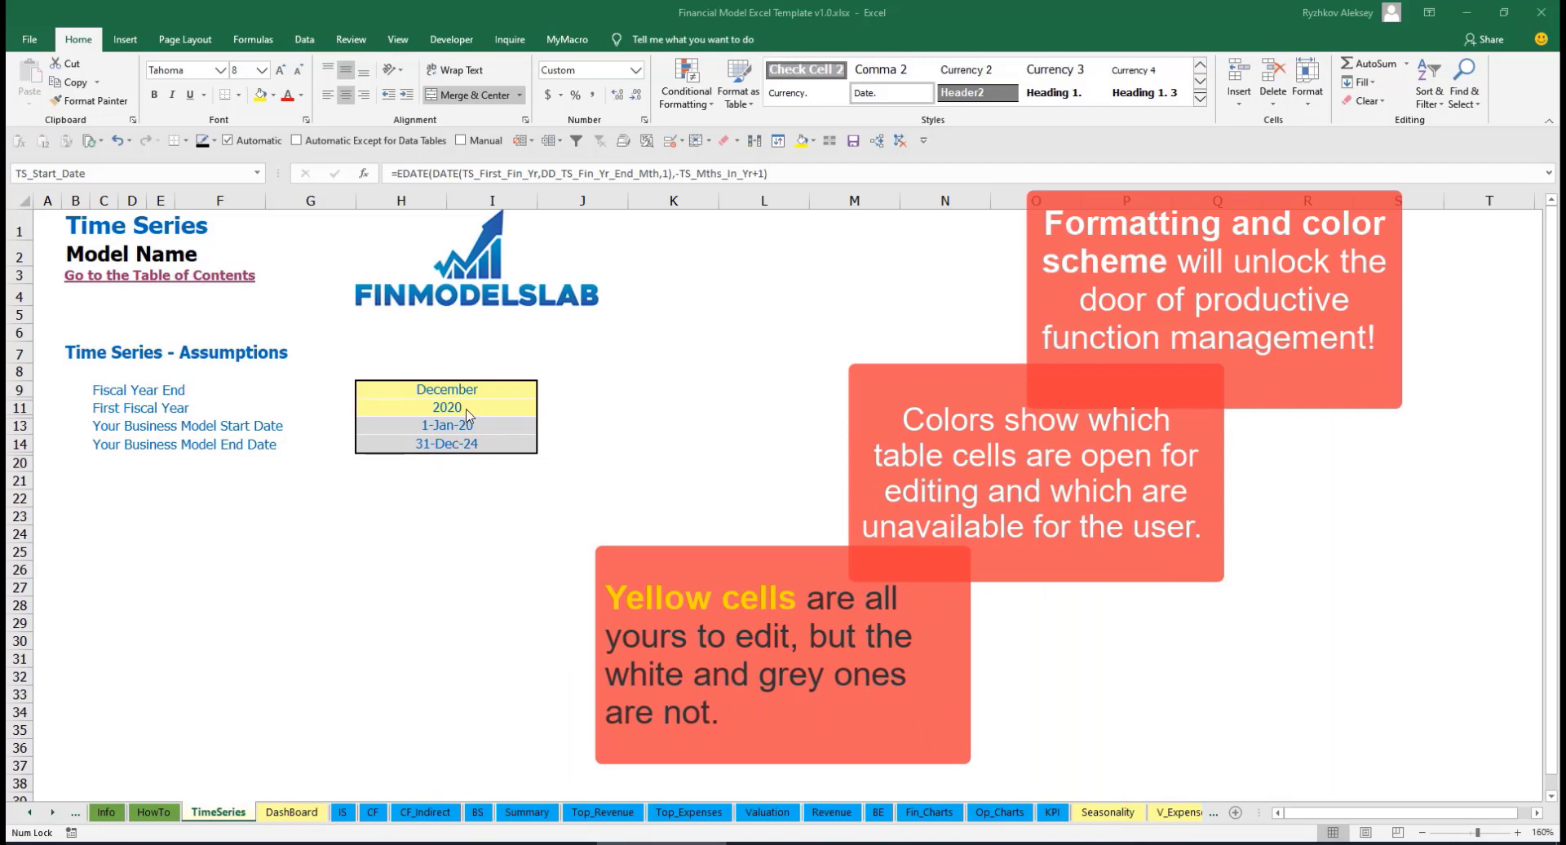
pyautogui.click(53, 812)
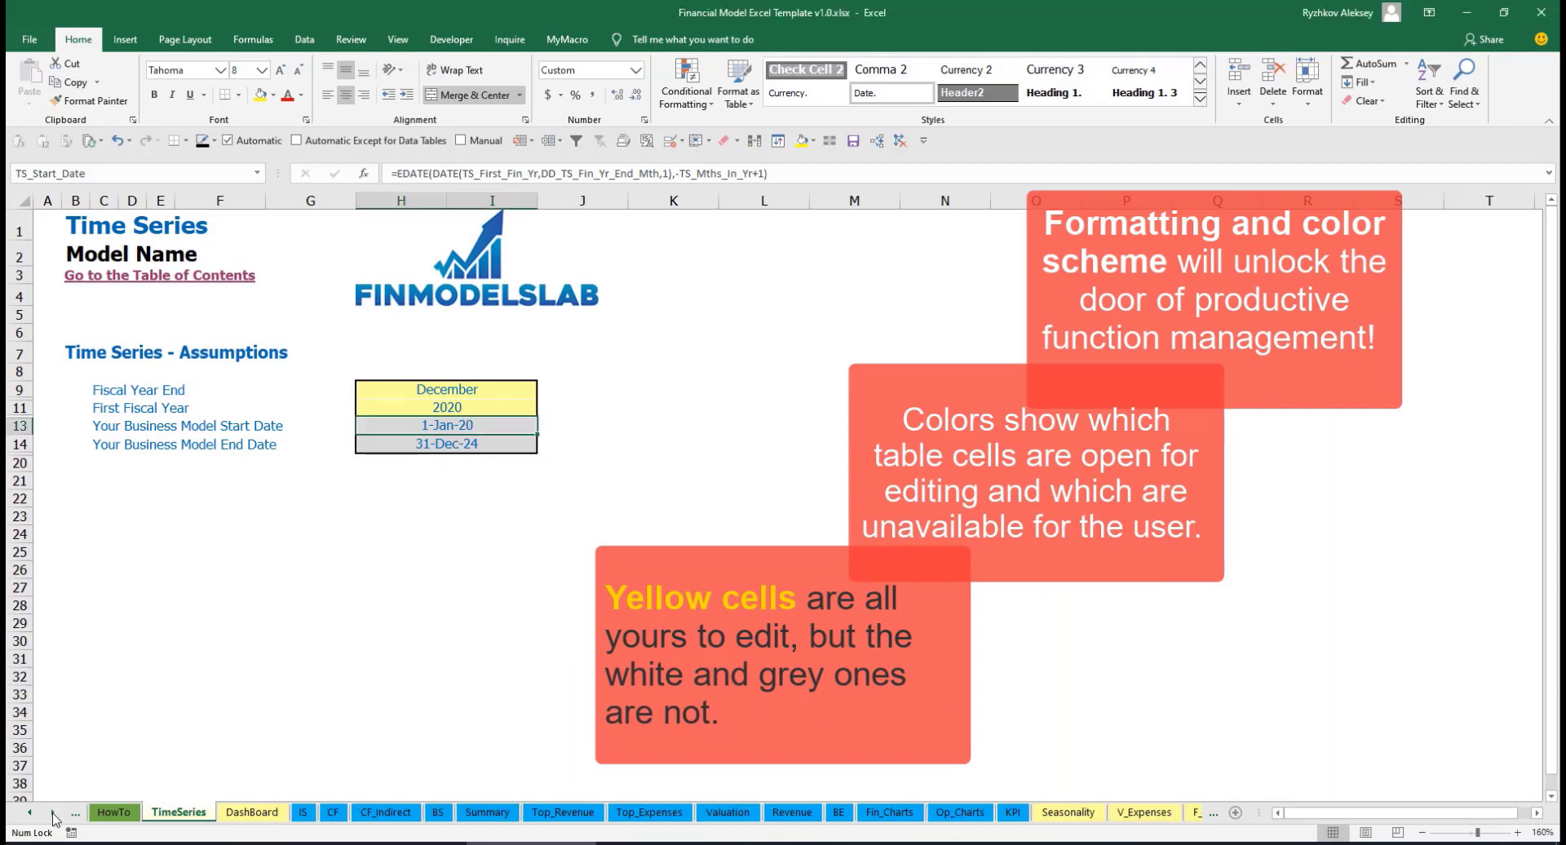
pyautogui.click(53, 812)
pyautogui.click(53, 812)
pyautogui.click(53, 812)
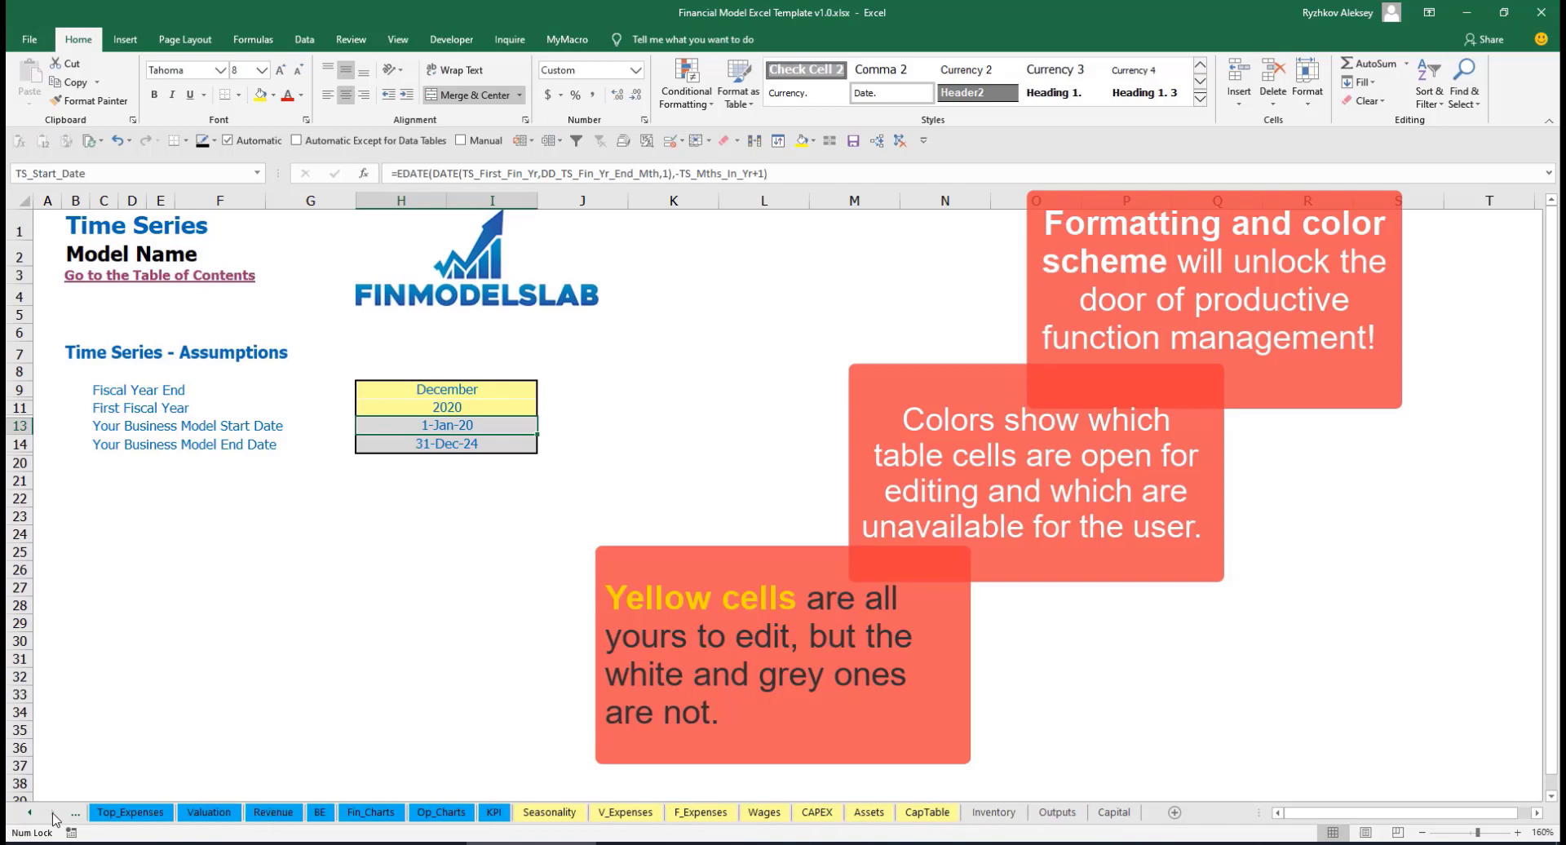
pyautogui.click(31, 813)
pyautogui.click(31, 813)
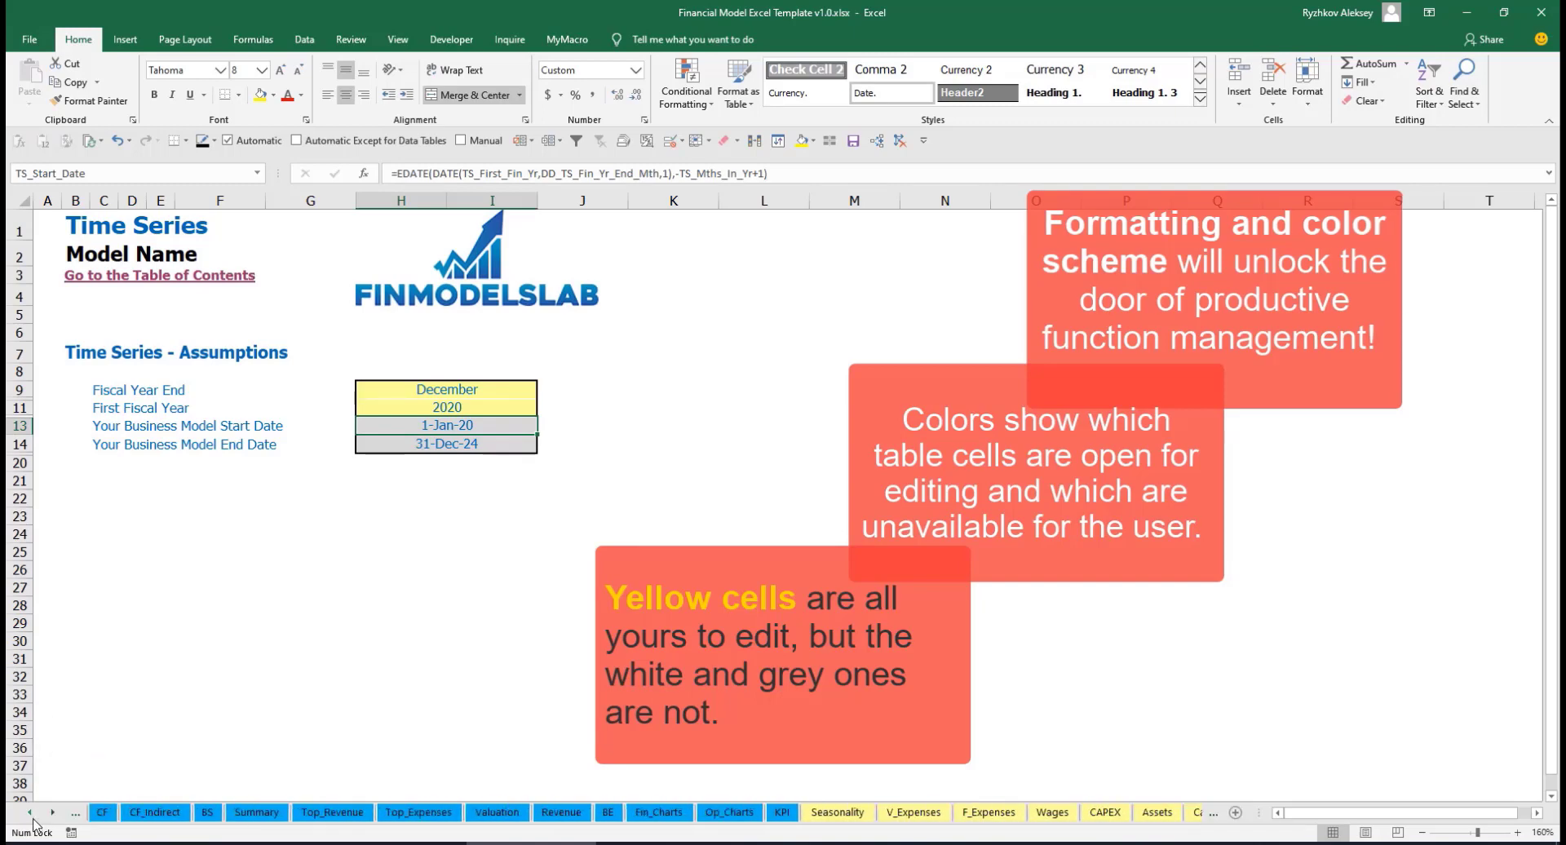
pyautogui.click(31, 813)
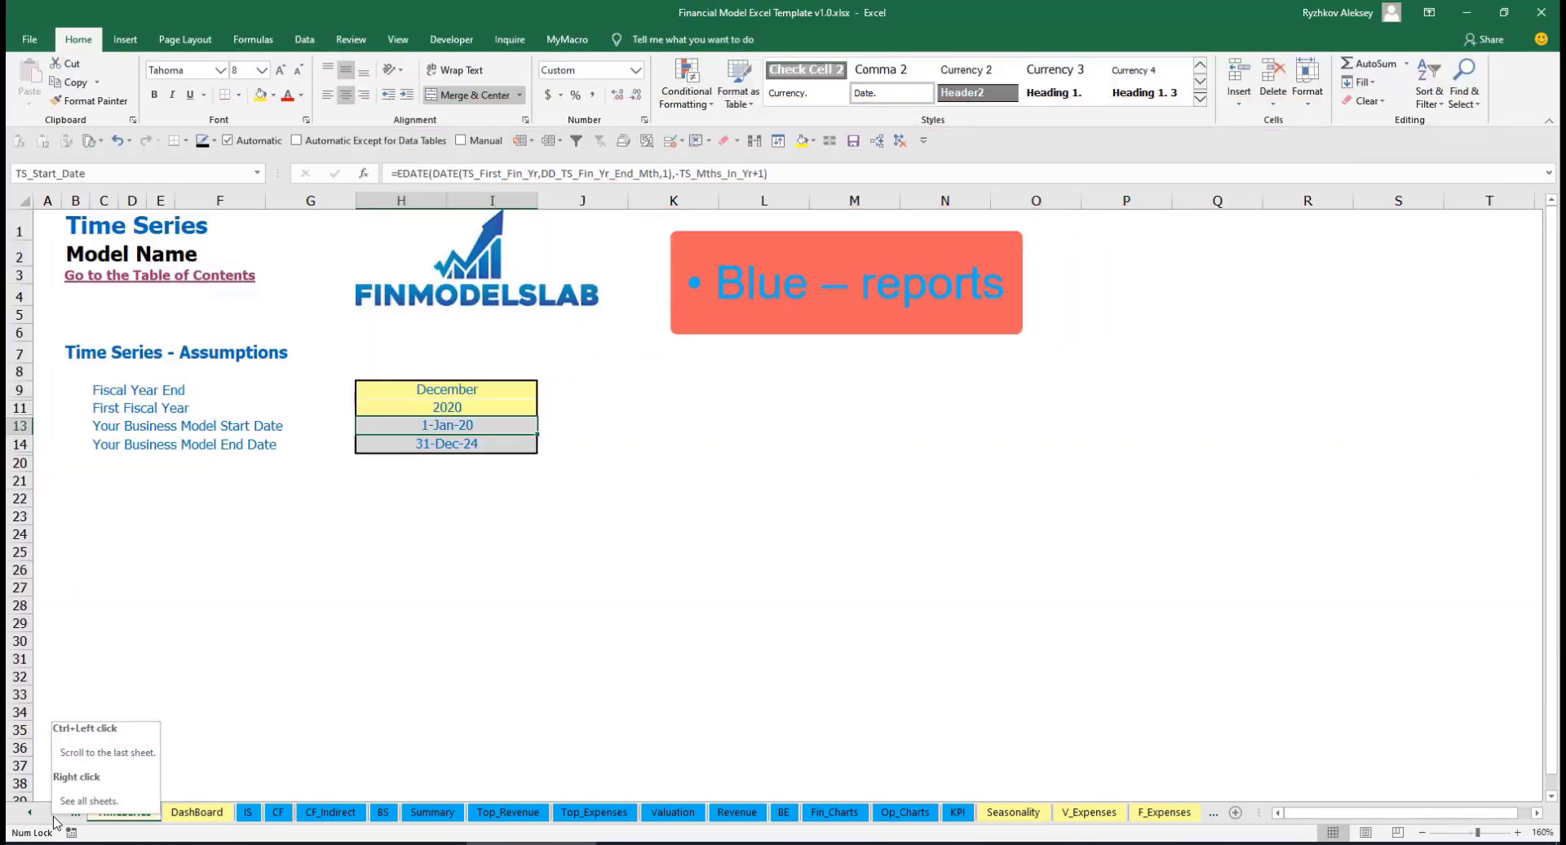
pyautogui.click(52, 812)
pyautogui.click(52, 812)
pyautogui.click(52, 812)
pyautogui.click(52, 812)
pyautogui.click(52, 813)
pyautogui.click(52, 812)
pyautogui.click(52, 813)
pyautogui.click(52, 813)
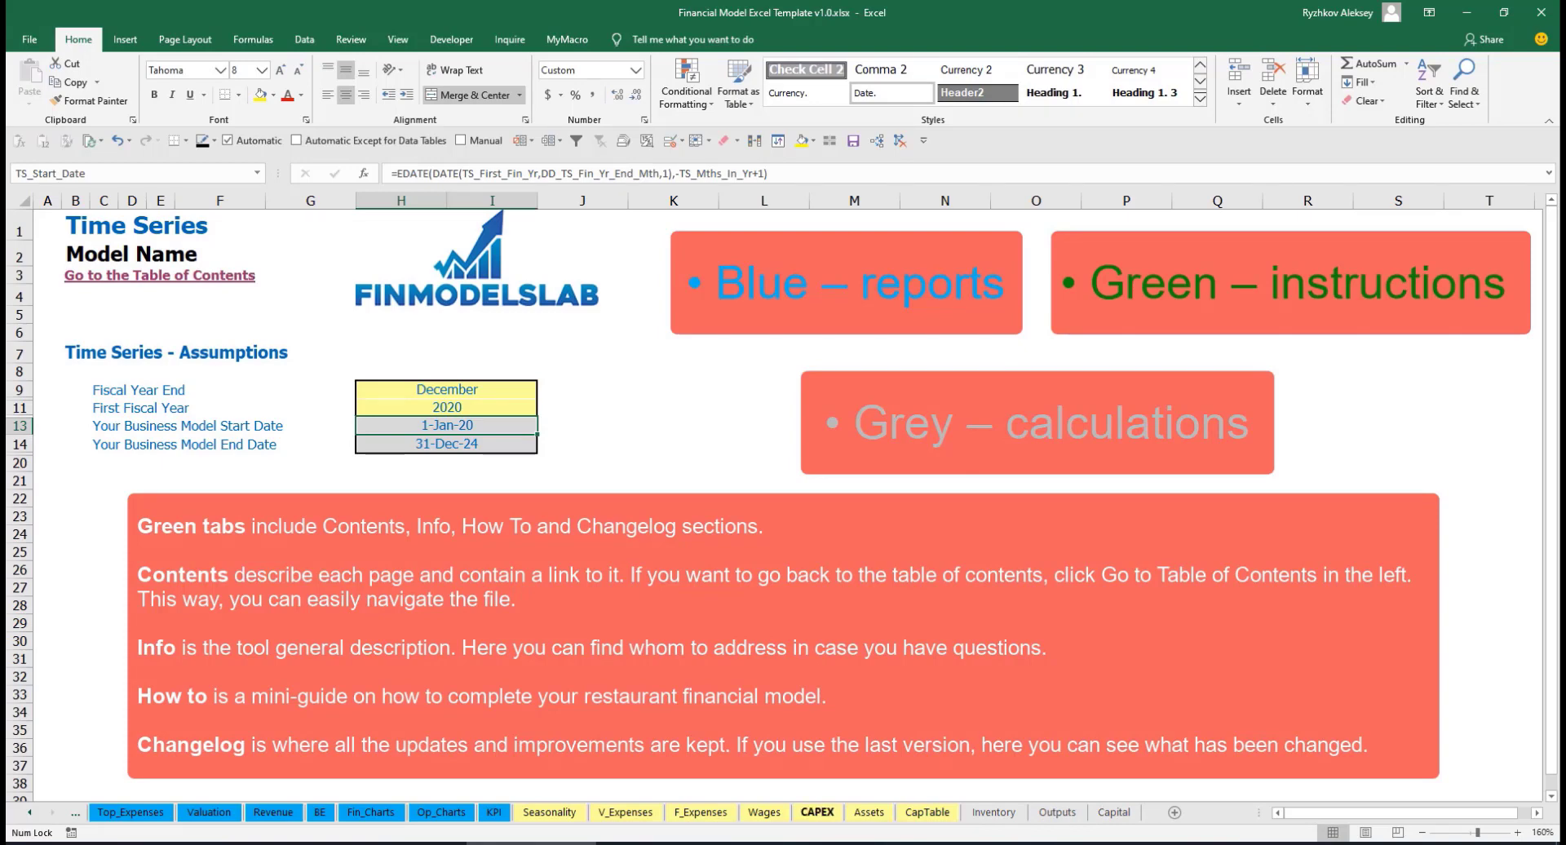
pyautogui.click(29, 813)
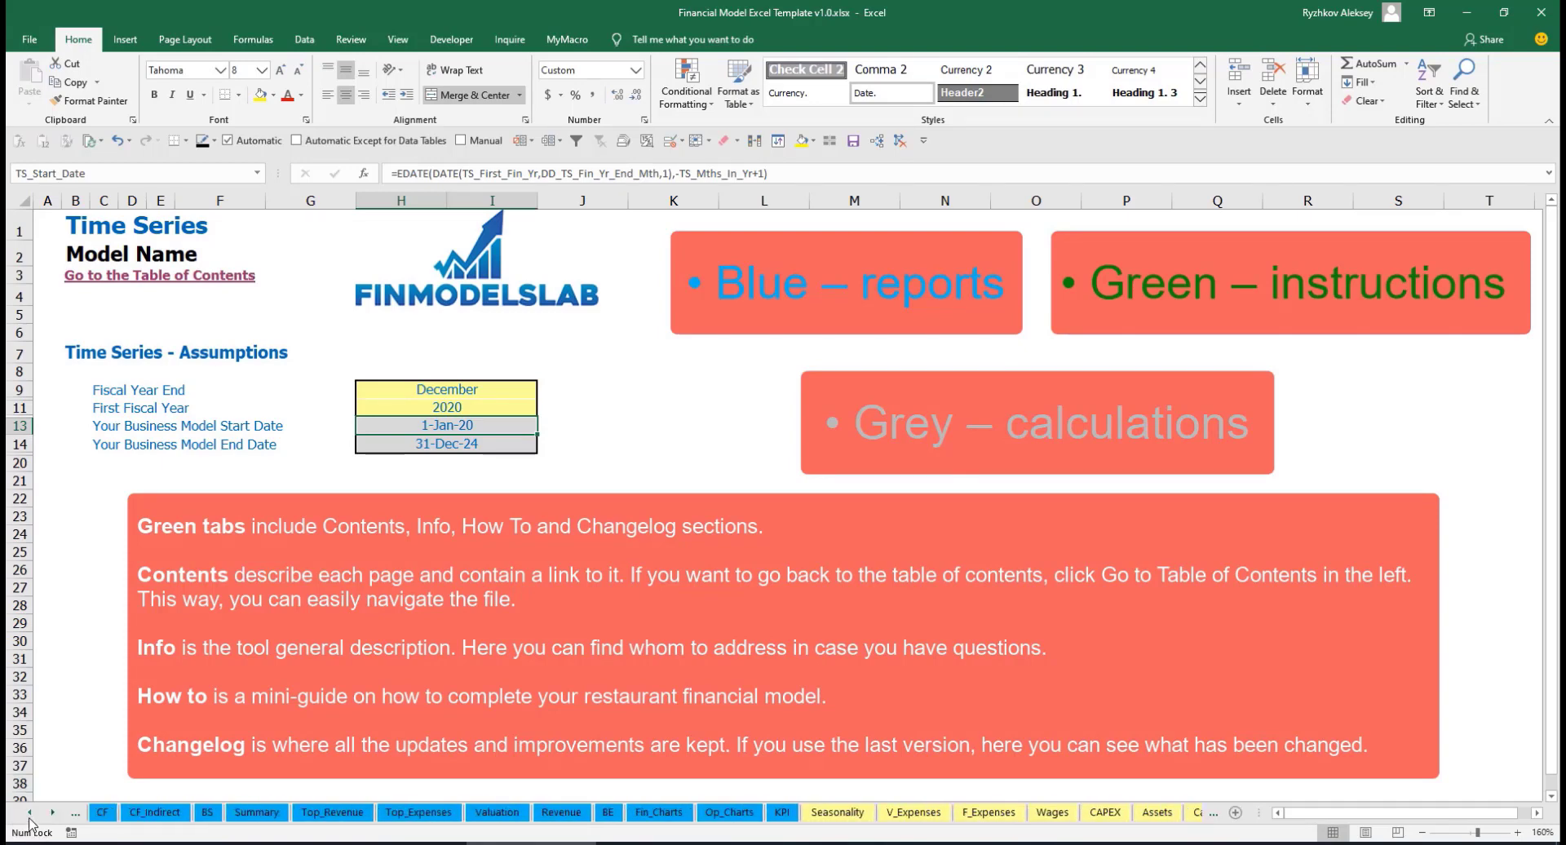
pyautogui.click(30, 816)
pyautogui.click(30, 815)
pyautogui.click(29, 815)
pyautogui.click(31, 816)
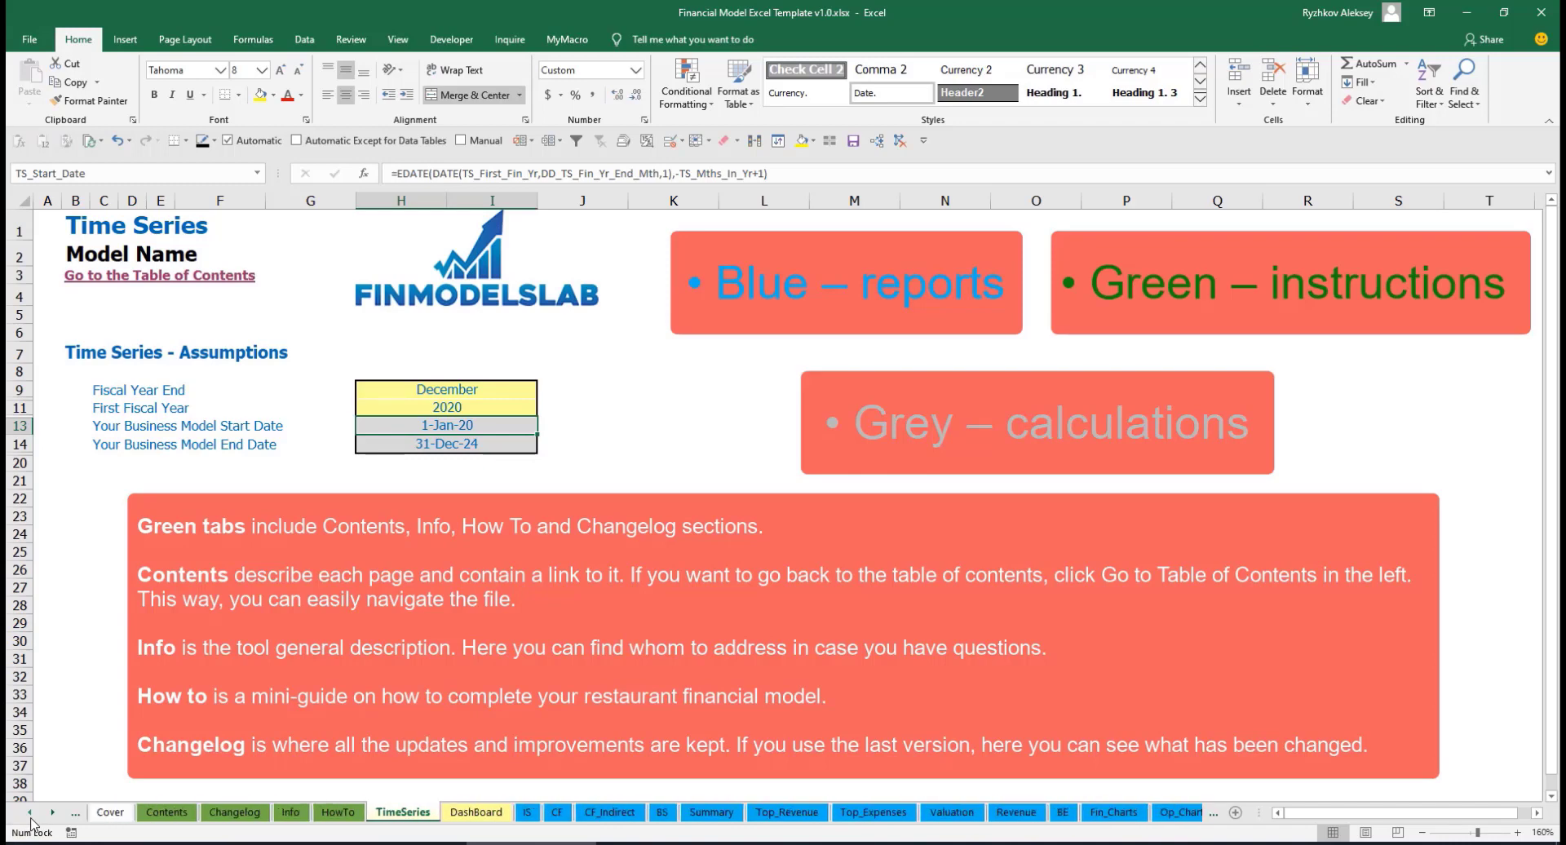
pyautogui.click(30, 816)
pyautogui.click(261, 814)
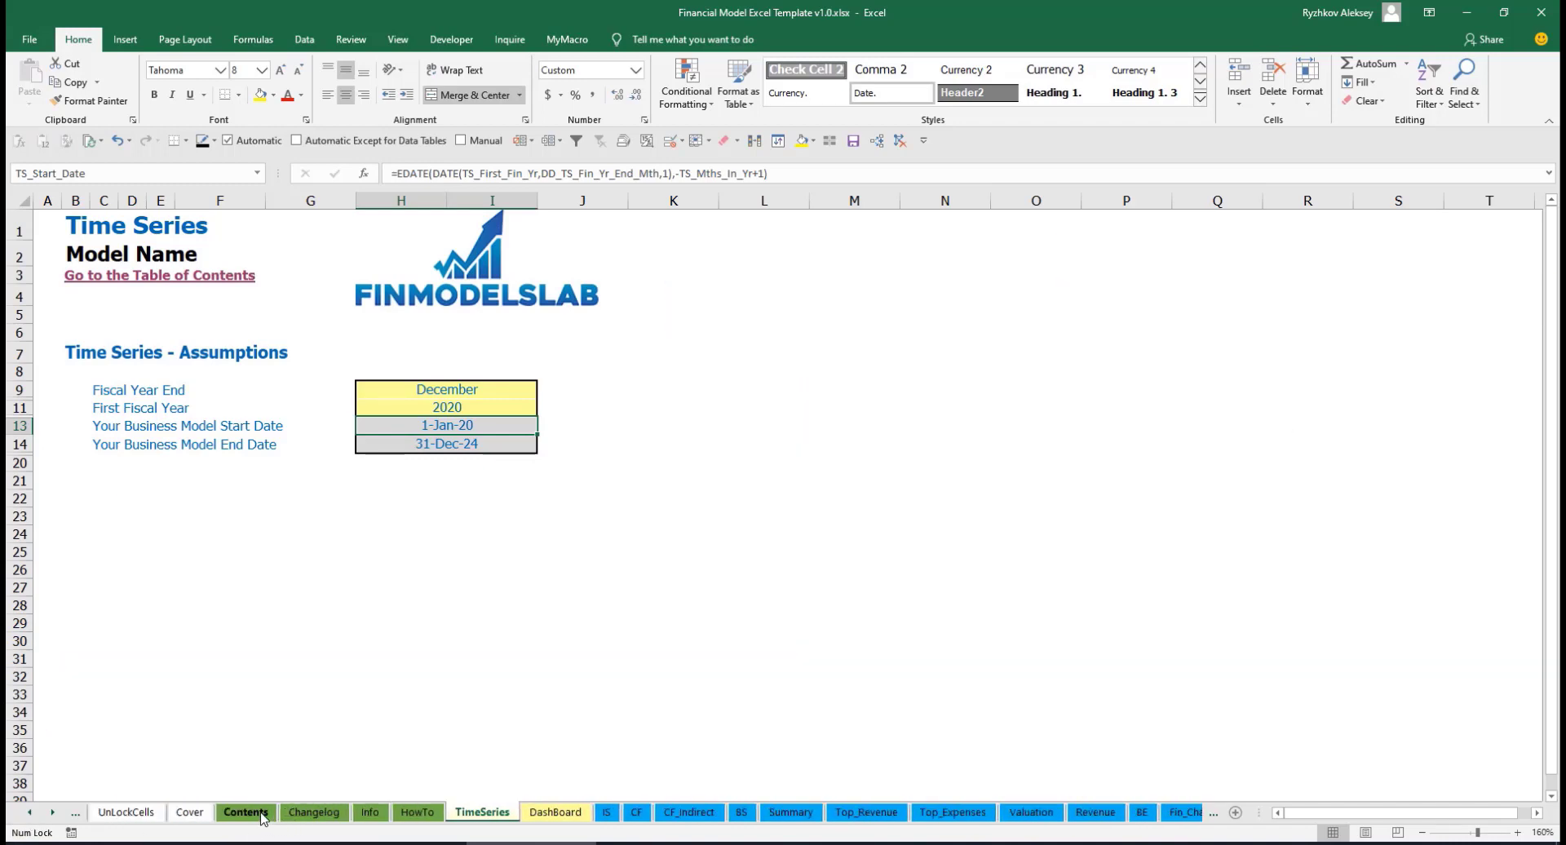
# Step: Visit Contents and the Financial Statements Summary, return to contents, then open the HowTo guide
pyautogui.click(261, 814)
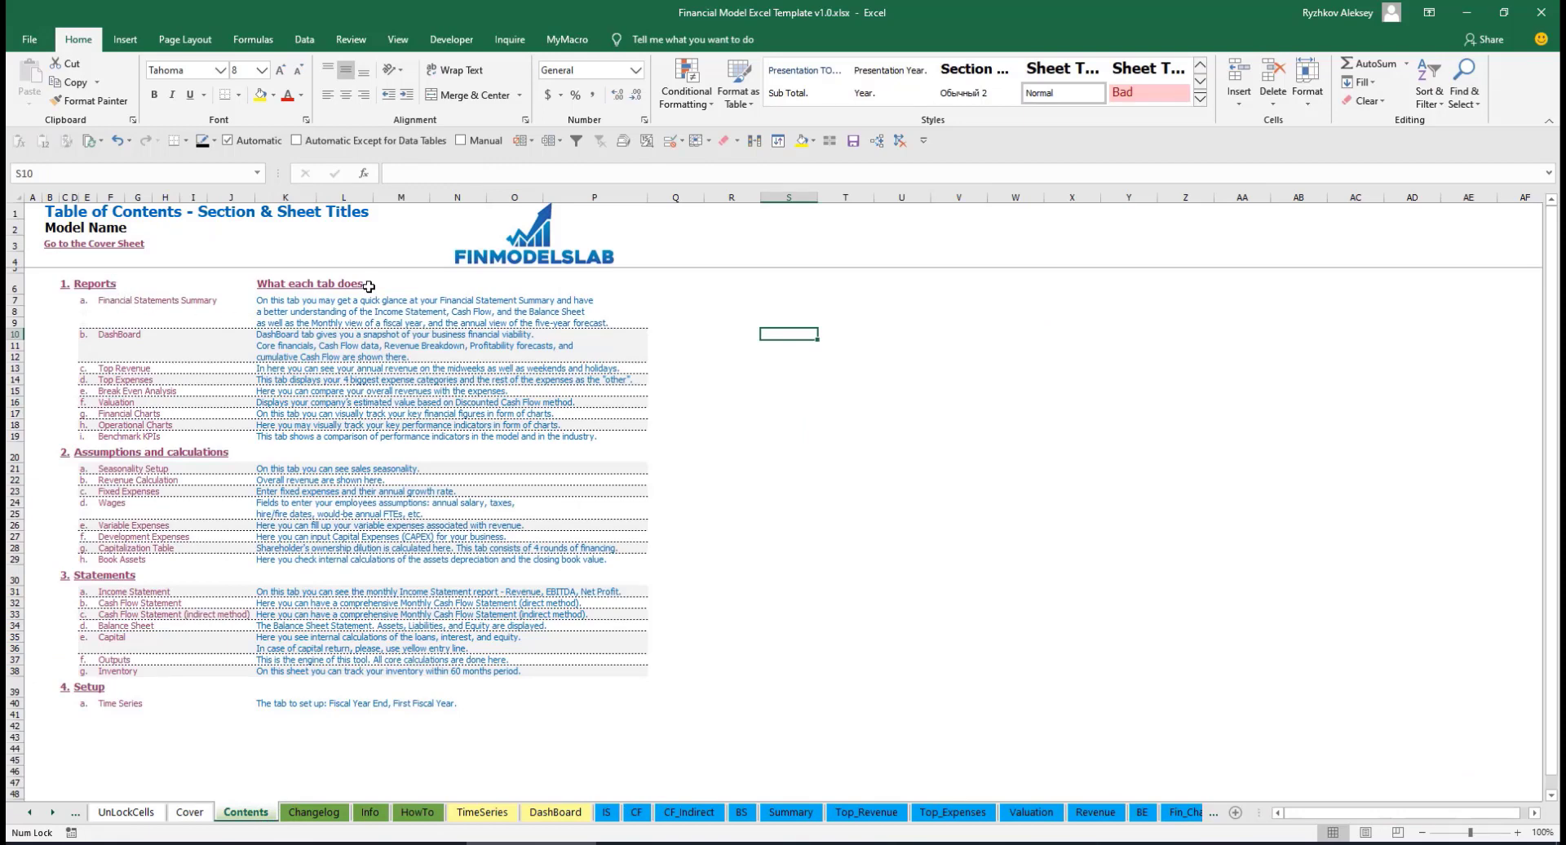
pyautogui.click(147, 301)
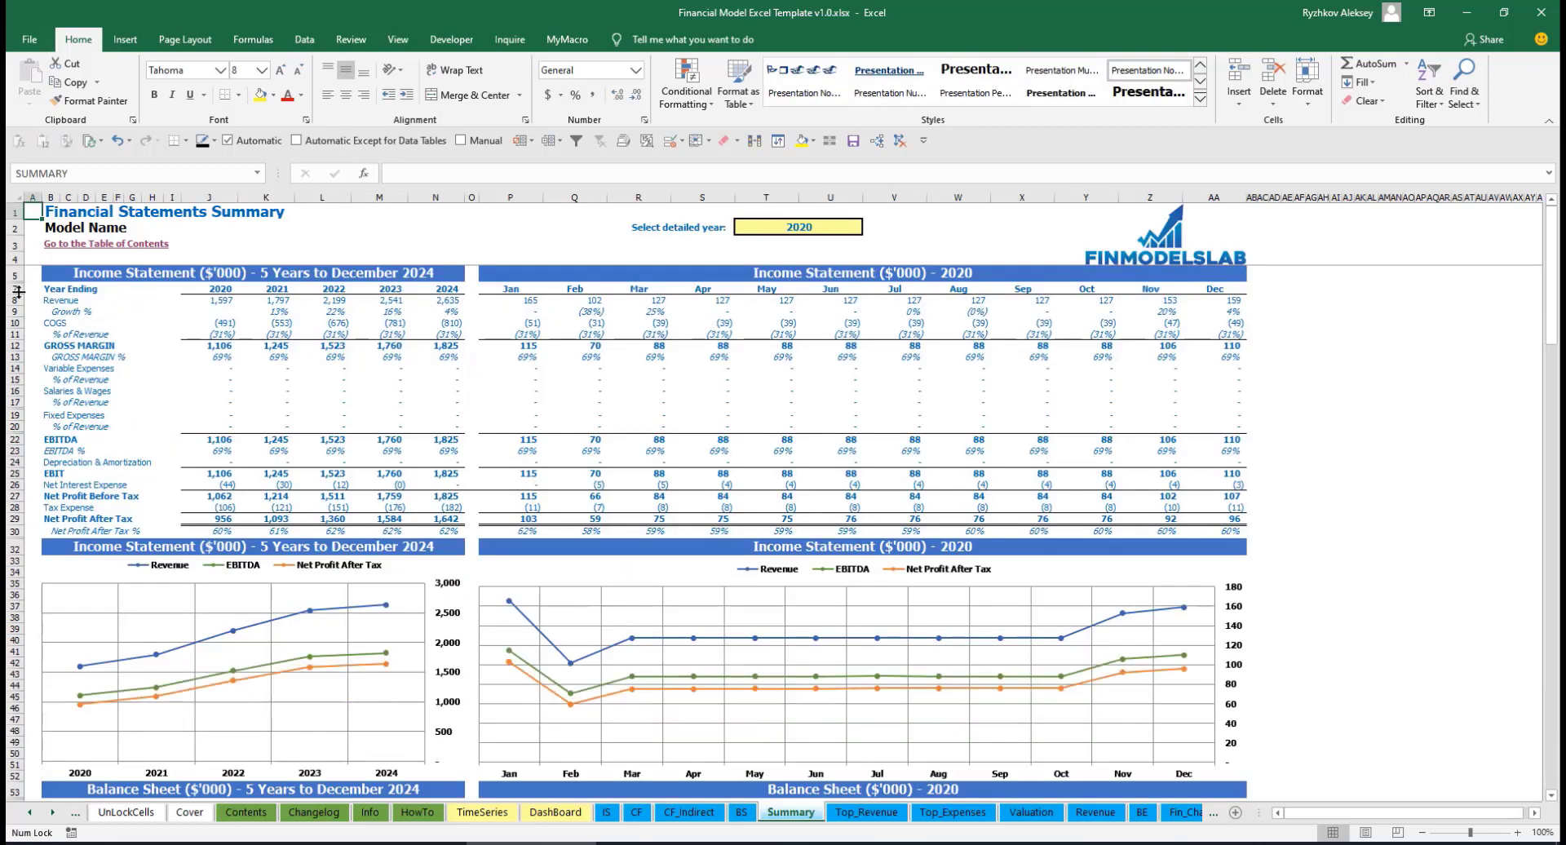
pyautogui.click(55, 246)
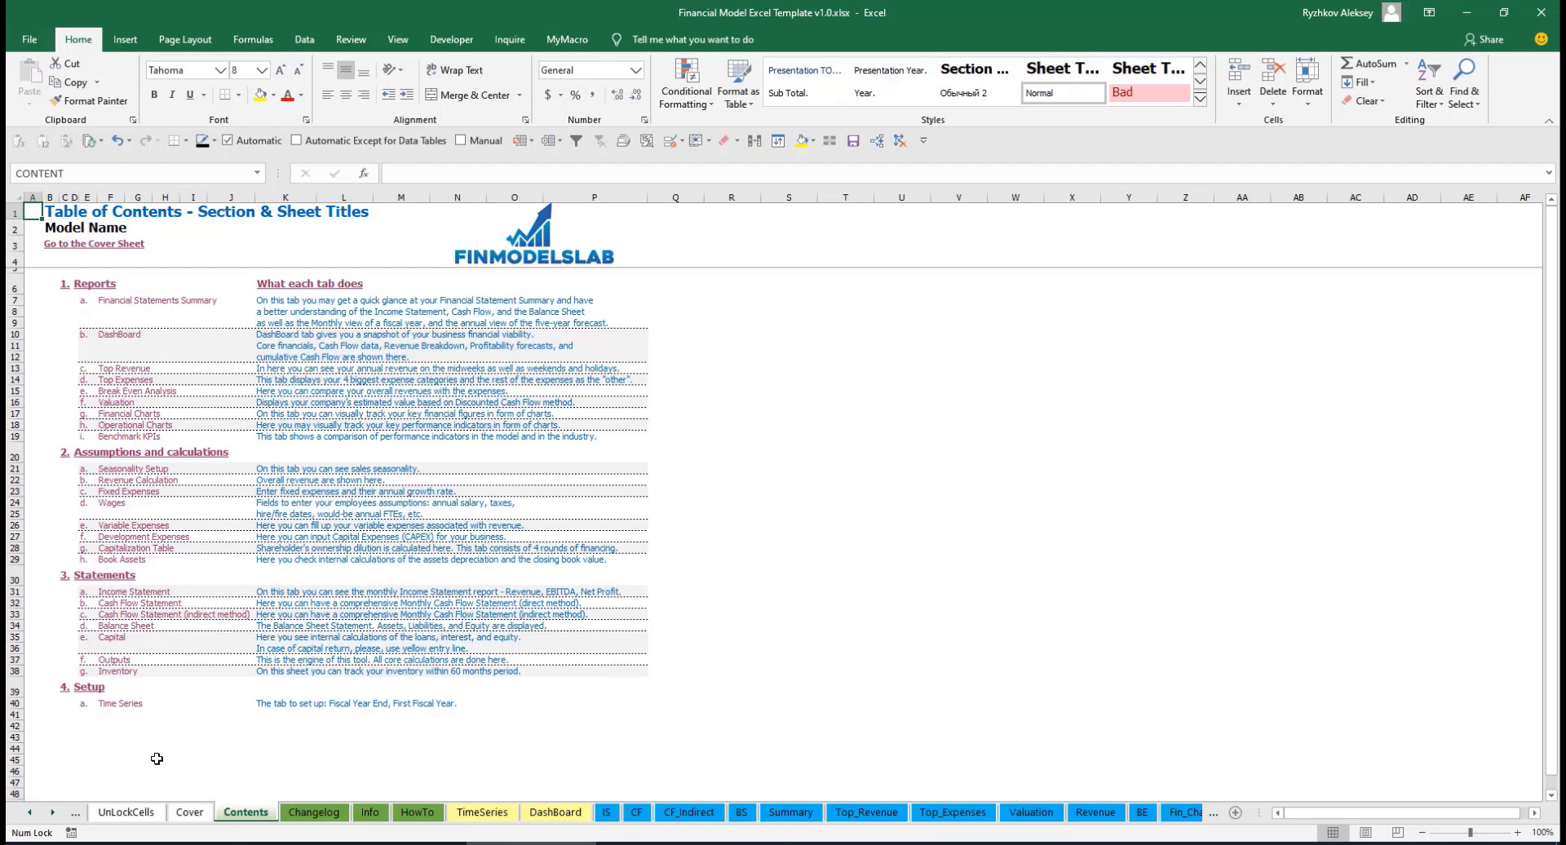
pyautogui.click(418, 811)
pyautogui.scroll(20, 164, 446)
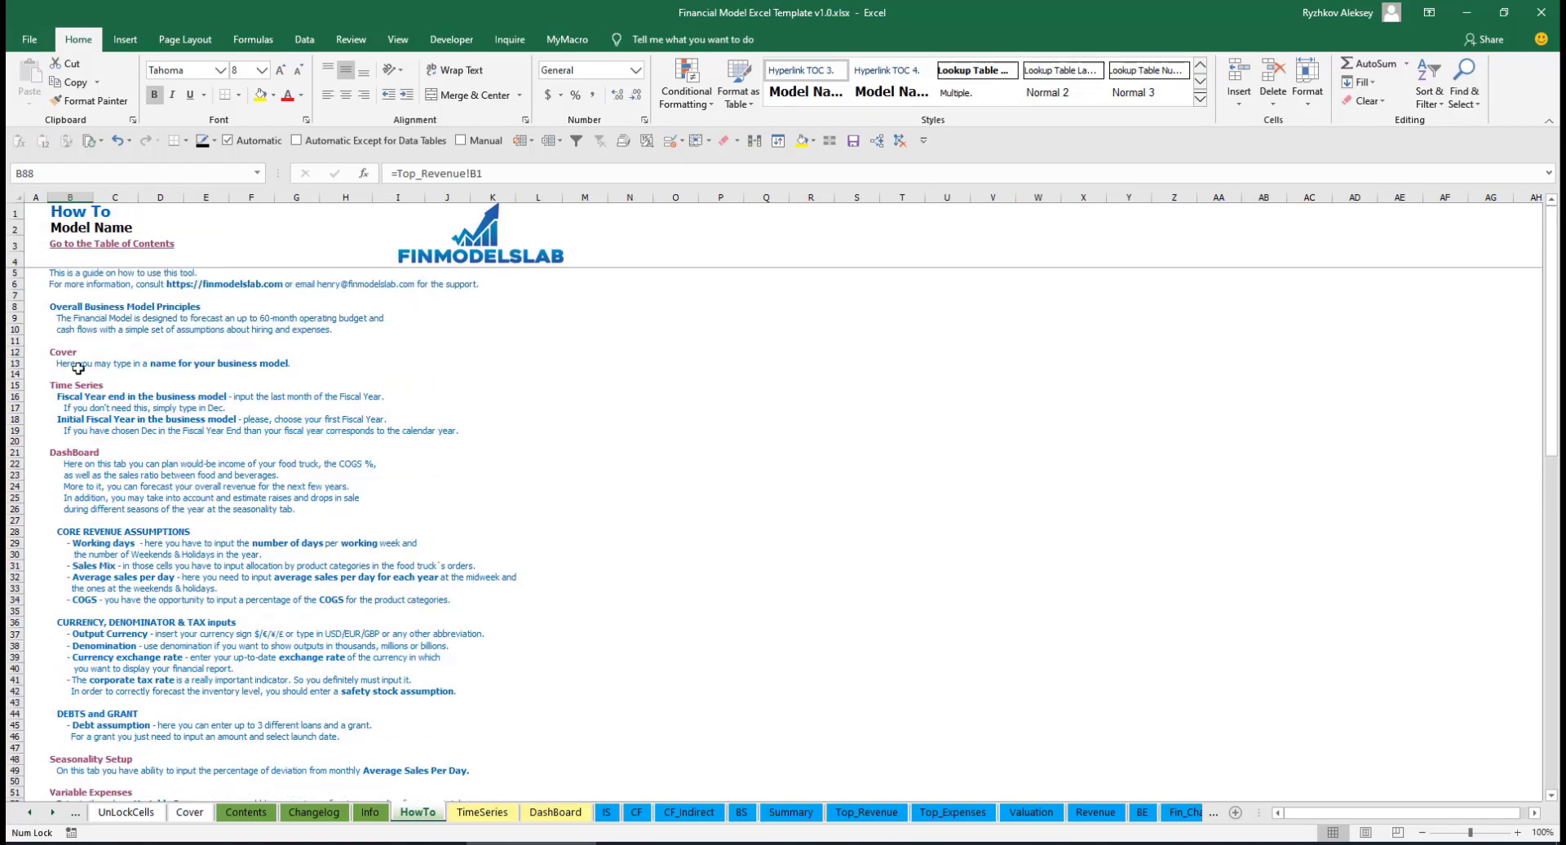
# Step: Scroll through the HowTo guide and follow its link to the Revenue Assumptions sheet
pyautogui.scroll(-3, 88, 543)
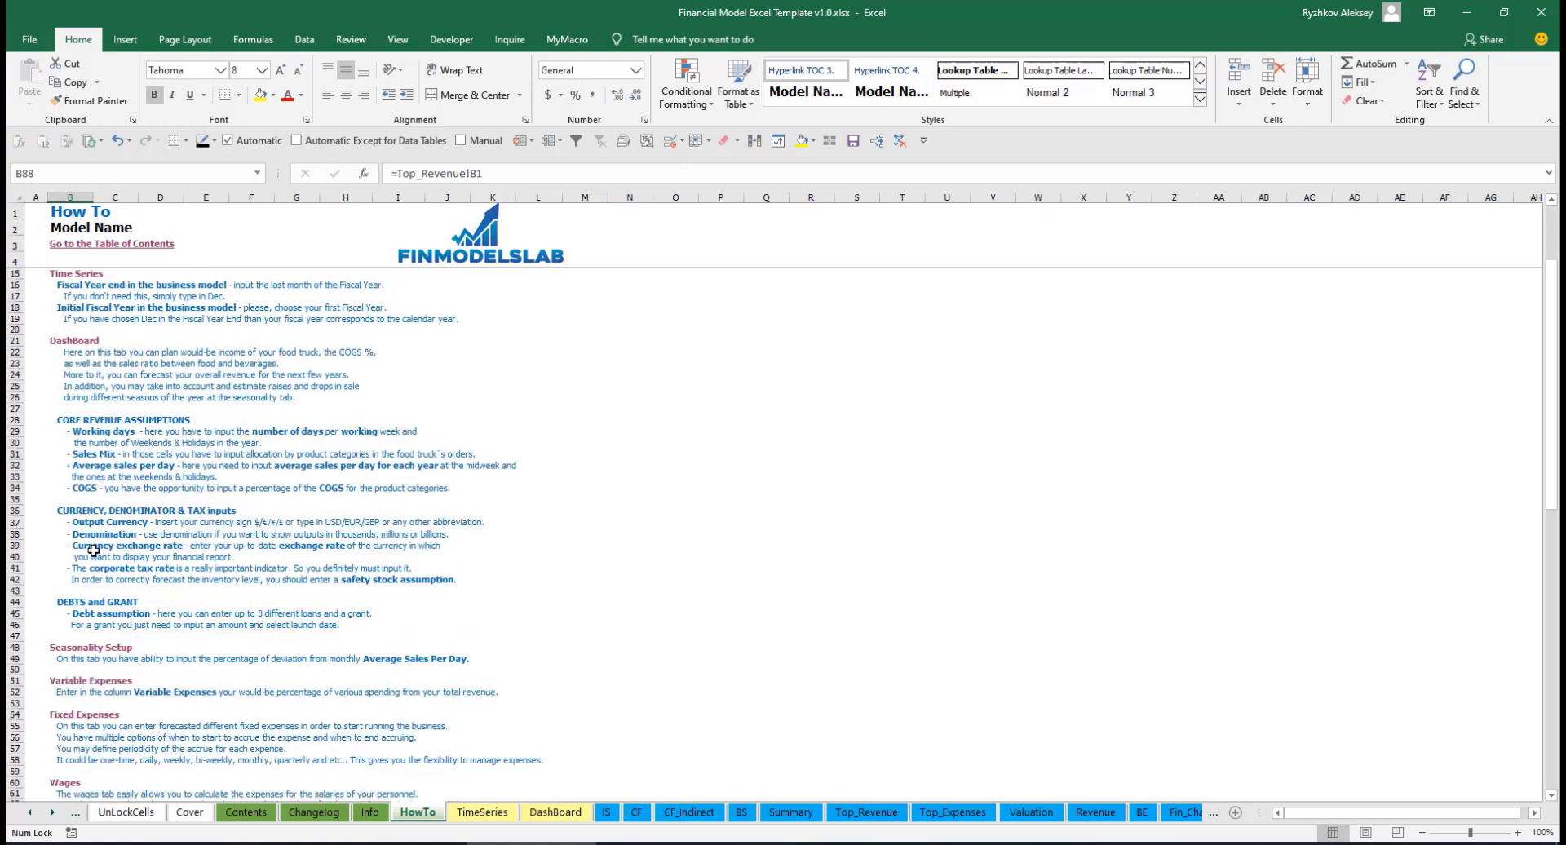
pyautogui.scroll(-3, 97, 590)
pyautogui.scroll(-3, 87, 636)
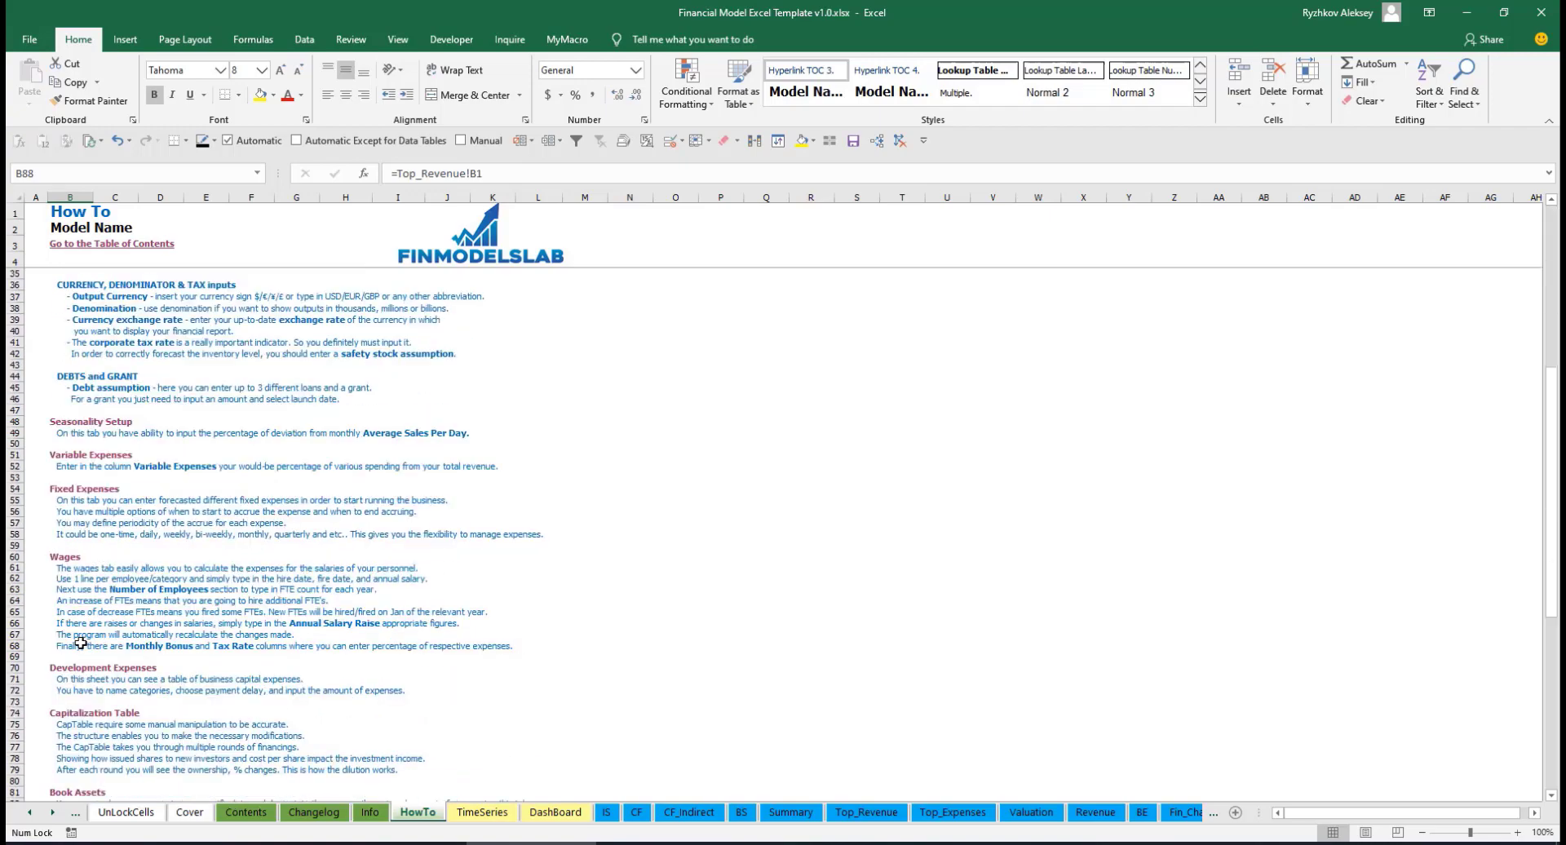
pyautogui.scroll(-3, 81, 640)
pyautogui.scroll(6, 88, 536)
pyautogui.scroll(6, 81, 571)
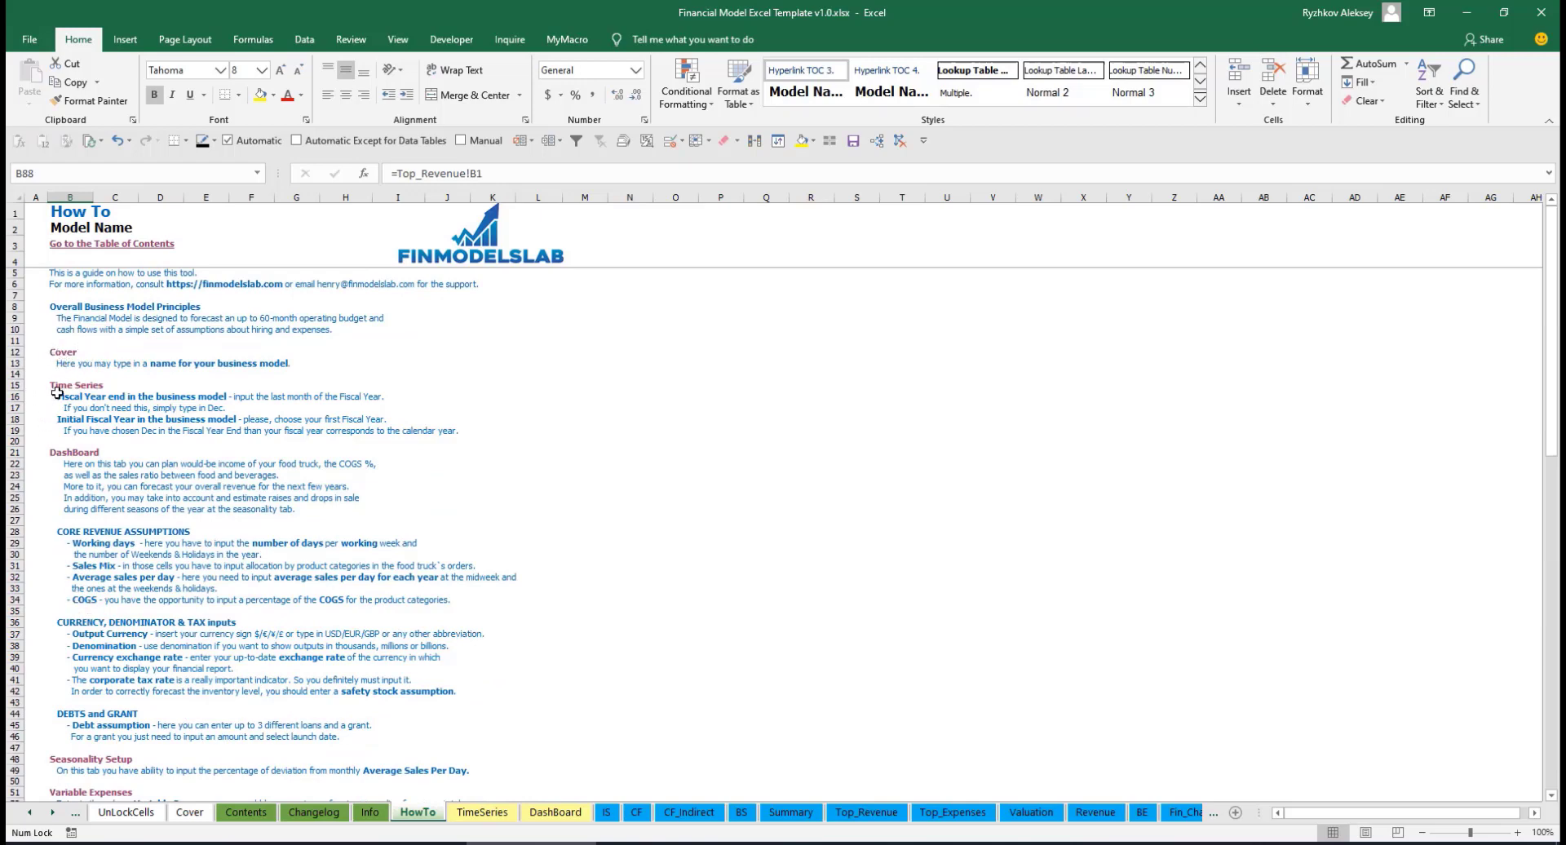
pyautogui.scroll(-3, 73, 499)
pyautogui.scroll(-3, 82, 514)
pyautogui.scroll(-3, 96, 534)
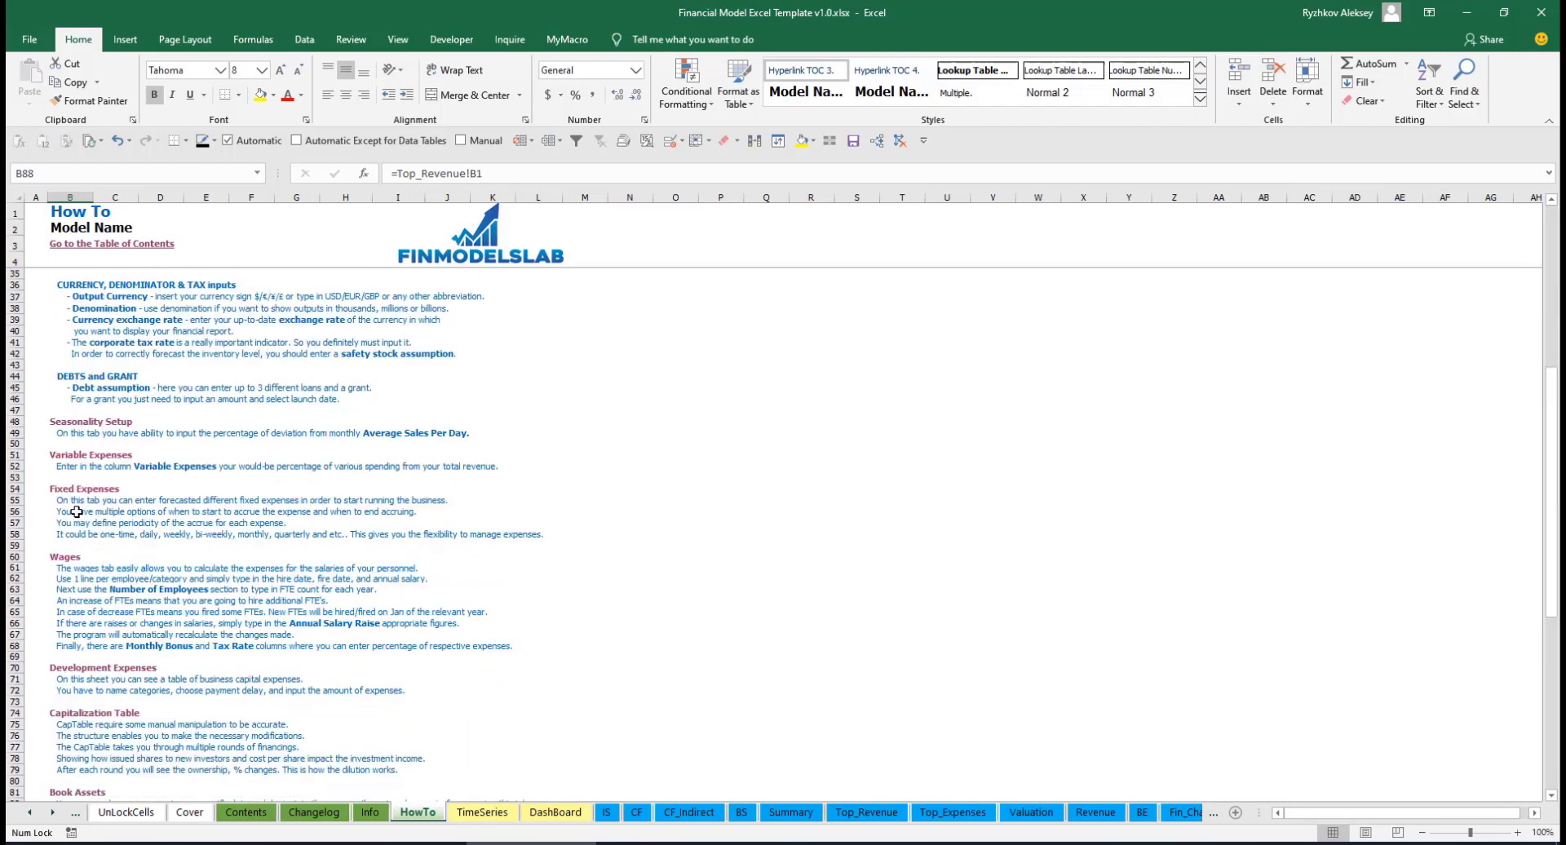
pyautogui.scroll(-3, 77, 462)
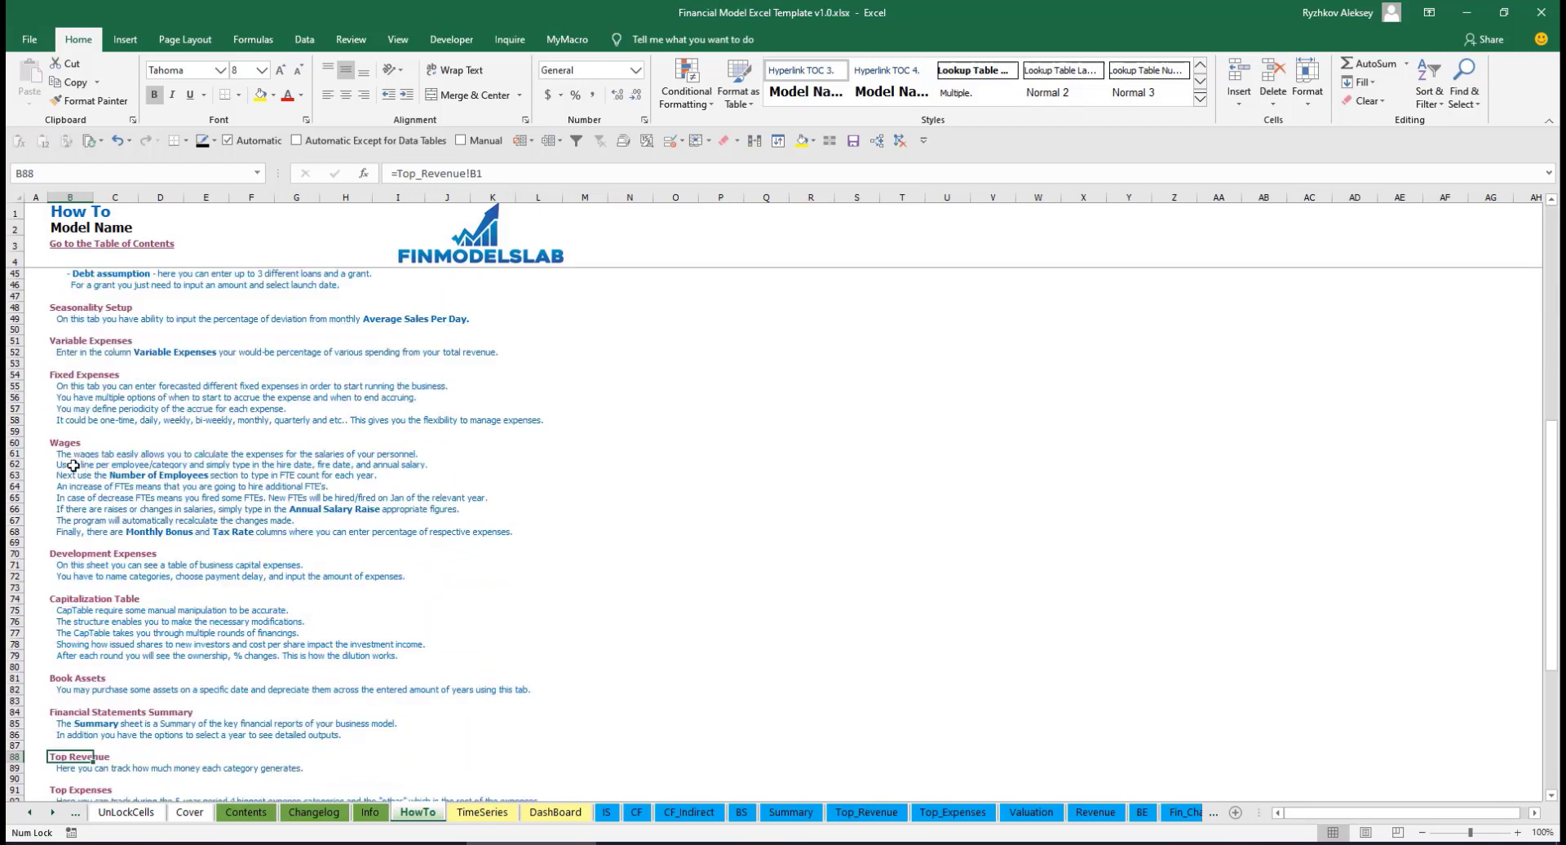
pyautogui.click(62, 681)
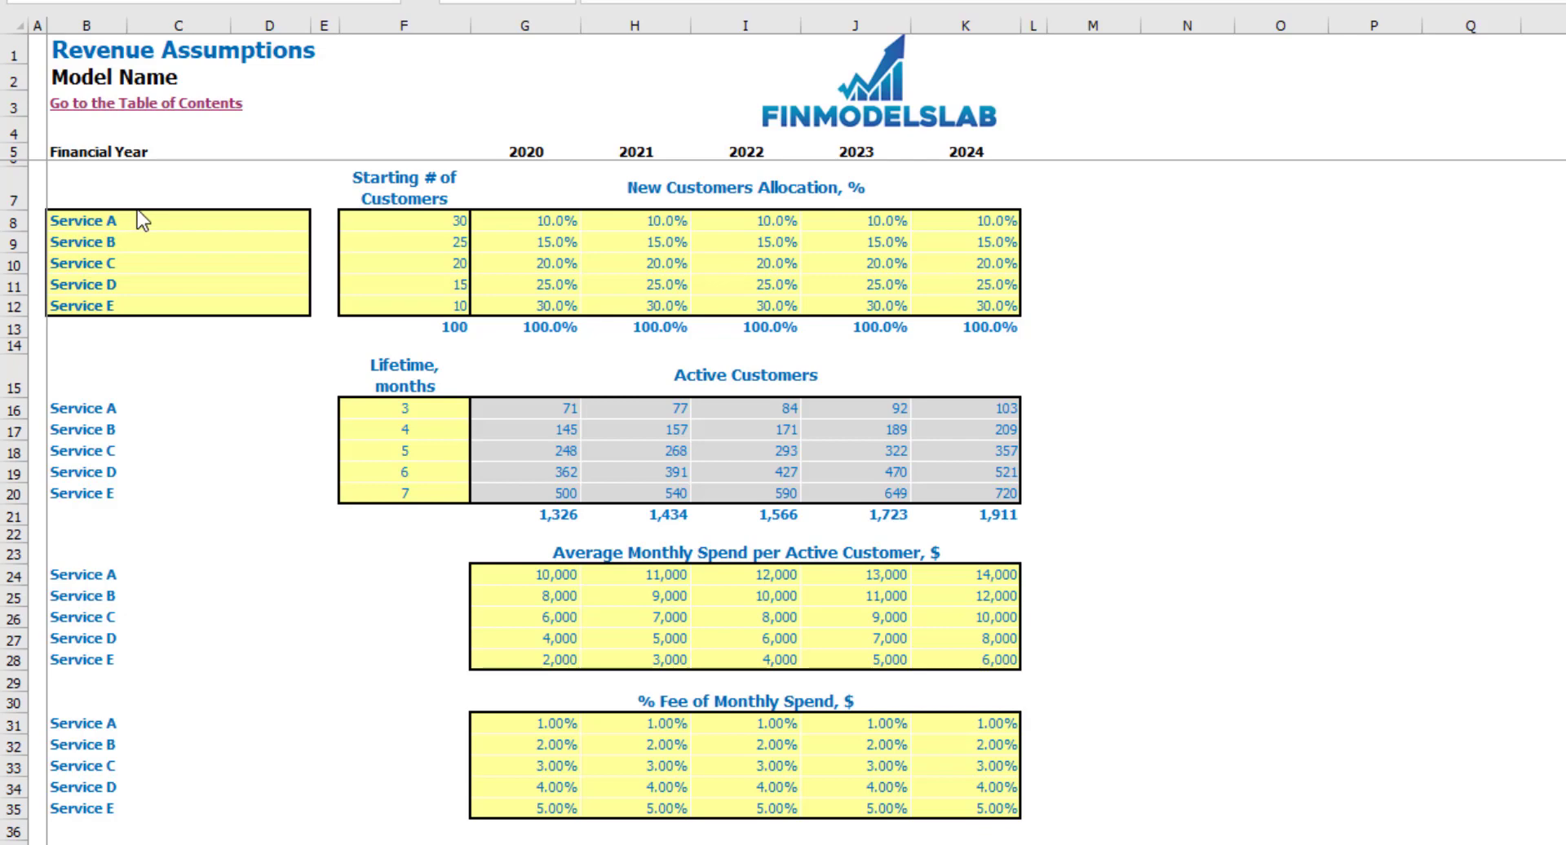
pyautogui.moveTo(147, 221); pyautogui.dragTo(148, 299)
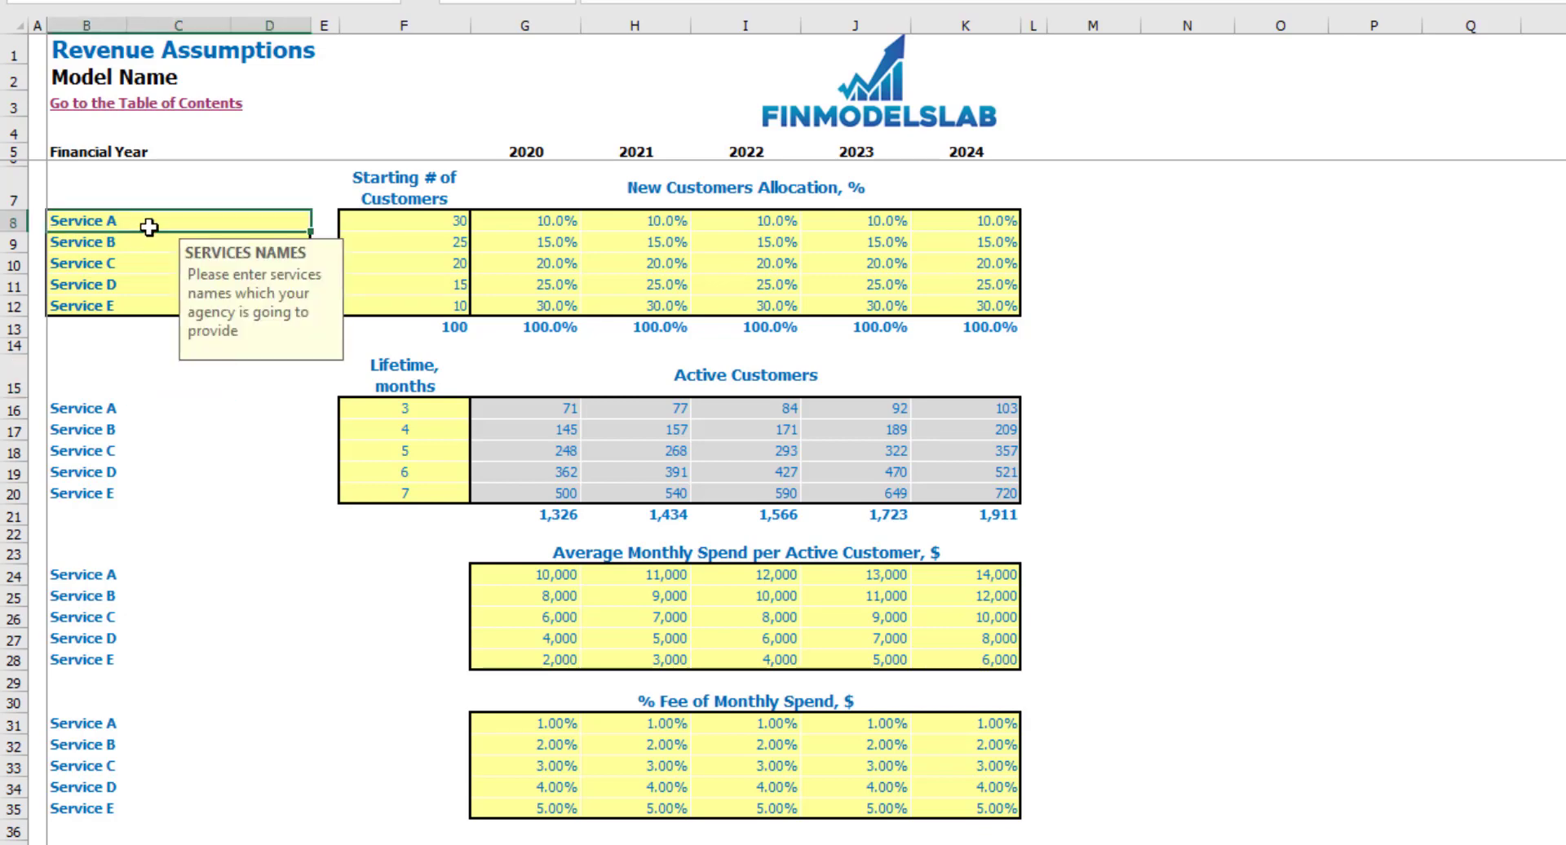
pyautogui.click(94, 328)
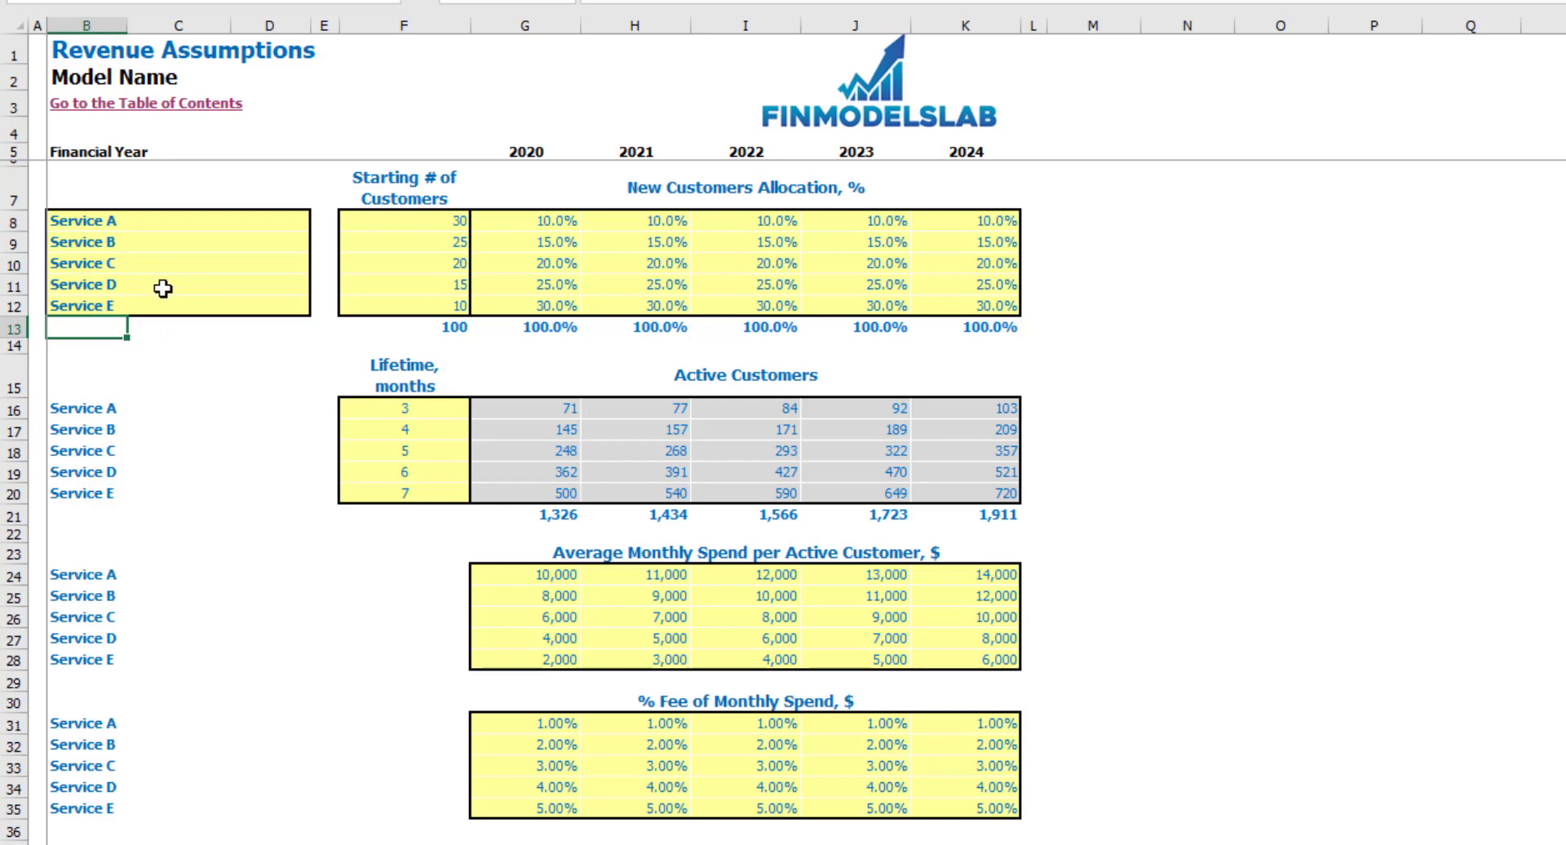
pyautogui.click(118, 226)
pyautogui.write('Of')
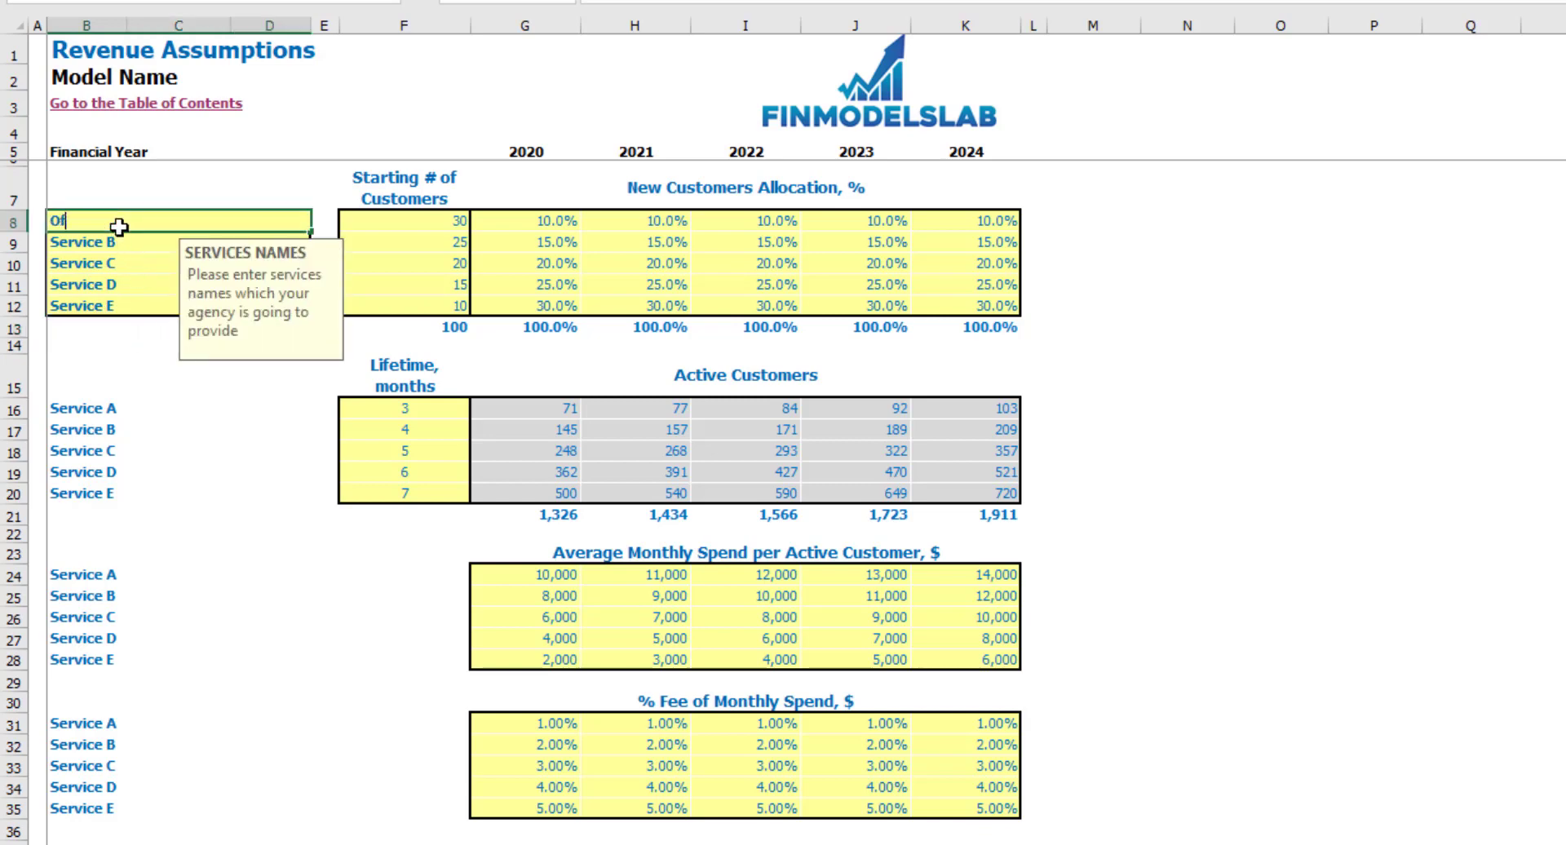
pyautogui.write('fering 1')
pyautogui.press('Return')
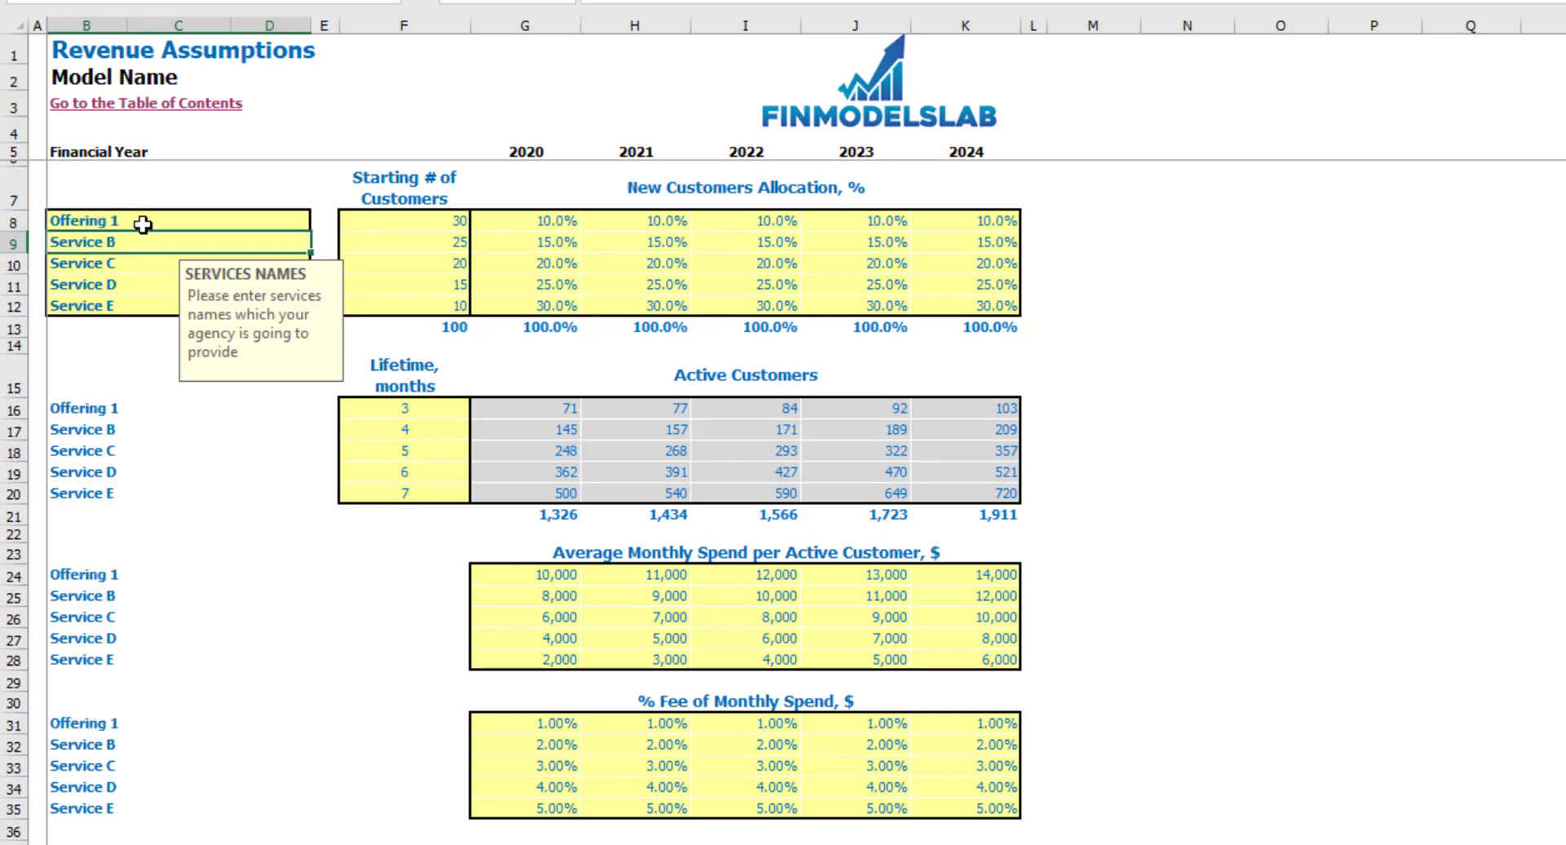
pyautogui.hotkey('ctrl', 'z')
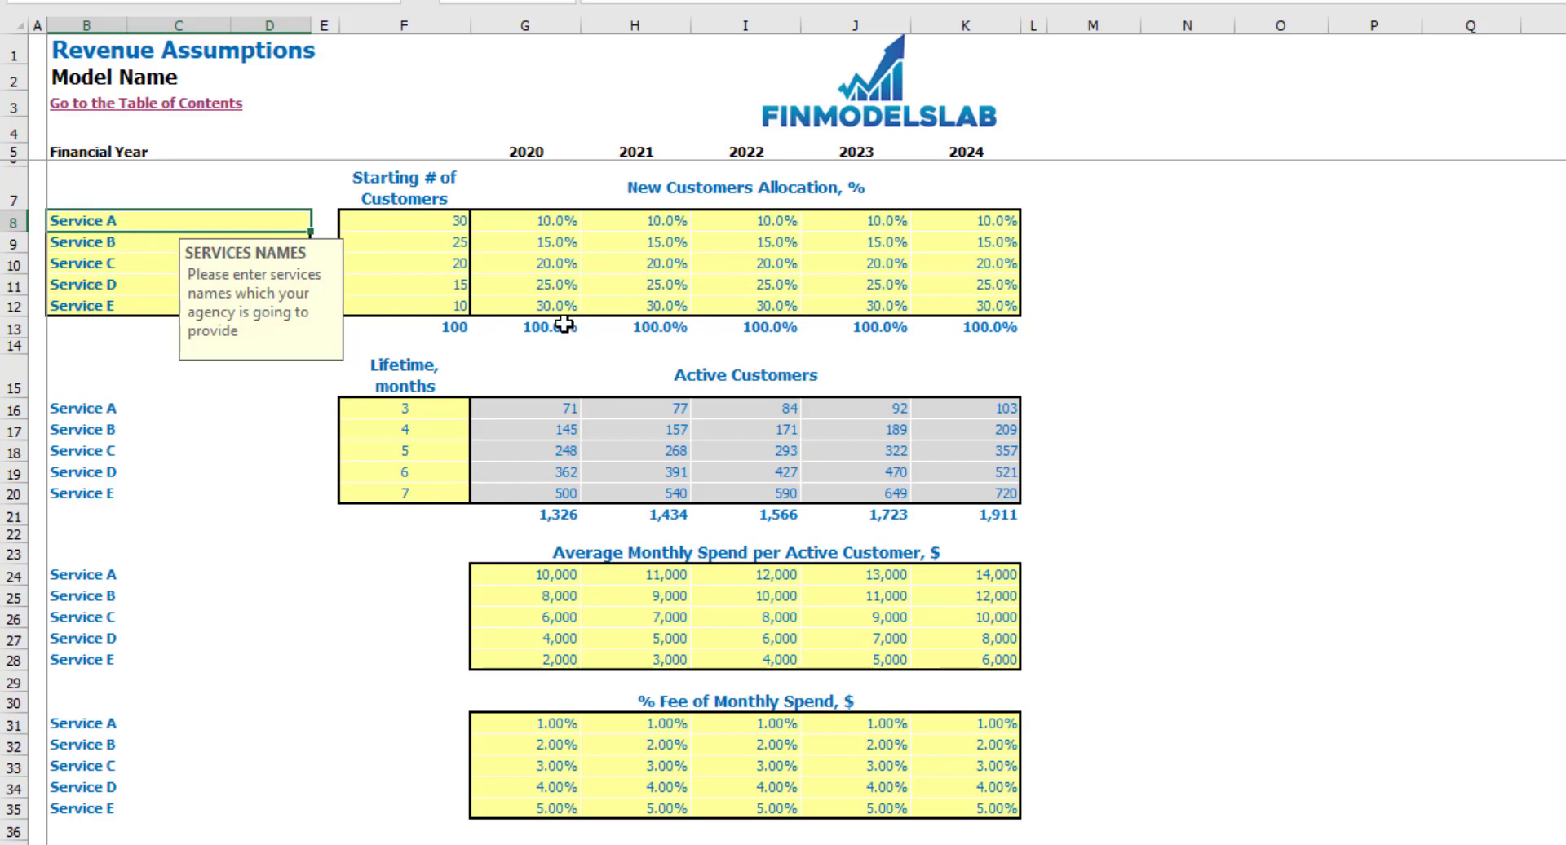
pyautogui.moveTo(106, 282); pyautogui.dragTo(145, 300)
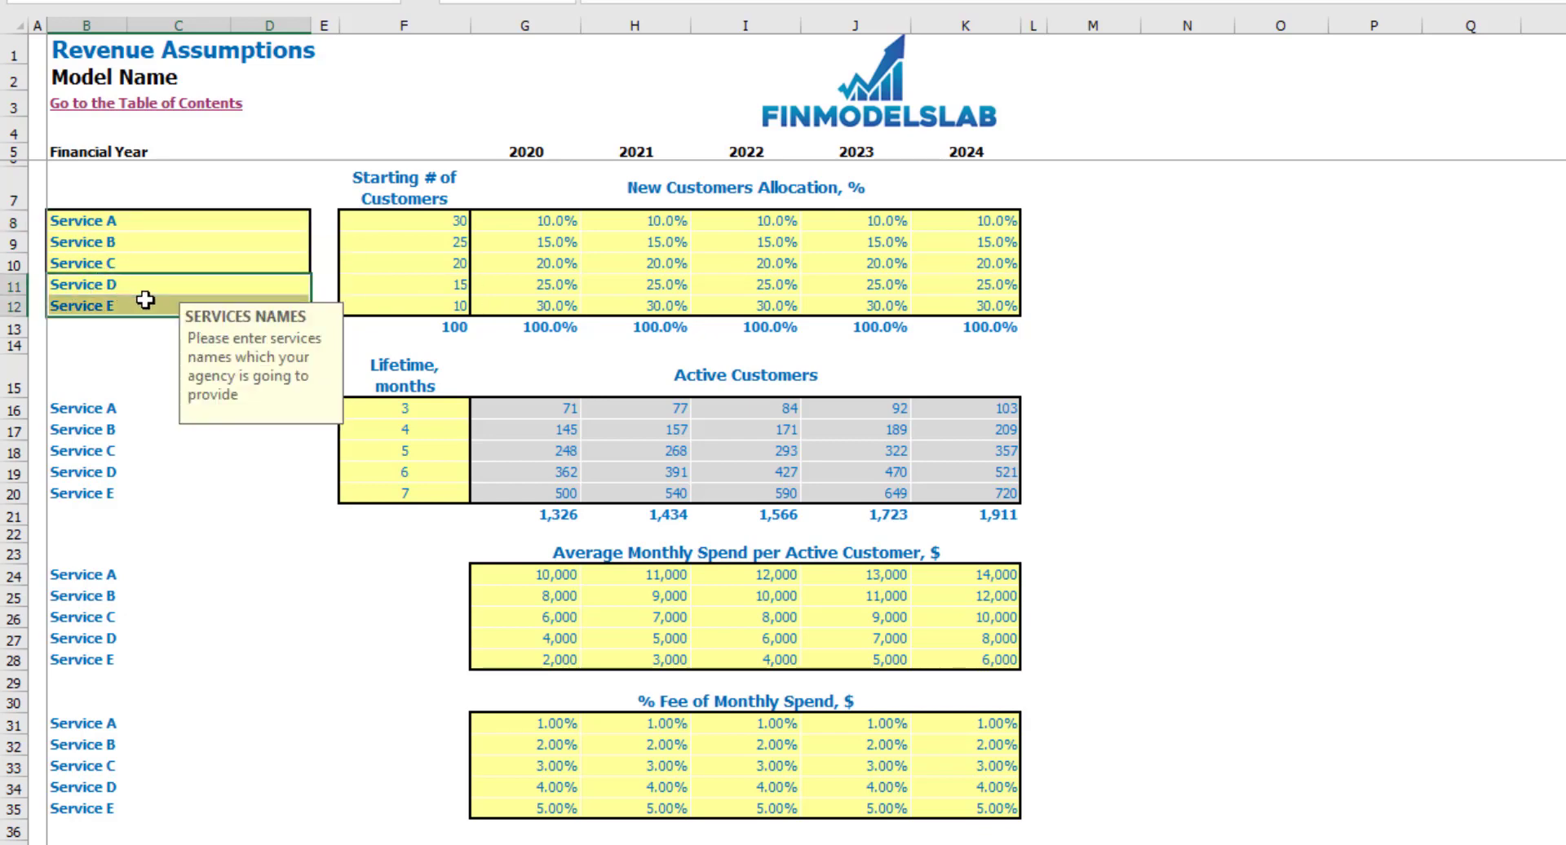
pyautogui.keyDown('ctrl'); pyautogui.moveTo(377, 285); pyautogui.dragTo(974, 308); pyautogui.keyUp('ctrl')
pyautogui.press('Delete')
pyautogui.click(1220, 343)
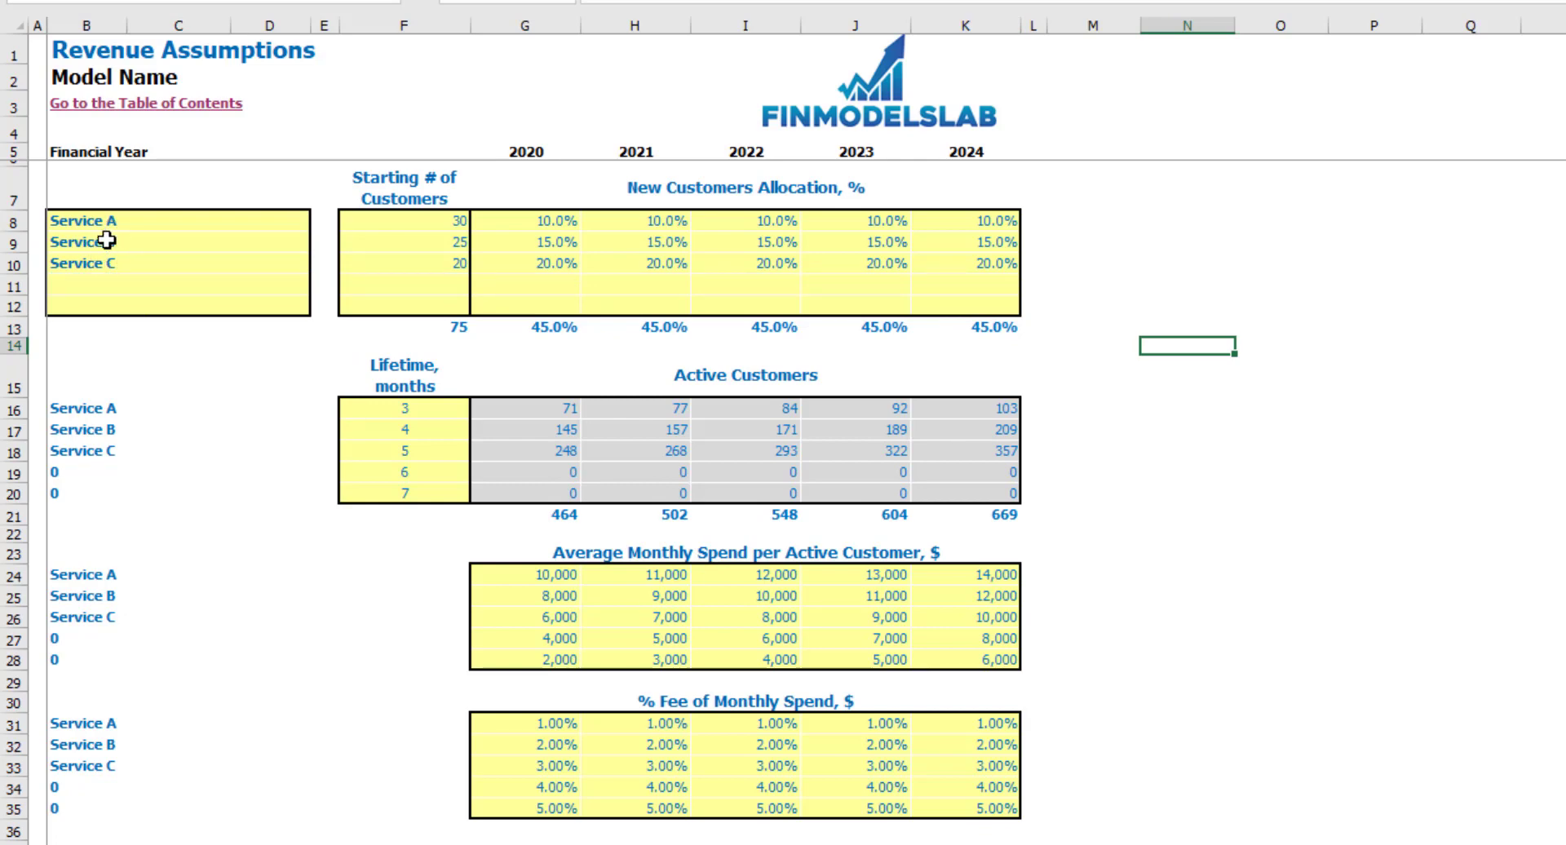
pyautogui.hotkey('ctrl', 'z')
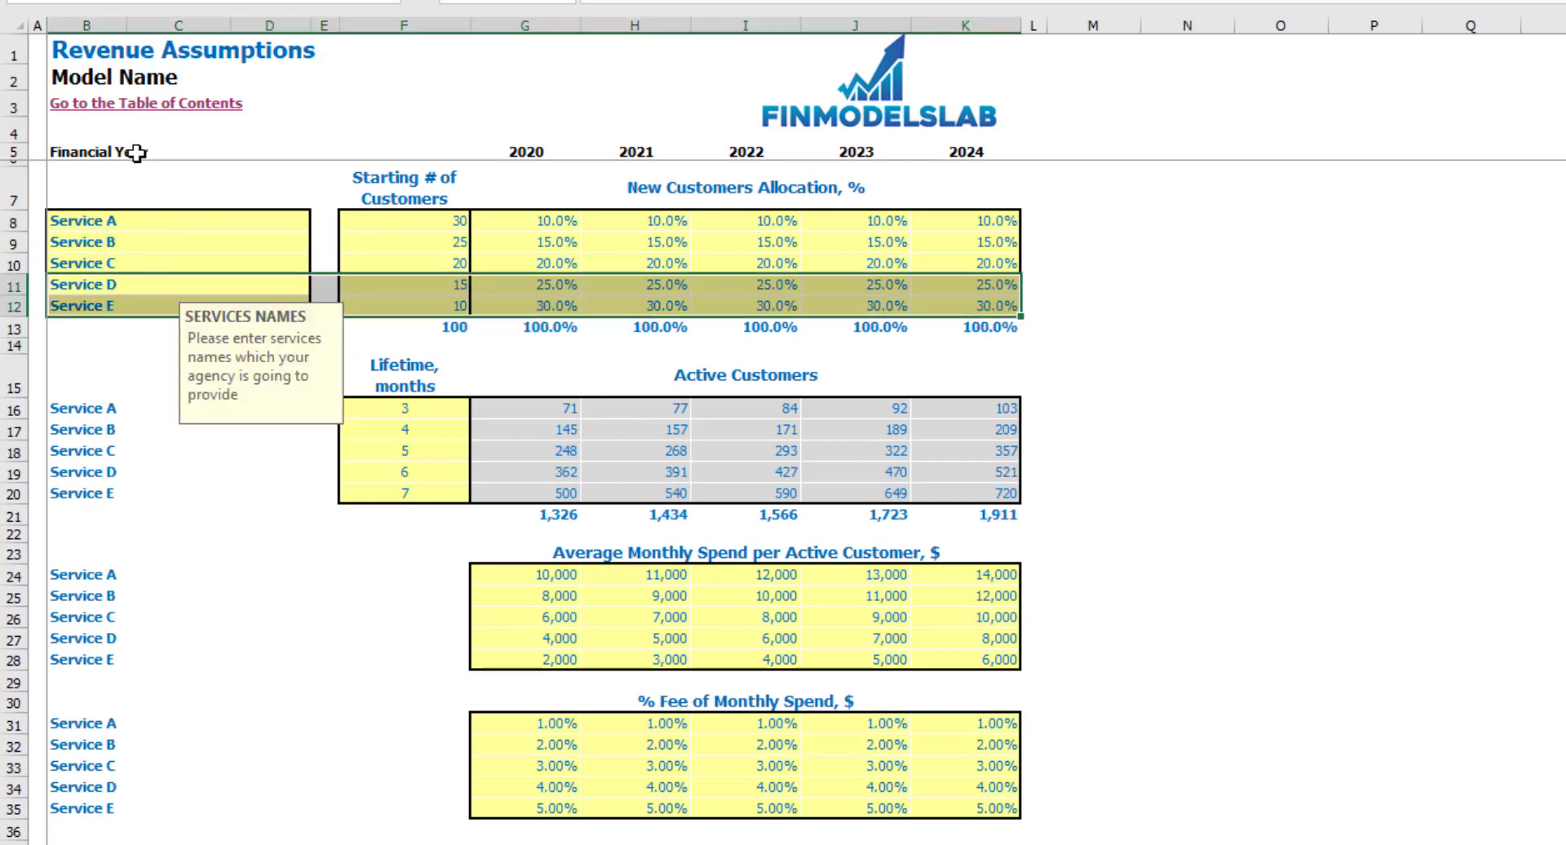
pyautogui.click(139, 190)
pyautogui.moveTo(118, 224); pyautogui.dragTo(105, 304)
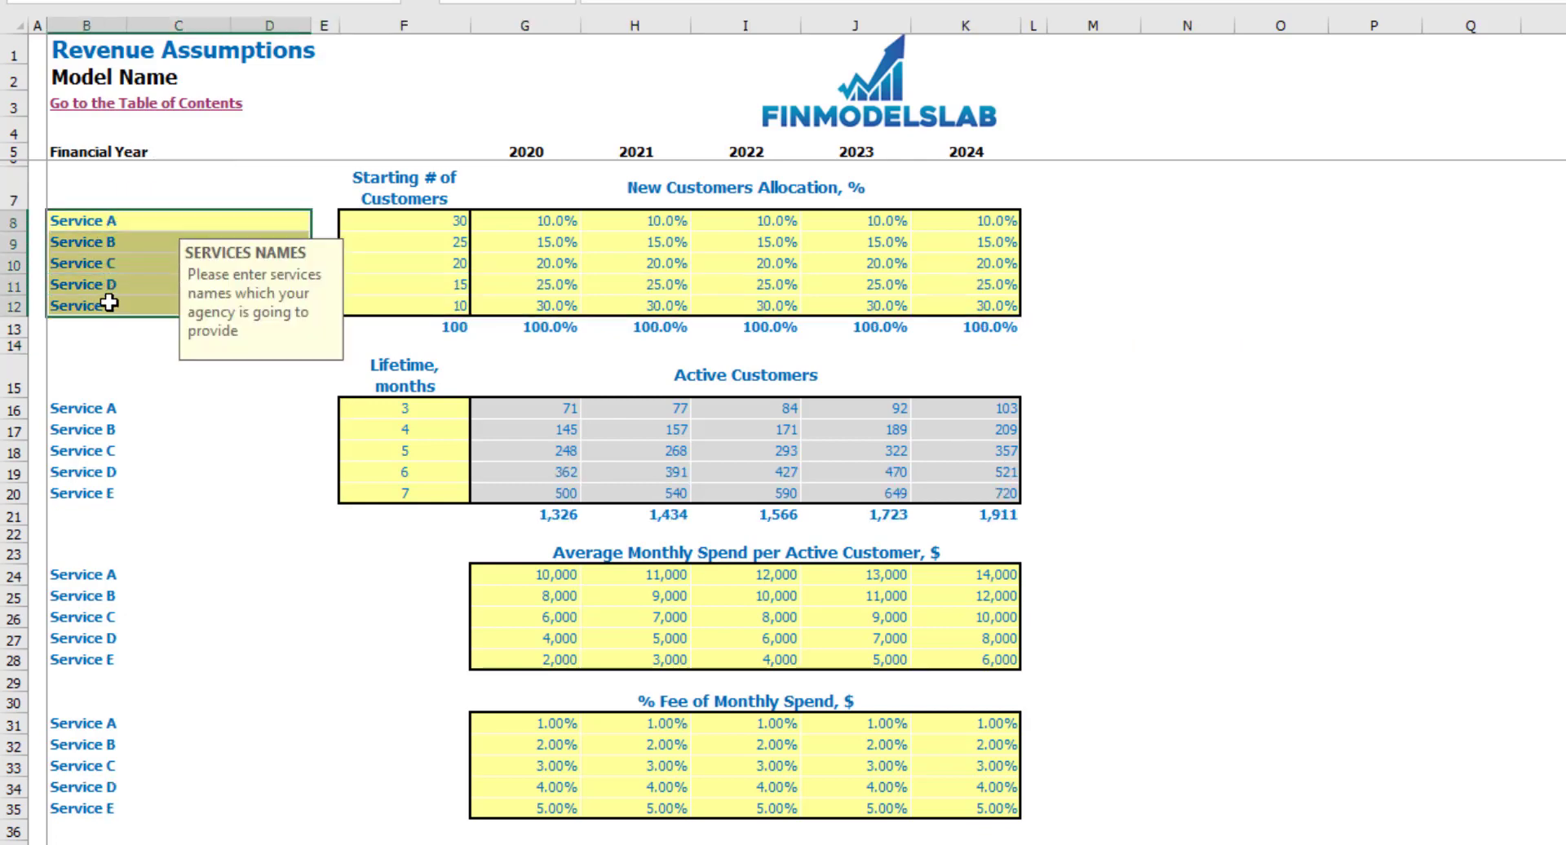
pyautogui.click(217, 204)
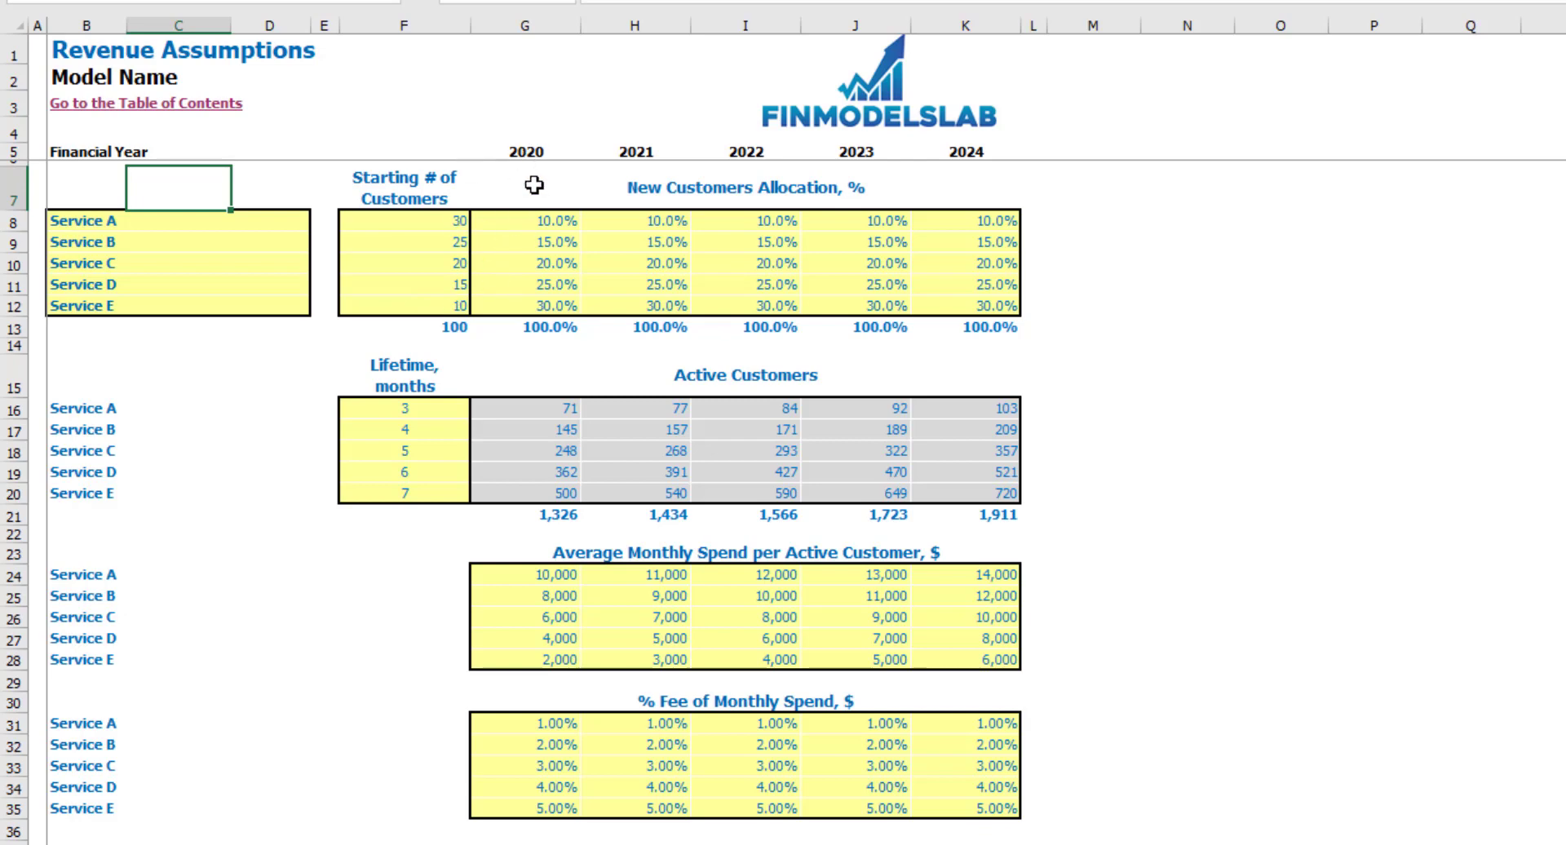
# Step: Enter starting customers of 50, 60 and 70 for Services A–C
pyautogui.click(449, 224)
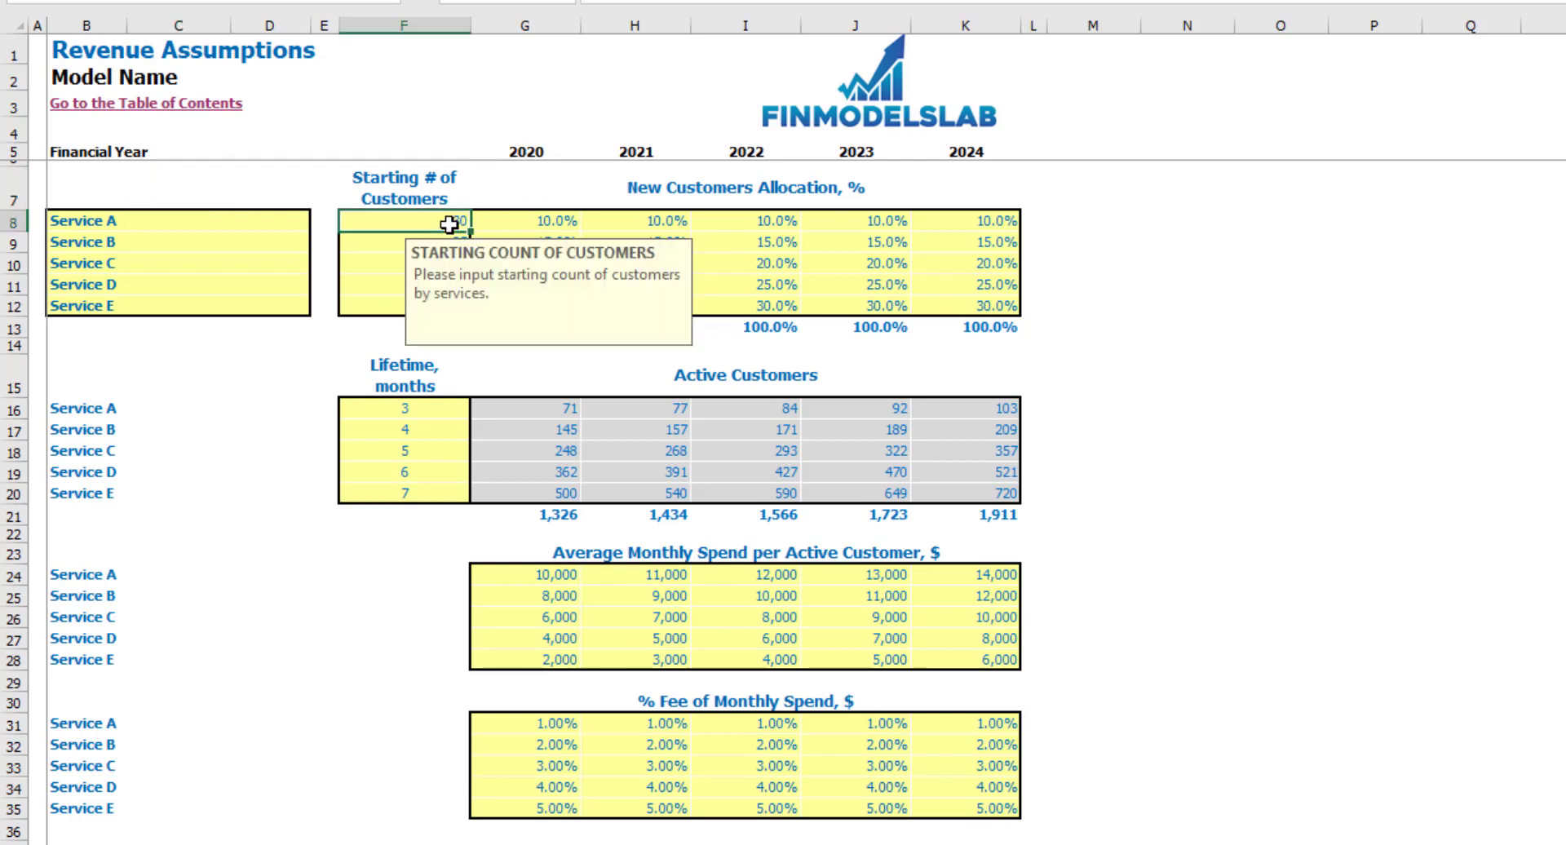
pyautogui.press('Down')
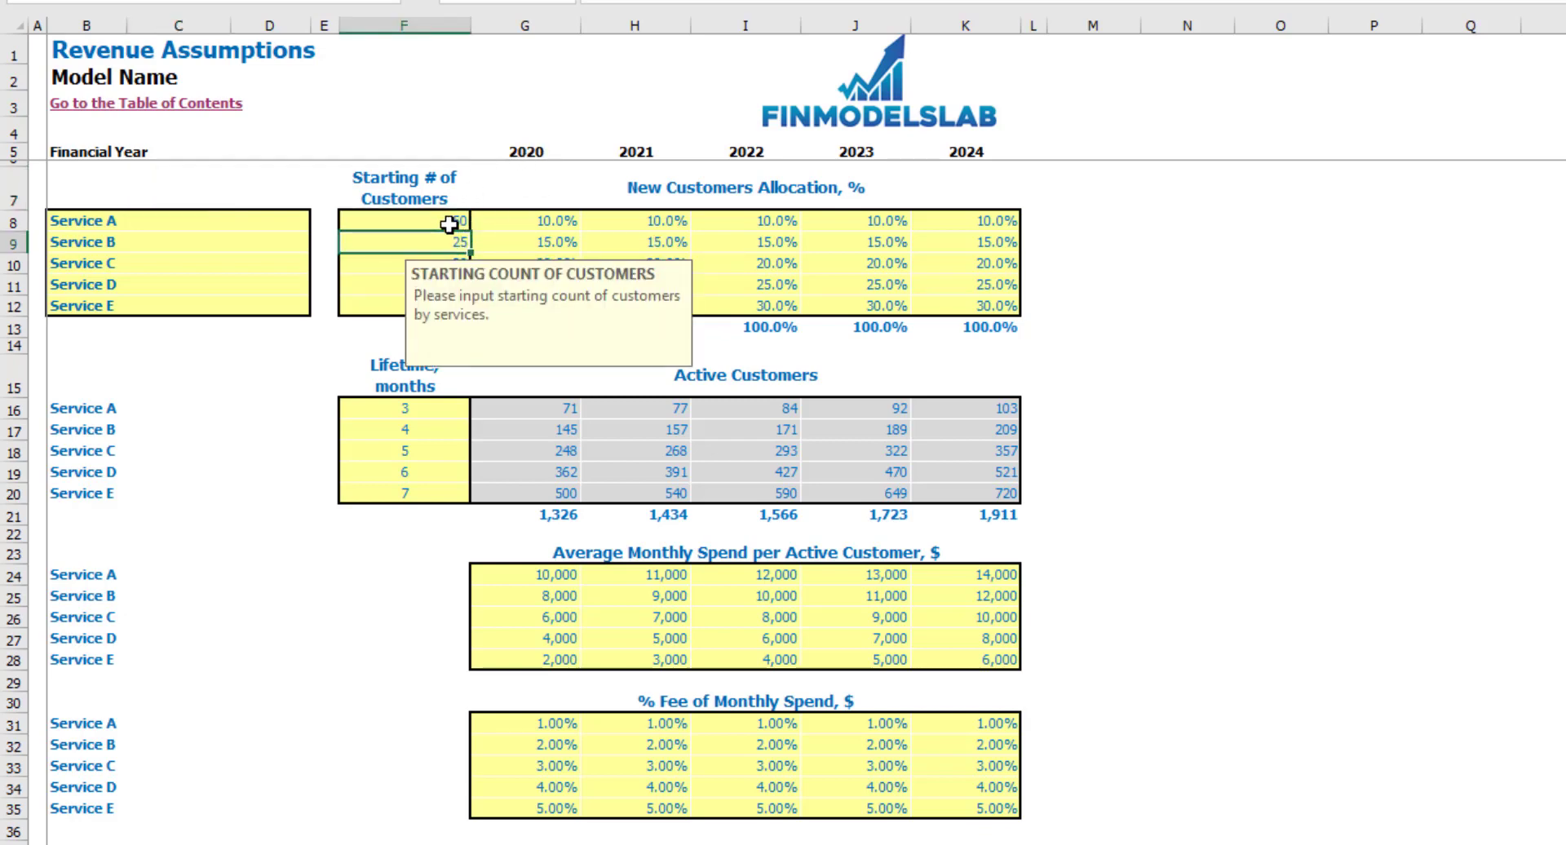
pyautogui.write('60')
pyautogui.press('Return')
pyautogui.write('70')
pyautogui.press('Return')
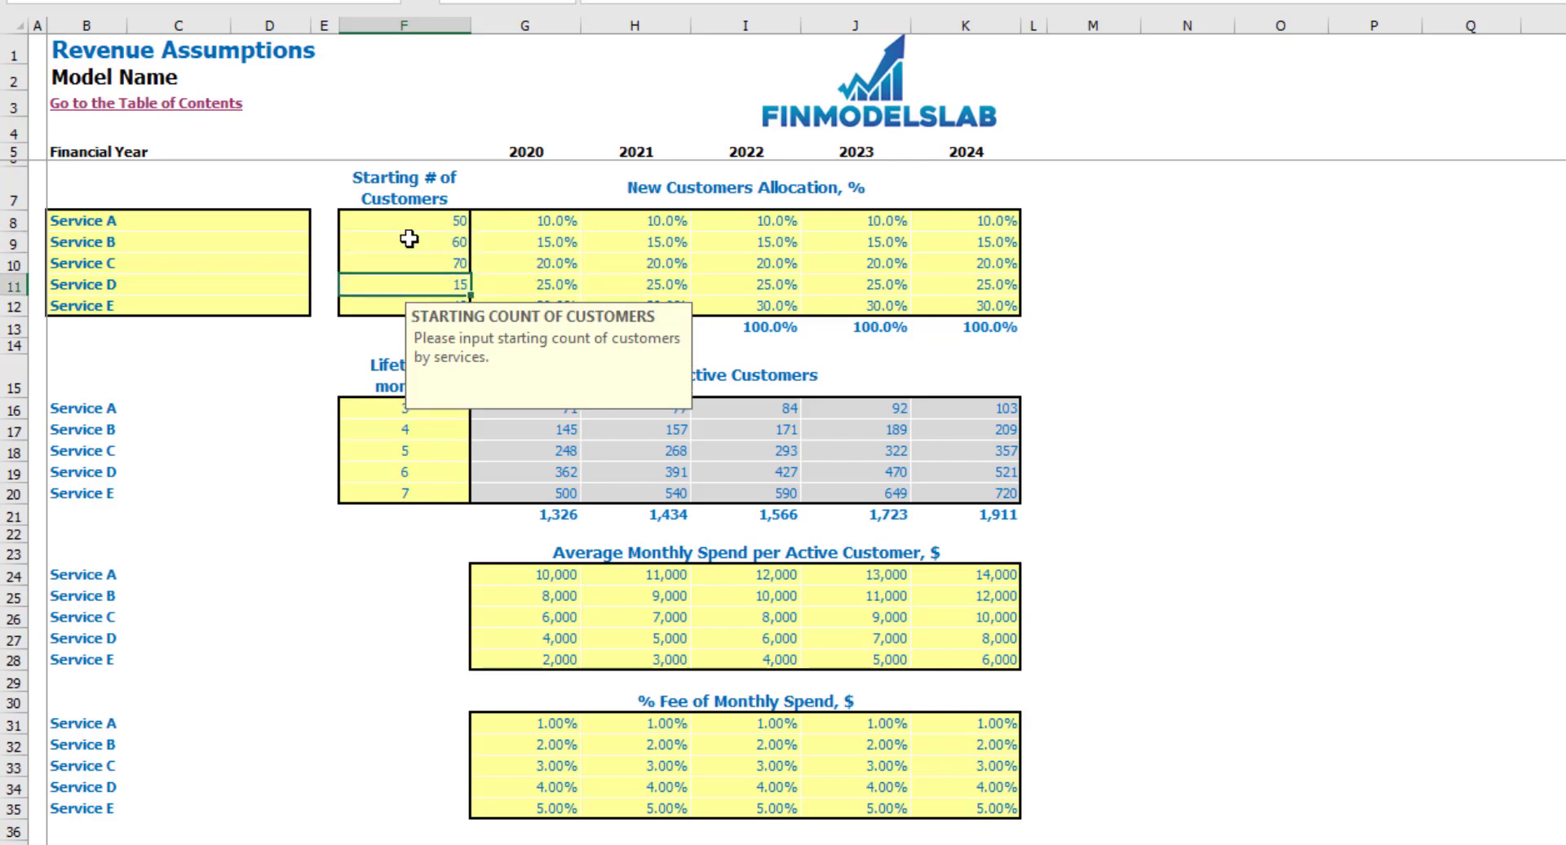
pyautogui.click(315, 339)
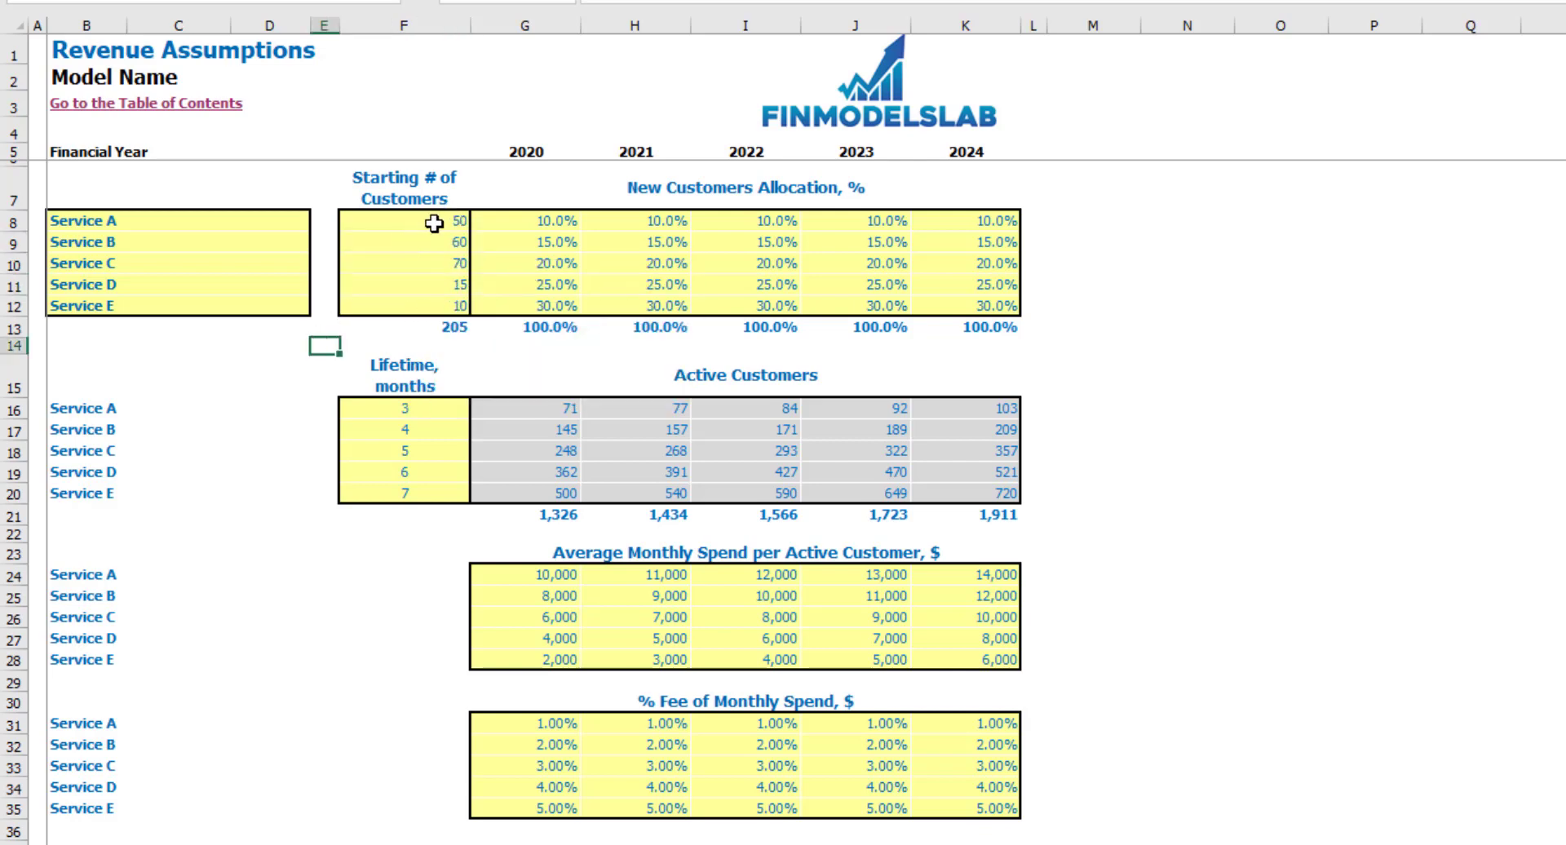
# Step: Clear all five starting customer counts and confirm the total reads 0
pyautogui.moveTo(400, 222); pyautogui.dragTo(390, 301)
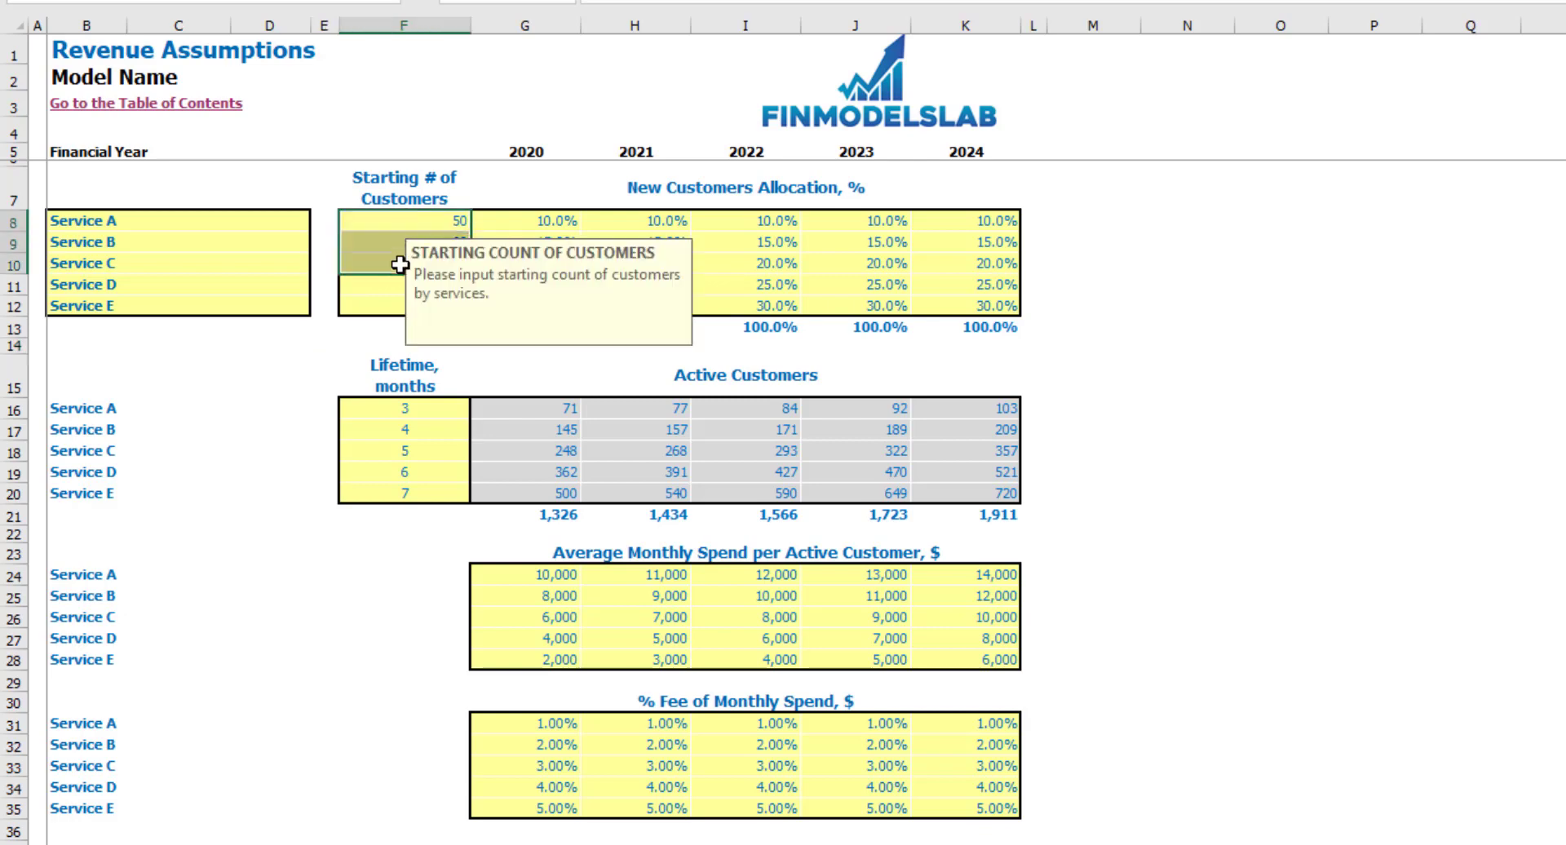
pyautogui.press('Delete')
pyautogui.click(1305, 287)
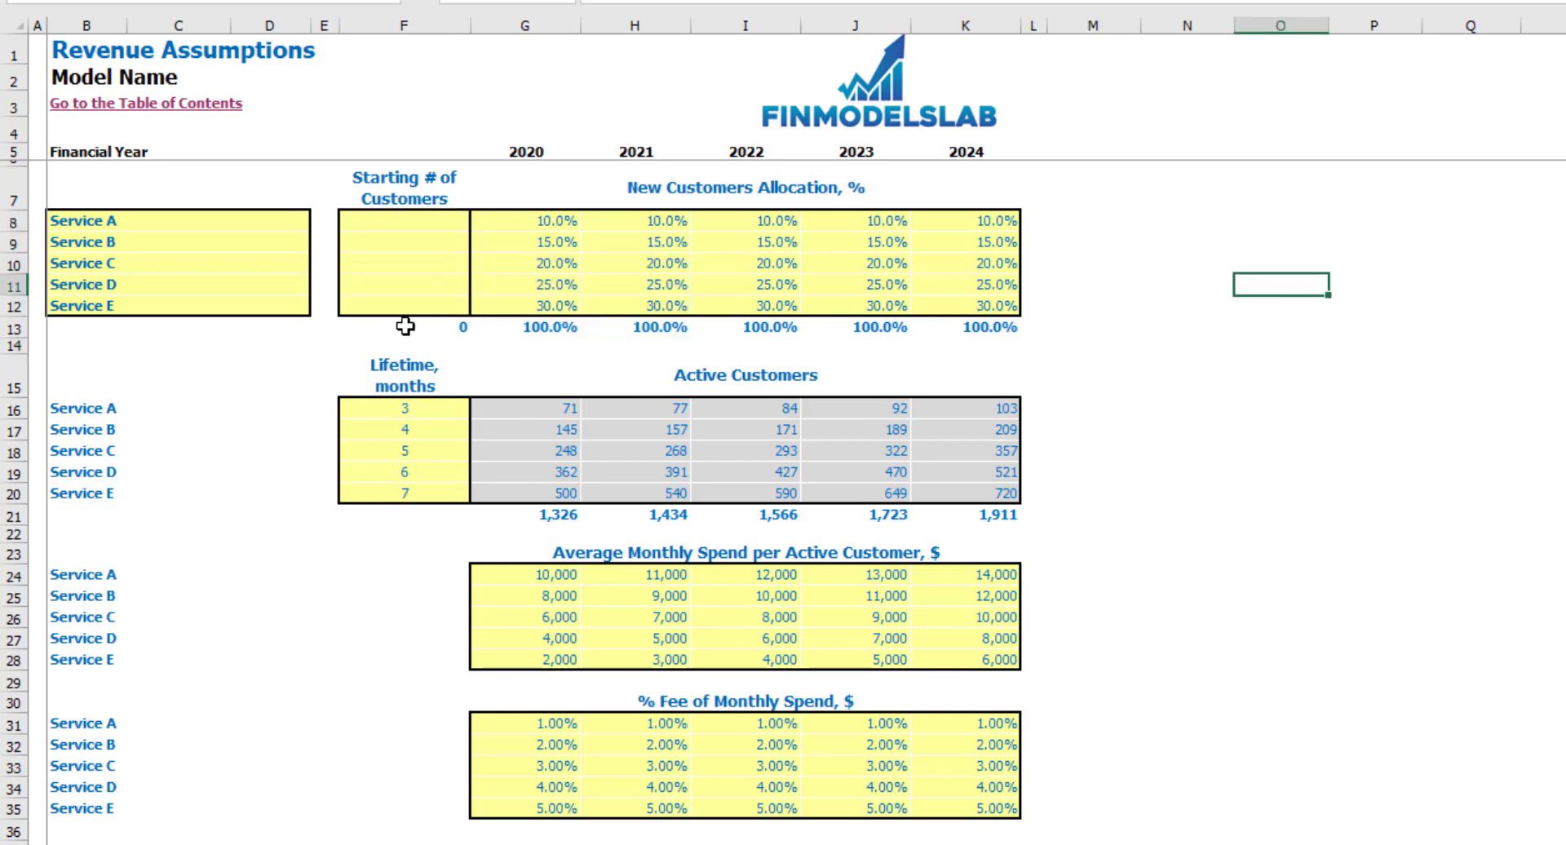
pyautogui.click(402, 328)
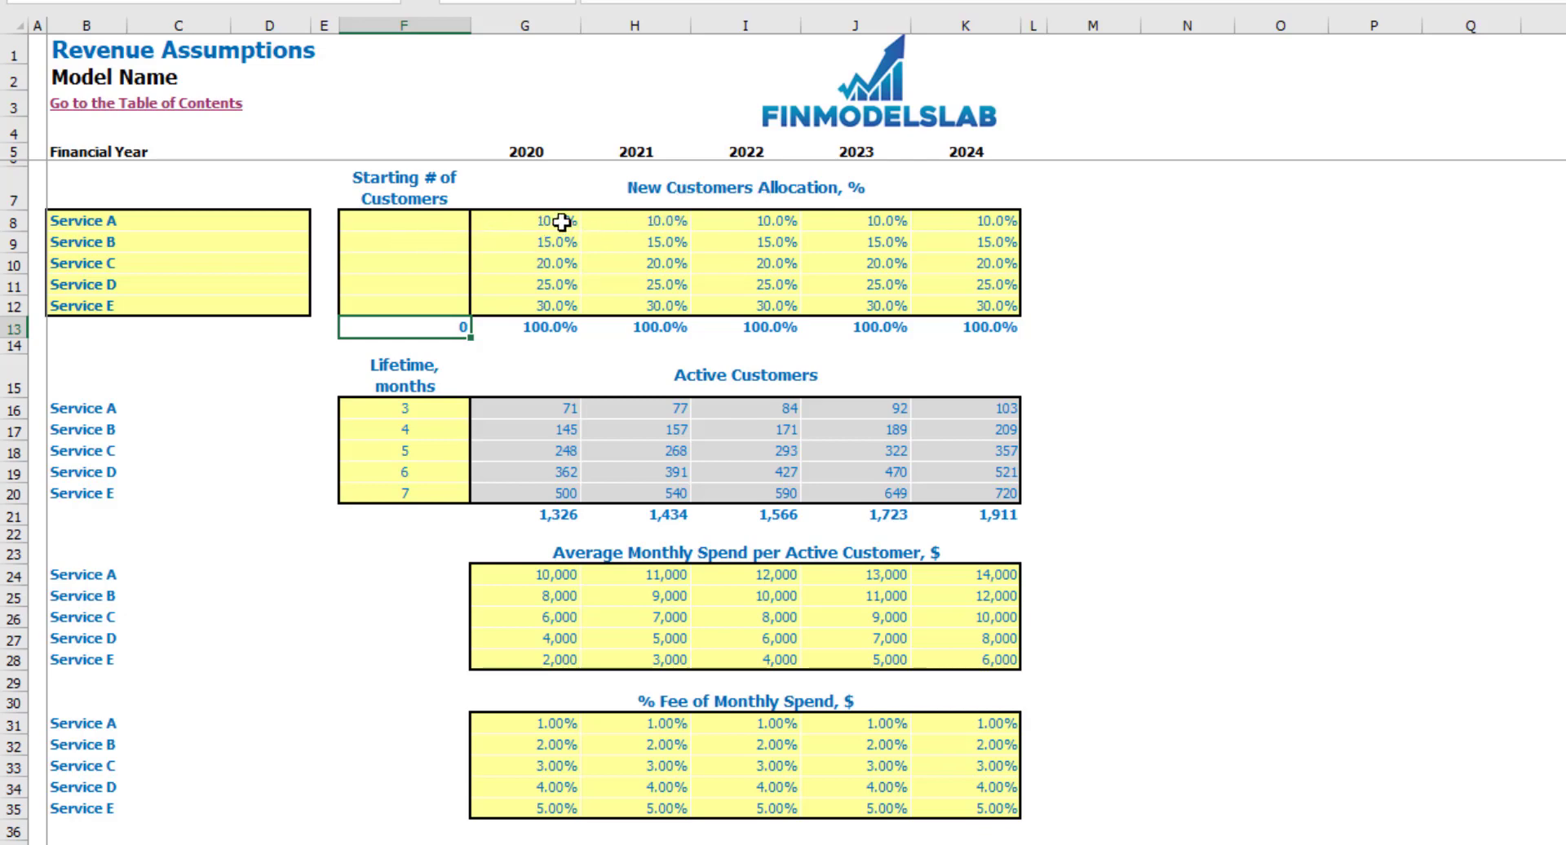
# Step: Set Service A's new-customer allocation to 15% in 2021 and 20% in 2022
pyautogui.click(551, 219)
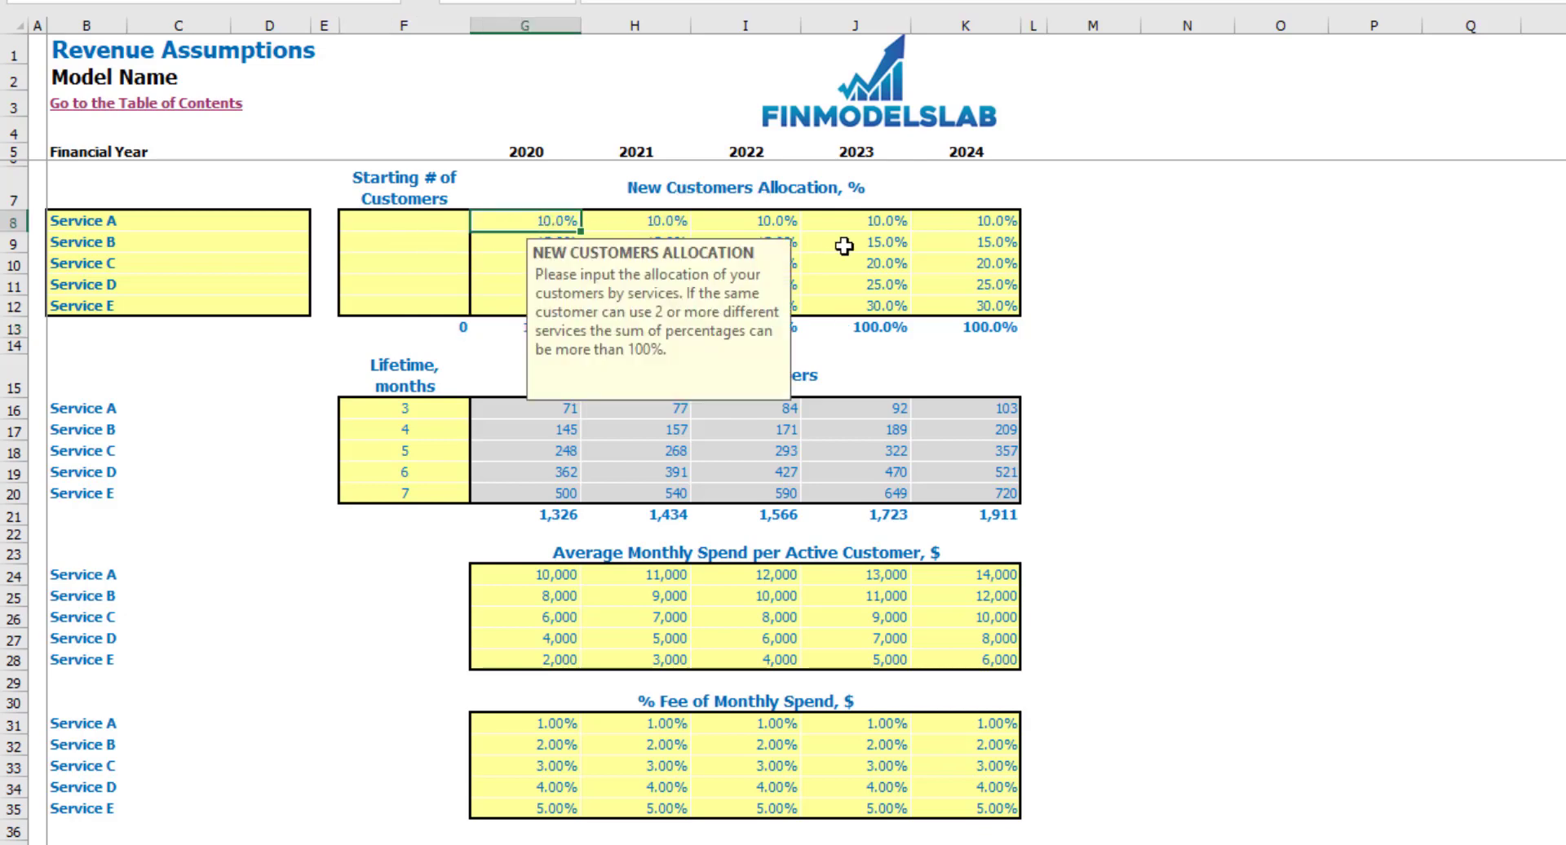
pyautogui.press('Right')
pyautogui.press('Left')
pyautogui.press('Right')
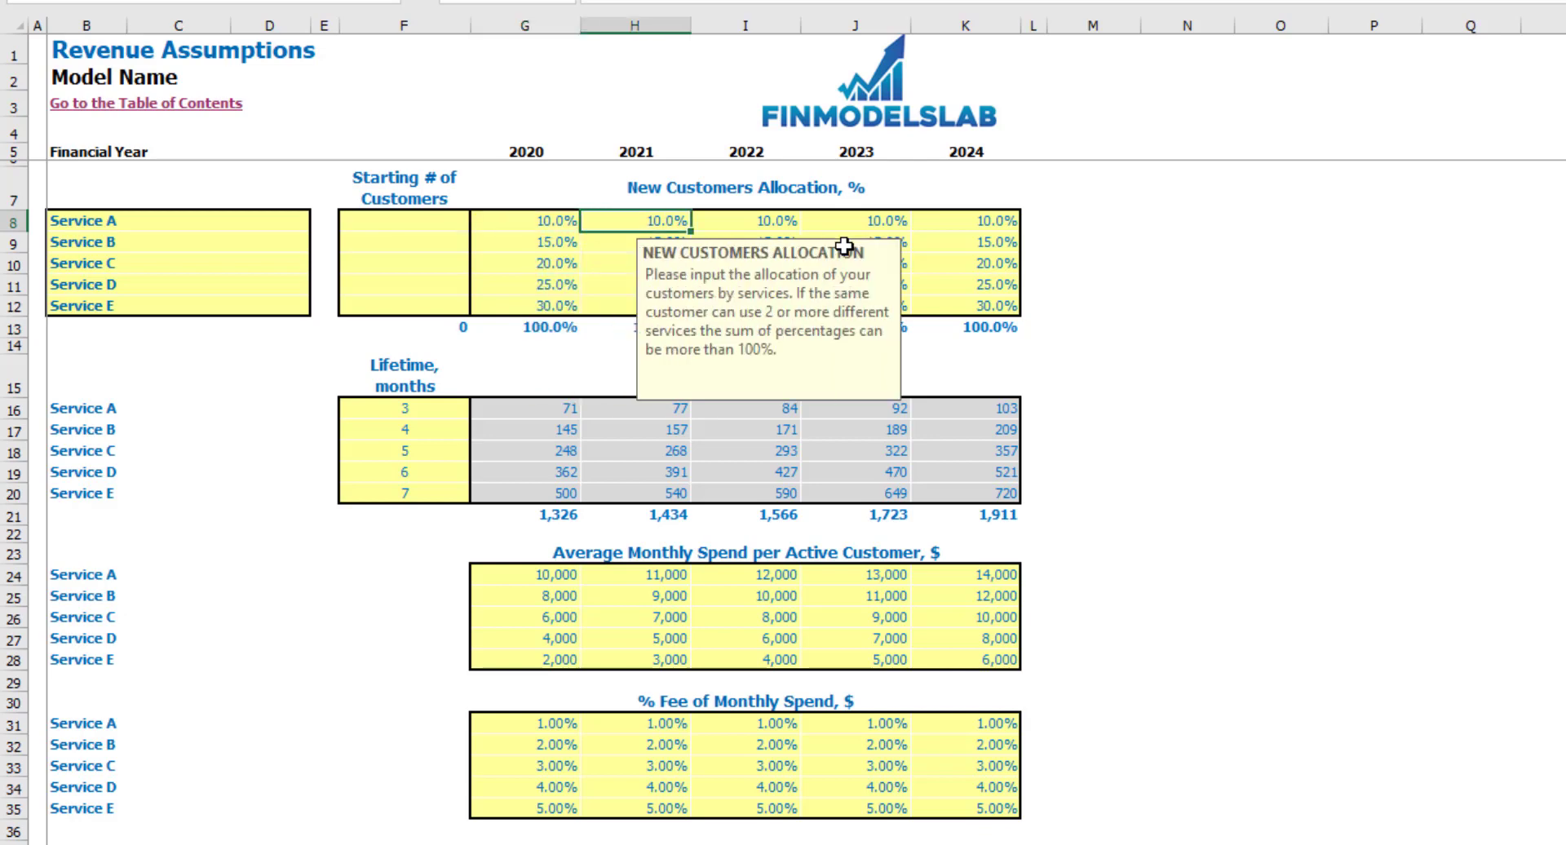
pyautogui.press('Tab')
pyautogui.write('20')
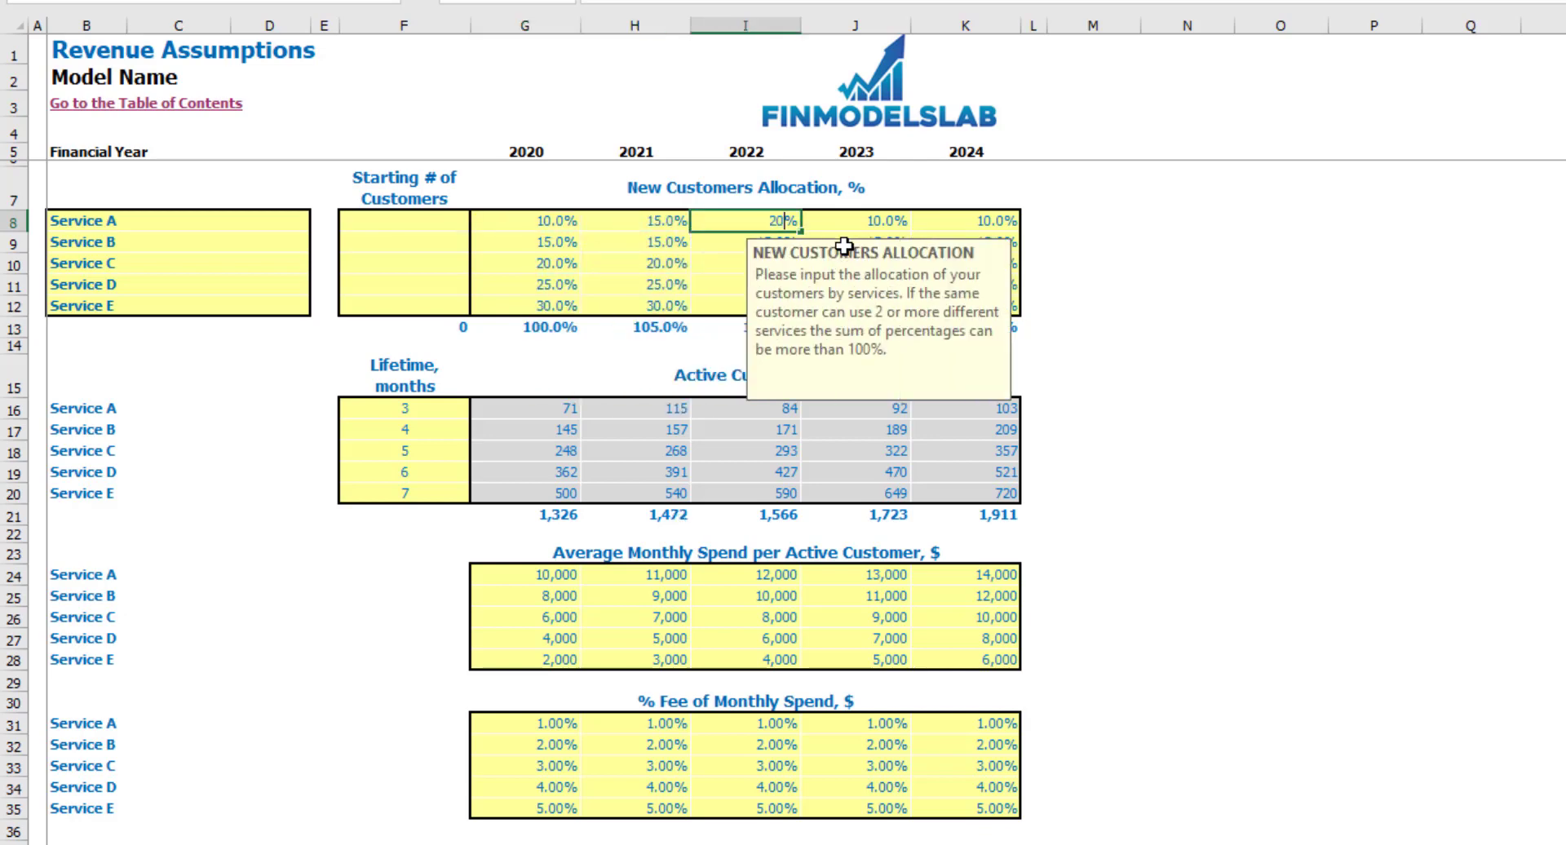
pyautogui.press('Return')
pyautogui.click(1540, 285)
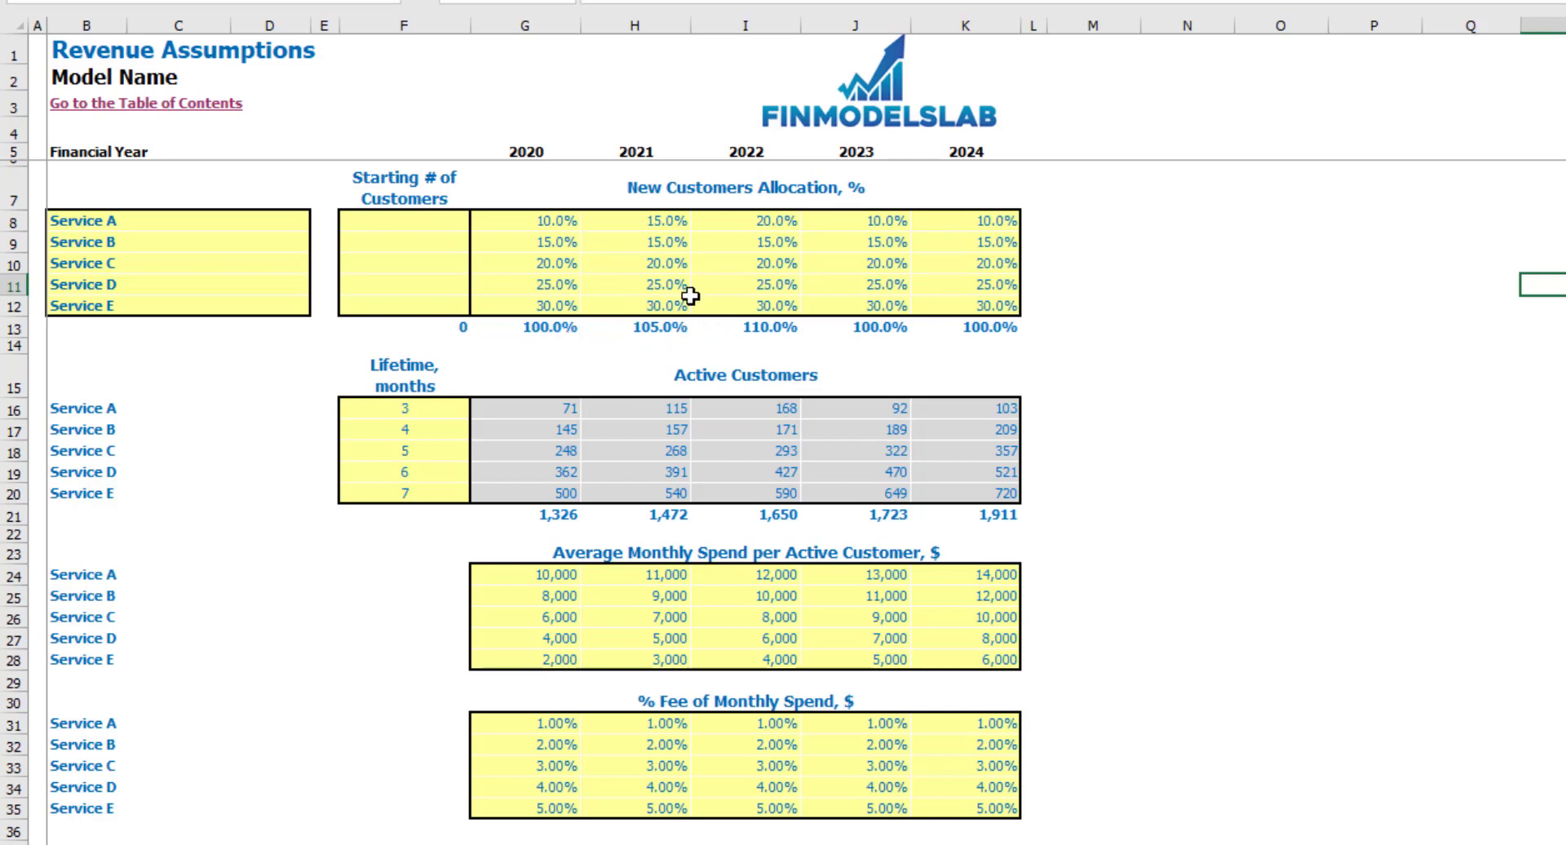
# Step: Set Service C's 2021 allocation to 15%, fixing a 158 typo, and Service E's 2022 allocation to 20%
pyautogui.click(676, 262)
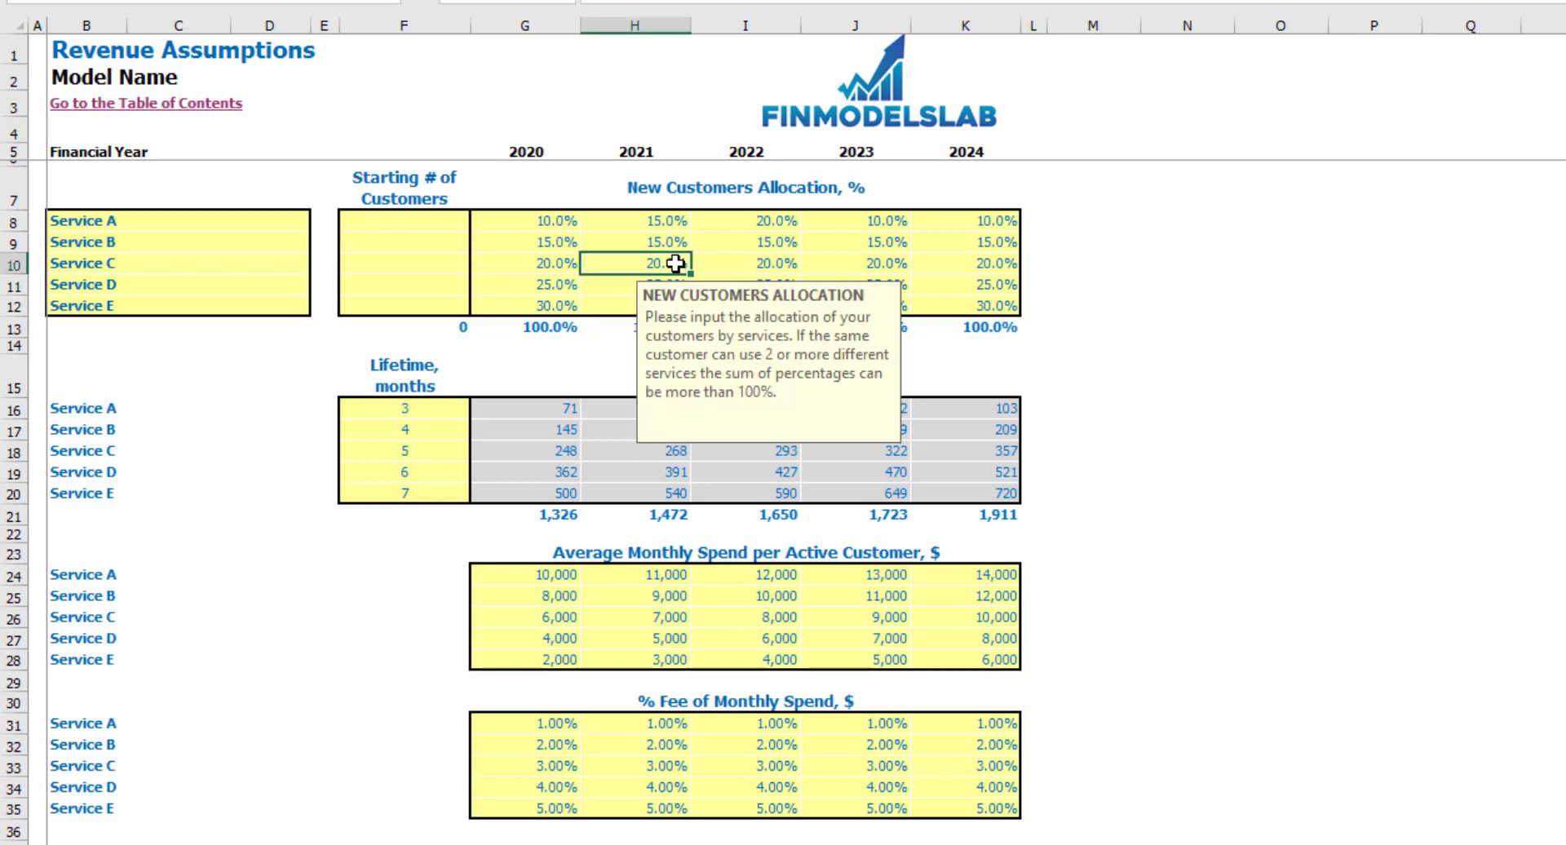
pyautogui.write('158')
pyautogui.press('Tab')
pyautogui.hotkey('shift', 'Tab')
pyautogui.write('15')
pyautogui.press('Return')
pyautogui.click(1366, 428)
pyautogui.click(773, 309)
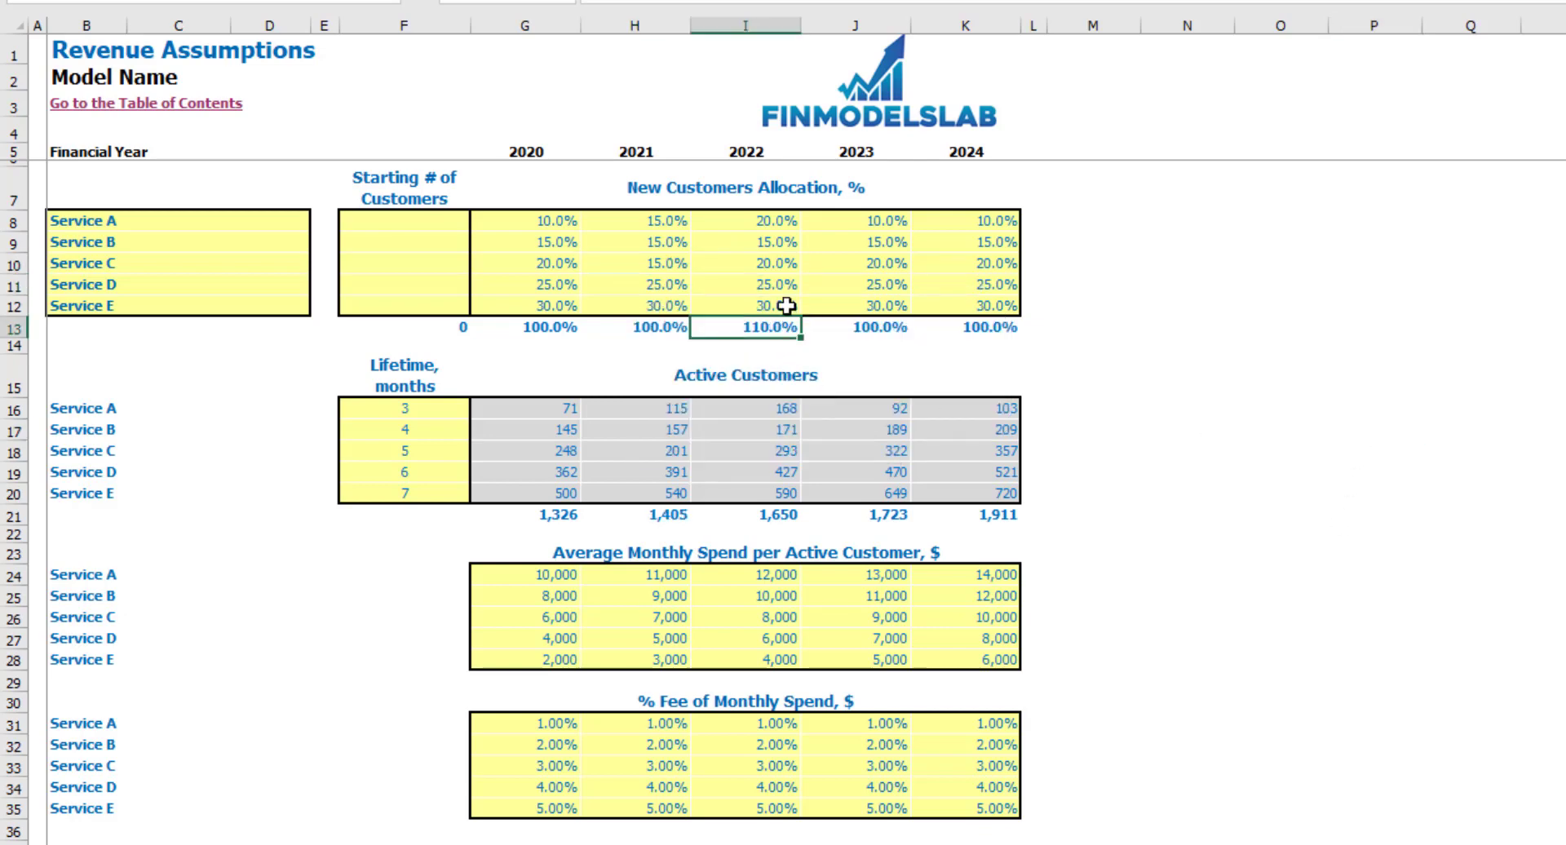
pyautogui.press('Return')
pyautogui.click(1166, 331)
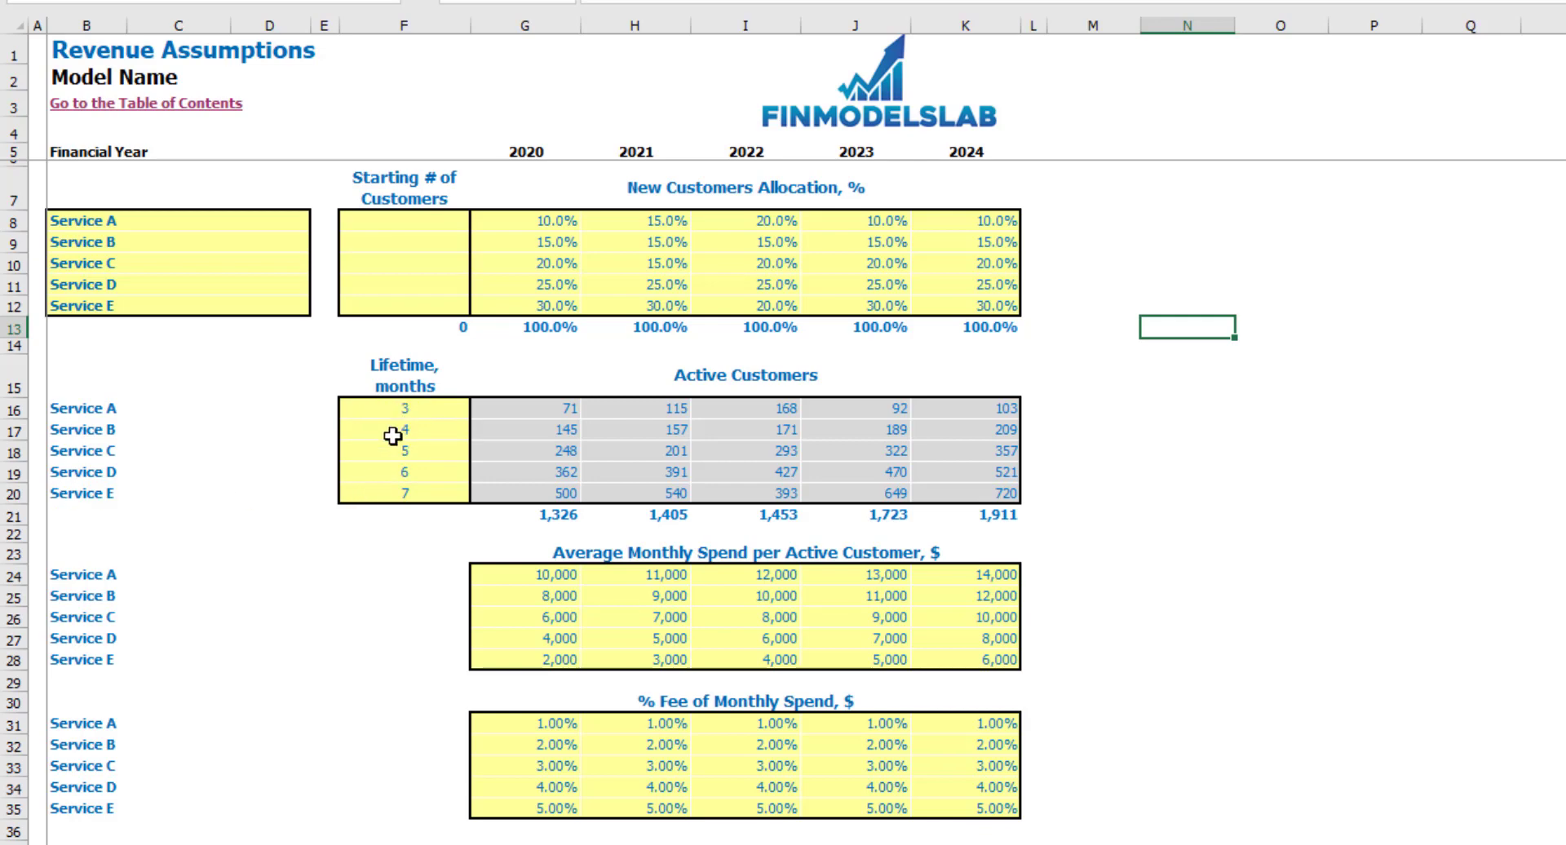
# Step: Enter customer lifetimes of 6, 10, 12, 15 and 18 months, then review Active Customers
pyautogui.click(423, 411)
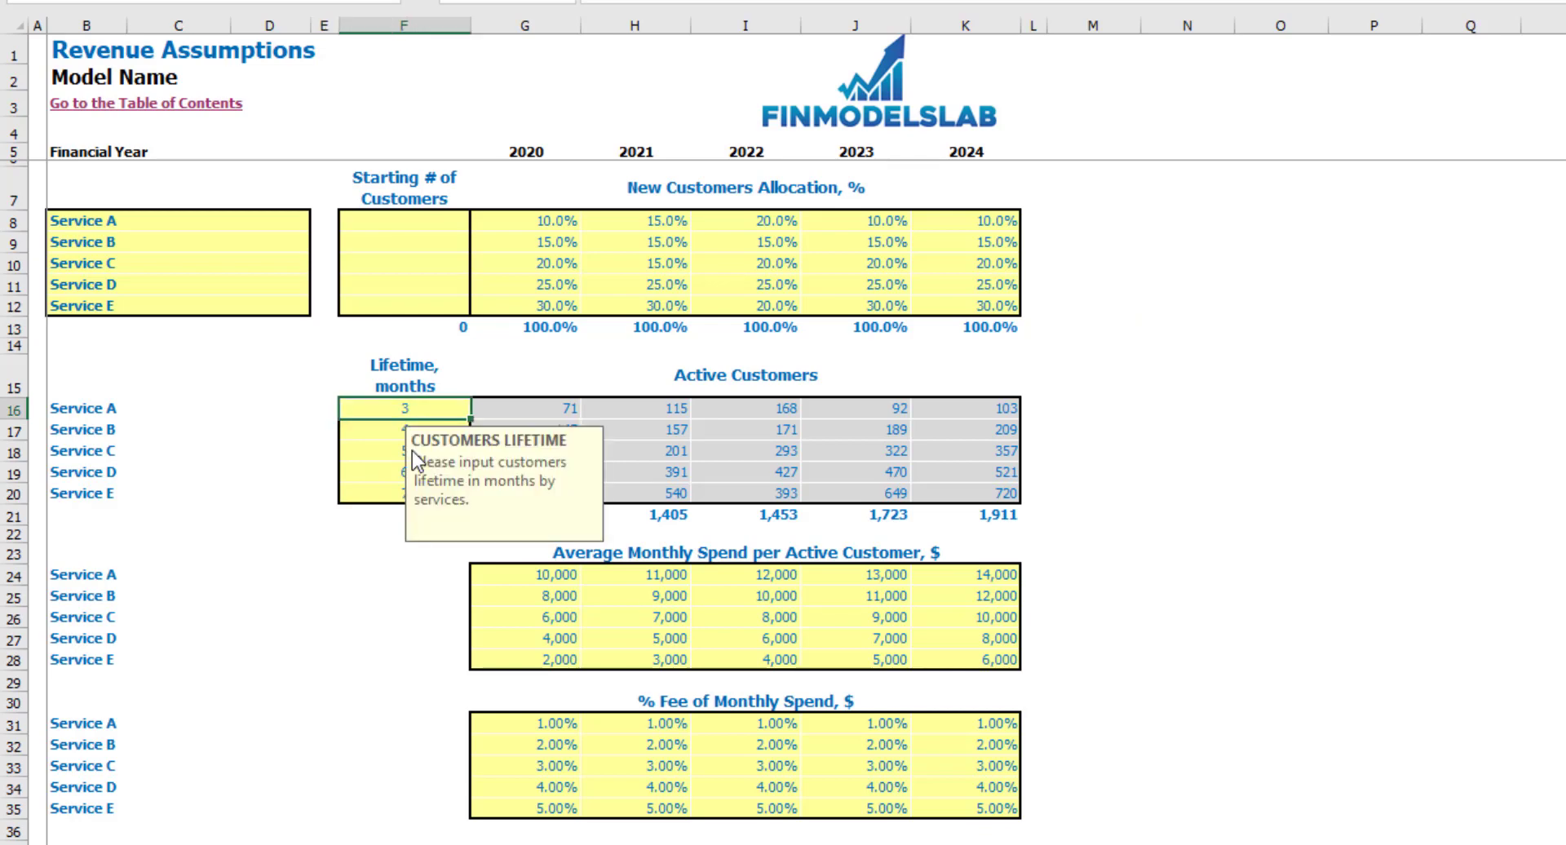
pyautogui.write('6')
pyautogui.press('Return')
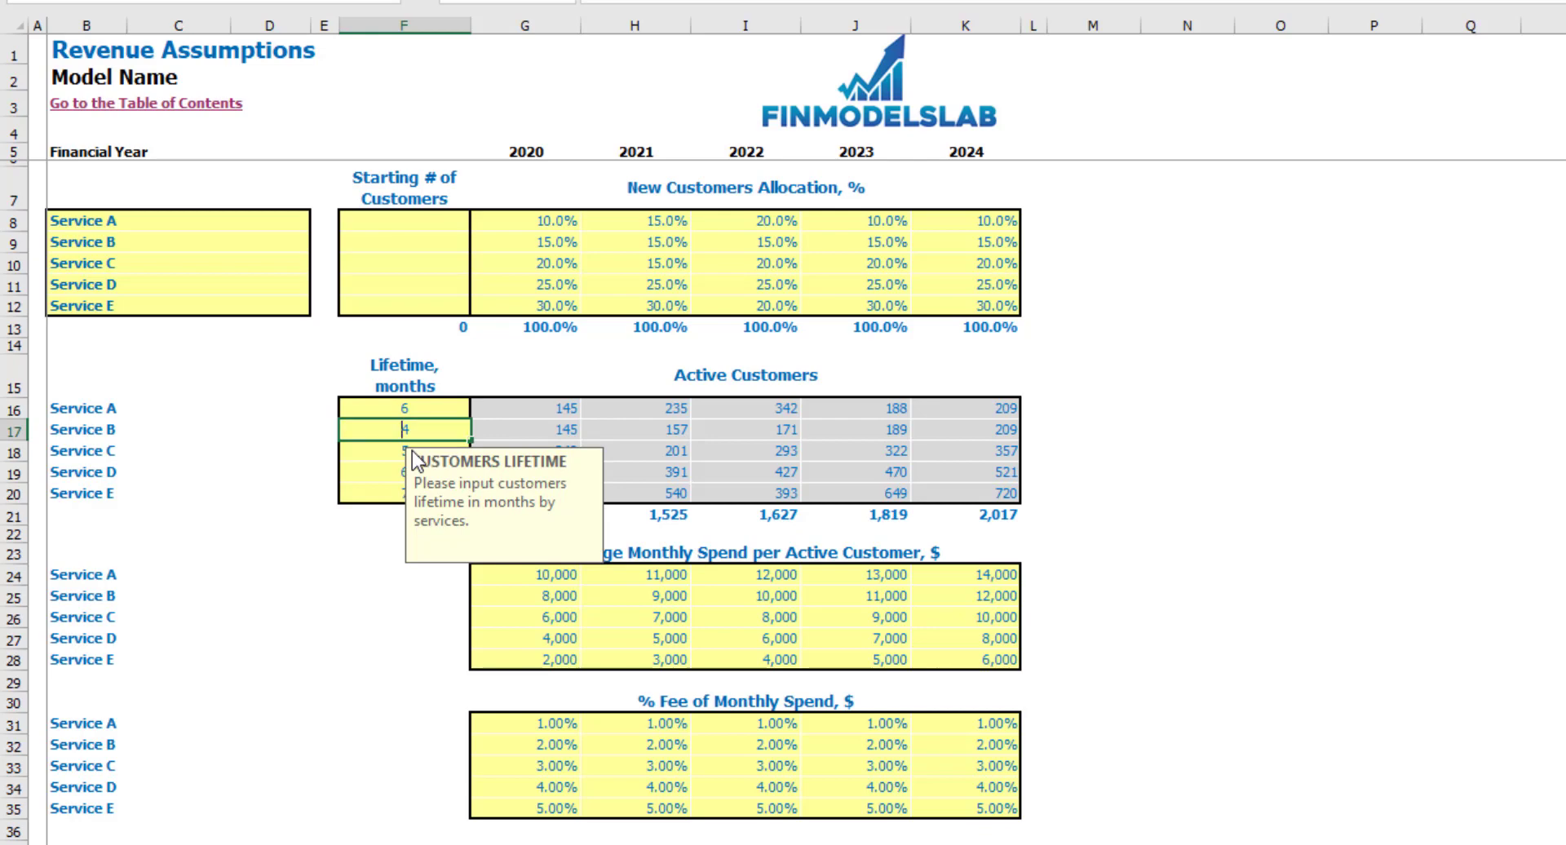
pyautogui.write('10')
pyautogui.press('Return')
pyautogui.write('2')
pyautogui.press('Return')
pyautogui.write('15')
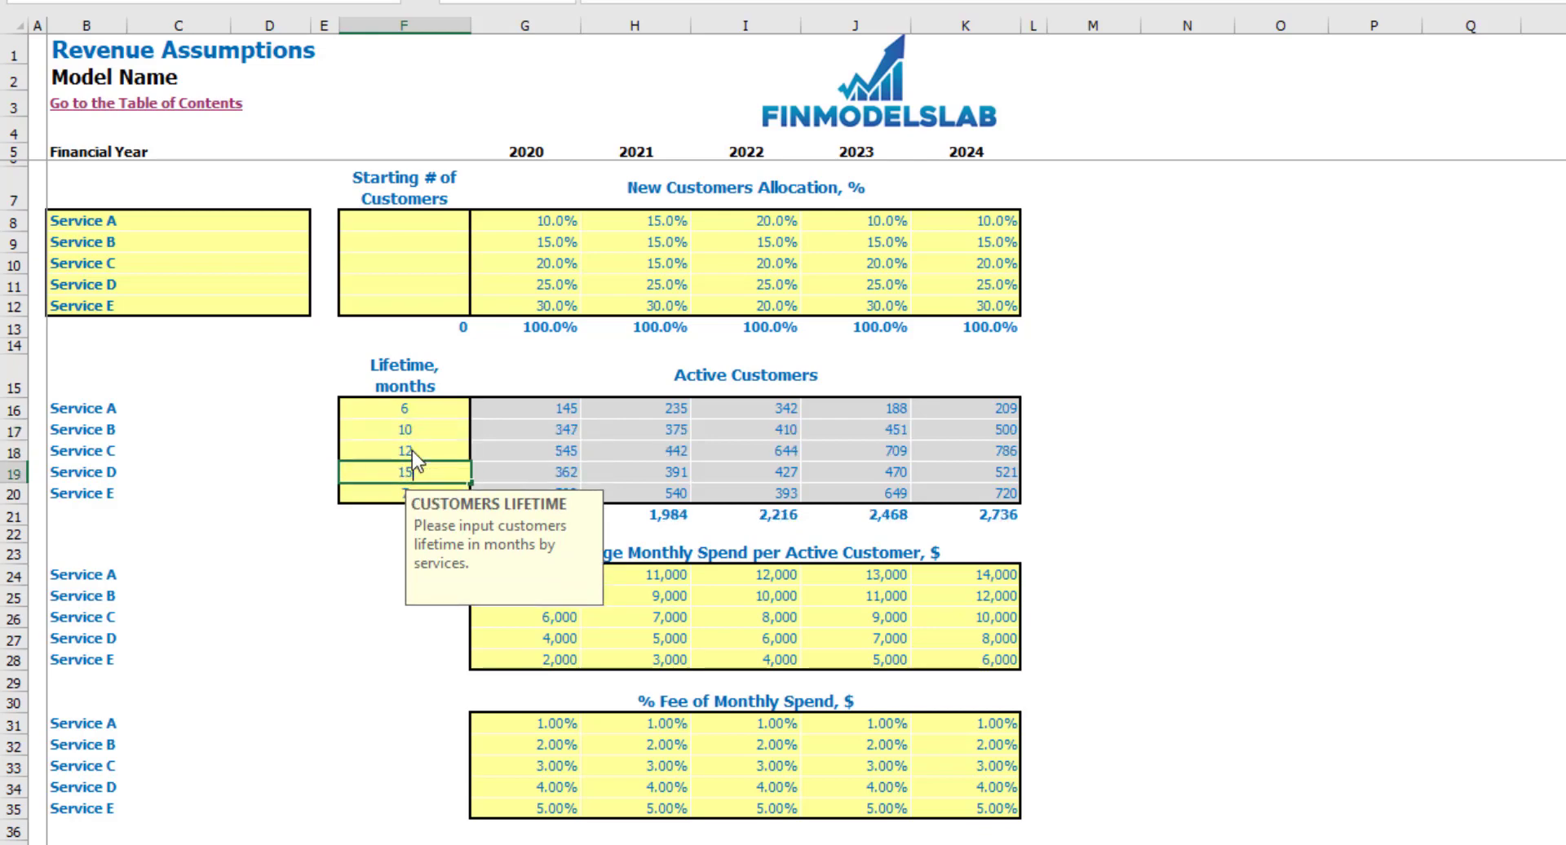
pyautogui.press('Return')
pyautogui.write('8')
pyautogui.press('Return')
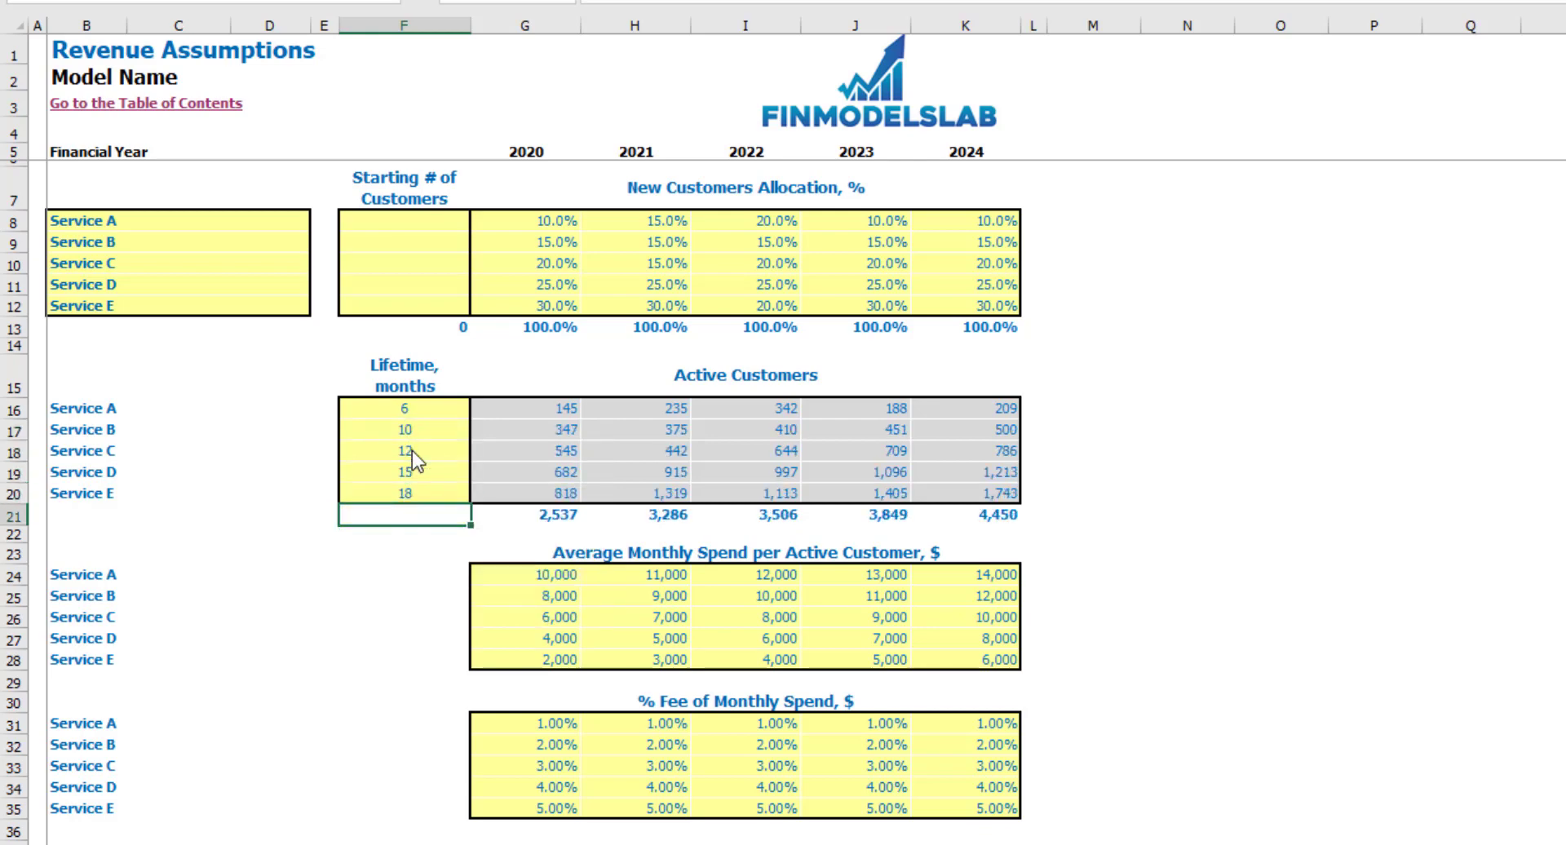
pyautogui.moveTo(544, 417); pyautogui.dragTo(937, 493)
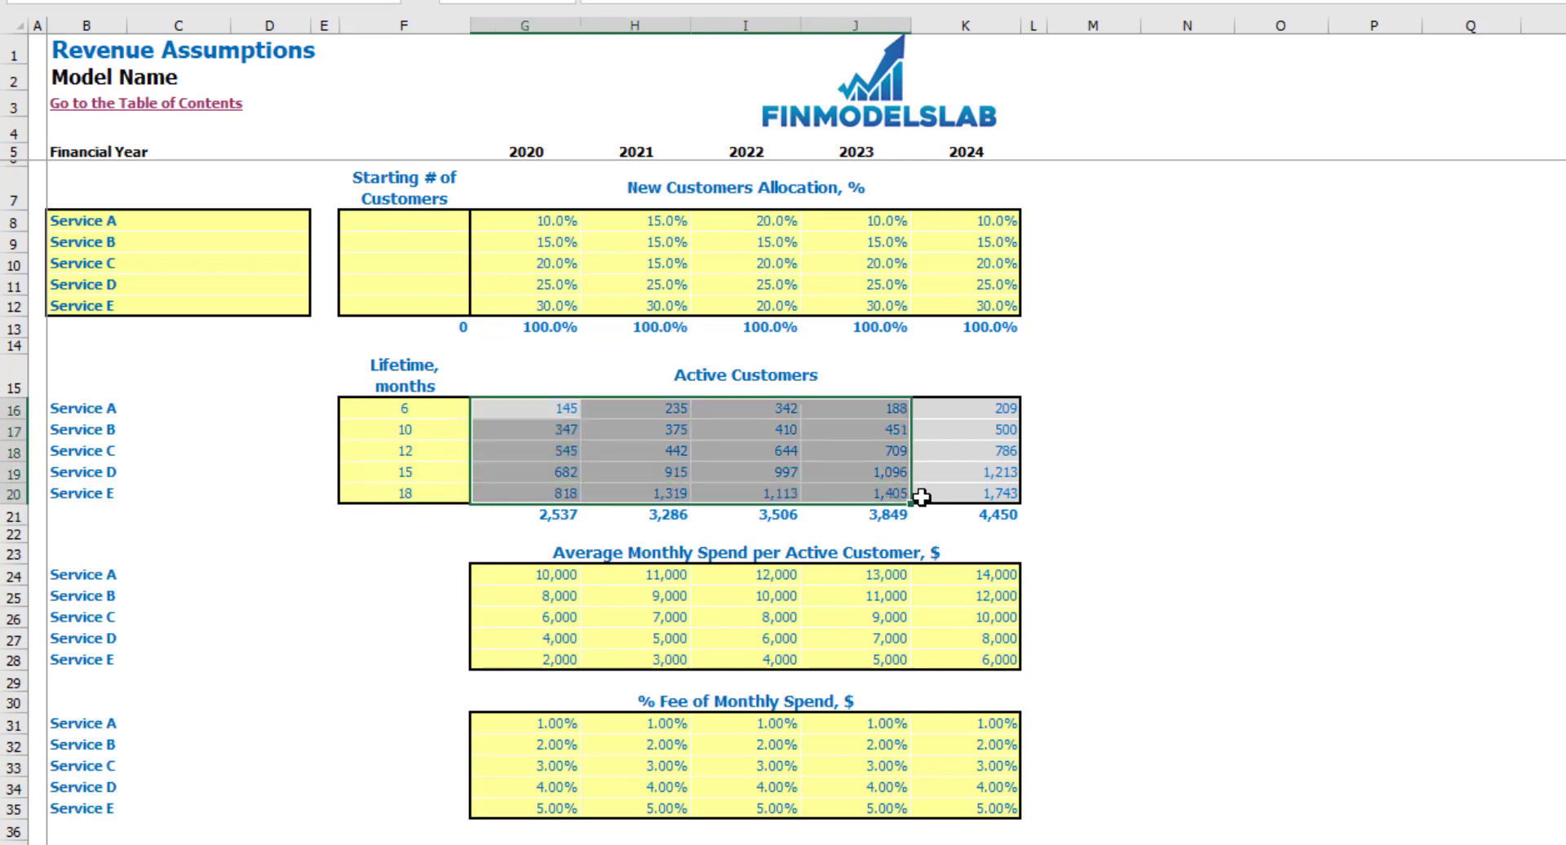
pyautogui.click(1187, 457)
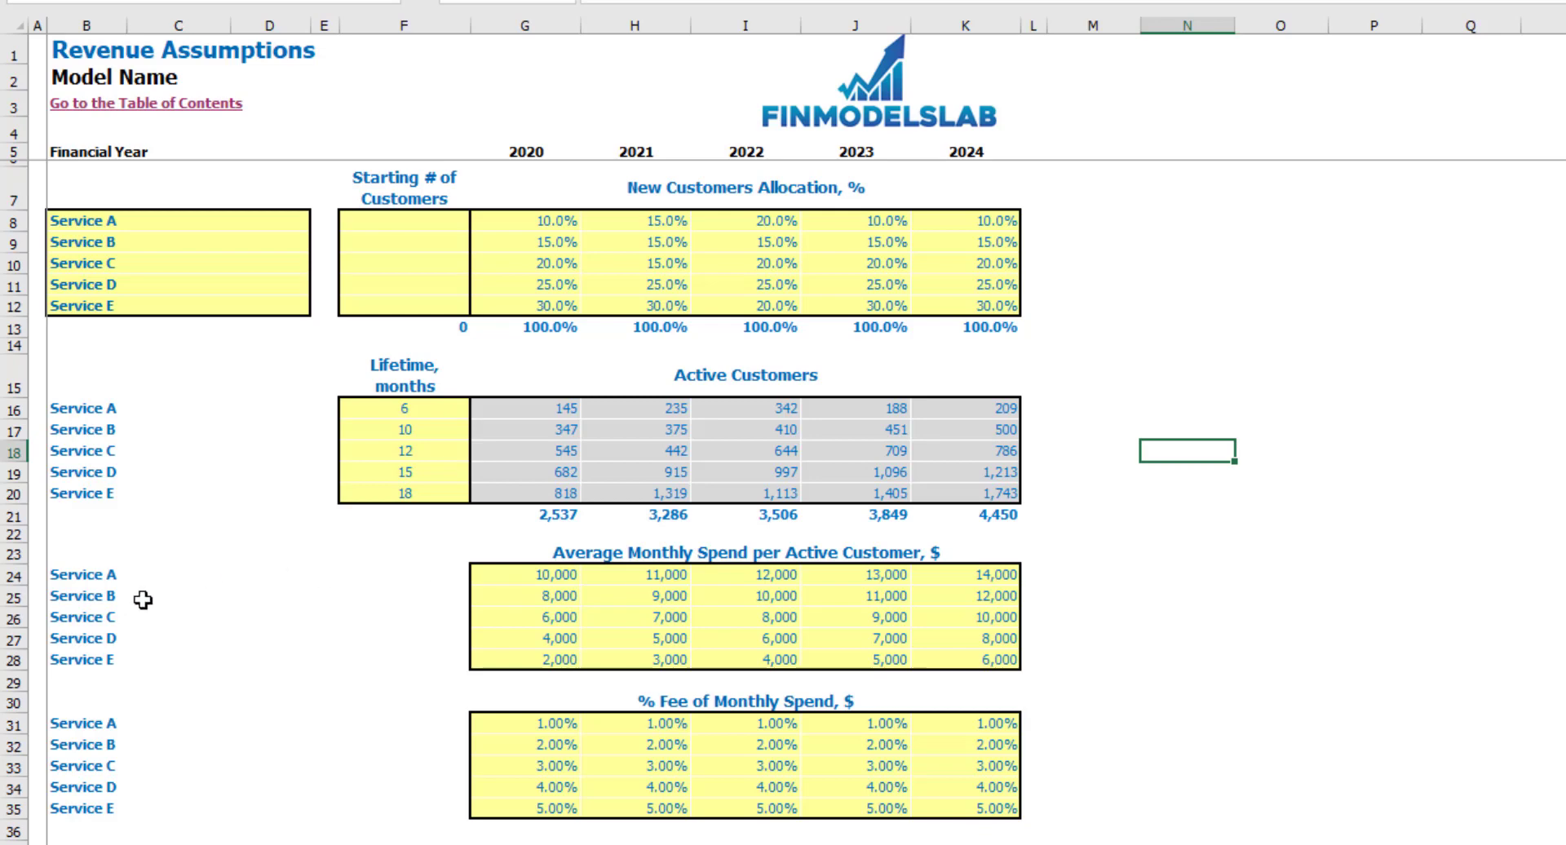
# Step: Enter 15,000 as Service A's 2020 spend and fill a +1,000 formula across 2021–2024
pyautogui.click(59, 577)
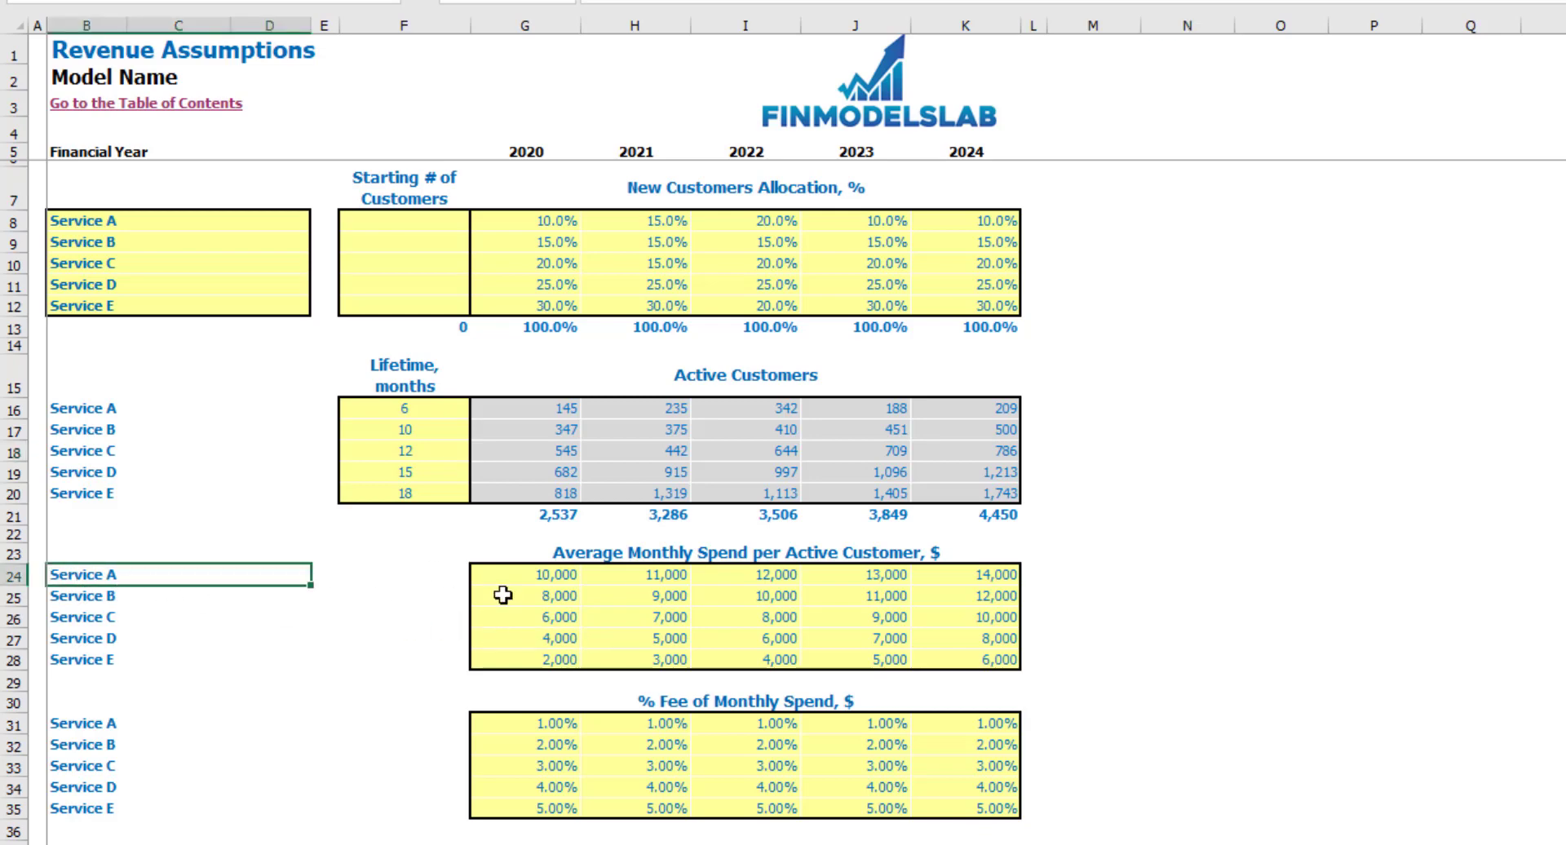
pyautogui.click(560, 580)
pyautogui.write('15000')
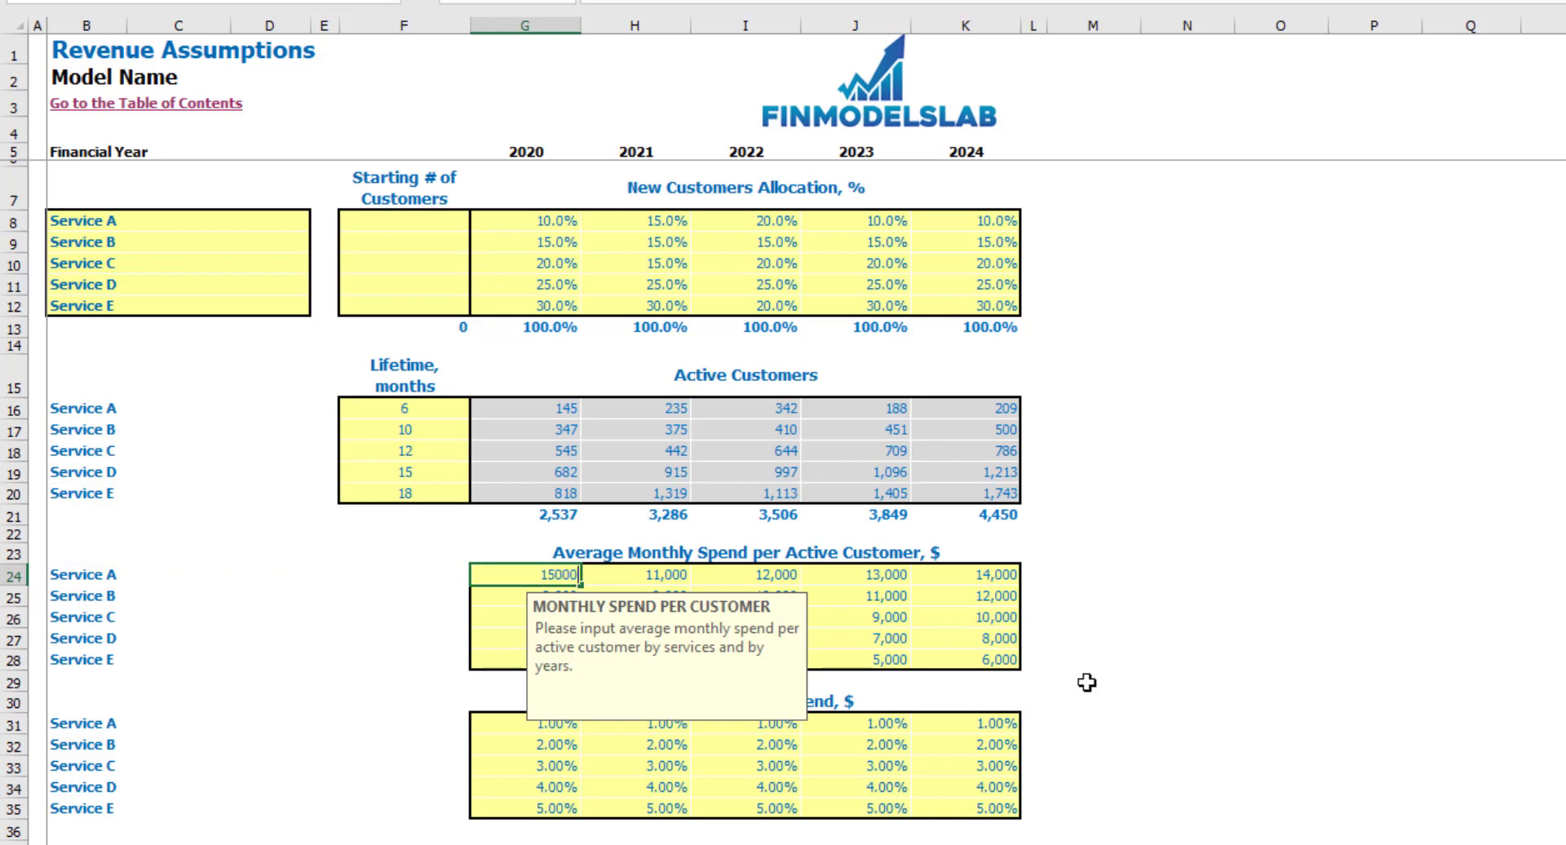
pyautogui.press('Tab')
pyautogui.write('=')
pyautogui.press('Left')
pyautogui.write('+')
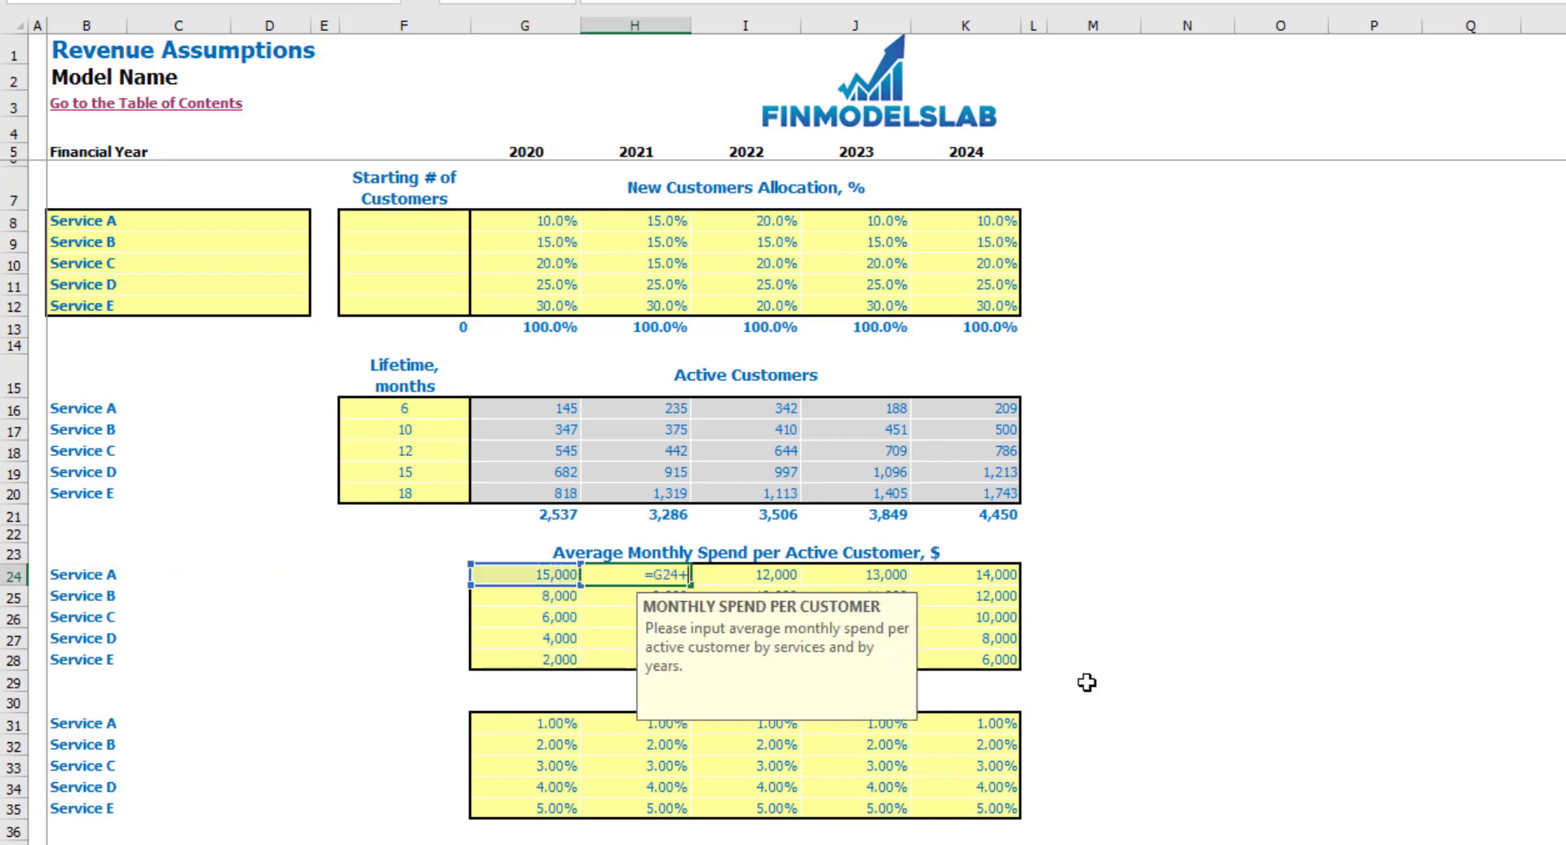
pyautogui.hotkey('ctrl', 'Return')
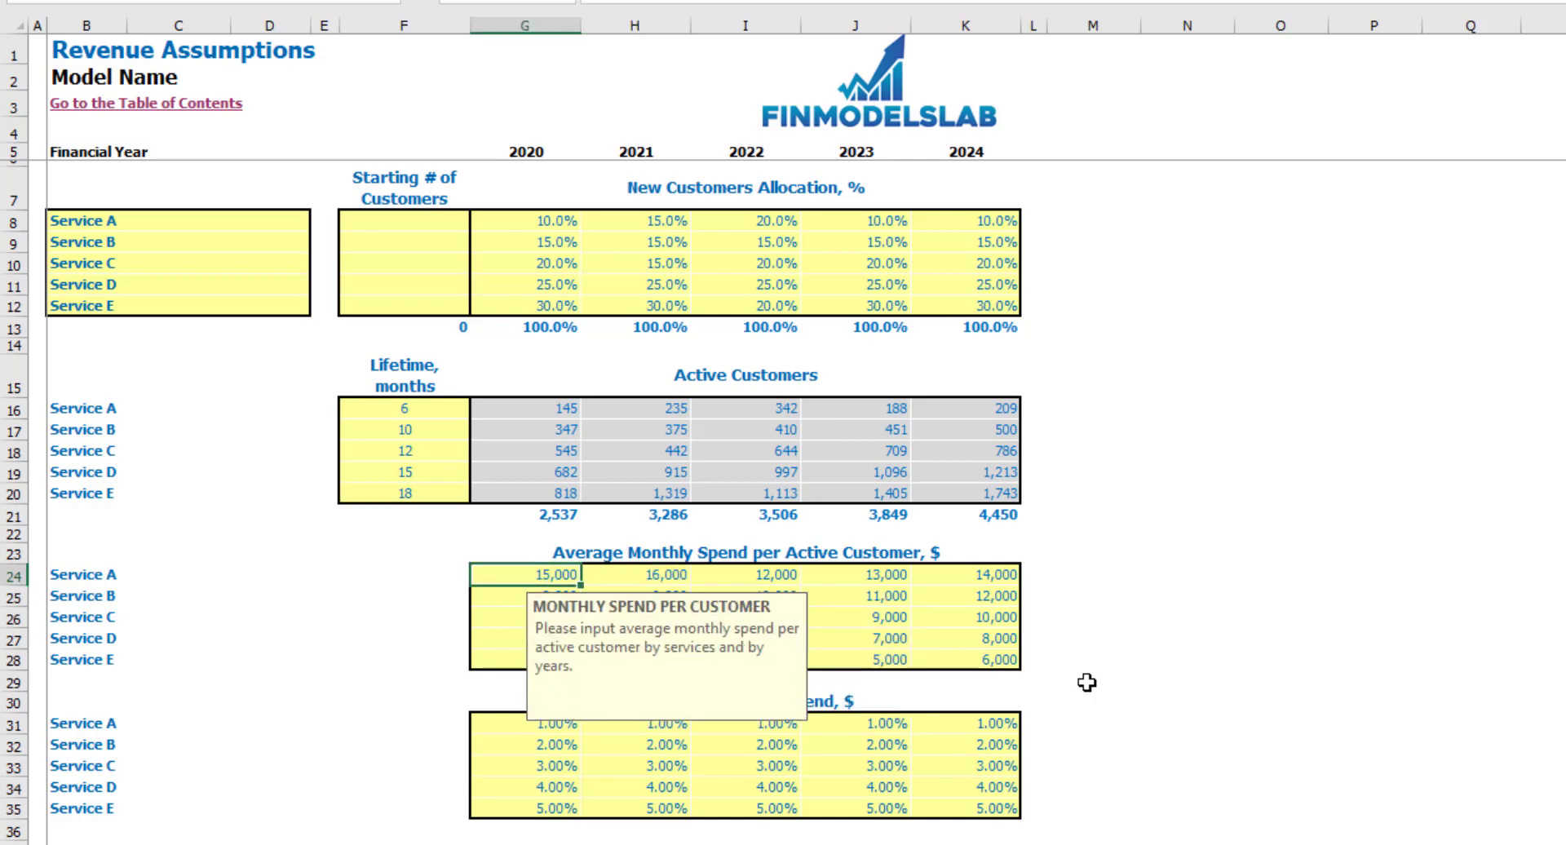
pyautogui.hotkey('ctrl', 'c')
pyautogui.press('Right')
pyautogui.hotkey('shift', 'Right')
pyautogui.hotkey('shift', 'Right')
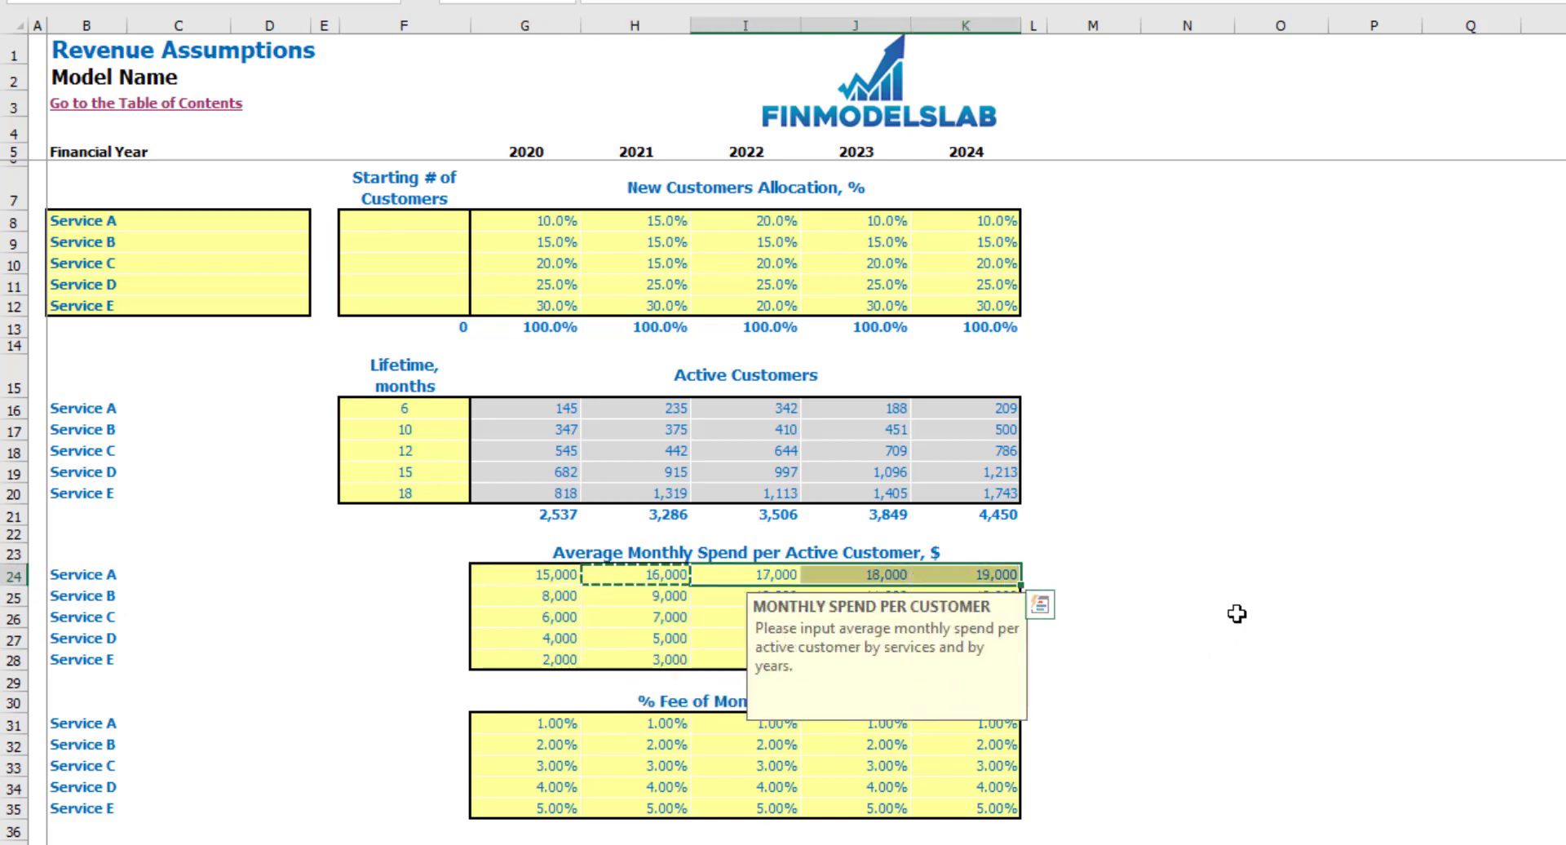
pyautogui.hotkey('ctrl', 'v')
pyautogui.click(1238, 577)
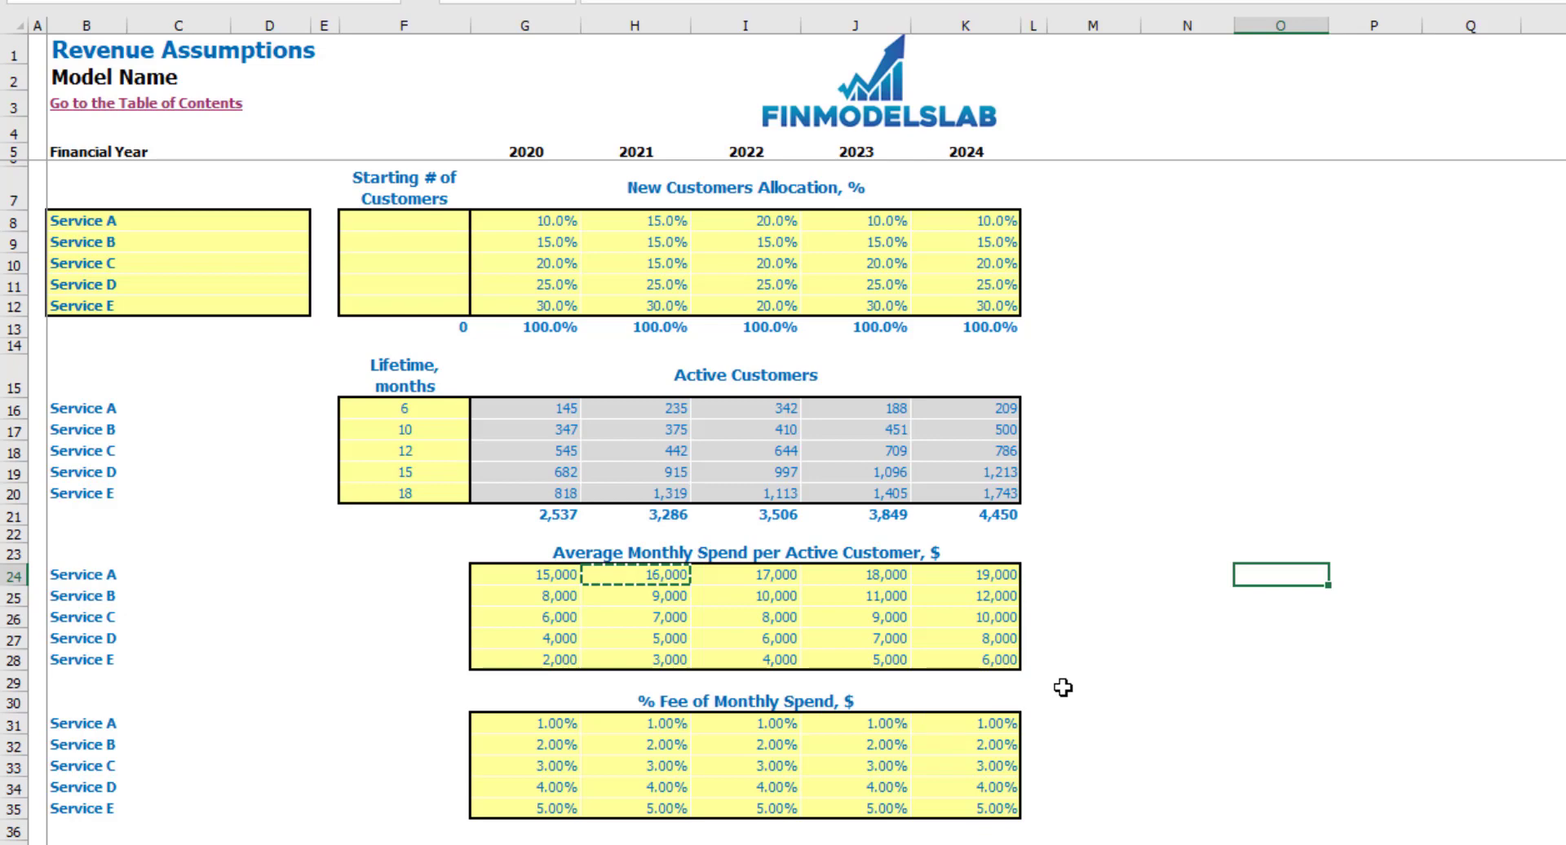
# Step: Set Service A's fee to 2% in 2020 and copy it across 2021–2024
pyautogui.click(525, 725)
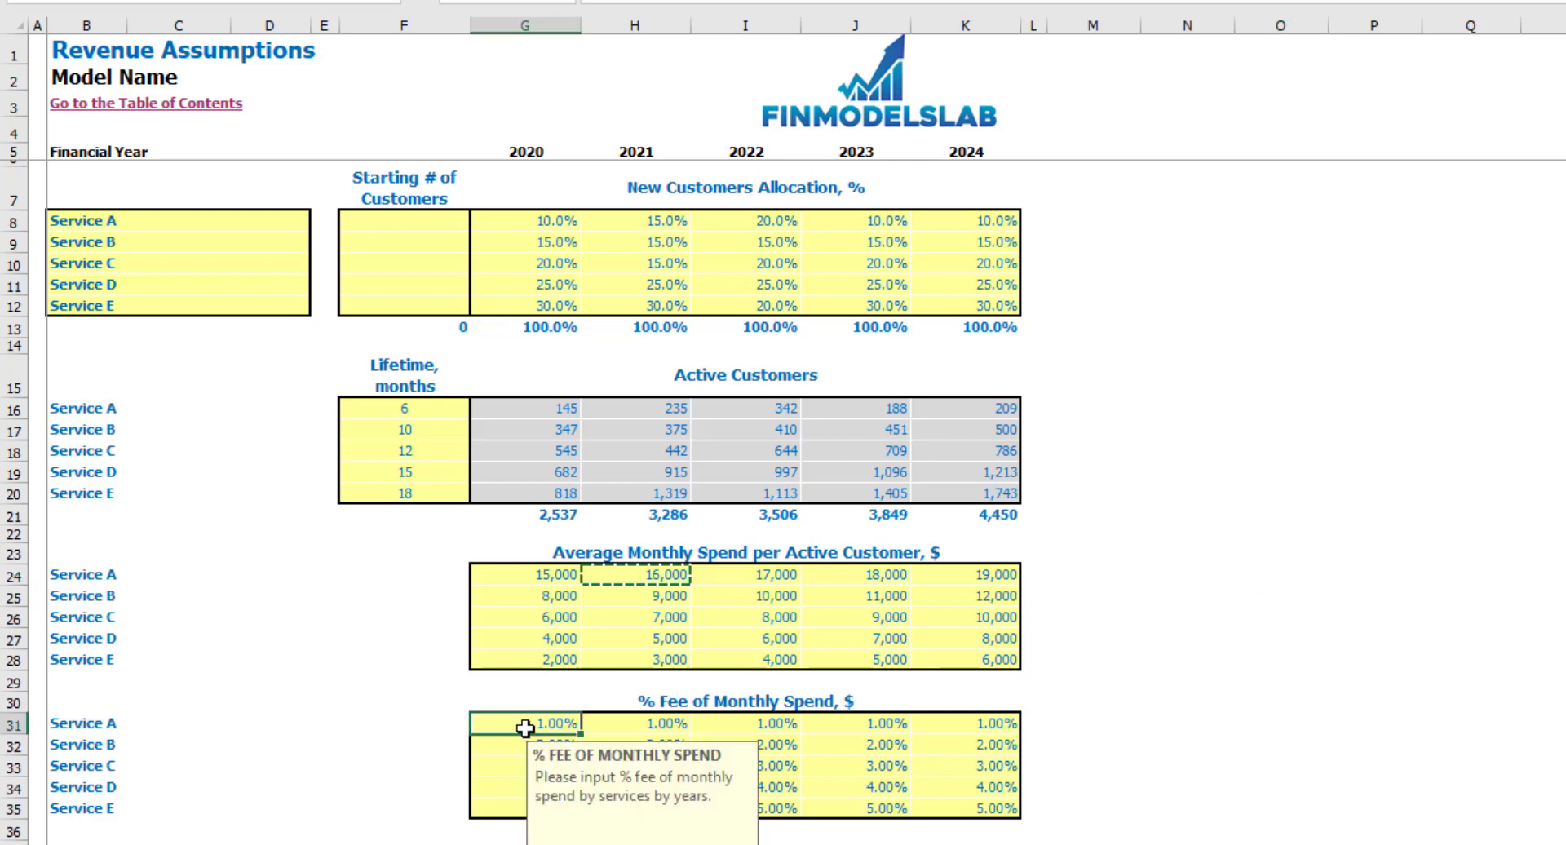
pyautogui.write('2%')
pyautogui.press('Return')
pyautogui.press('Up')
pyautogui.hotkey('ctrl', 'c')
pyautogui.press('Right')
pyautogui.hotkey('shift', 'Right')
pyautogui.hotkey('shift', 'Right')
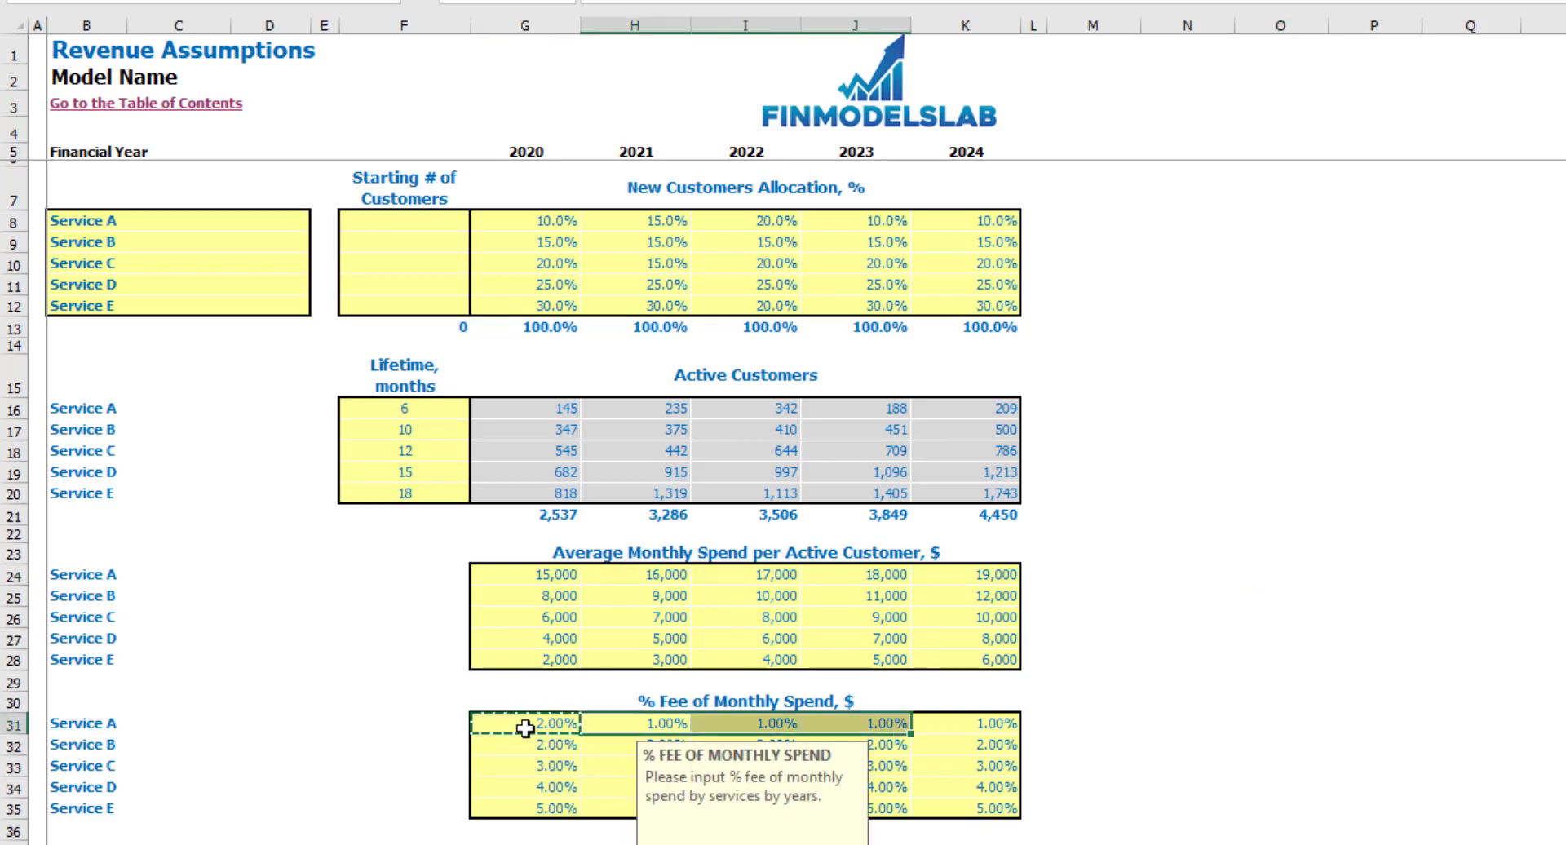
pyautogui.hotkey('shift', 'Right')
pyautogui.hotkey('ctrl', 'v')
pyautogui.click(1281, 553)
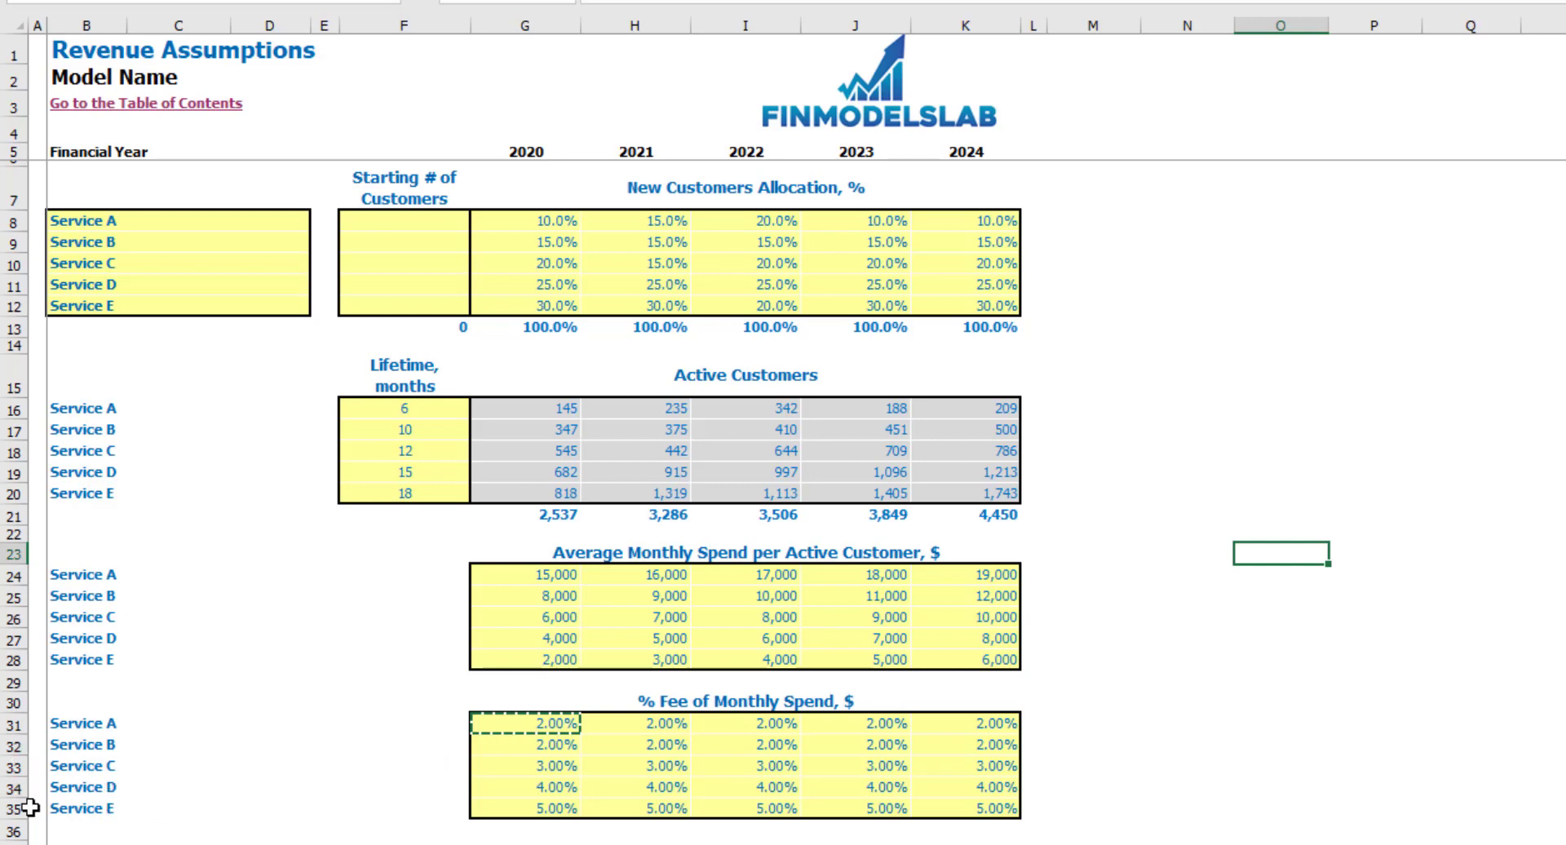
# Step: Enter Service B's fees of 2.5%, 3%, 3.5% and 4% for 2020–2023
pyautogui.click(539, 747)
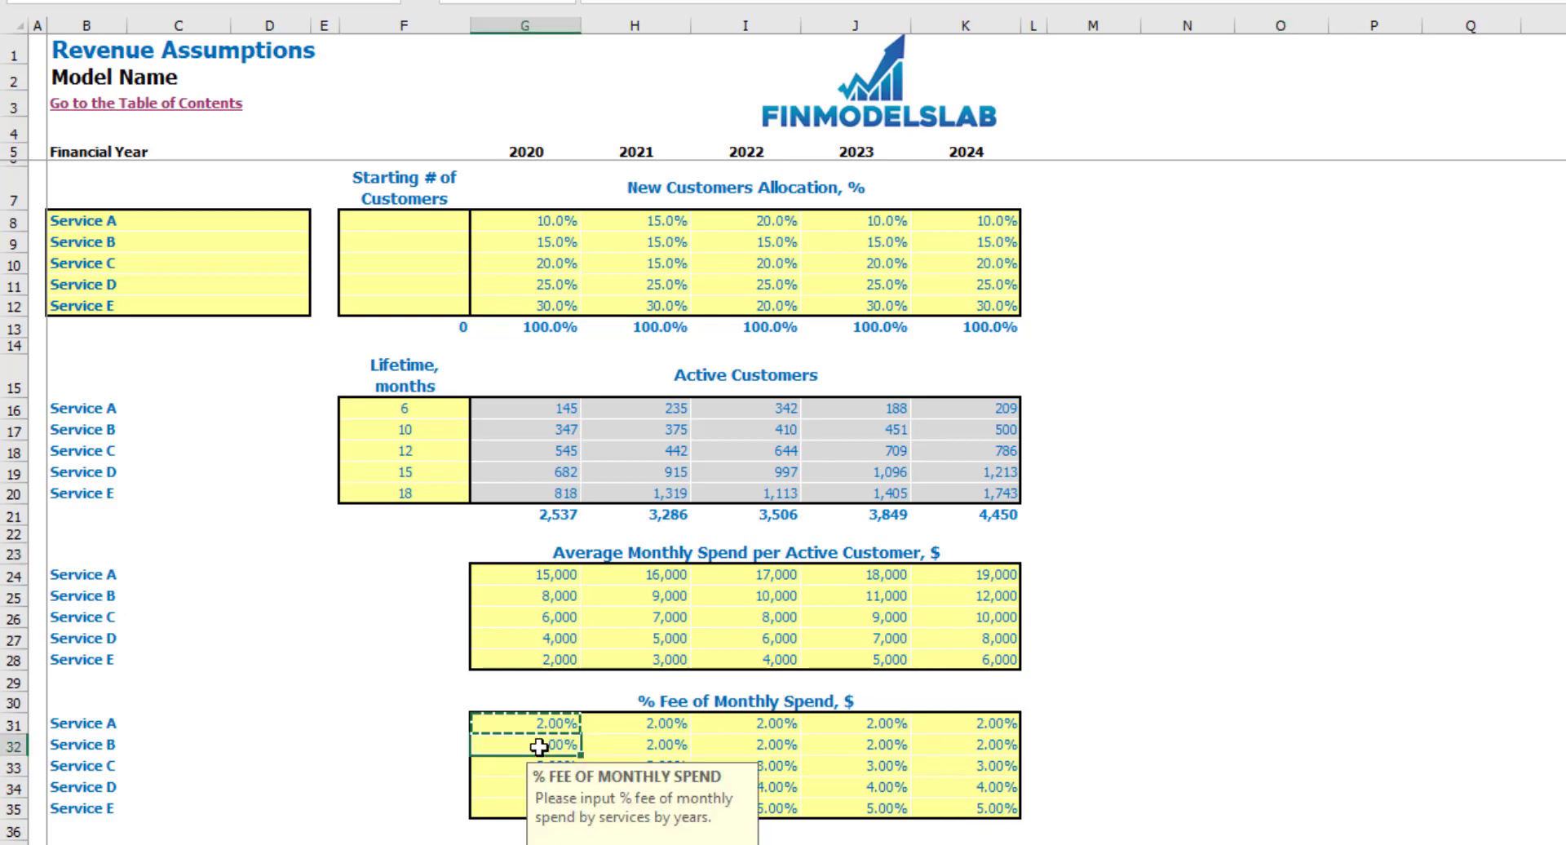
pyautogui.write('2.5')
pyautogui.press('Tab')
pyautogui.write('3')
pyautogui.press('Tab')
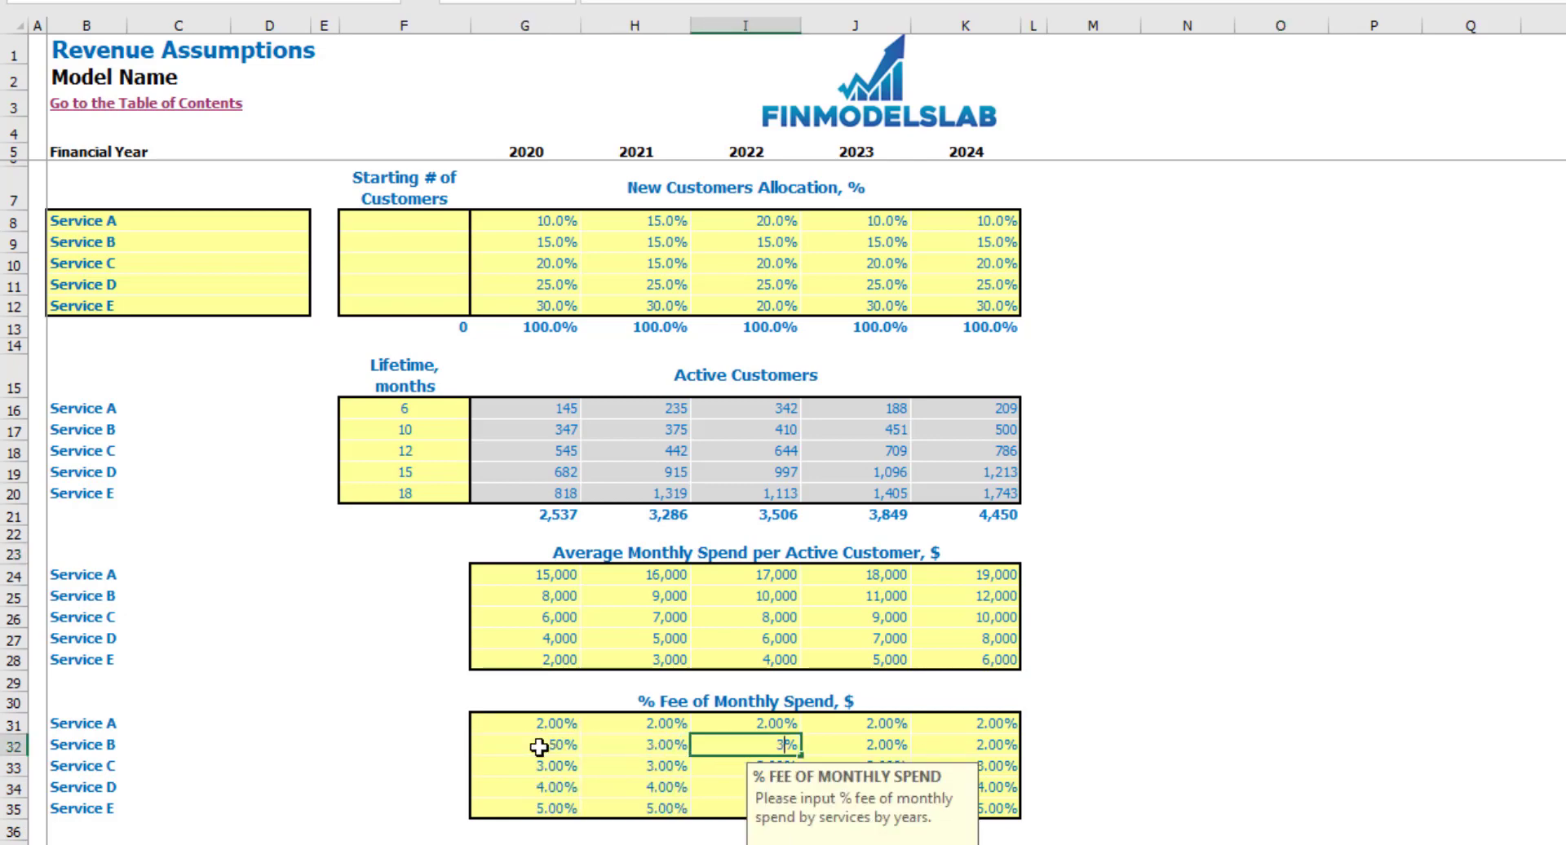
pyautogui.press('Tab')
pyautogui.write('4')
pyautogui.press('Tab')
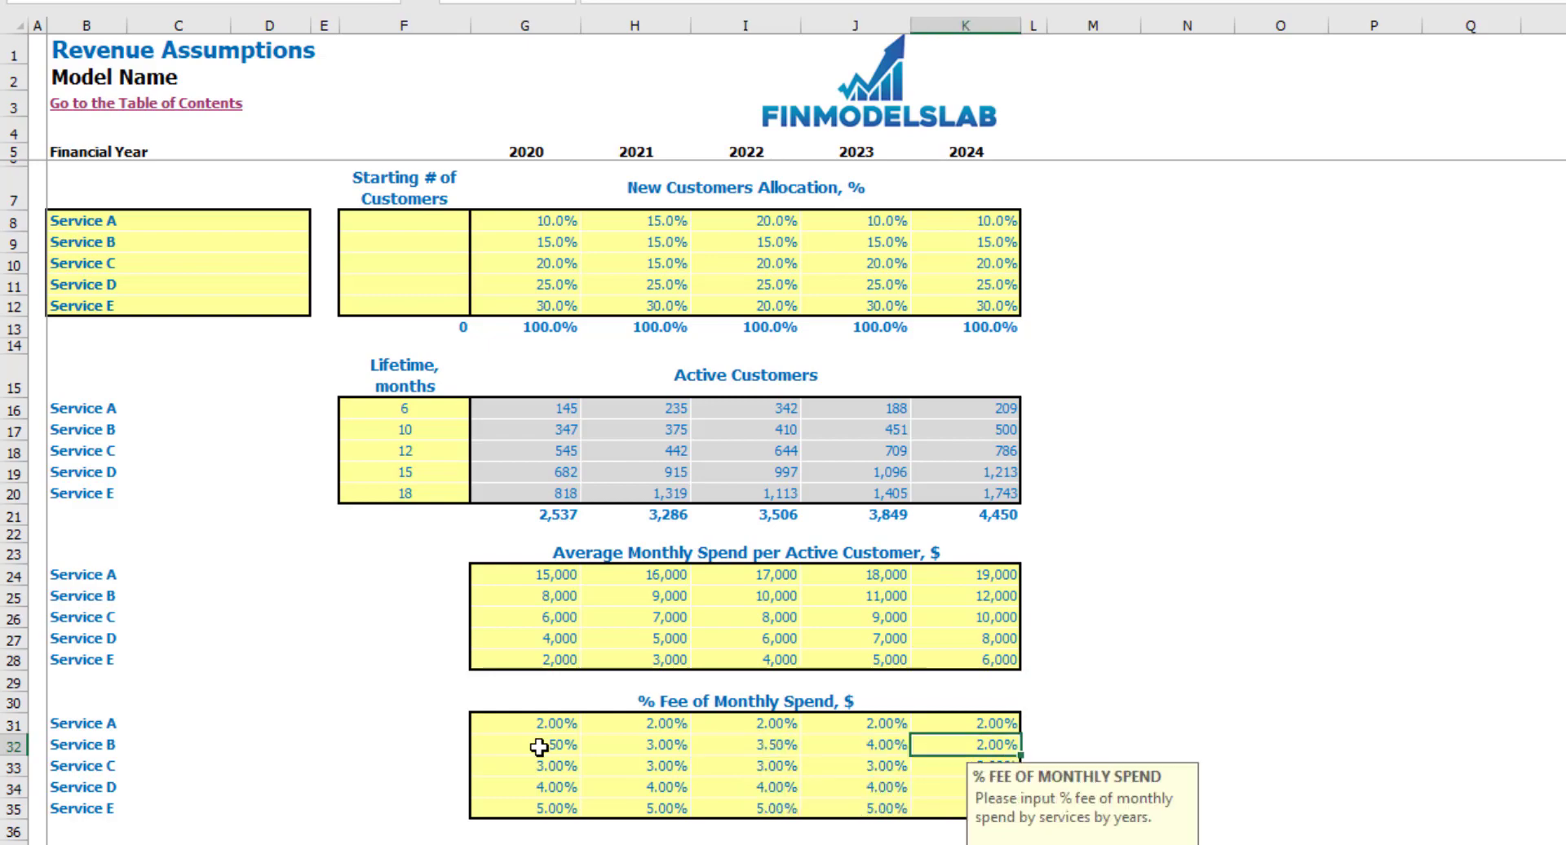
pyautogui.write('4.5')
# Step: Commit Service B's 4.5% for 2024, then enter January–June marketing seasonality: 15, 10, 5, 10, 8, 6%
pyautogui.press('Return')
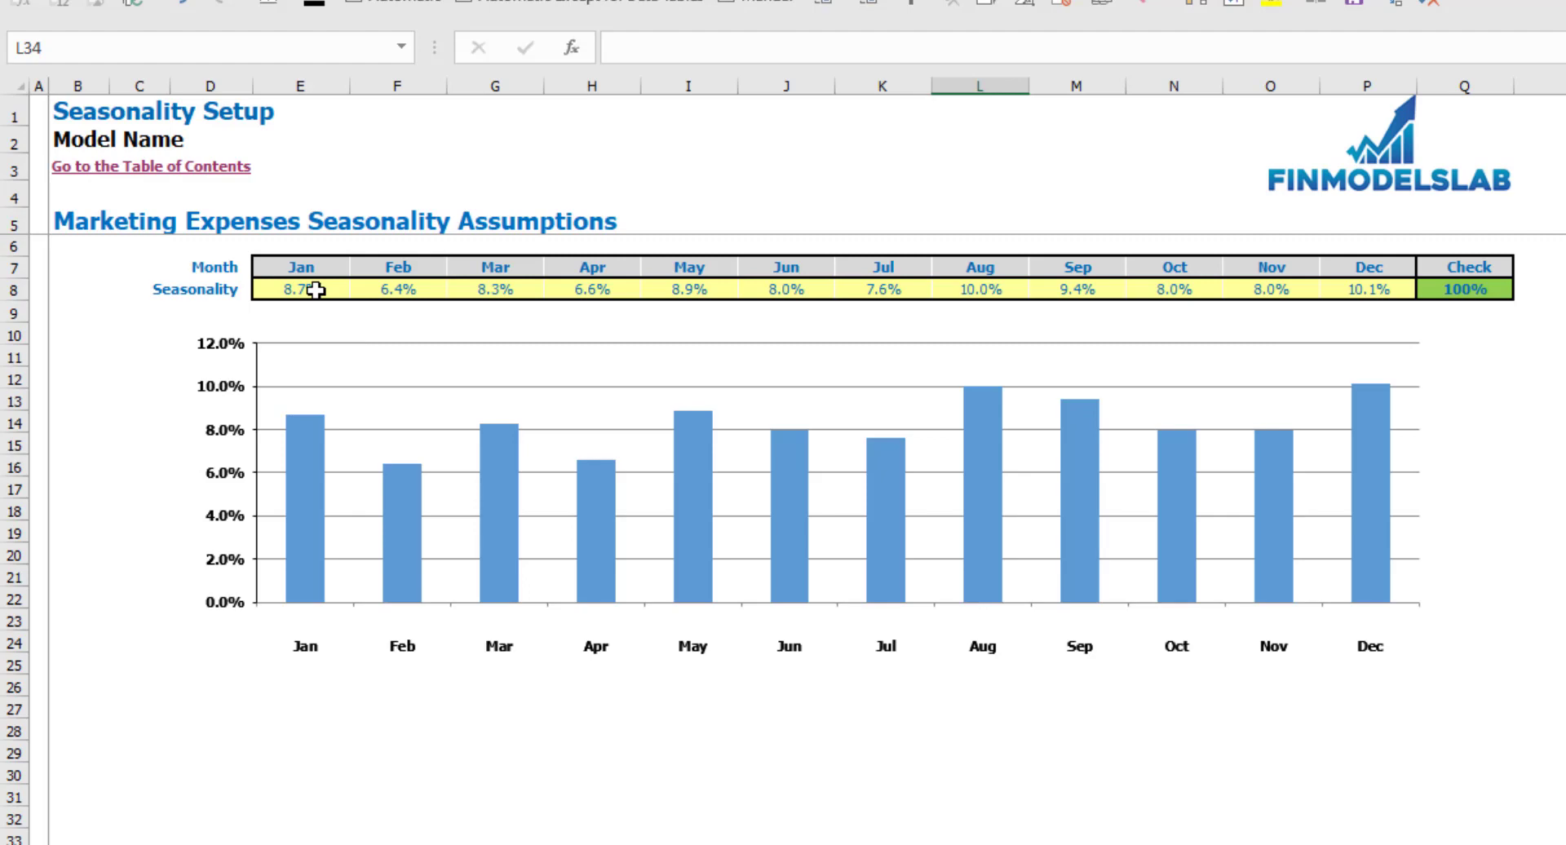
pyautogui.click(316, 290)
pyautogui.write('15')
pyautogui.press('Tab')
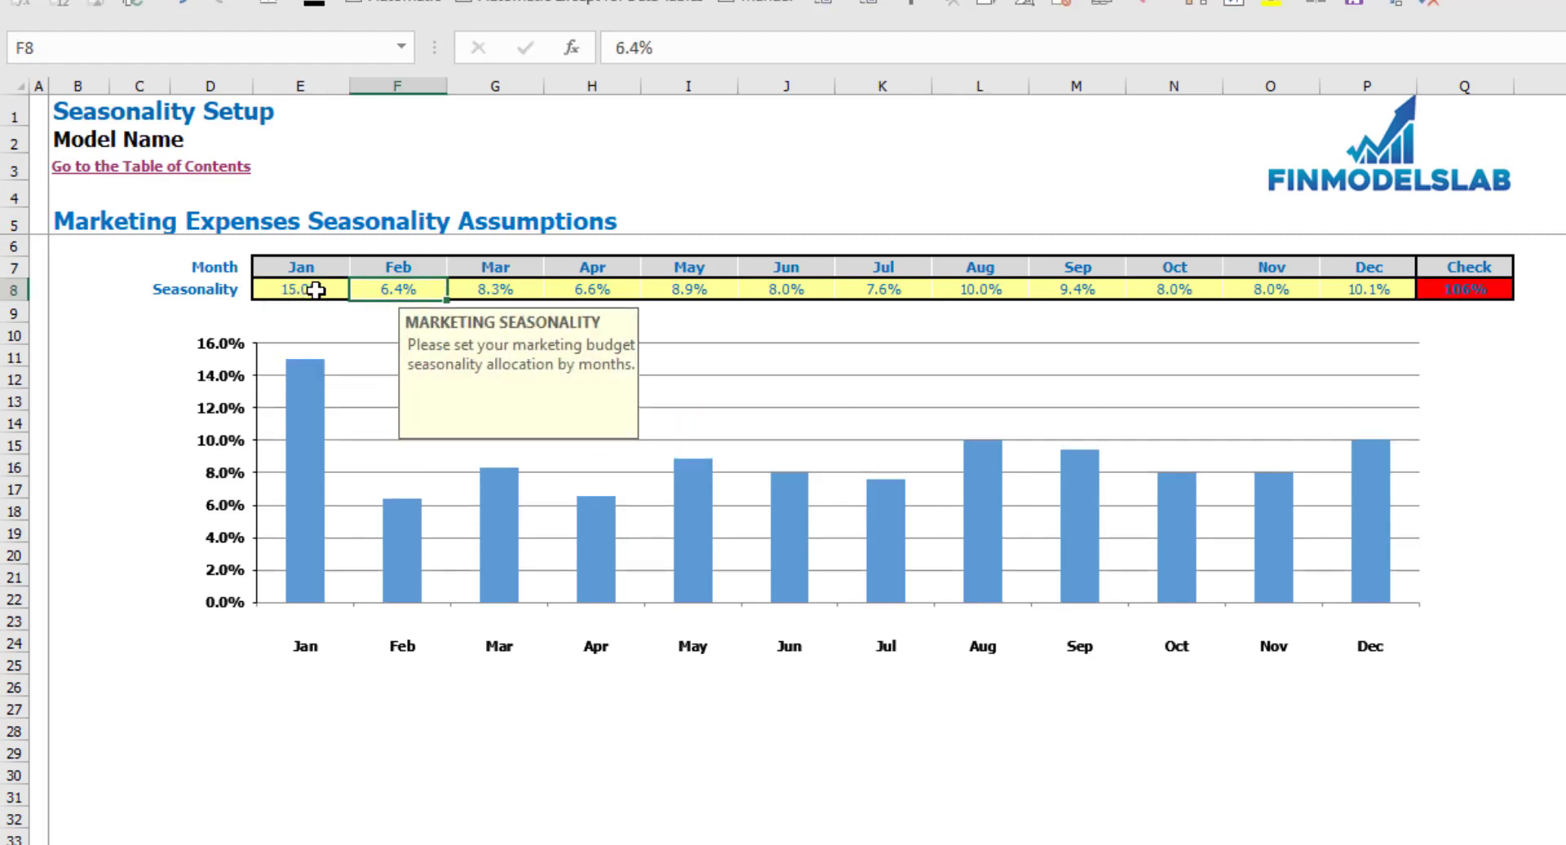
pyautogui.write('10')
pyautogui.press('Tab')
pyautogui.write('5')
pyautogui.press('Tab')
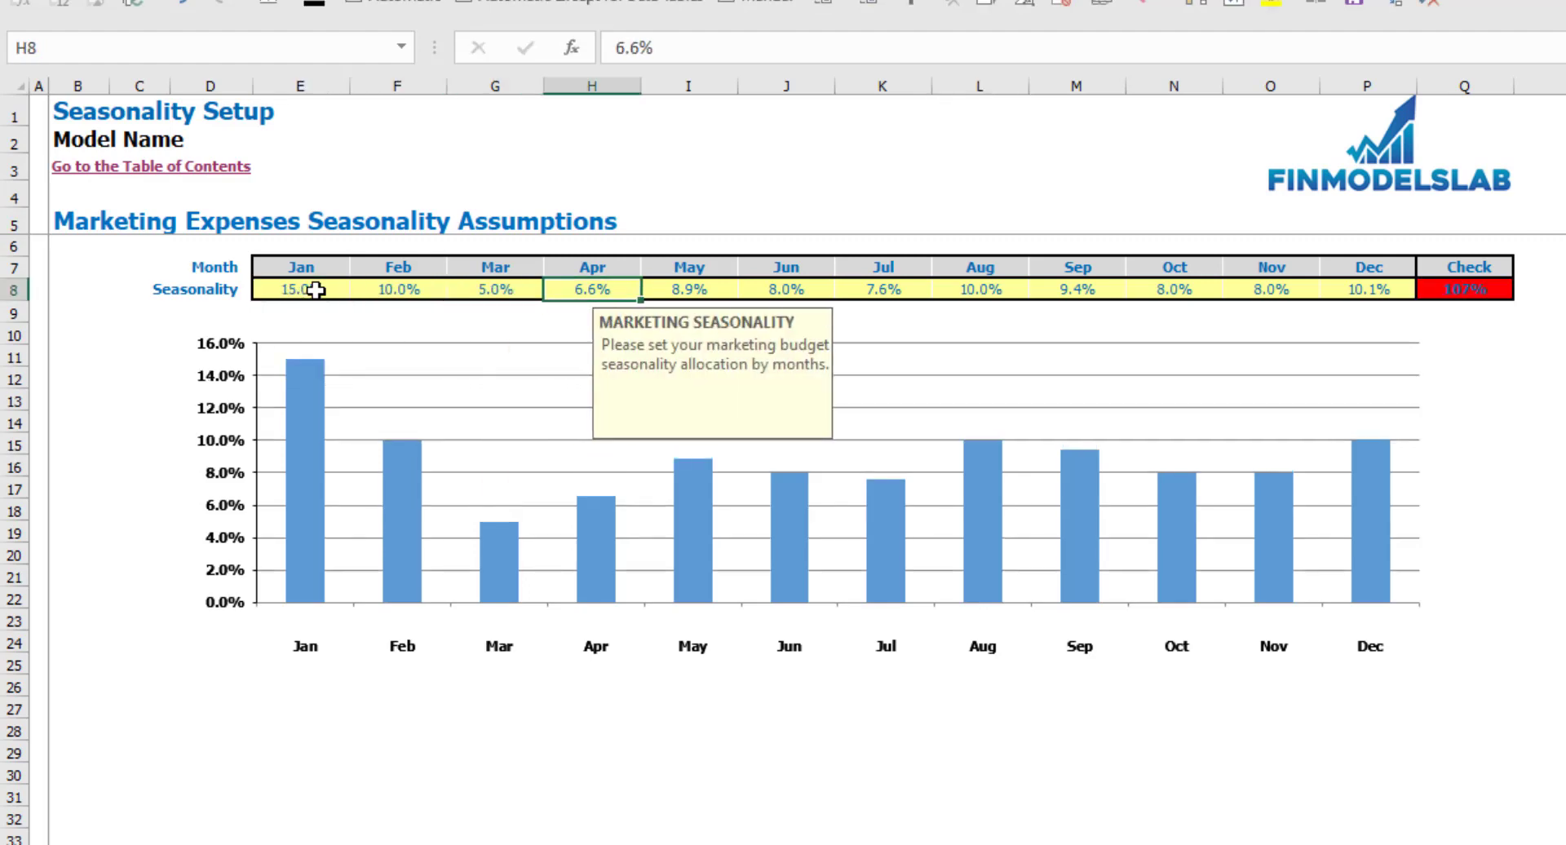
pyautogui.write('10')
pyautogui.press('Tab')
pyautogui.write('8')
pyautogui.press('Tab')
pyautogui.write('6')
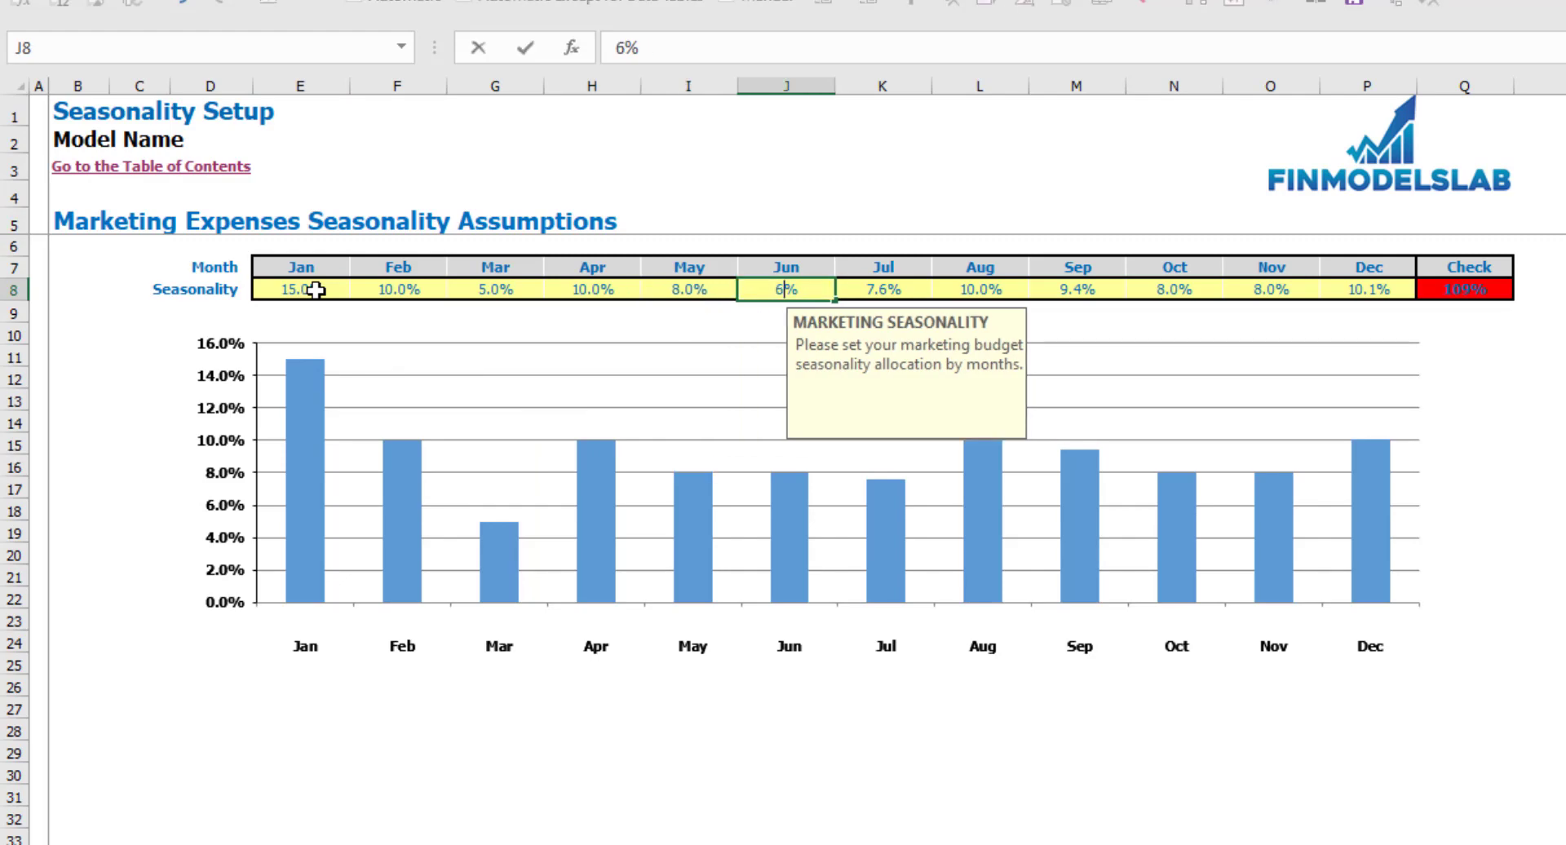
pyautogui.press('Tab')
# Step: Enter July–December marketing seasonality: 7, 5, 10, 15, 5, 5%
pyautogui.write('7')
pyautogui.press('Tab')
pyautogui.write('5')
pyautogui.press('Tab')
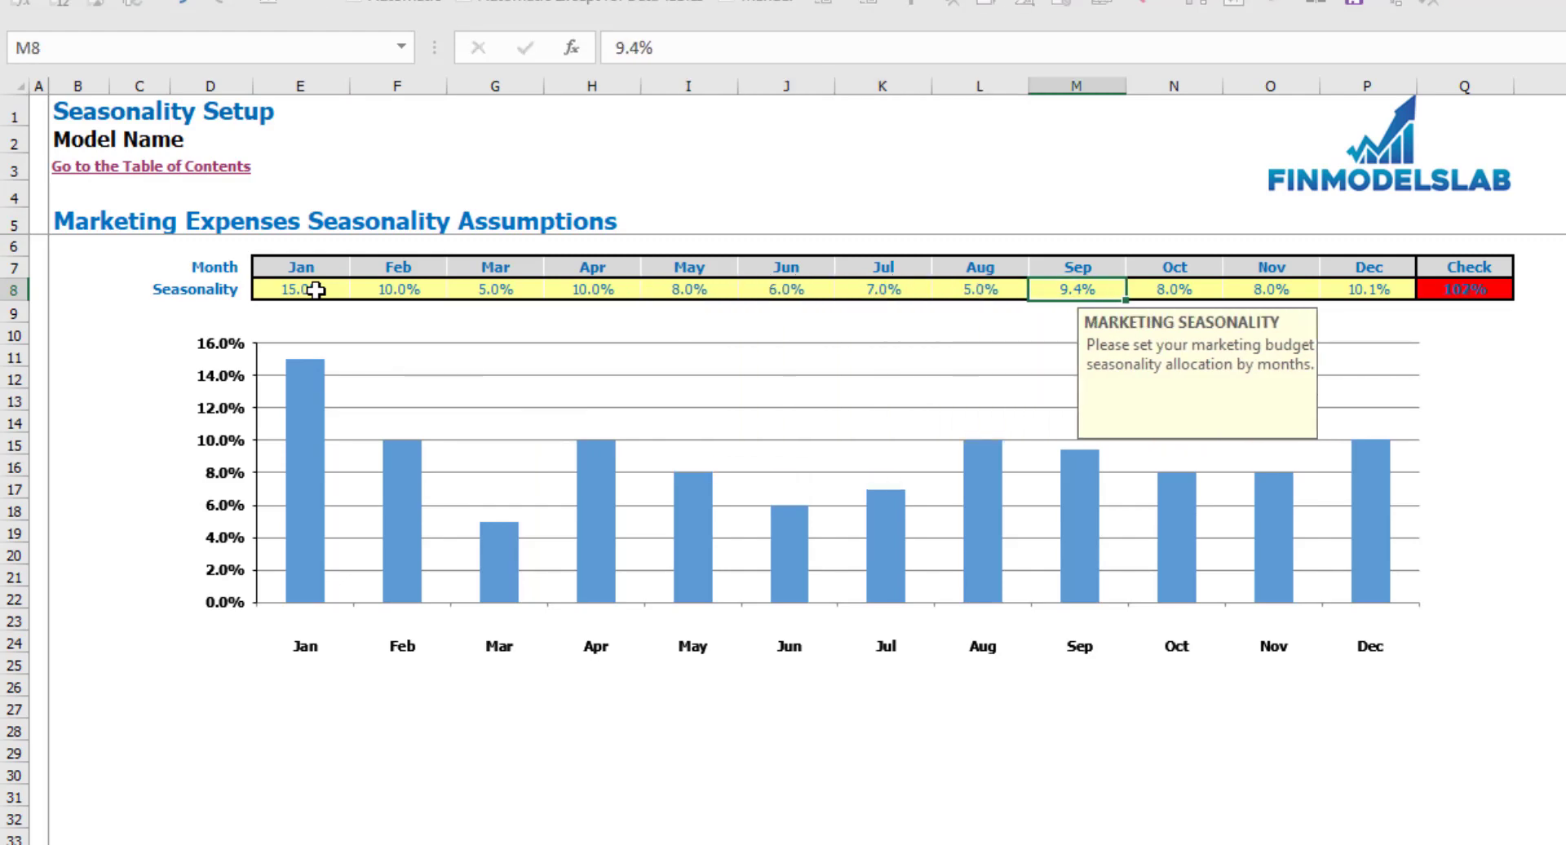
pyautogui.write('10')
pyautogui.press('Tab')
pyautogui.write('15')
pyautogui.press('Tab')
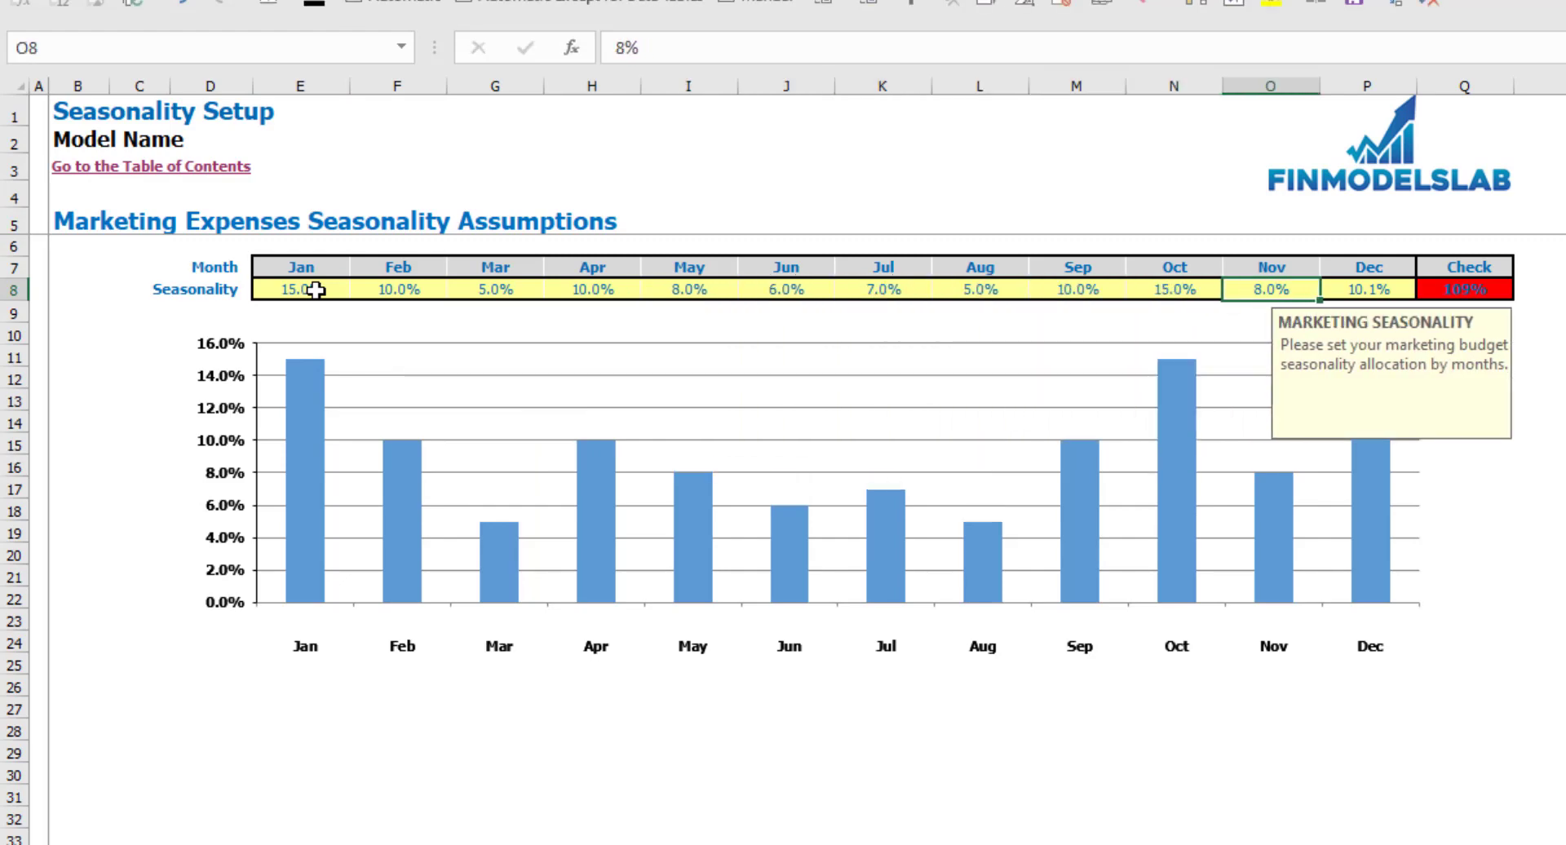
pyautogui.write('5')
pyautogui.press('Tab')
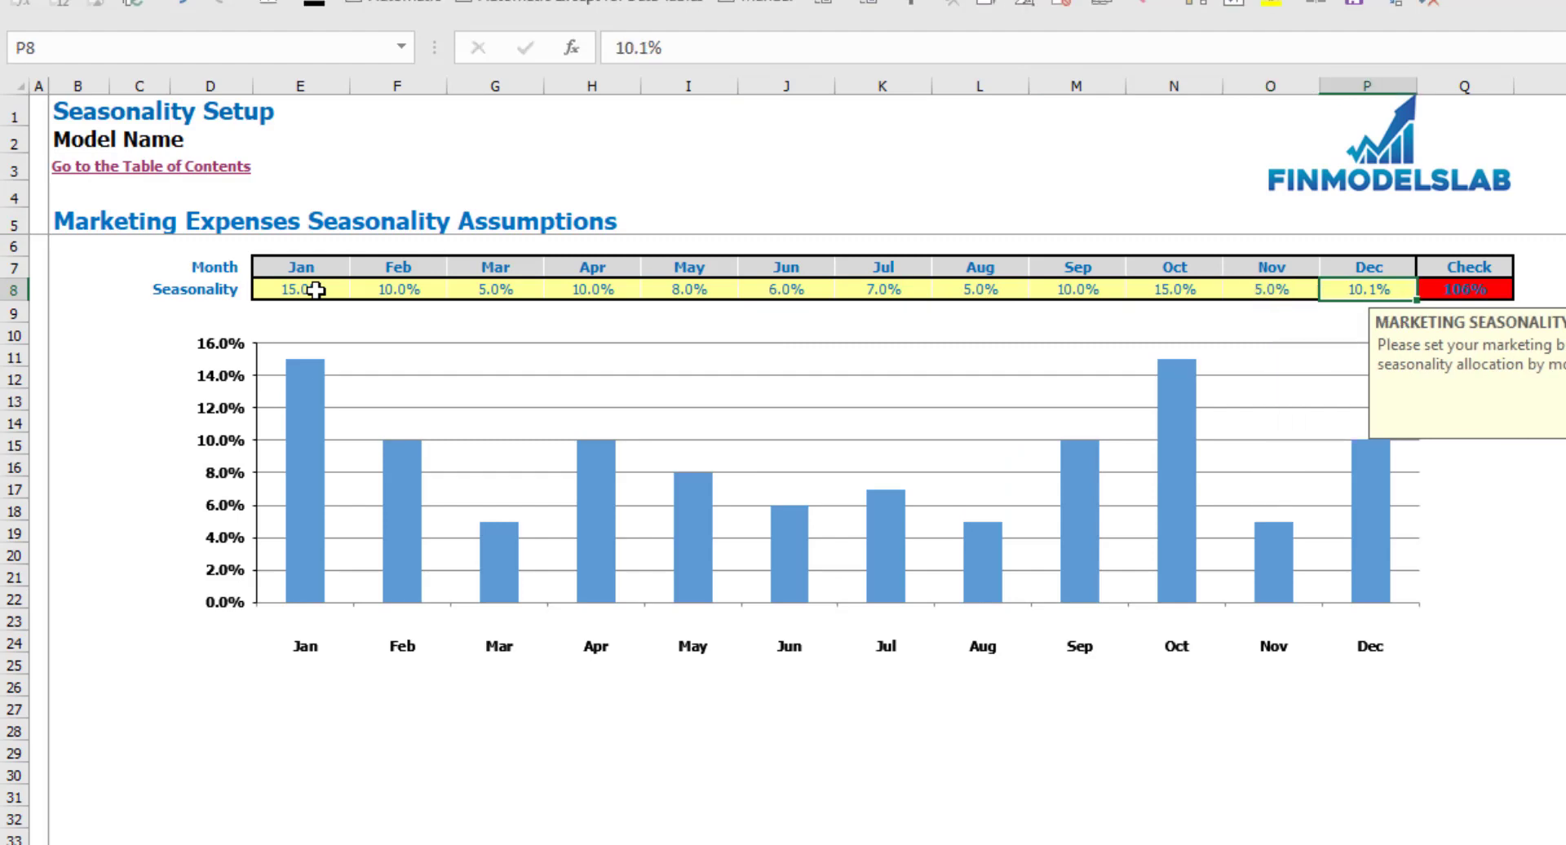
pyautogui.write('5')
pyautogui.press('Return')
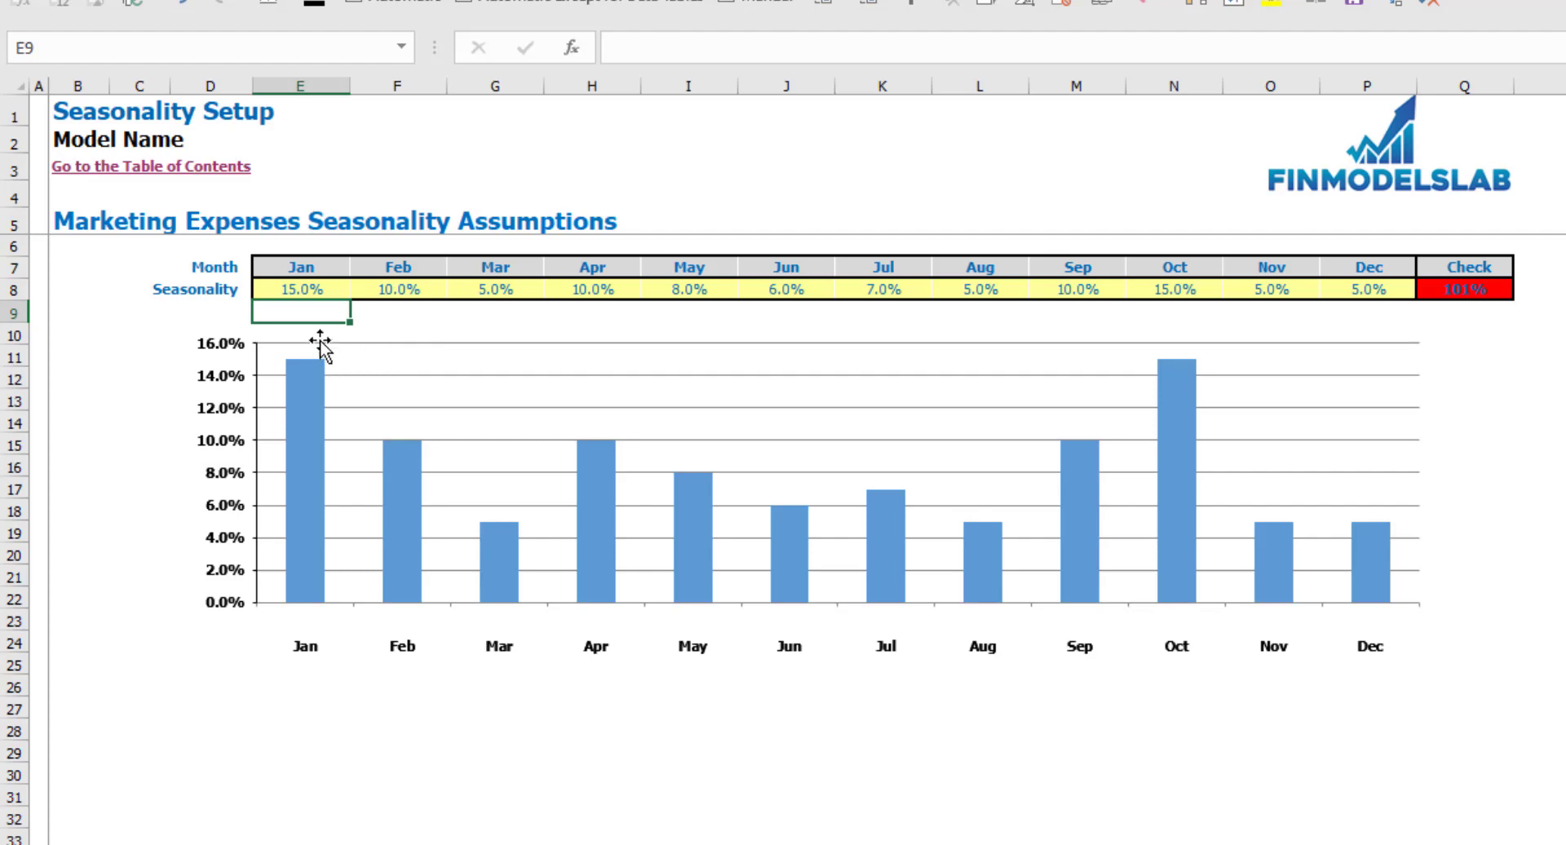
# Step: Lower October's marketing seasonality to 14% so the SUM check totals 100%
pyautogui.click(1492, 291)
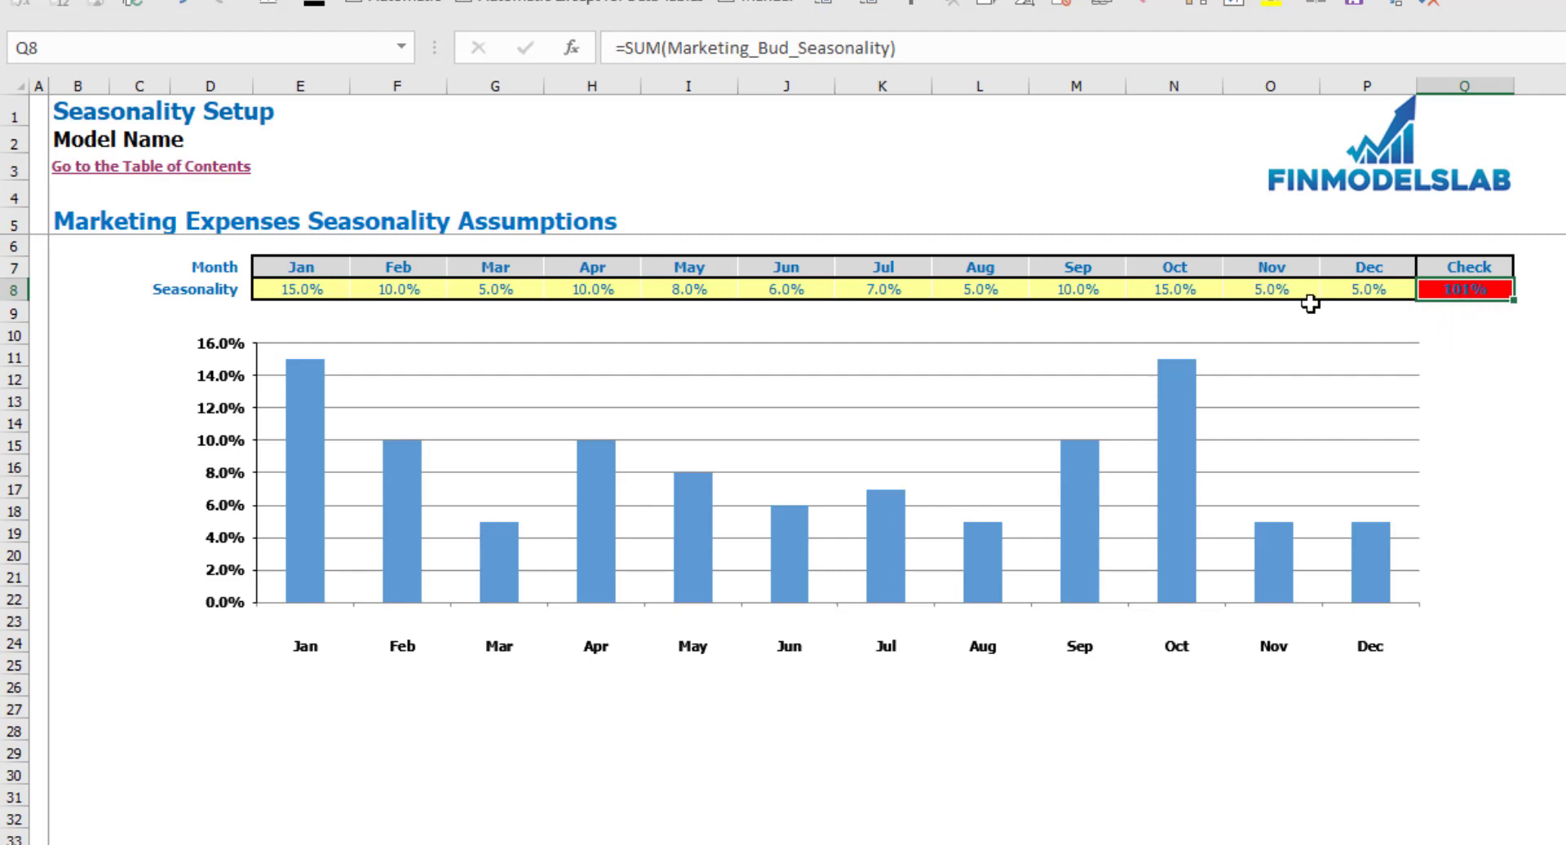
pyautogui.click(1197, 290)
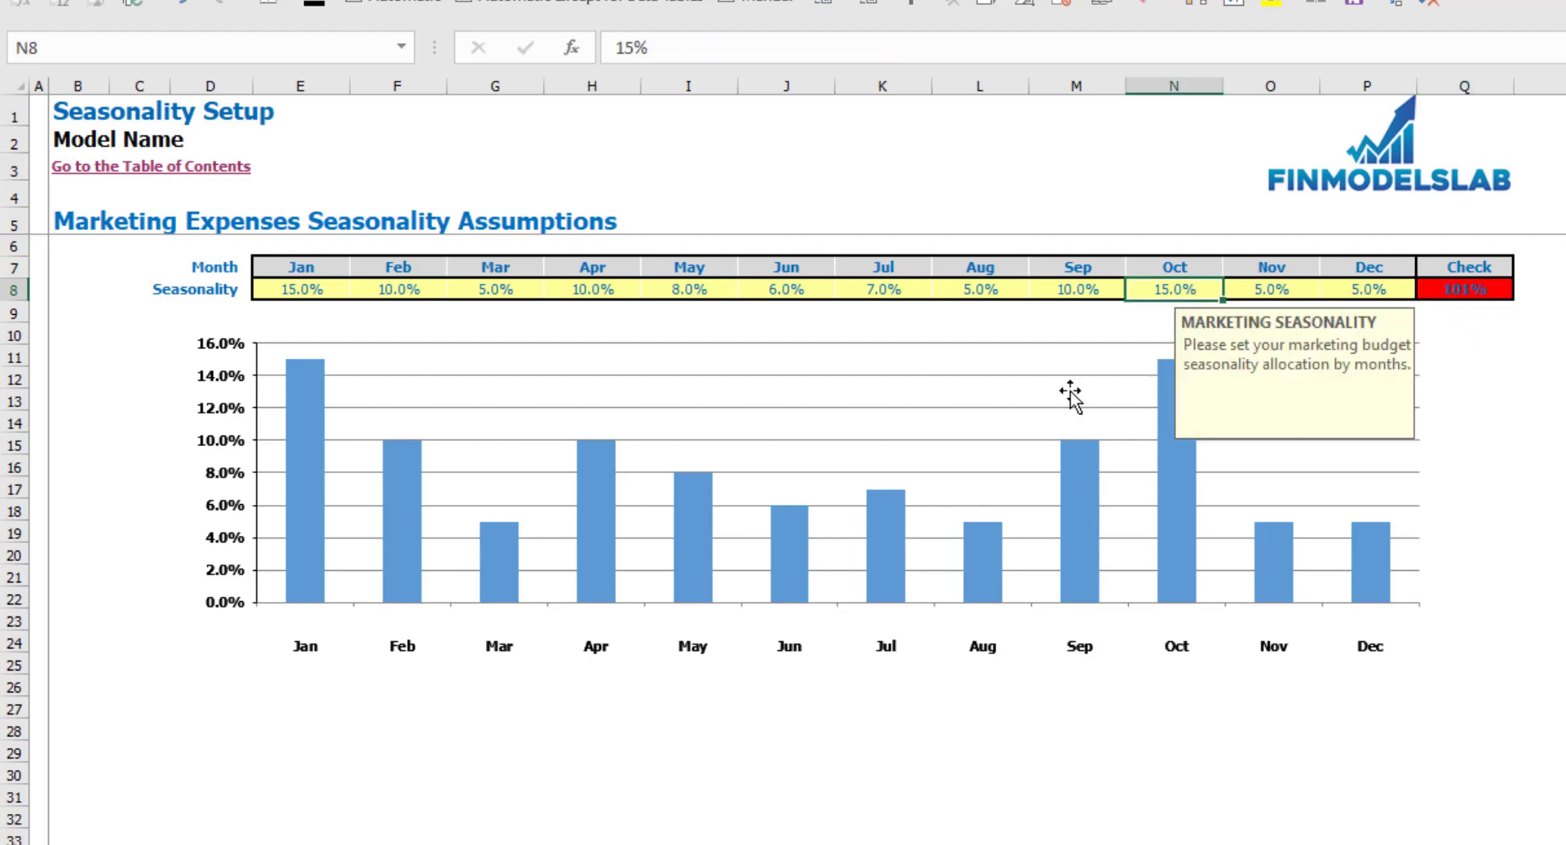
pyautogui.write('14')
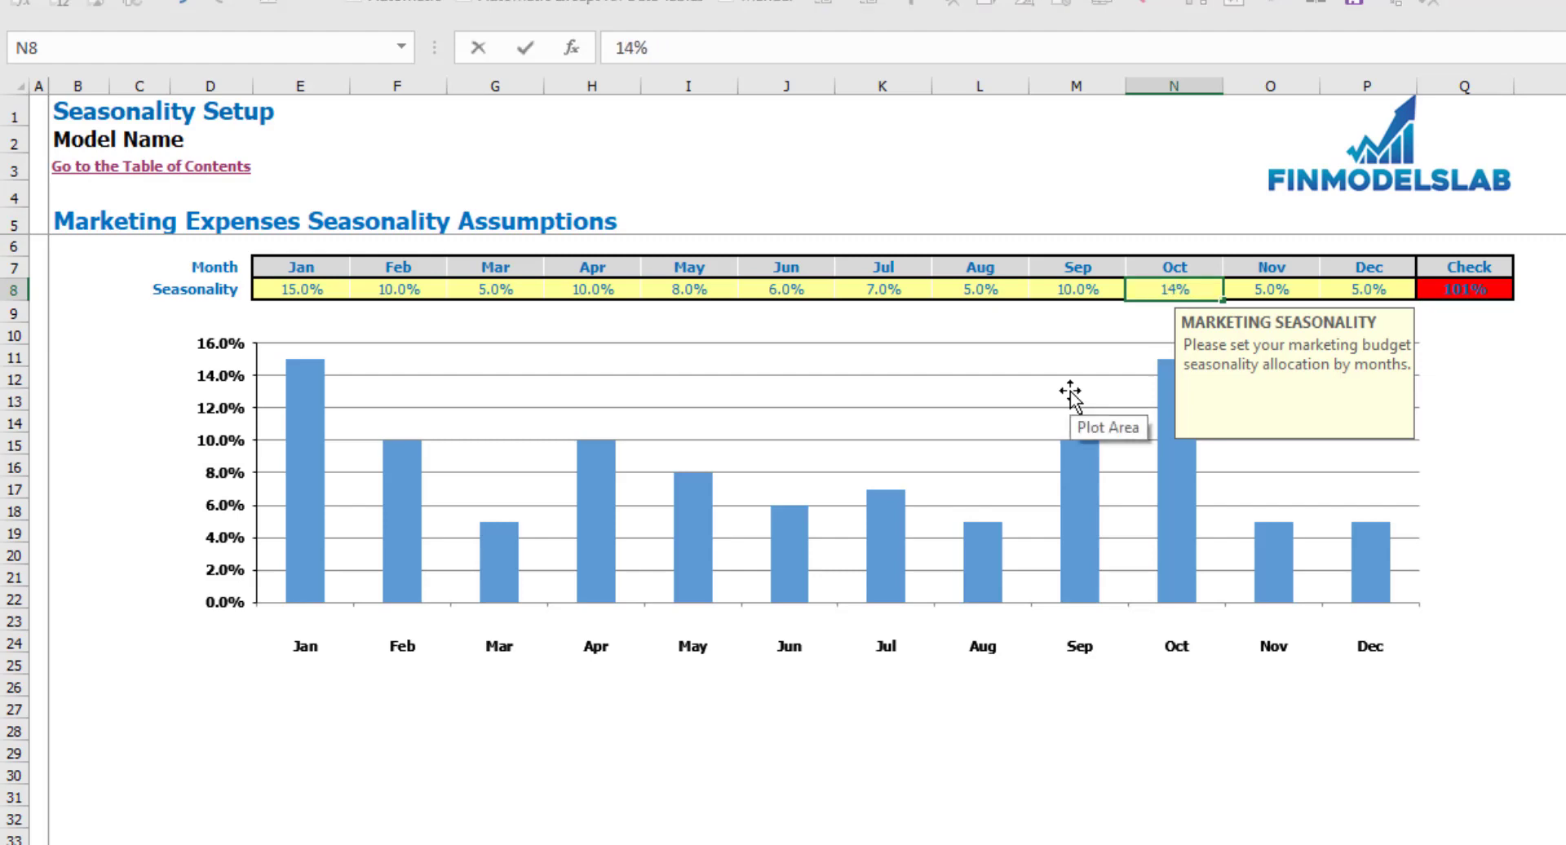
pyautogui.press('Return')
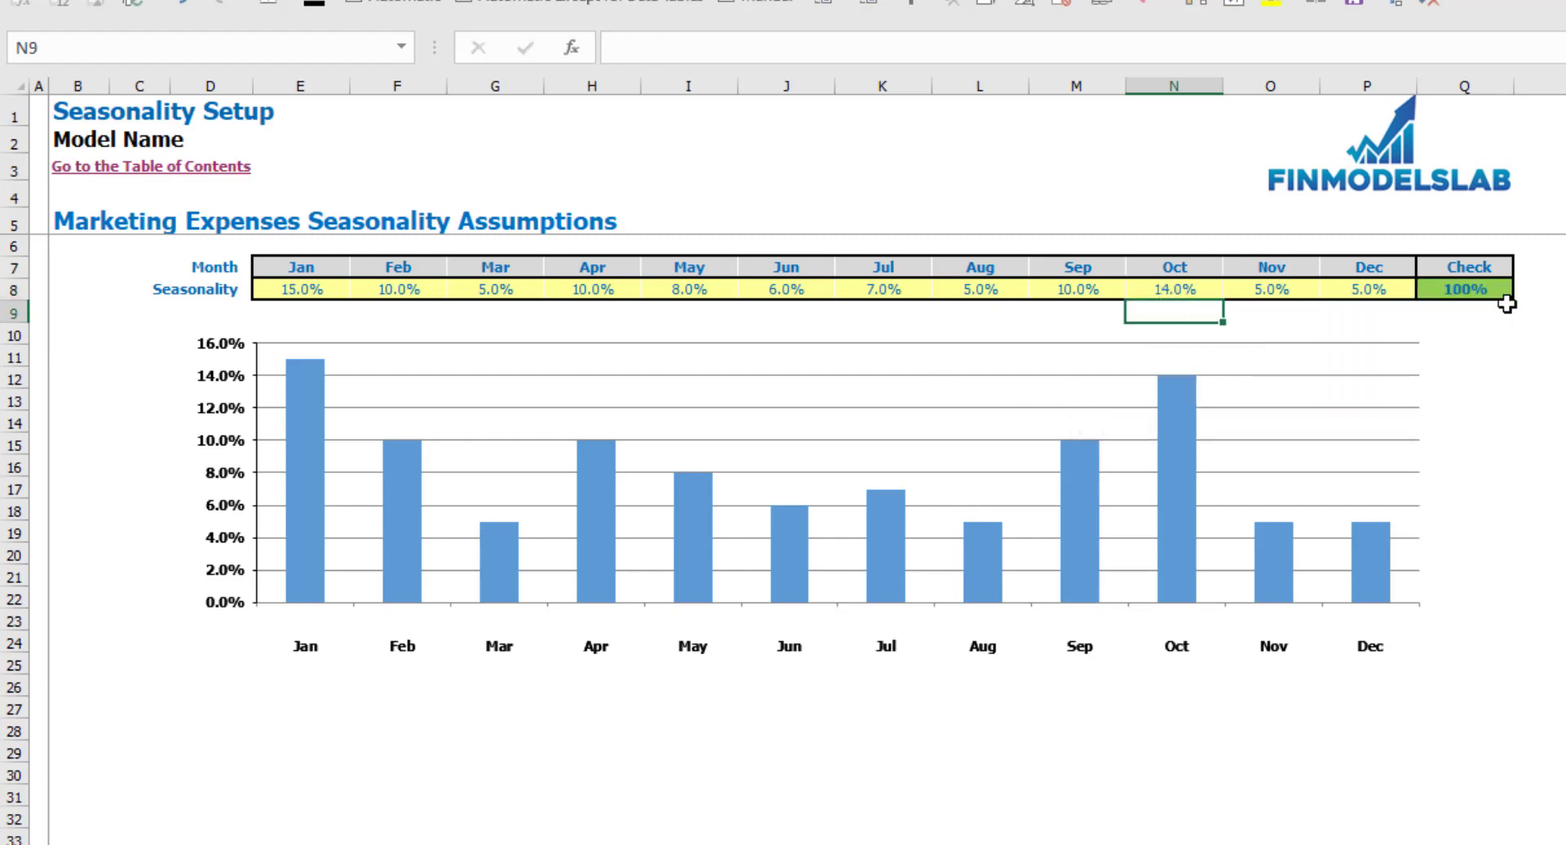
pyautogui.click(1497, 290)
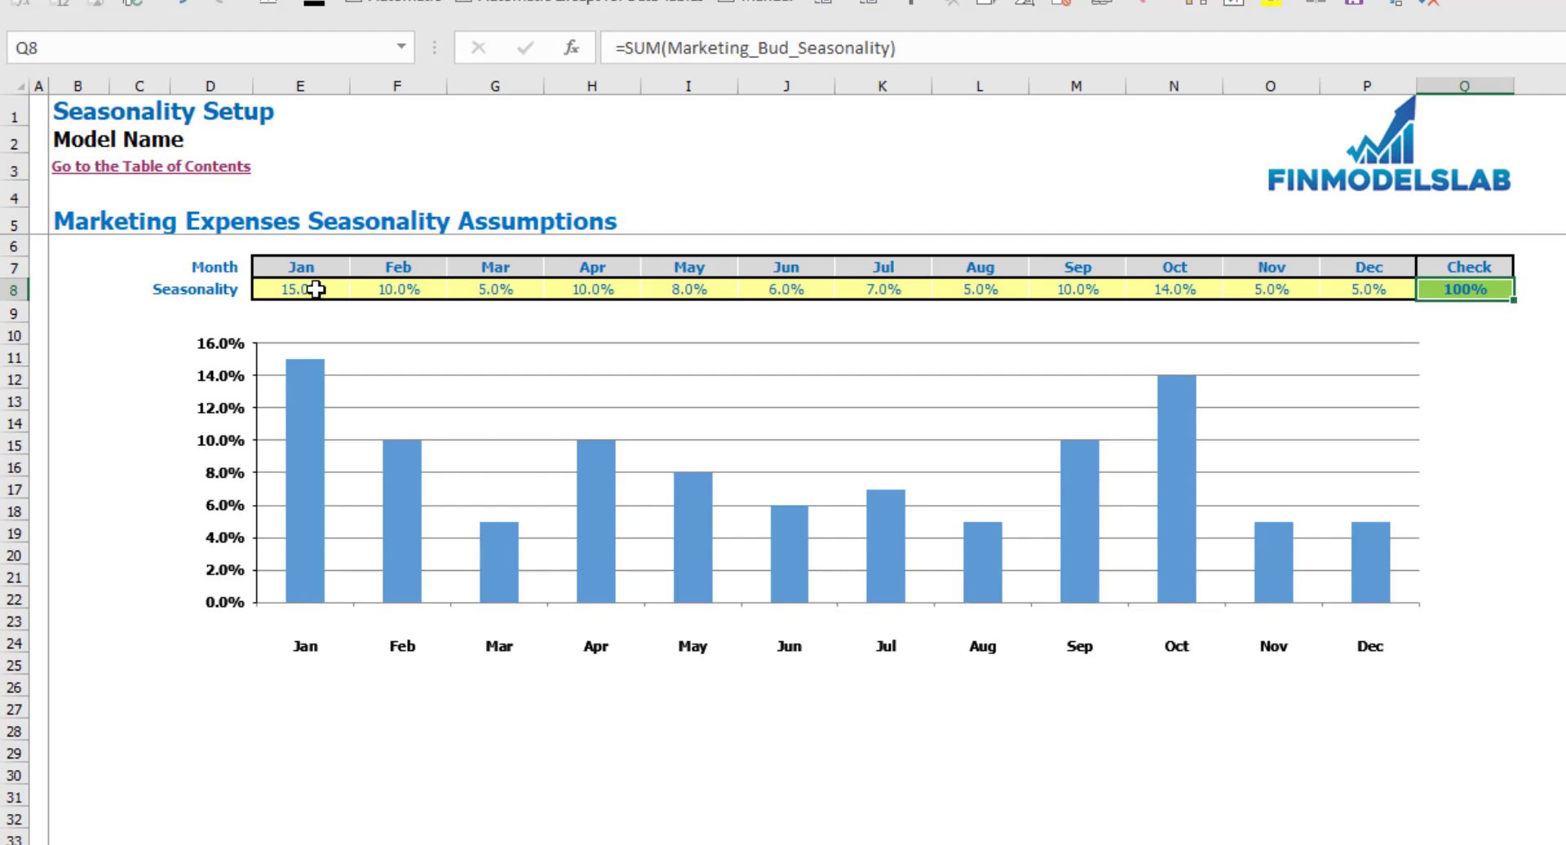
# Step: Set January's seasonality to =1/12 and paste it across February–December for equal 8.3% shares
pyautogui.click(316, 289)
pyautogui.write('=1/')
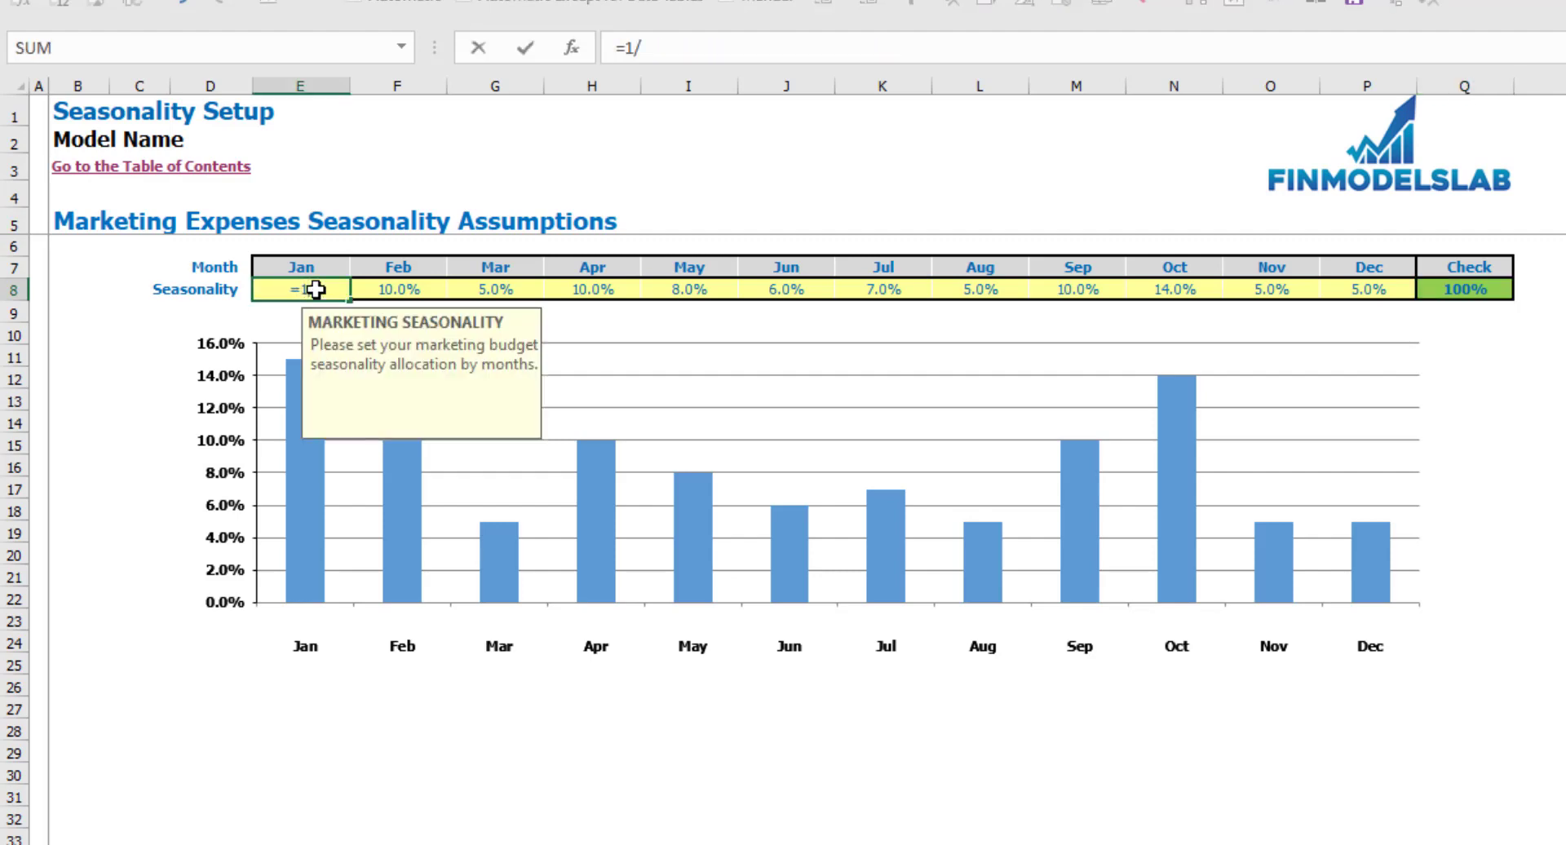
pyautogui.hotkey('ctrl', 'Return')
pyautogui.hotkey('ctrl', 'c')
pyautogui.press('Right')
pyautogui.hotkey('shift', 'Right')
pyautogui.hotkey('shift', 'Right')
pyautogui.hotkey('shift', 'Right')
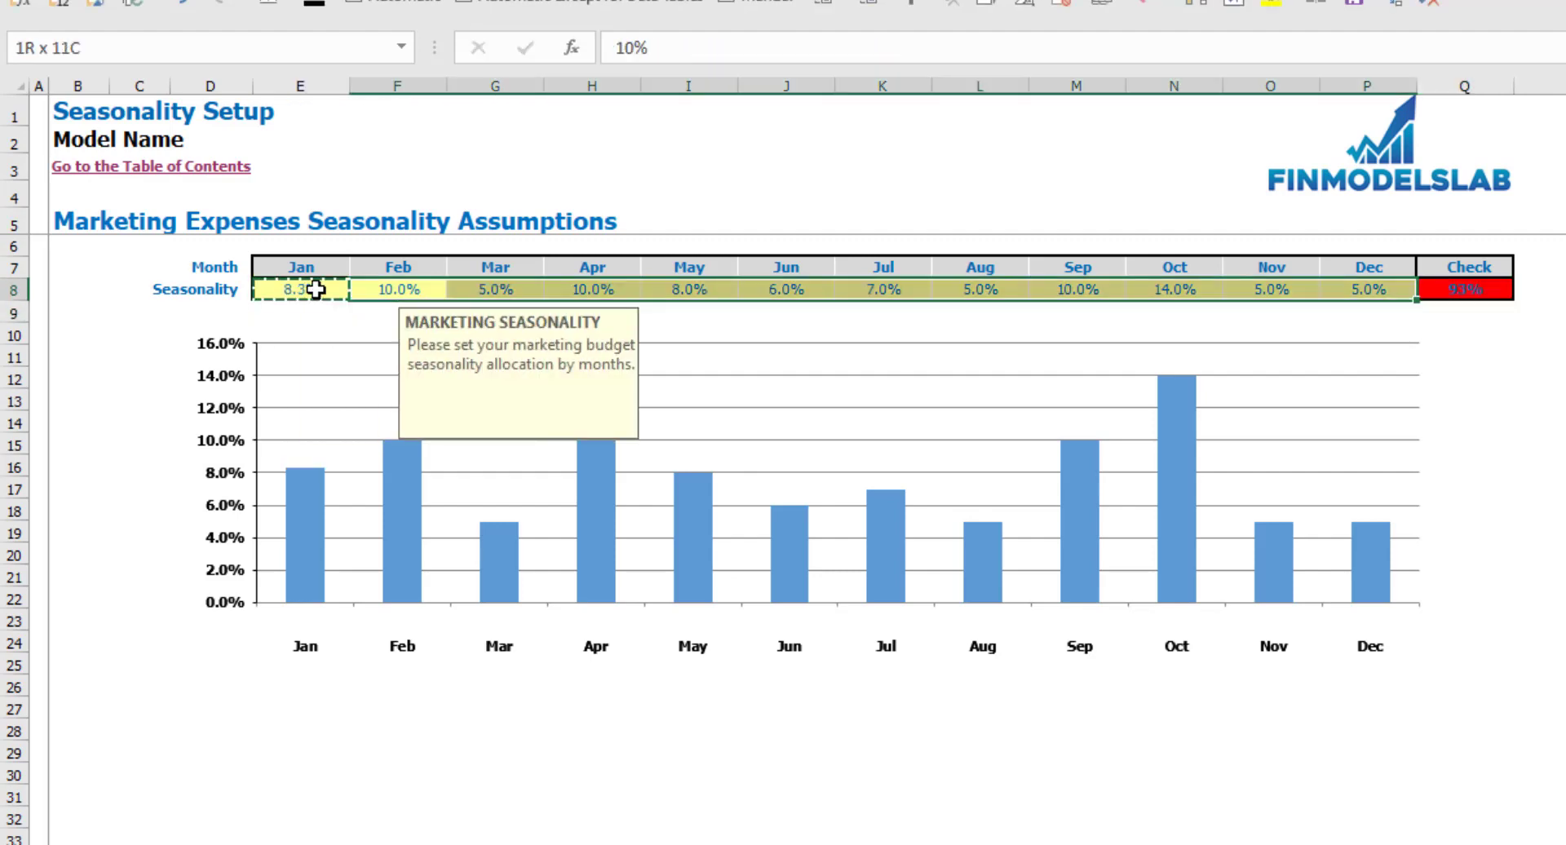
pyautogui.hotkey('ctrl', 'v')
pyautogui.click(1525, 400)
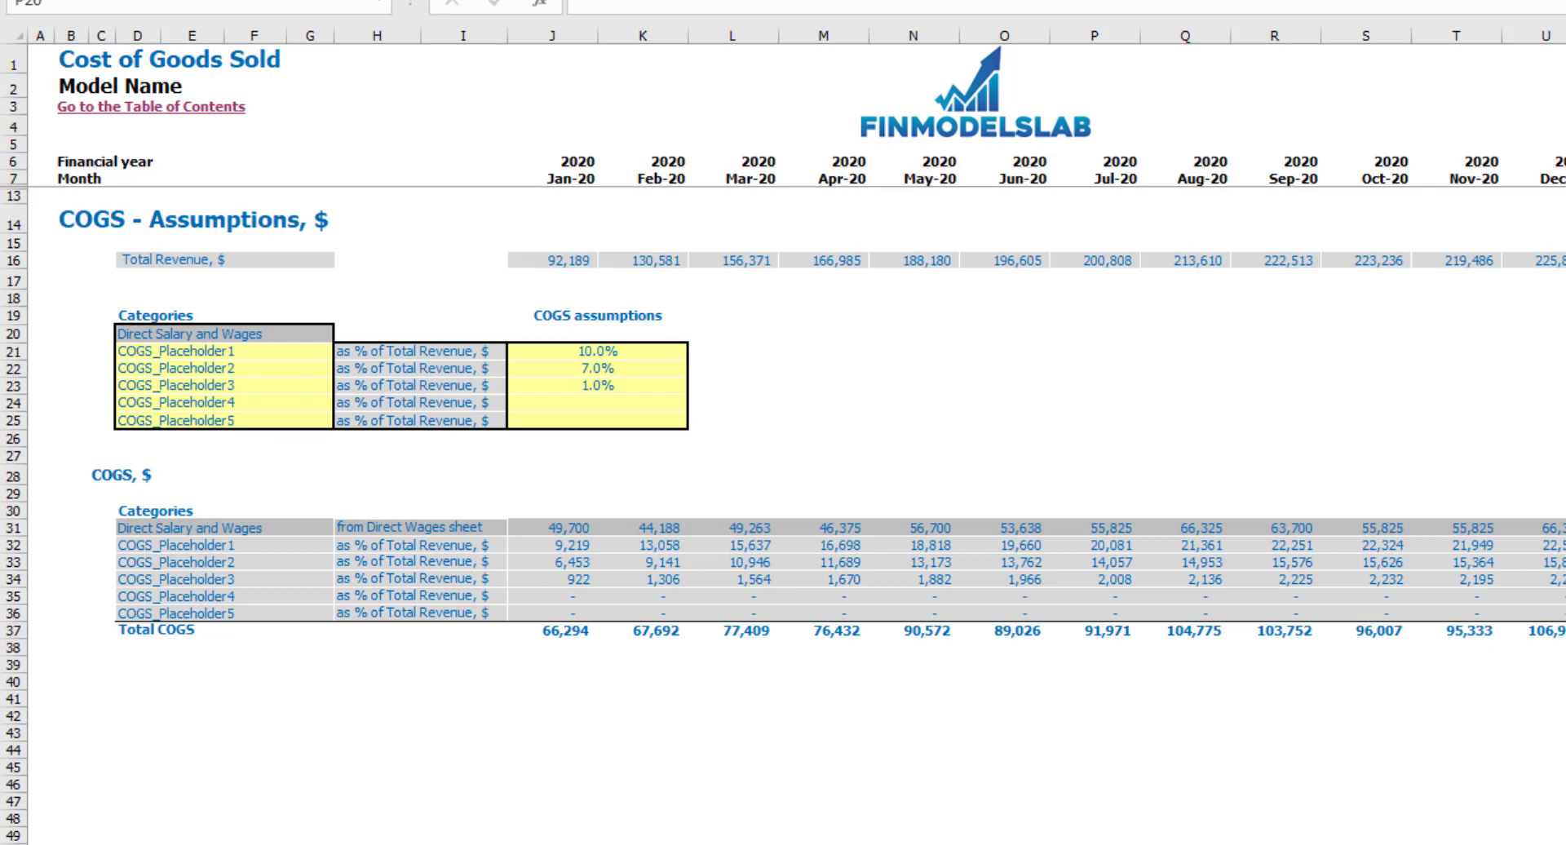
# Step: Rename the first COGS item from COGS_Placeholder1 to Hosting
pyautogui.moveTo(273, 360); pyautogui.dragTo(253, 420)
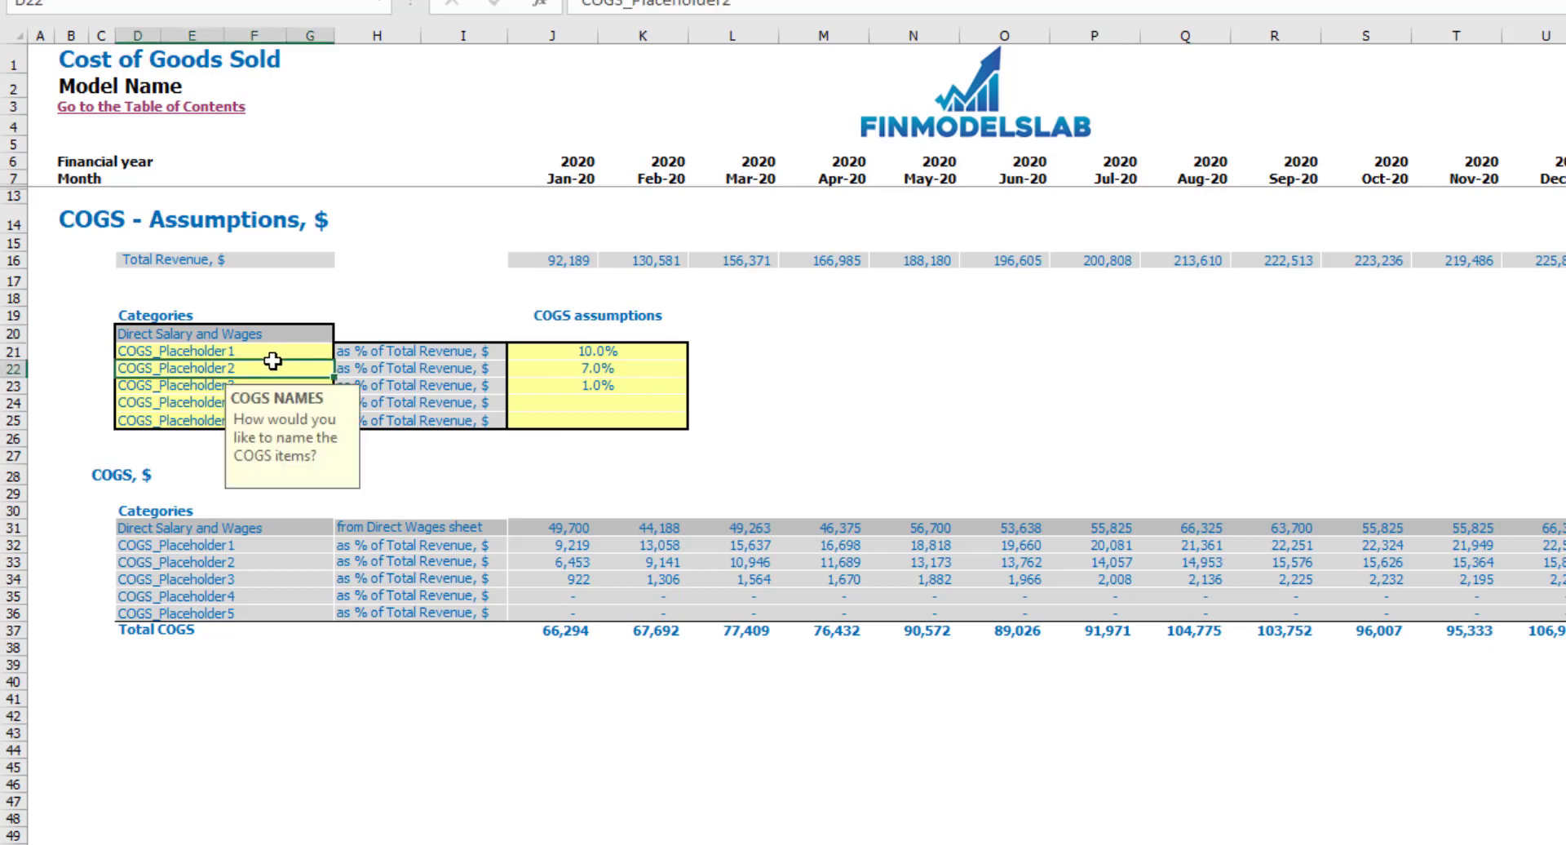
pyautogui.click(228, 352)
pyautogui.write('Hosting')
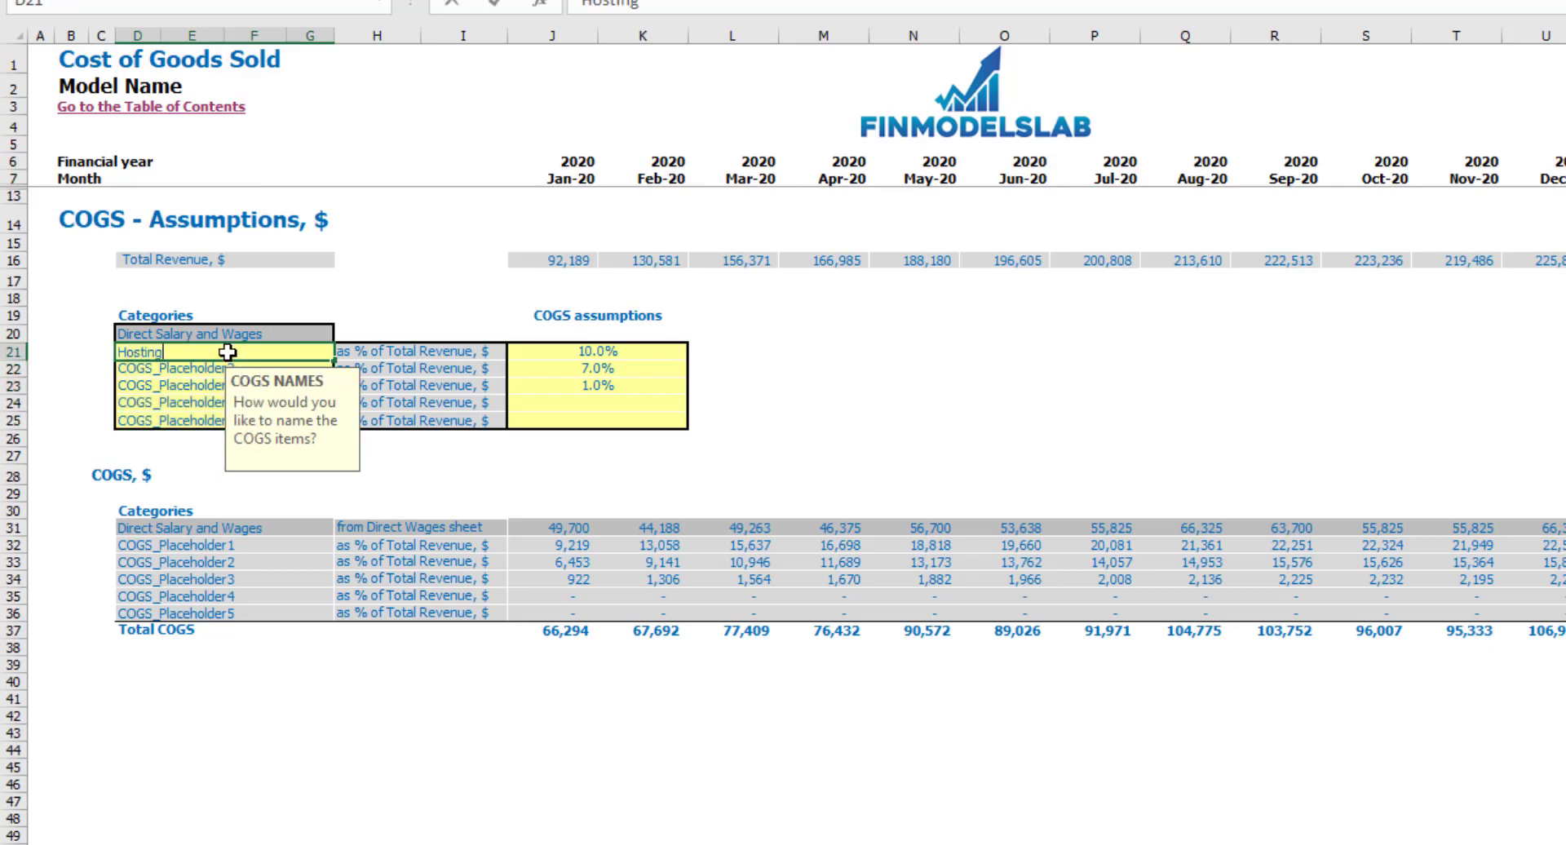
pyautogui.press('Return')
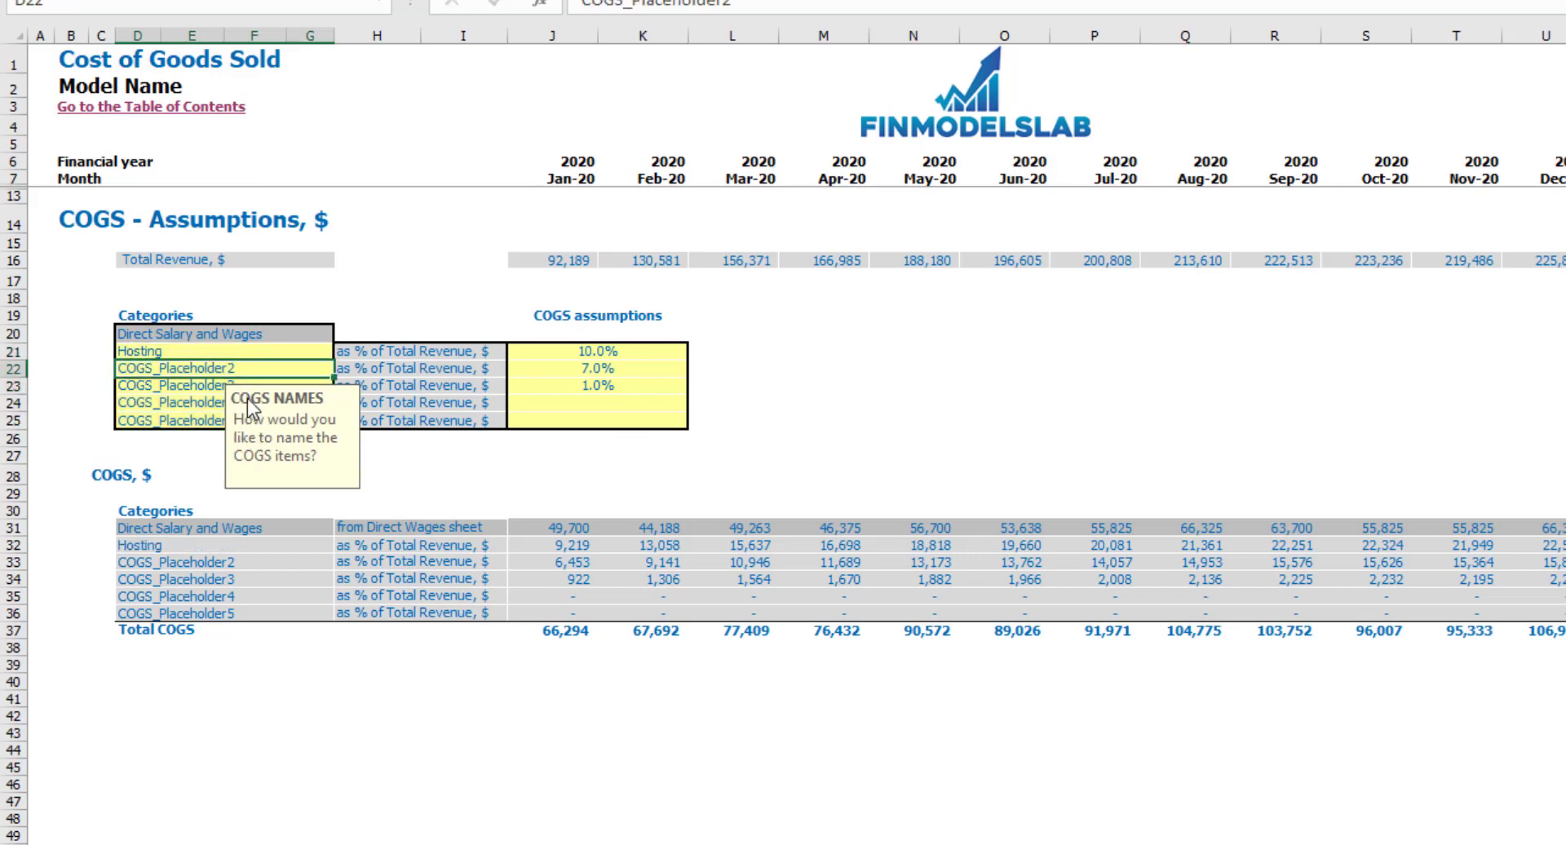
pyautogui.click(857, 402)
# Step: Set Hosting's COGS to 15% of total revenue, then move to the Income Statement
pyautogui.click(634, 359)
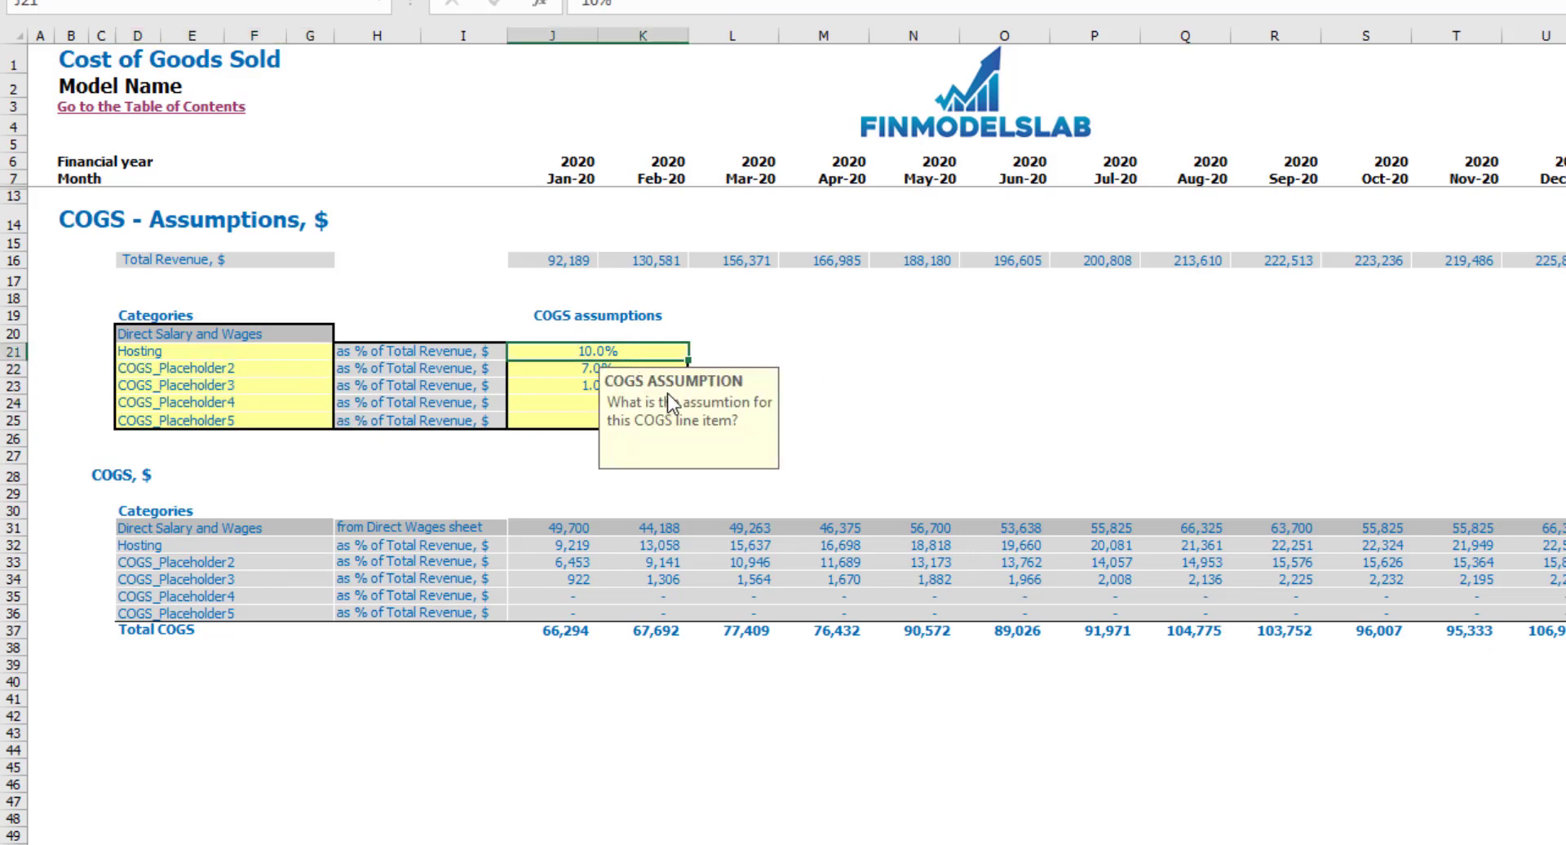
pyautogui.write('15')
pyautogui.press('Return')
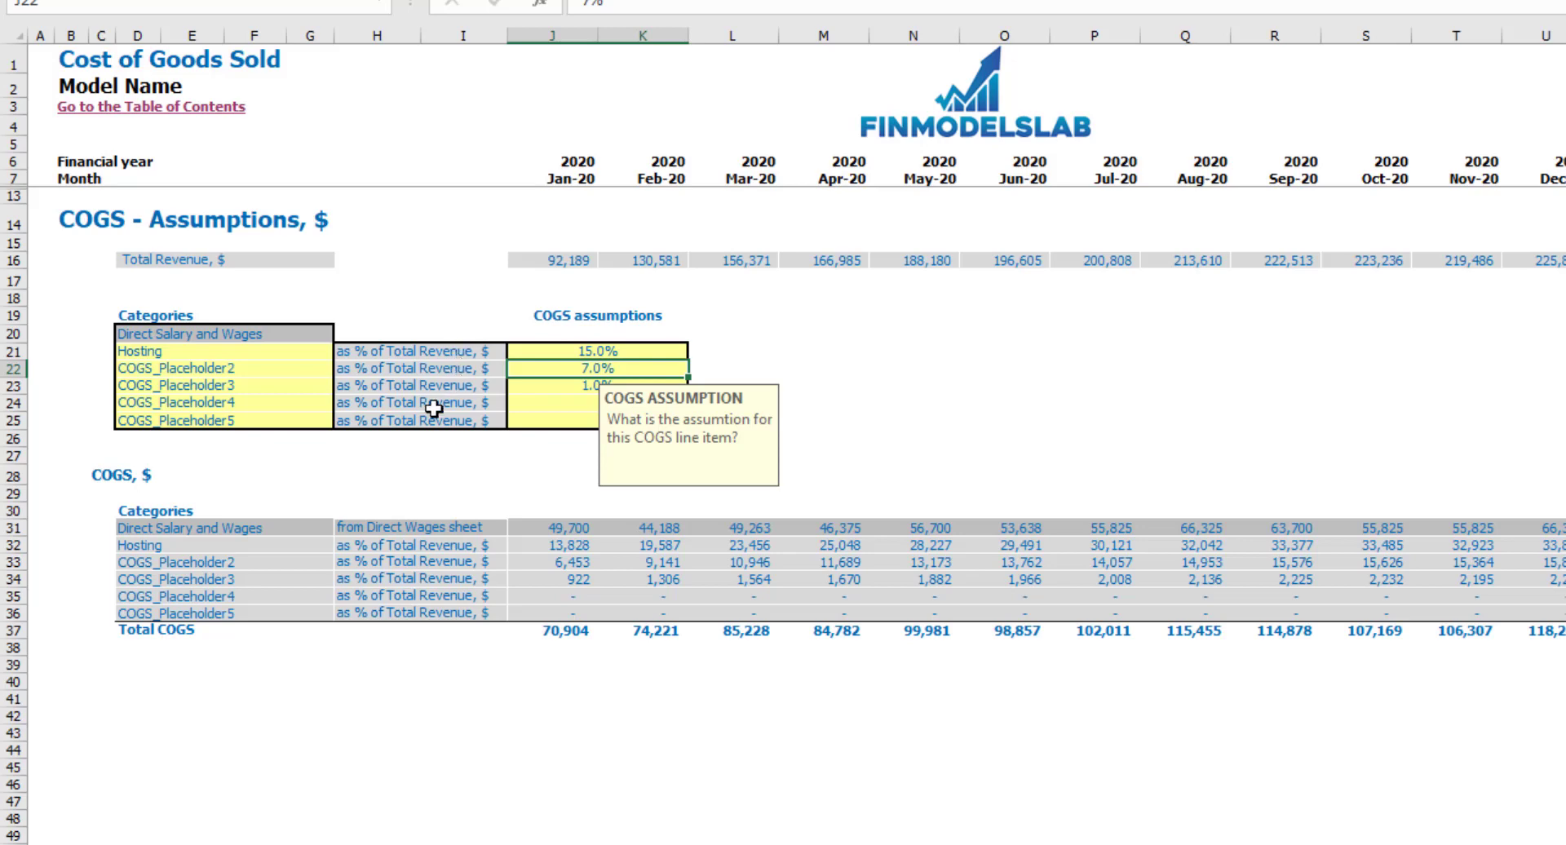
pyautogui.click(13, 260)
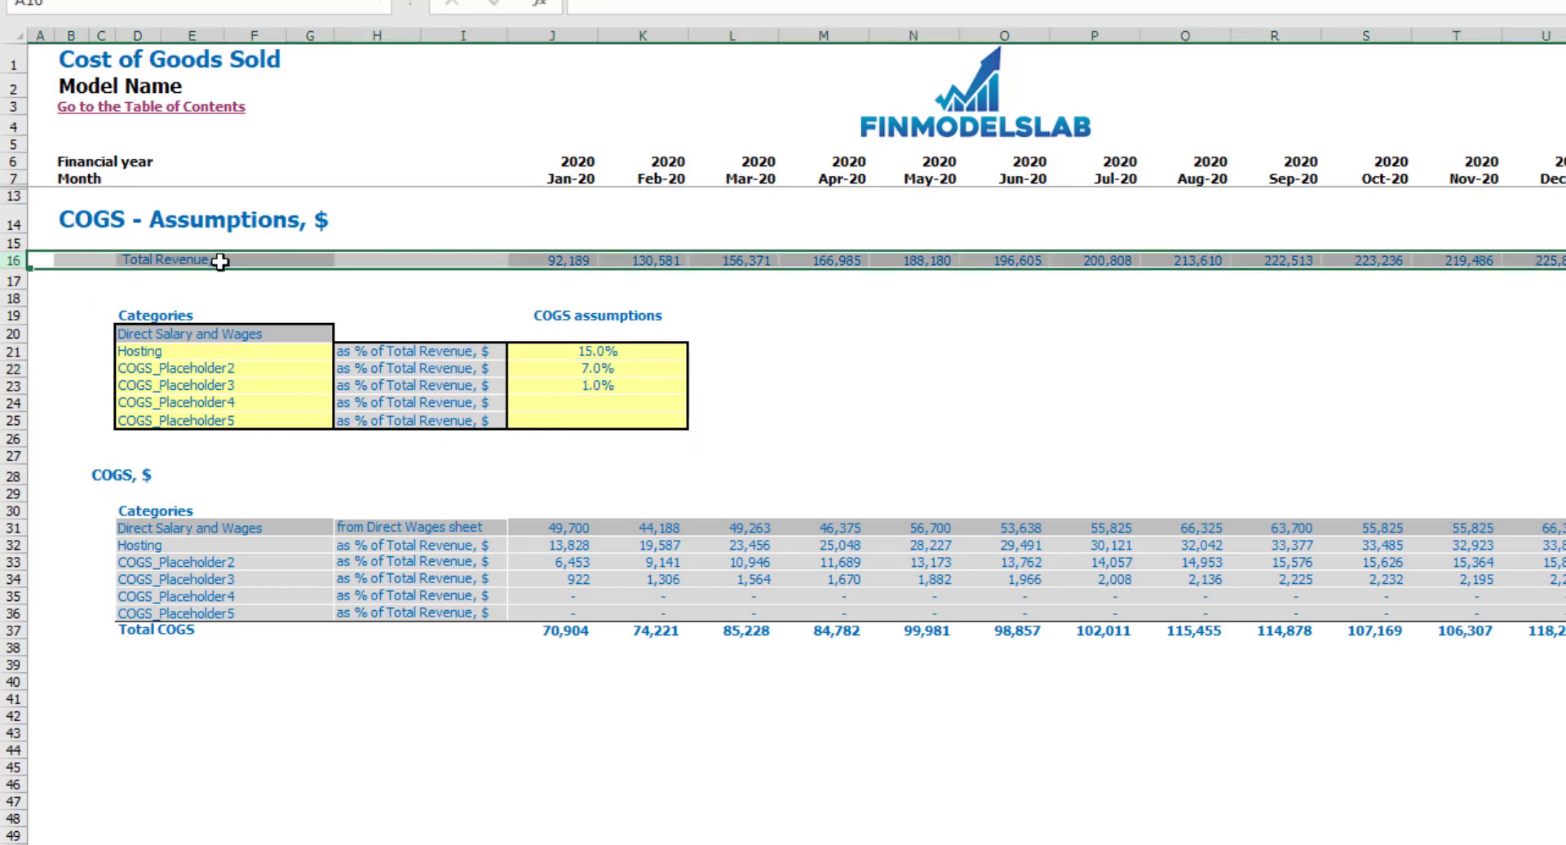
pyautogui.click(579, 304)
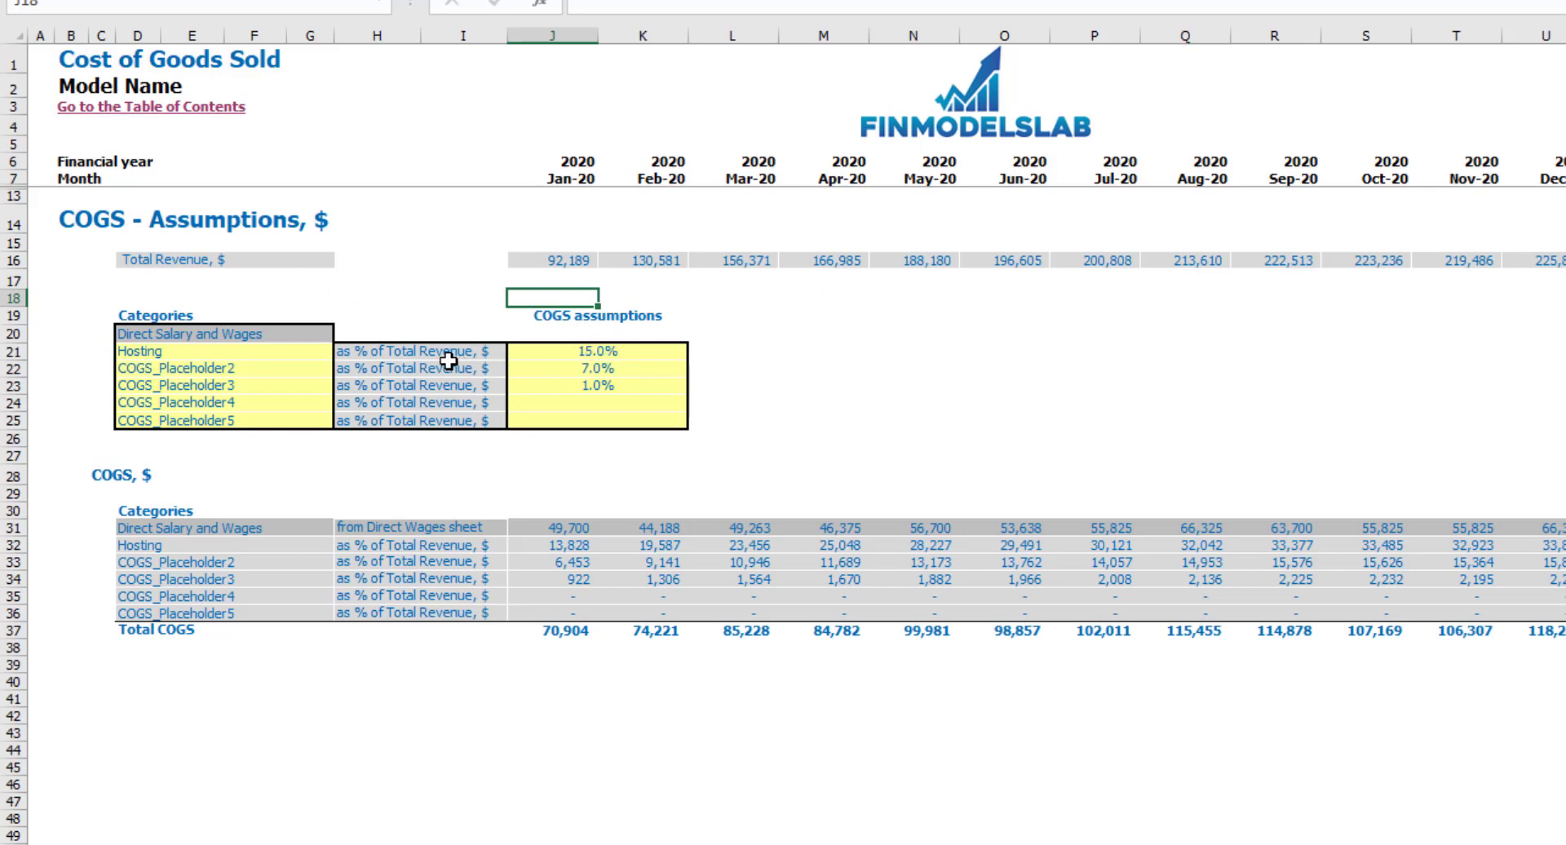
pyautogui.click(570, 355)
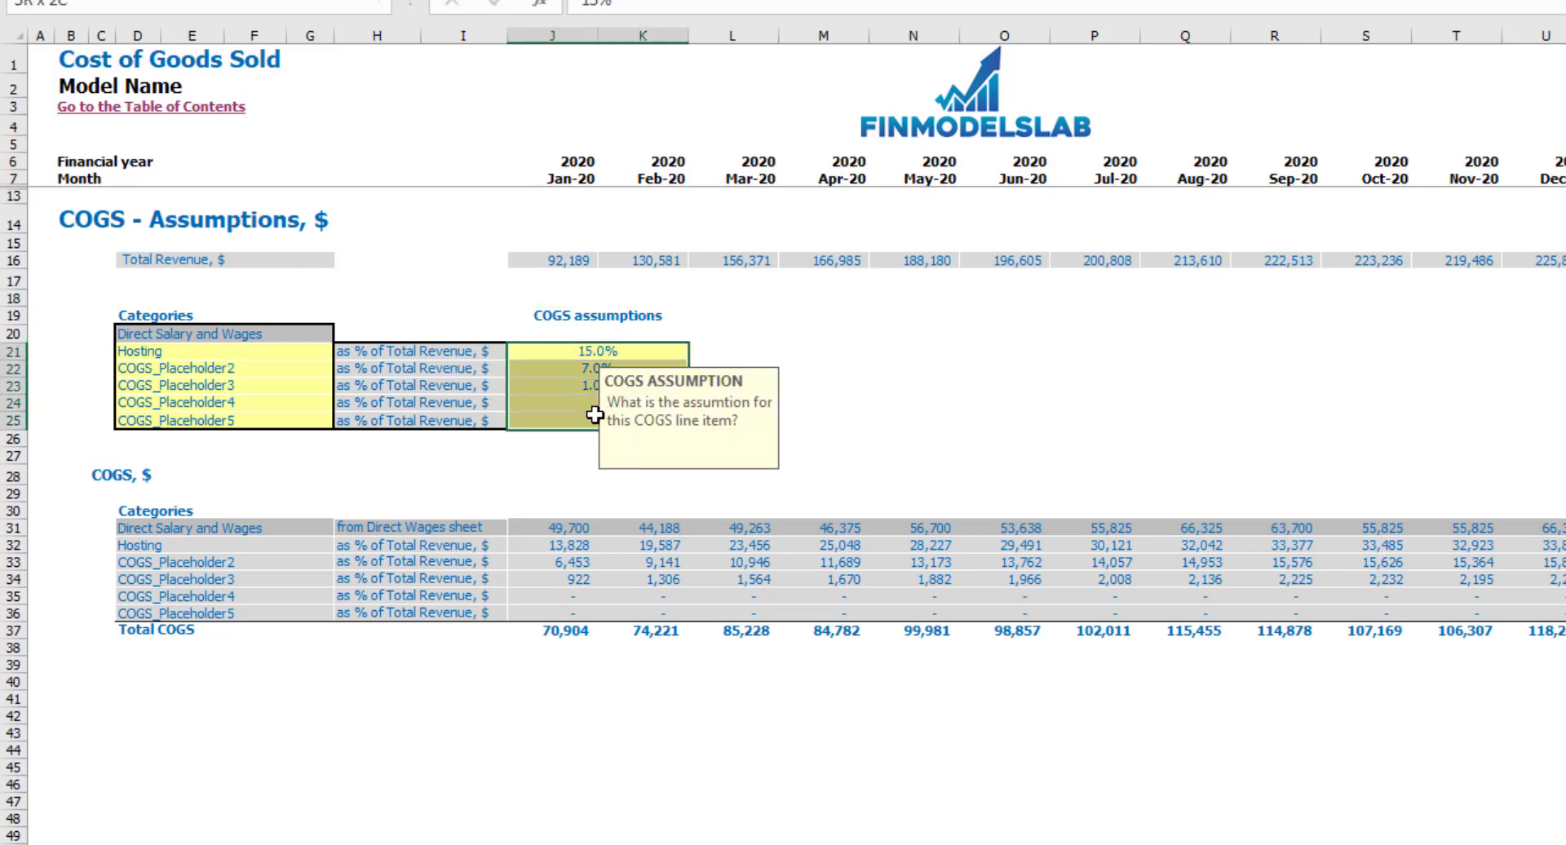
pyautogui.click(769, 302)
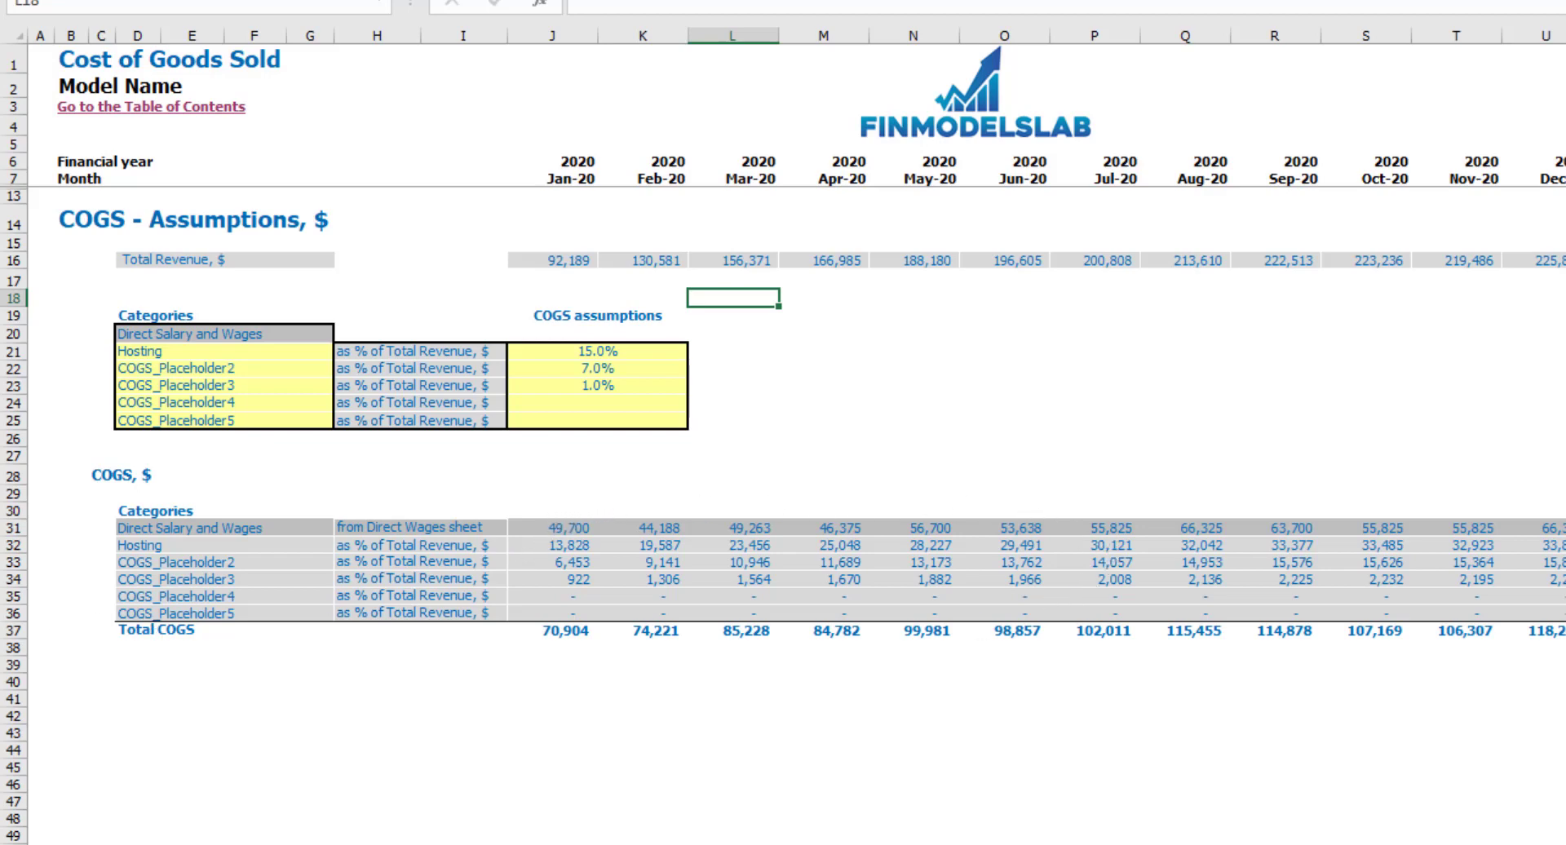
pyautogui.hotkey('ctrl', 'pagedown')
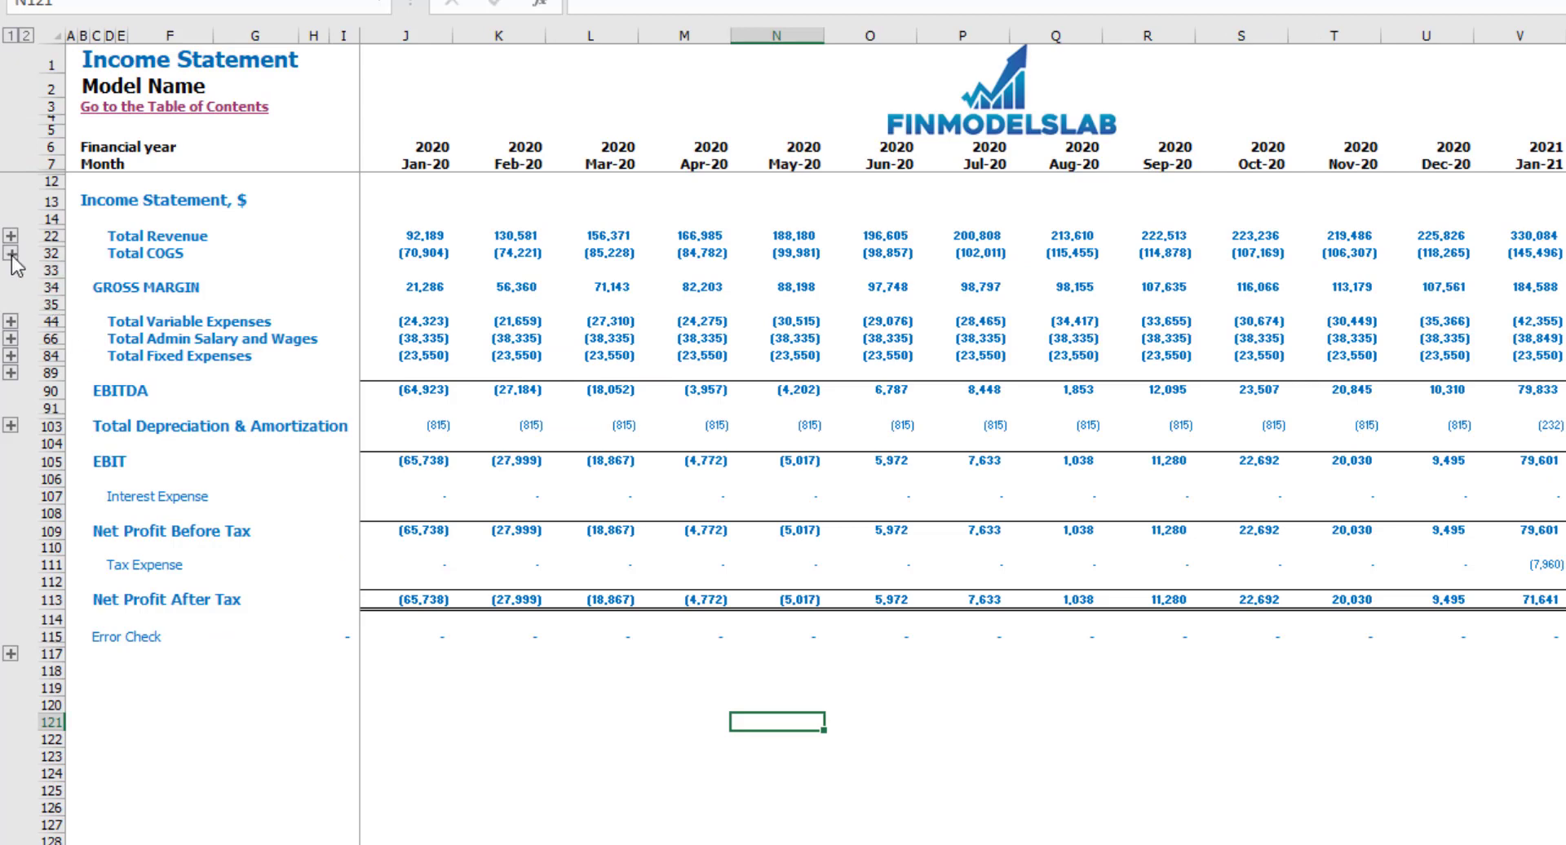
# Step: Expand the Total COGS detail lines on the Income Statement
pyautogui.click(11, 255)
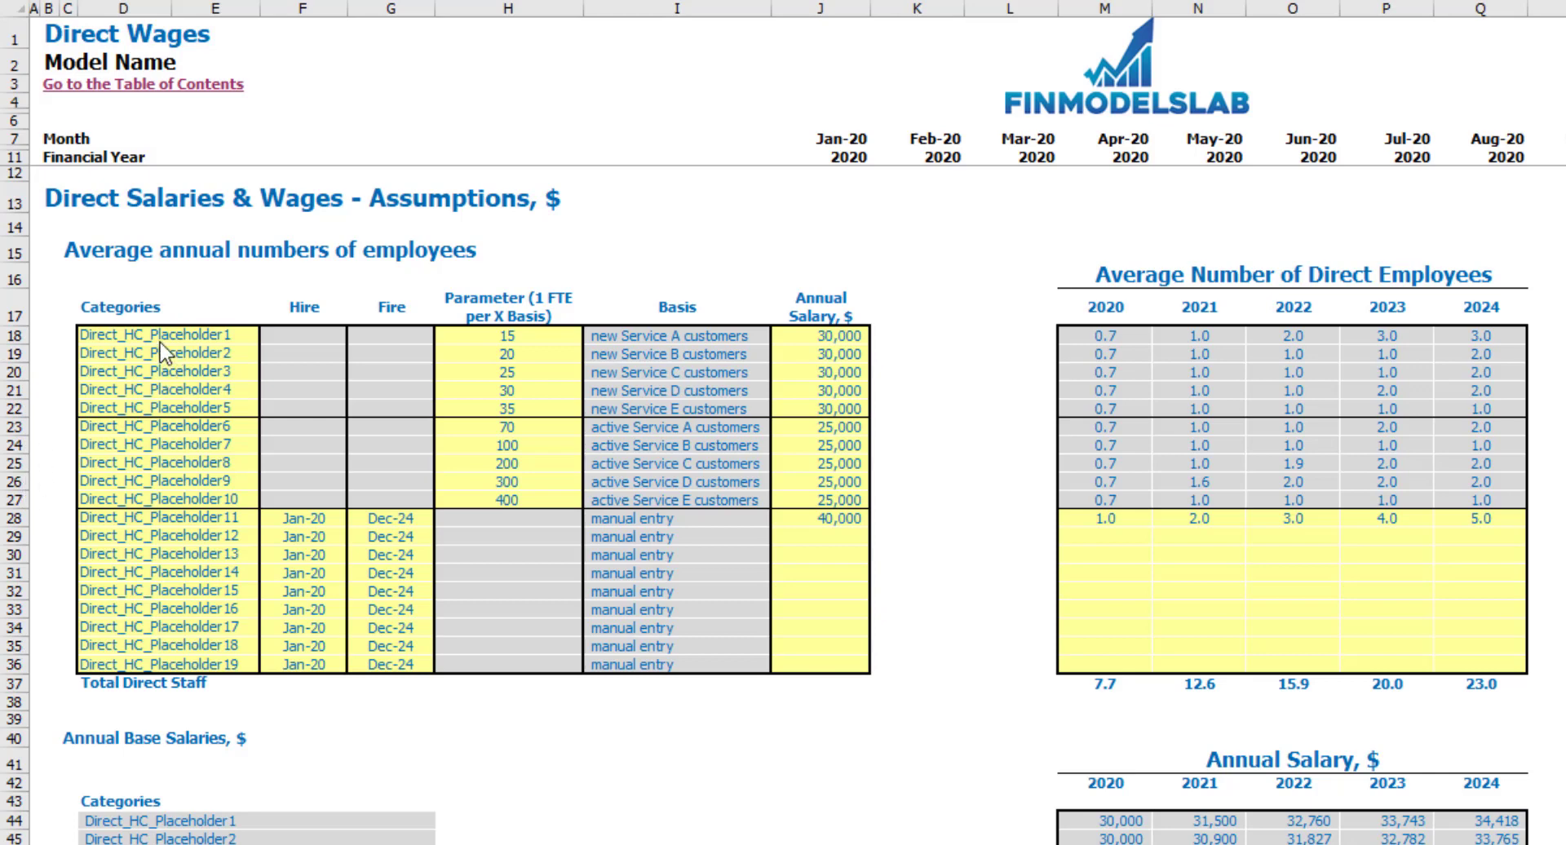
# Step: Set Direct_HC_Placeholder1's staffing ratio to 10
pyautogui.press('Down')
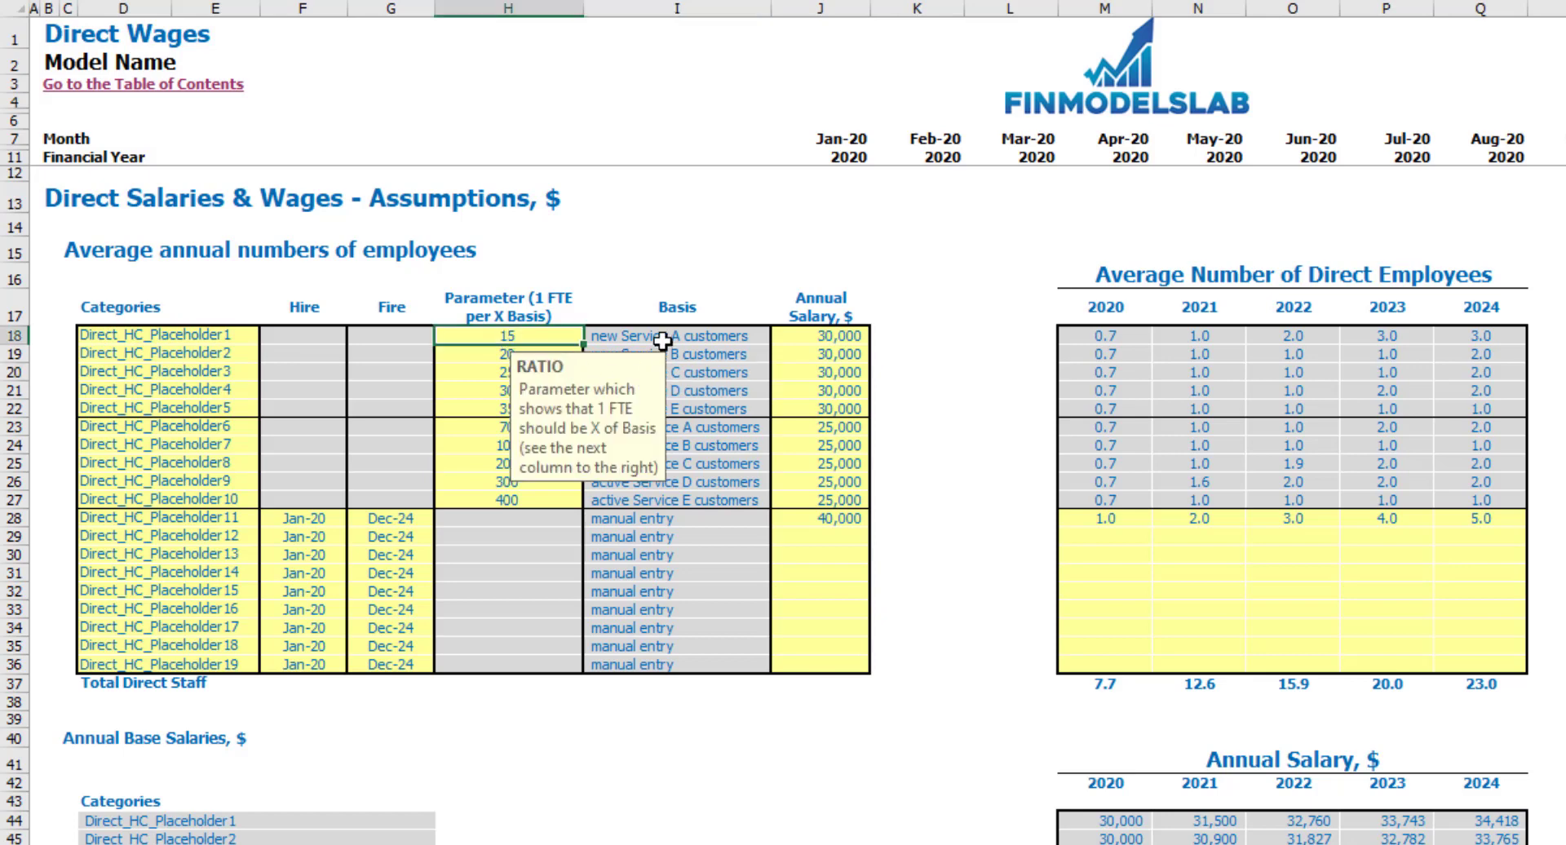
pyautogui.press('Up')
pyautogui.press('Up')
pyautogui.press('Up')
pyautogui.click(512, 340)
pyautogui.write('10')
pyautogui.press('Return')
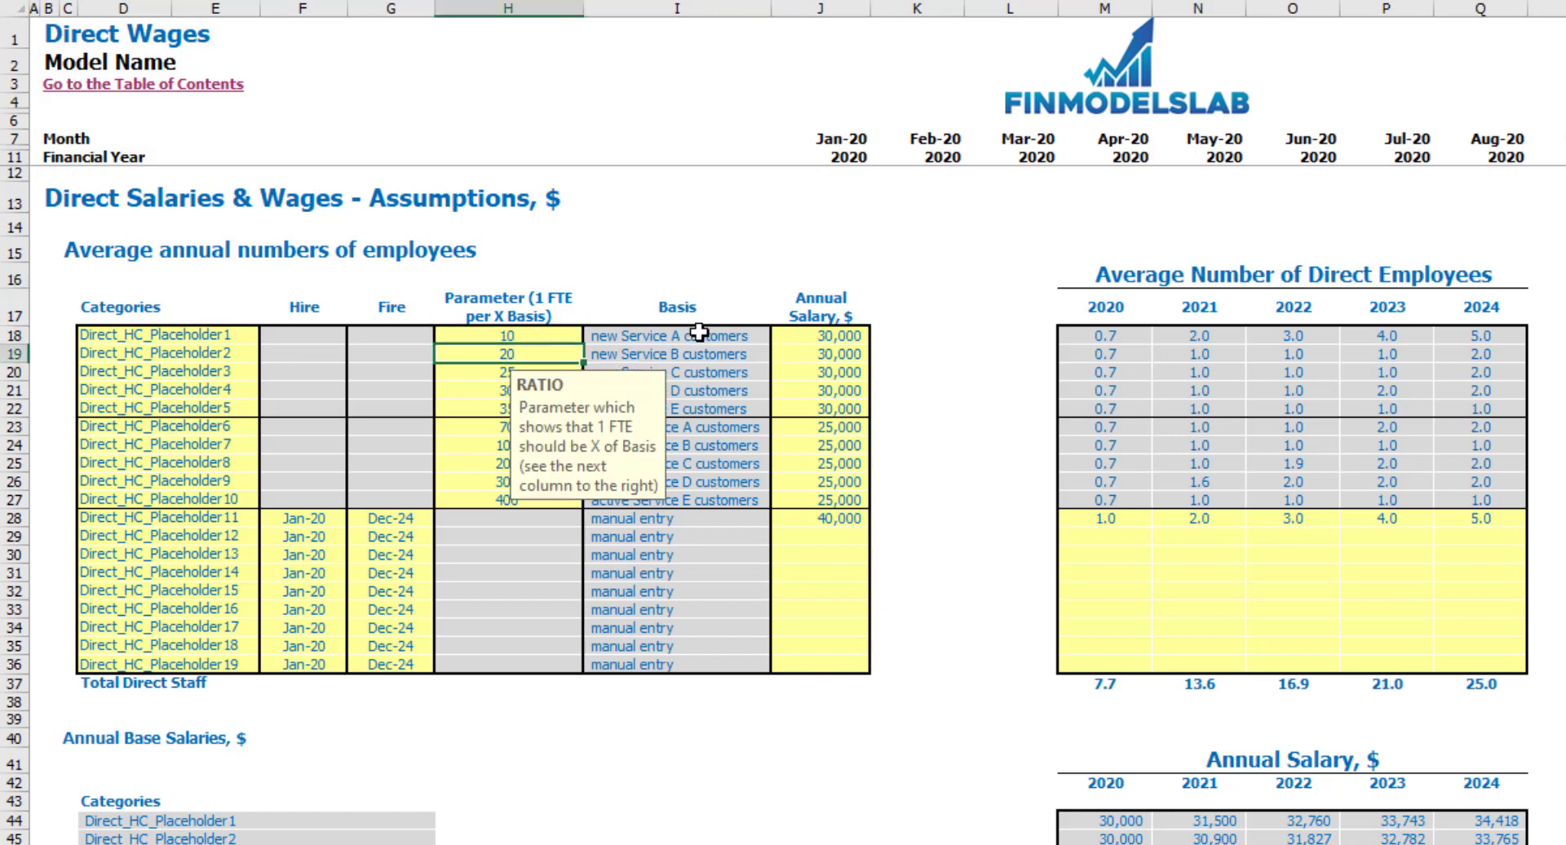
pyautogui.click(699, 333)
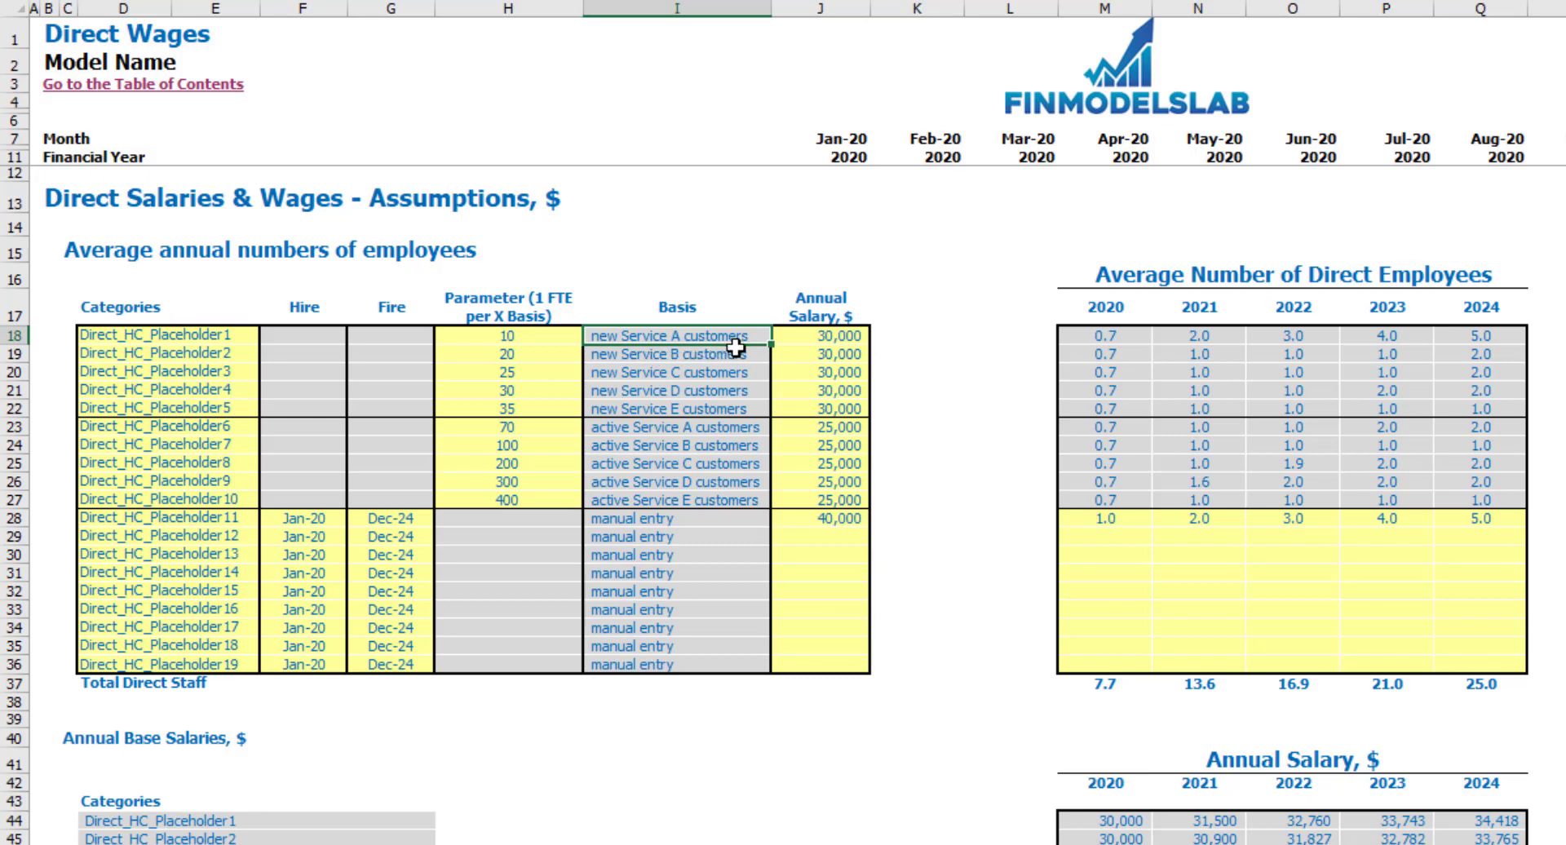
pyautogui.click(549, 337)
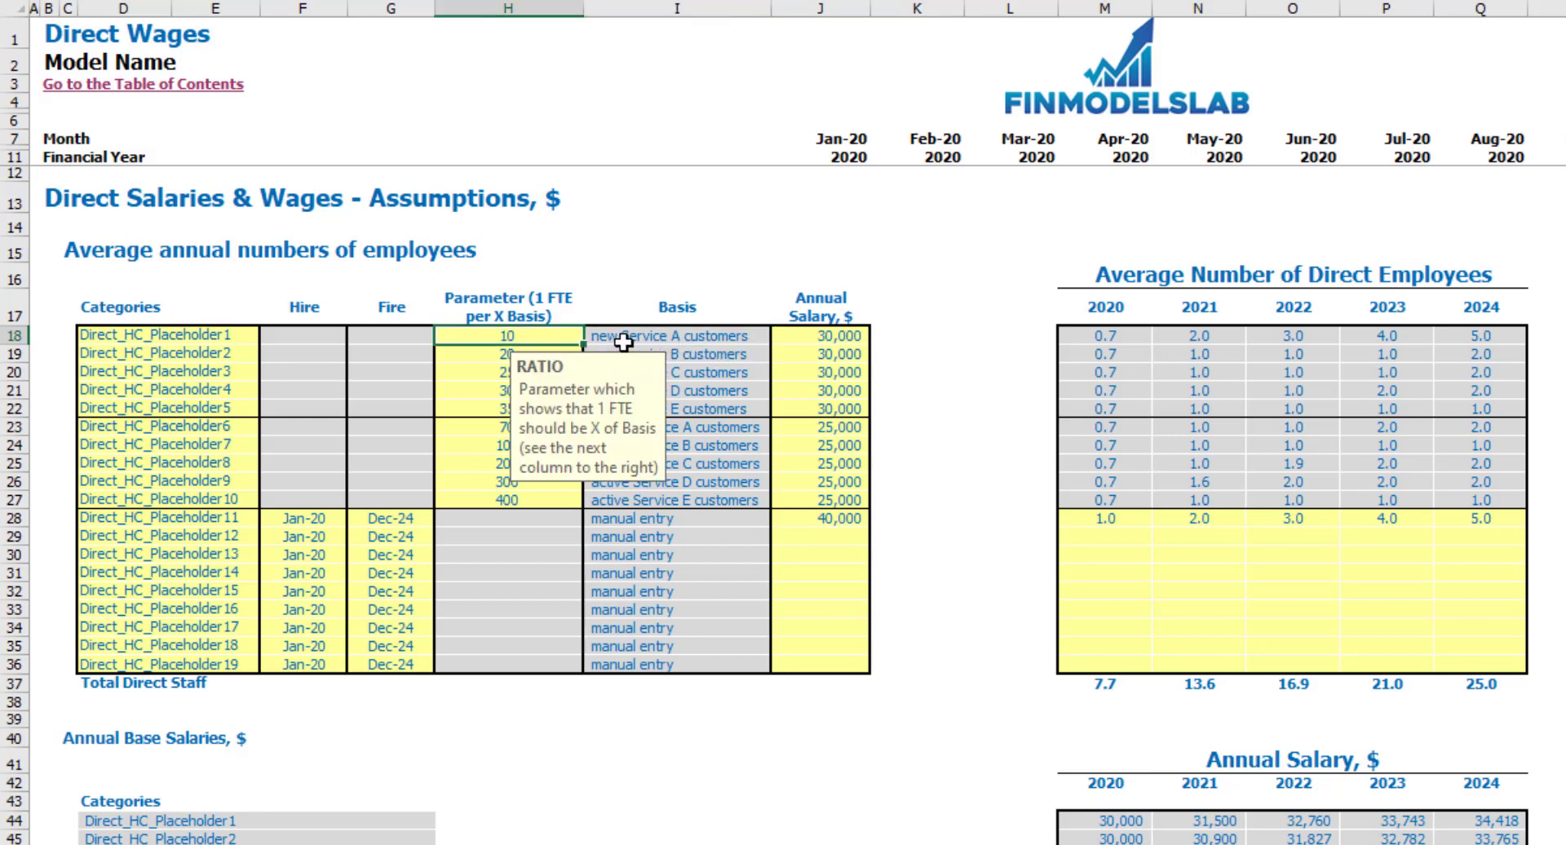
pyautogui.click(754, 342)
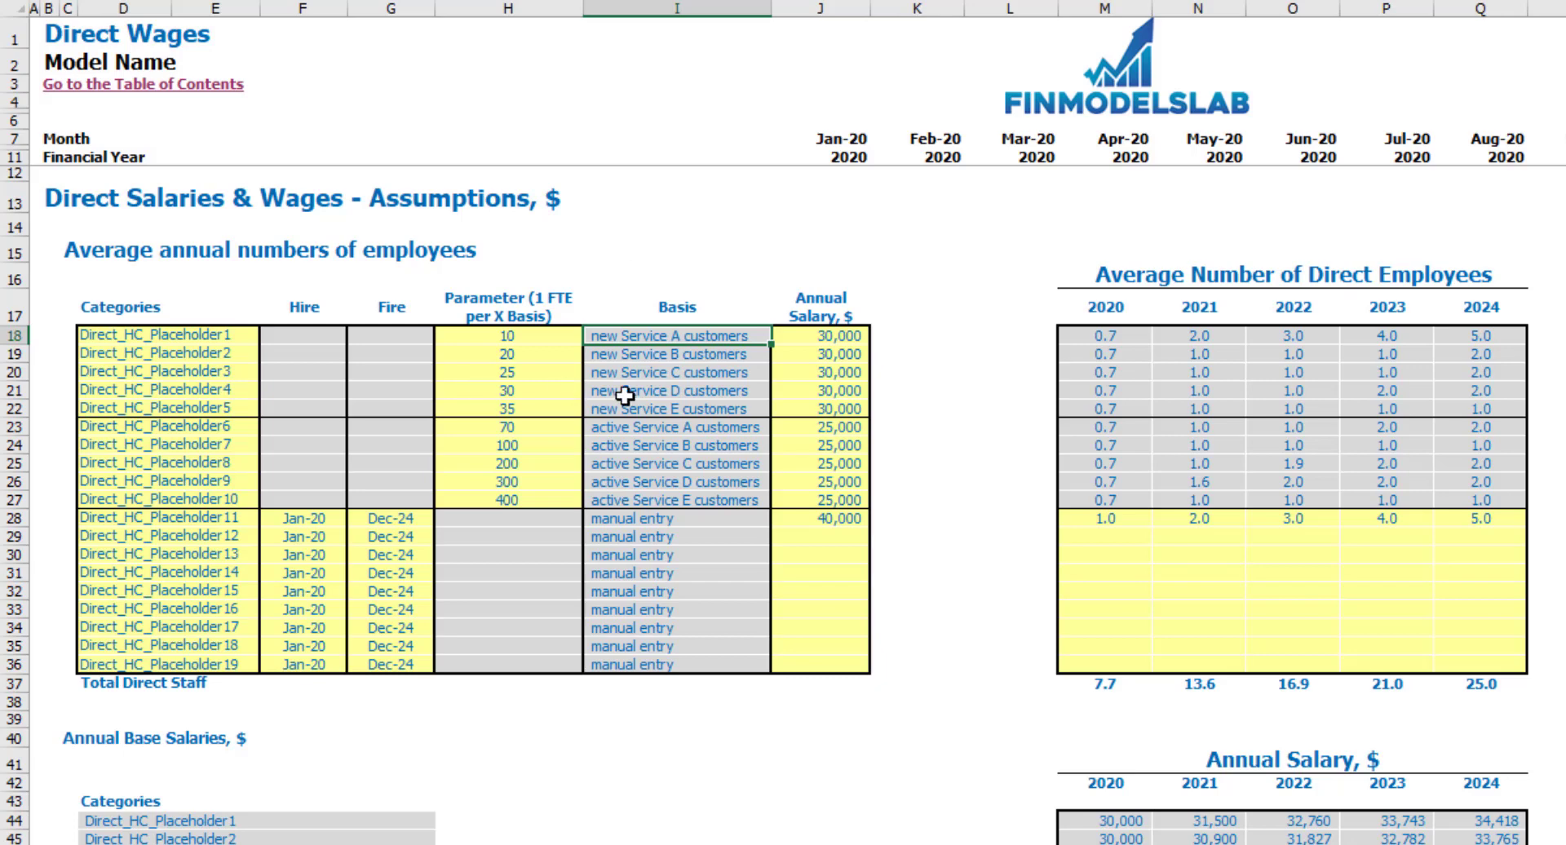
# Step: Give Direct_HC_Placeholder1 a 25,000 annual salary and review the resulting headcounts
pyautogui.click(816, 337)
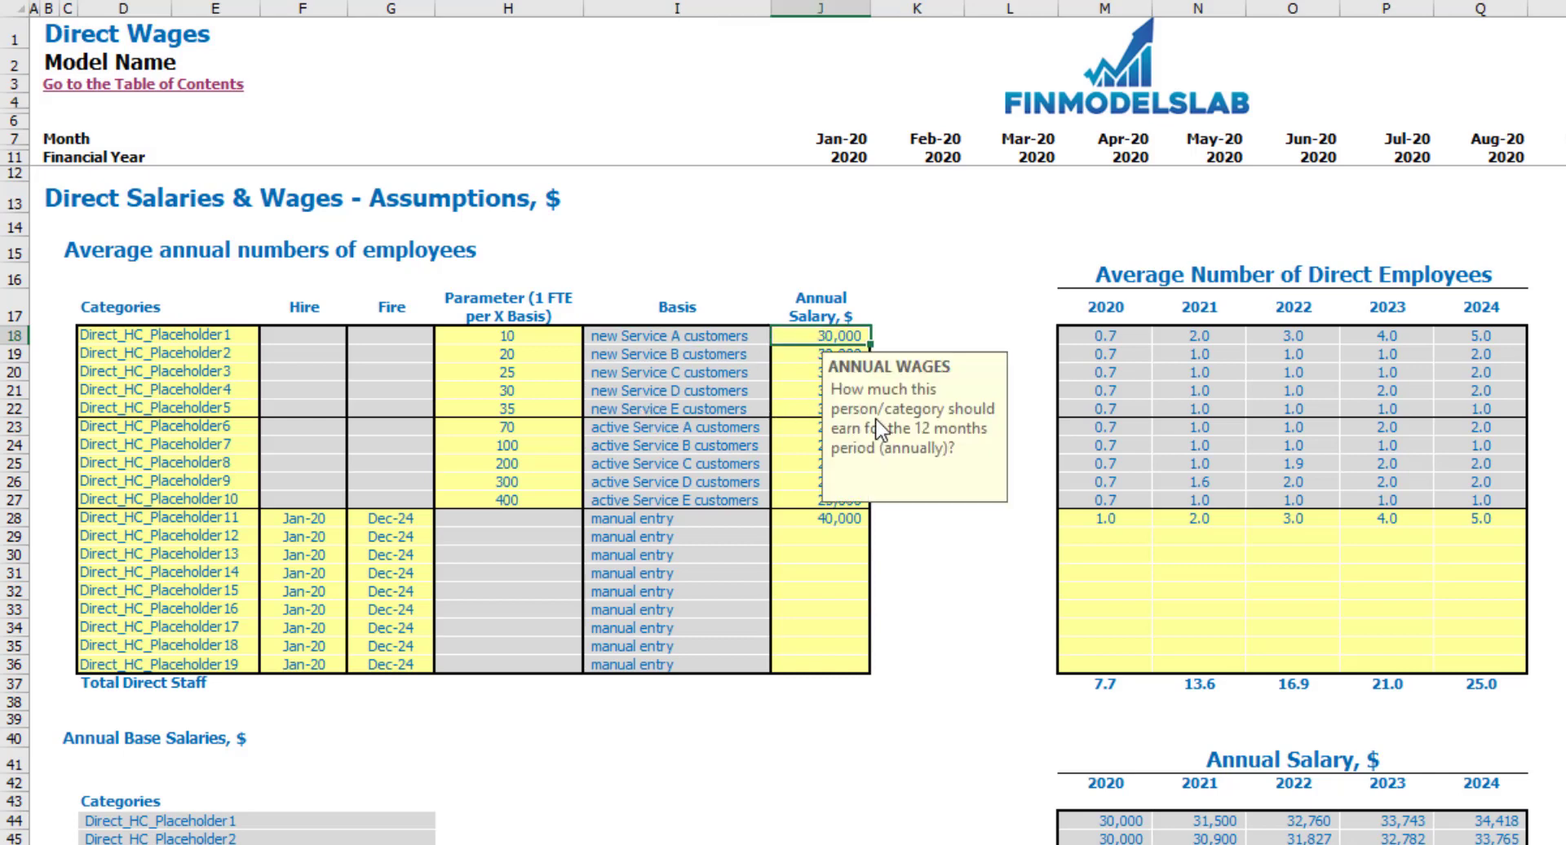
pyautogui.write('25,0')
pyautogui.write('00')
pyautogui.press('Return')
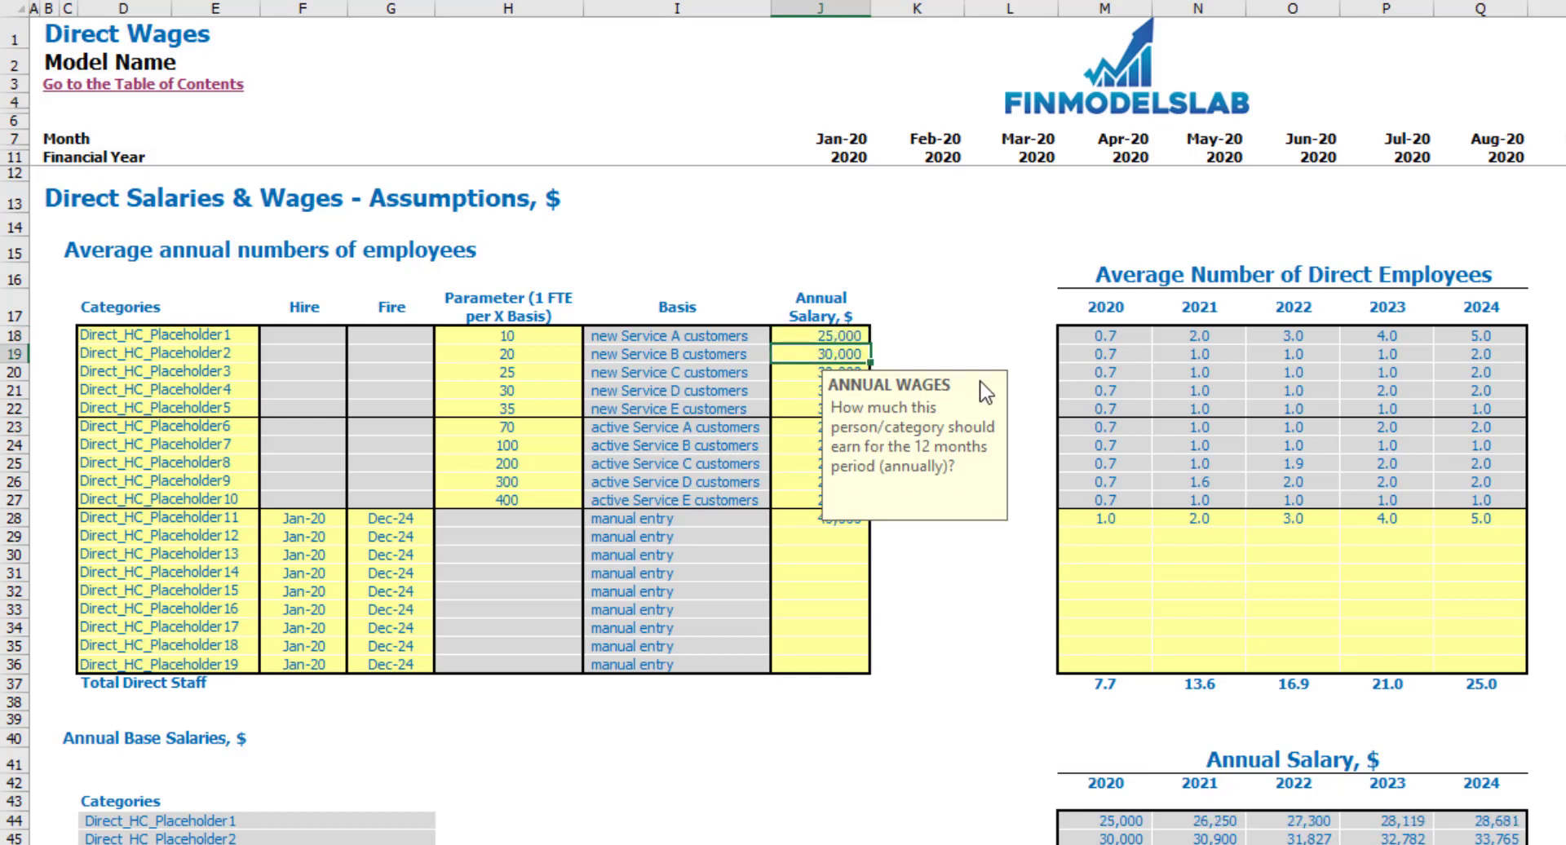
pyautogui.moveTo(1102, 336)
pyautogui.mouseDown()
pyautogui.moveTo(1427, 358)
pyautogui.moveTo(1503, 336)
pyautogui.mouseUp()
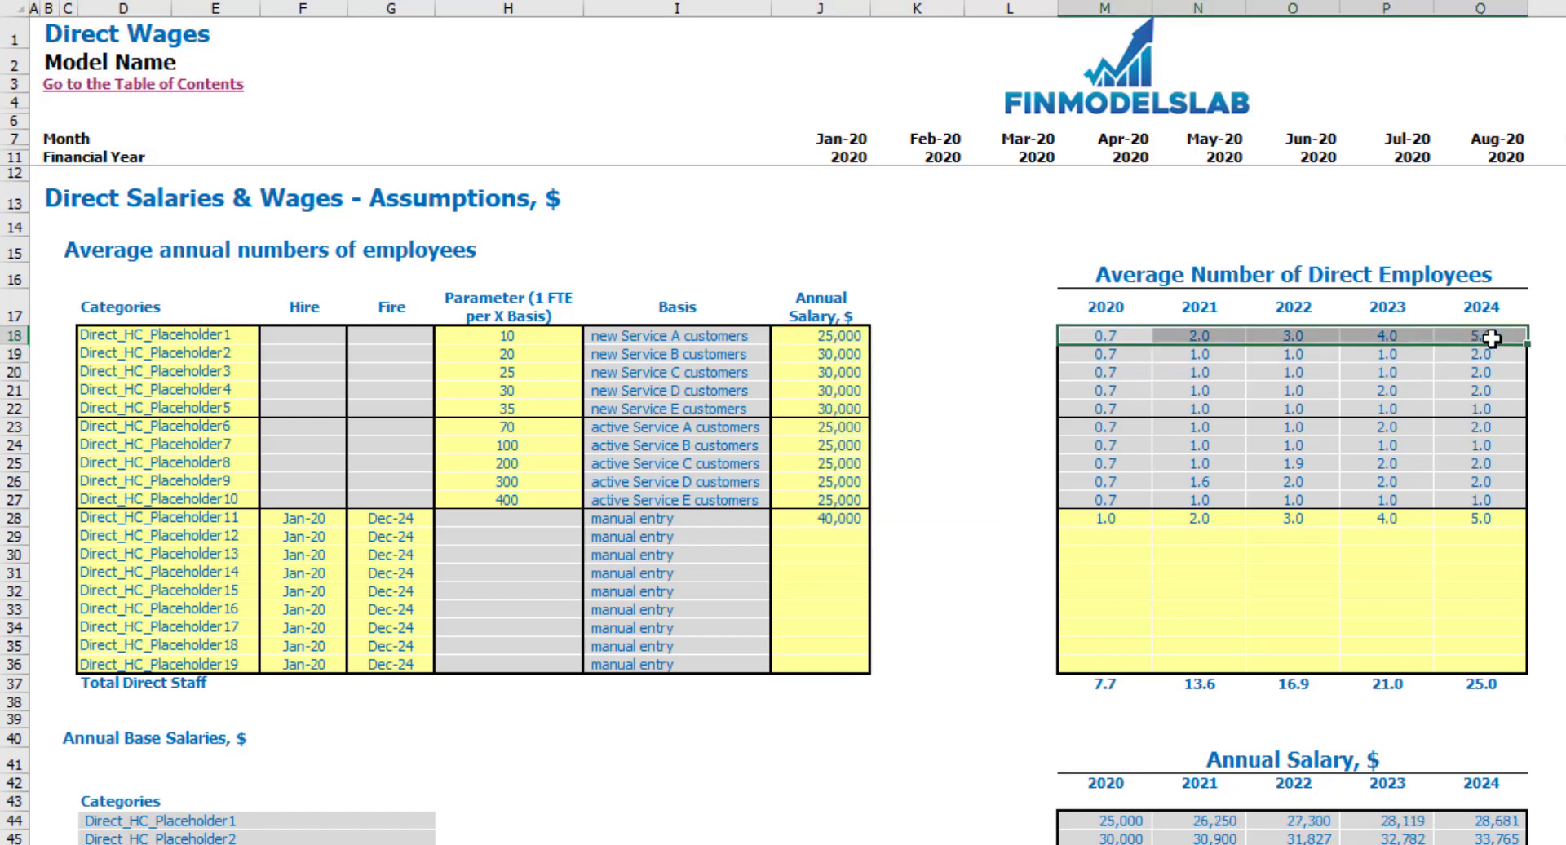
pyautogui.click(947, 269)
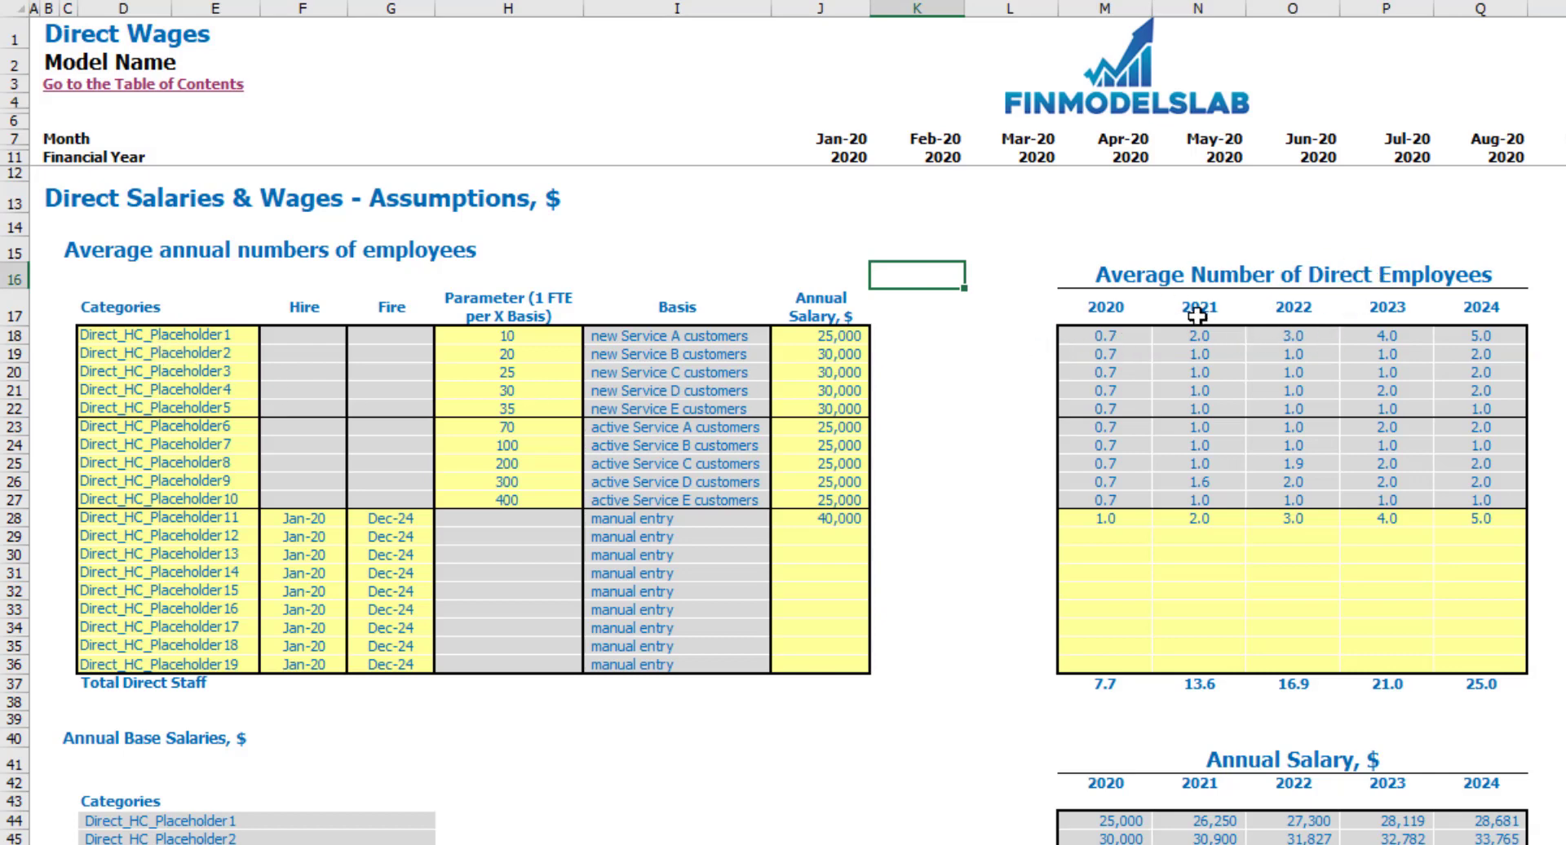
pyautogui.hscroll(5, 1091, 325)
pyautogui.hscroll(6, 1091, 325)
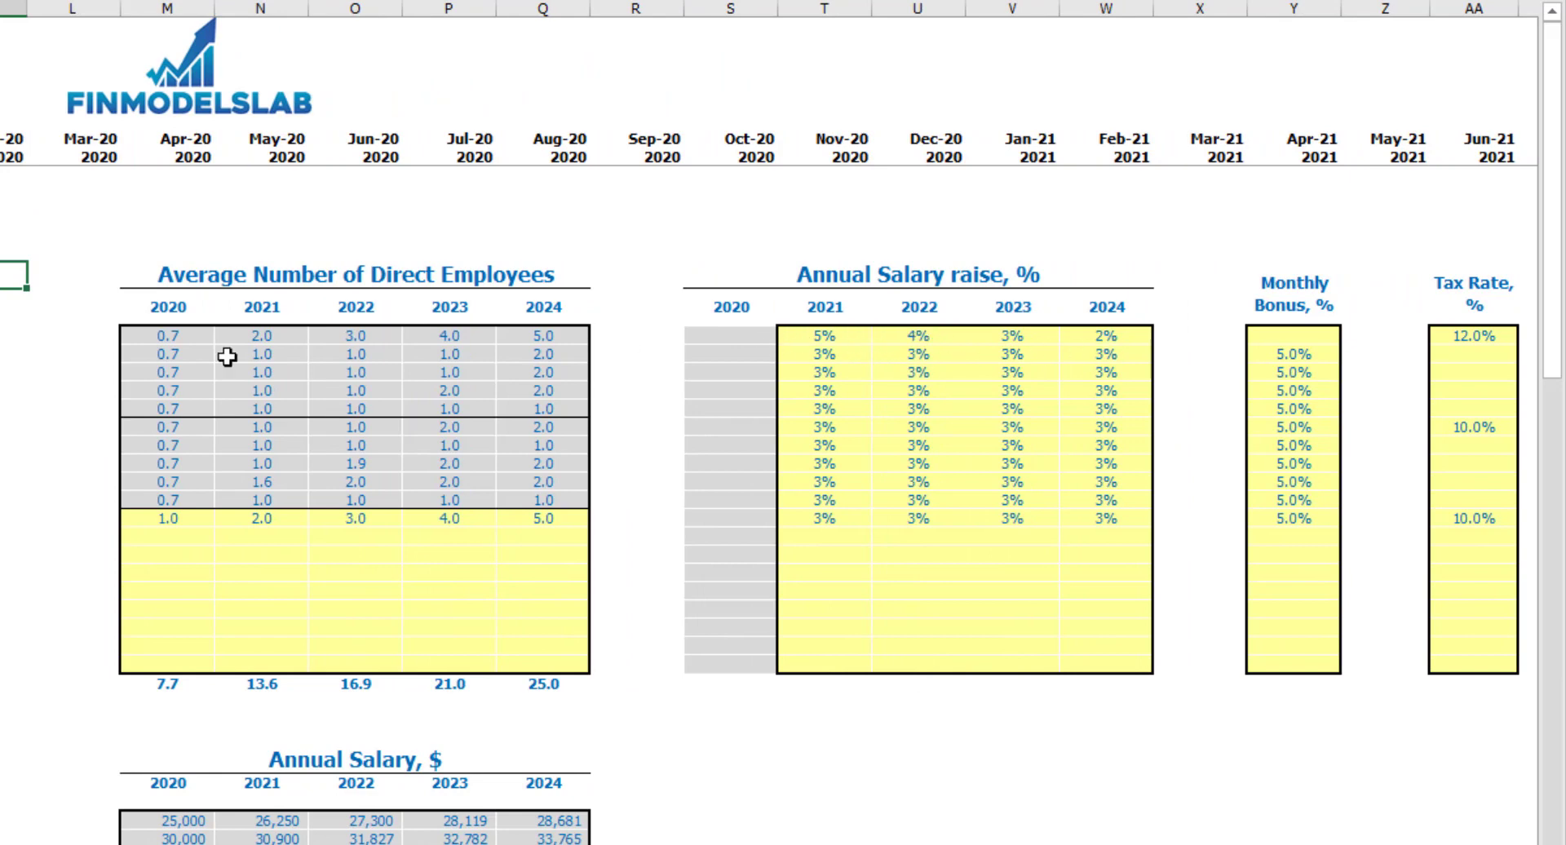
# Step: Set Direct_HC_Placeholder1's annual salary raises to 6%, 5%, 4% and 3% for 2021–2024
pyautogui.click(845, 340)
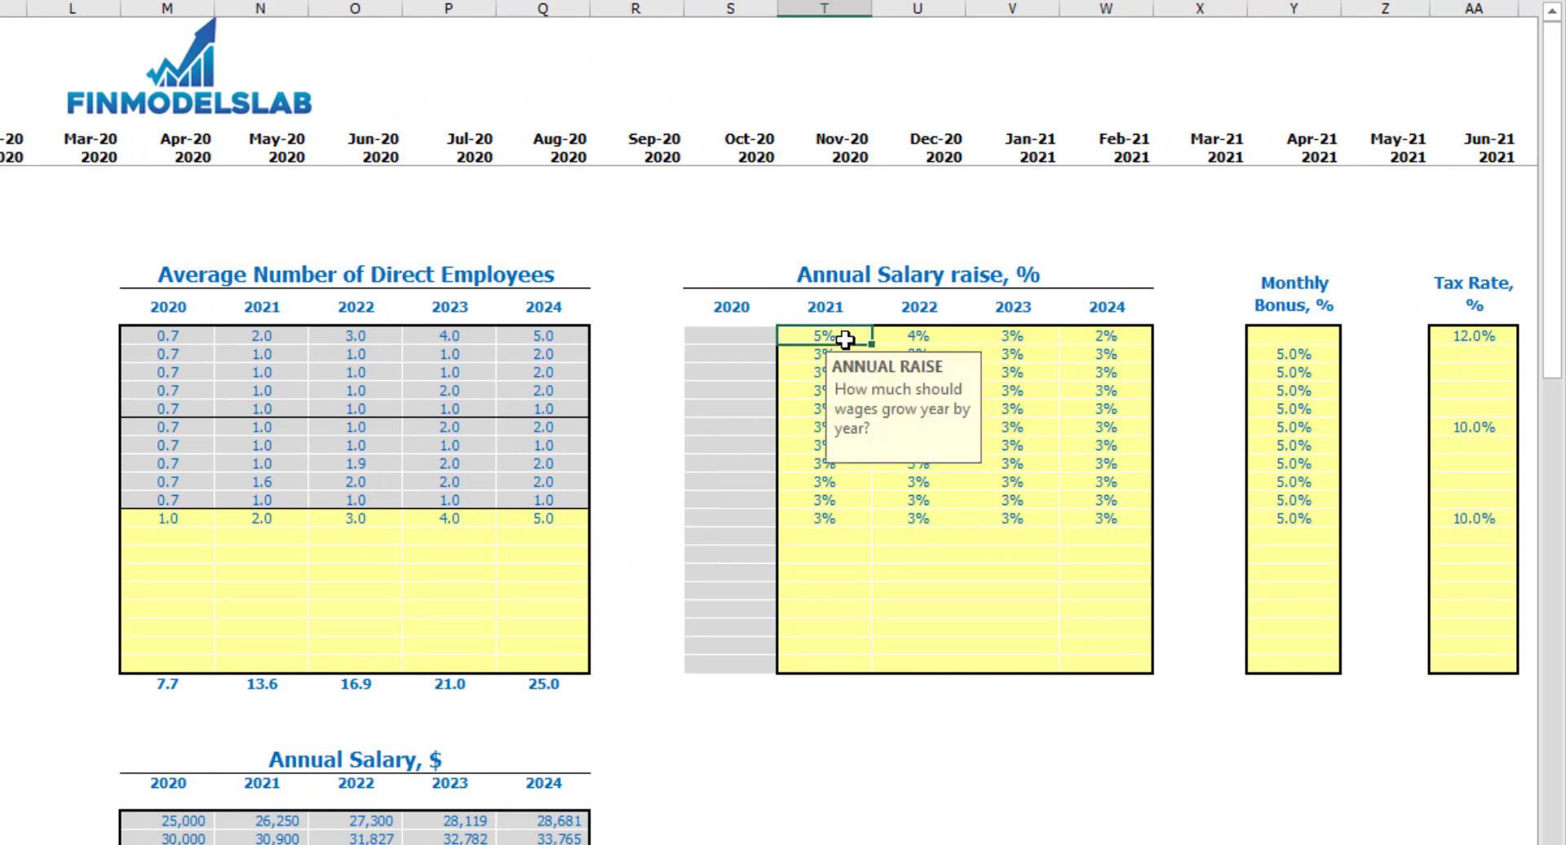
pyautogui.write('6')
pyautogui.press('Tab')
pyautogui.write('5')
pyautogui.press('Tab')
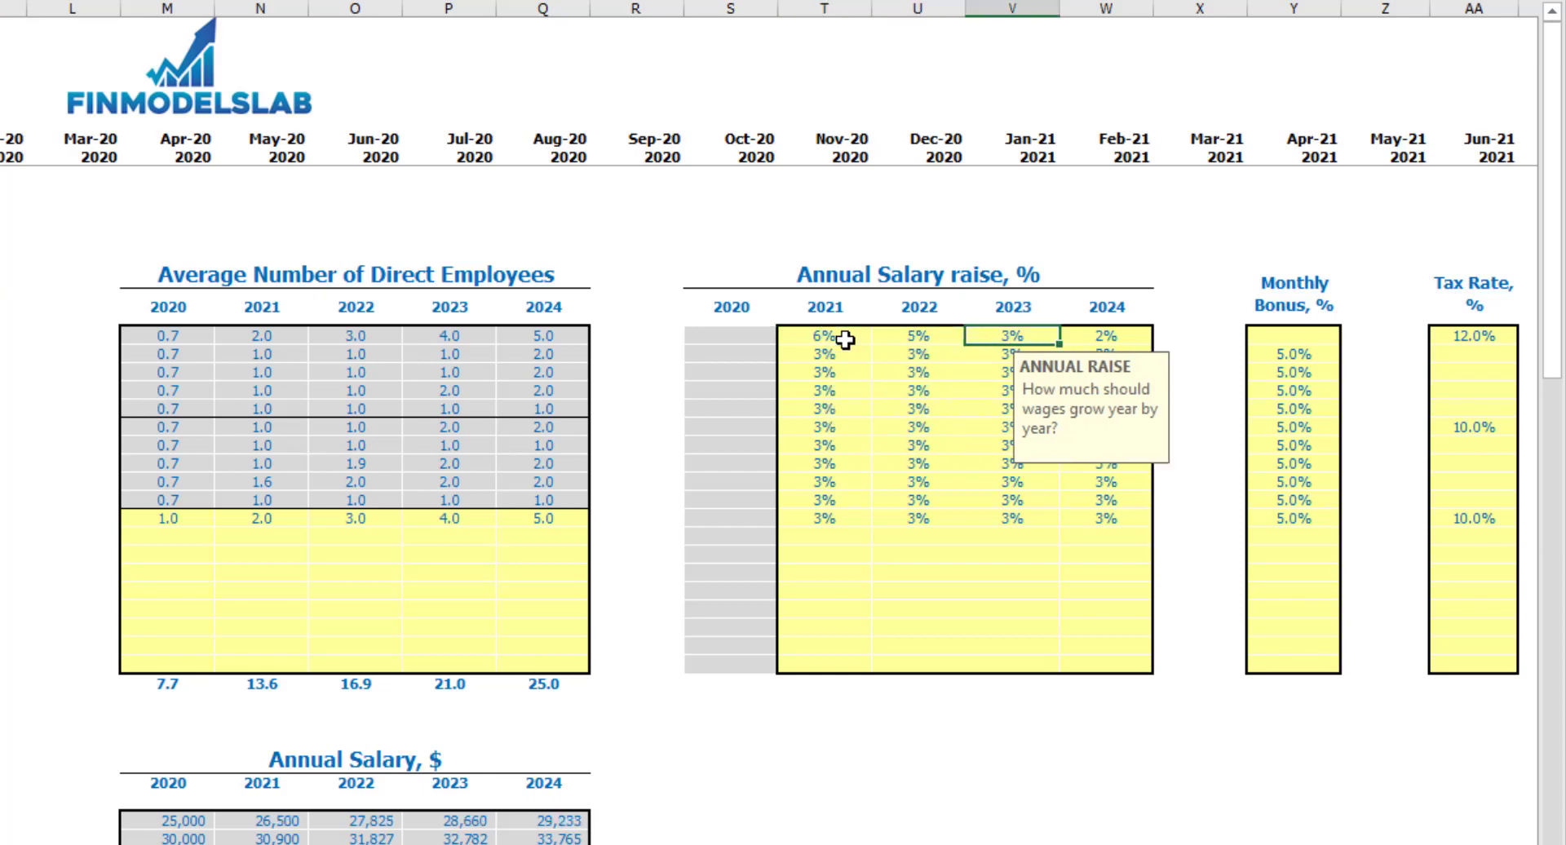
pyautogui.write('4')
pyautogui.press('Tab')
pyautogui.click(793, 202)
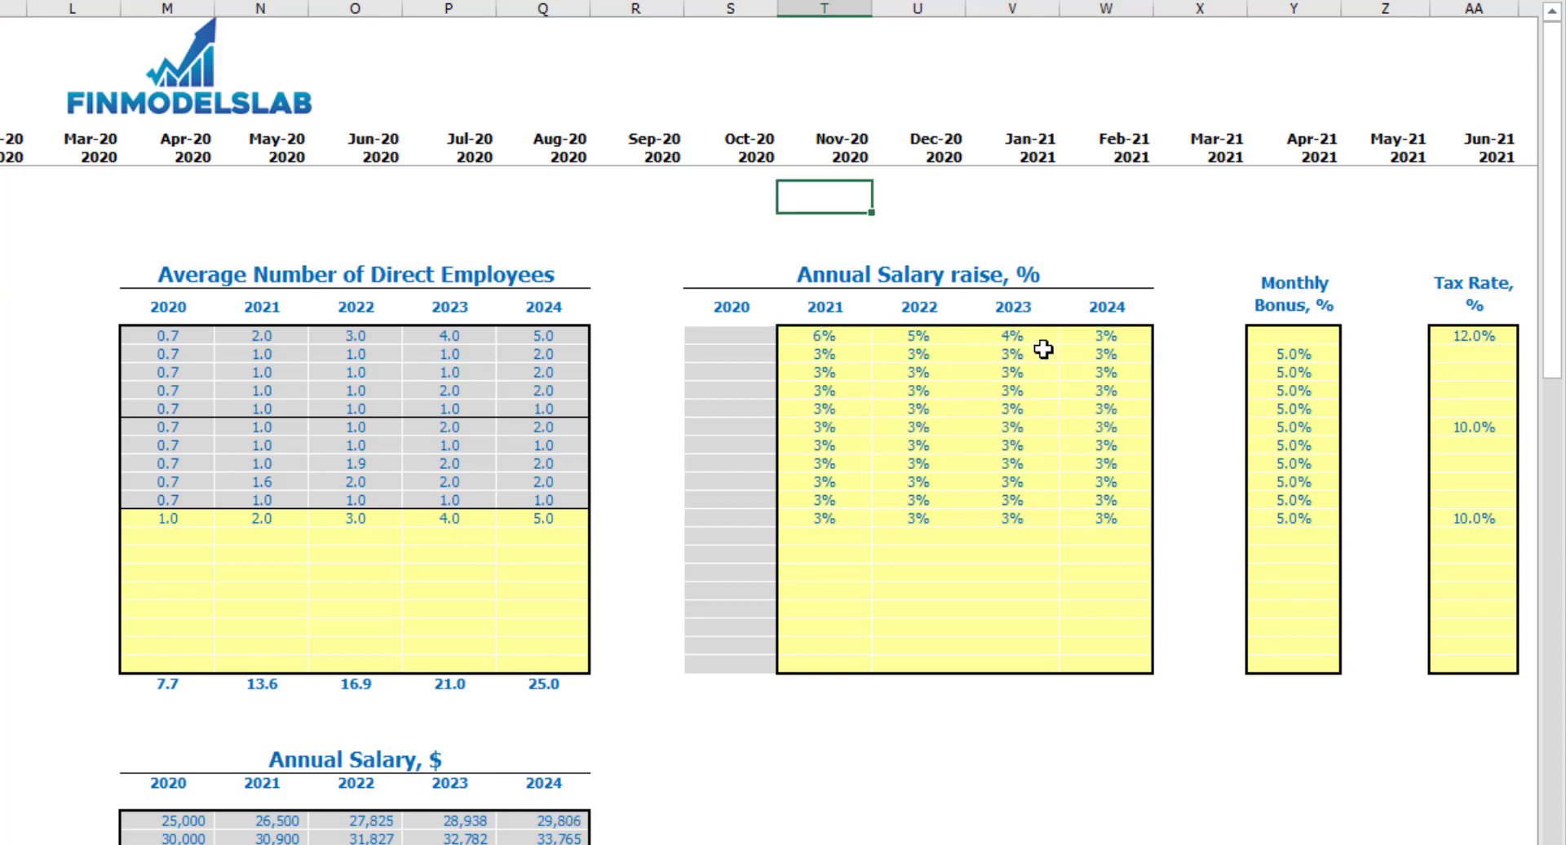
# Step: Enter a 10% monthly bonus and a 15% tax rate for the first staff category
pyautogui.click(1318, 337)
pyautogui.write('10')
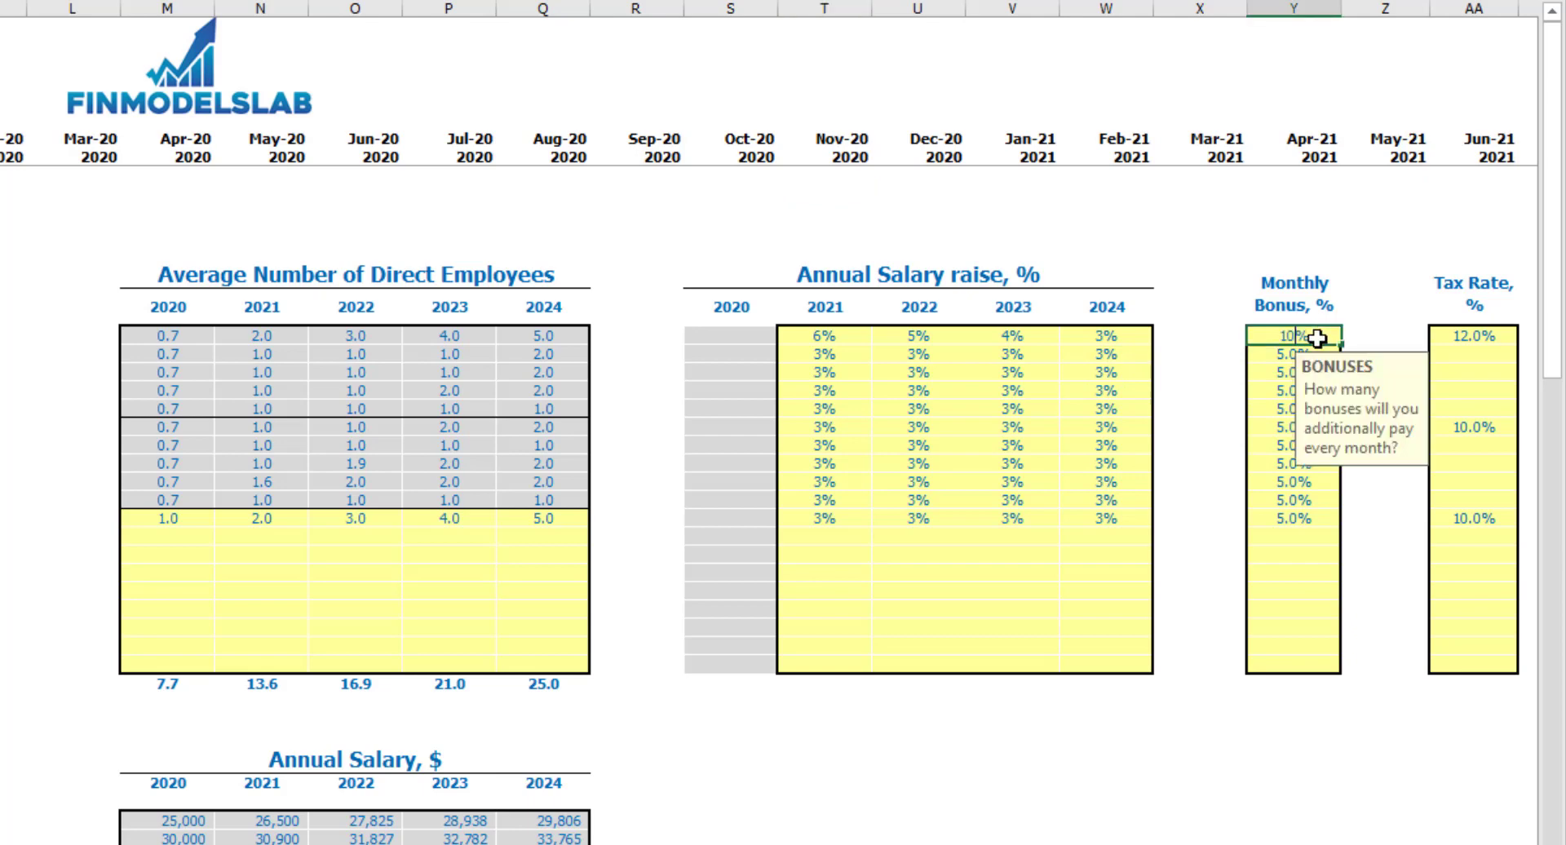
pyautogui.hotkey('ctrl', 'Return')
pyautogui.click(1495, 336)
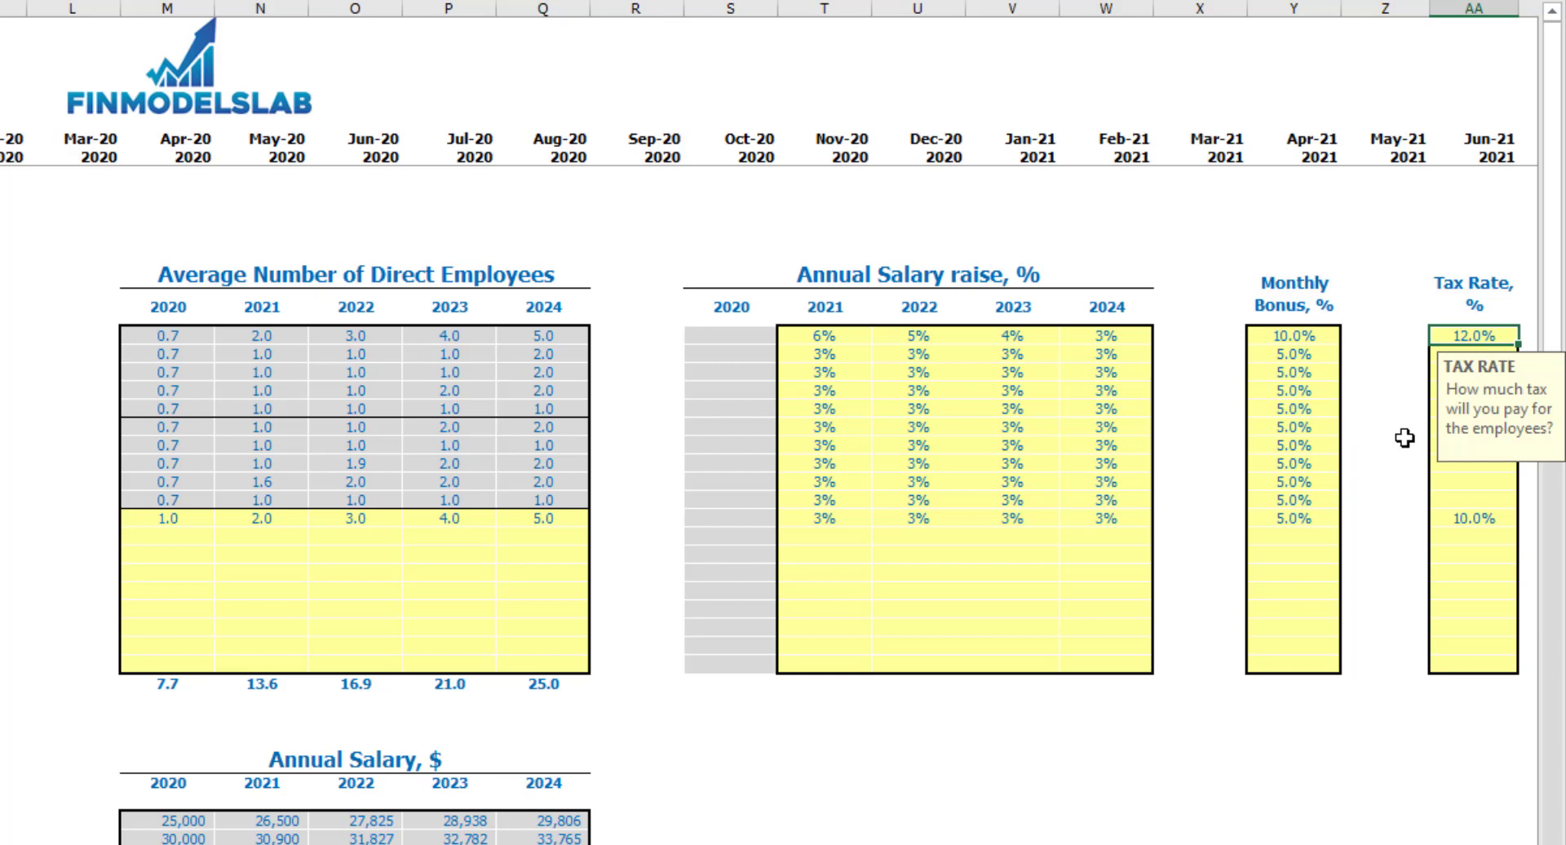
pyautogui.write('15')
pyautogui.press('Return')
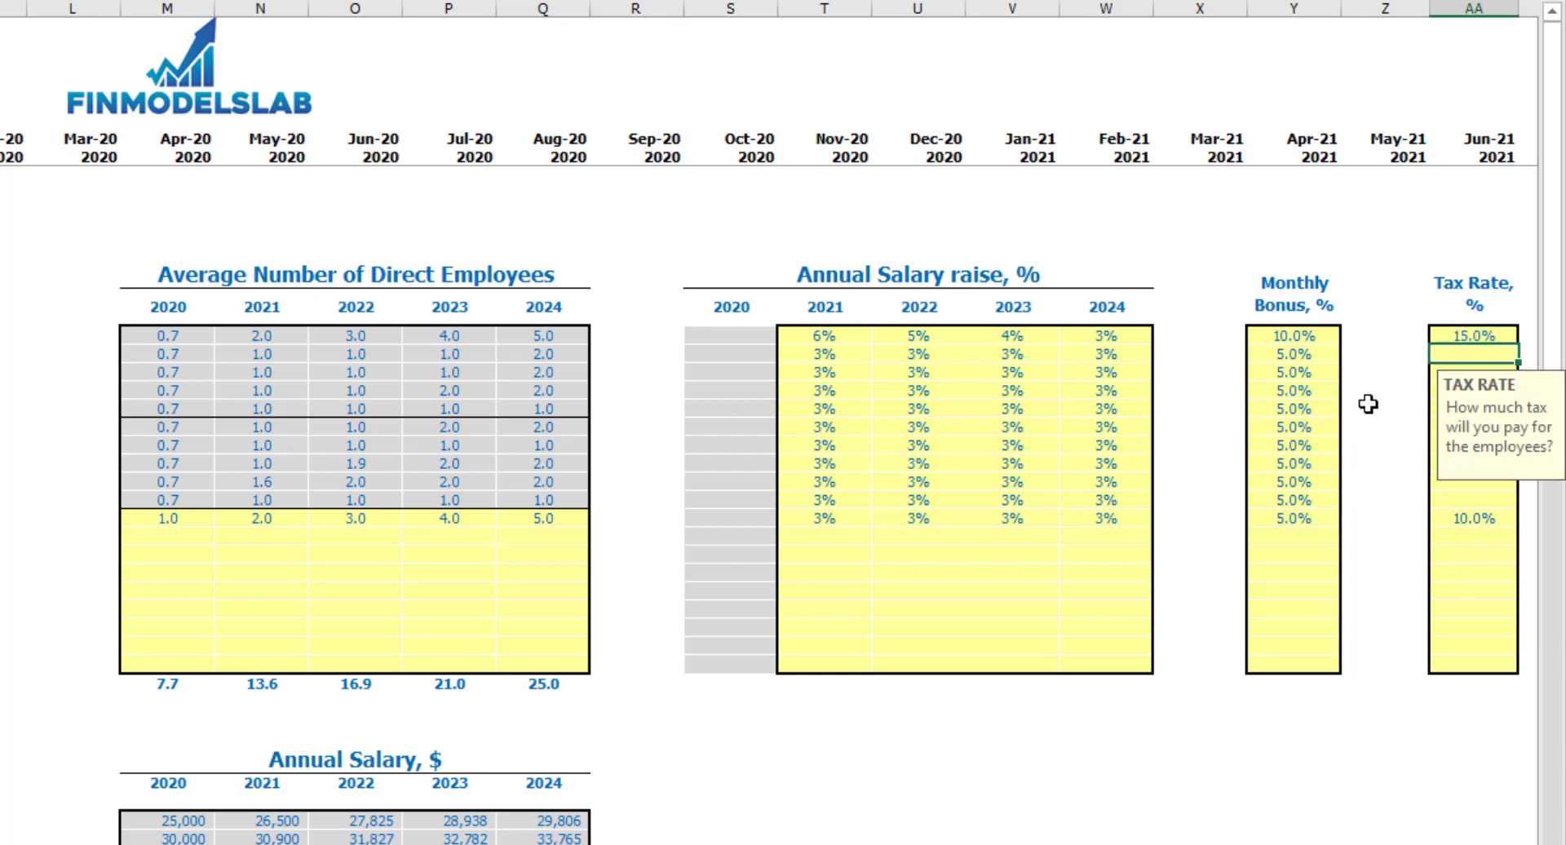
pyautogui.click(1302, 336)
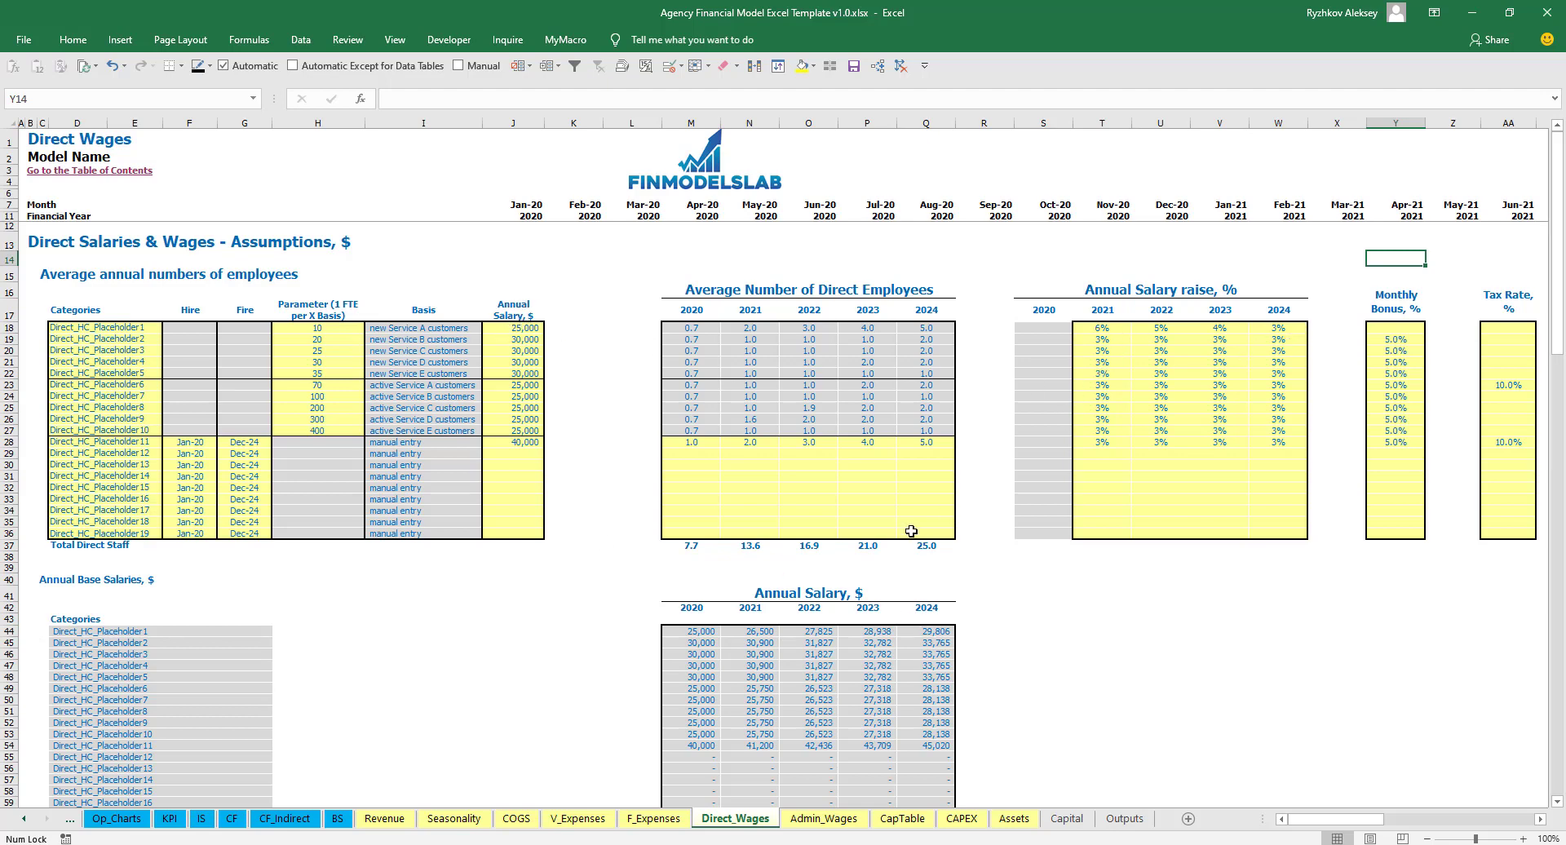
pyautogui.scroll(-8, 342, 563)
pyautogui.scroll(-2, 316, 558)
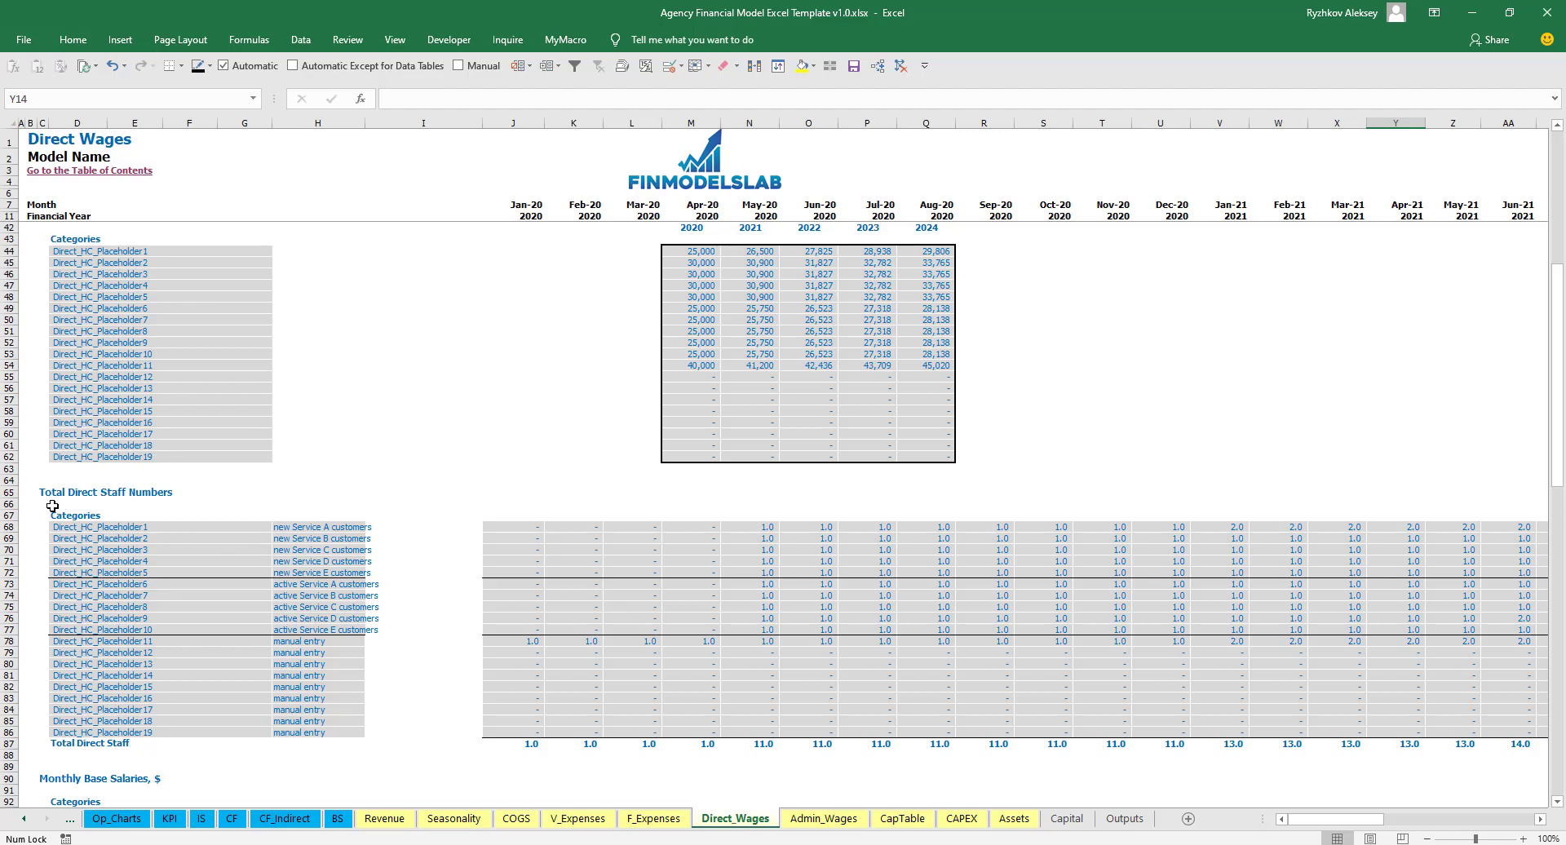
pyautogui.scroll(-4, 392, 633)
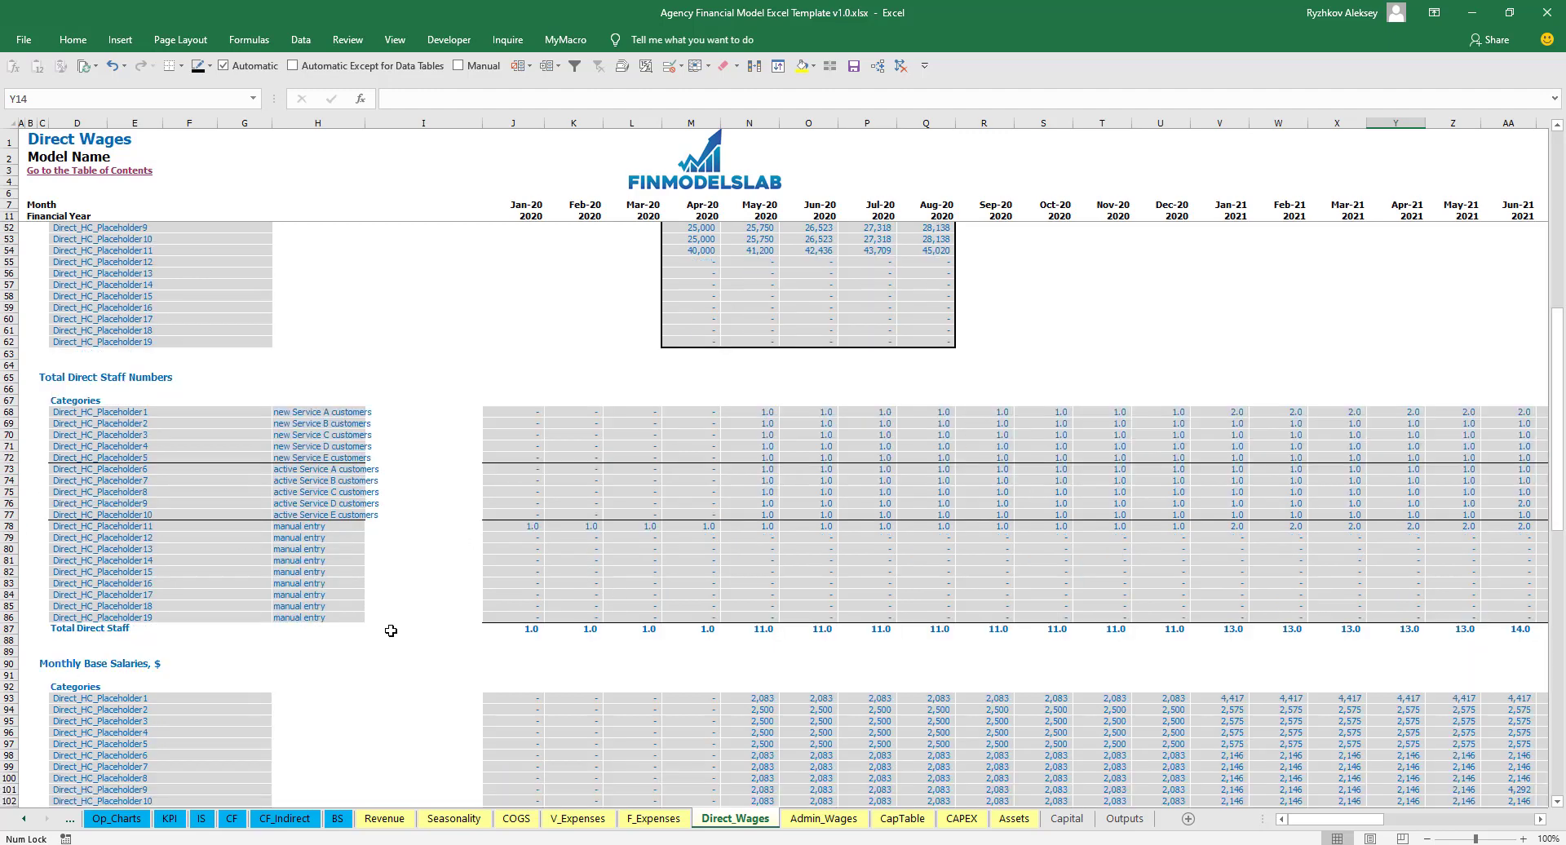
pyautogui.scroll(-6, 396, 630)
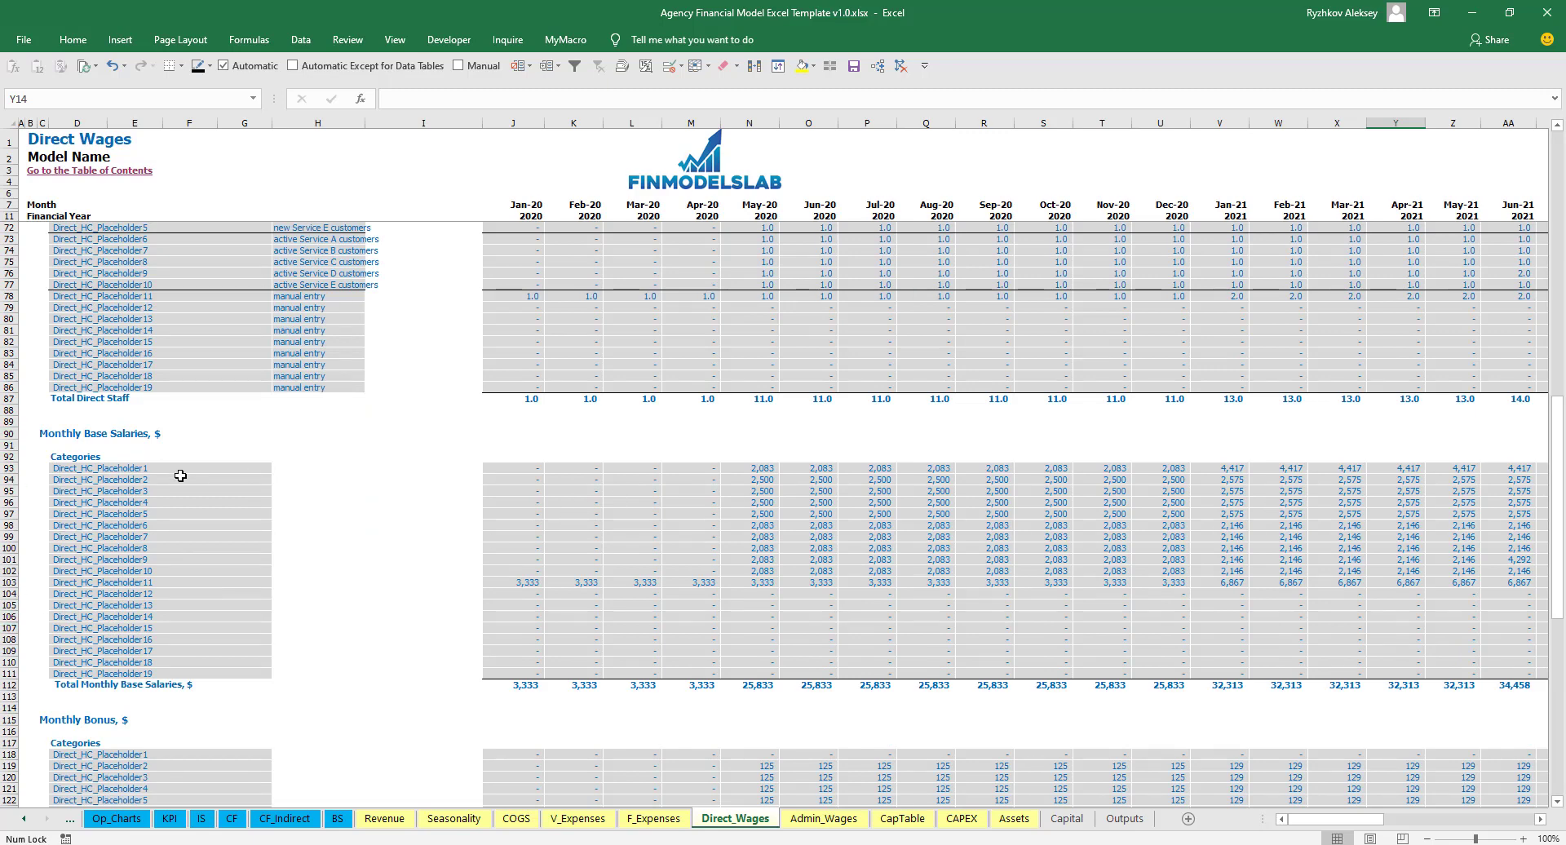
pyautogui.scroll(-10, 180, 475)
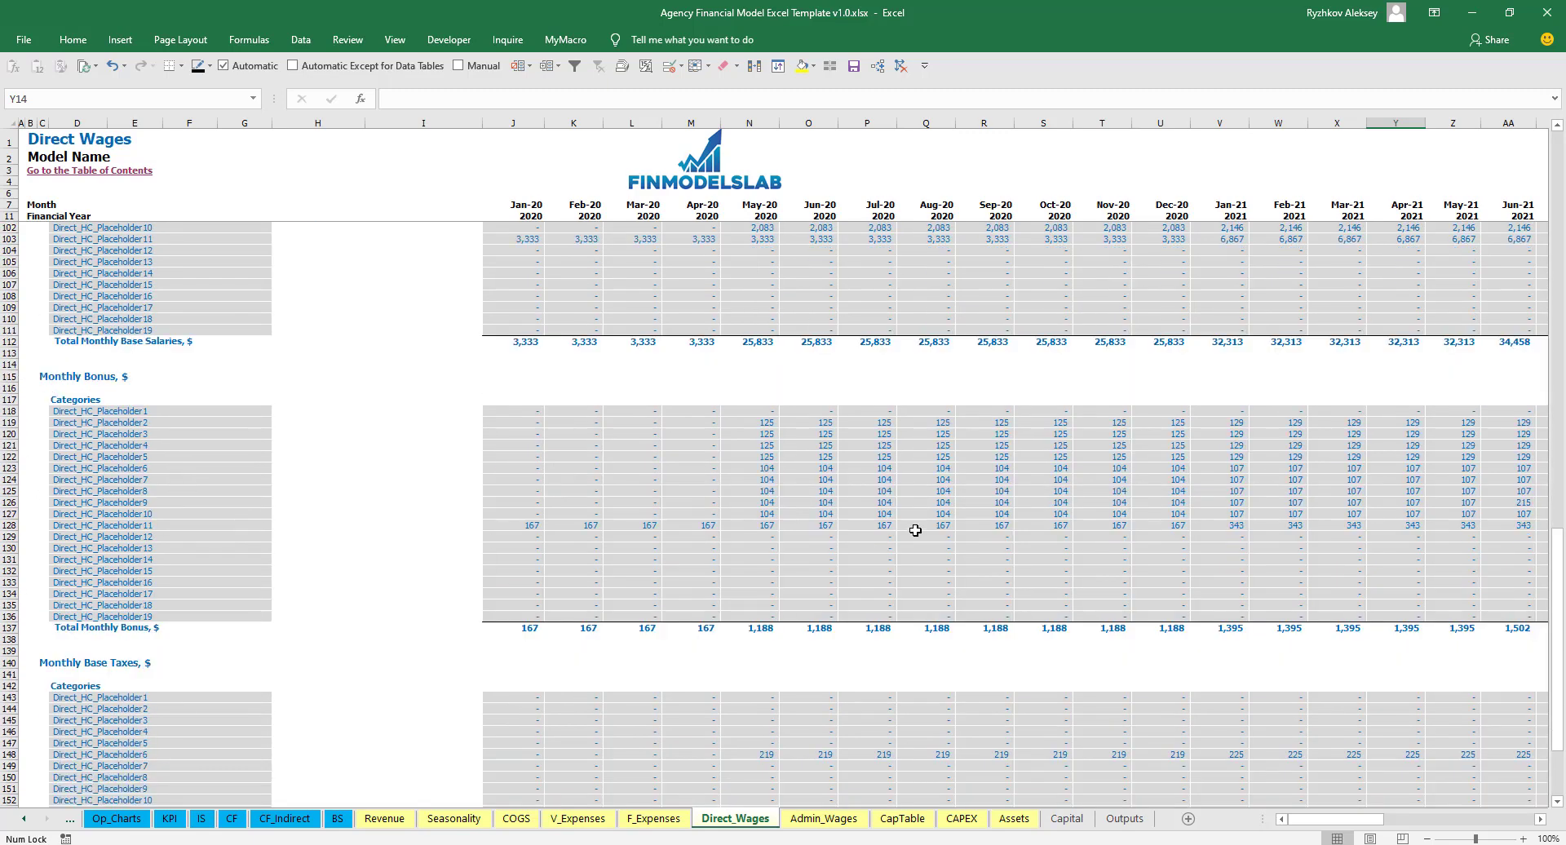
pyautogui.scroll(-3, 330, 485)
pyautogui.scroll(-4, 175, 499)
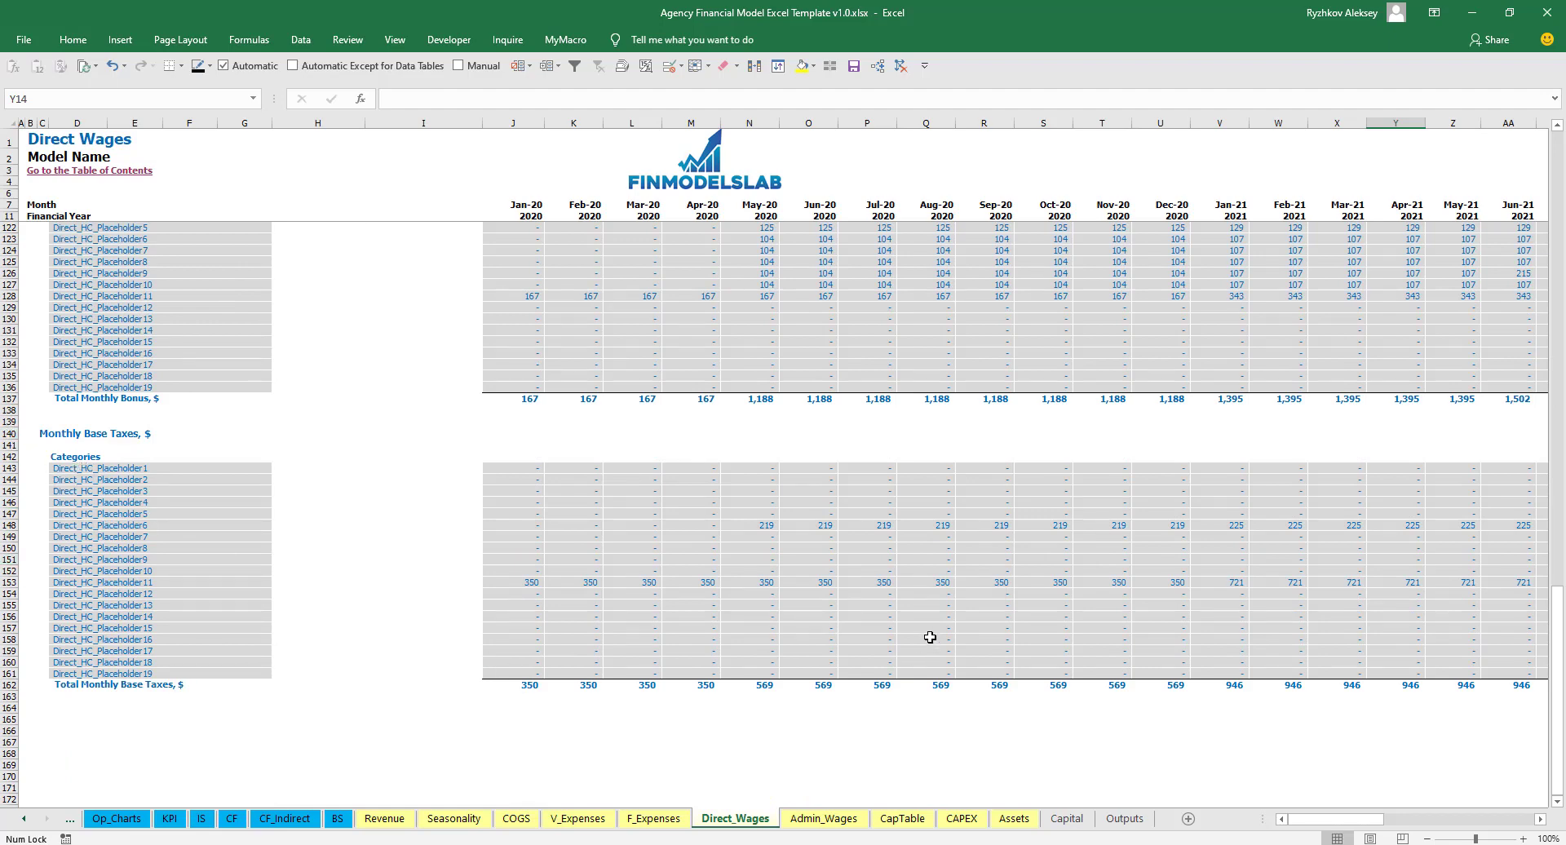
pyautogui.scroll(20, 460, 478)
pyautogui.scroll(10, 460, 478)
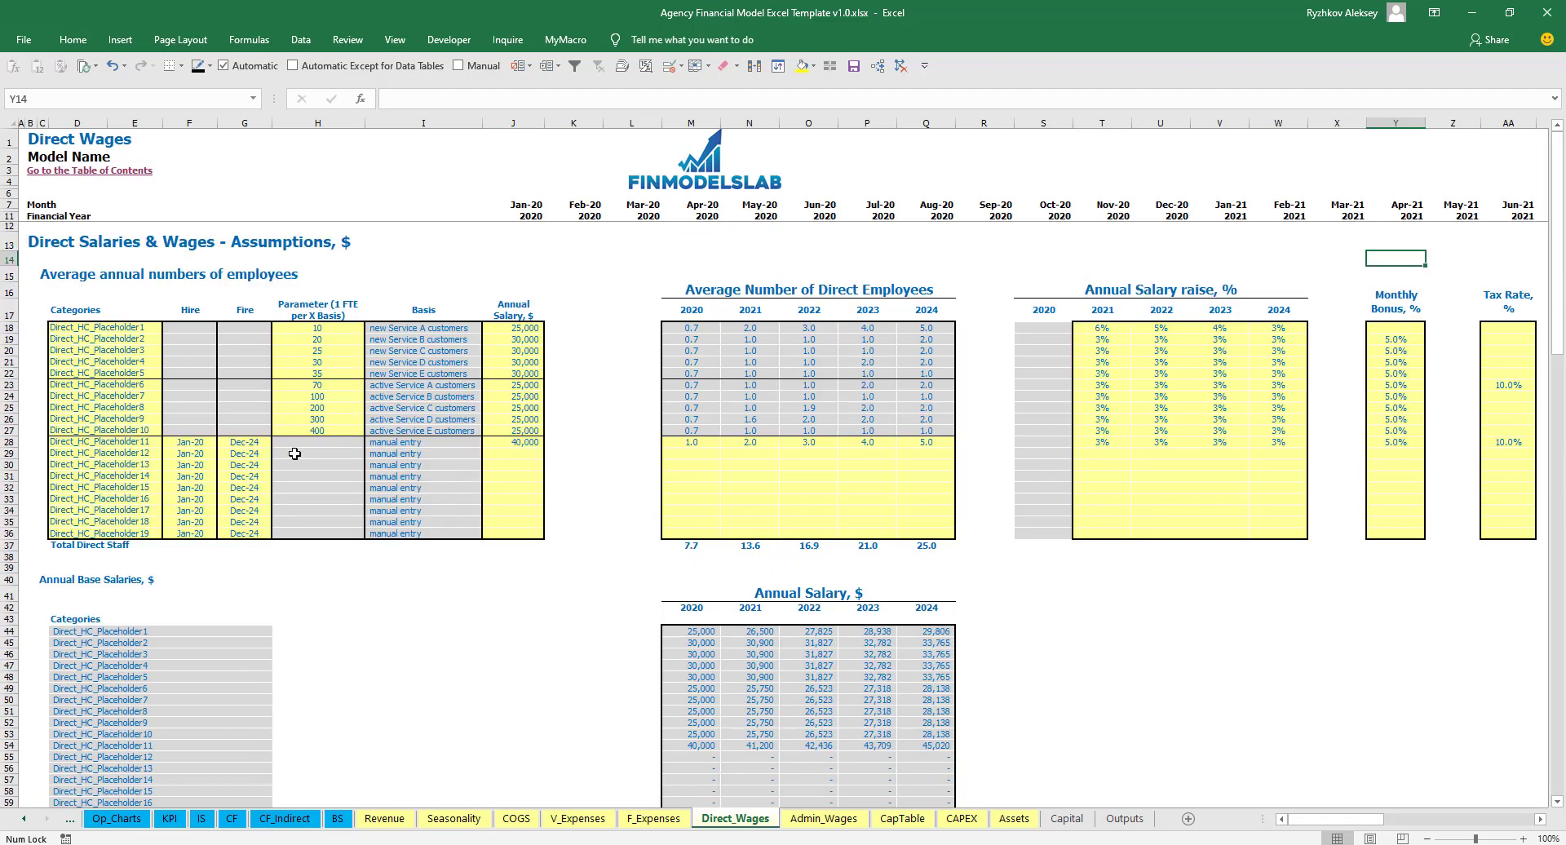
# Step: Change the active Service A staffing ratio from 70 to 50 and read the staff-naming note
pyautogui.moveTo(5, 384); pyautogui.dragTo(5, 429)
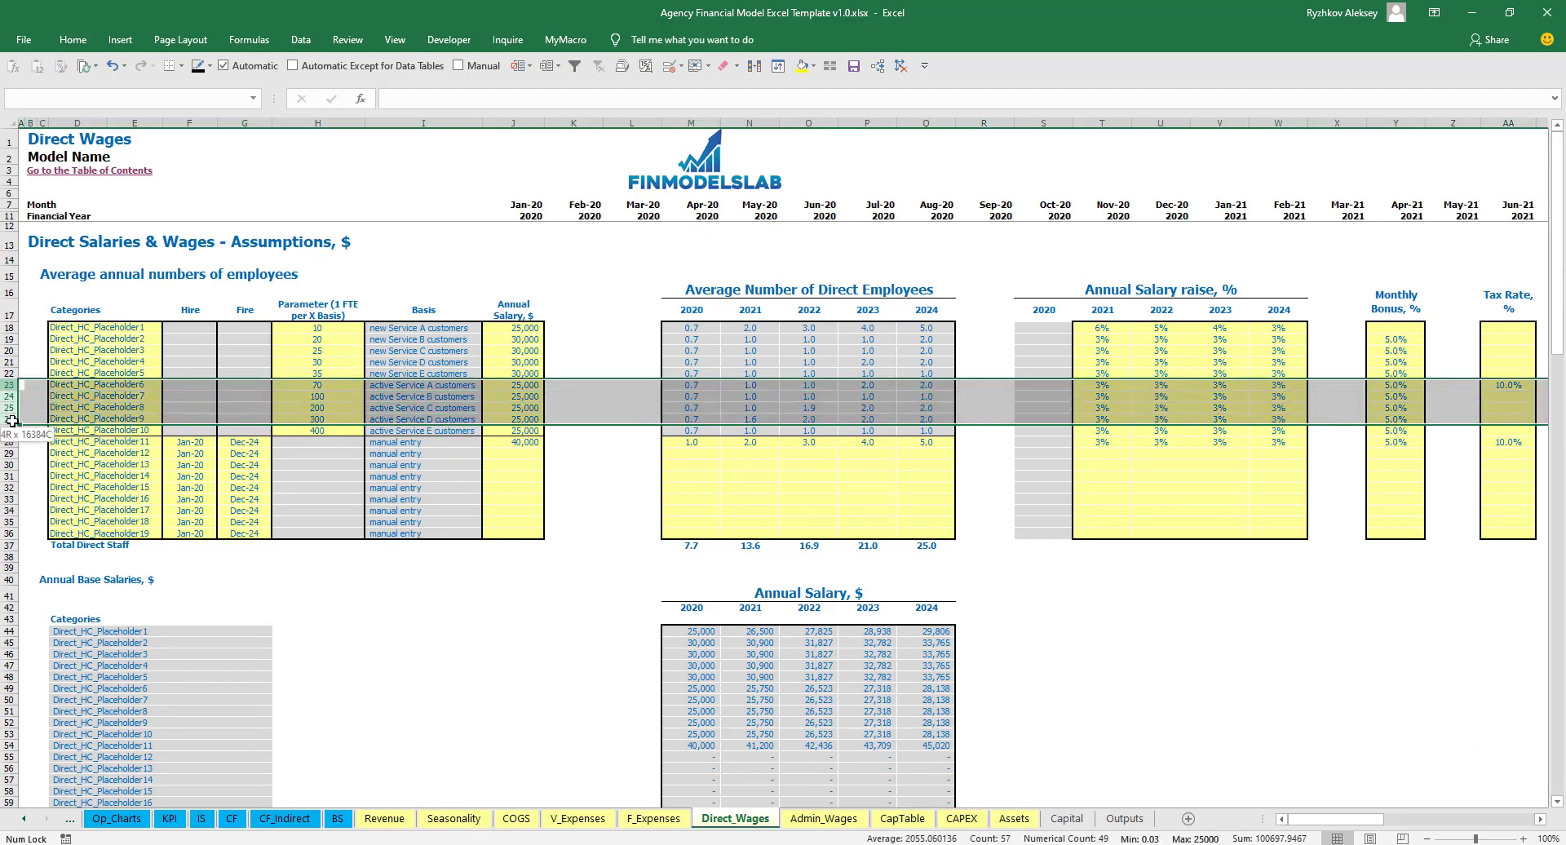
pyautogui.click(408, 277)
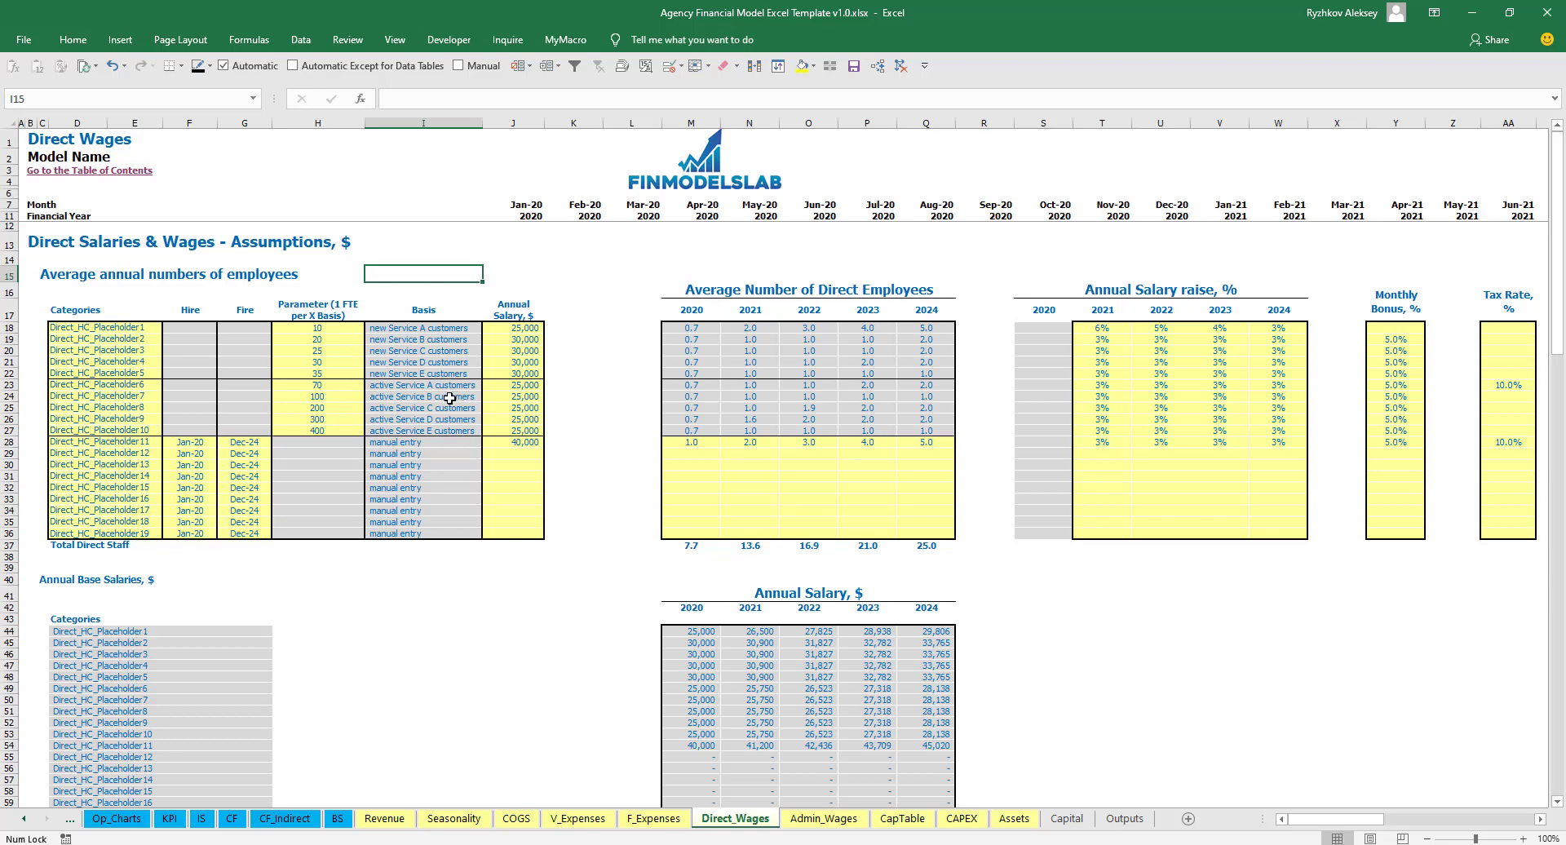
pyautogui.click(311, 385)
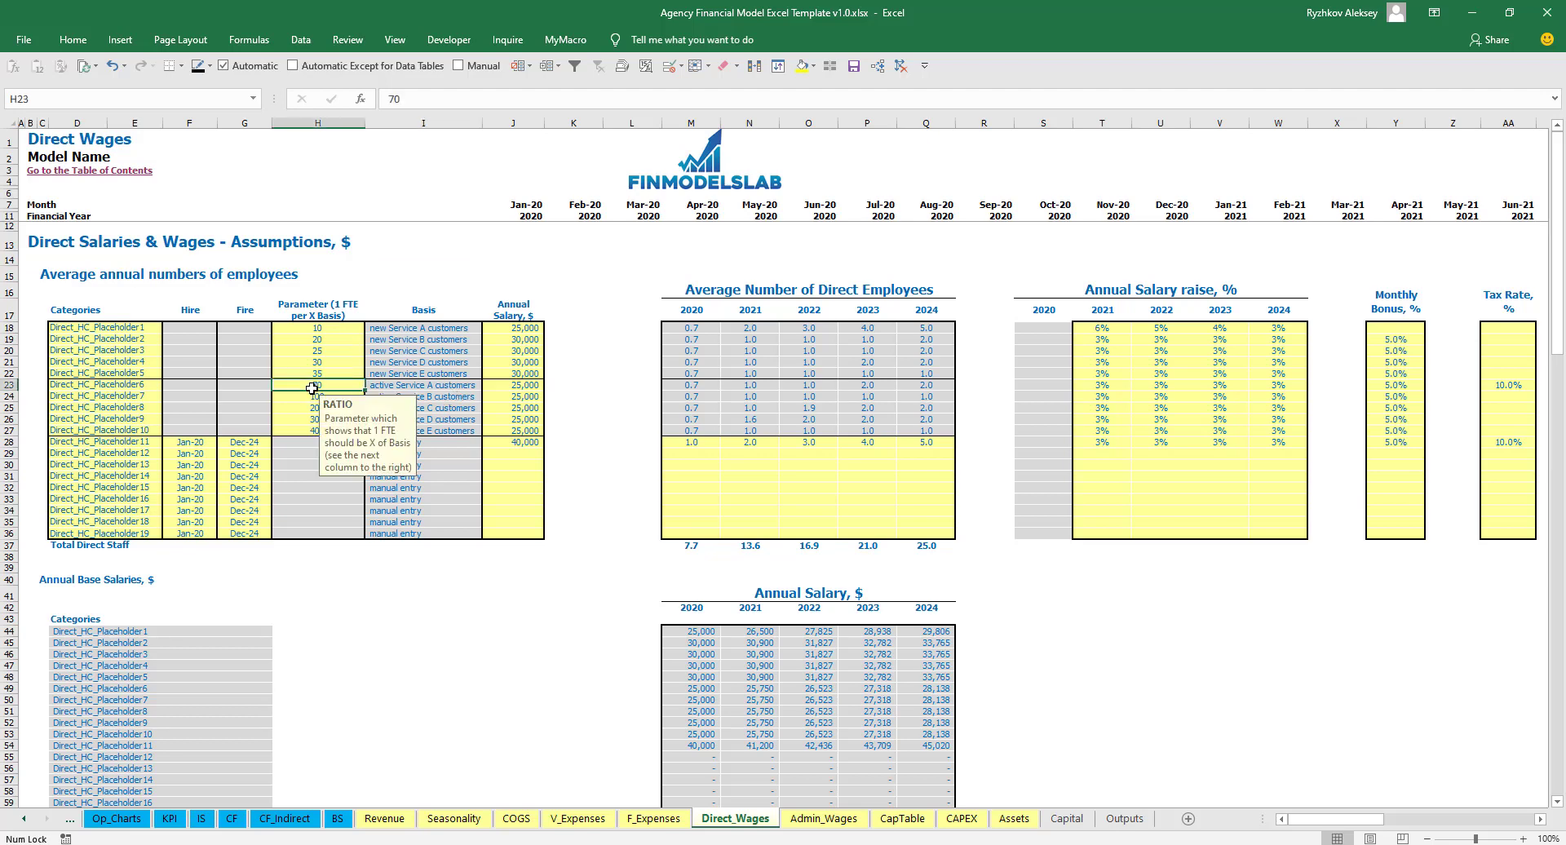
pyautogui.write('50')
pyautogui.press('Return')
pyautogui.click(418, 290)
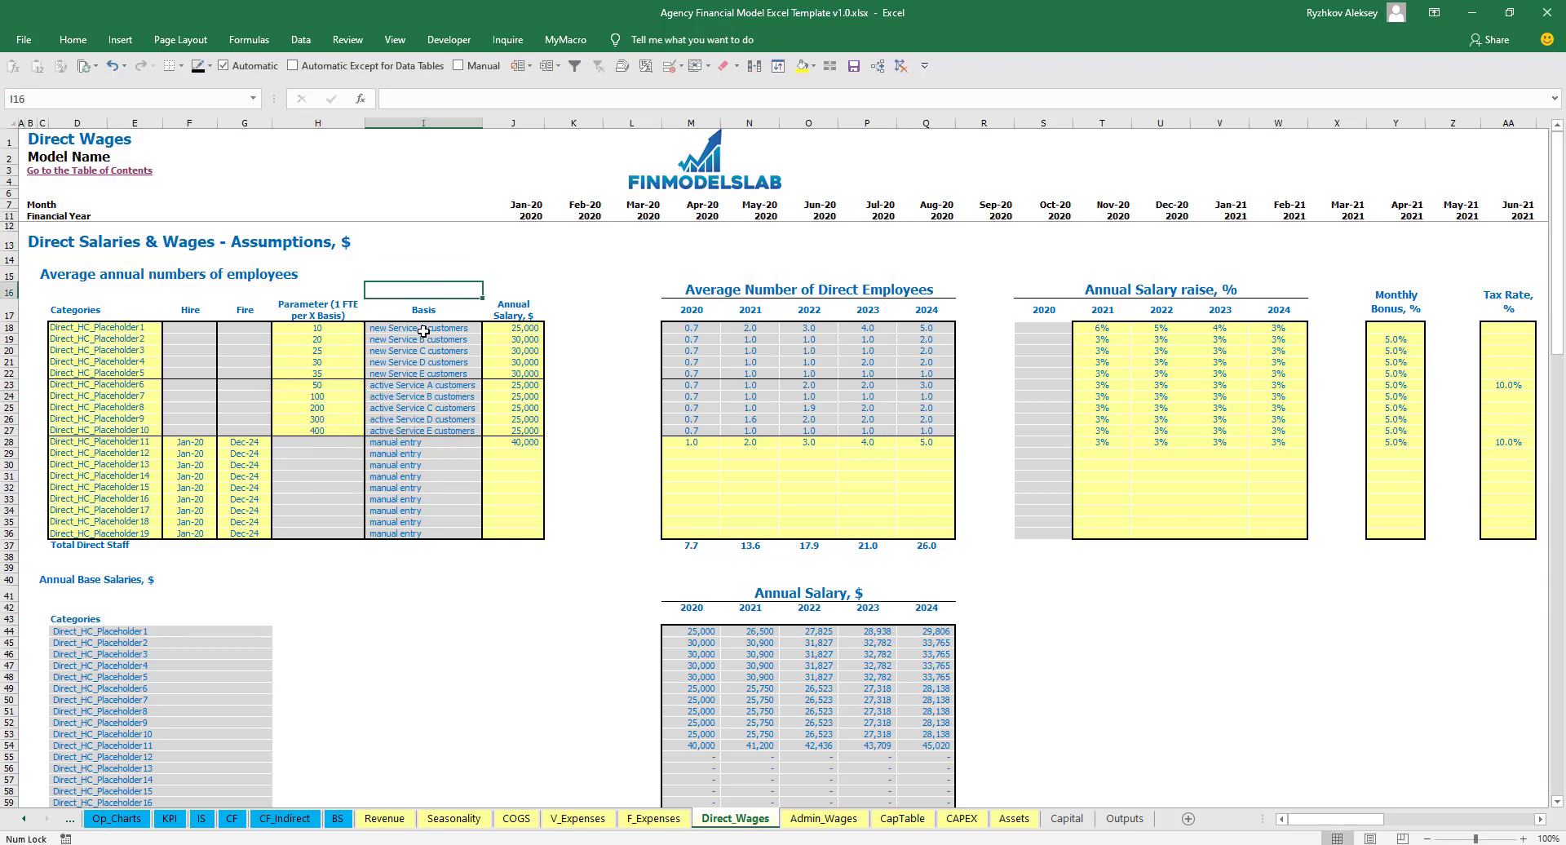
pyautogui.click(336, 388)
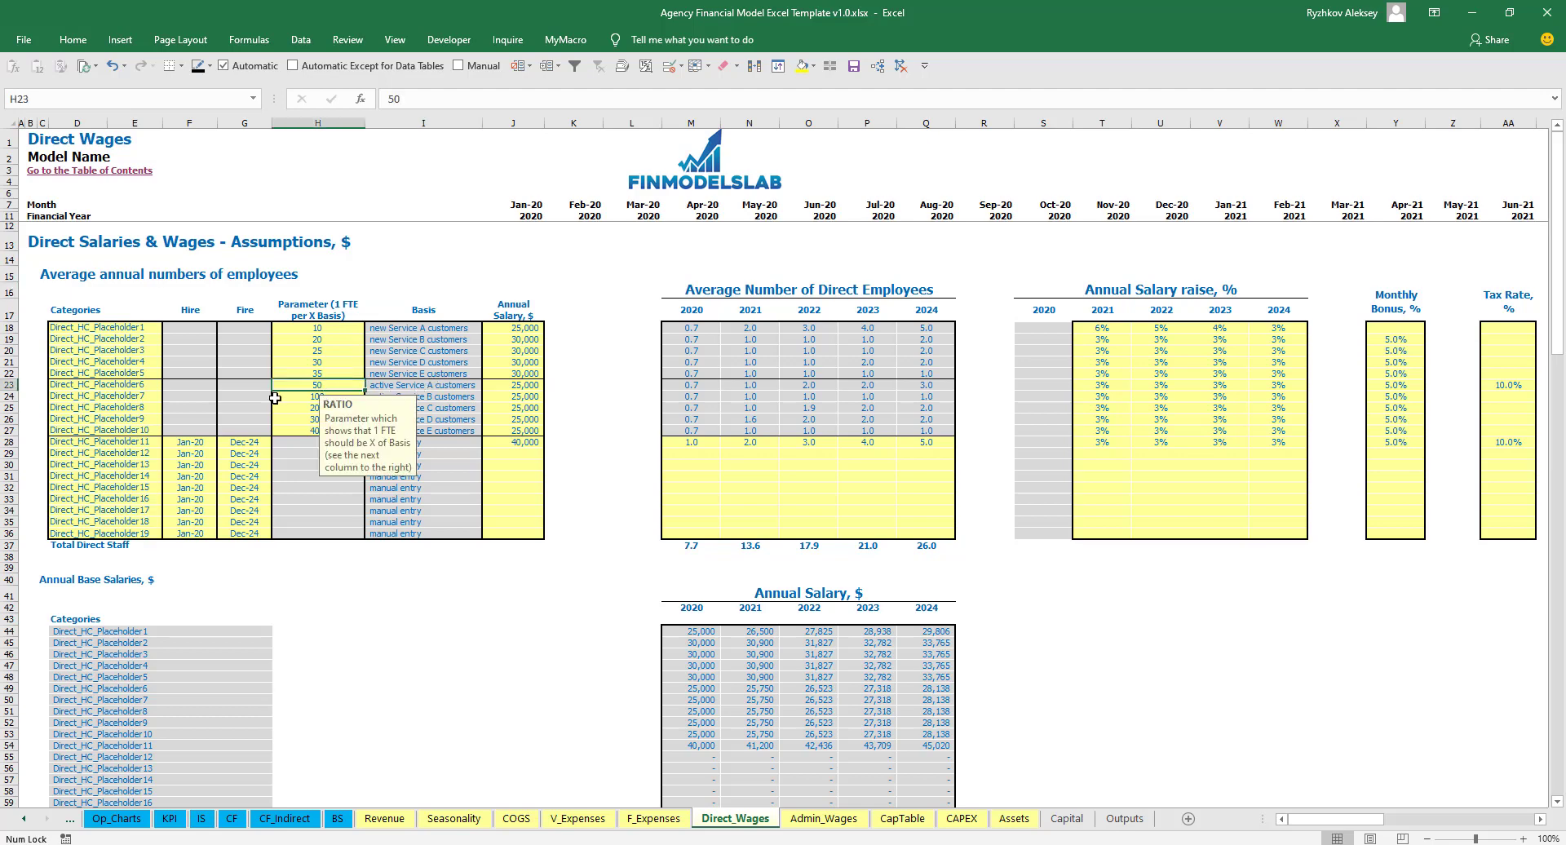
pyautogui.click(100, 387)
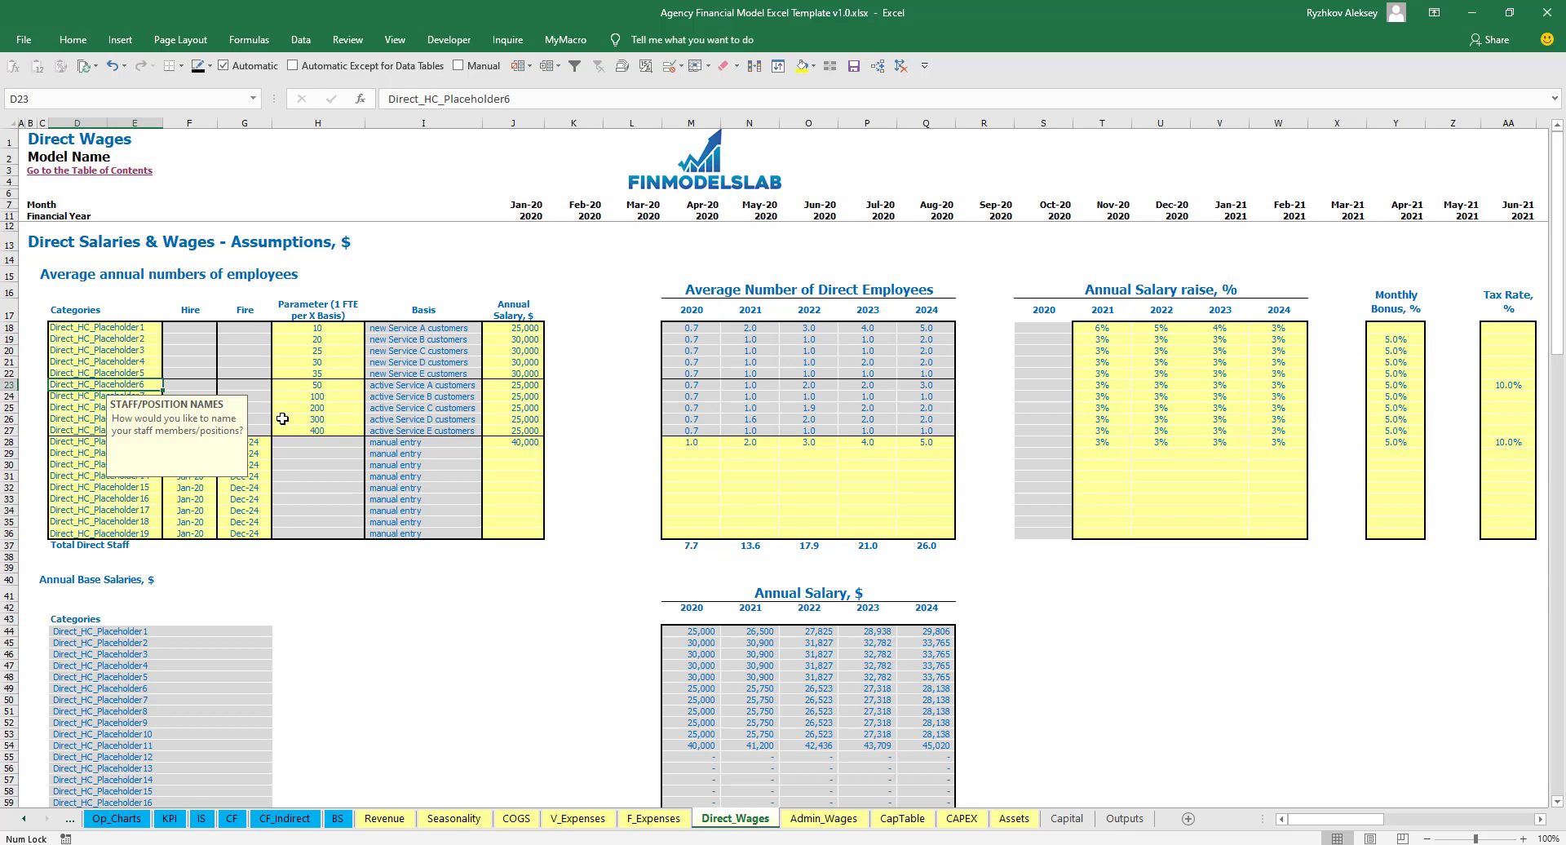
pyautogui.click(575, 300)
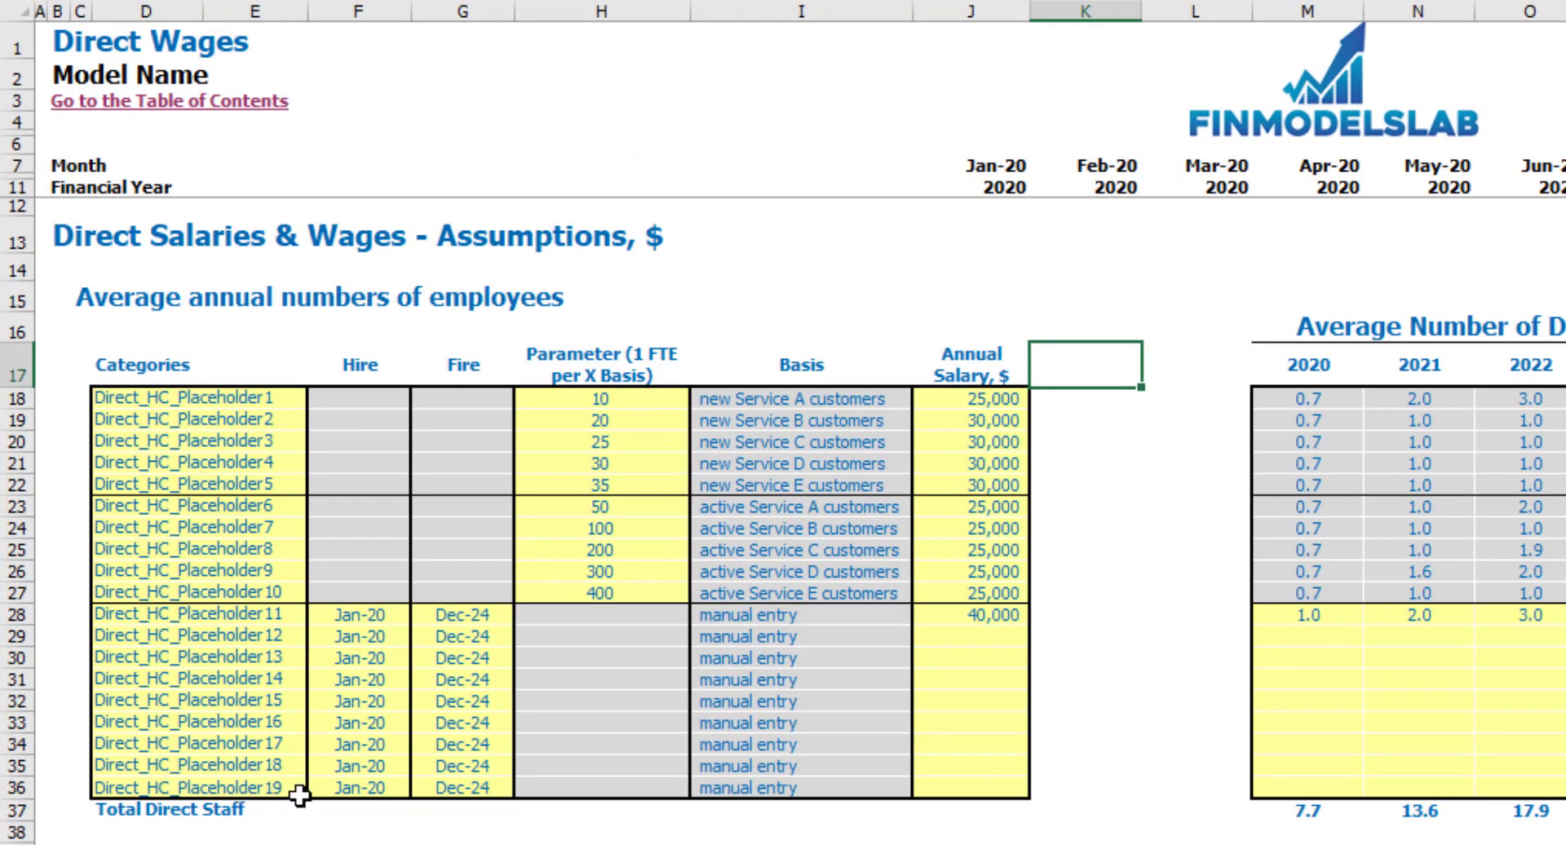
# Step: Set Direct_HC_Placeholder11's hire date to Mar-20 and its annual salary to 35,000
pyautogui.click(398, 621)
pyautogui.click(423, 618)
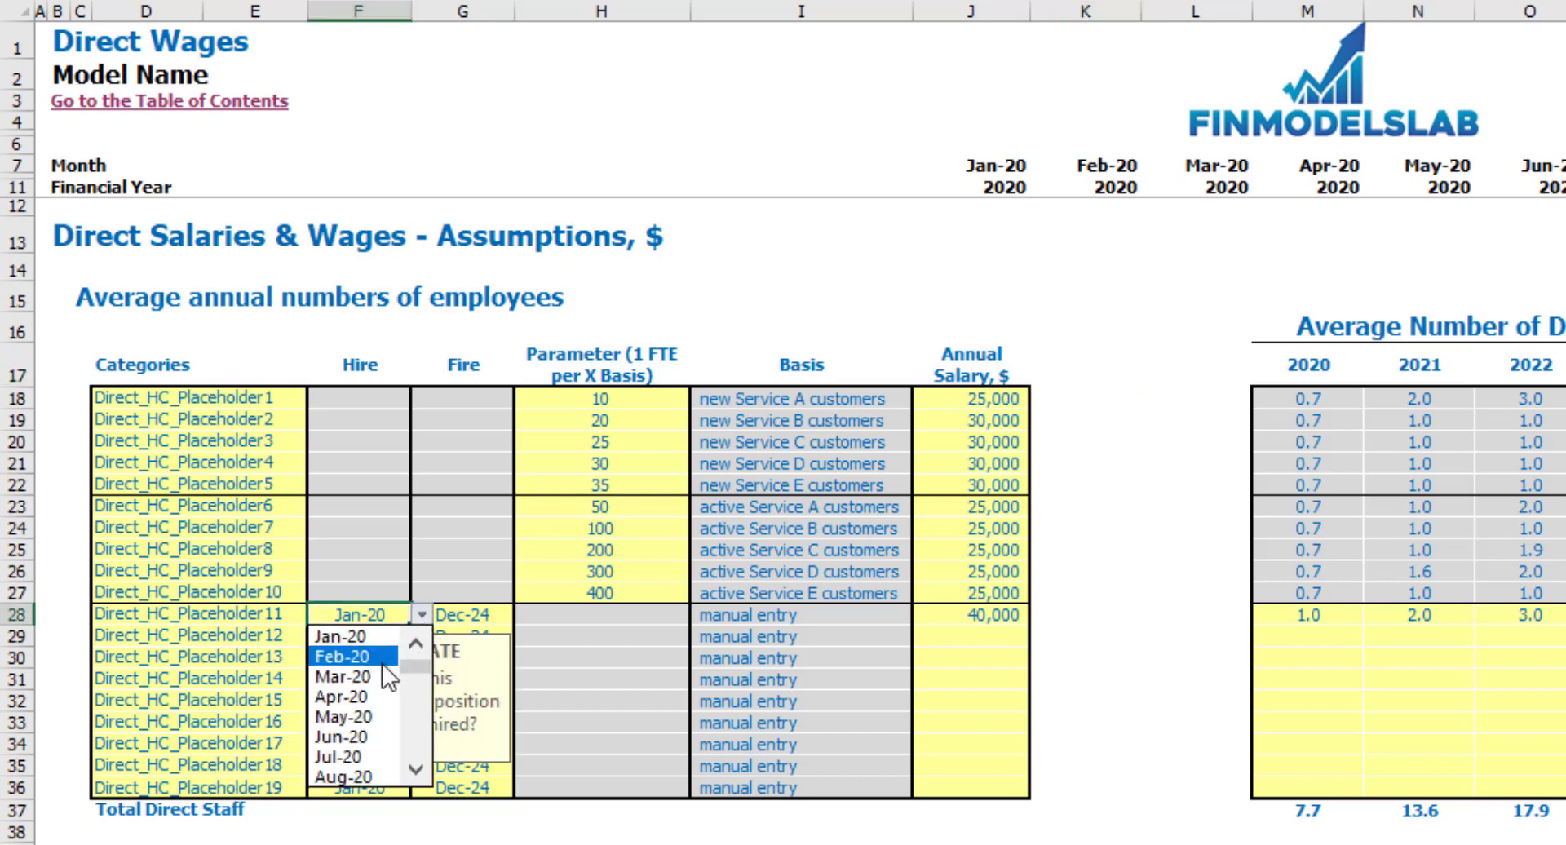
pyautogui.click(375, 677)
pyautogui.click(460, 621)
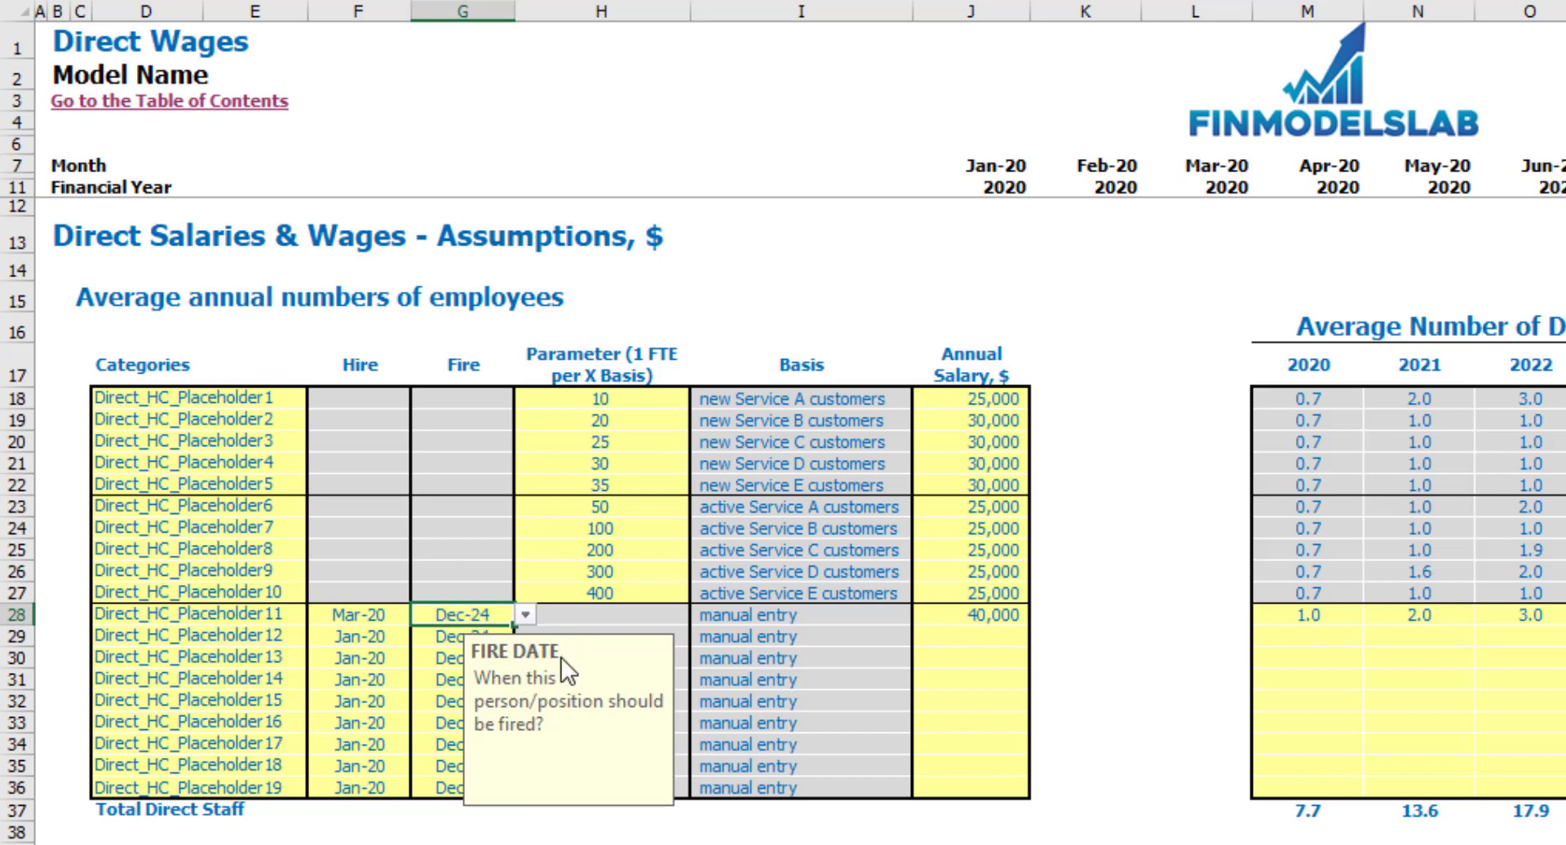
pyautogui.click(996, 617)
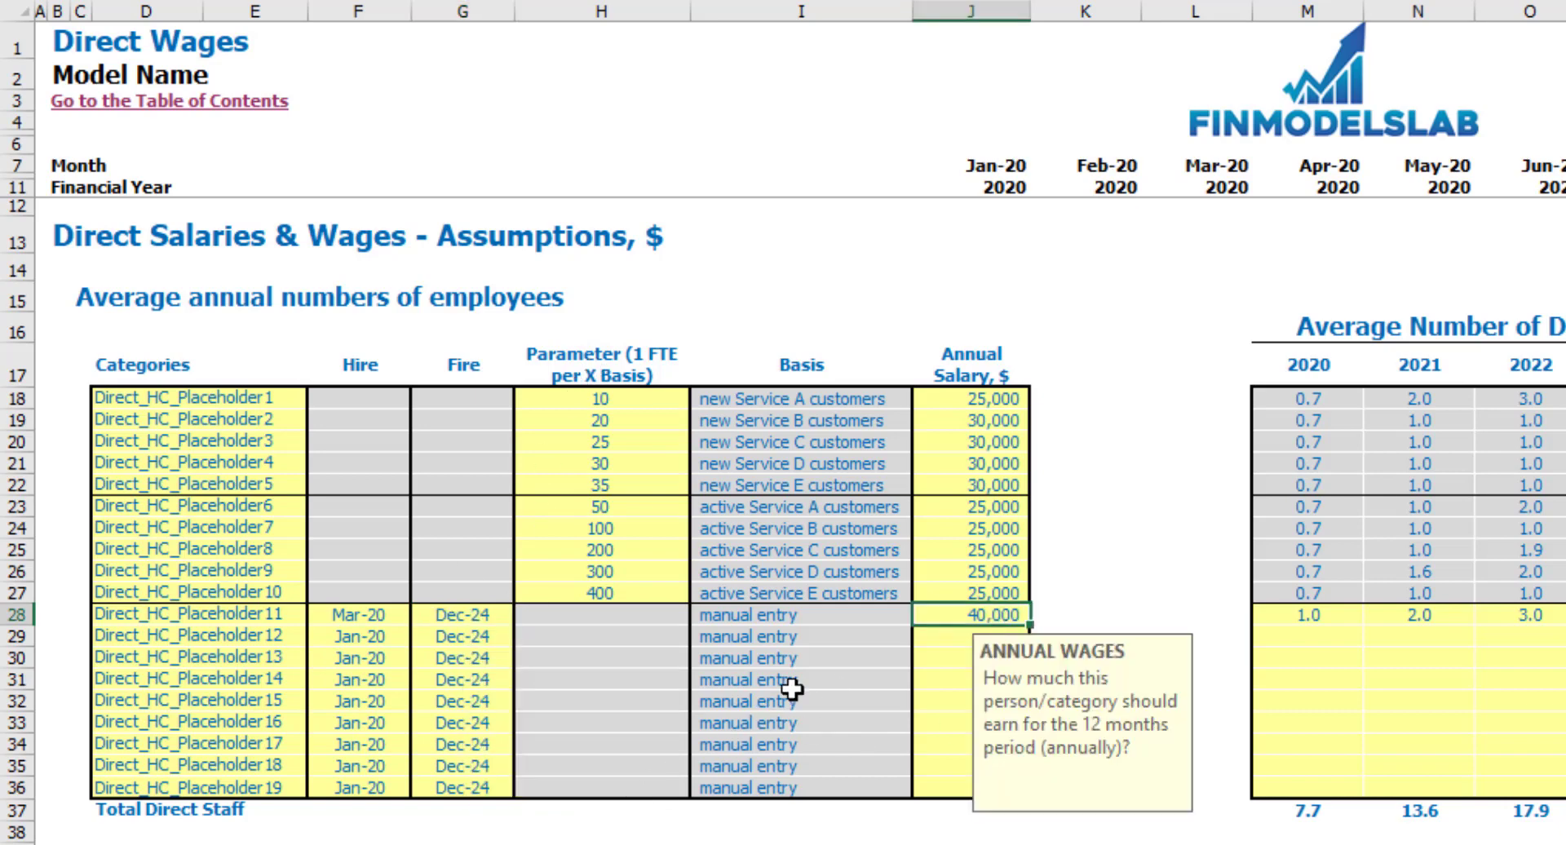
pyautogui.write('3')
pyautogui.write('5,0')
pyautogui.write('00')
pyautogui.press('Return')
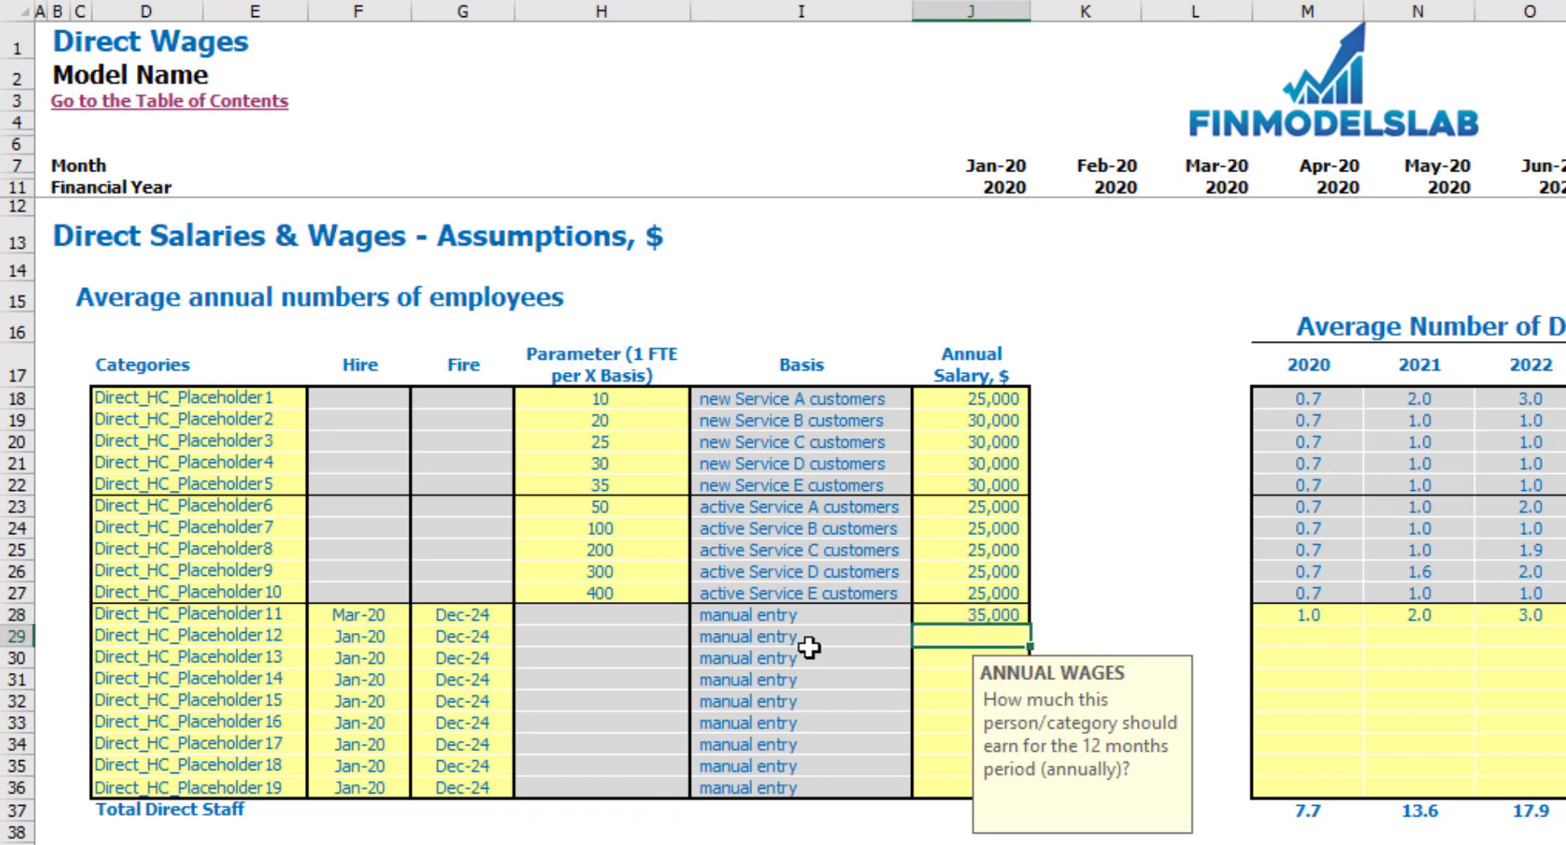
# Step: Enter Direct_HC_Placeholder11's manual headcount of 2, 4, 6, 8 and 10 for 2020–2024
pyautogui.moveTo(762, 616); pyautogui.dragTo(766, 786)
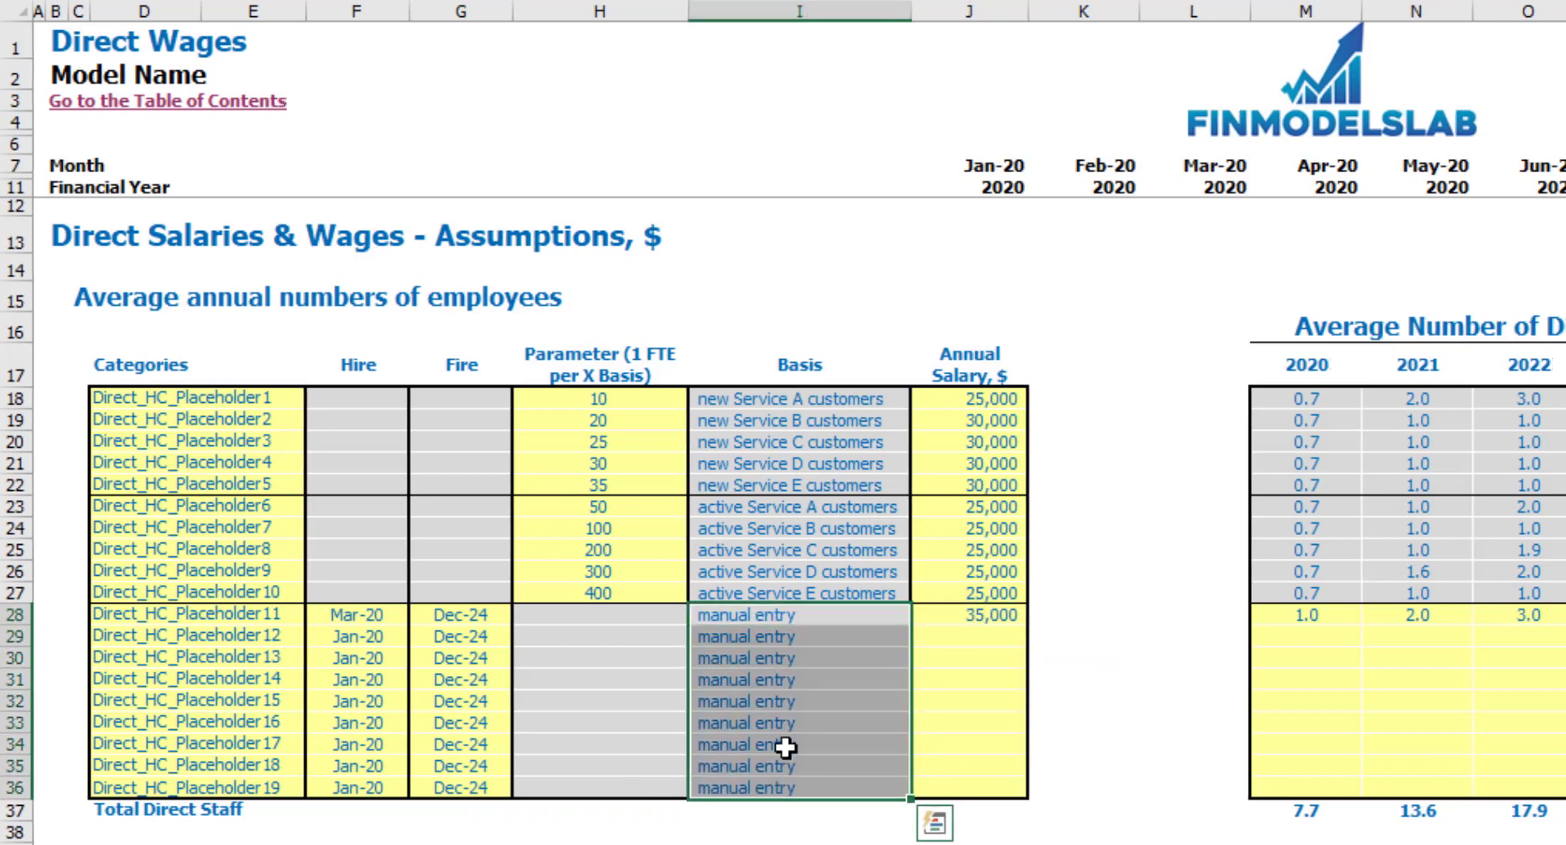
pyautogui.hscroll(5, 786, 734)
pyautogui.click(510, 615)
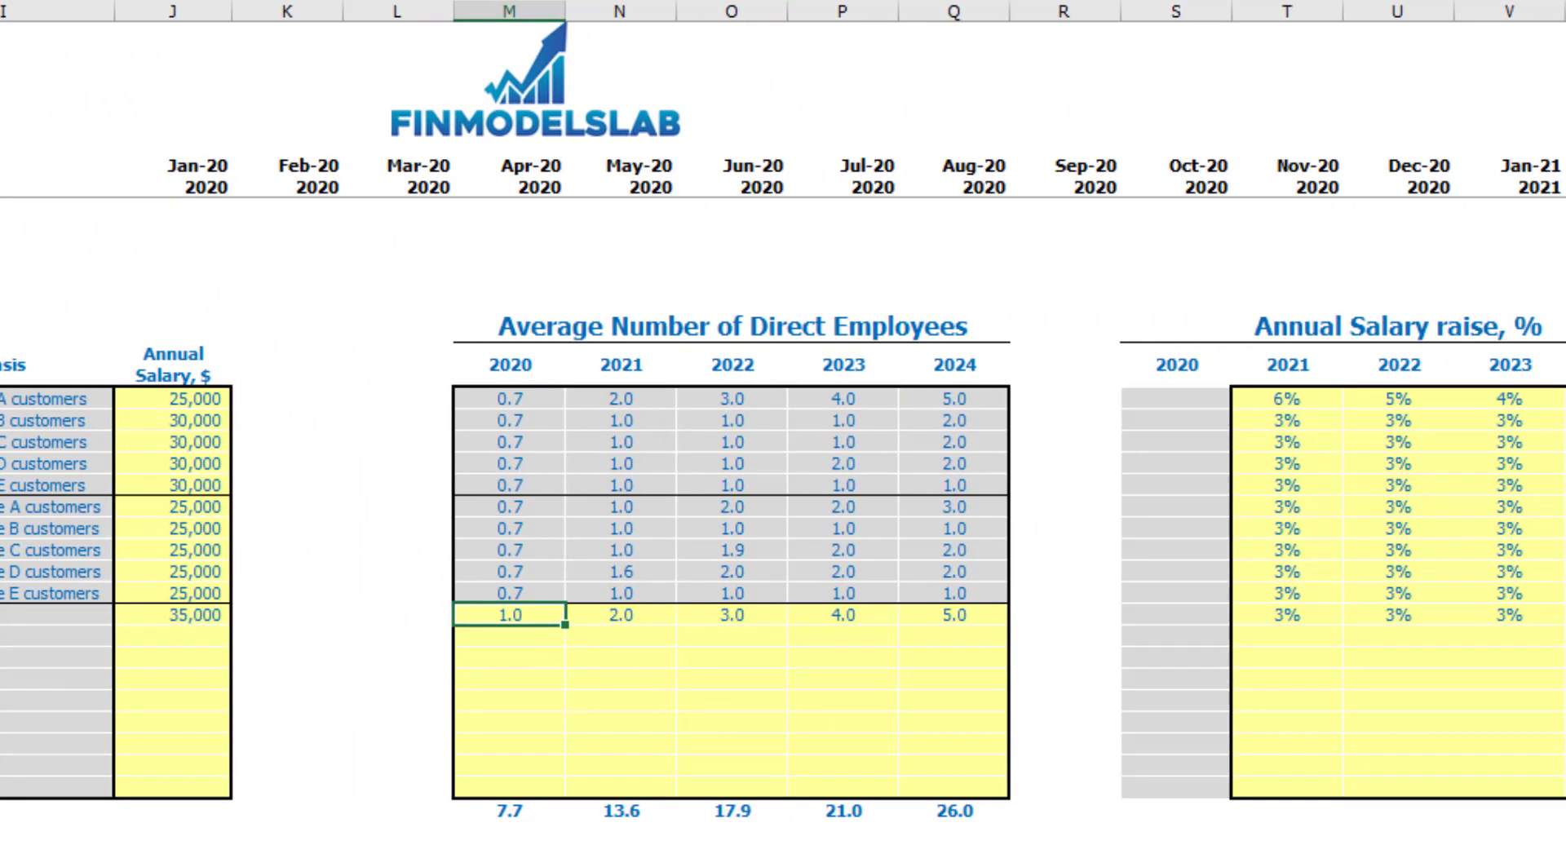
pyautogui.write('2')
pyautogui.press('Right')
pyautogui.write('4')
pyautogui.press('Right')
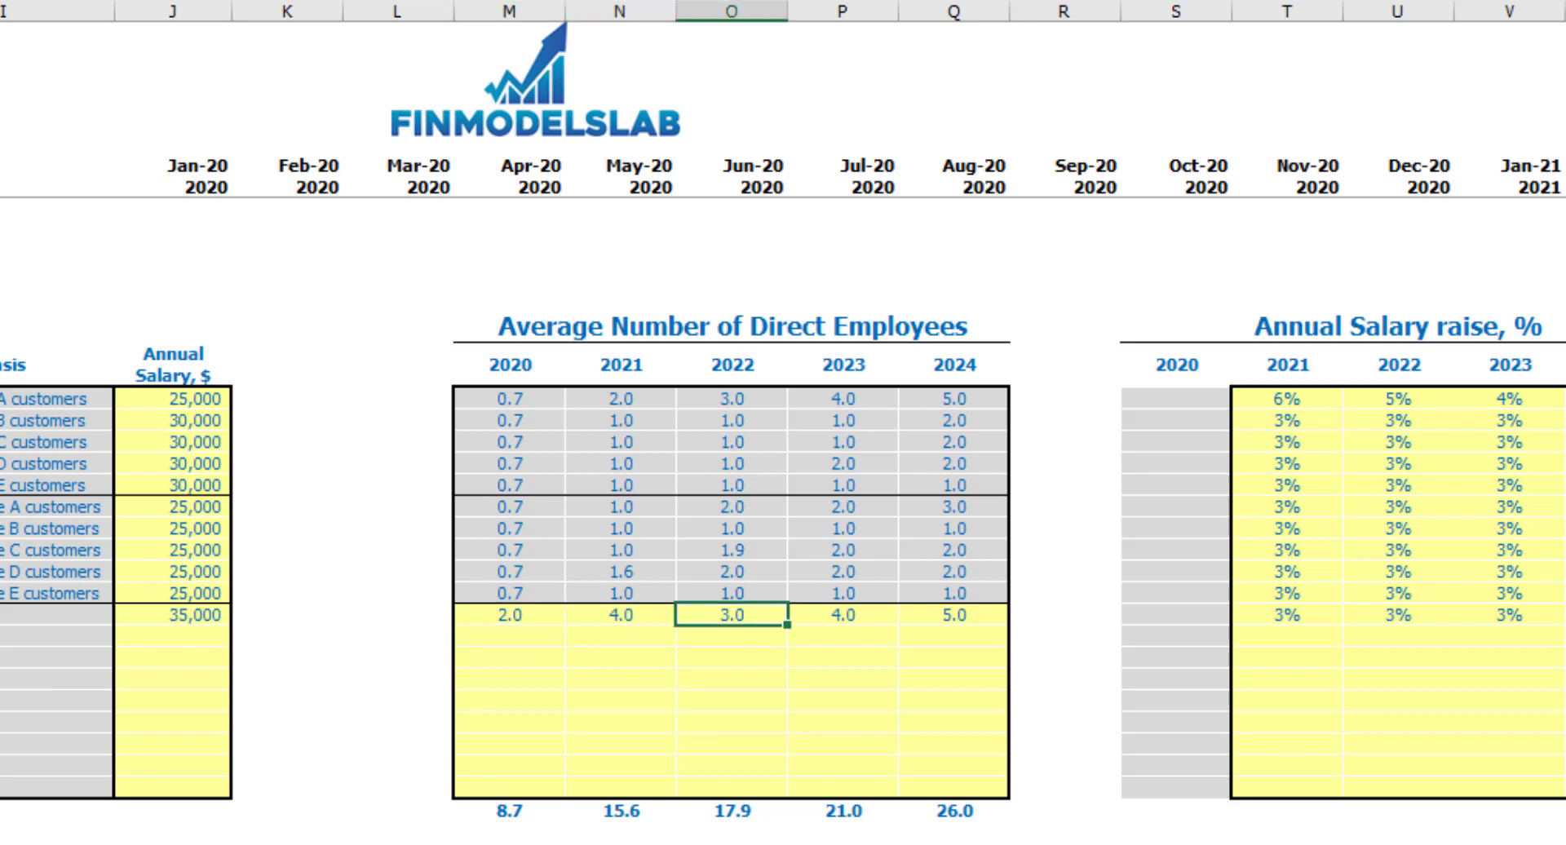
pyautogui.write('6')
pyautogui.press('Right')
pyautogui.write('8')
pyautogui.press('Tab')
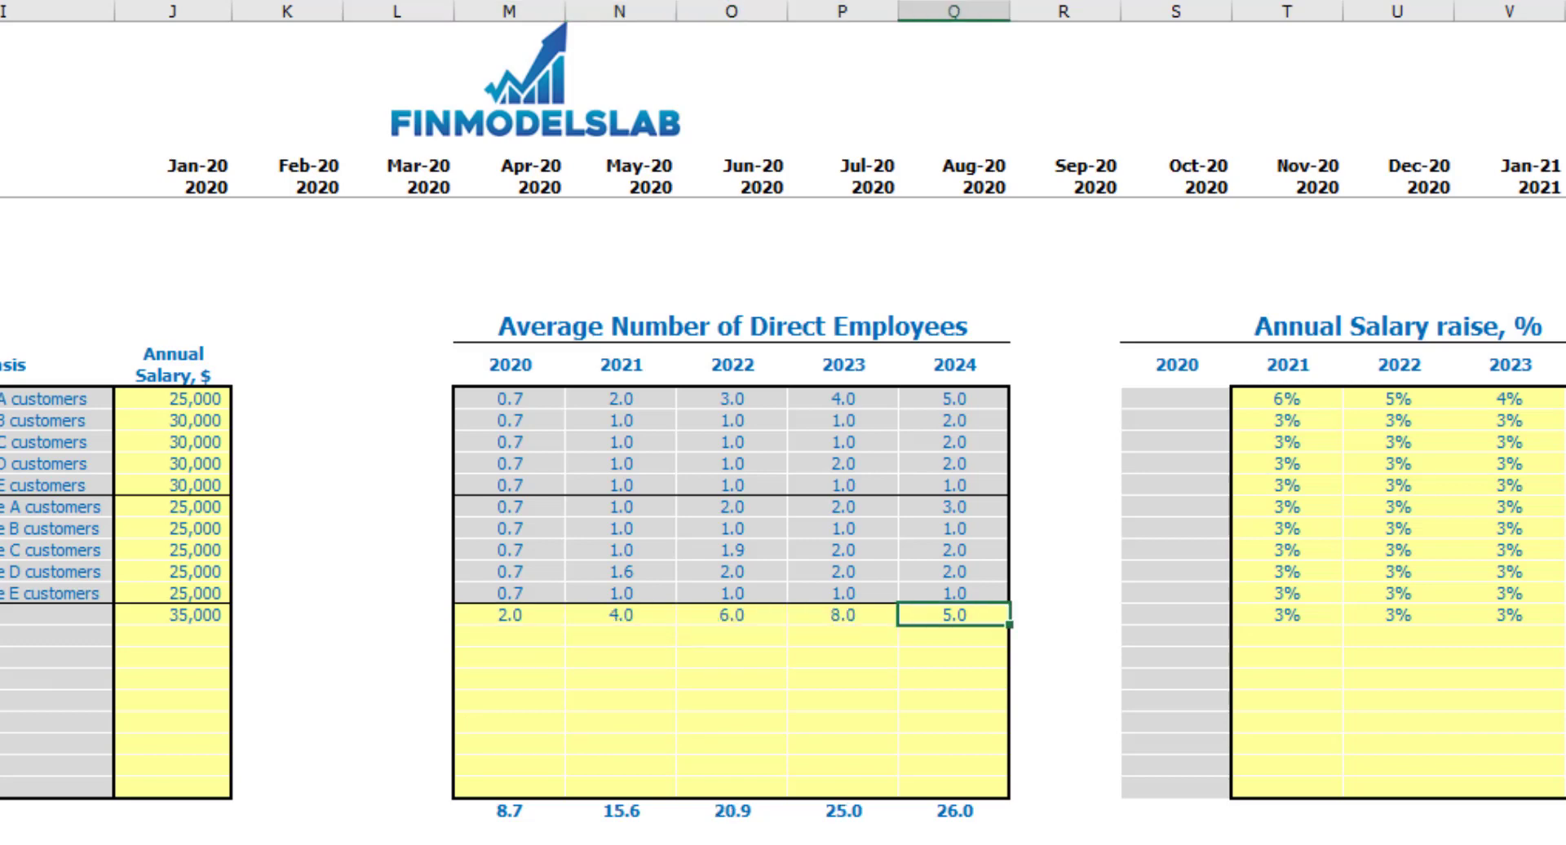
pyautogui.write('10')
pyautogui.press('Return')
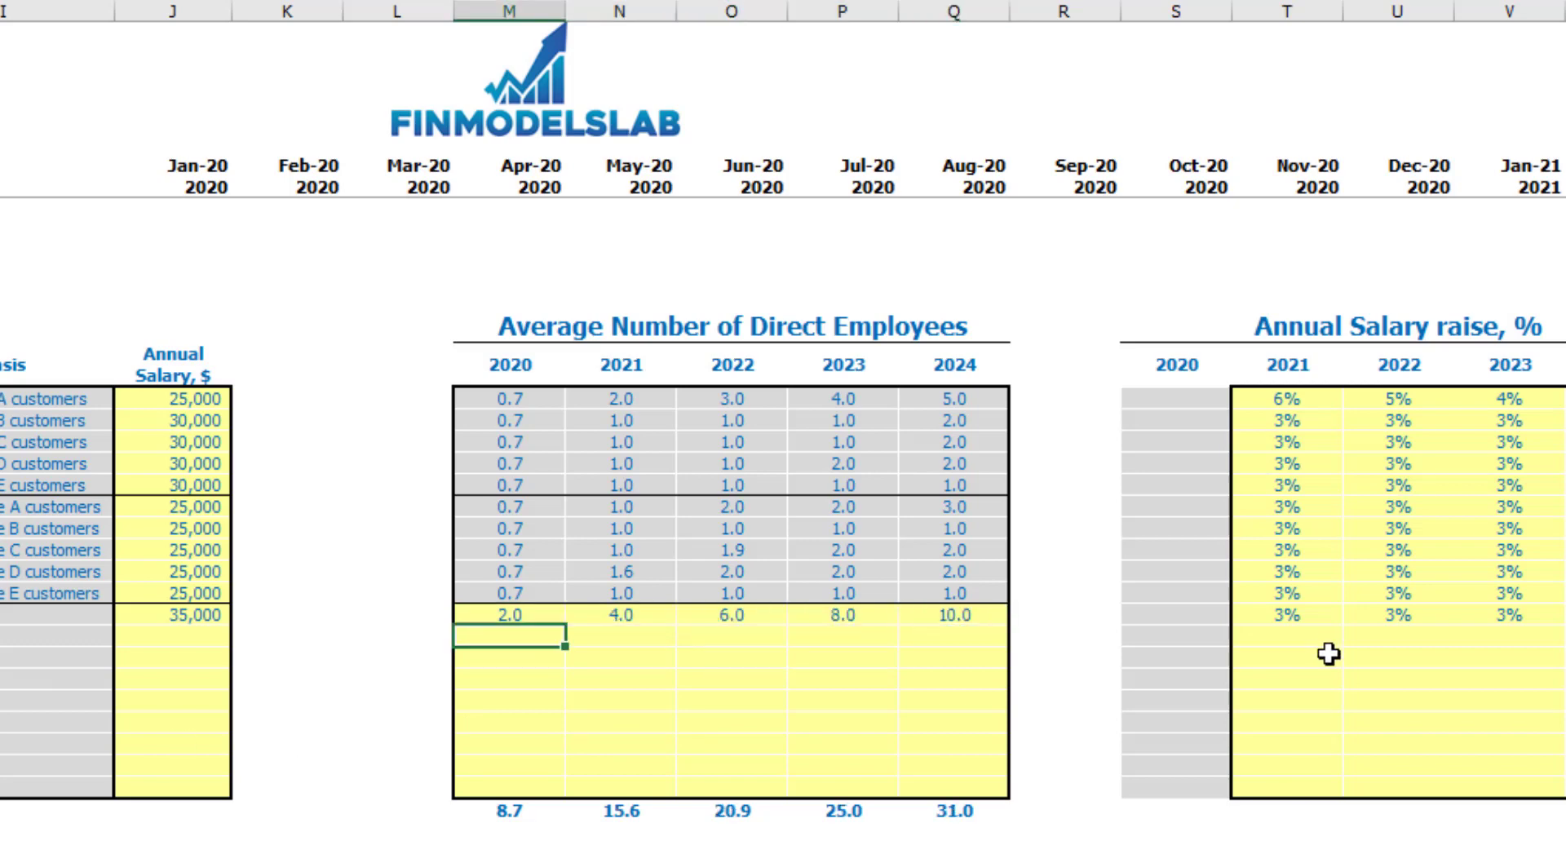
pyautogui.hscroll(3, 1037, 600)
pyautogui.hscroll(3, 1082, 600)
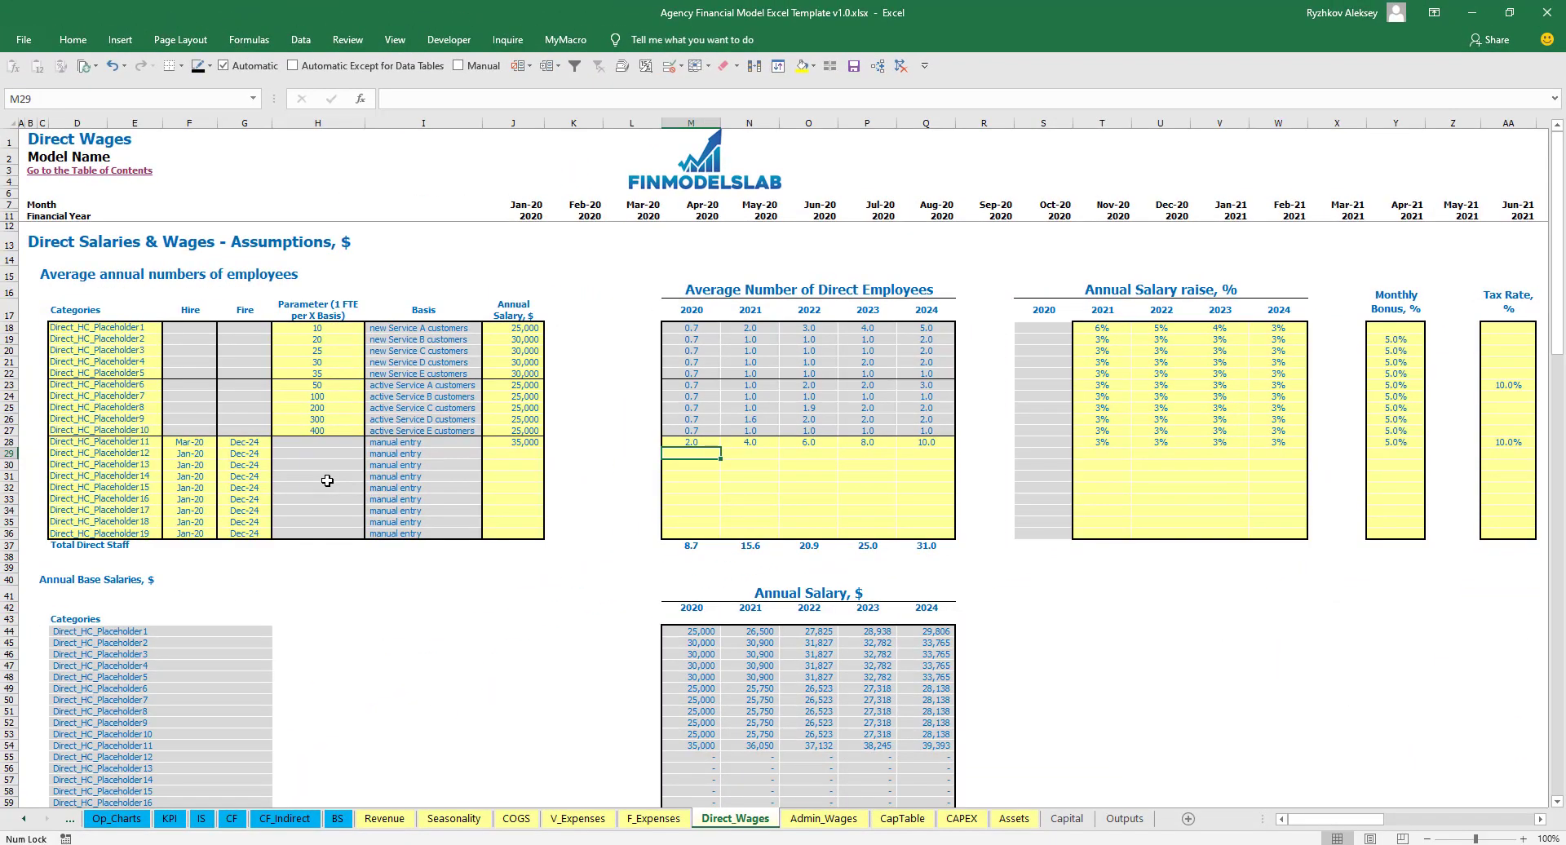
# Step: Review the Direct Wages calculations, then return to the Income Statement sheet
pyautogui.scroll(-8, 328, 481)
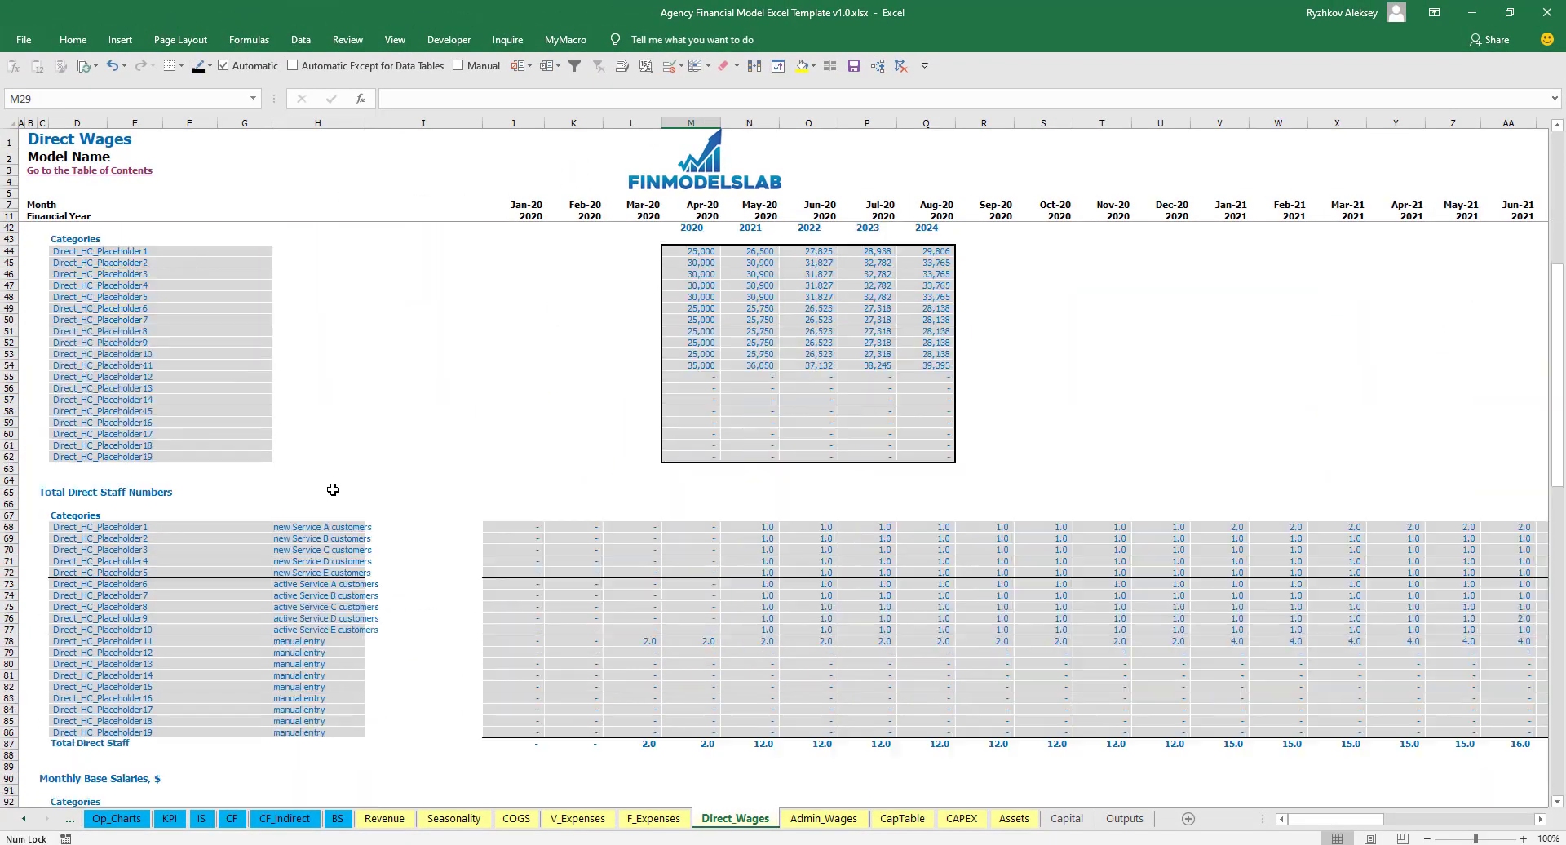
pyautogui.scroll(-7, 473, 476)
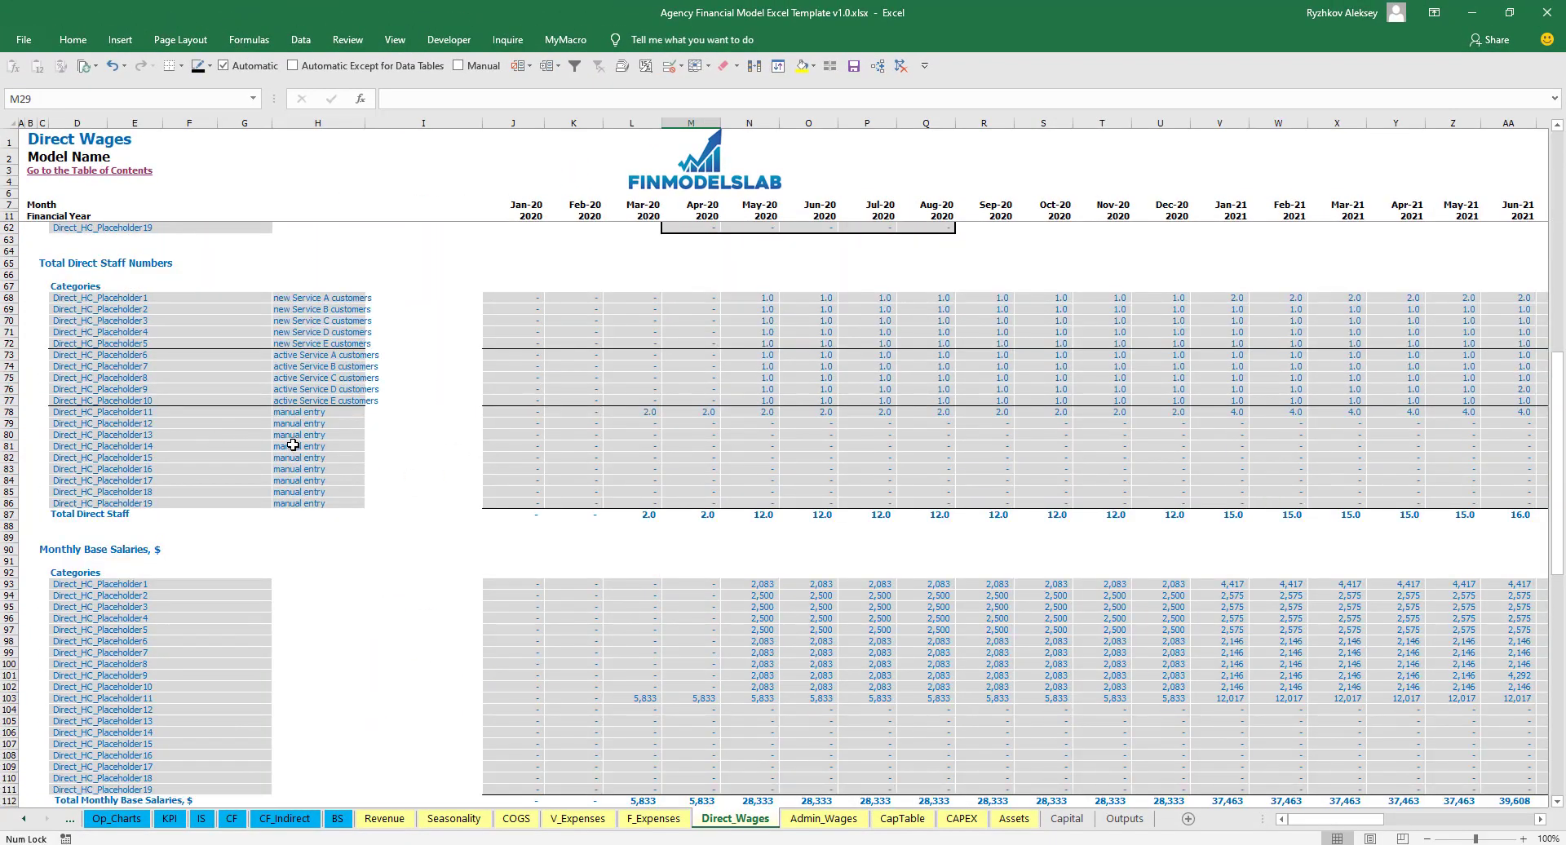
pyautogui.scroll(16, 292, 445)
pyautogui.scroll(-13, 648, 481)
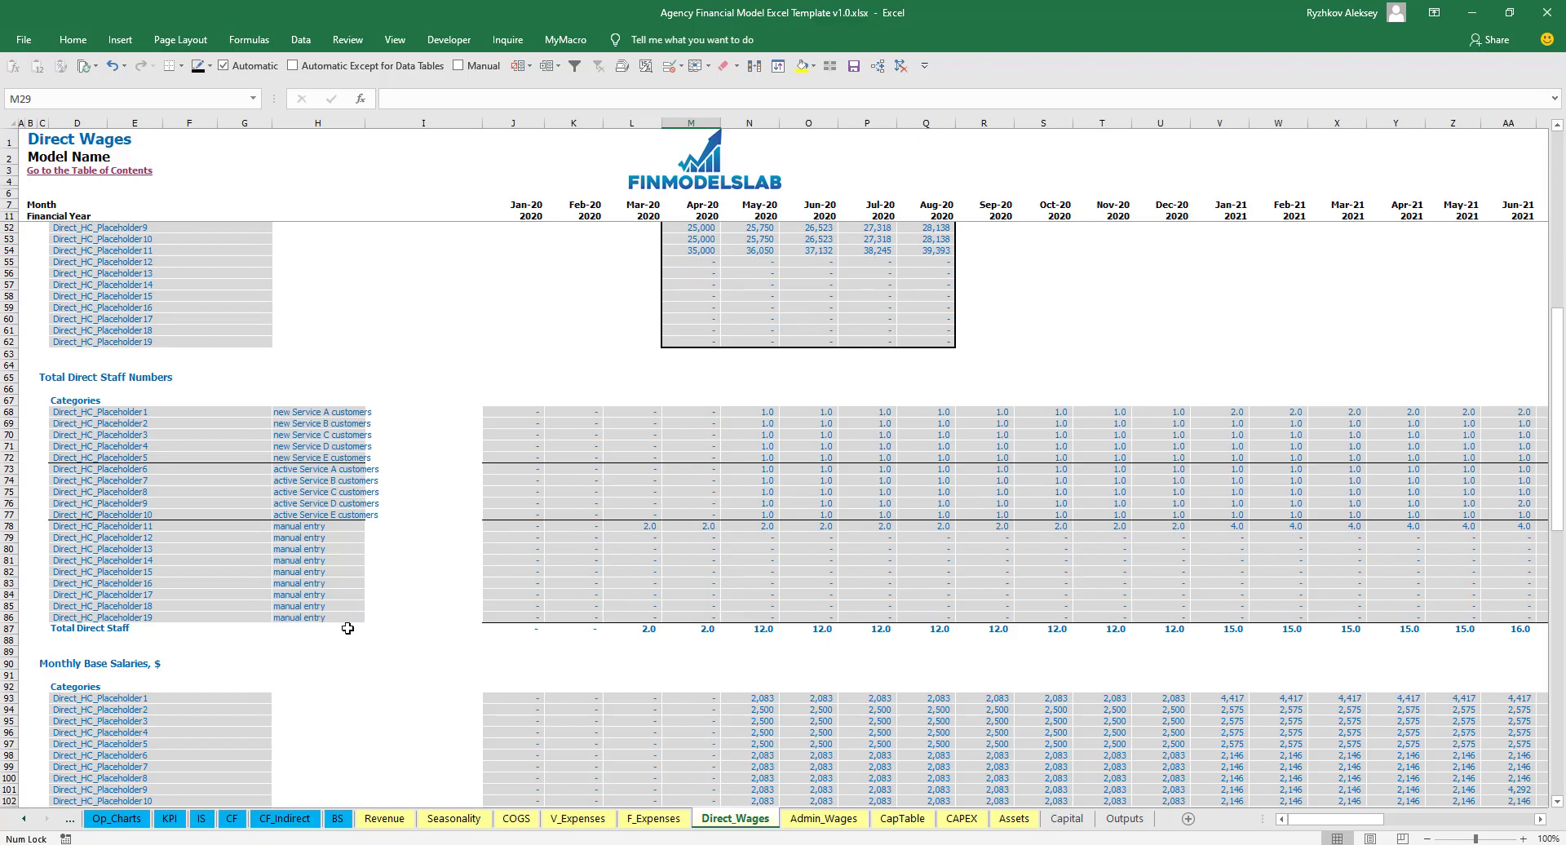
pyautogui.scroll(13, 347, 628)
pyautogui.click(200, 818)
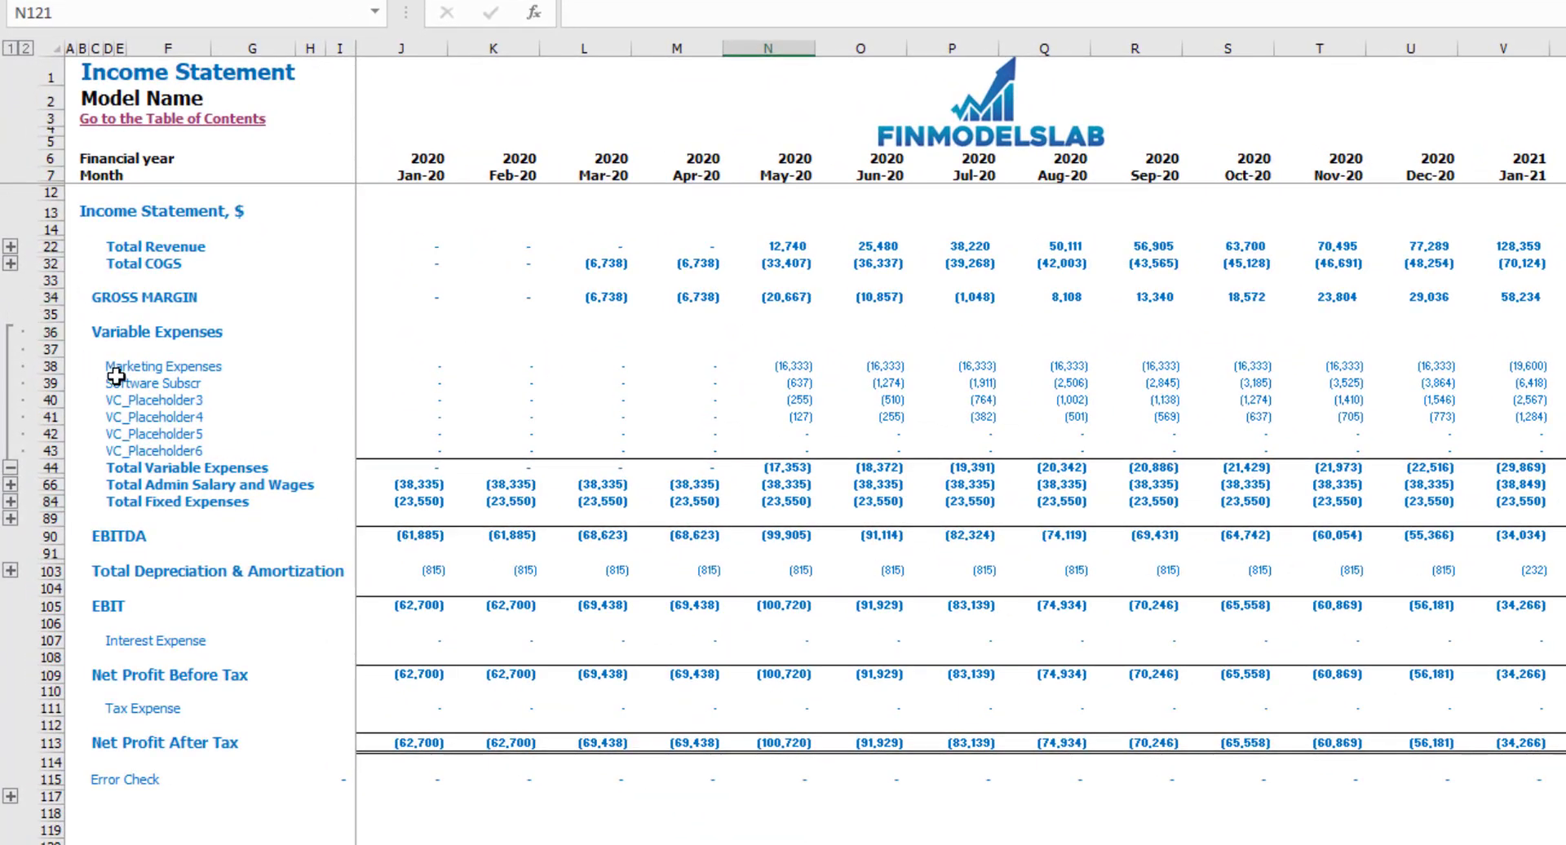
# Step: Expand Total COGS to reveal Direct Salary and Wages, Hosting and placeholder lines, and select row 26
pyautogui.click(11, 264)
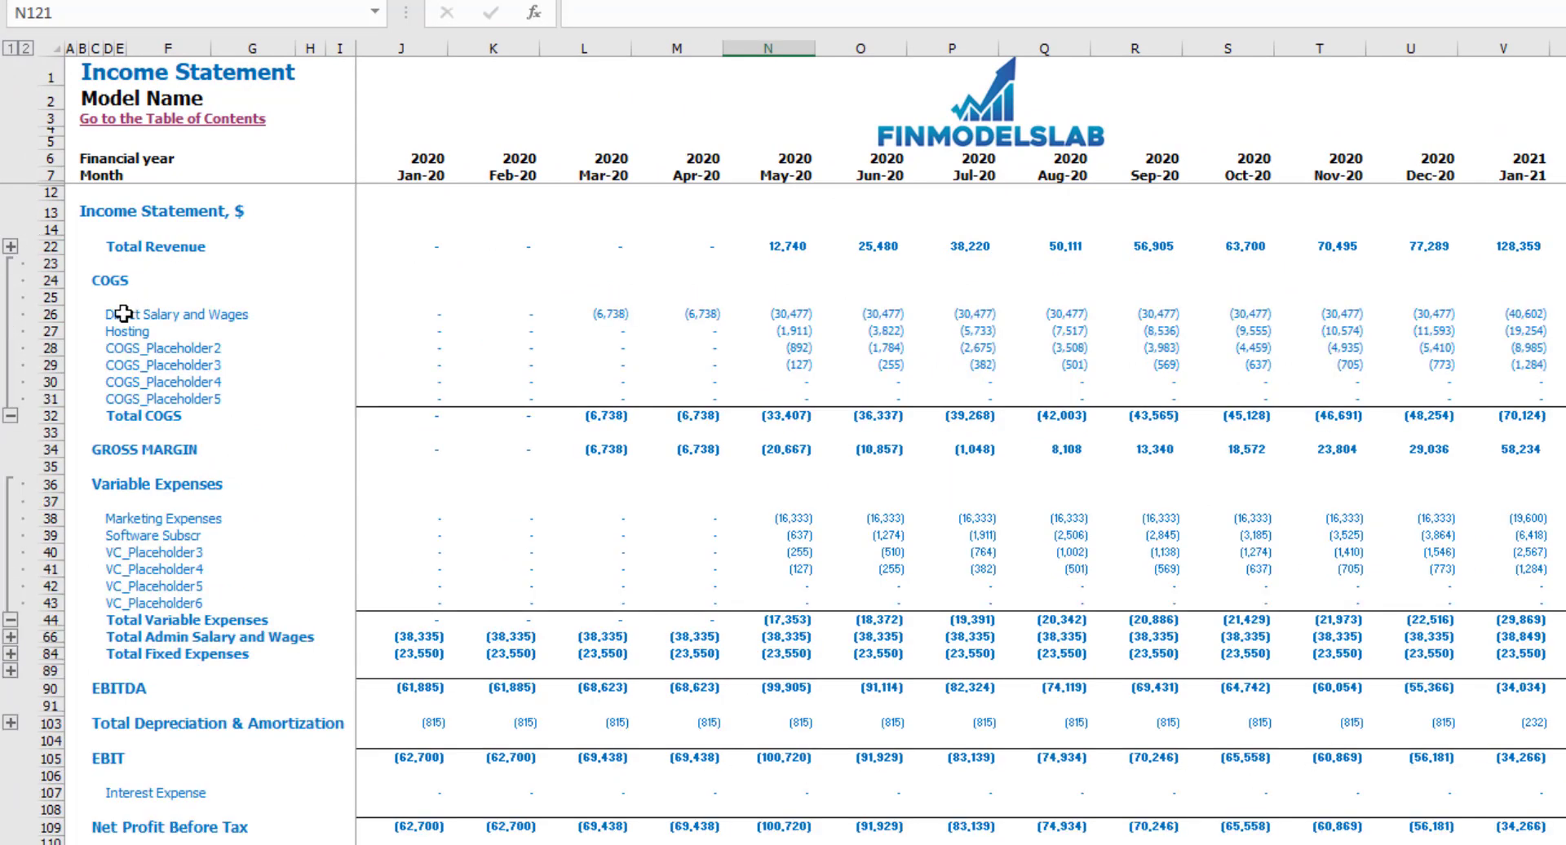
pyautogui.click(49, 314)
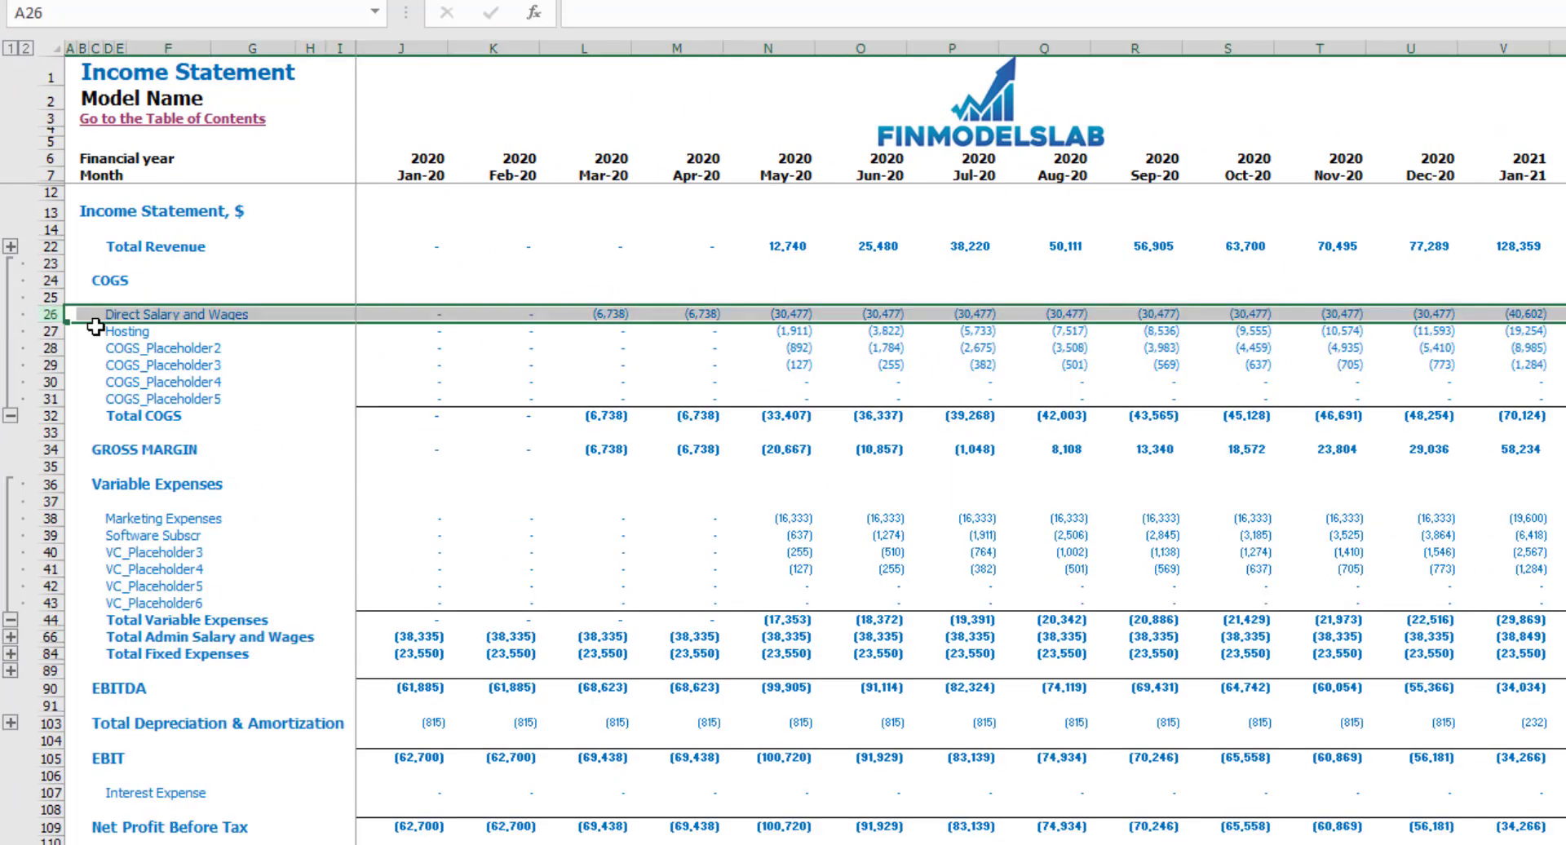
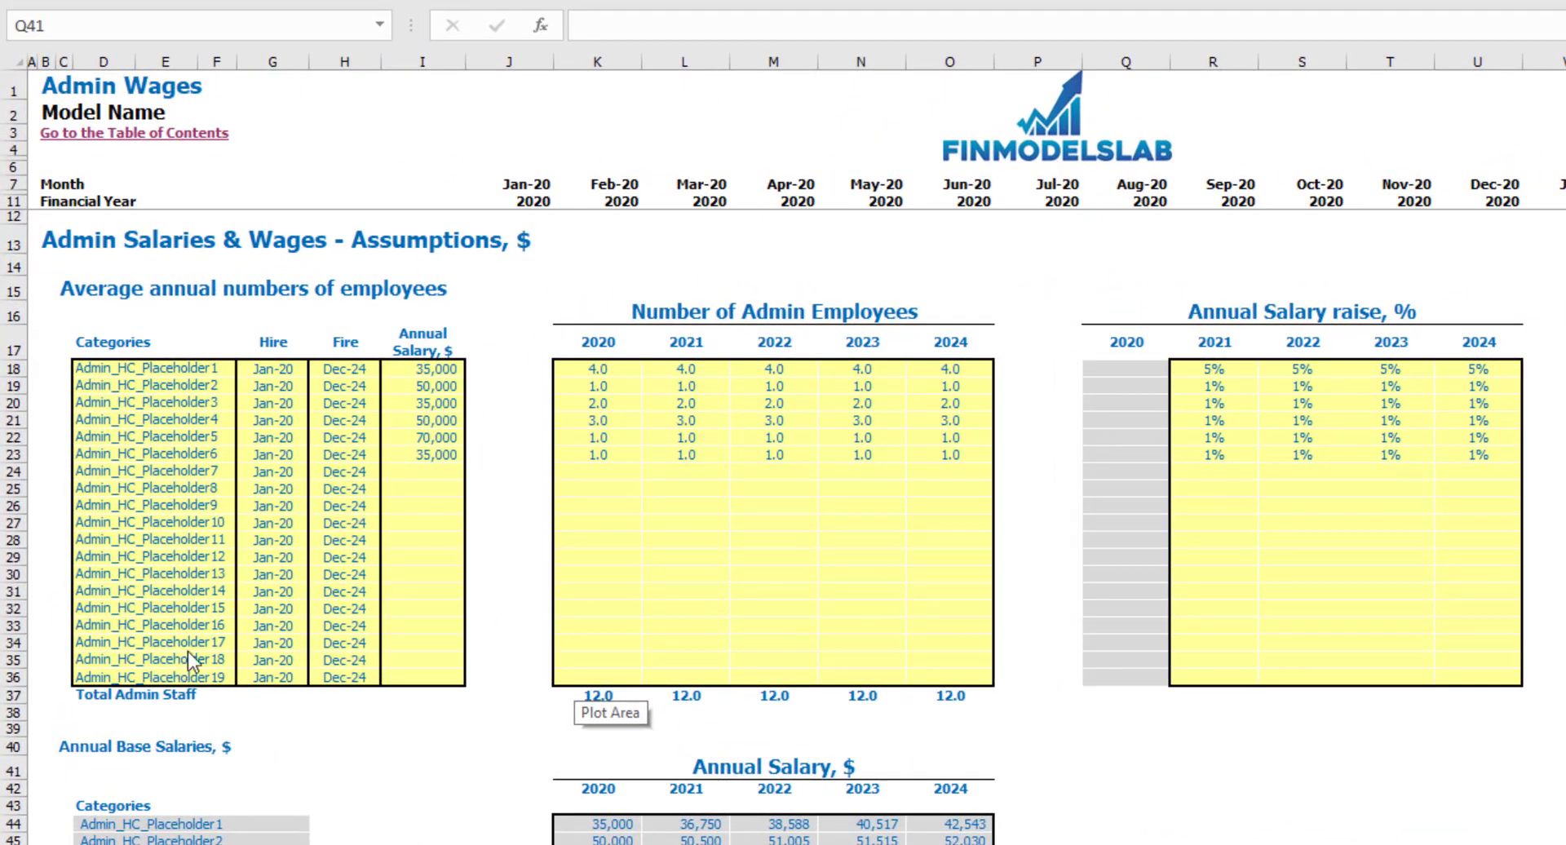
# Step: Name the first admin category managers, hired Feb-20 at a 40,000 annual salary
pyautogui.click(100, 374)
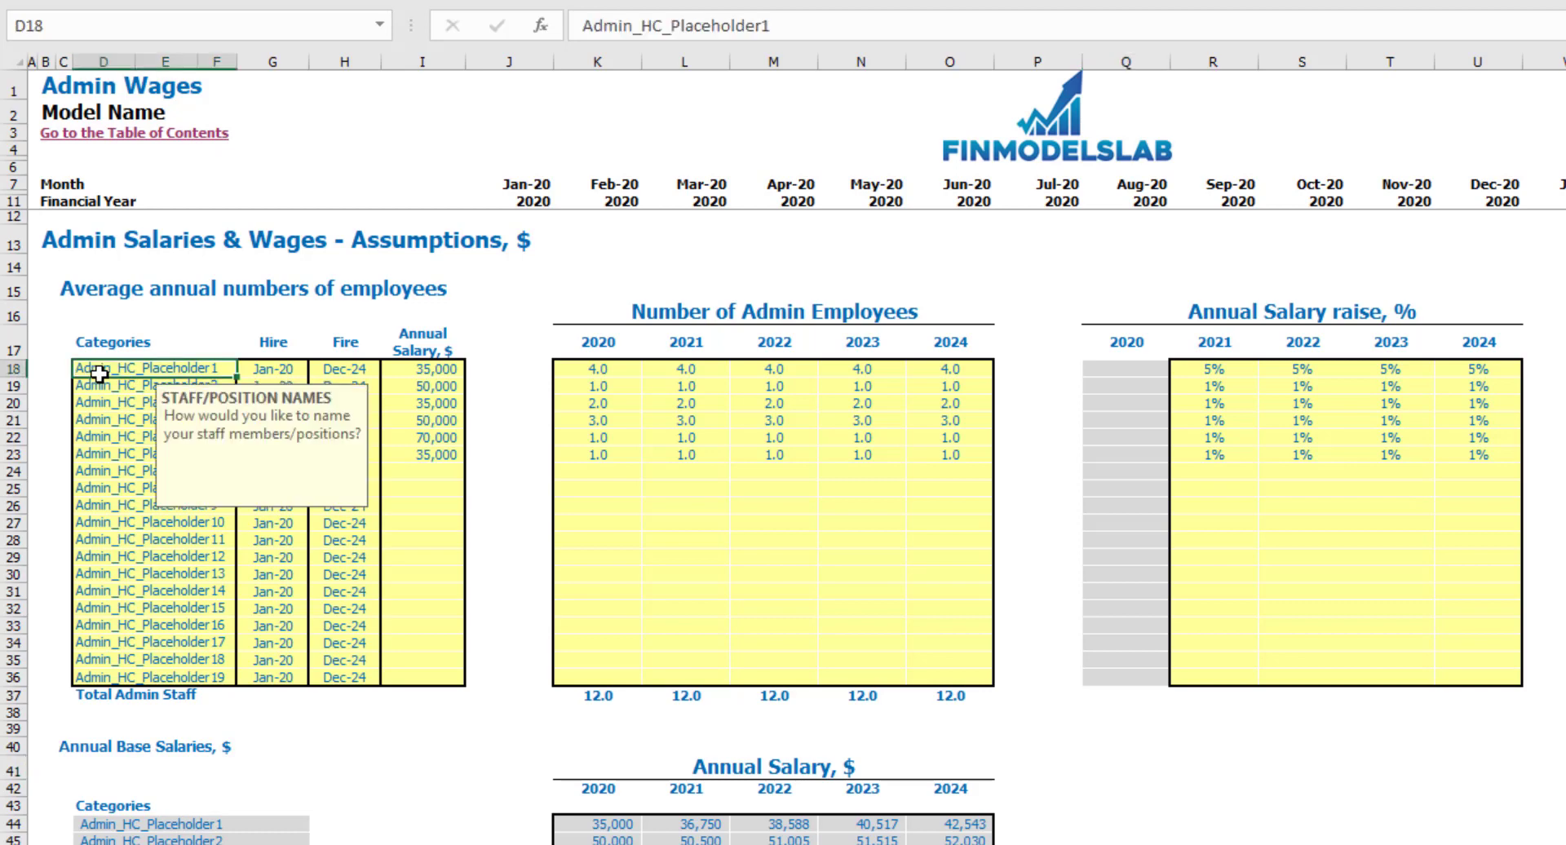
pyautogui.write('managers')
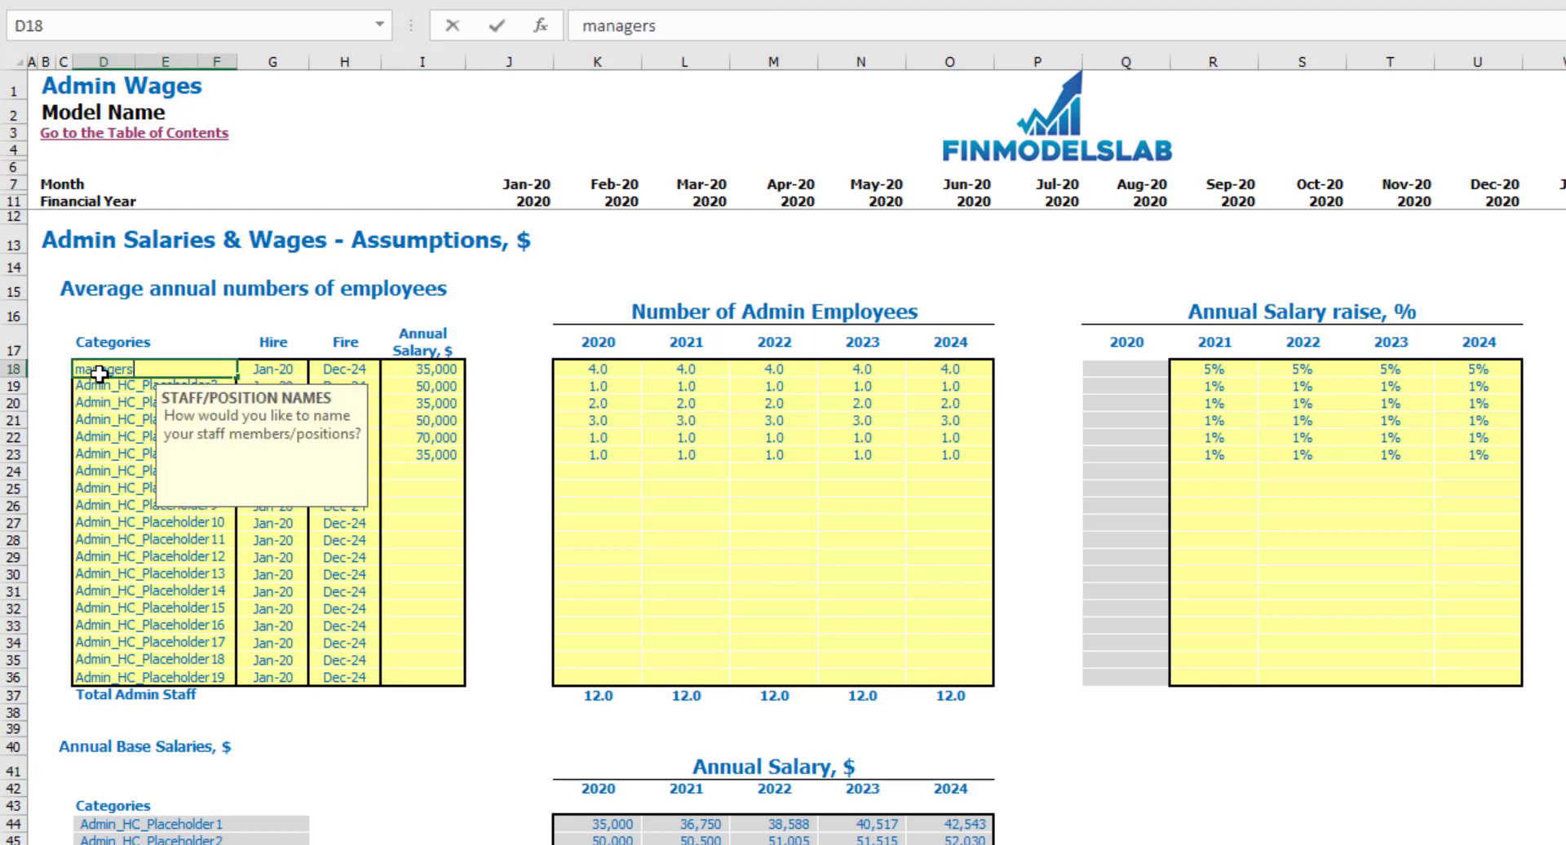
pyautogui.press('Return')
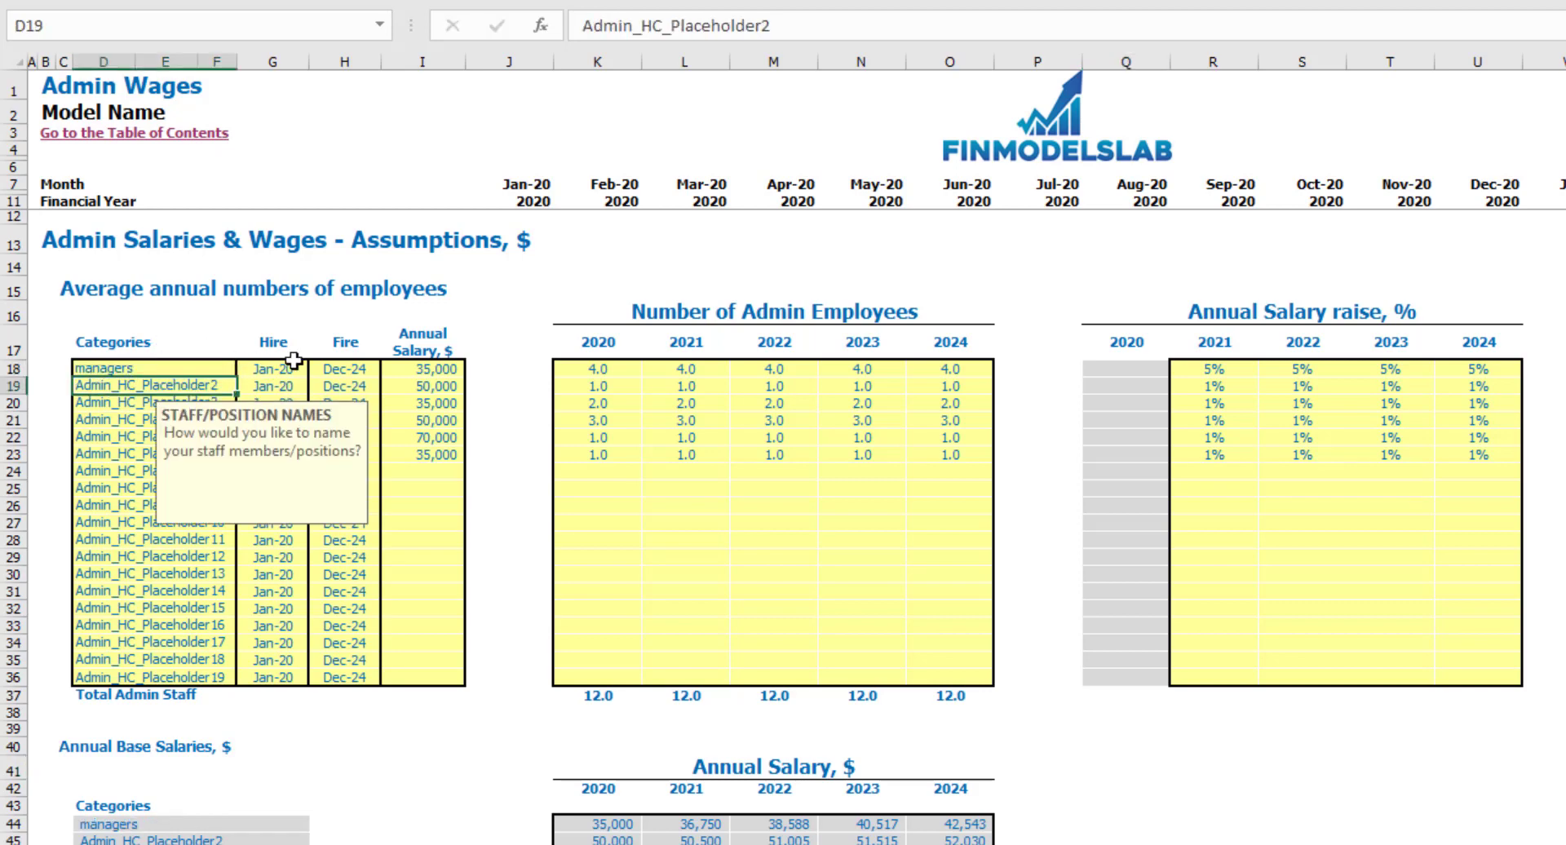
pyautogui.click(307, 367)
pyautogui.click(317, 369)
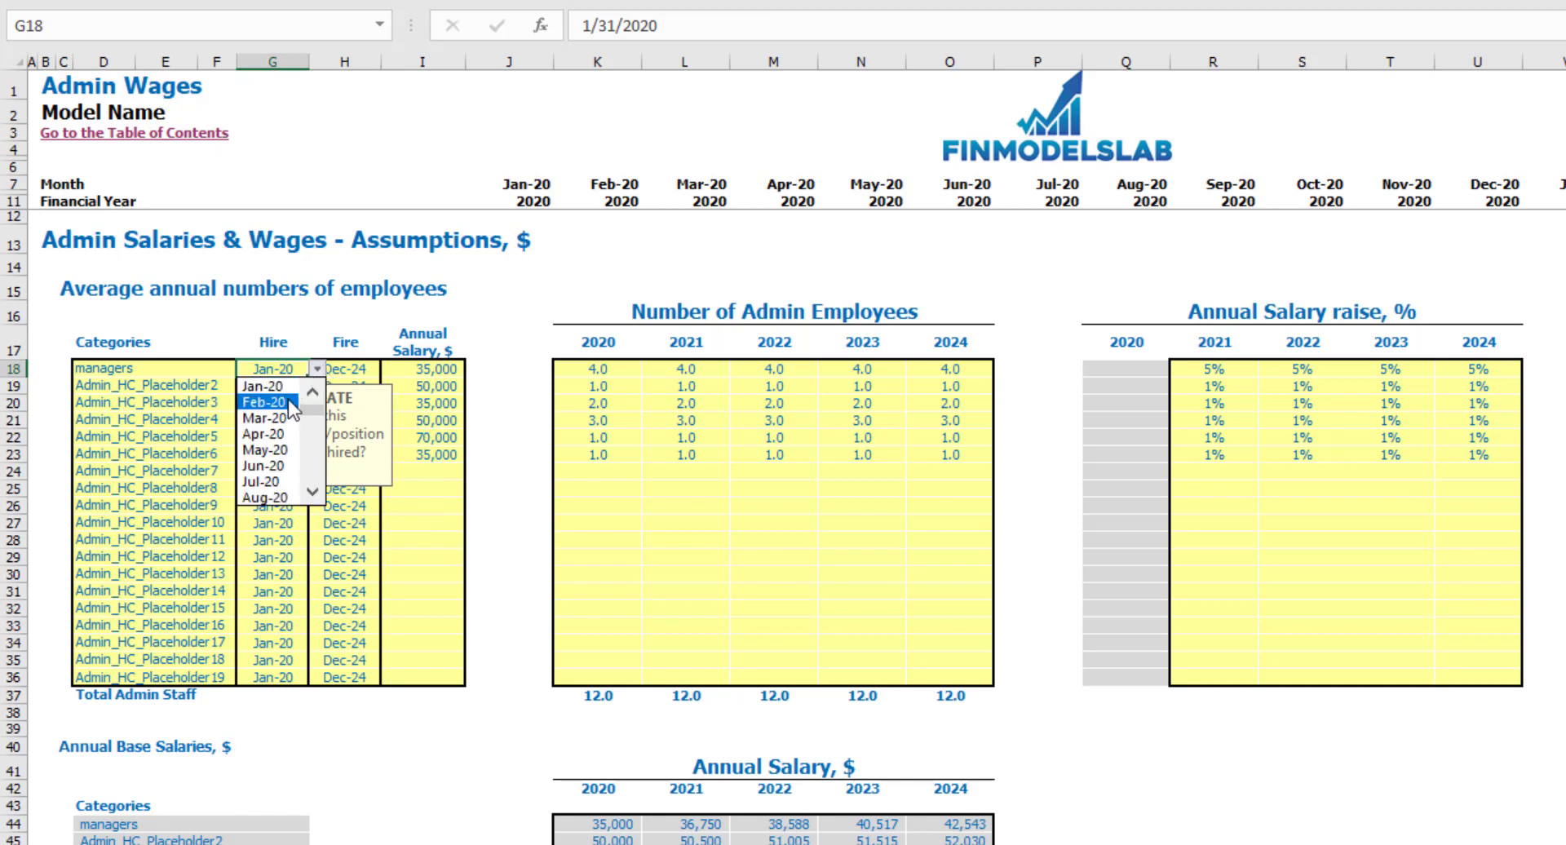
pyautogui.click(291, 402)
pyautogui.click(359, 367)
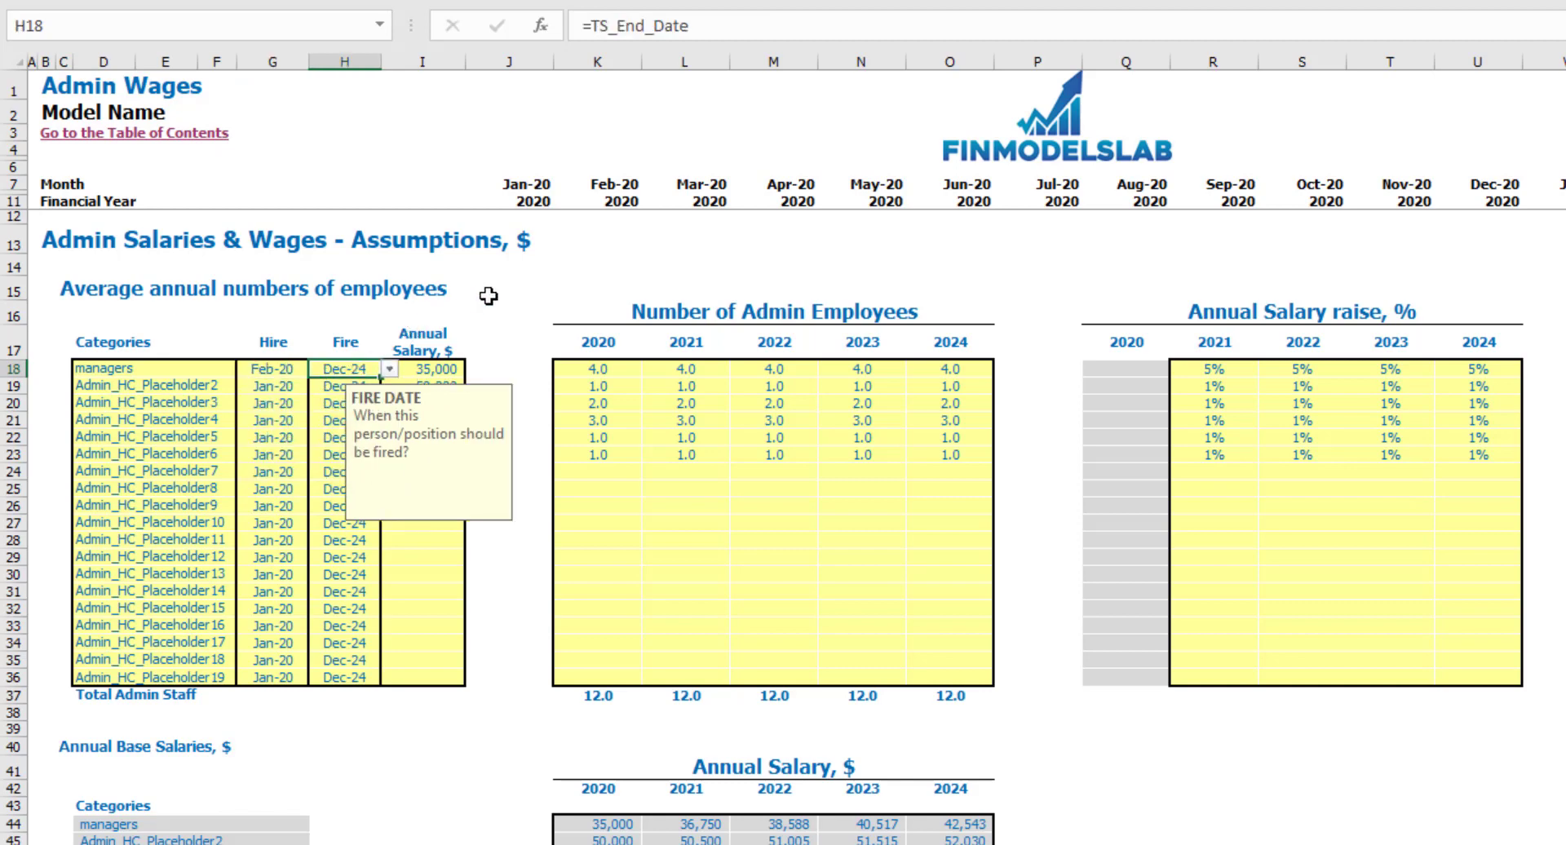
pyautogui.click(440, 371)
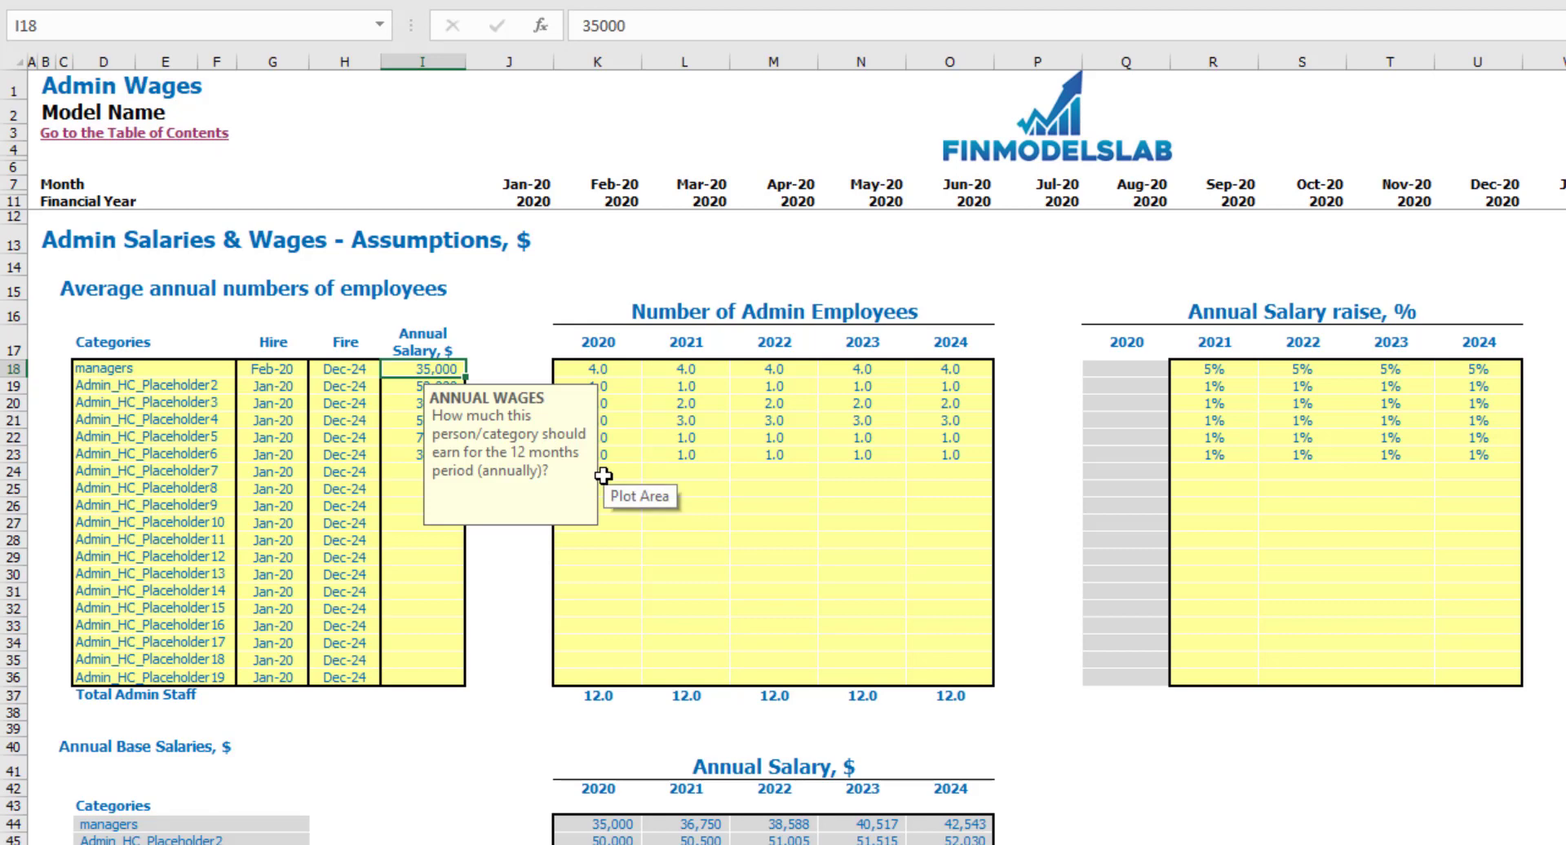
pyautogui.write('400')
pyautogui.press('Return')
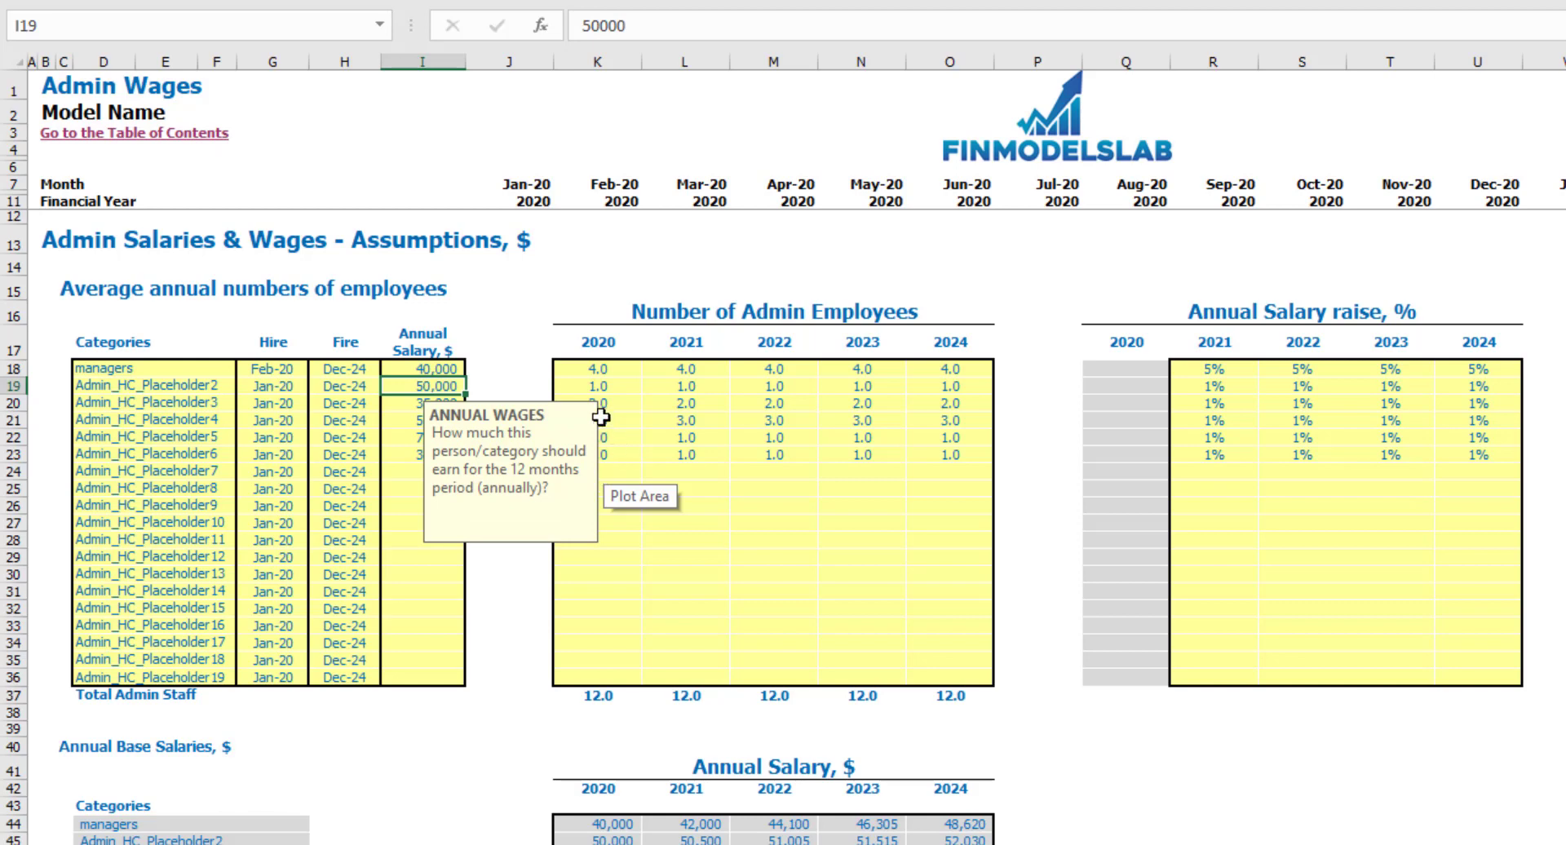
# Step: Enter the managers headcount of 1.0, 2.0, 3.0 up to 5.0 across 2020–2024
pyautogui.click(602, 369)
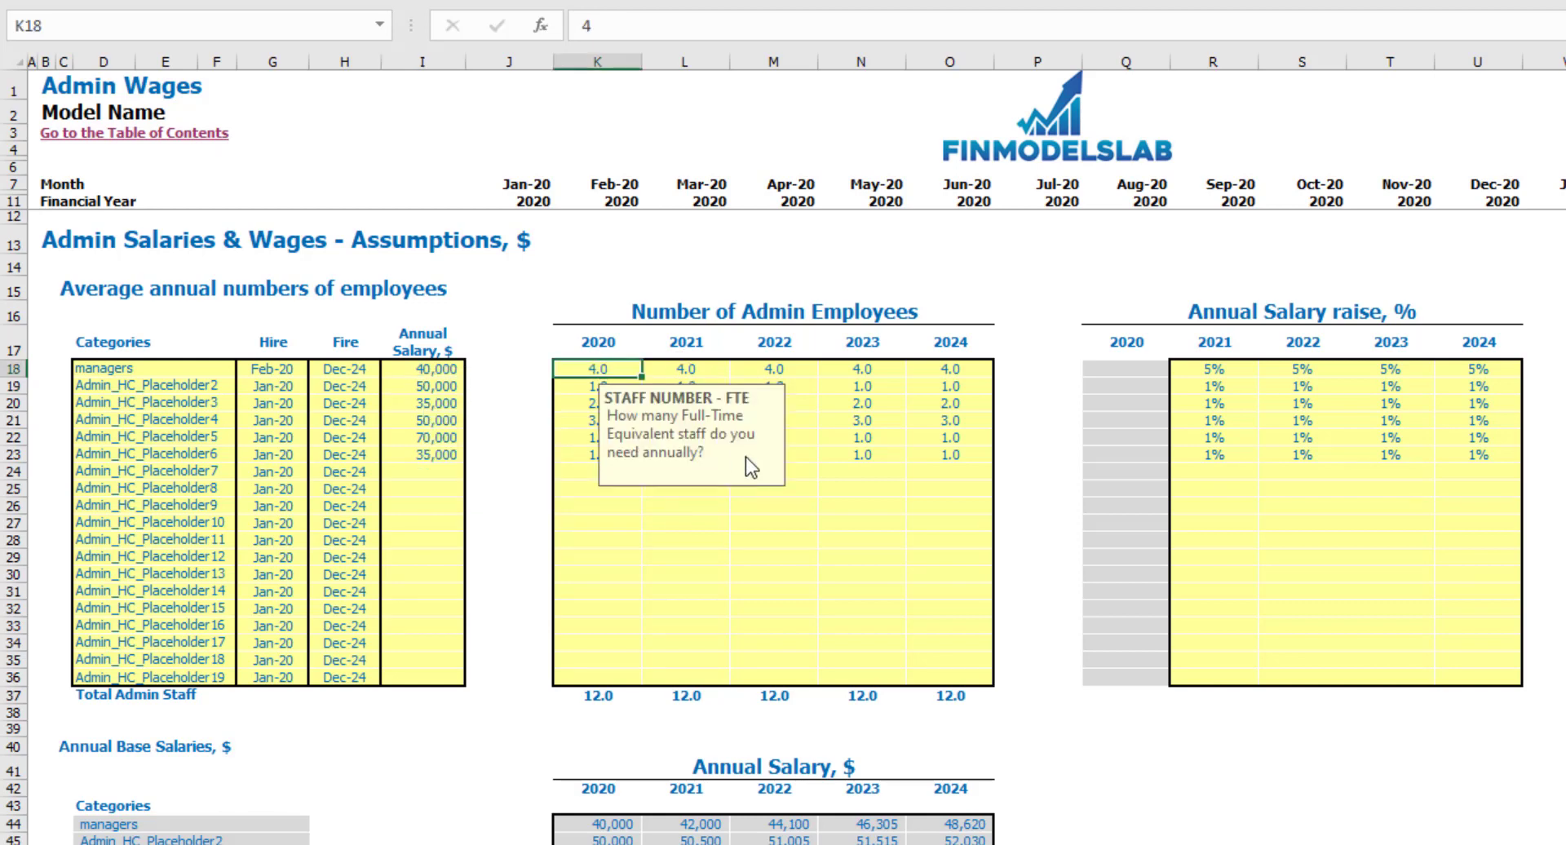
pyautogui.write('1')
pyautogui.press('Tab')
pyautogui.write('2')
pyautogui.press('Tab')
pyautogui.write('3')
pyautogui.press('Tab')
pyautogui.press('Tab')
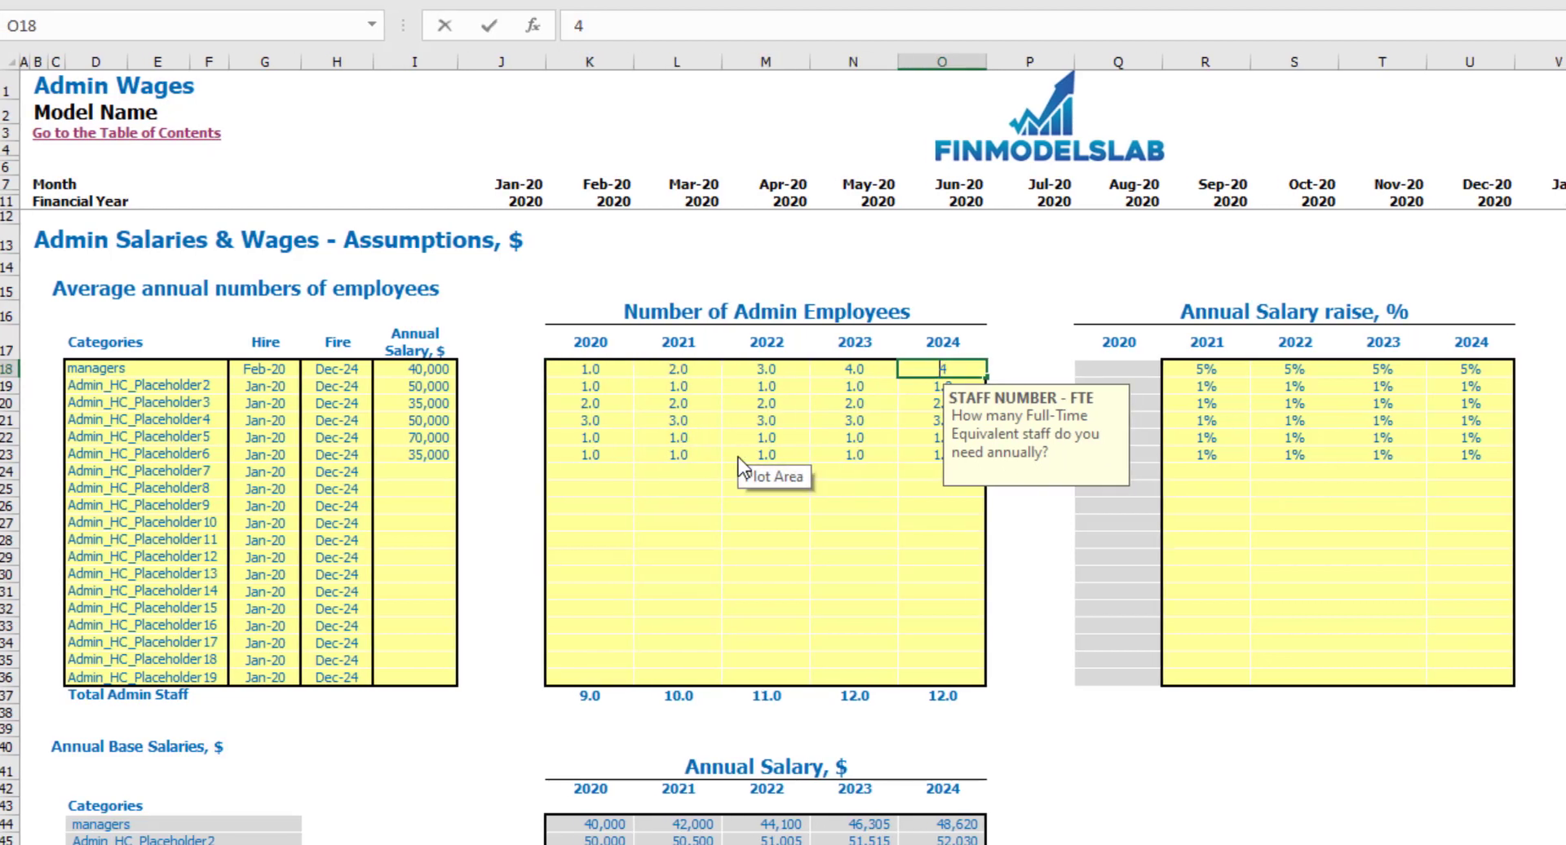
pyautogui.write('5')
pyautogui.press('Tab')
pyautogui.hscroll(5, 745, 457)
pyautogui.click(604, 287)
pyautogui.moveTo(783, 365); pyautogui.dragTo(1093, 381)
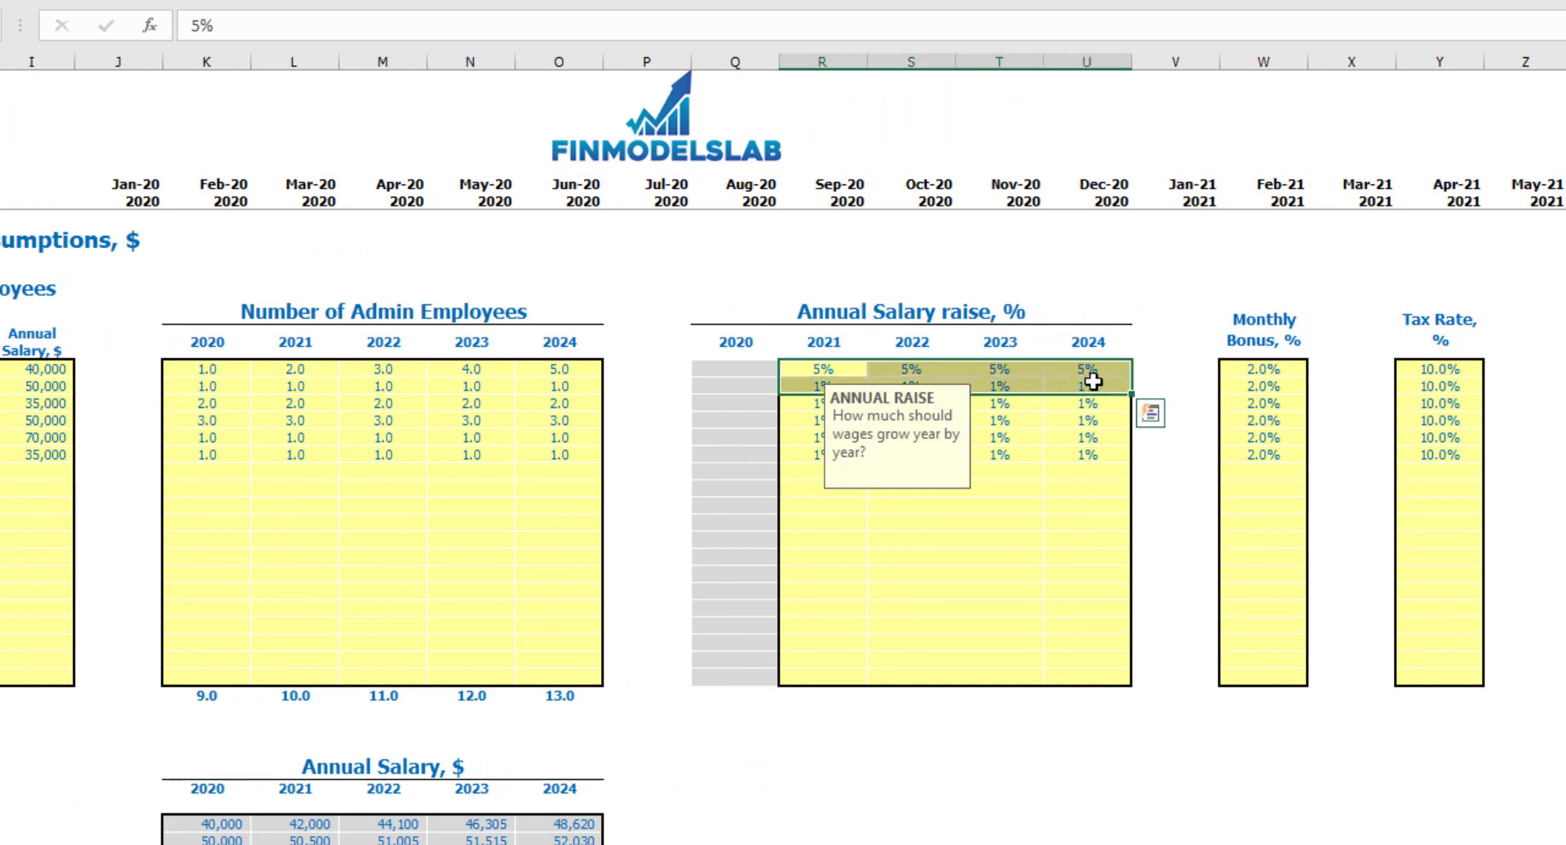
# Step: Give managers annual salary raises of 3%, 4%, 5% and 6% for 2021–2024
pyautogui.click(819, 366)
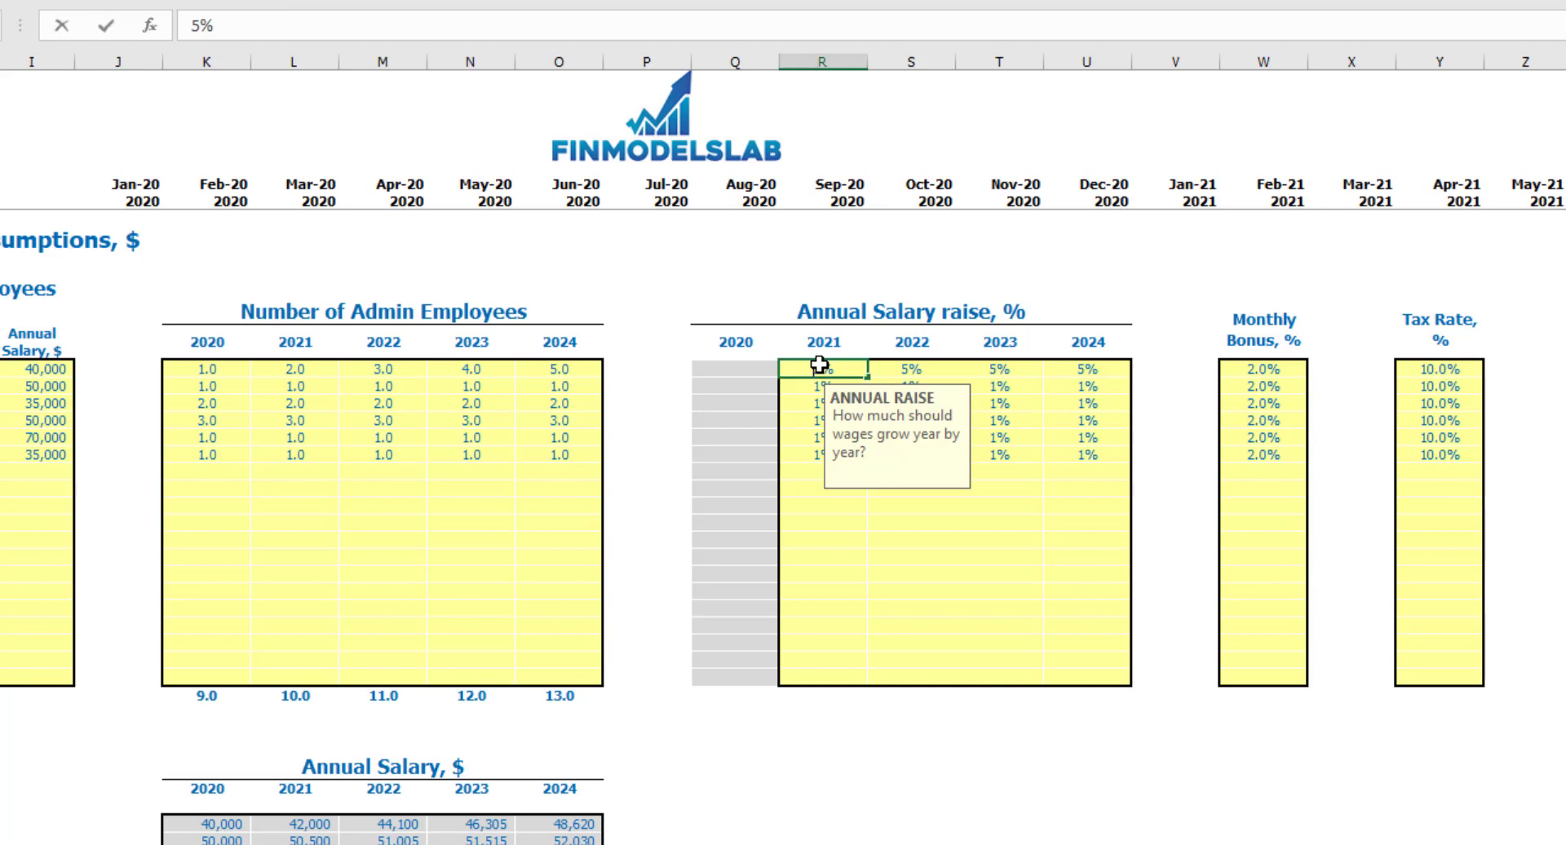
pyautogui.press('Tab')
pyautogui.write('4')
pyautogui.press('Tab')
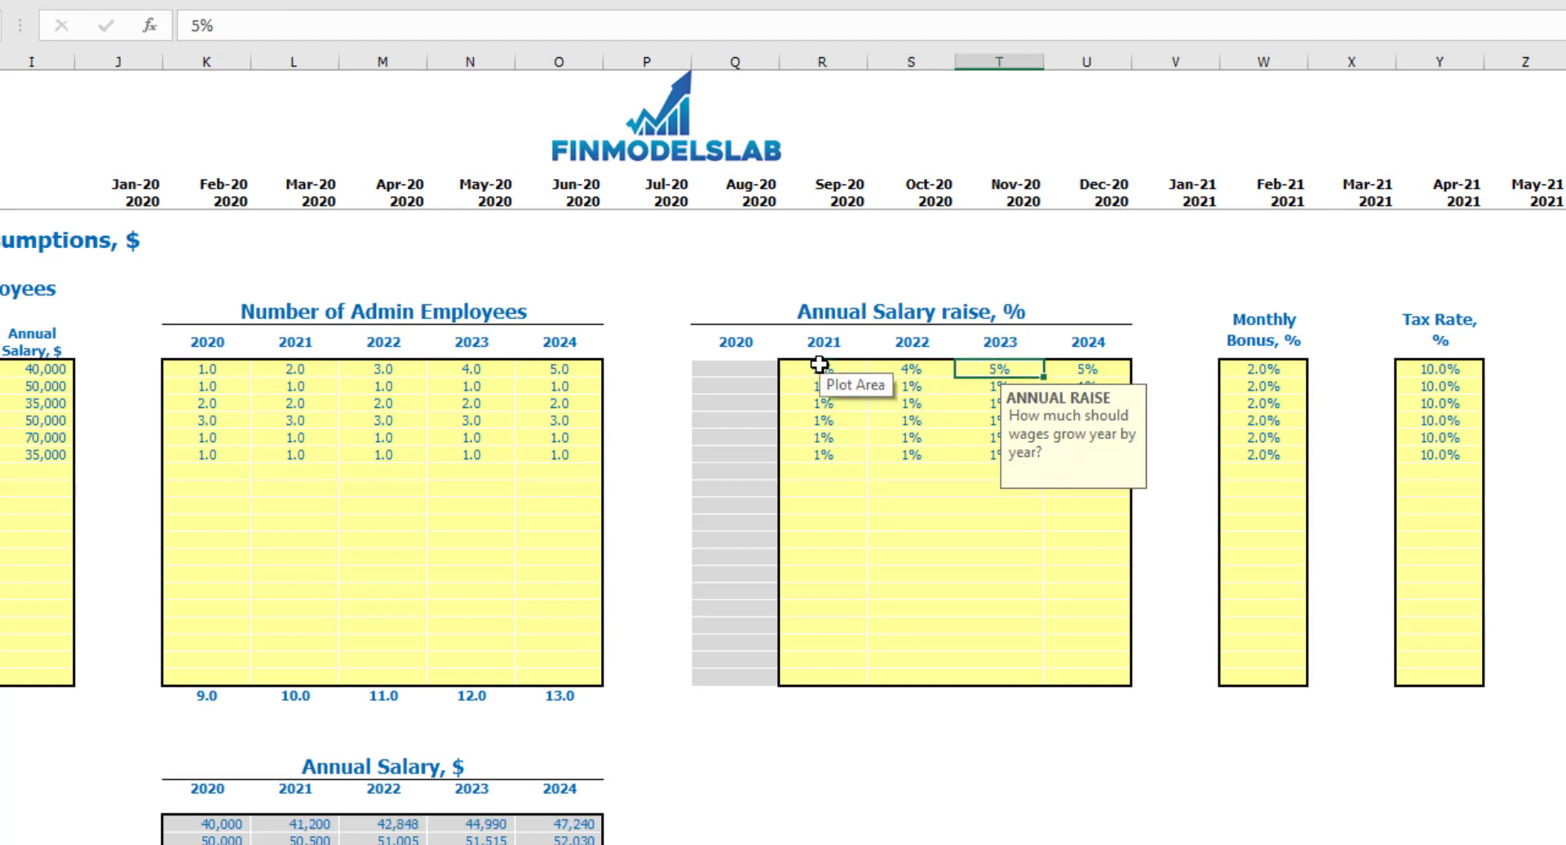
pyautogui.press('Tab')
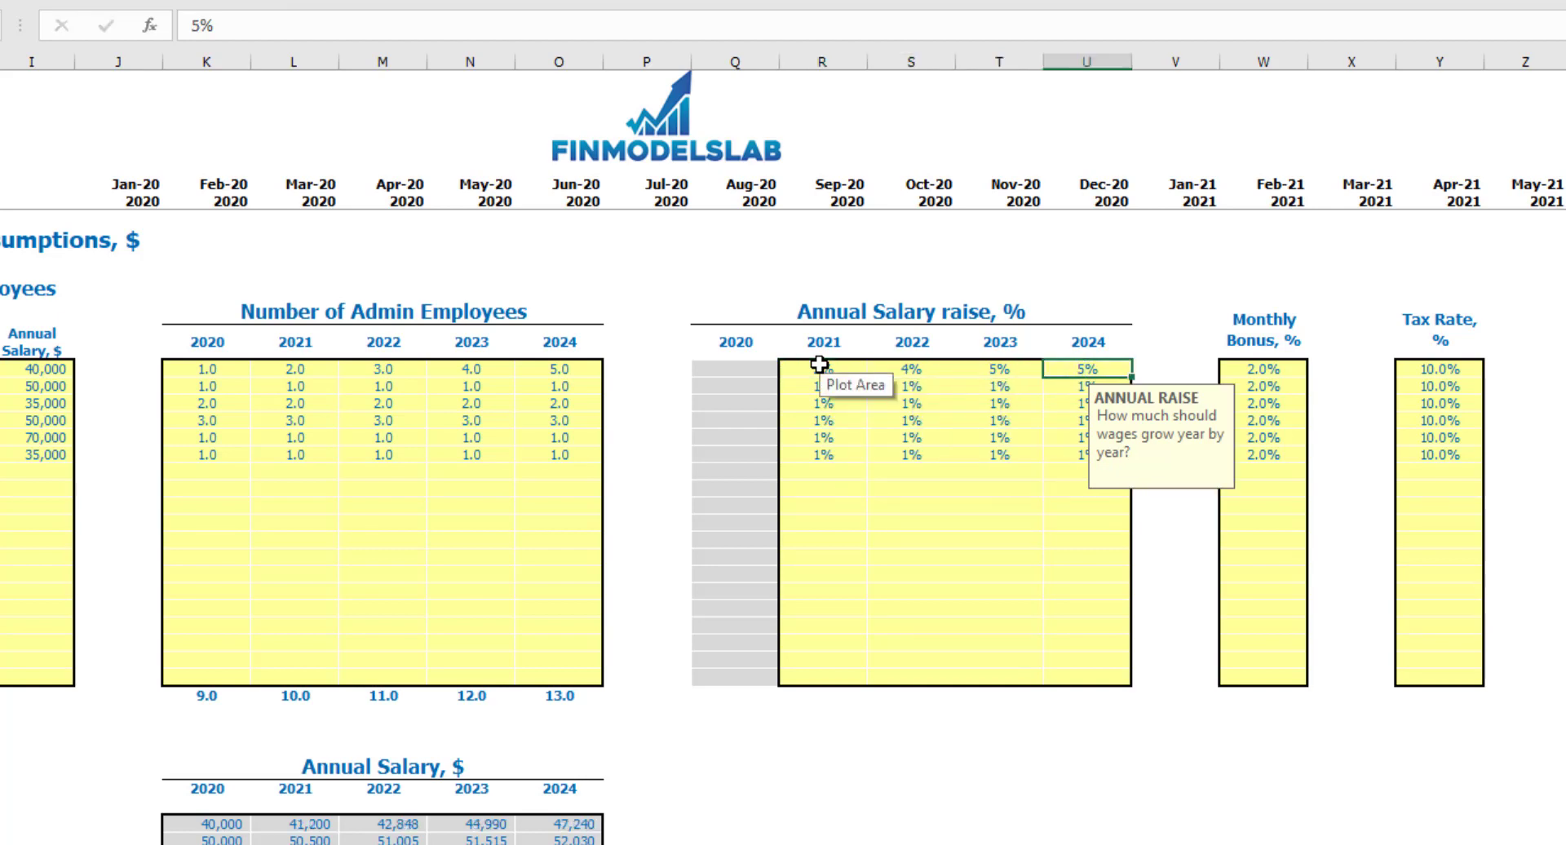
pyautogui.write('6')
pyautogui.press('Return')
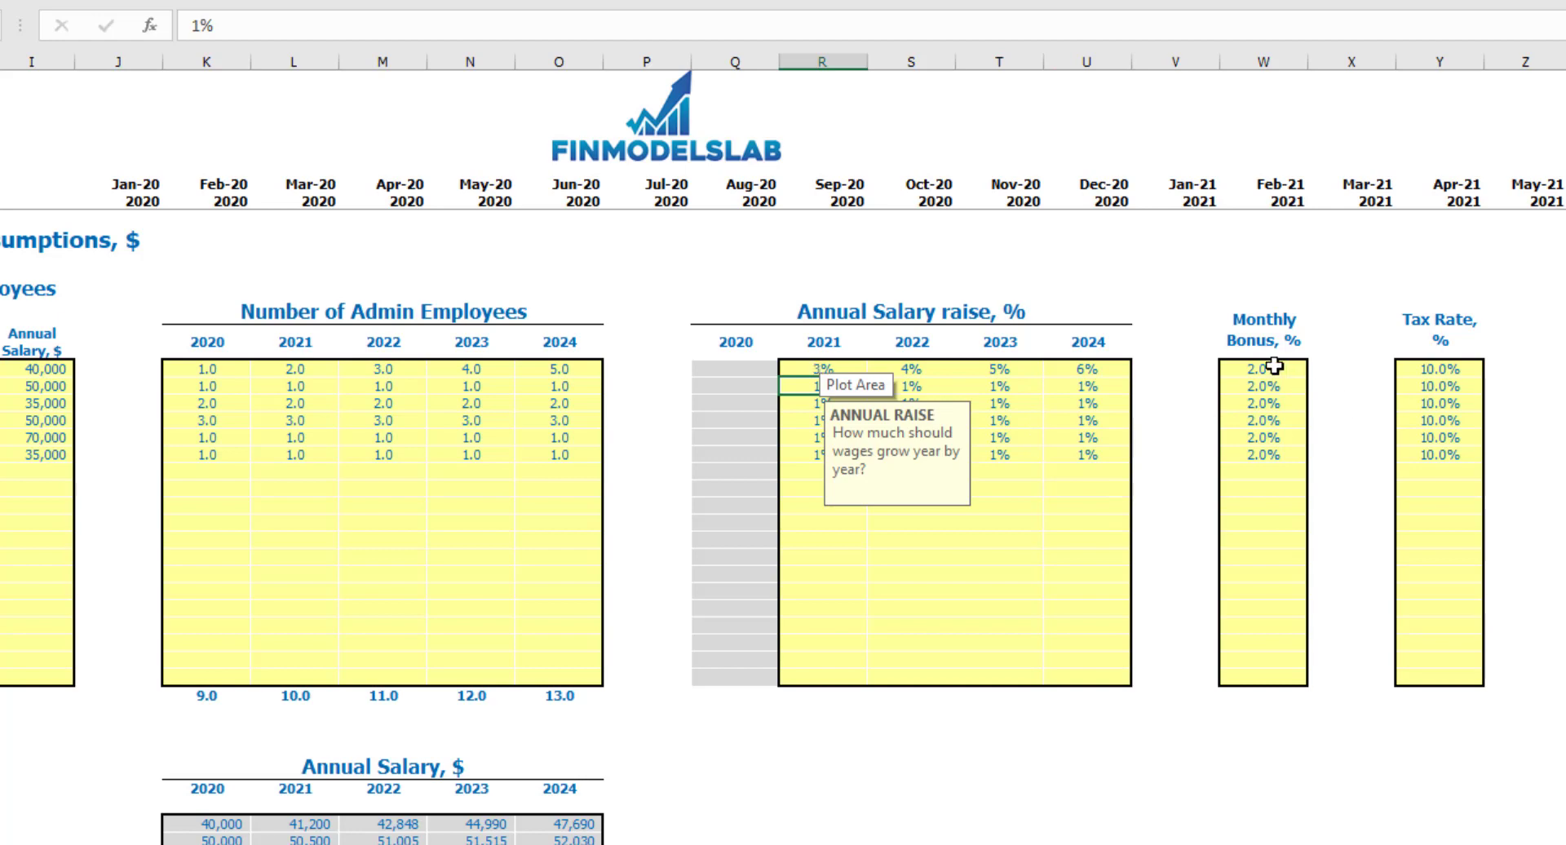
# Step: Set the managers monthly bonus to 5.0% and tax rate to 12.0%
pyautogui.click(1279, 369)
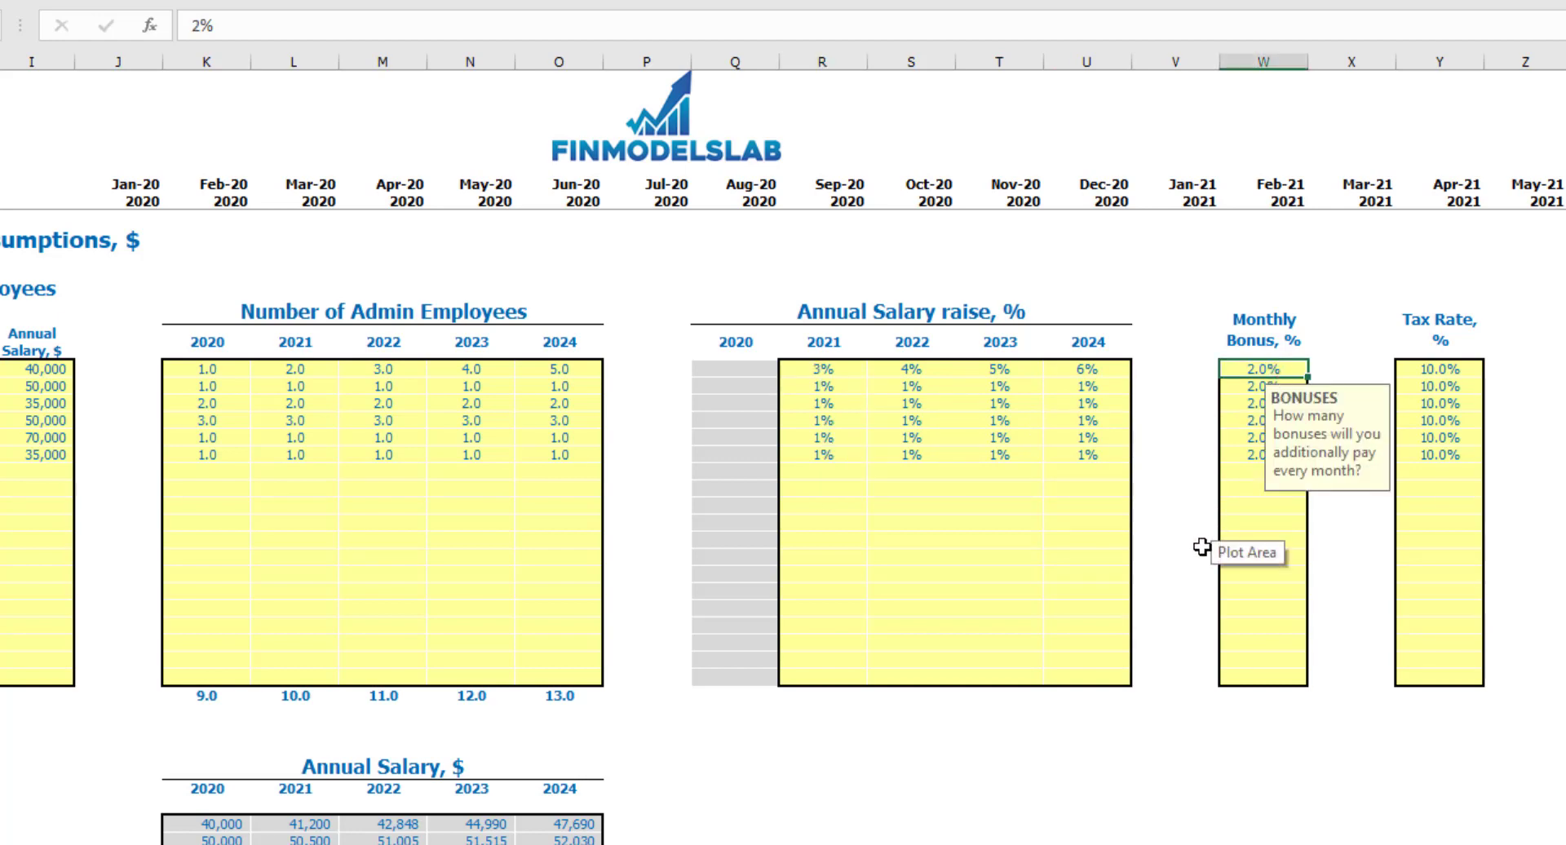
pyautogui.write('5%')
pyautogui.click(1423, 370)
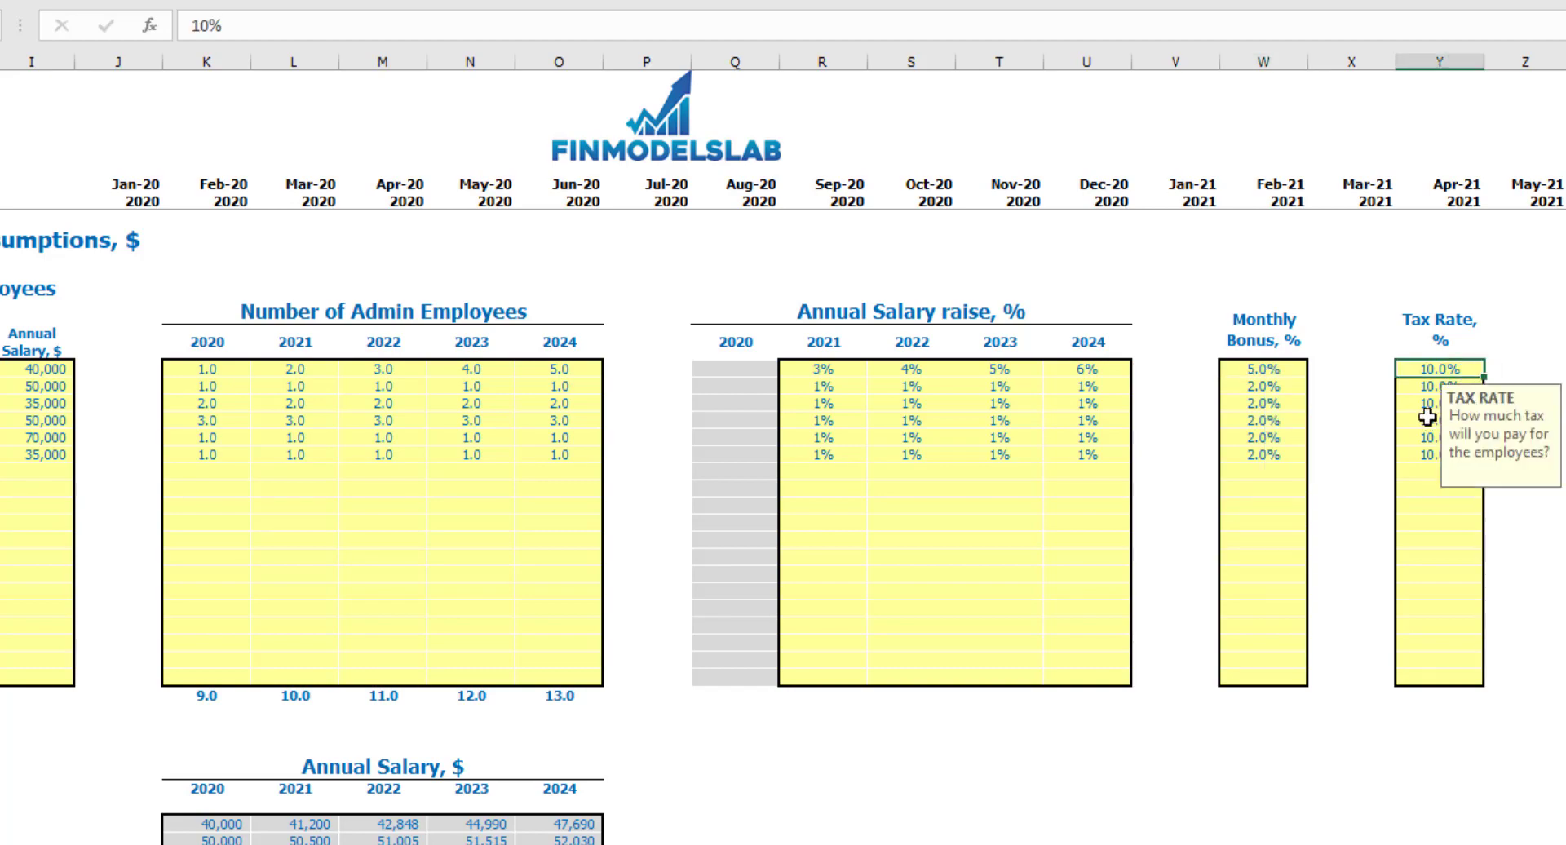
pyautogui.write('12%')
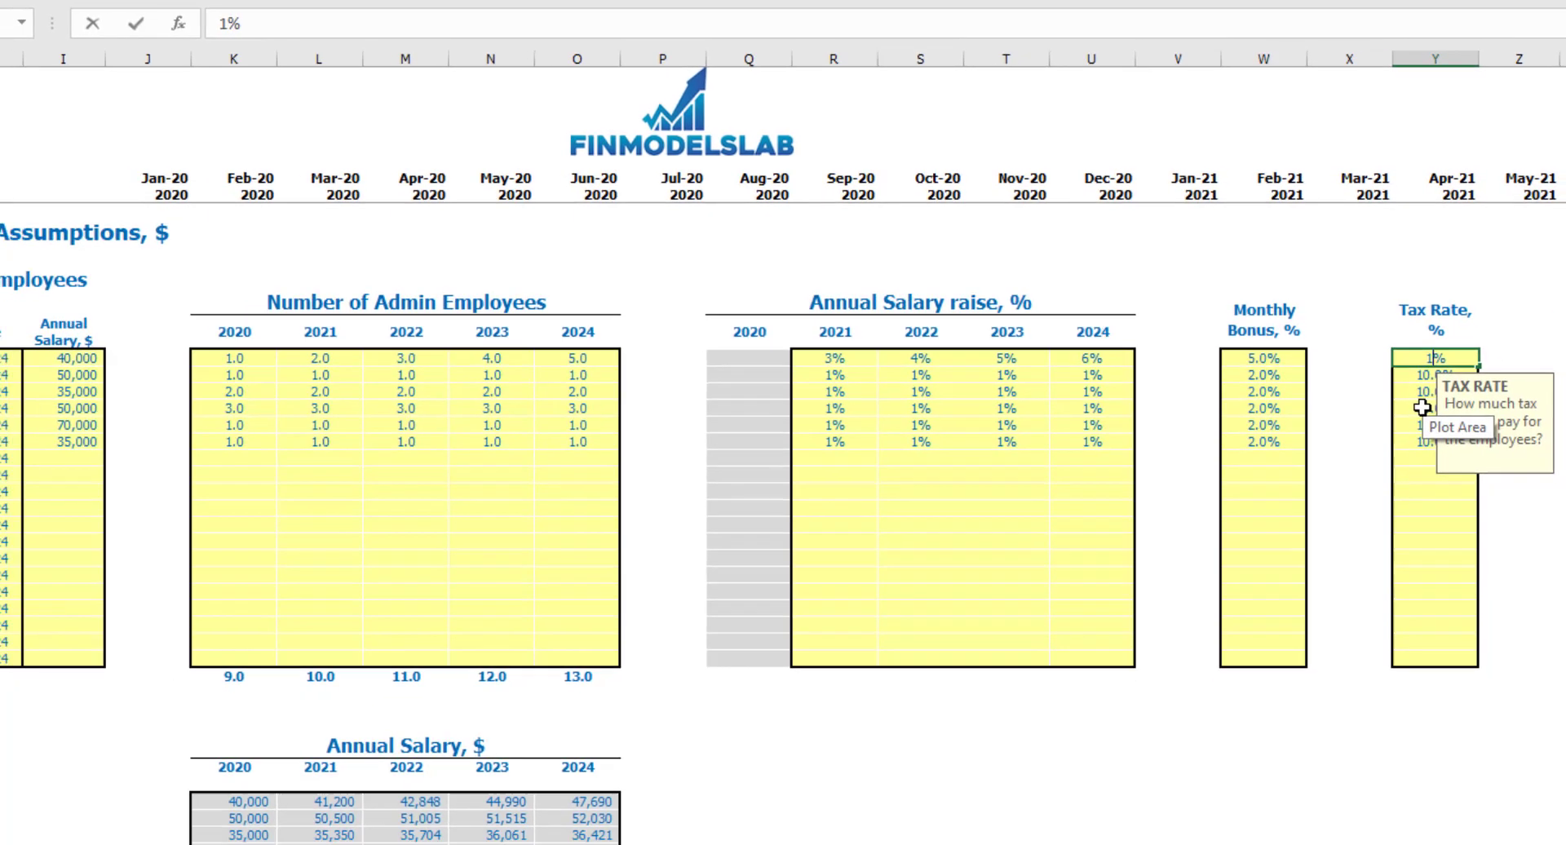
pyautogui.press('Return')
pyautogui.scroll(-3, 513, 488)
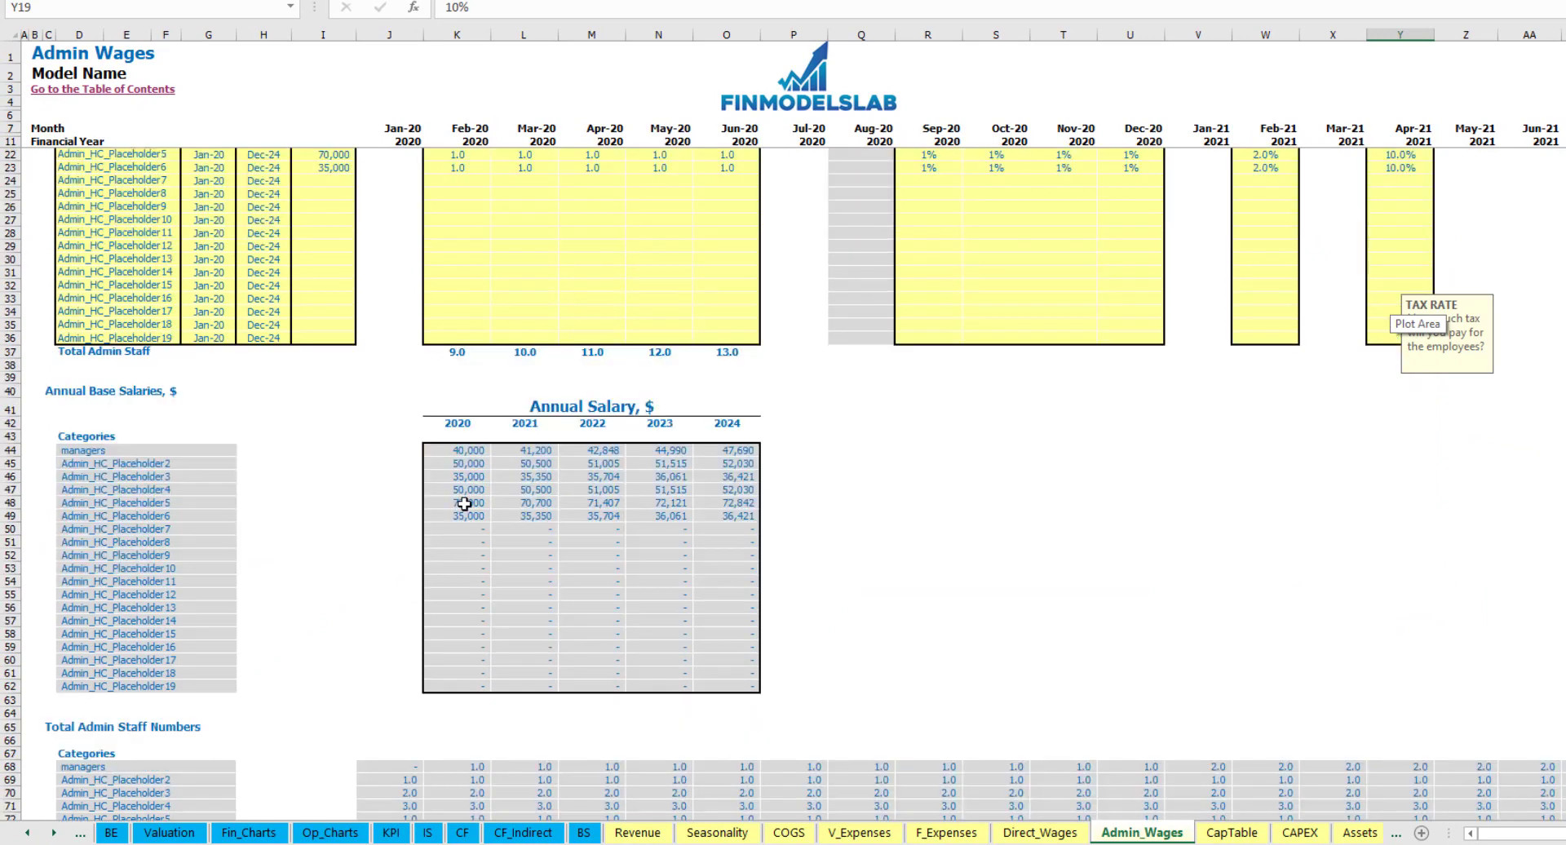
pyautogui.scroll(3, 474, 460)
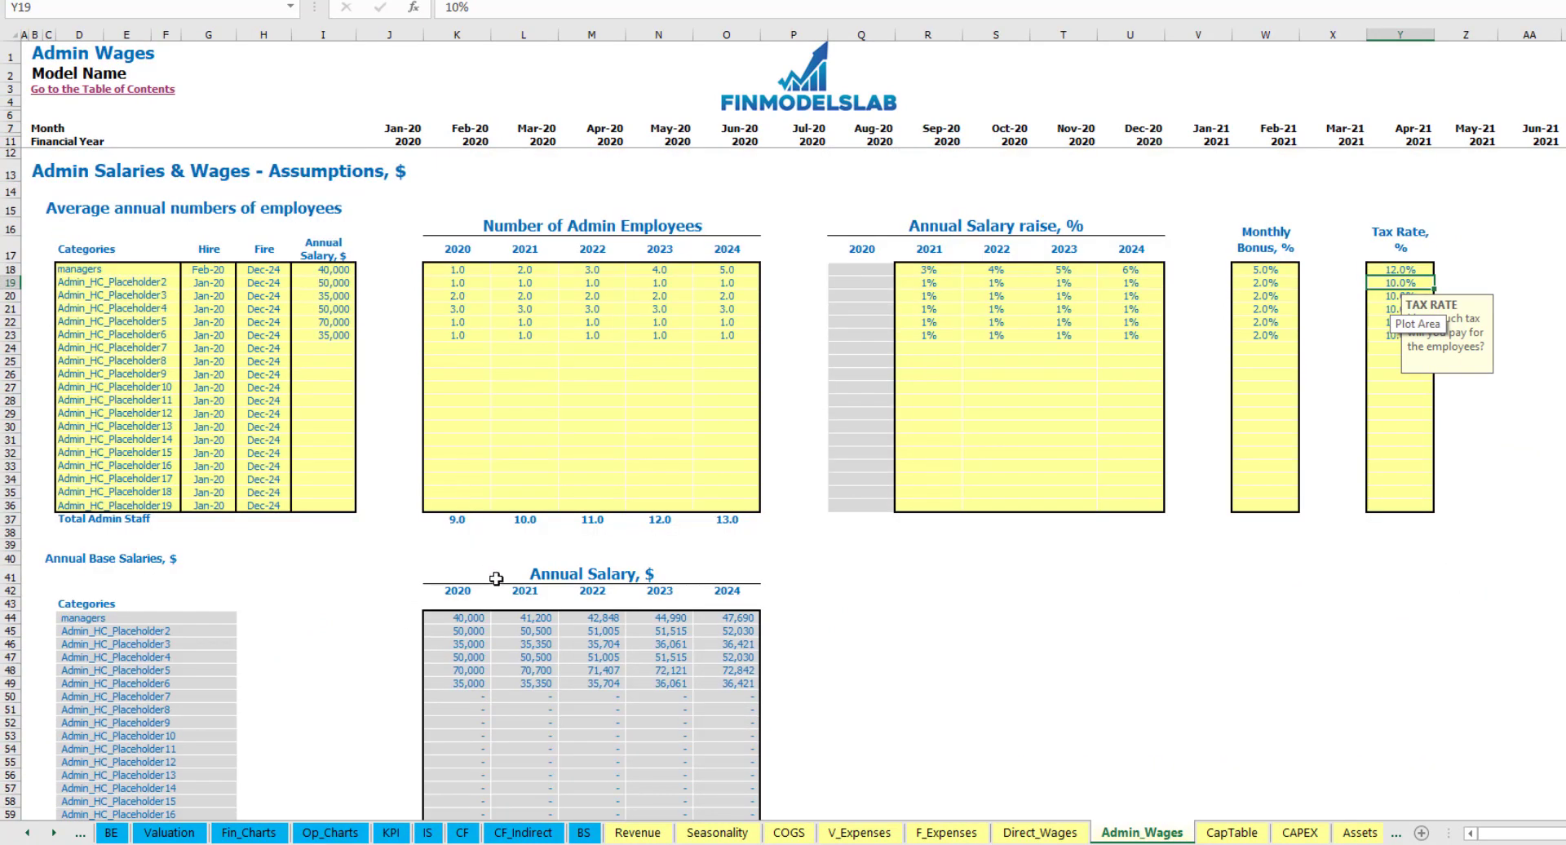
pyautogui.click(336, 271)
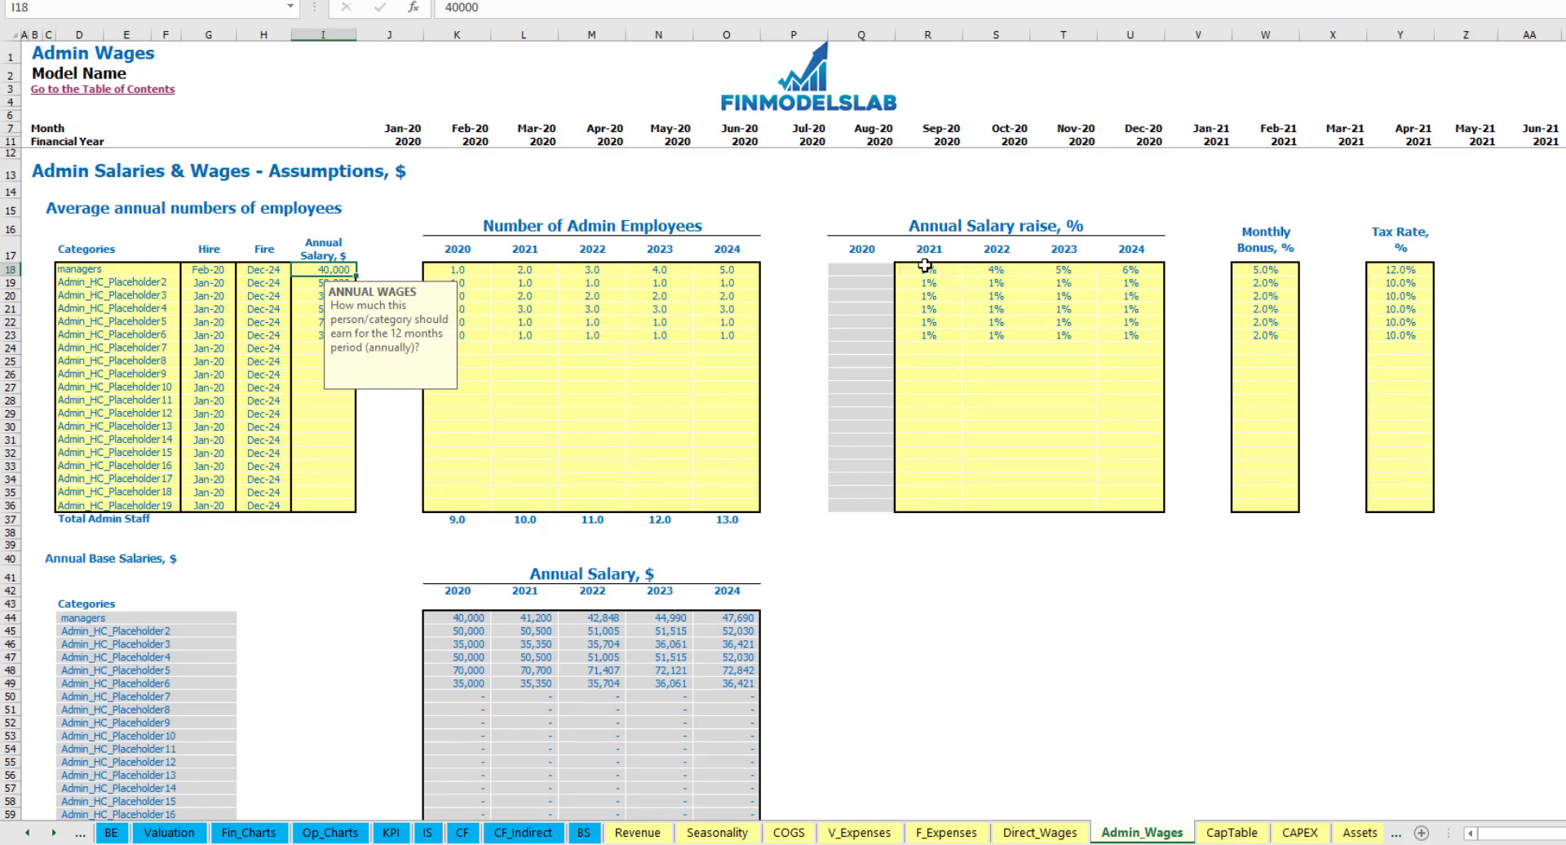
pyautogui.moveTo(905, 269); pyautogui.dragTo(1133, 269)
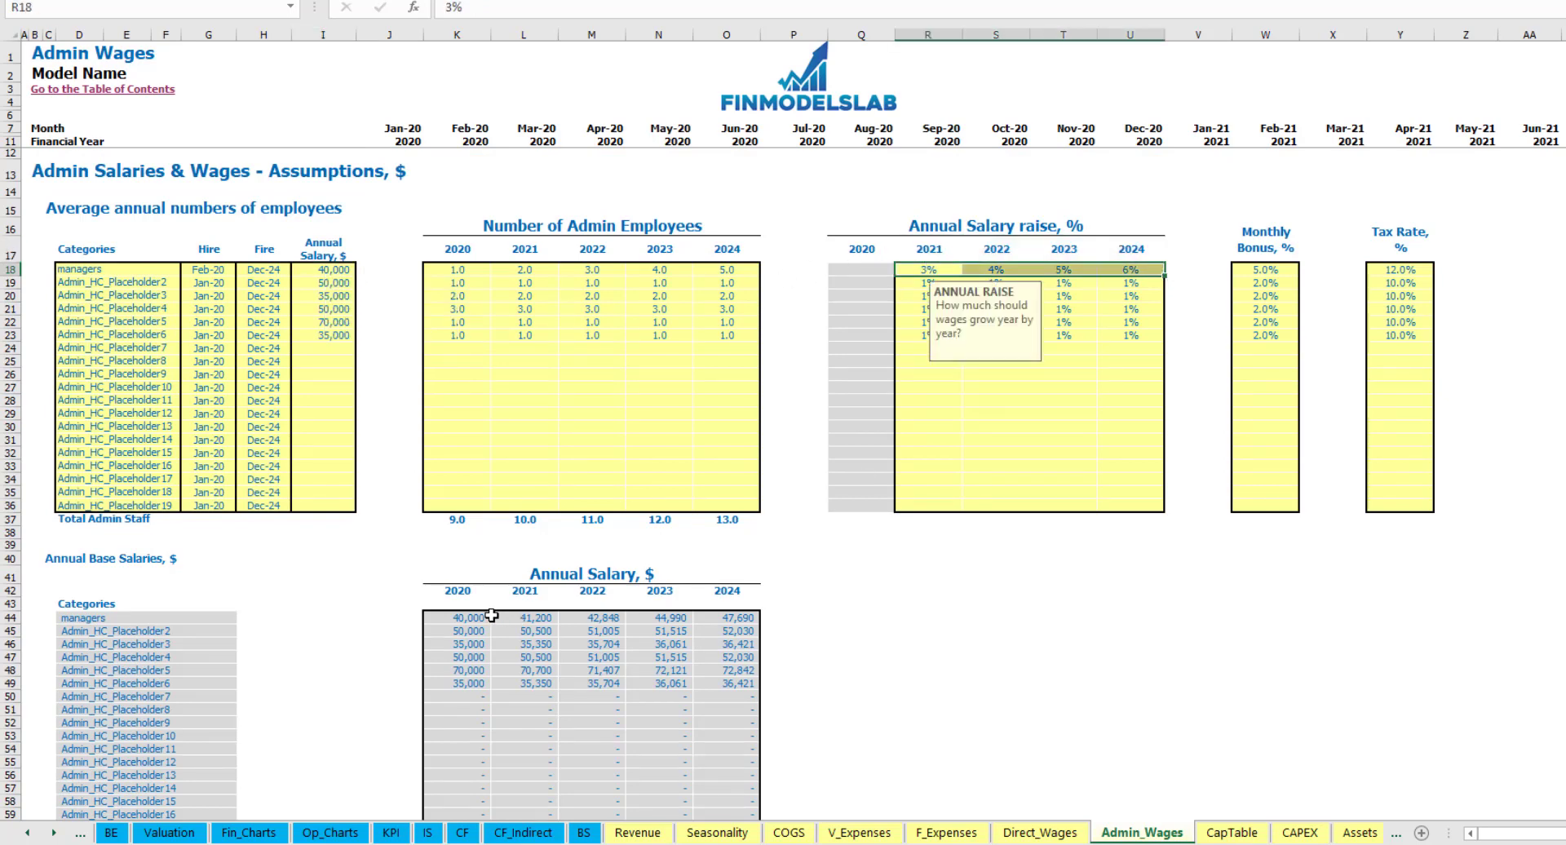
pyautogui.scroll(-7, 491, 616)
pyautogui.scroll(-4, 494, 593)
pyautogui.scroll(-2, 500, 601)
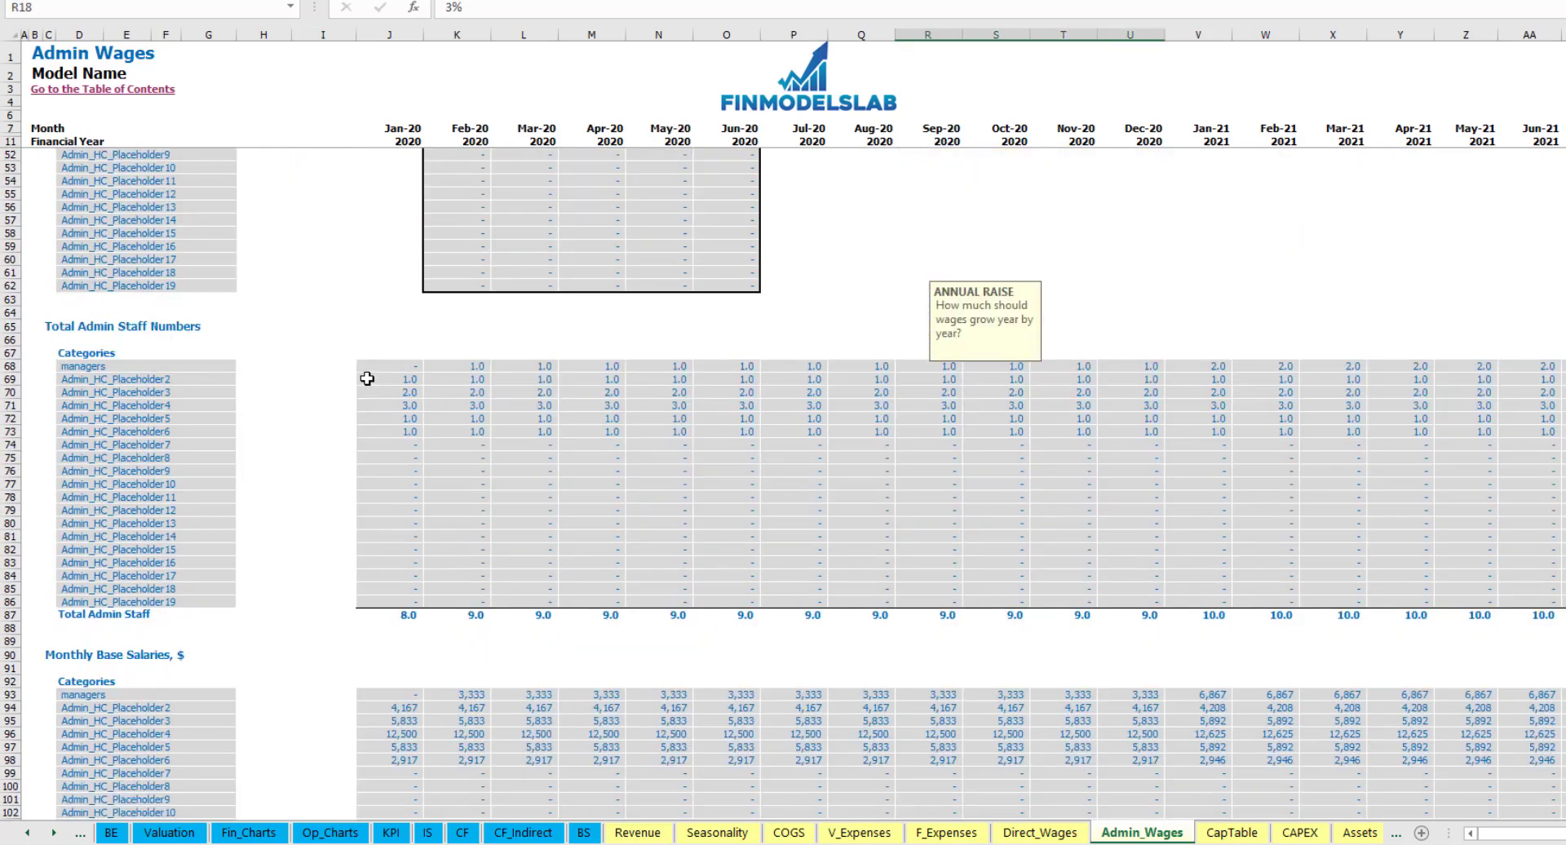
pyautogui.click(449, 364)
pyautogui.scroll(13, 424, 293)
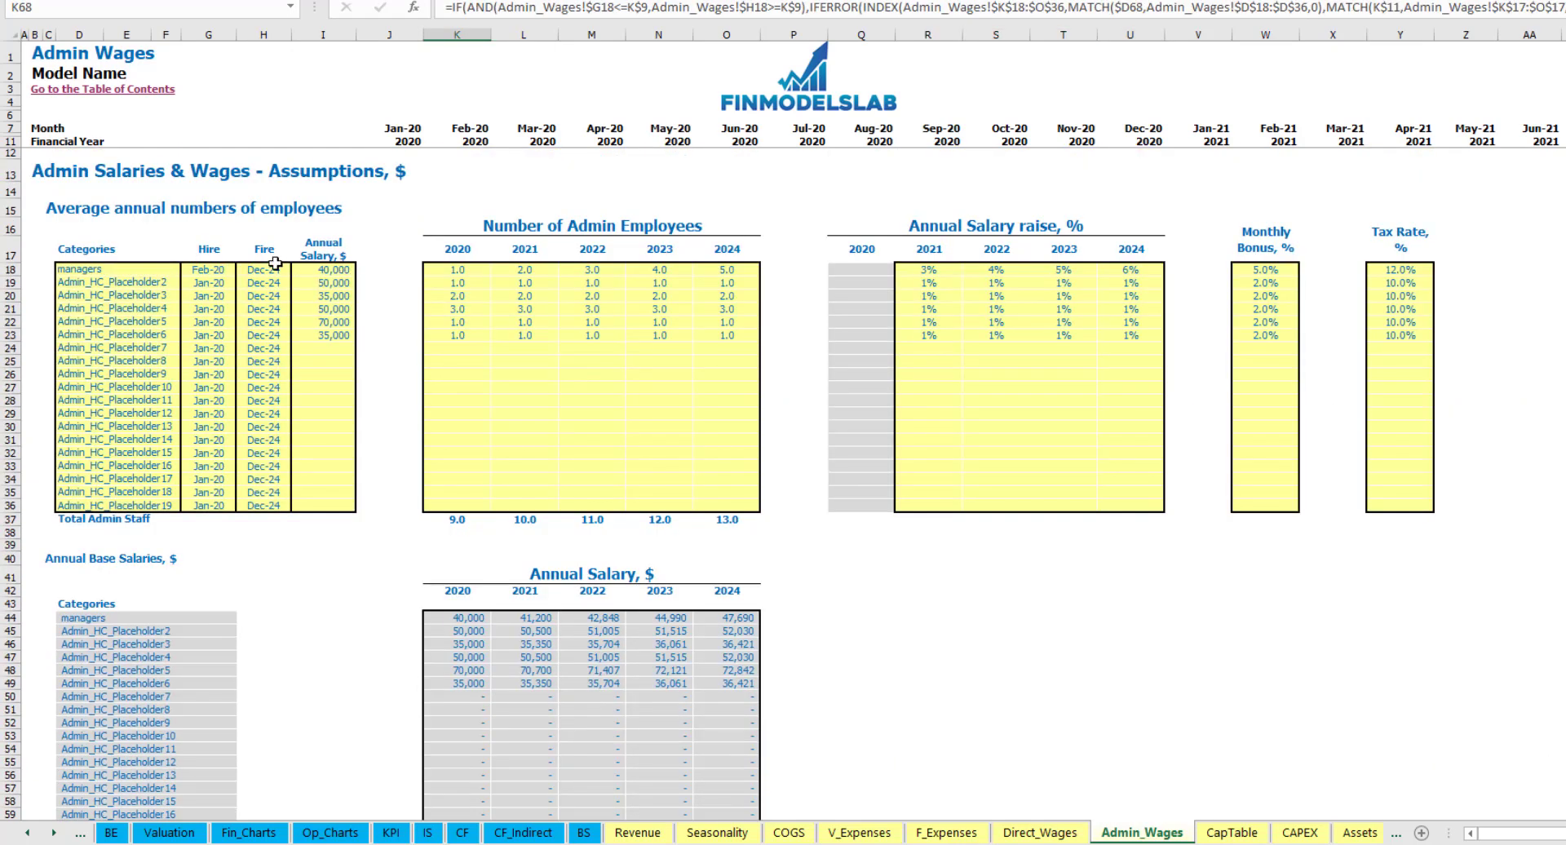
pyautogui.click(214, 267)
pyautogui.scroll(-8, 249, 276)
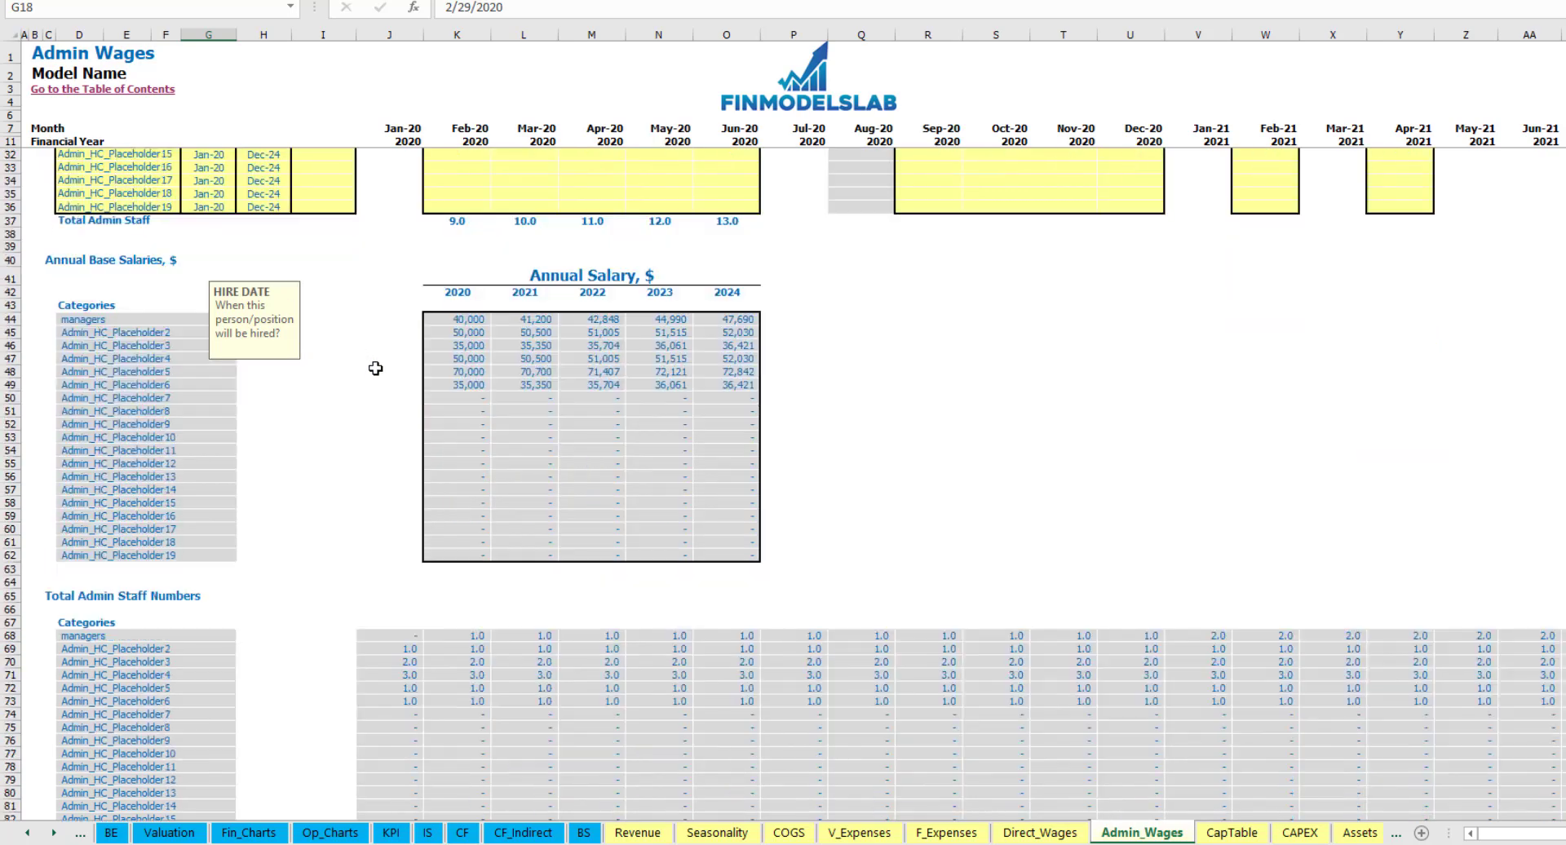
pyautogui.scroll(-8, 402, 396)
pyautogui.scroll(-4, 327, 440)
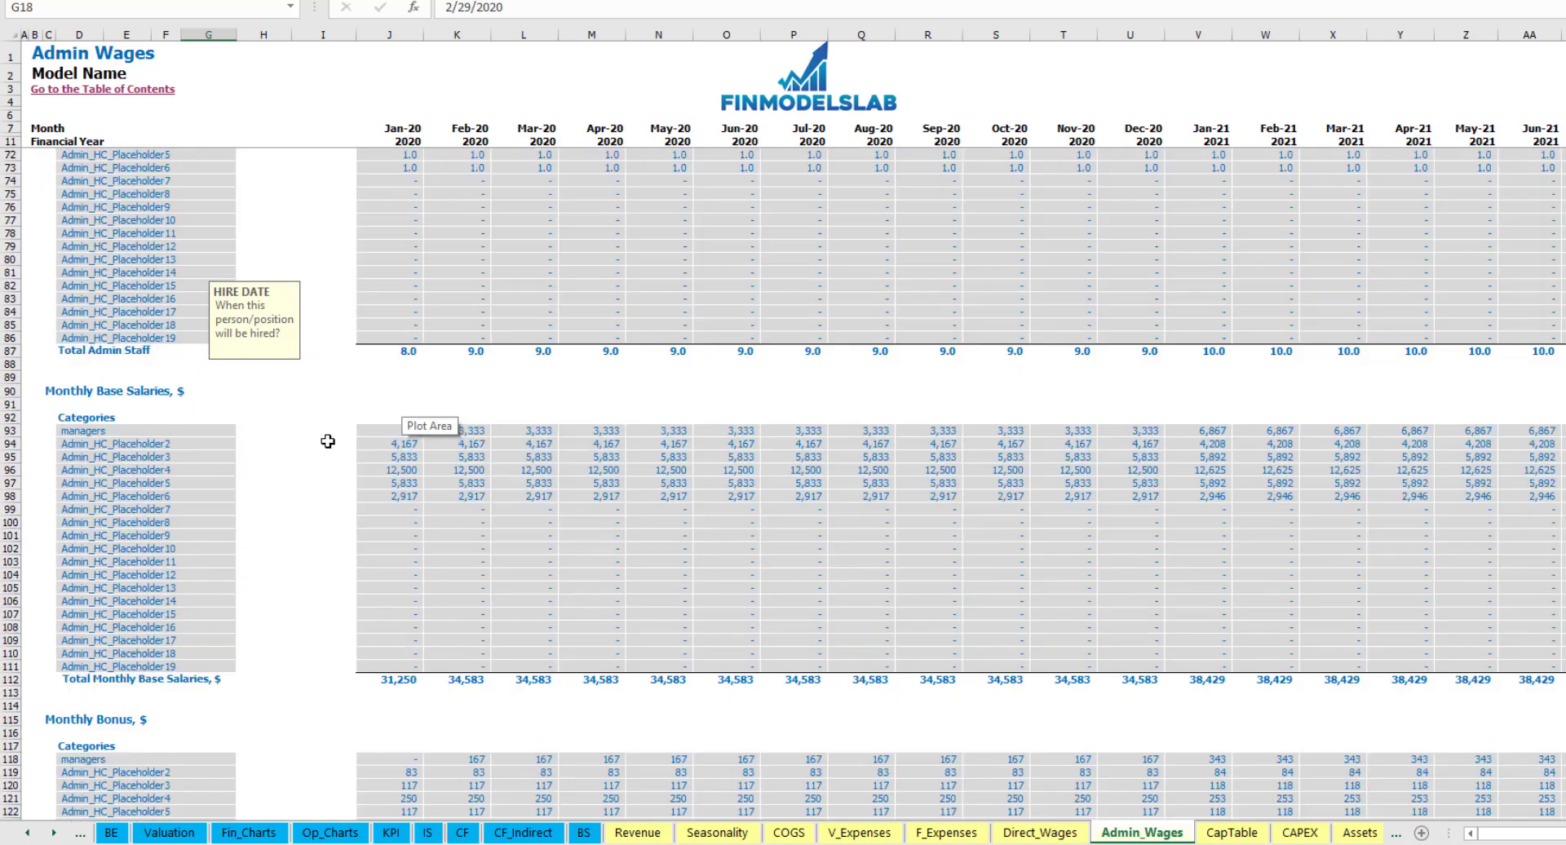
pyautogui.click(440, 392)
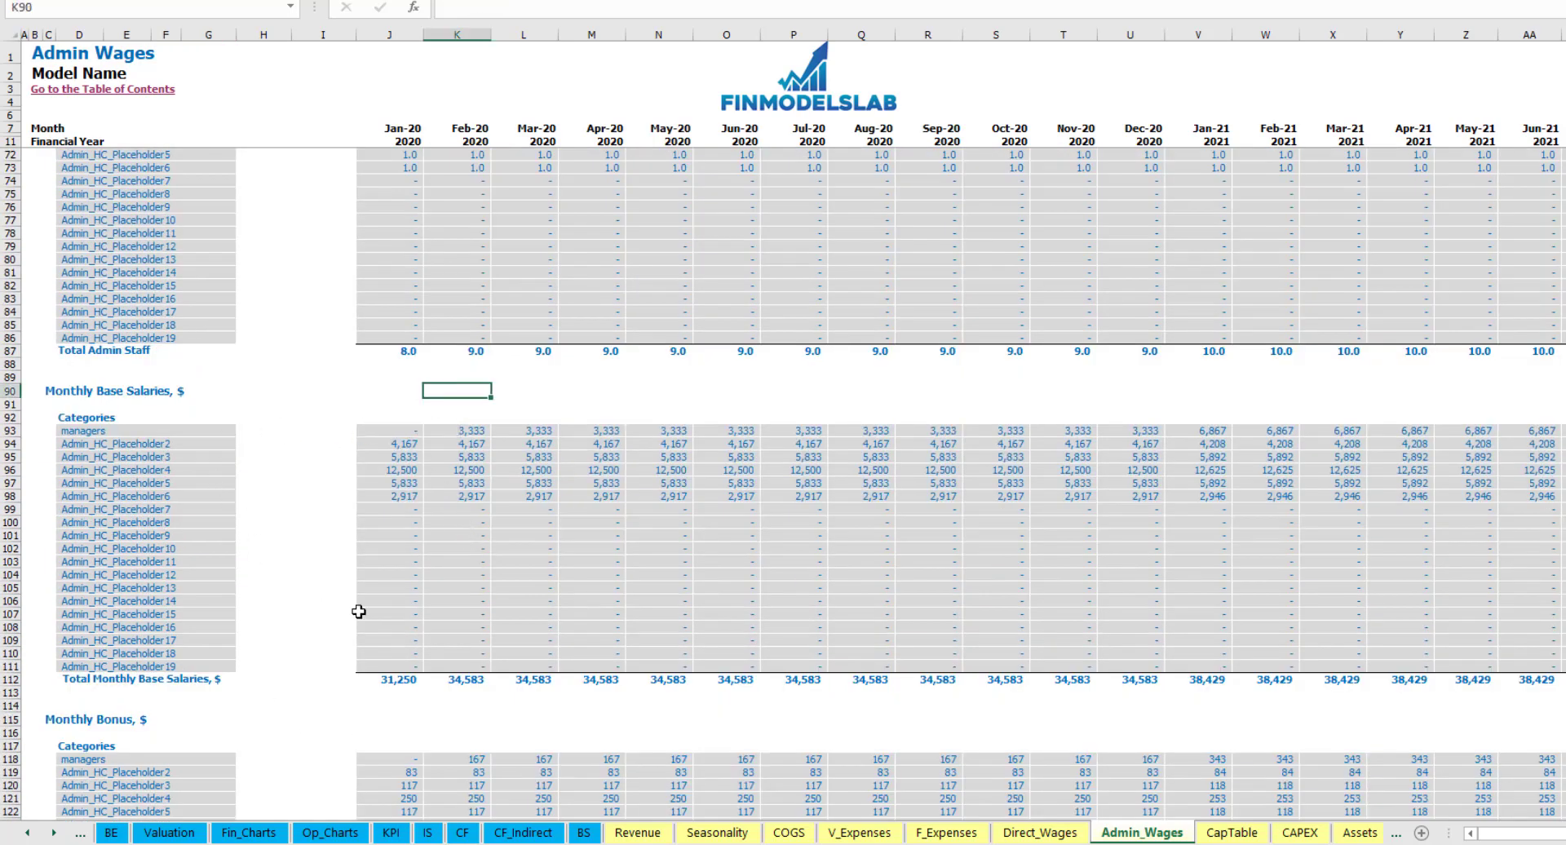
pyautogui.scroll(-7, 428, 574)
pyautogui.scroll(-4, 272, 482)
pyautogui.scroll(-3, 220, 513)
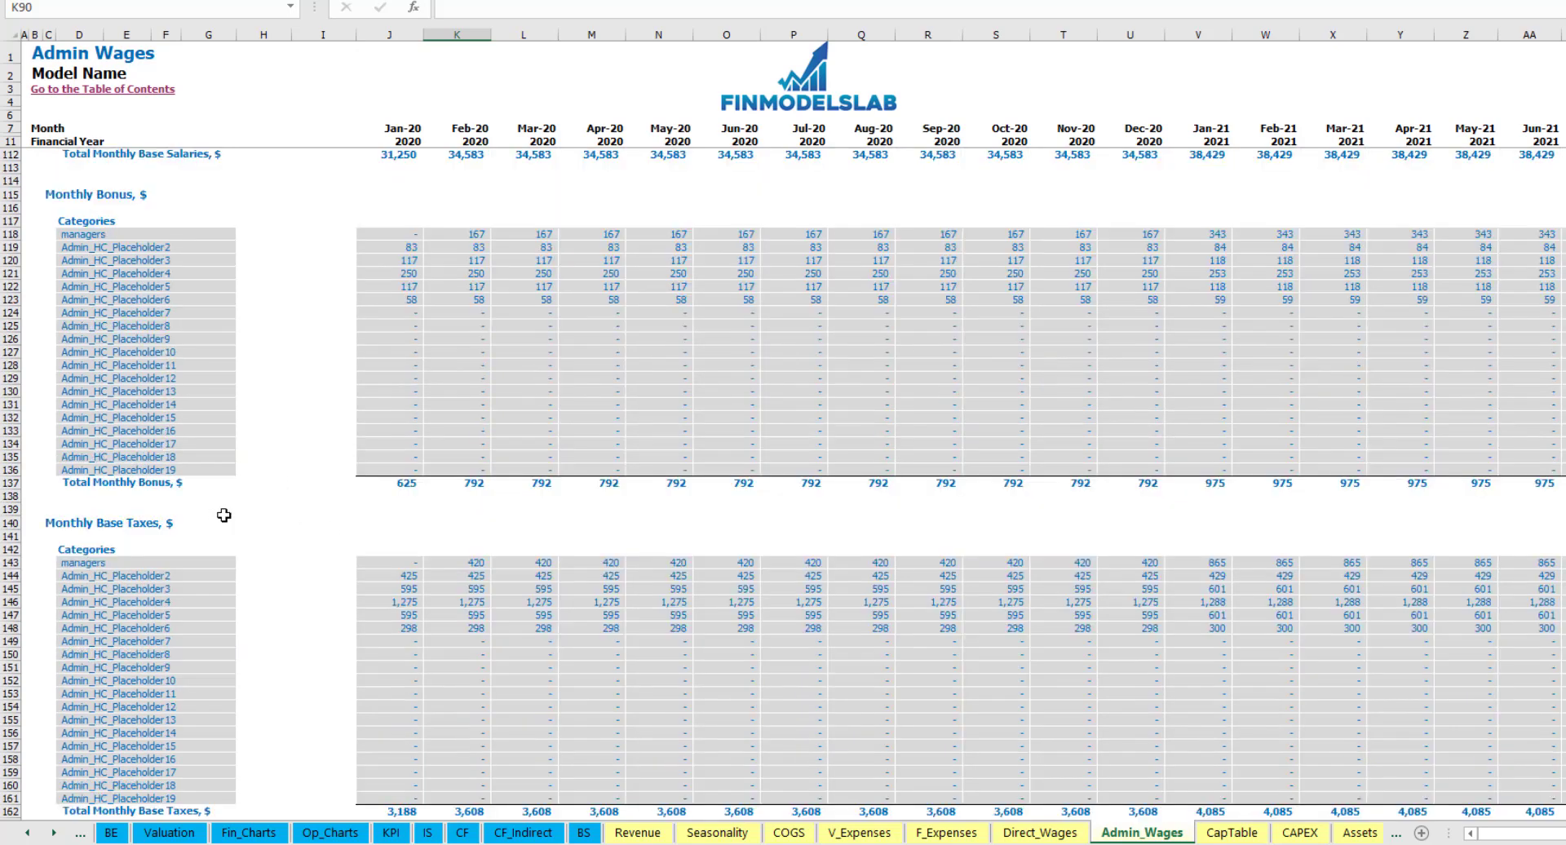
pyautogui.scroll(-3, 109, 483)
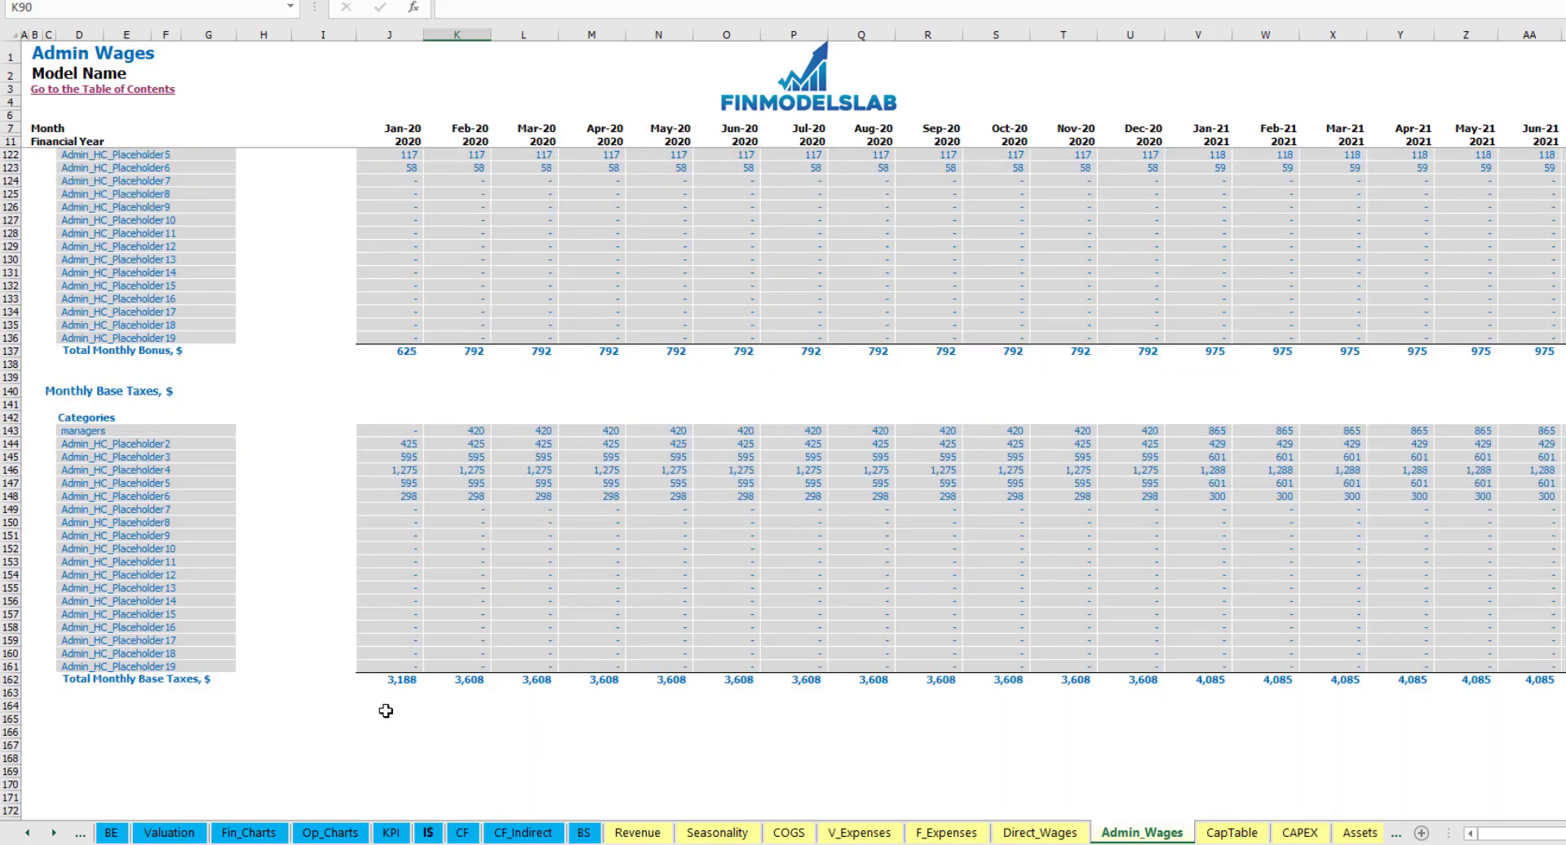
# Step: On the Income Statement, expand Admin Salary and Wages and review the admin category rows and salary figures
pyautogui.click(428, 832)
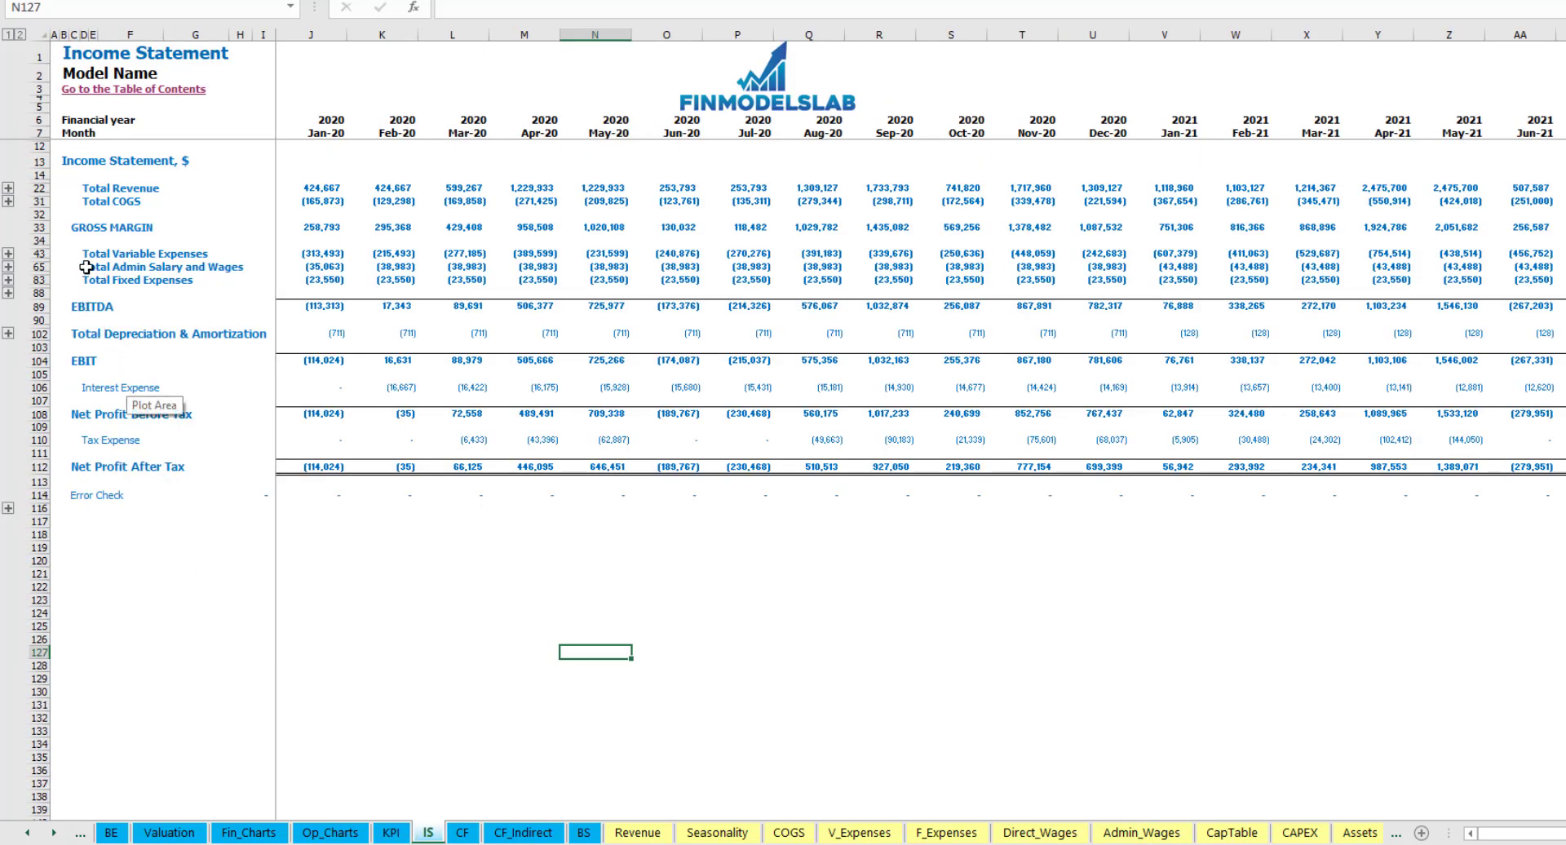
pyautogui.click(8, 268)
pyautogui.moveTo(86, 293); pyautogui.dragTo(82, 523)
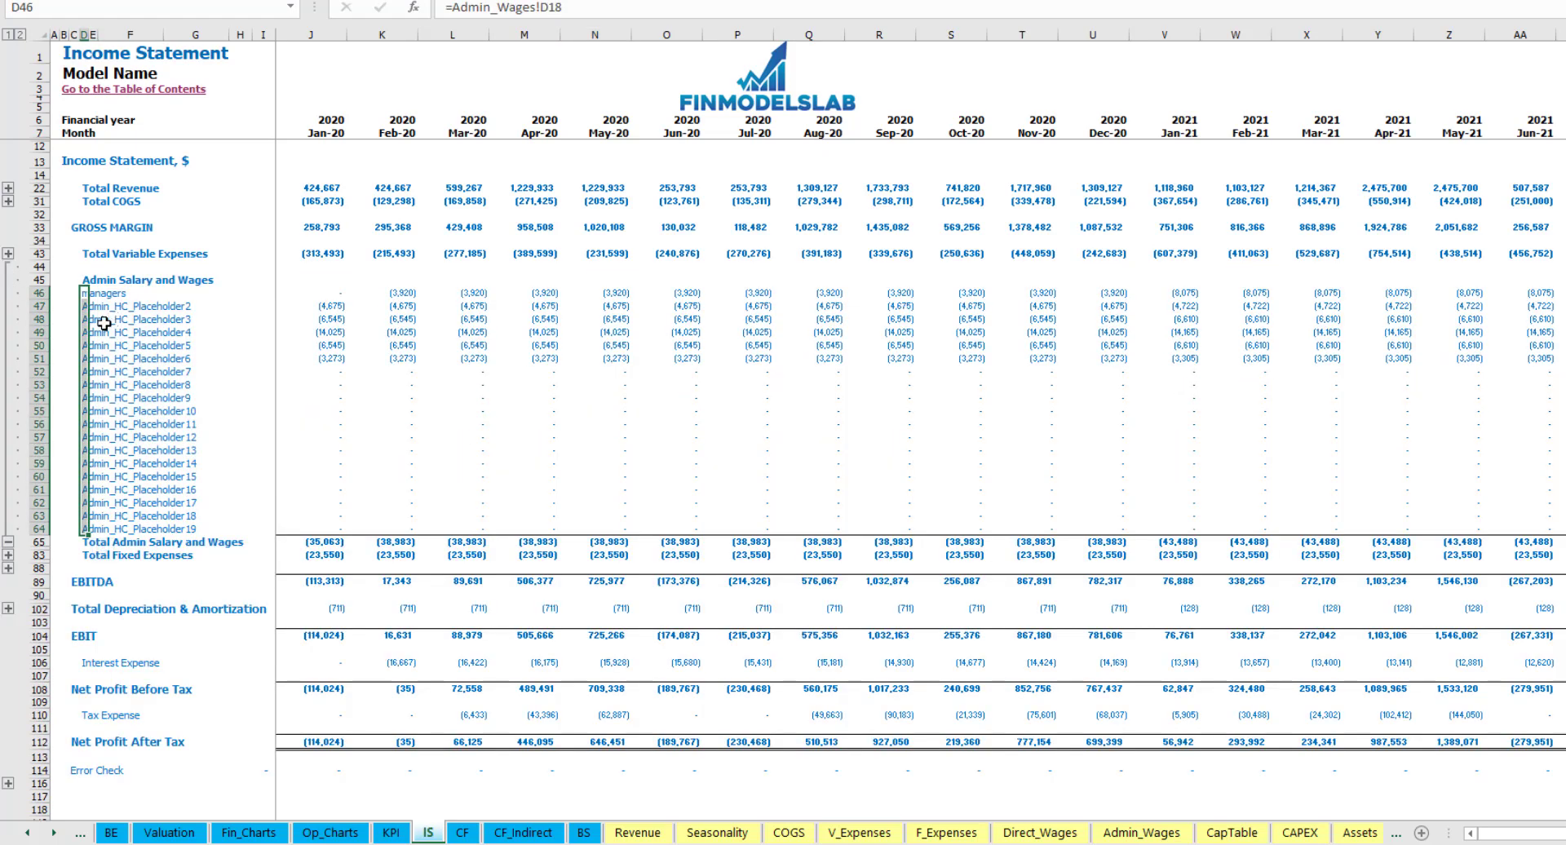
pyautogui.moveTo(316, 291); pyautogui.dragTo(1388, 462)
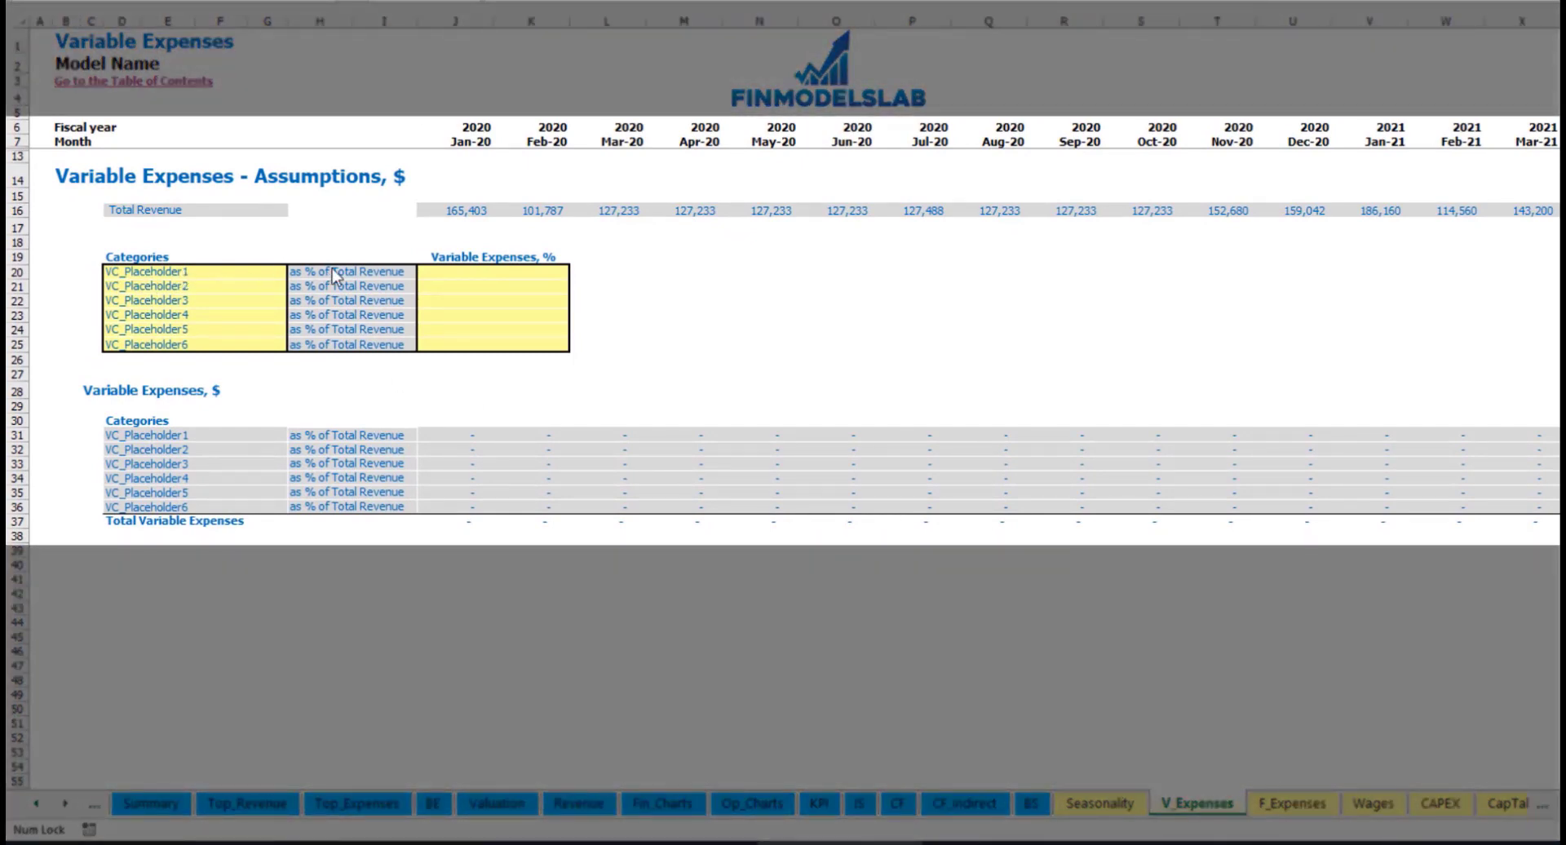
# Step: Rename the first variable expense Bank fees at 2.5% of revenue and check its monthly amounts
pyautogui.click(175, 272)
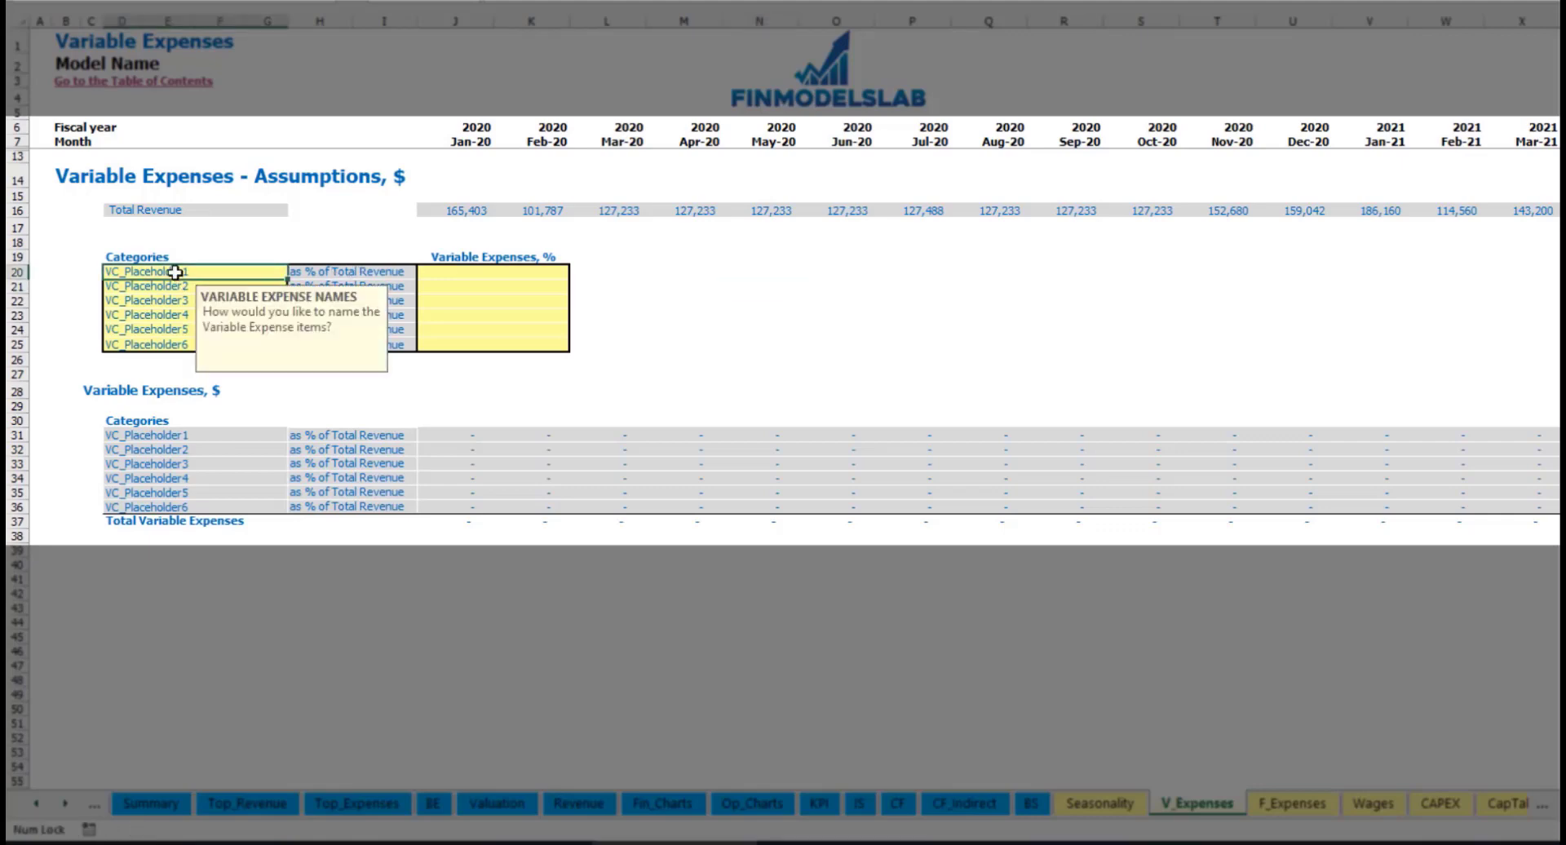
pyautogui.write('Bank fee')
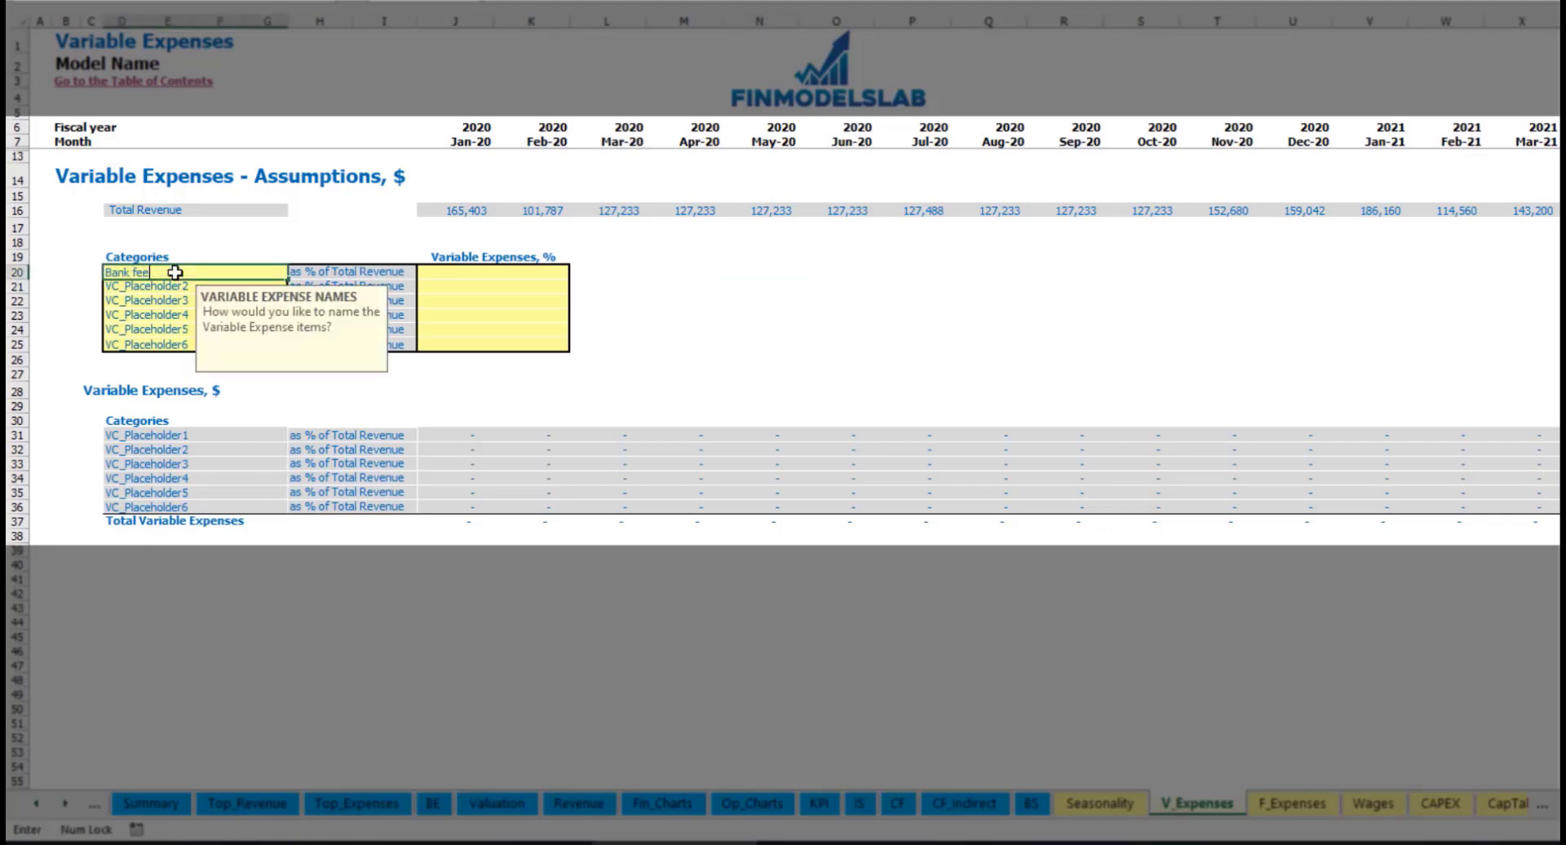
pyautogui.write('s')
pyautogui.press('Return')
pyautogui.click(464, 271)
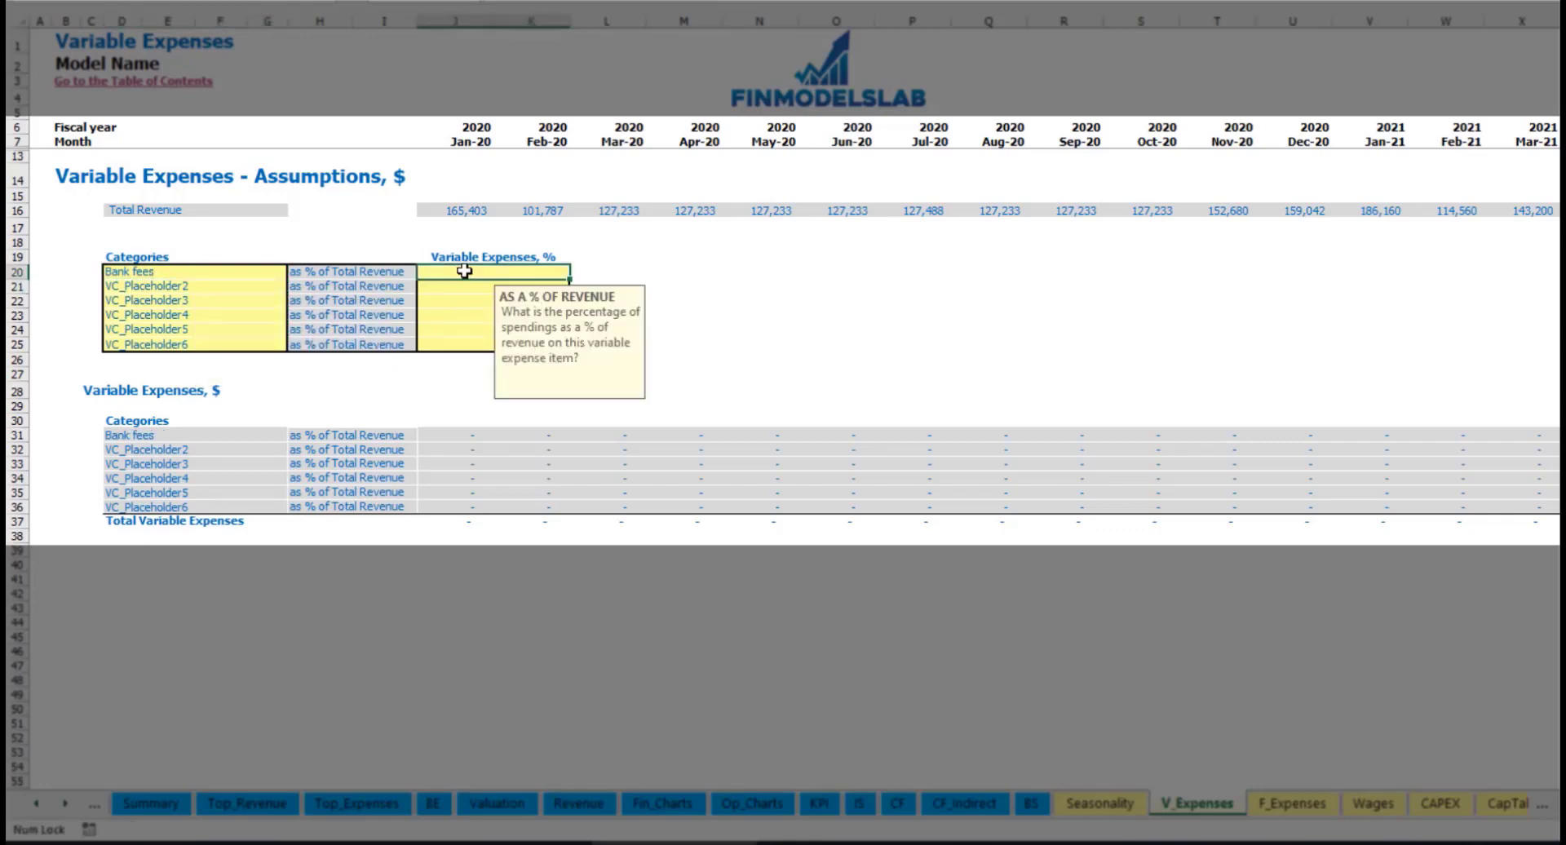
pyautogui.write('2.5')
pyautogui.press('Return')
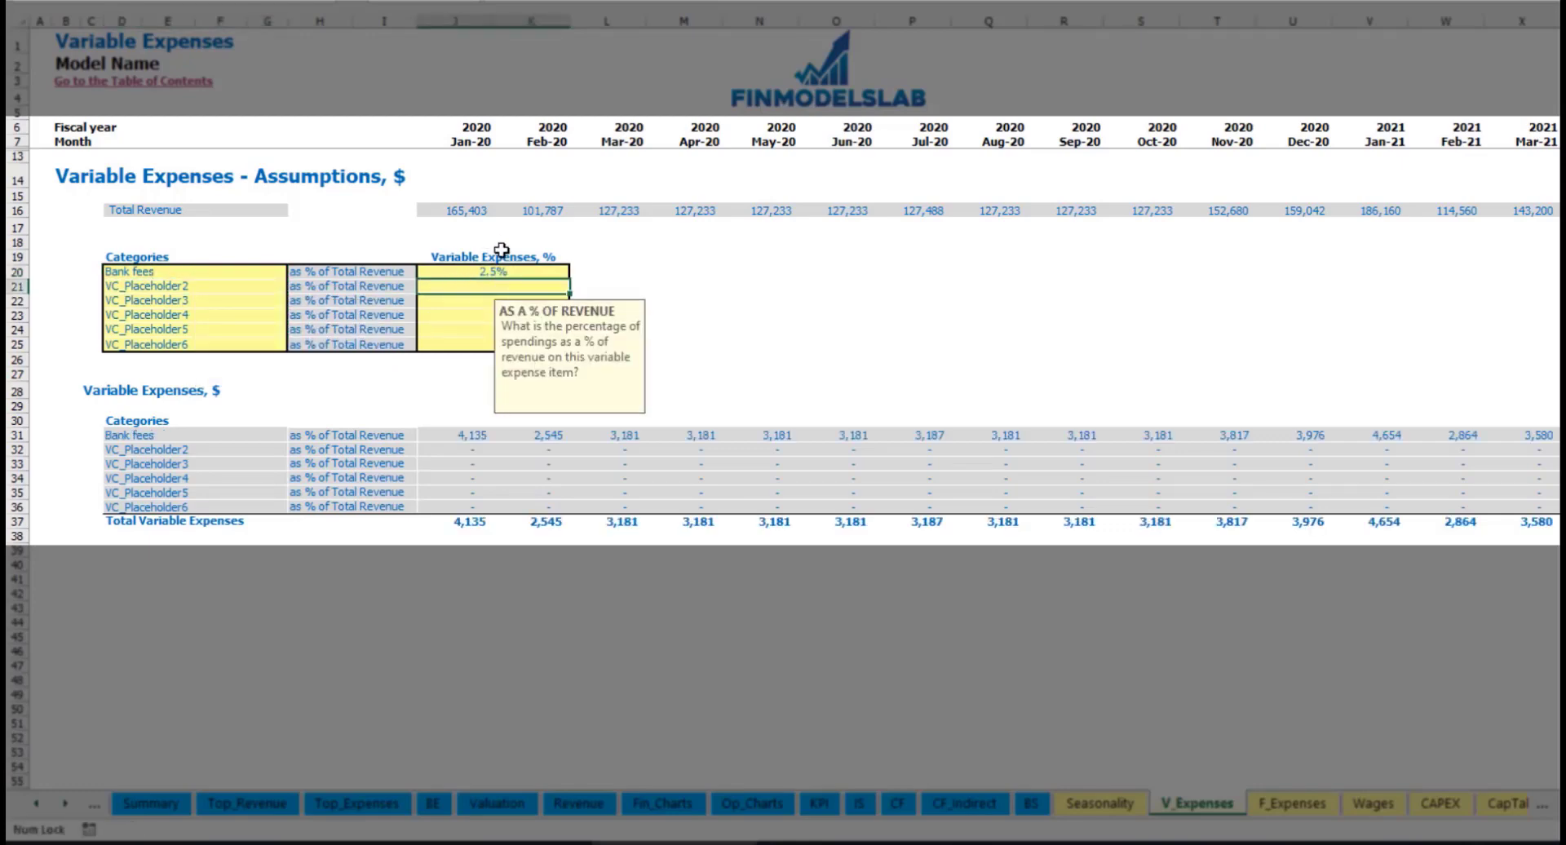
pyautogui.moveTo(455, 210); pyautogui.dragTo(1217, 216)
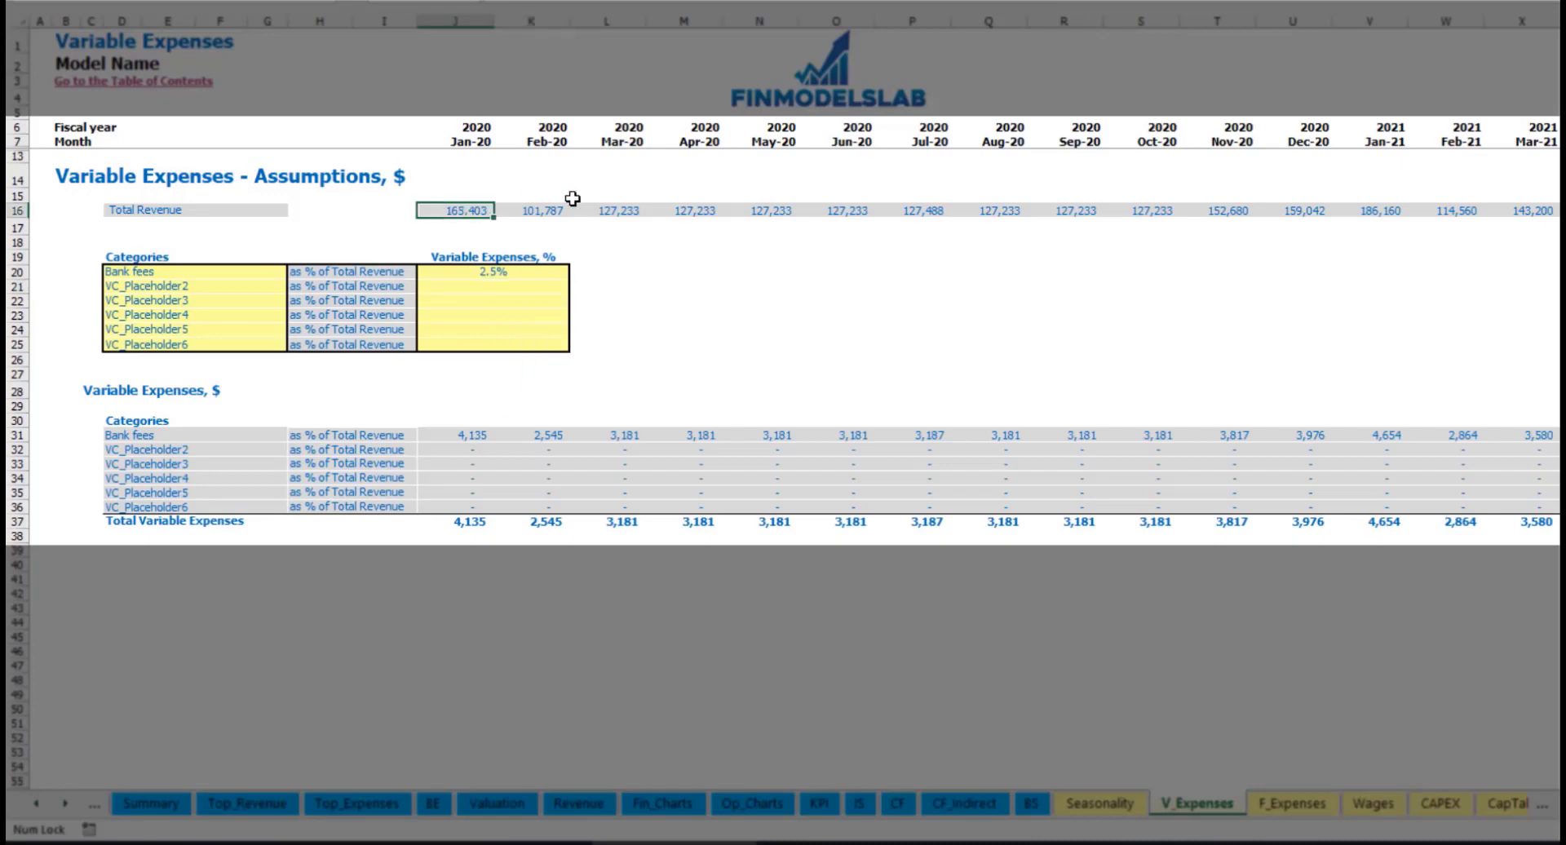
pyautogui.hotkey('shift', 'Up')
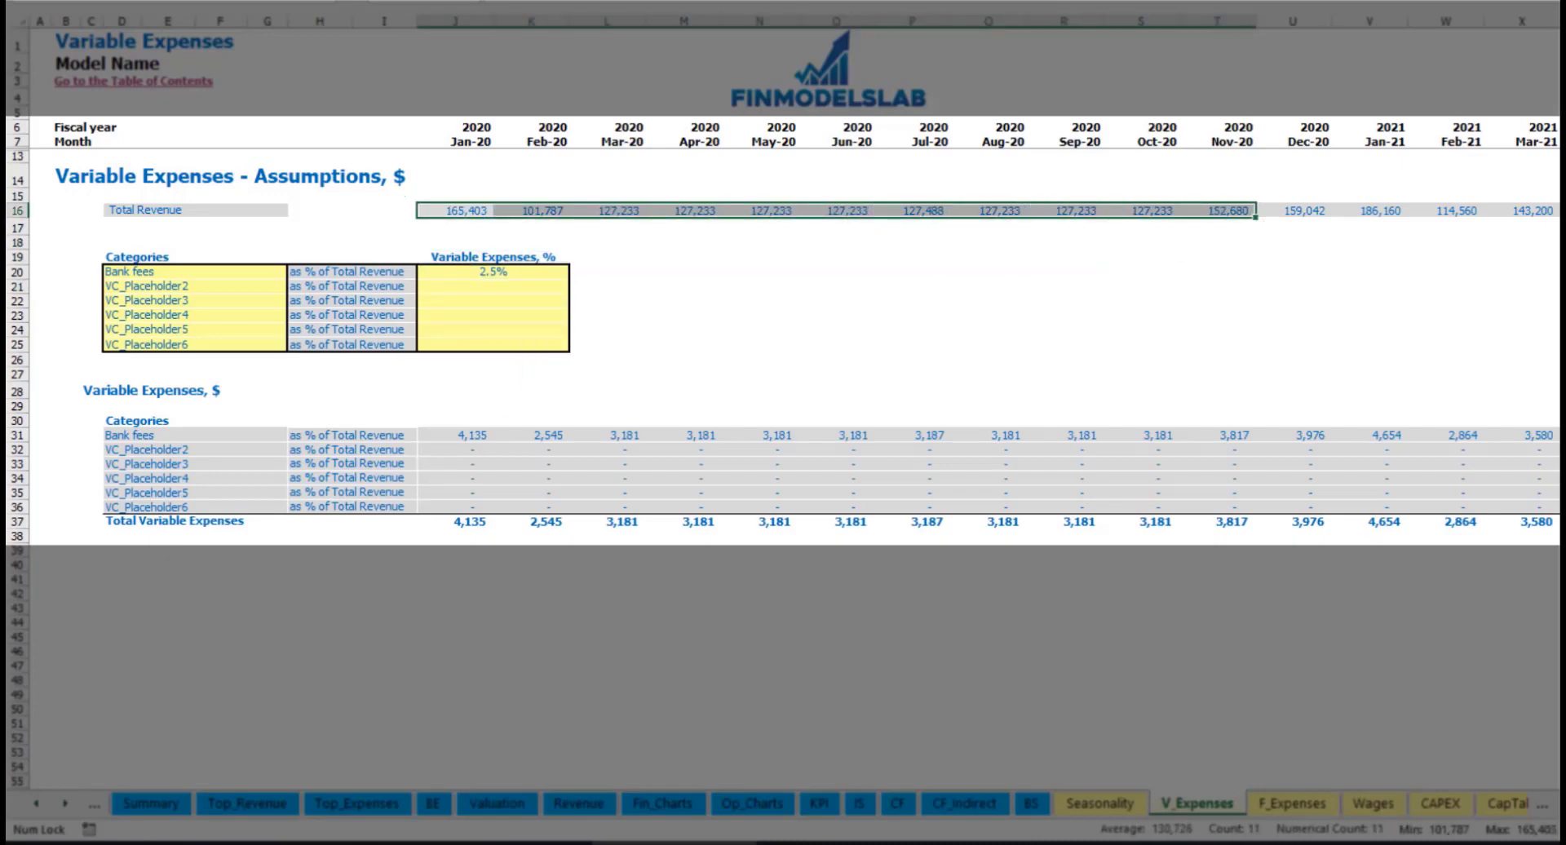
pyautogui.hscroll(3, 1502, 746)
pyautogui.hscroll(8, 1502, 746)
pyautogui.hscroll(-11, 1502, 746)
pyautogui.click(486, 435)
pyautogui.click(608, 436)
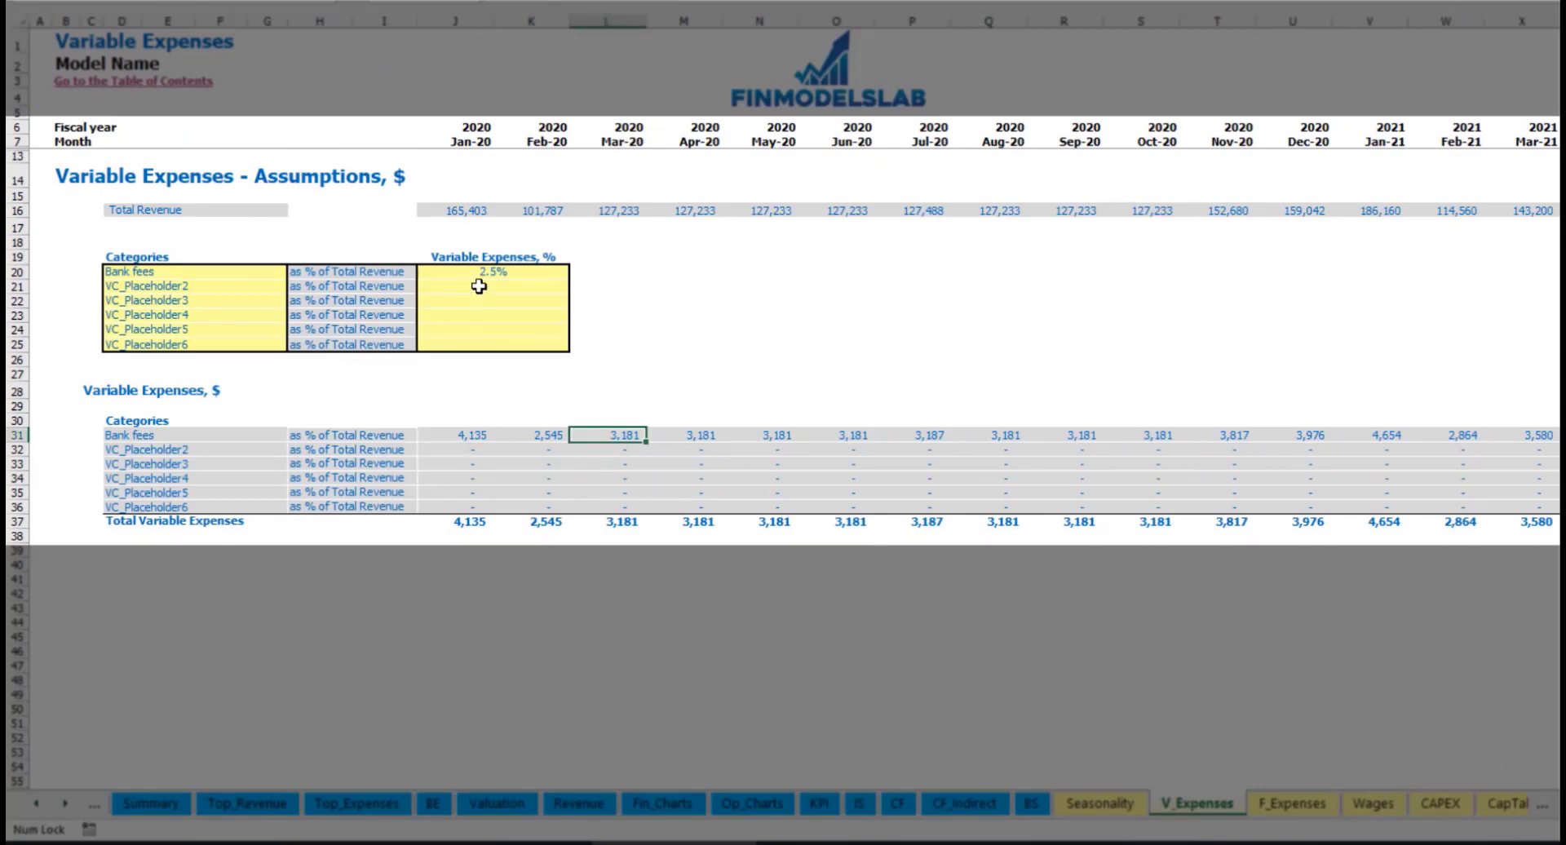
# Step: Add Other Var Exp as the second variable expense at 5% of revenue
pyautogui.click(201, 288)
pyautogui.write('Other Var Exp')
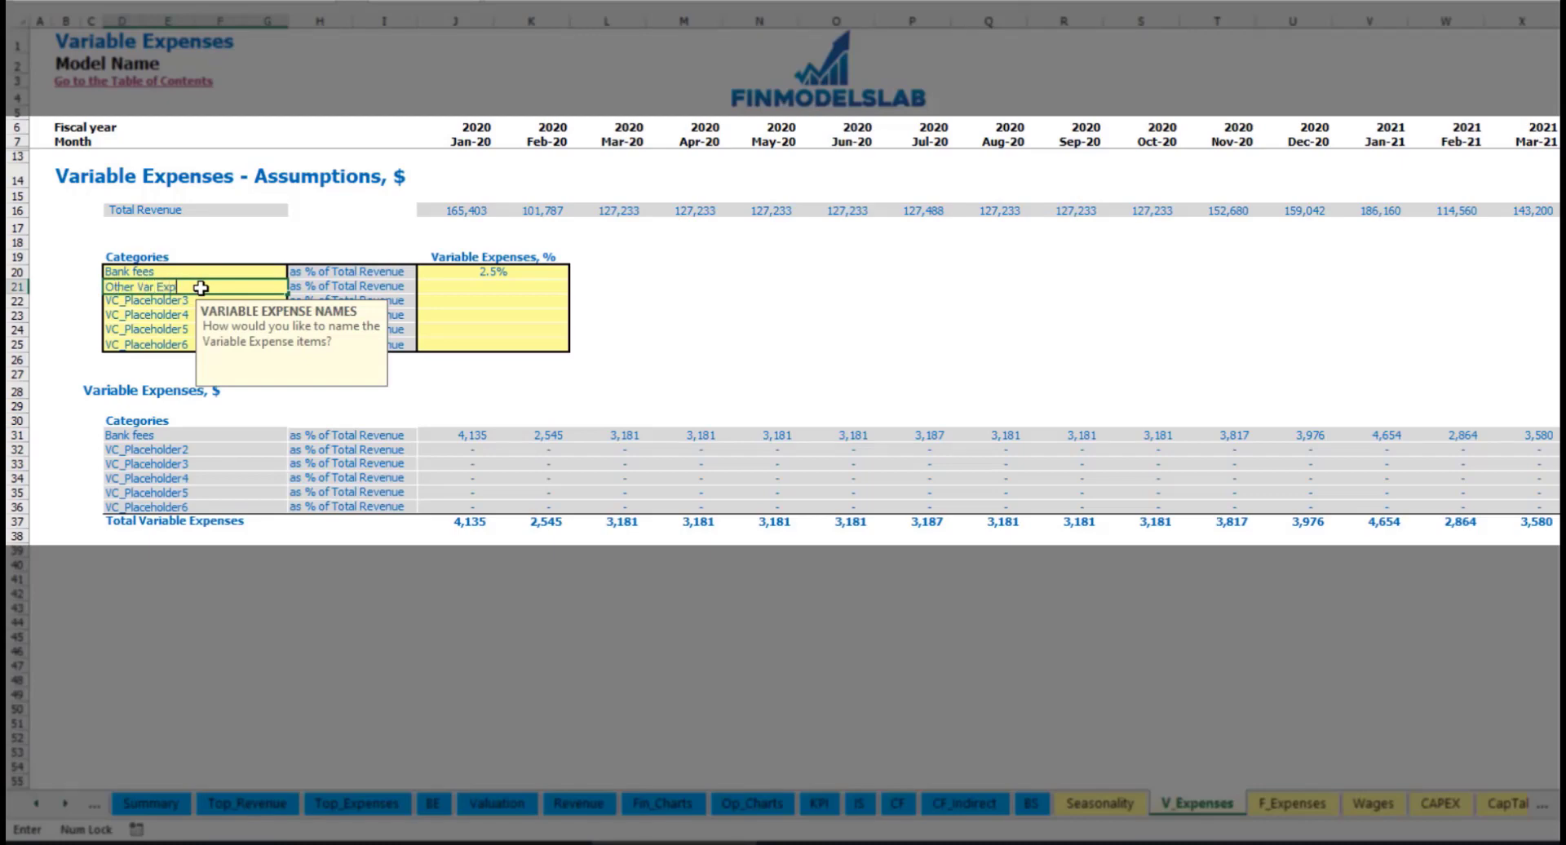
pyautogui.press('Return')
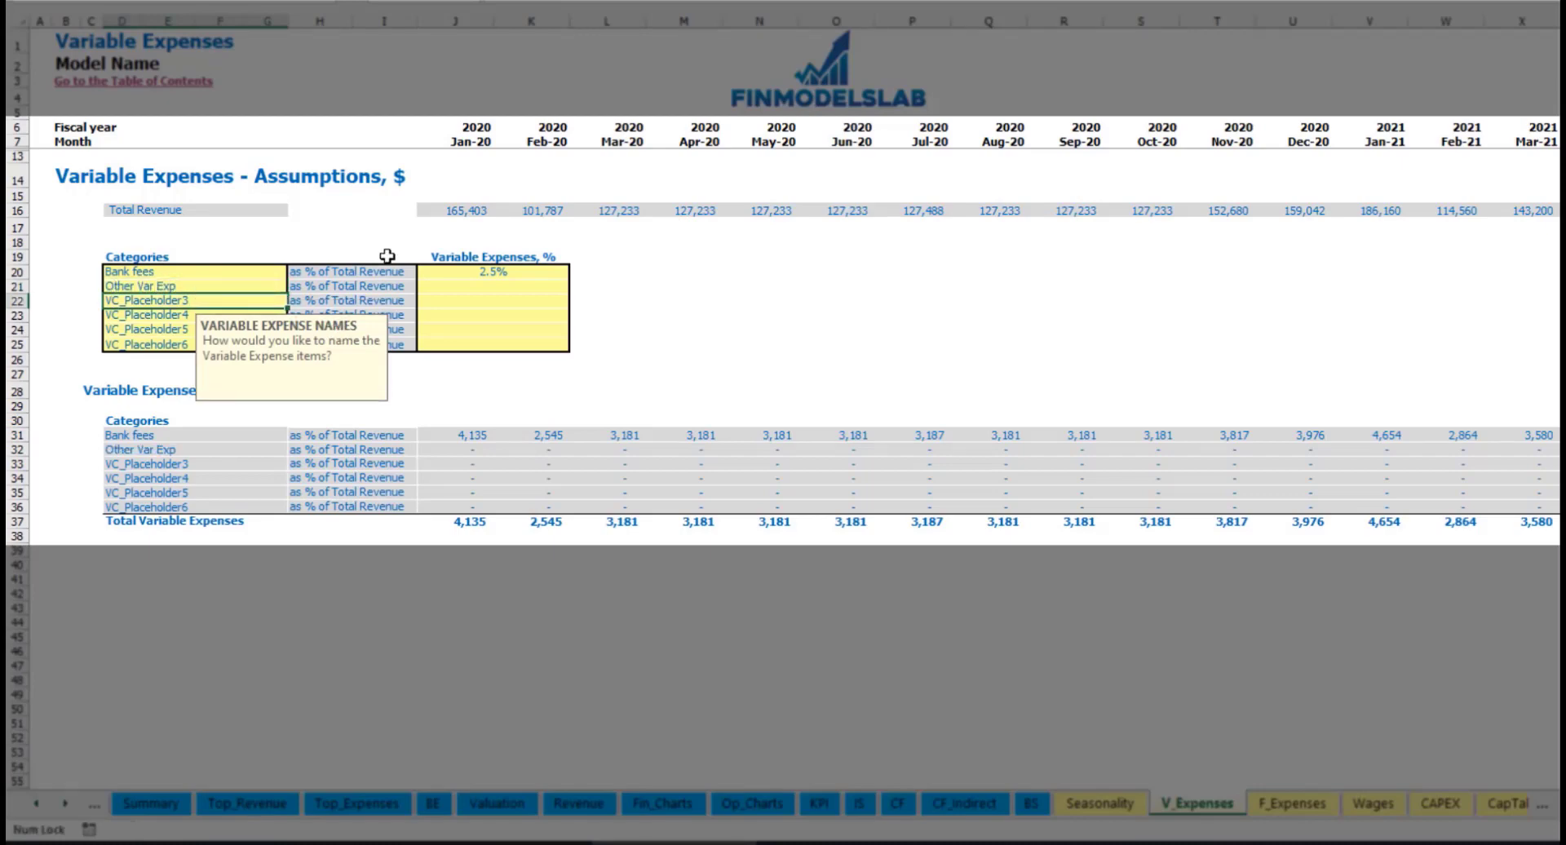
pyautogui.click(477, 284)
pyautogui.write('5%')
pyautogui.press('Return')
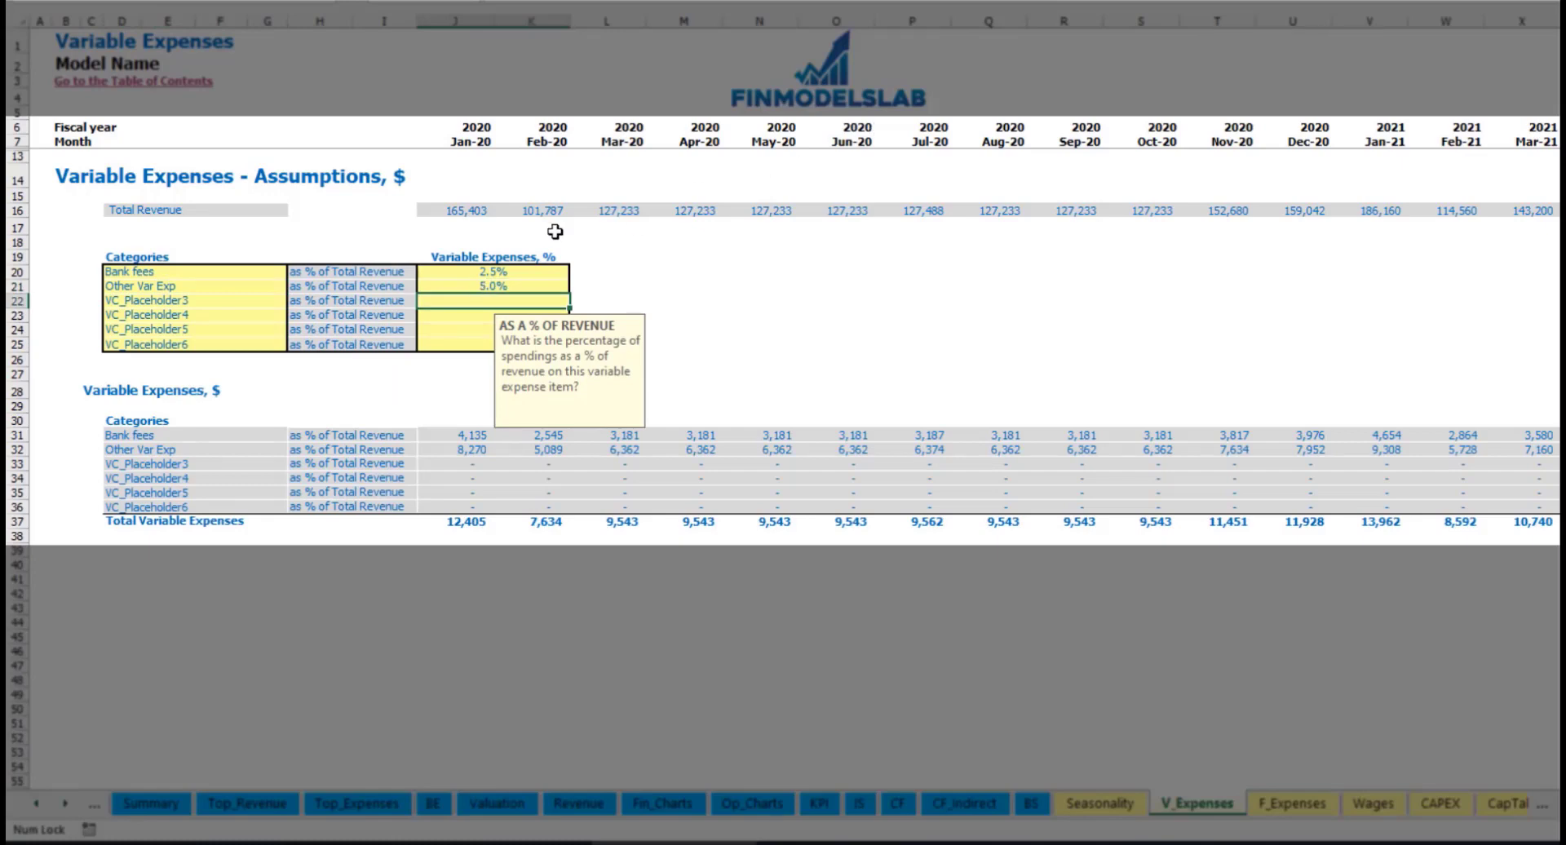
# Step: Add Direct Labor as the third variable expense at 15% of revenue
pyautogui.click(252, 303)
pyautogui.write('Direct Labor')
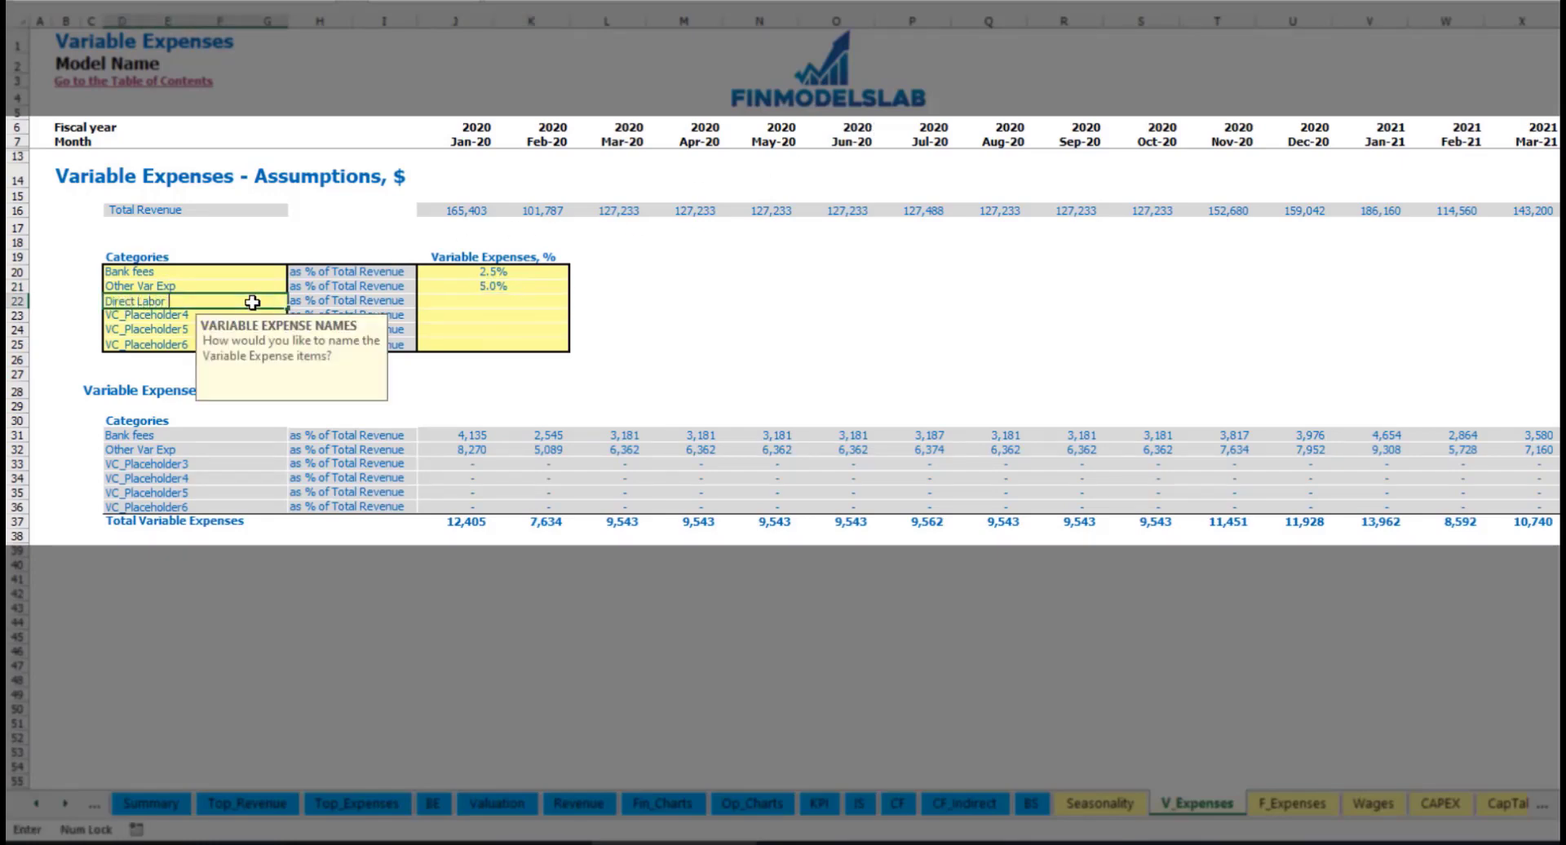
pyautogui.press('Return')
pyautogui.click(462, 303)
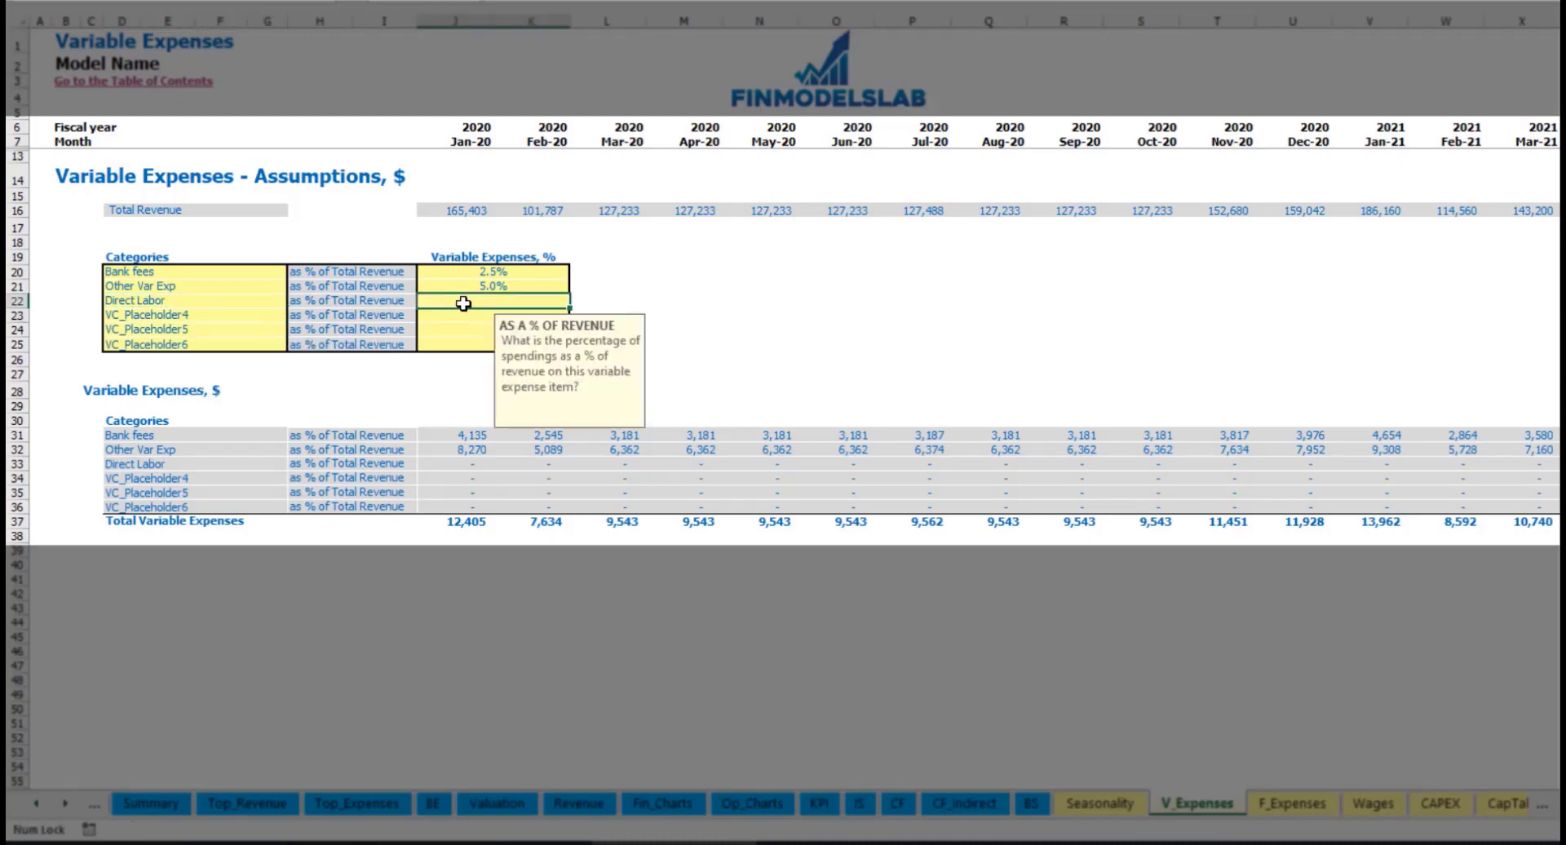
pyautogui.write('15')
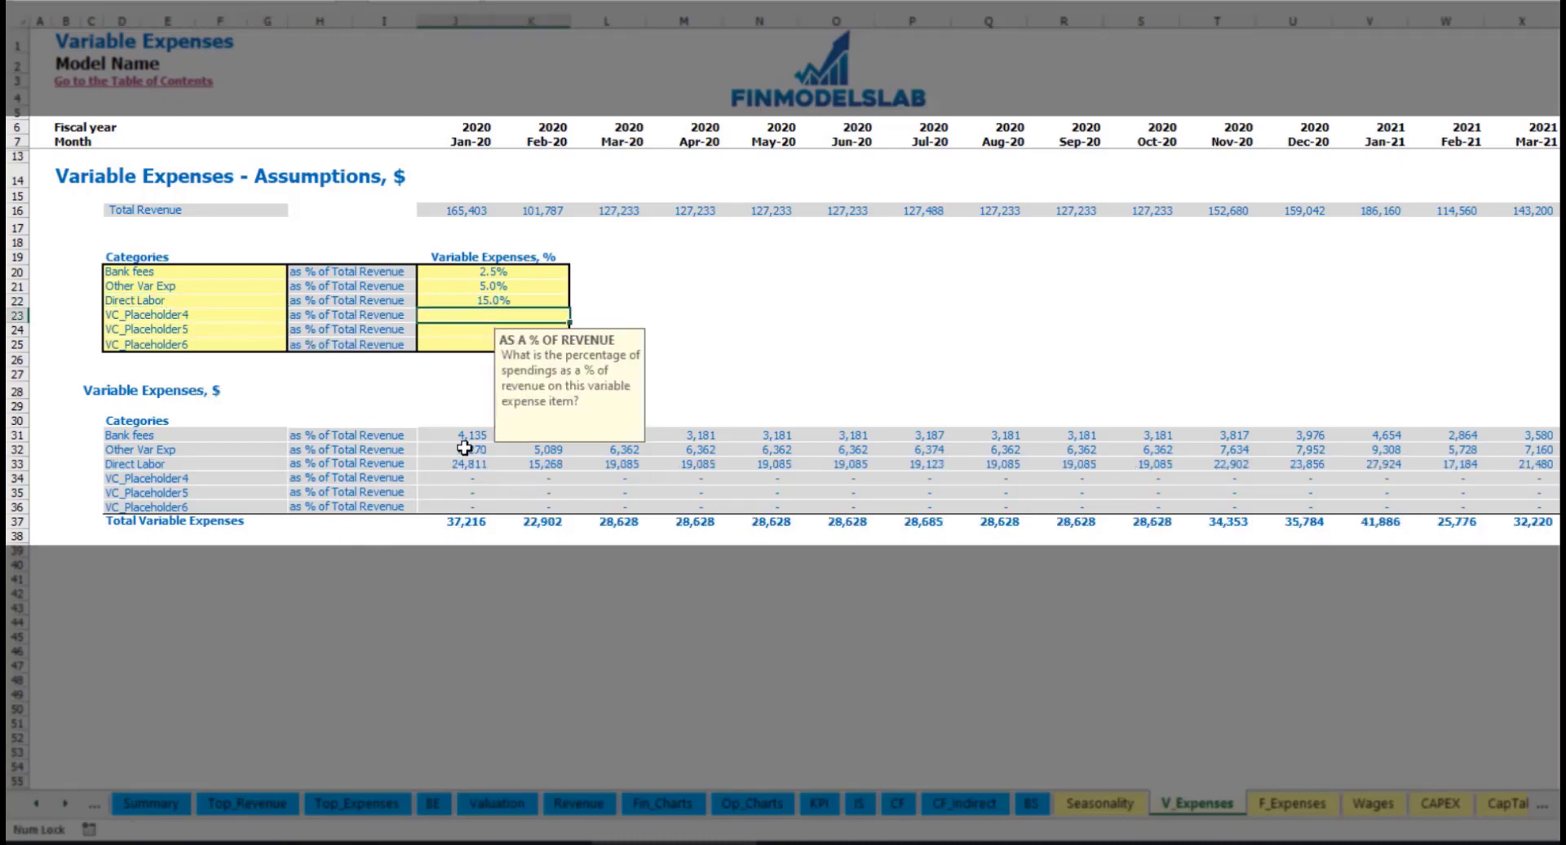
pyautogui.click(456, 433)
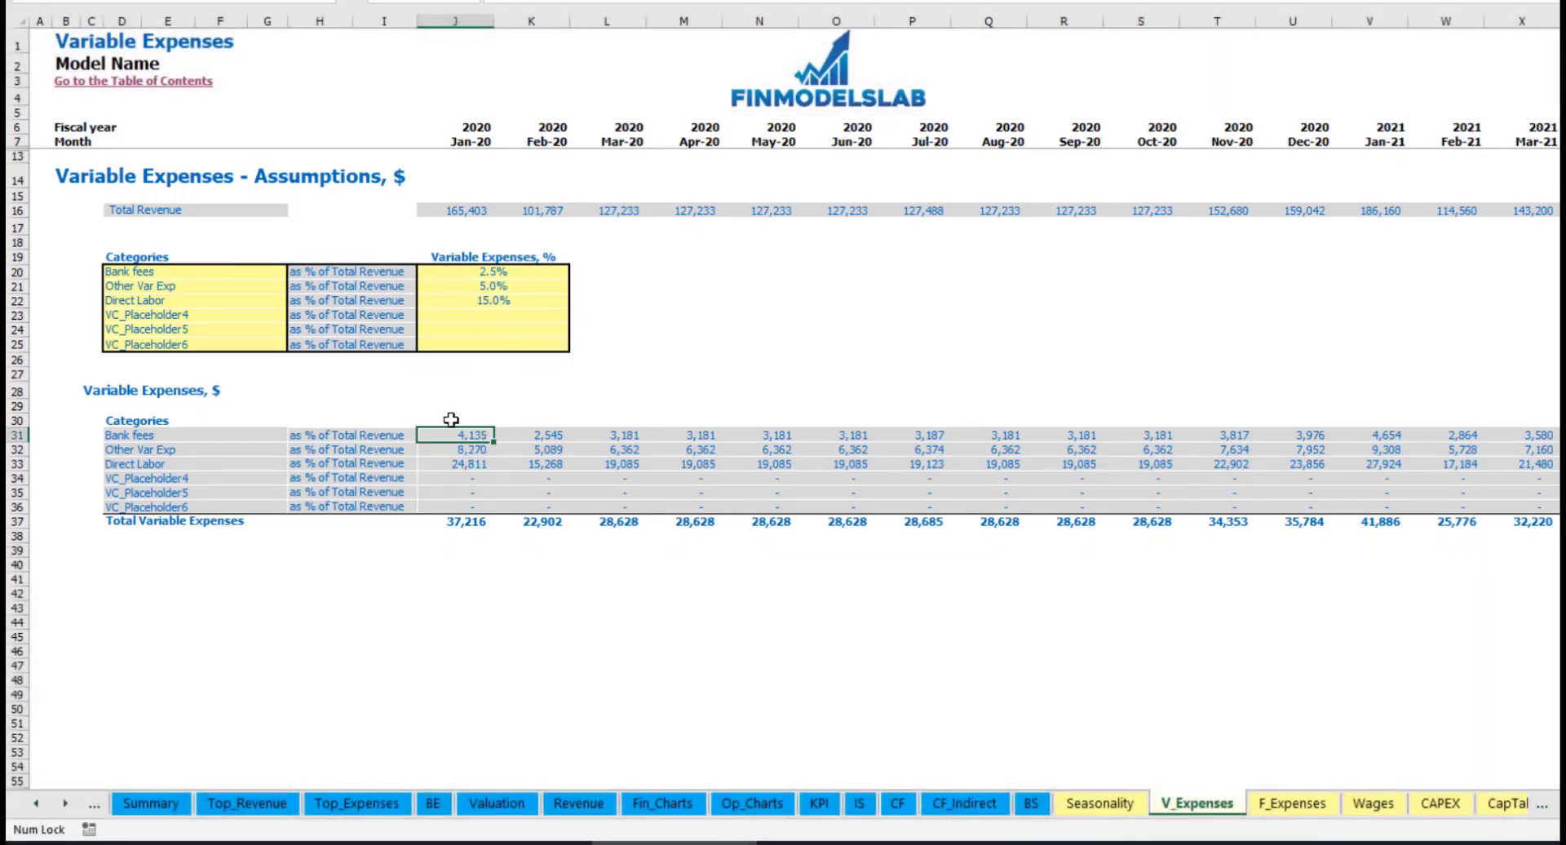
# Step: Expand Total Variable Expenses on the Income Statement to show Bank fees, Other Var Exp and Direct Labor
pyautogui.click(866, 807)
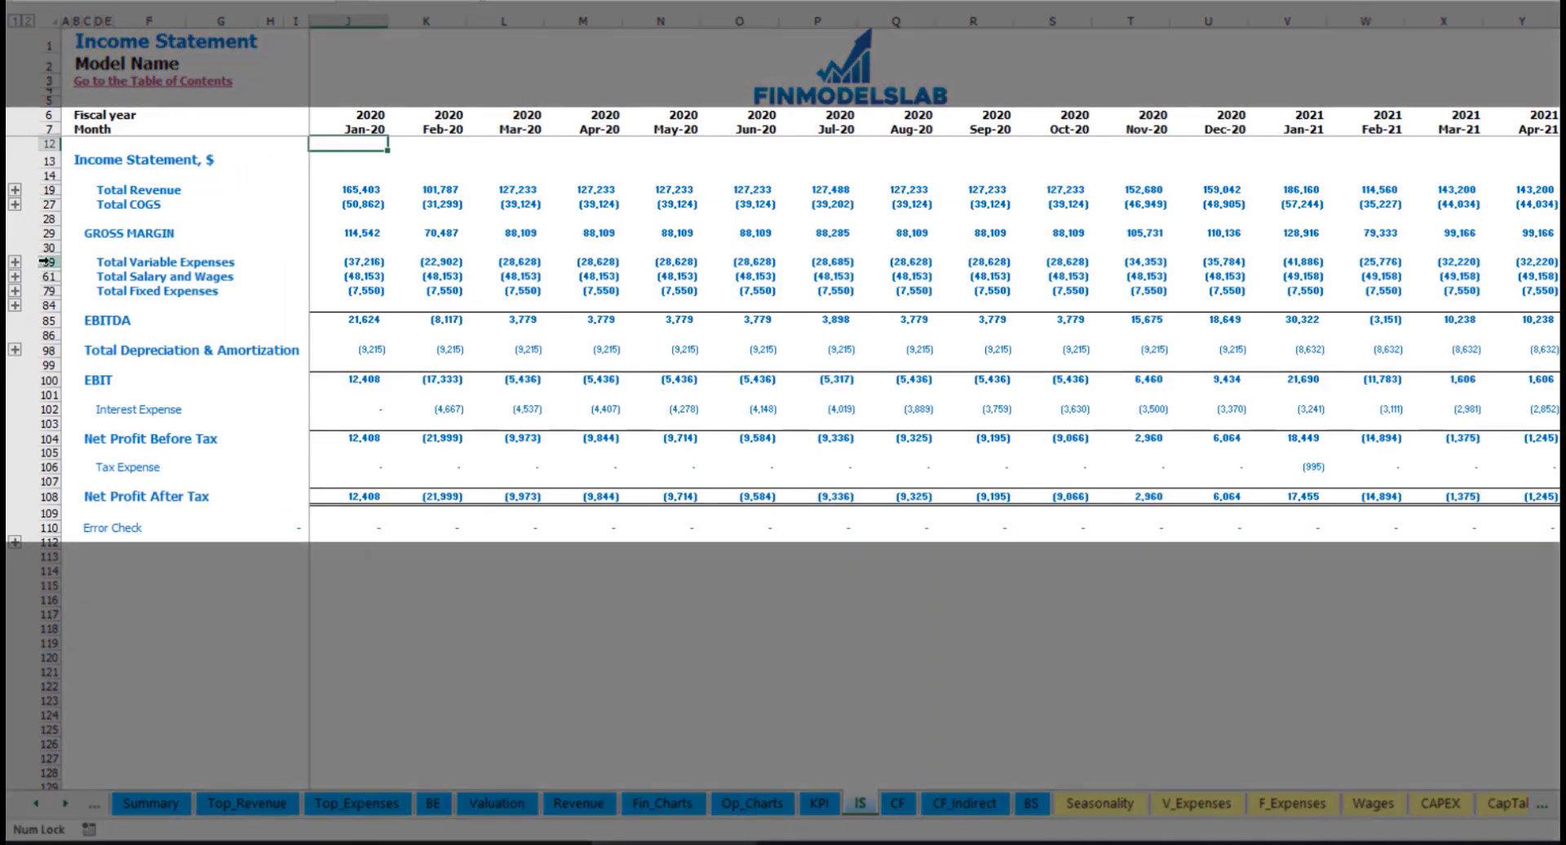
pyautogui.click(45, 261)
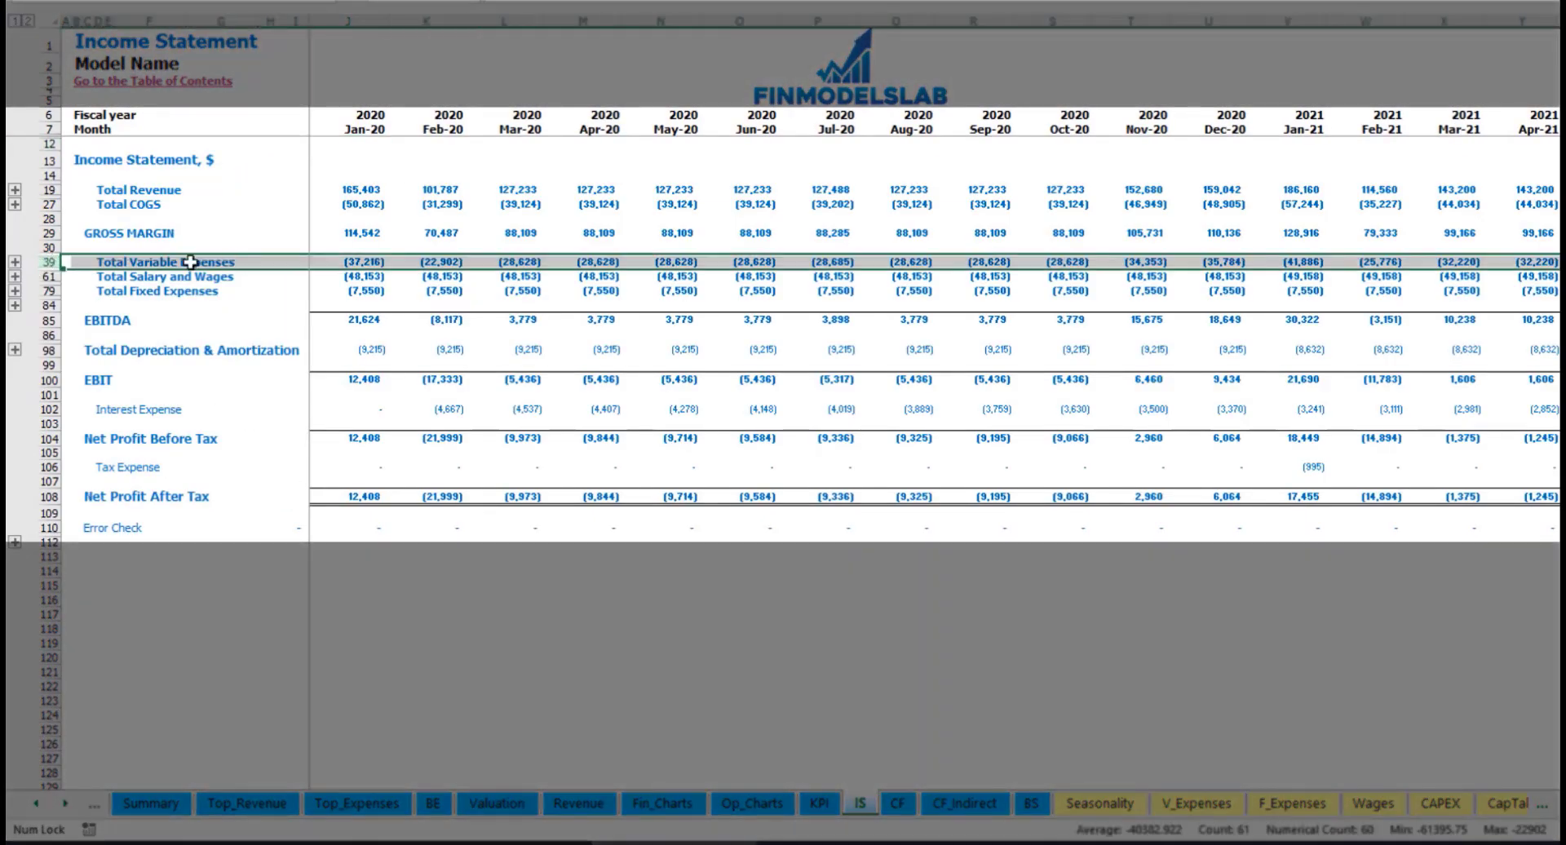
pyautogui.click(14, 262)
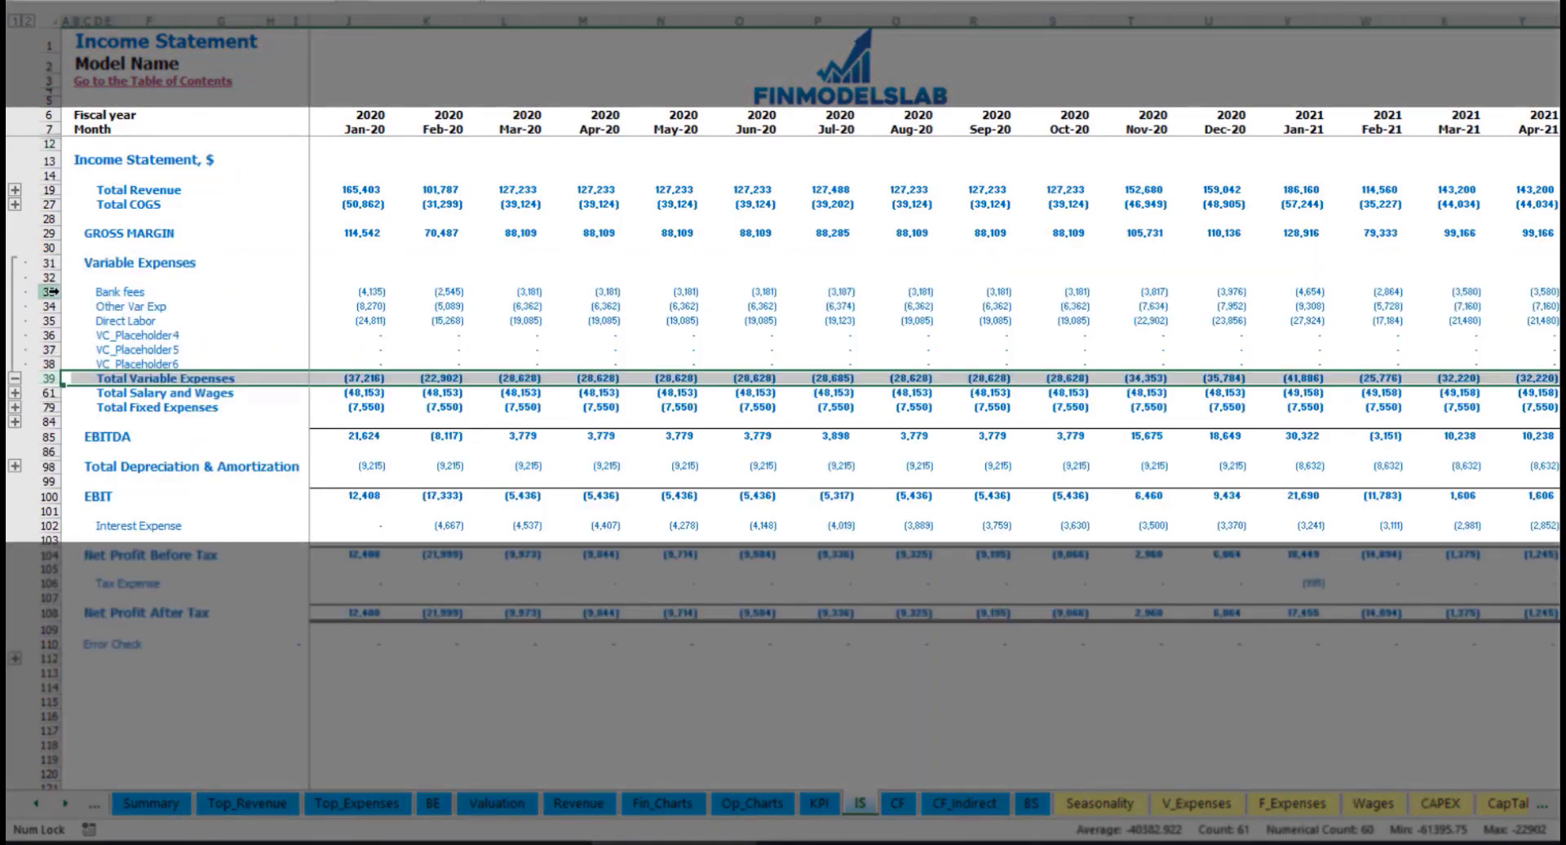
pyautogui.moveTo(49, 291); pyautogui.dragTo(62, 341)
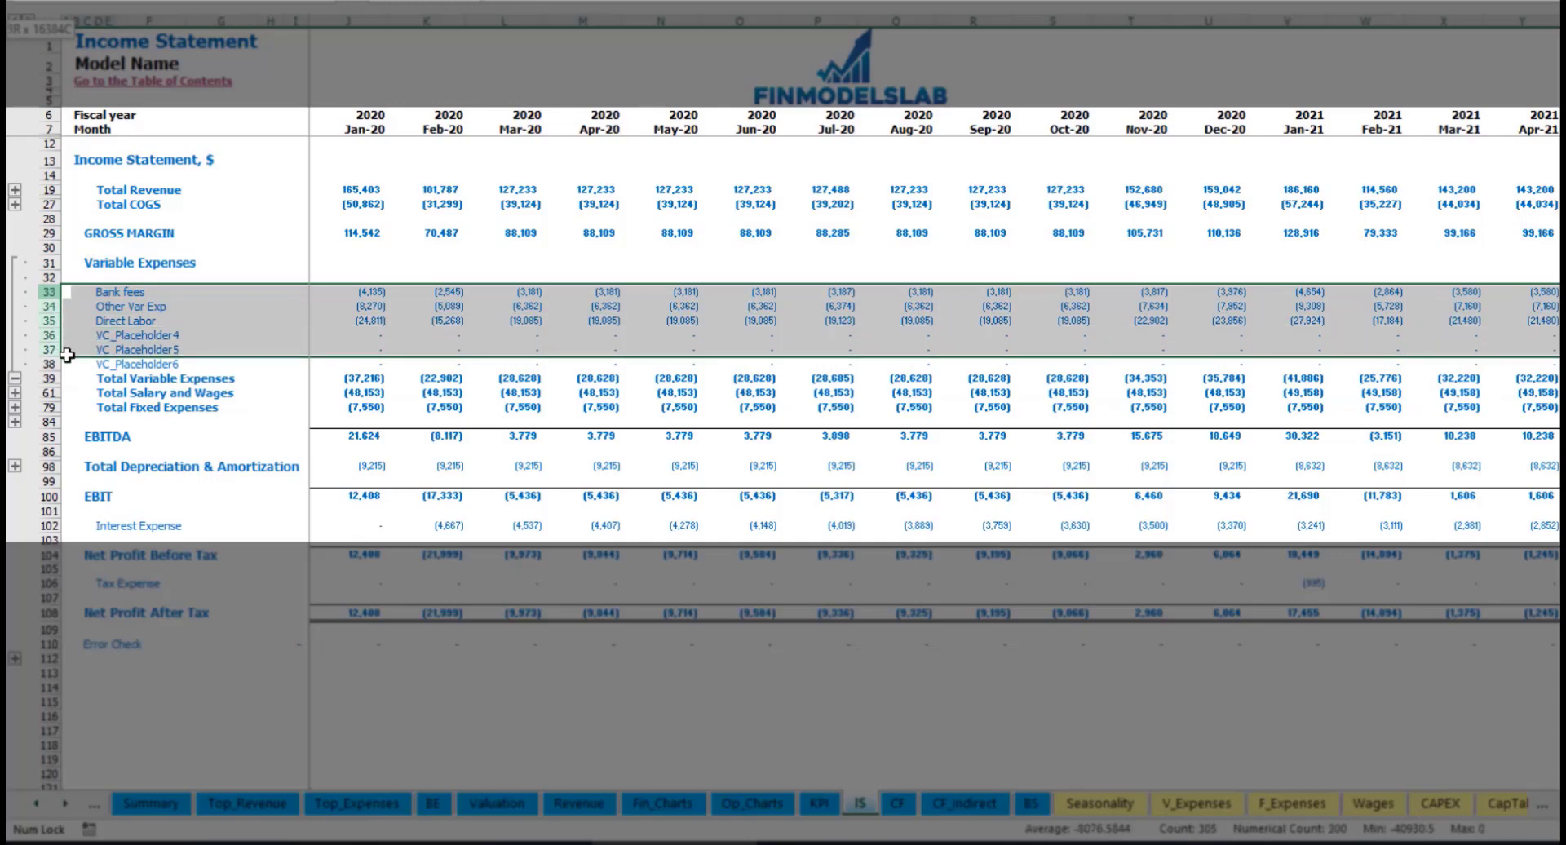
pyautogui.click(552, 290)
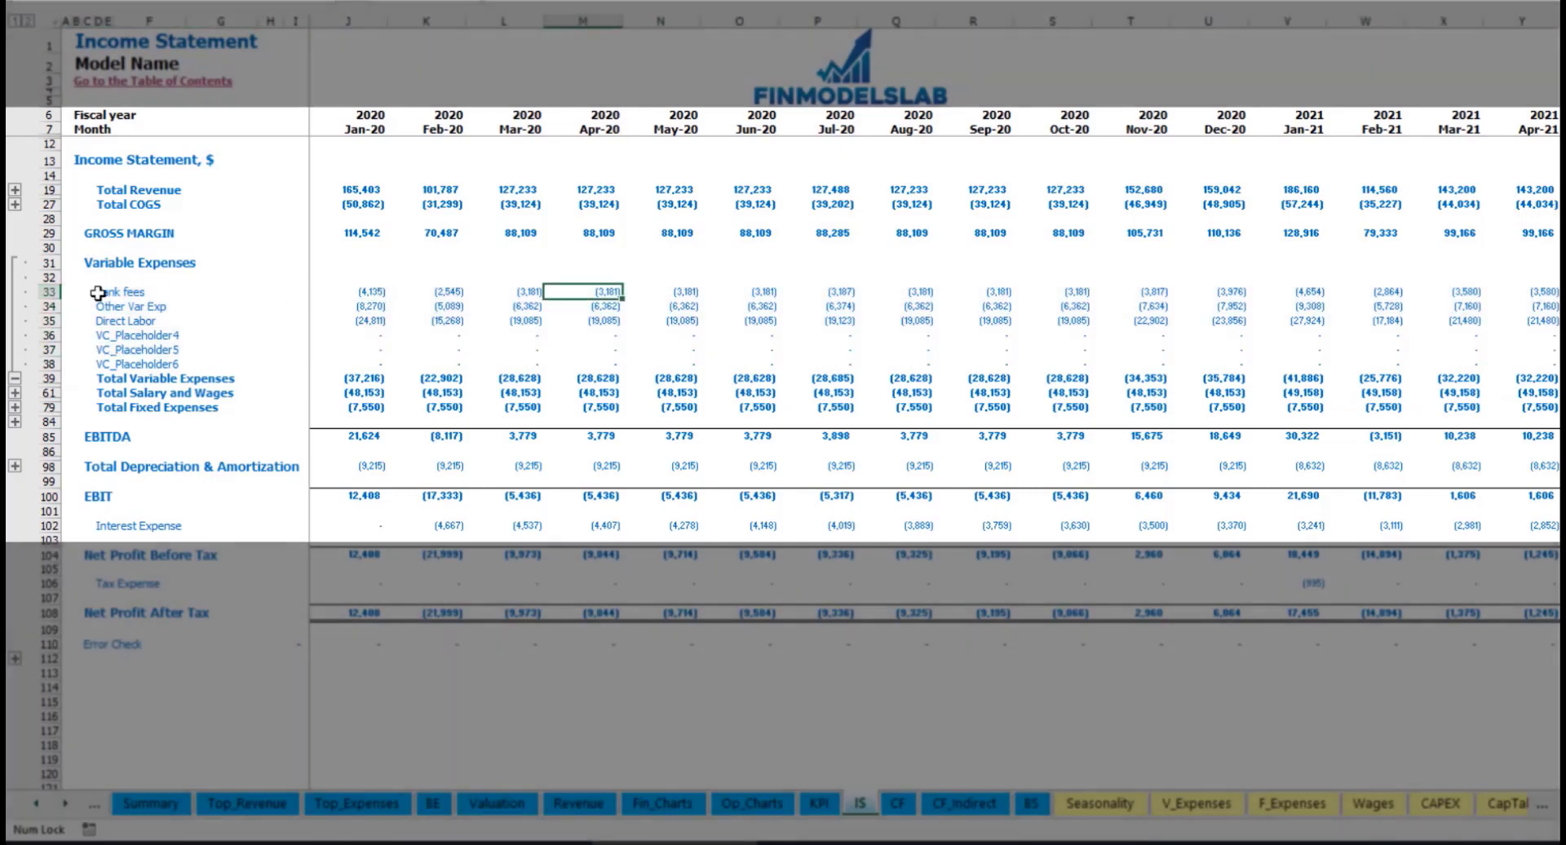
pyautogui.moveTo(102, 291); pyautogui.dragTo(102, 363)
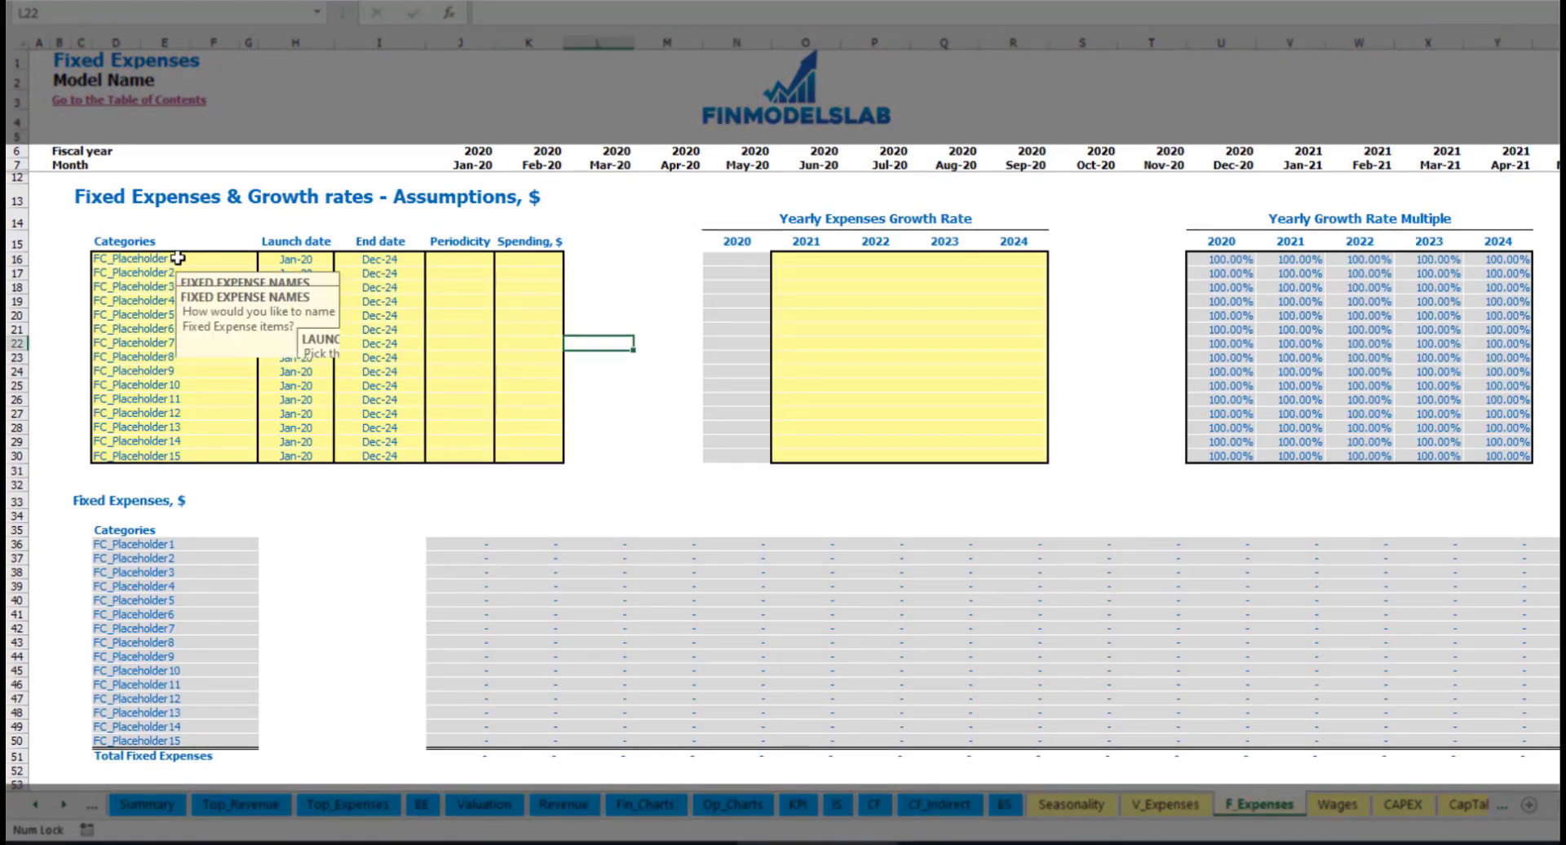
pyautogui.click(178, 258)
pyautogui.write('Utilities')
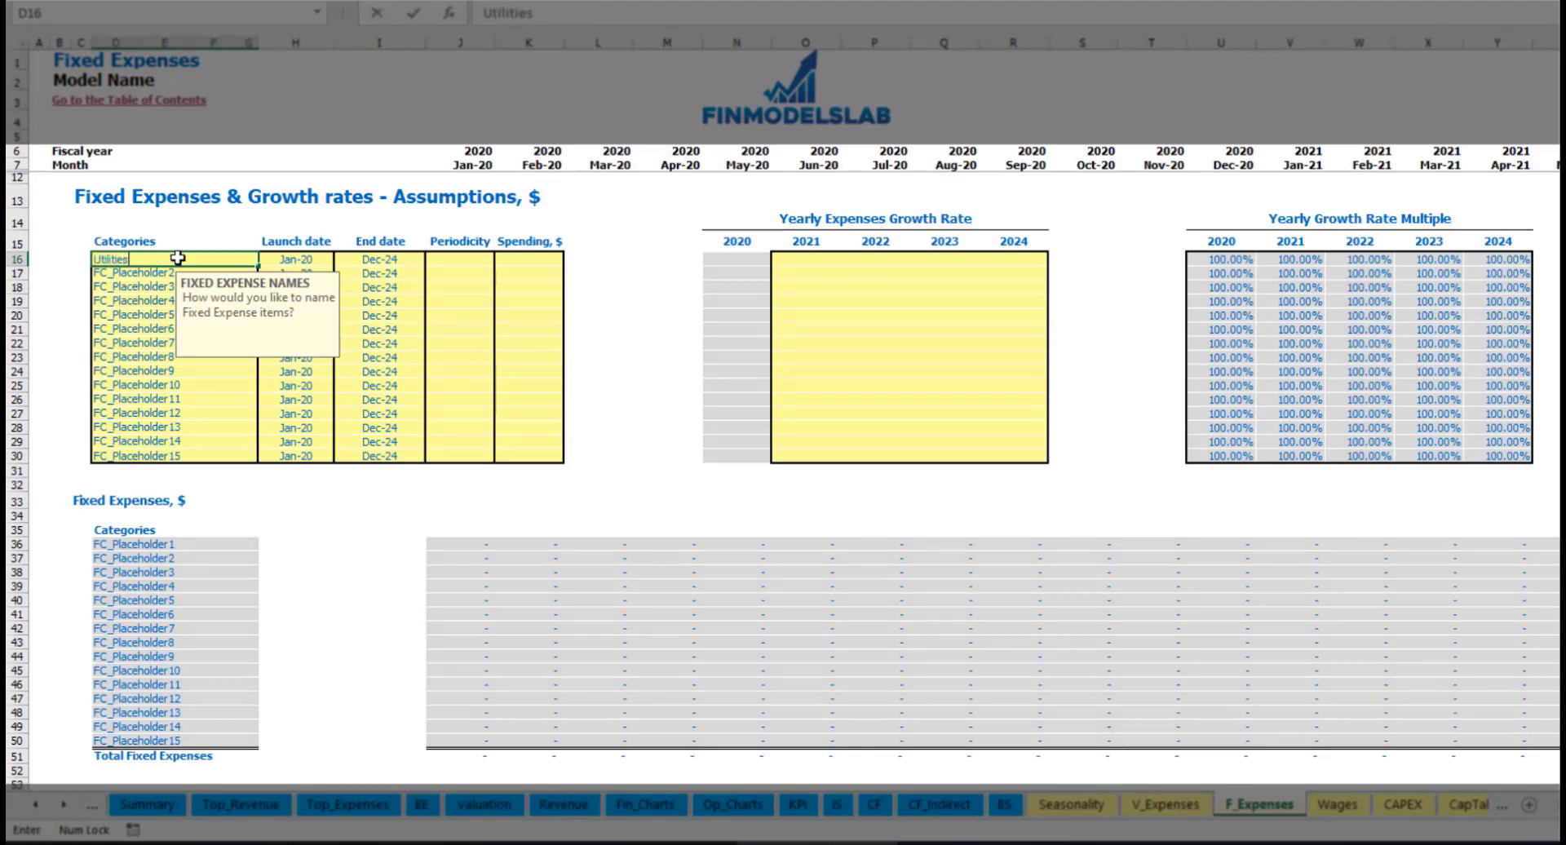
pyautogui.press('Return')
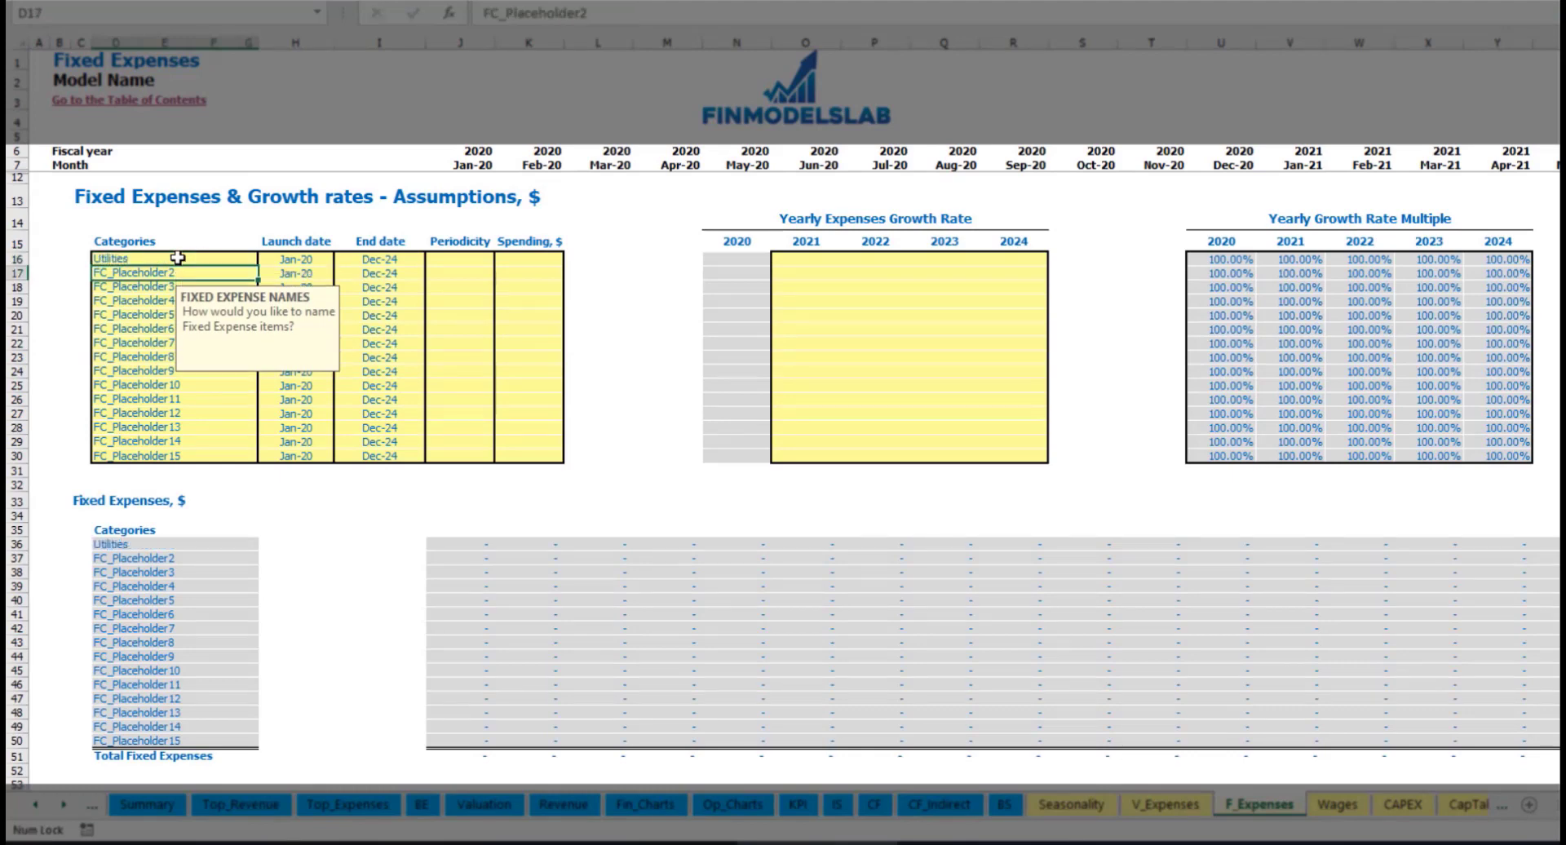
pyautogui.click(306, 259)
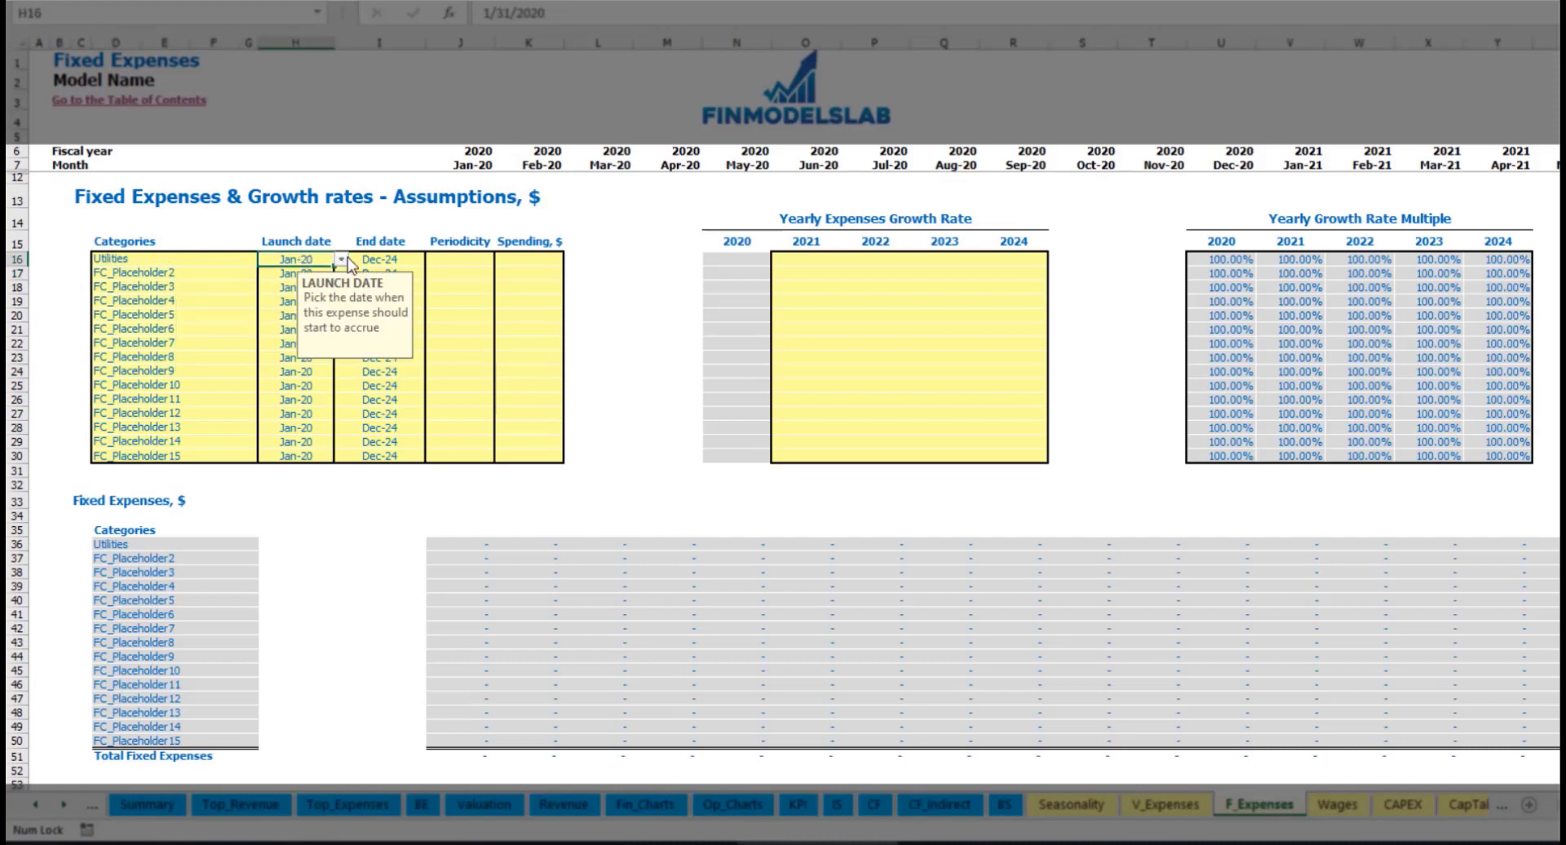
pyautogui.click(341, 259)
pyautogui.click(293, 295)
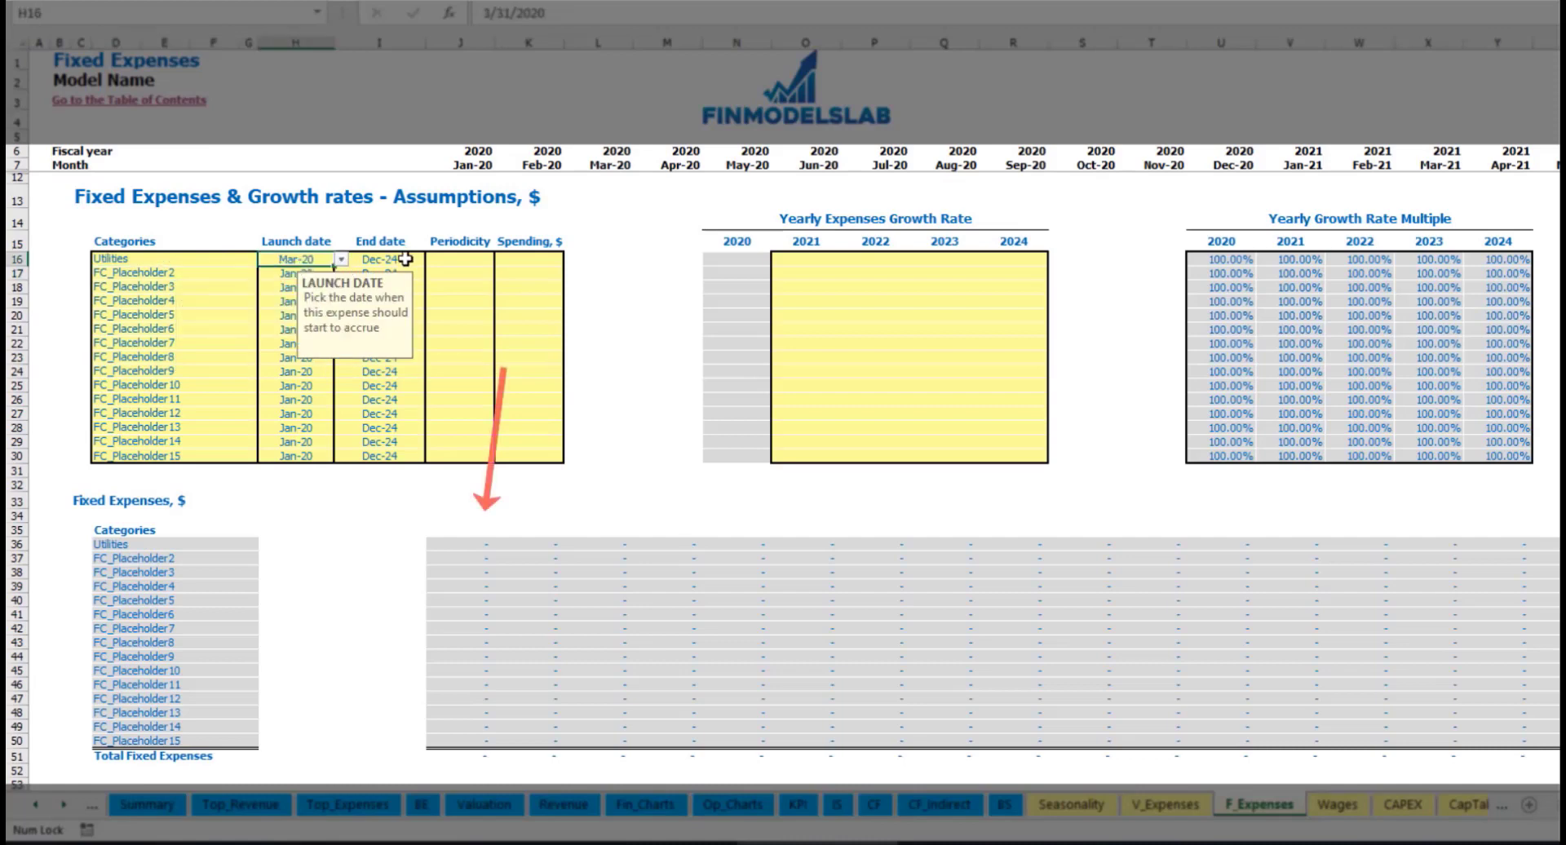
pyautogui.click(412, 258)
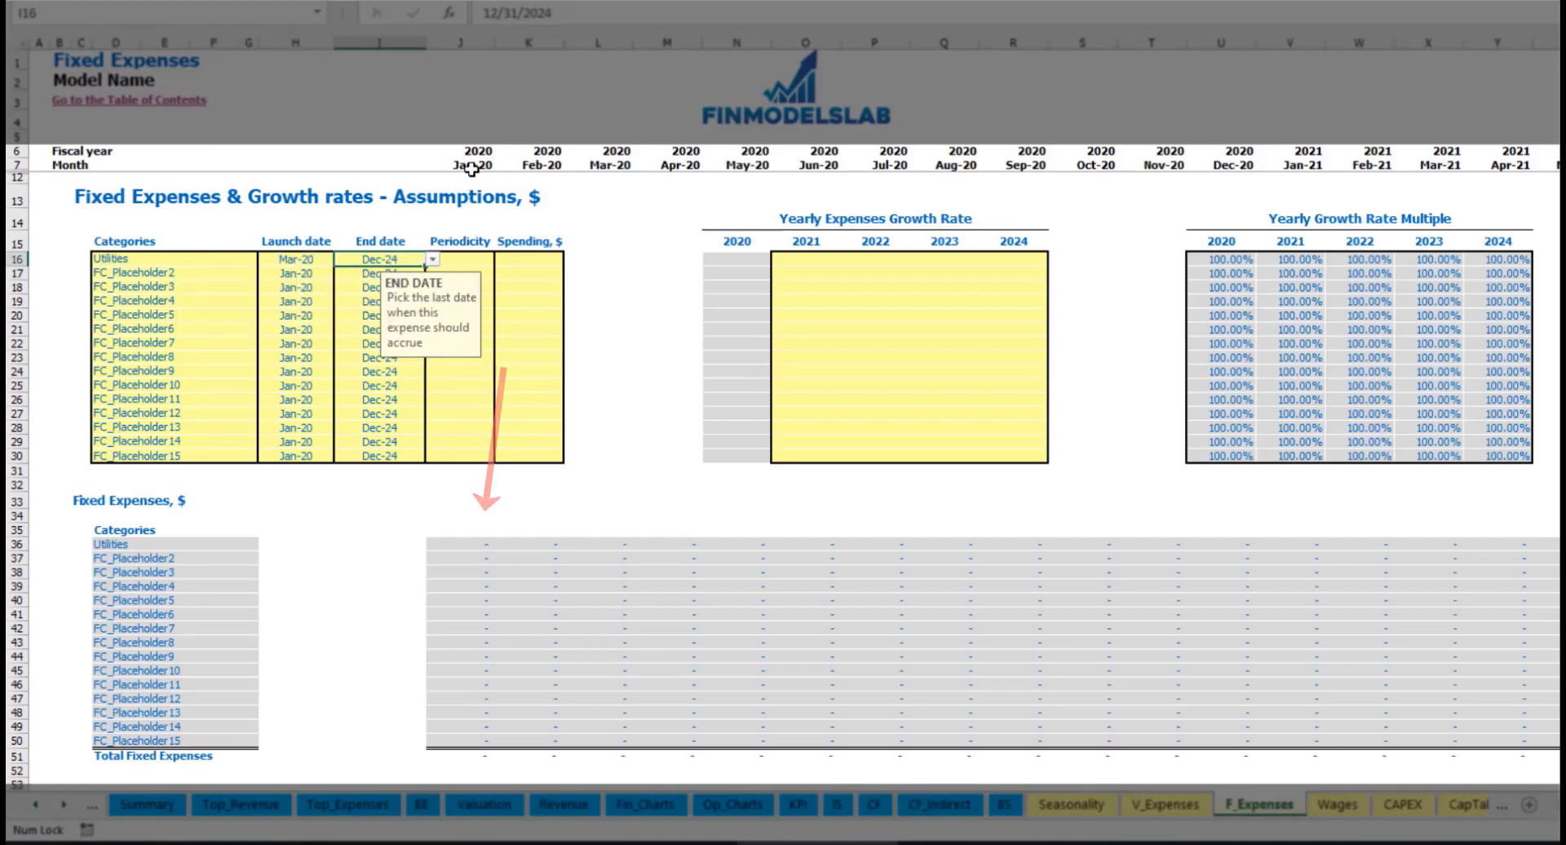
pyautogui.click(471, 166)
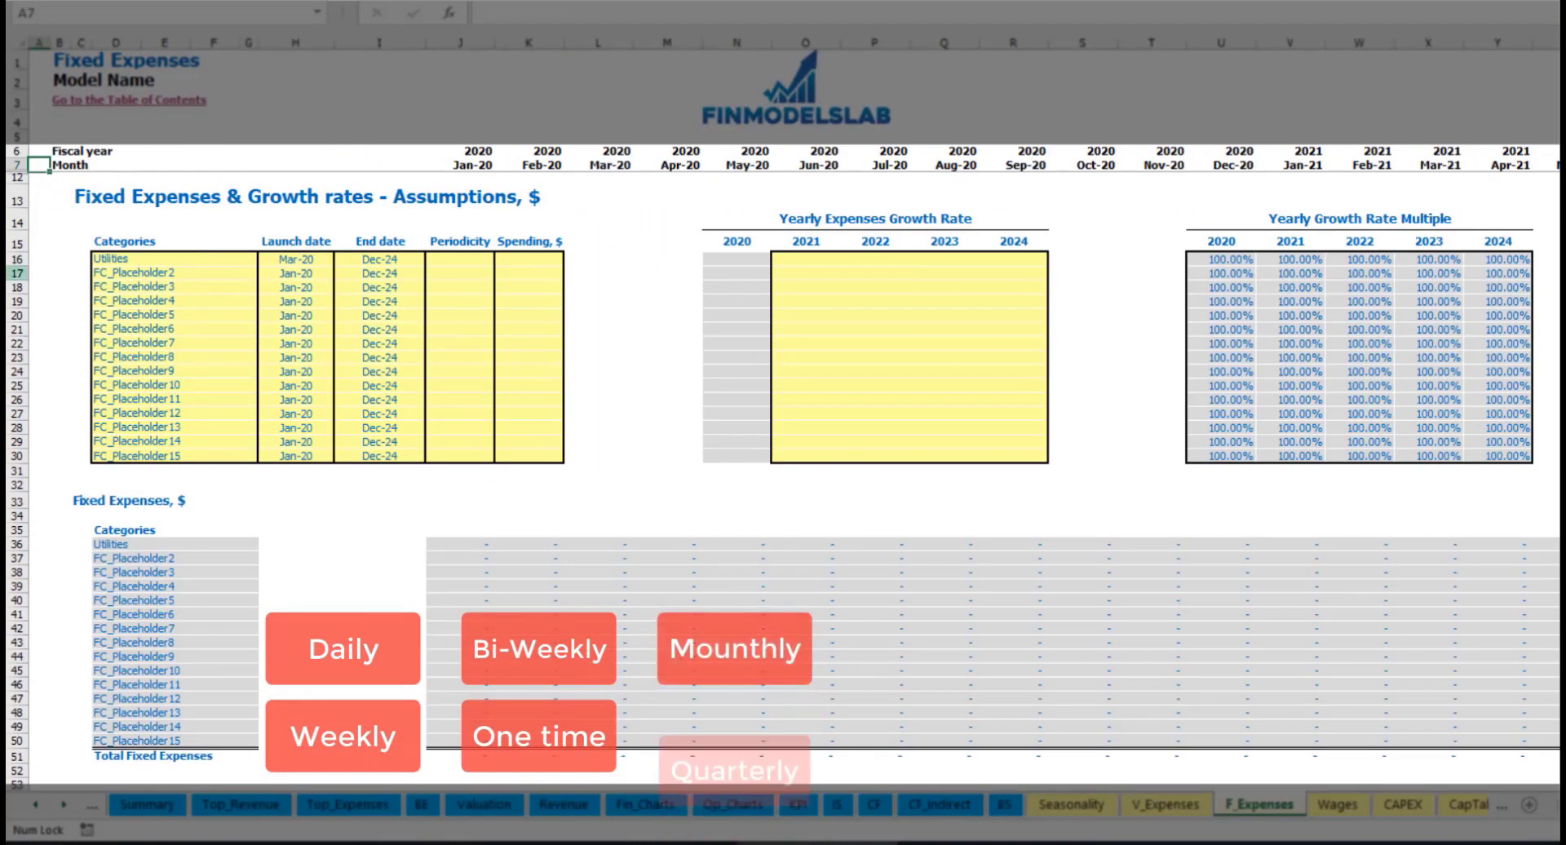
pyautogui.click(440, 259)
pyautogui.click(502, 259)
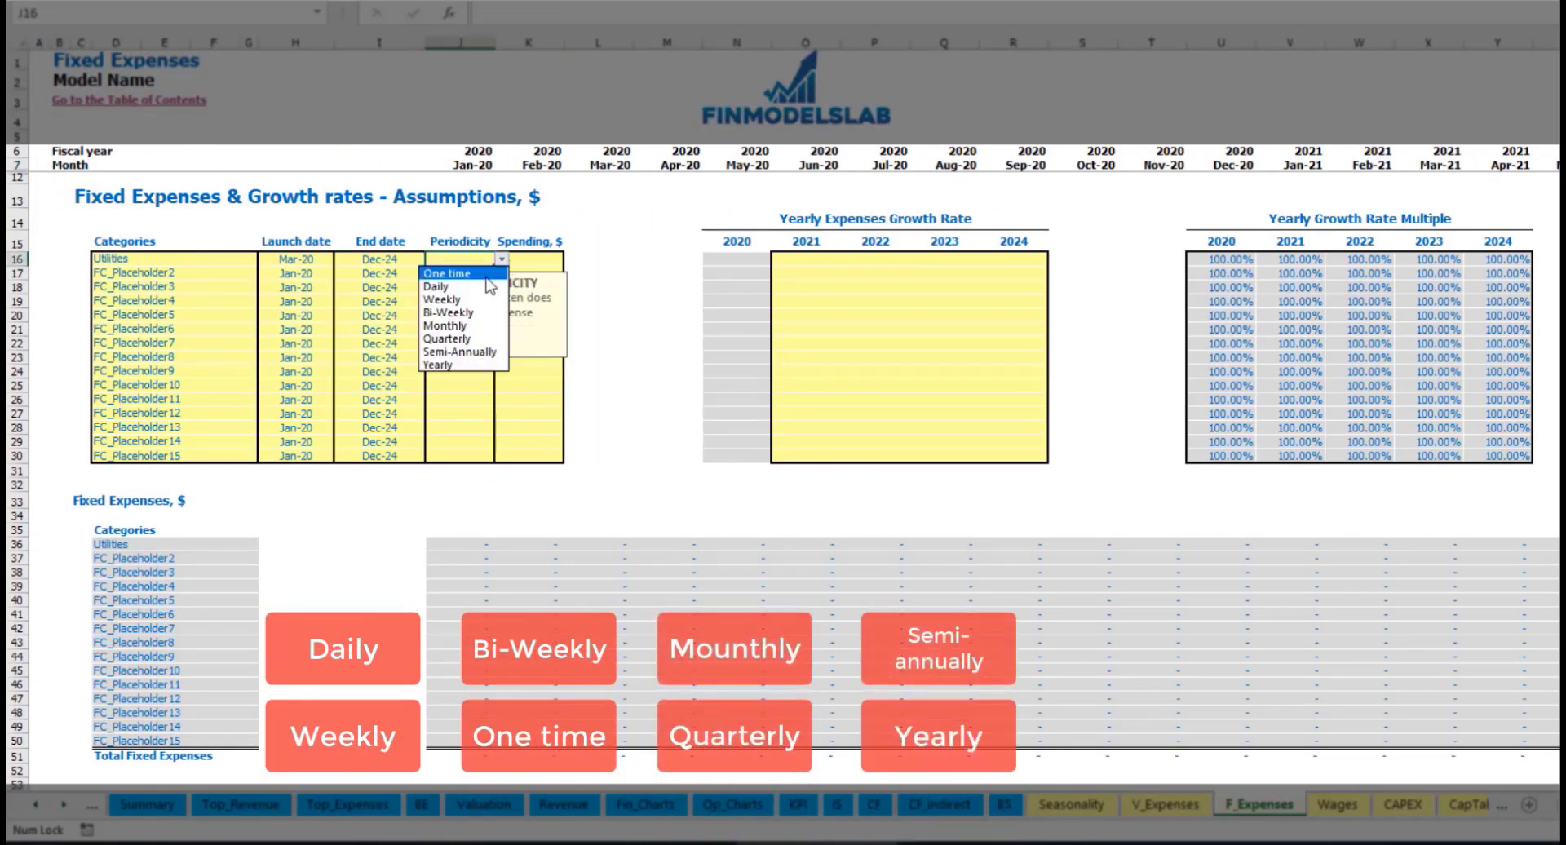
pyautogui.click(477, 286)
pyautogui.press('Tab')
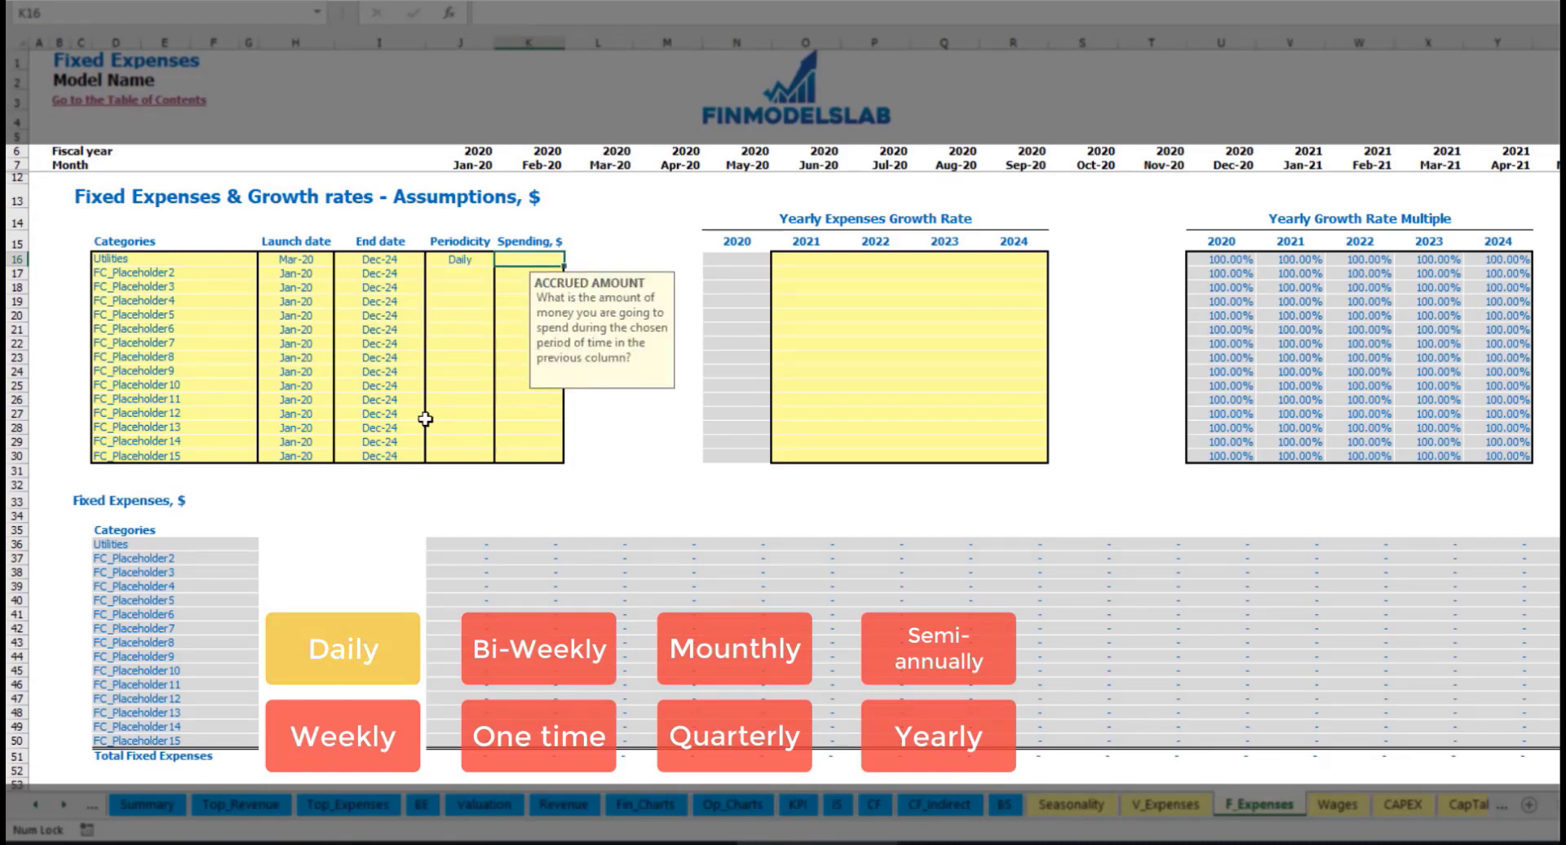
pyautogui.write('50')
pyautogui.press('Return')
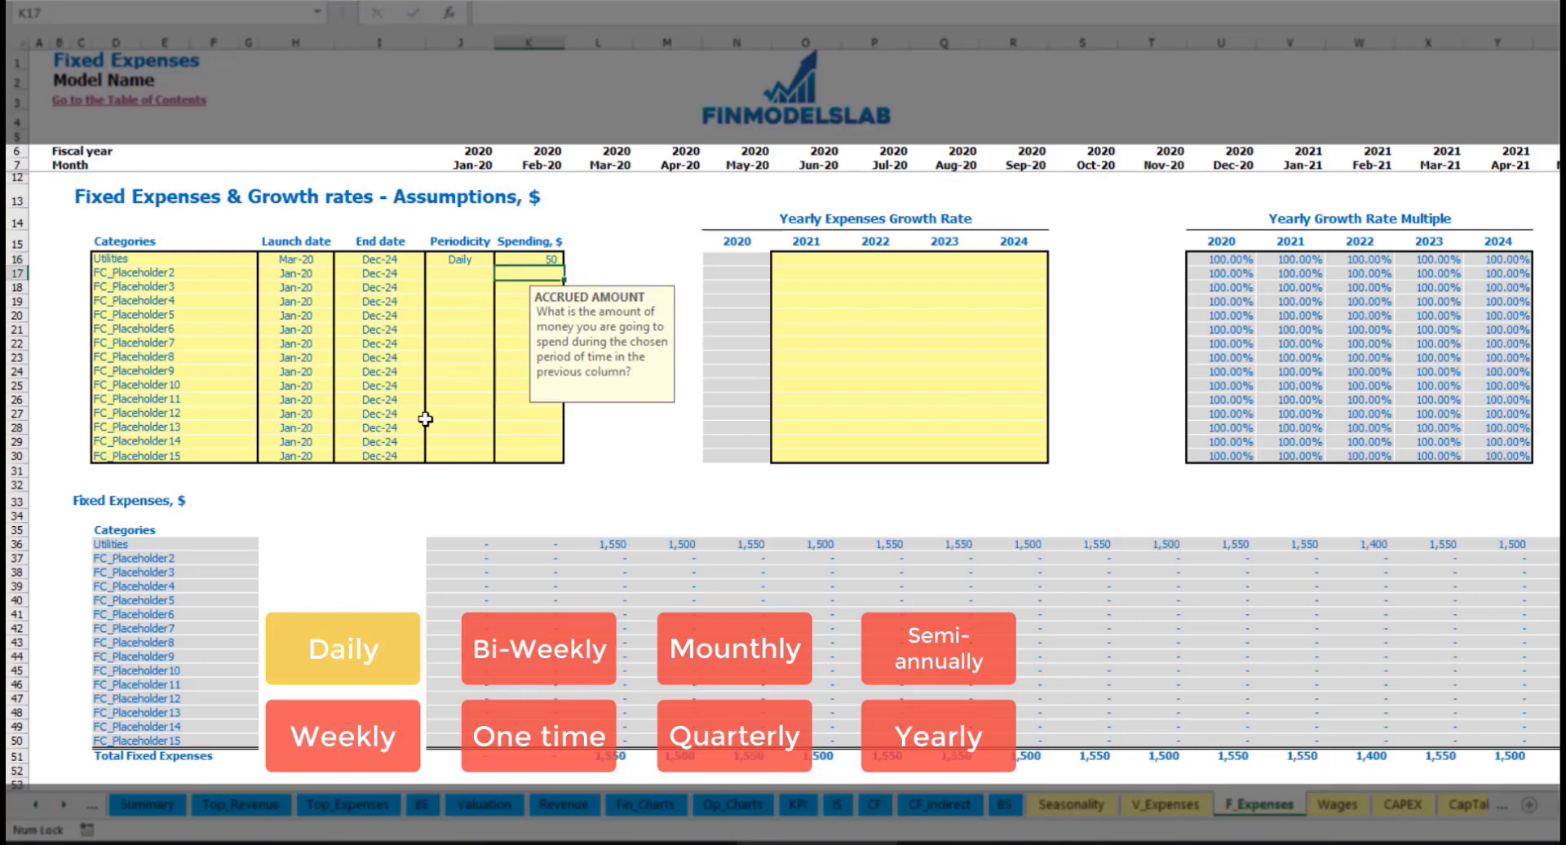
pyautogui.click(617, 545)
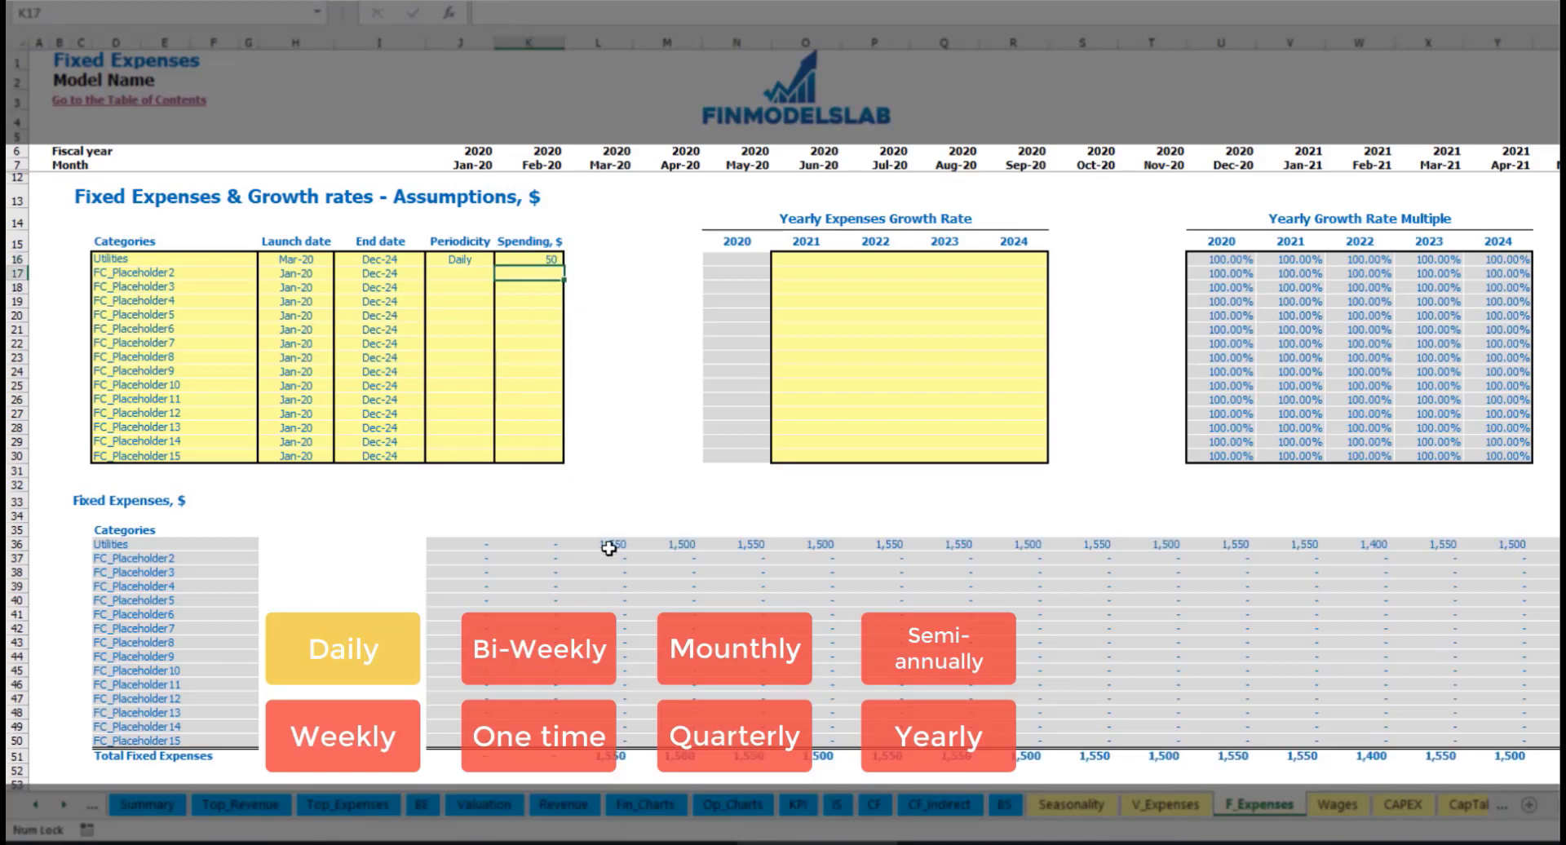
pyautogui.click(678, 545)
pyautogui.click(759, 544)
pyautogui.click(628, 532)
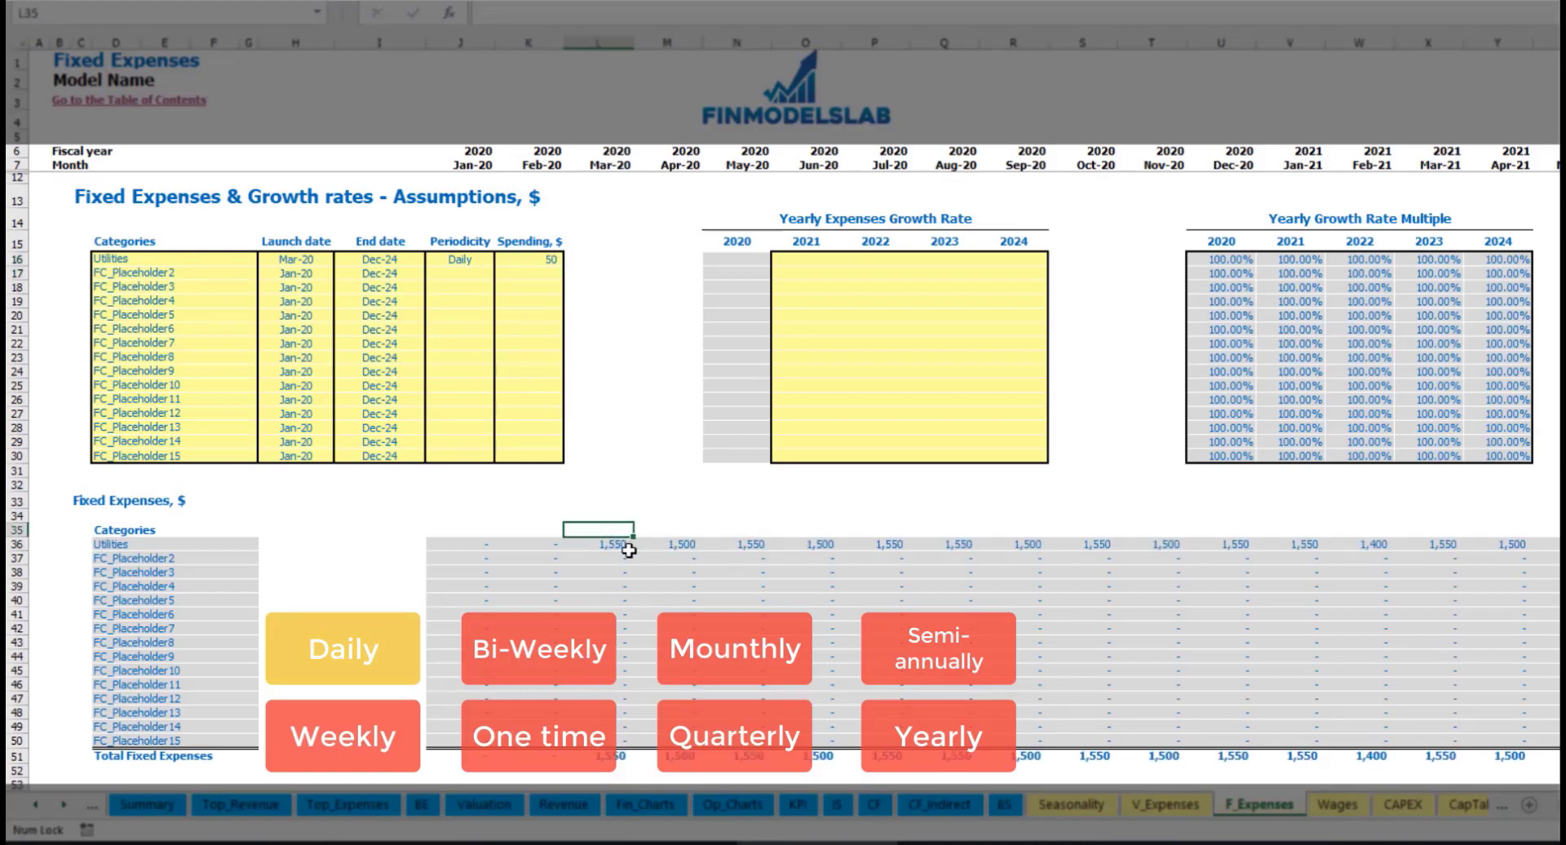
pyautogui.click(659, 546)
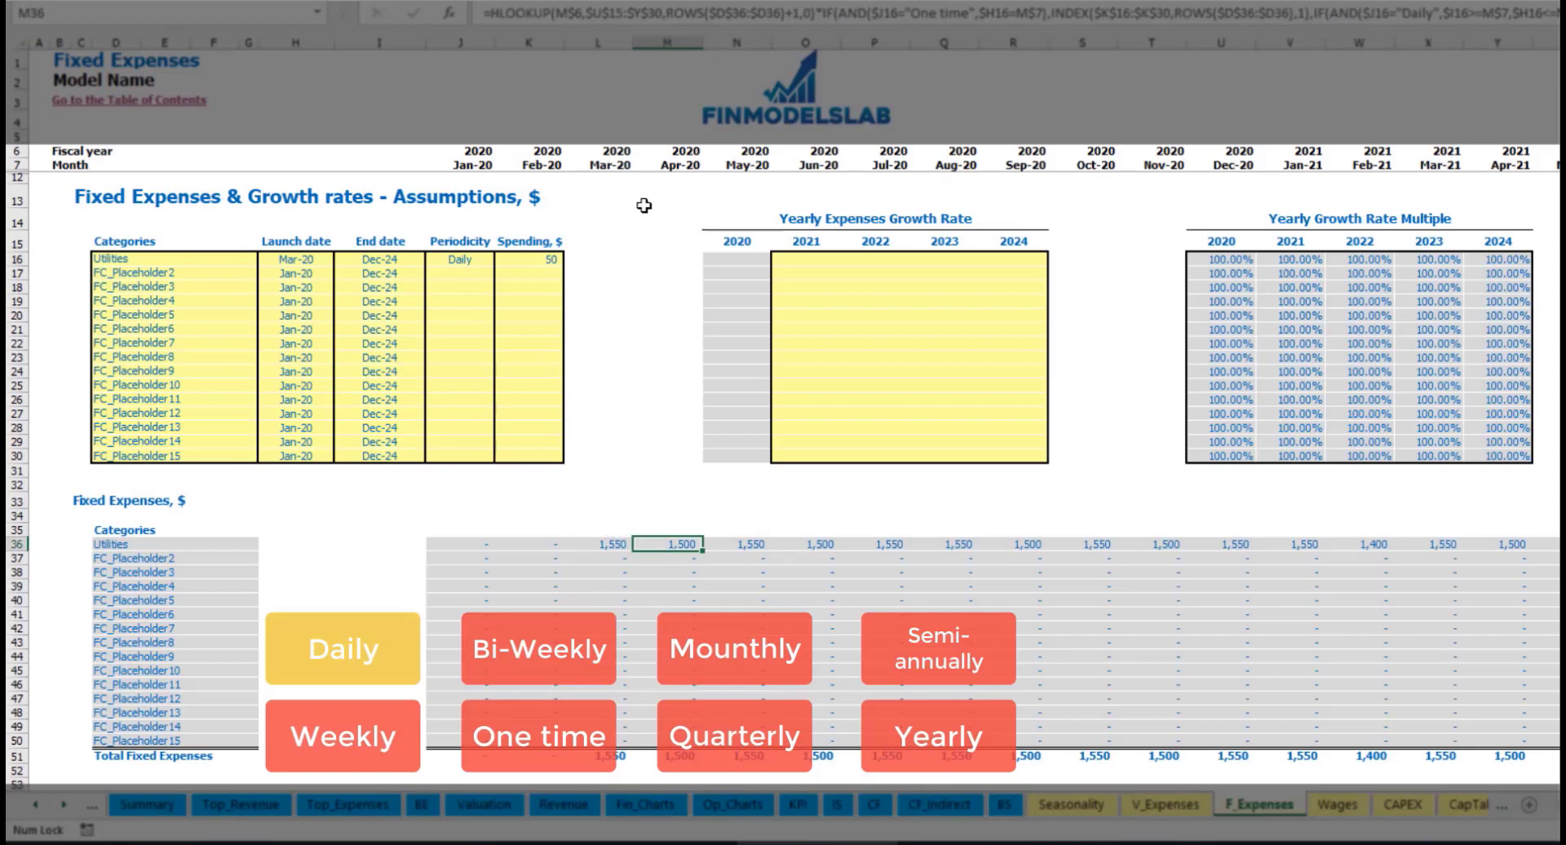
pyautogui.click(603, 160)
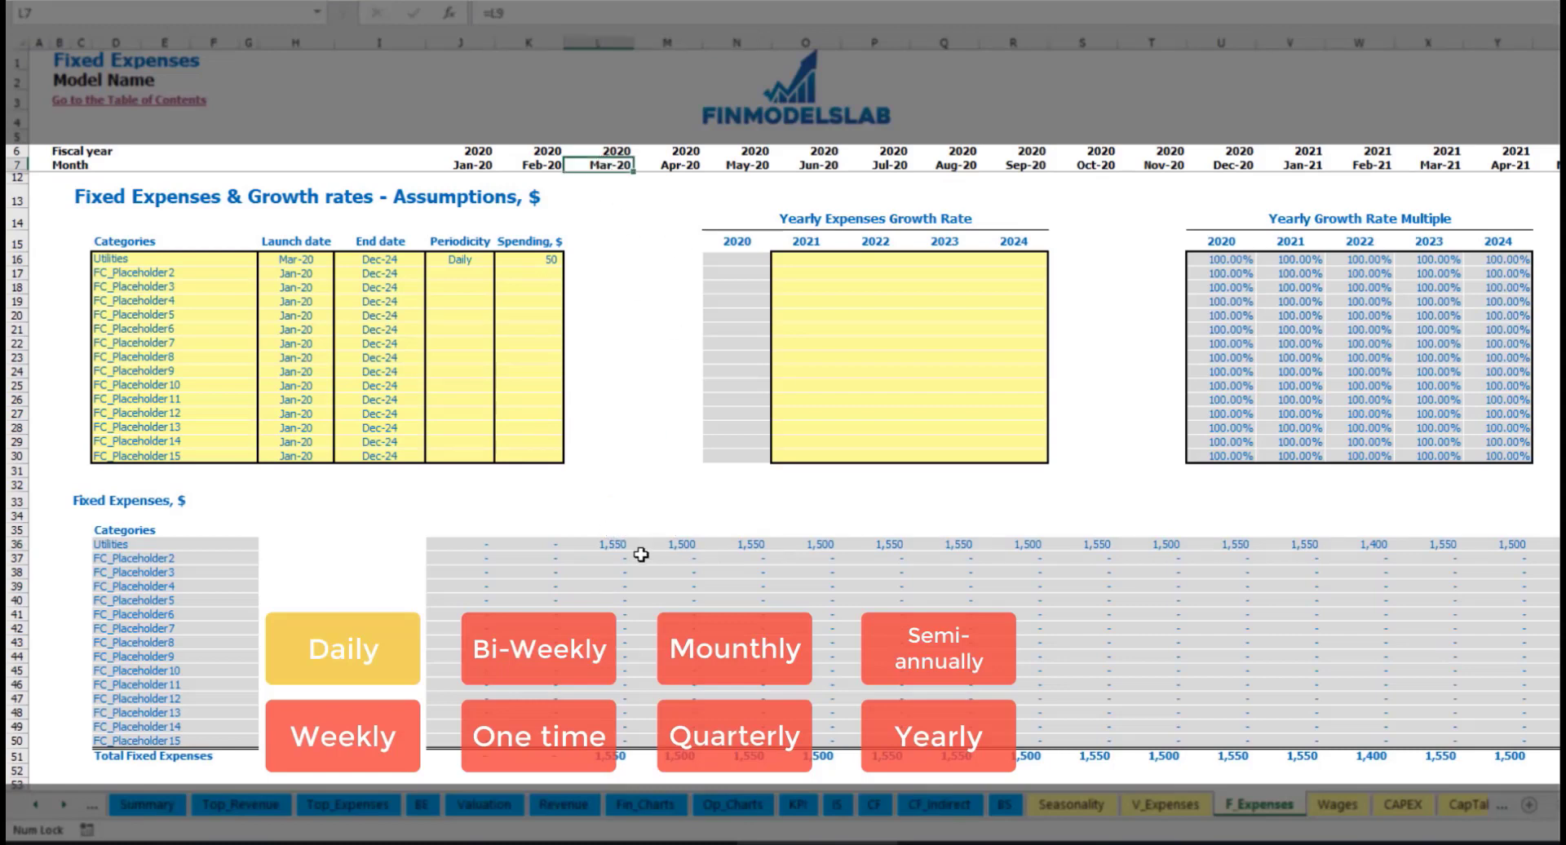
pyautogui.click(617, 545)
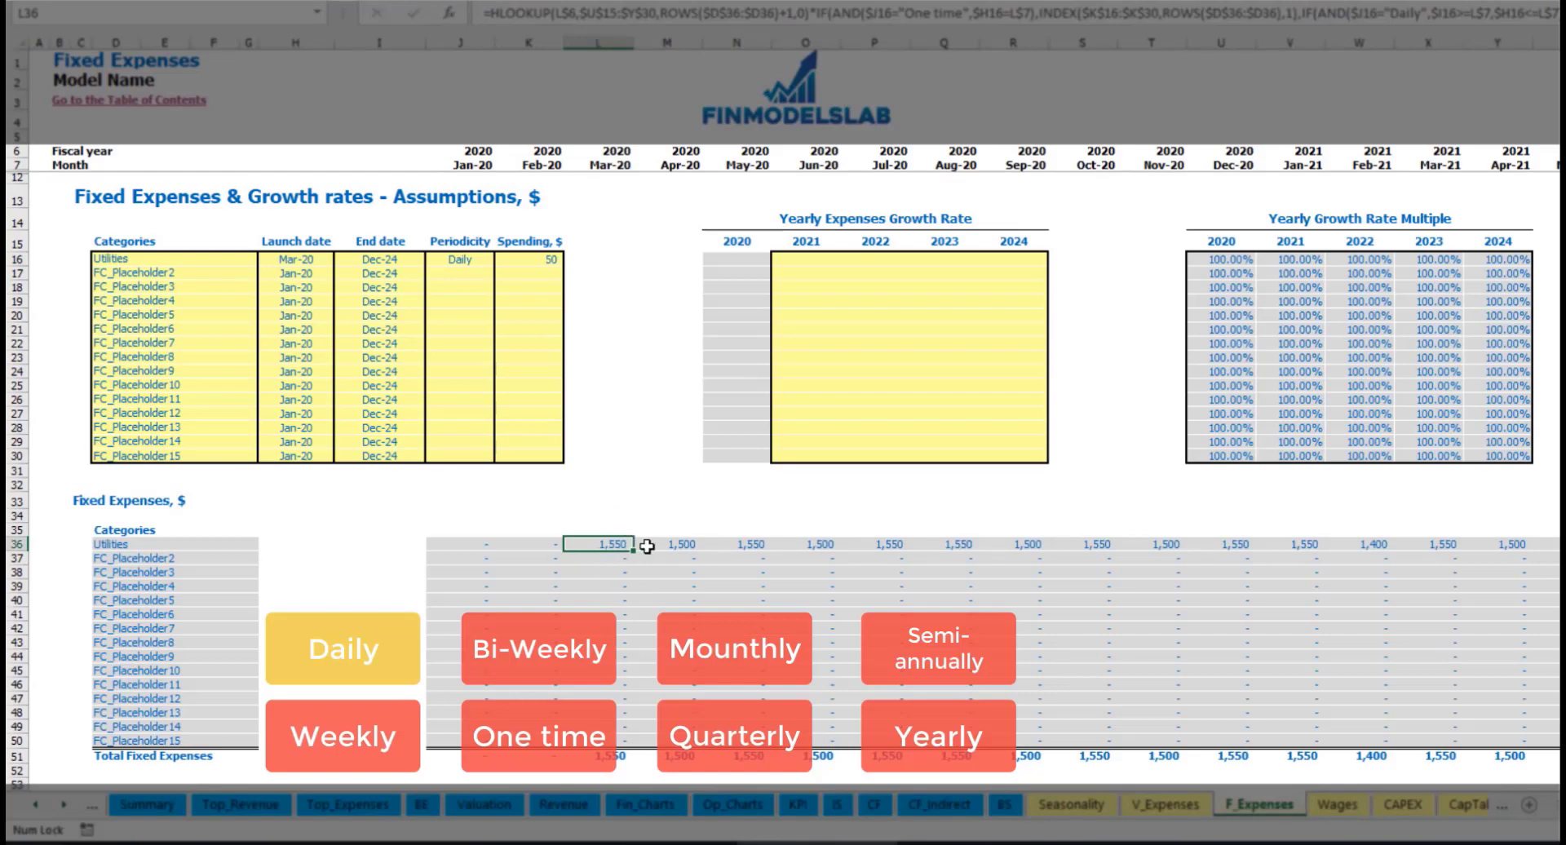
pyautogui.click(683, 544)
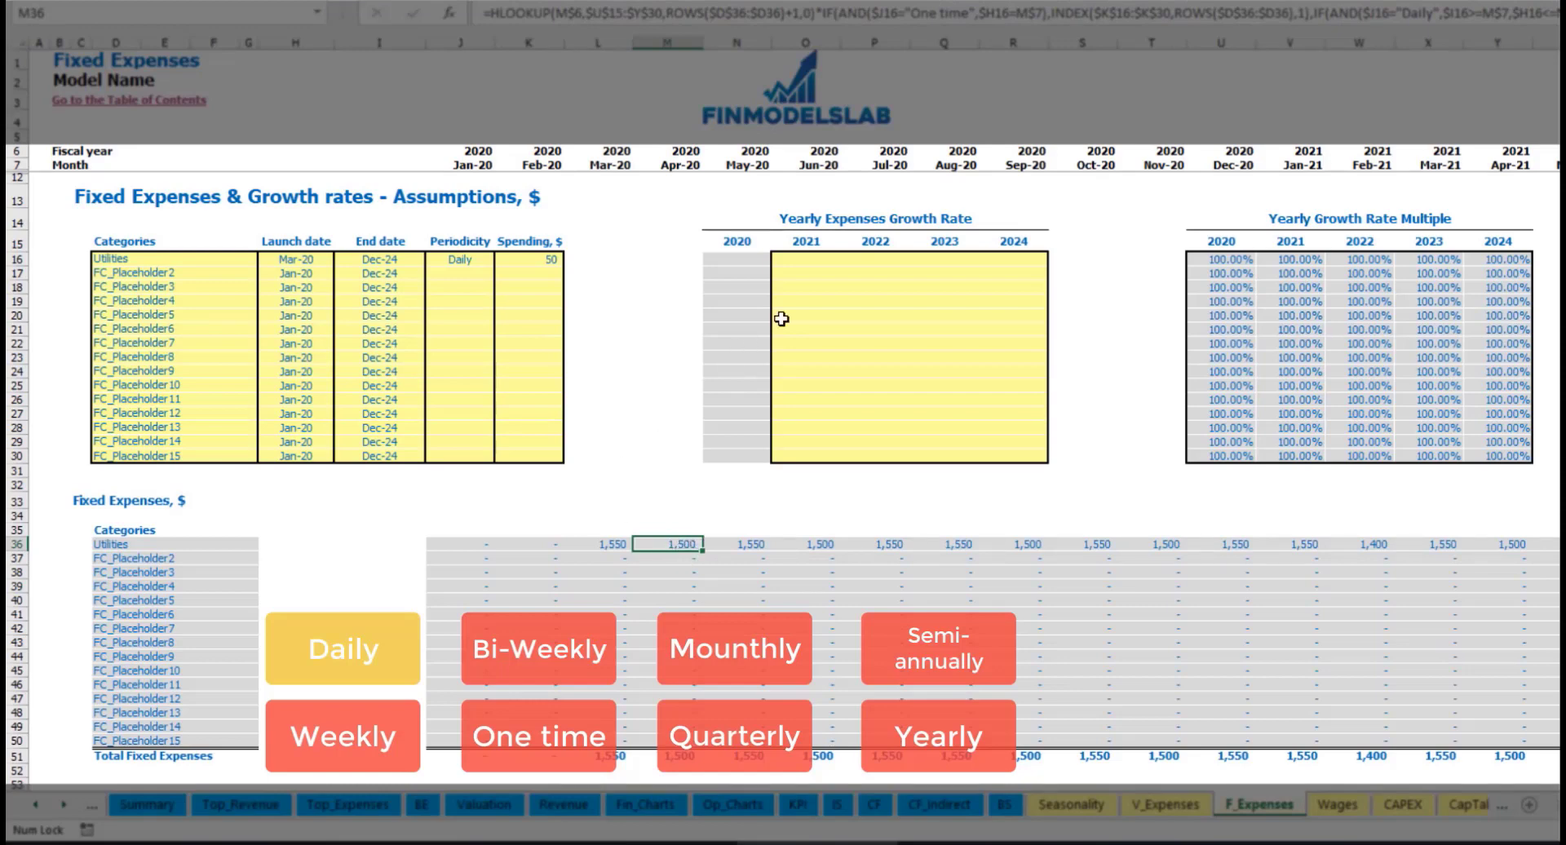
# Step: Enter 5% Utilities growth for 2021 and copy it across 2022–2024
pyautogui.click(817, 263)
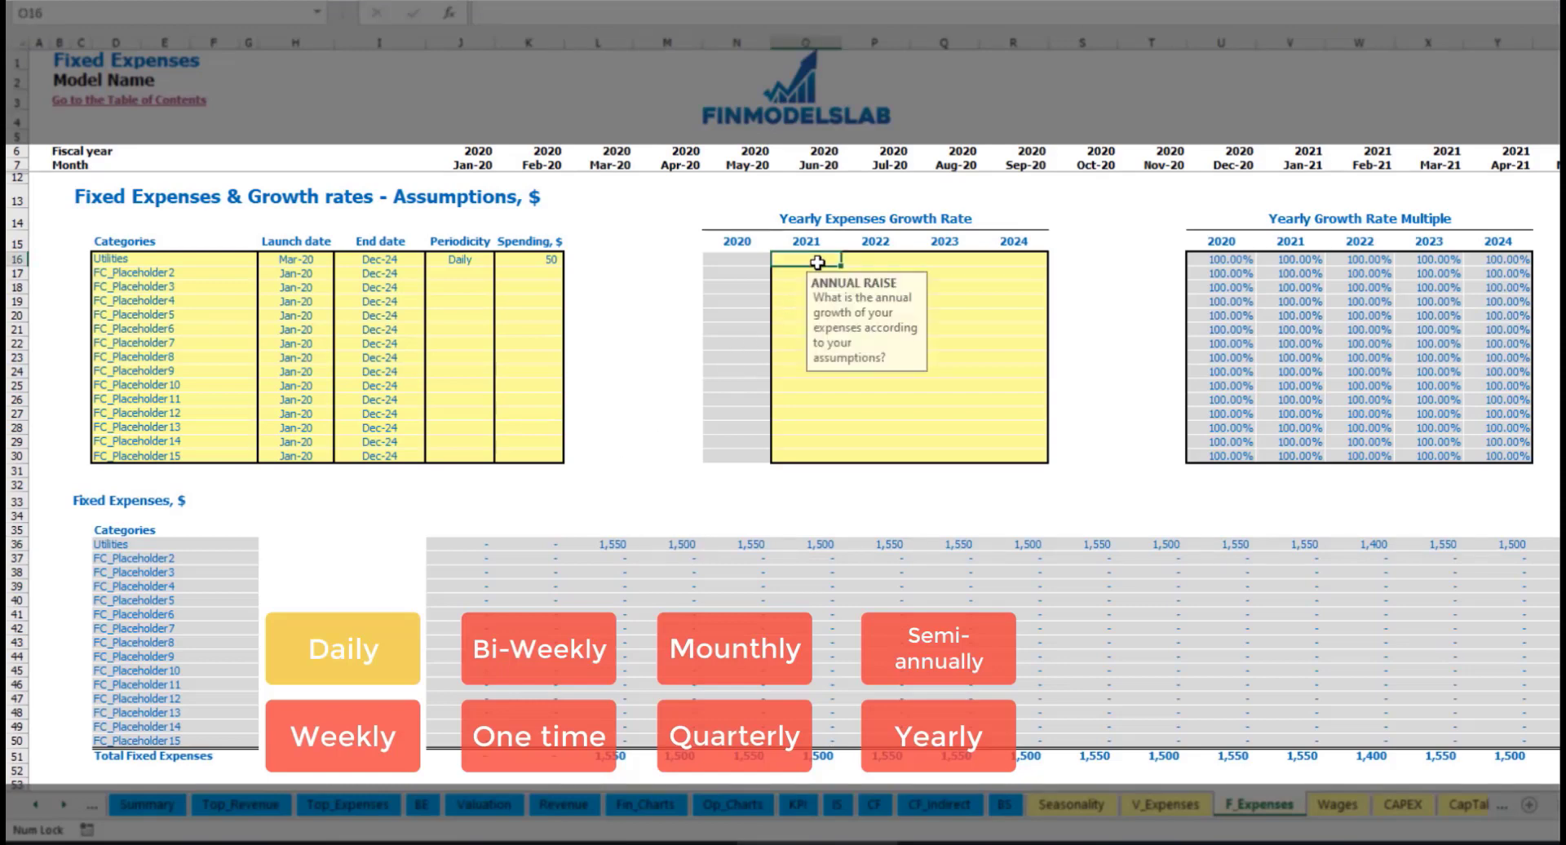
pyautogui.write('5%')
pyautogui.press('Return')
pyautogui.click(816, 263)
pyautogui.hotkey('ctrl', 'c')
pyautogui.press('Right')
pyautogui.hotkey('shift', 'Right')
pyautogui.hotkey('shift', 'Right')
pyautogui.hotkey('shift', 'Right')
pyautogui.hotkey('ctrl', 'v')
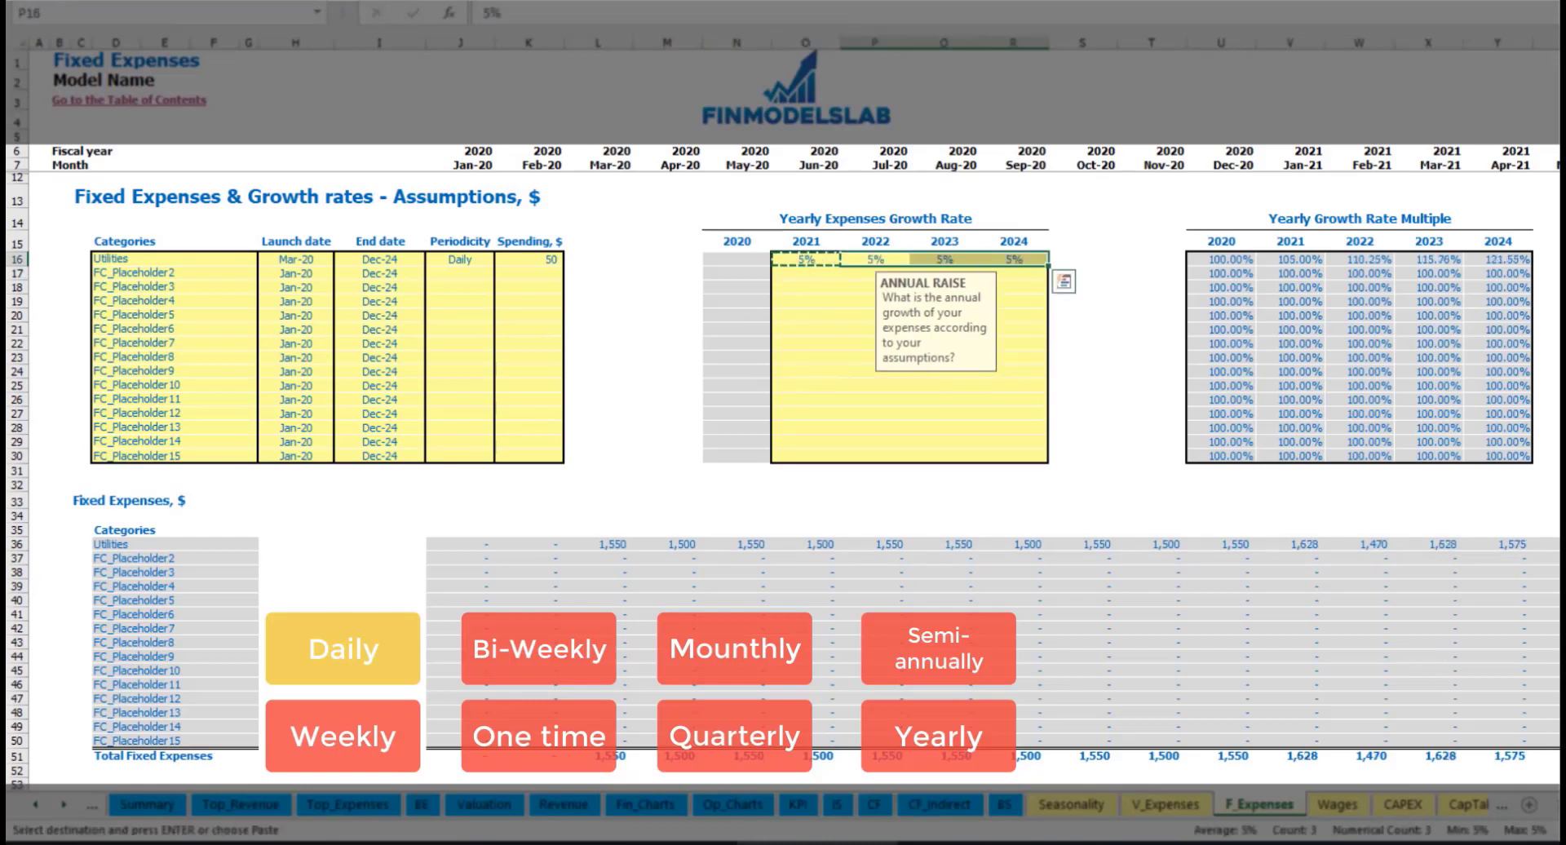
pyautogui.moveTo(816, 260); pyautogui.dragTo(1002, 259)
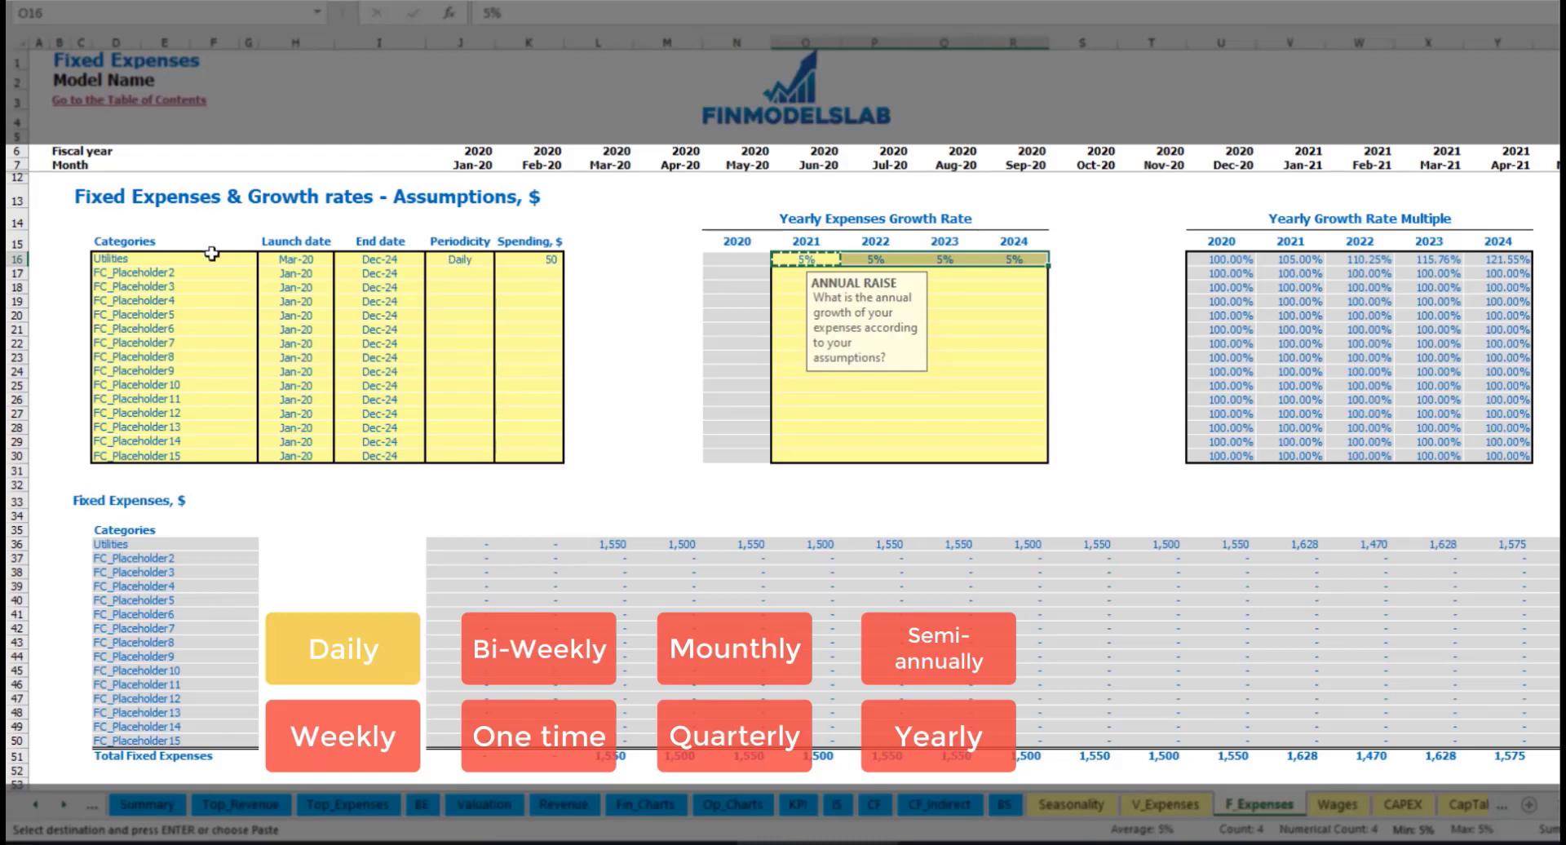
# Step: Add an Advertising fixed expense running from Mar-20 to Aug-24
pyautogui.click(188, 270)
pyautogui.write('Advertising')
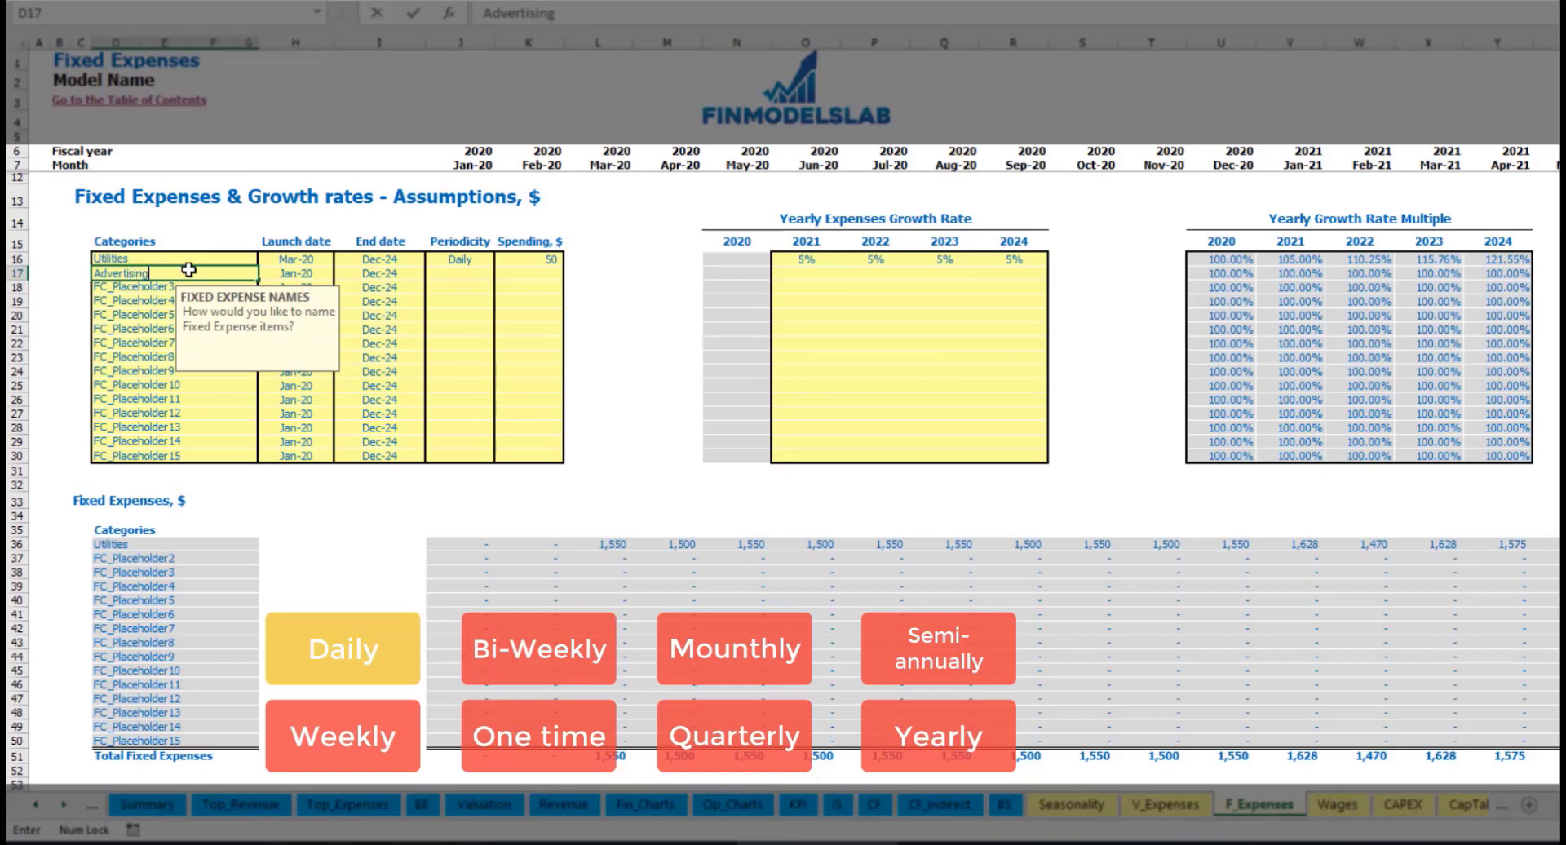
pyautogui.click(298, 276)
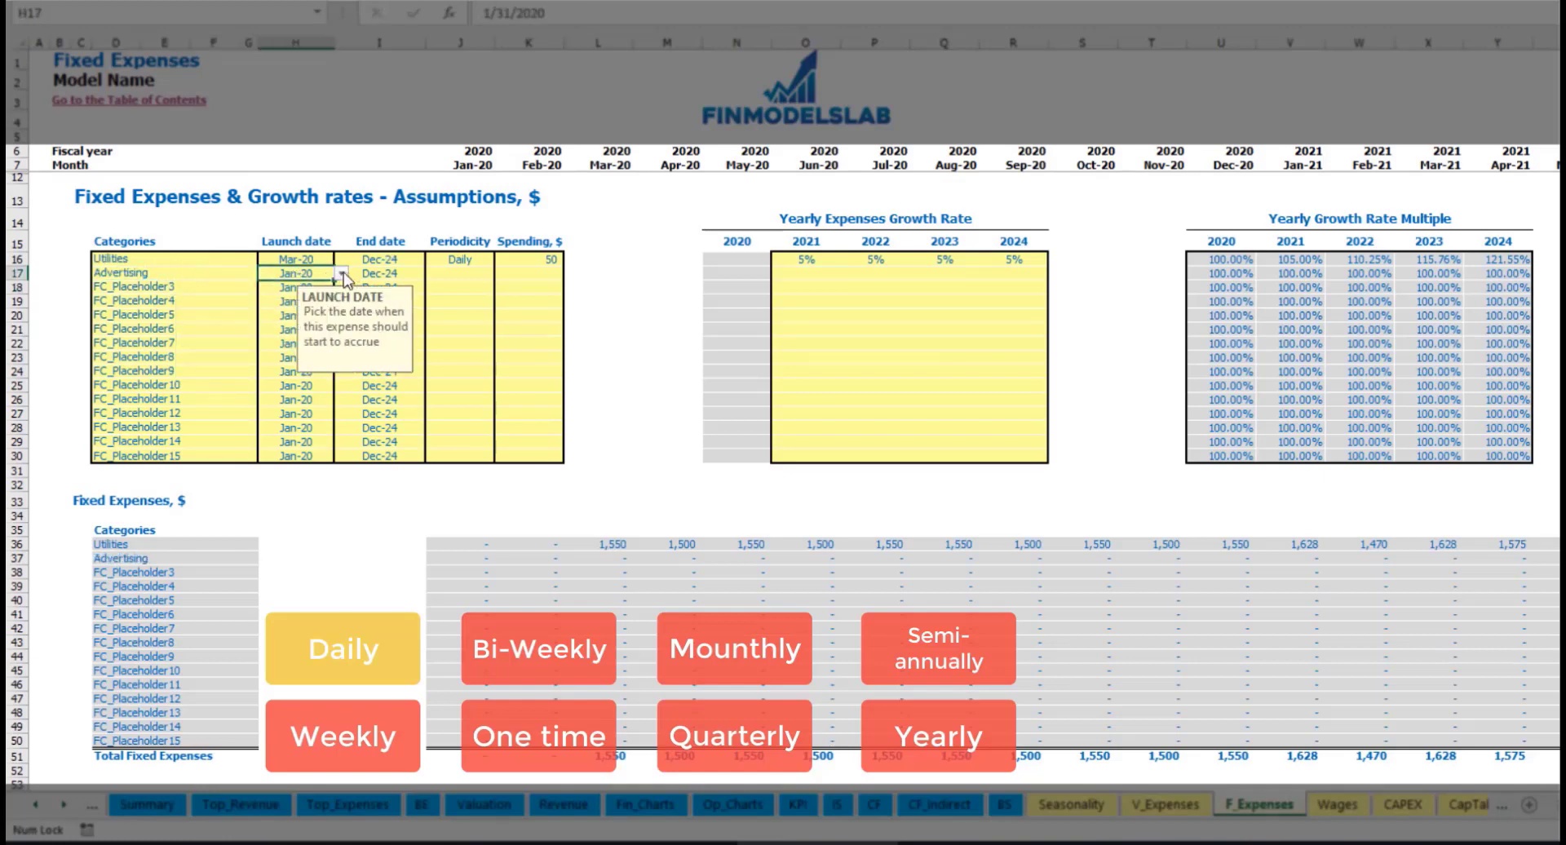
pyautogui.click(342, 275)
pyautogui.click(306, 316)
pyautogui.click(391, 274)
pyautogui.click(432, 274)
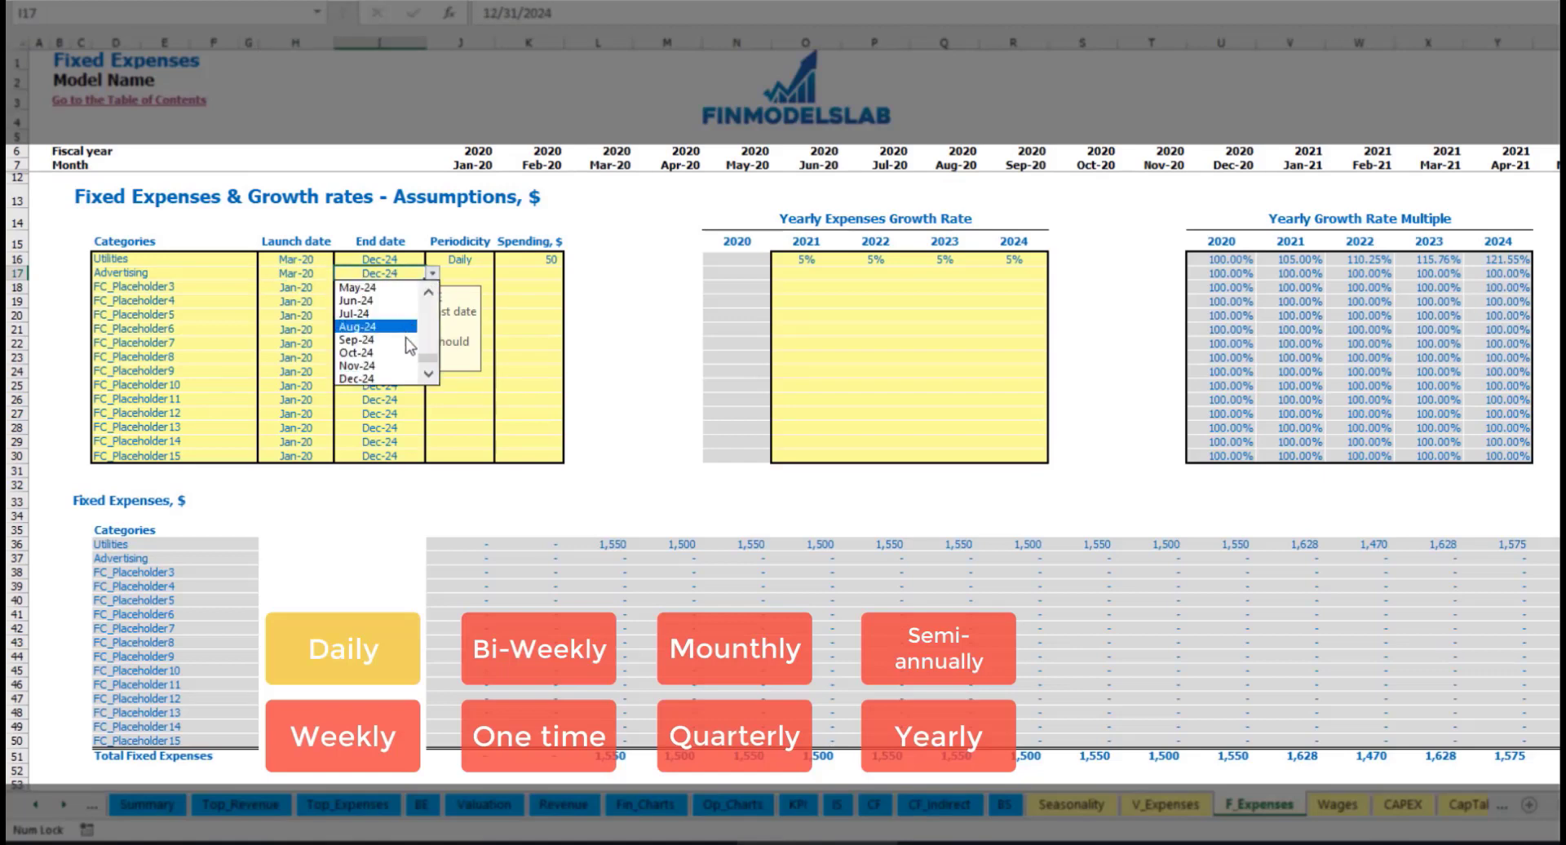
pyautogui.click(384, 328)
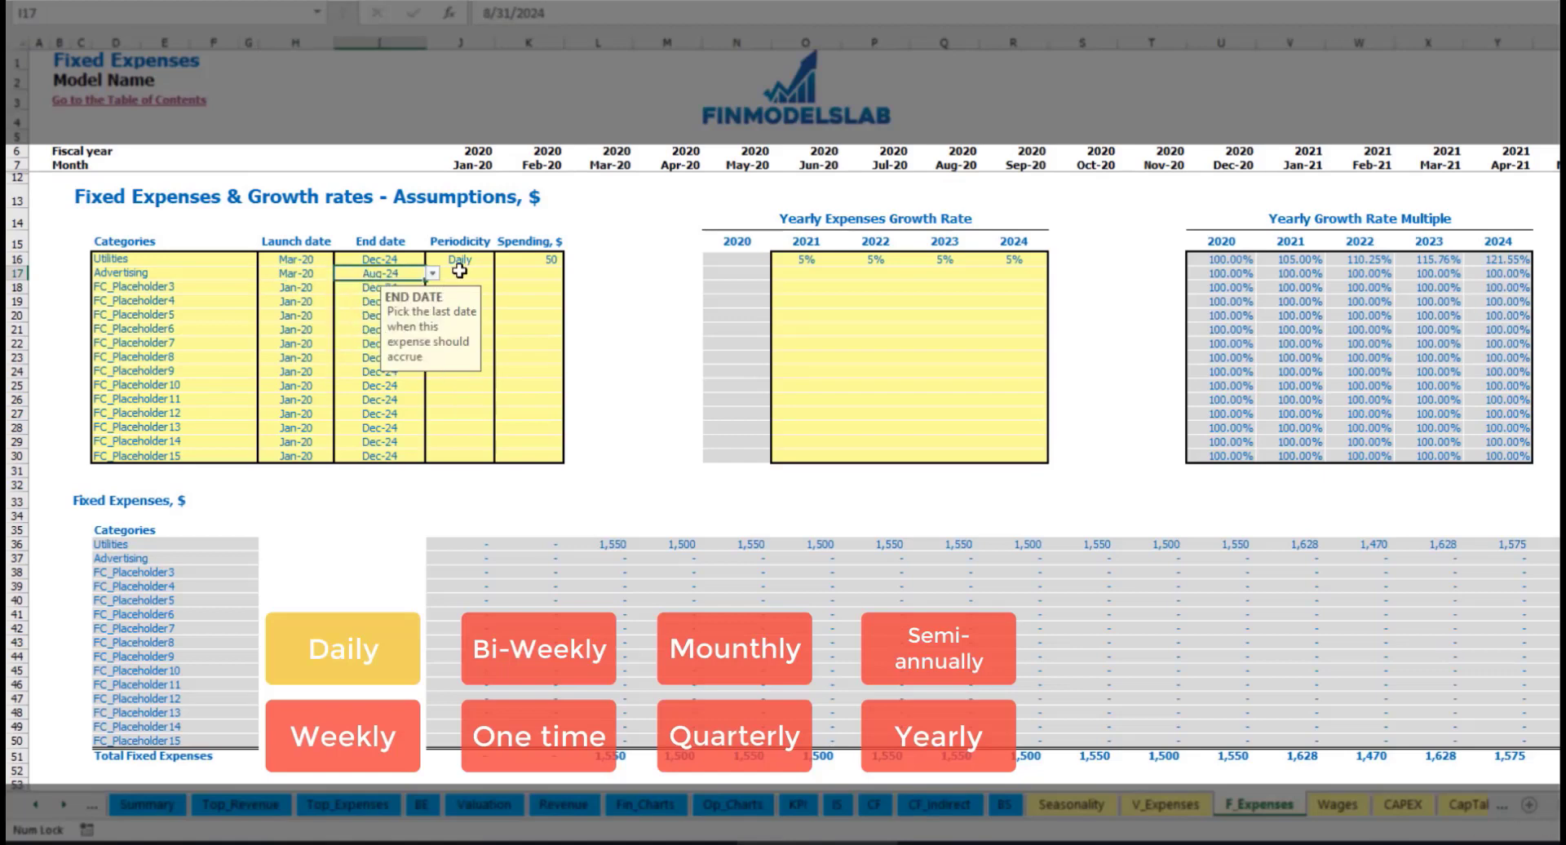
# Step: Make Advertising weekly at 100 and check its 400 monthly expense through the final month
pyautogui.click(459, 271)
pyautogui.click(501, 273)
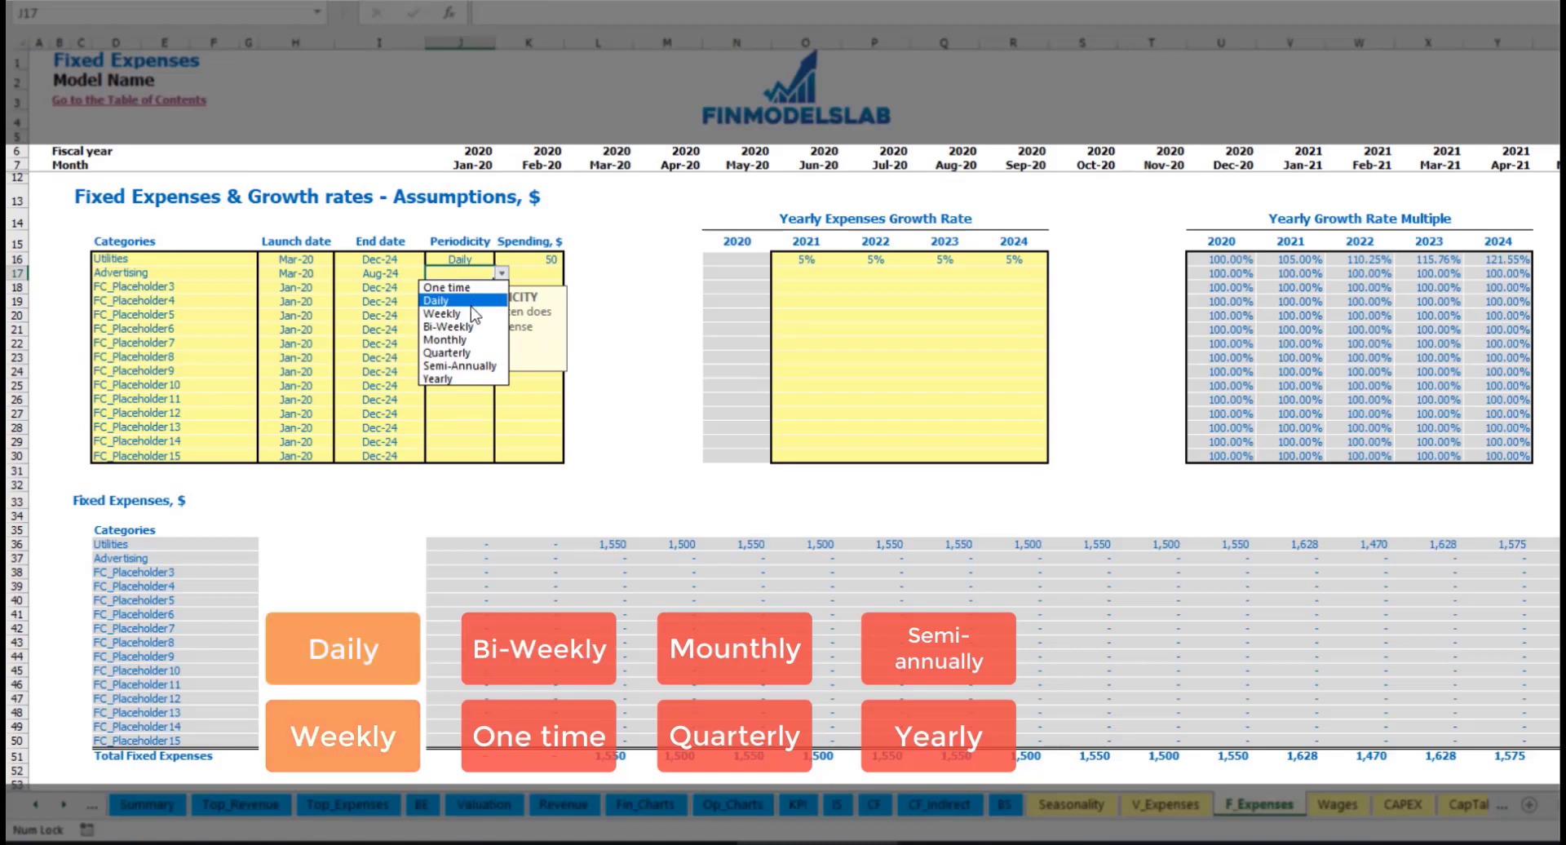
pyautogui.click(457, 313)
pyautogui.click(524, 277)
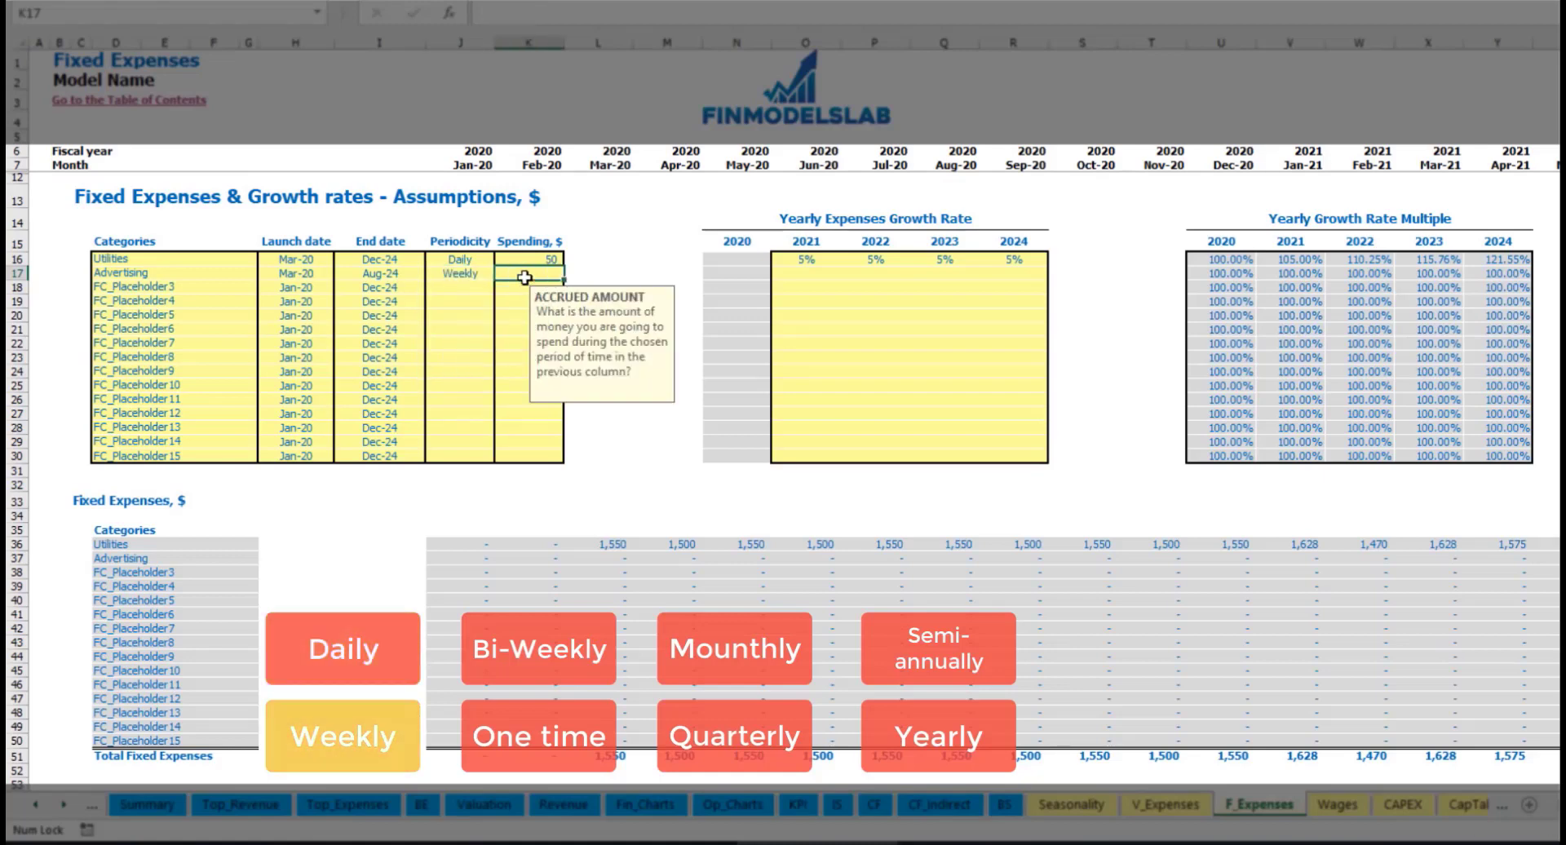
pyautogui.write('100')
pyautogui.press('Return')
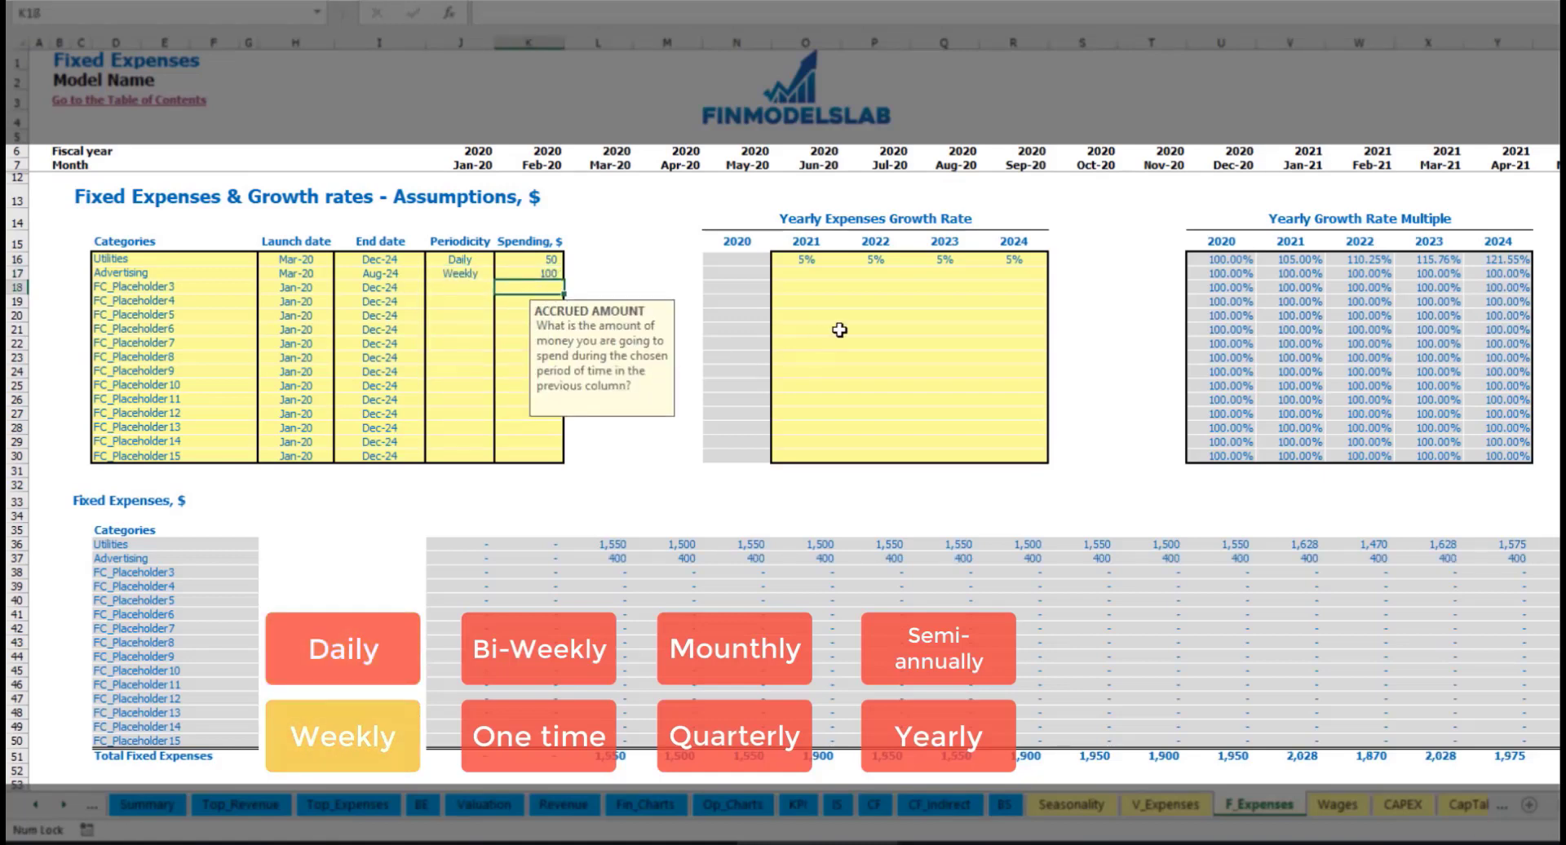
pyautogui.click(617, 558)
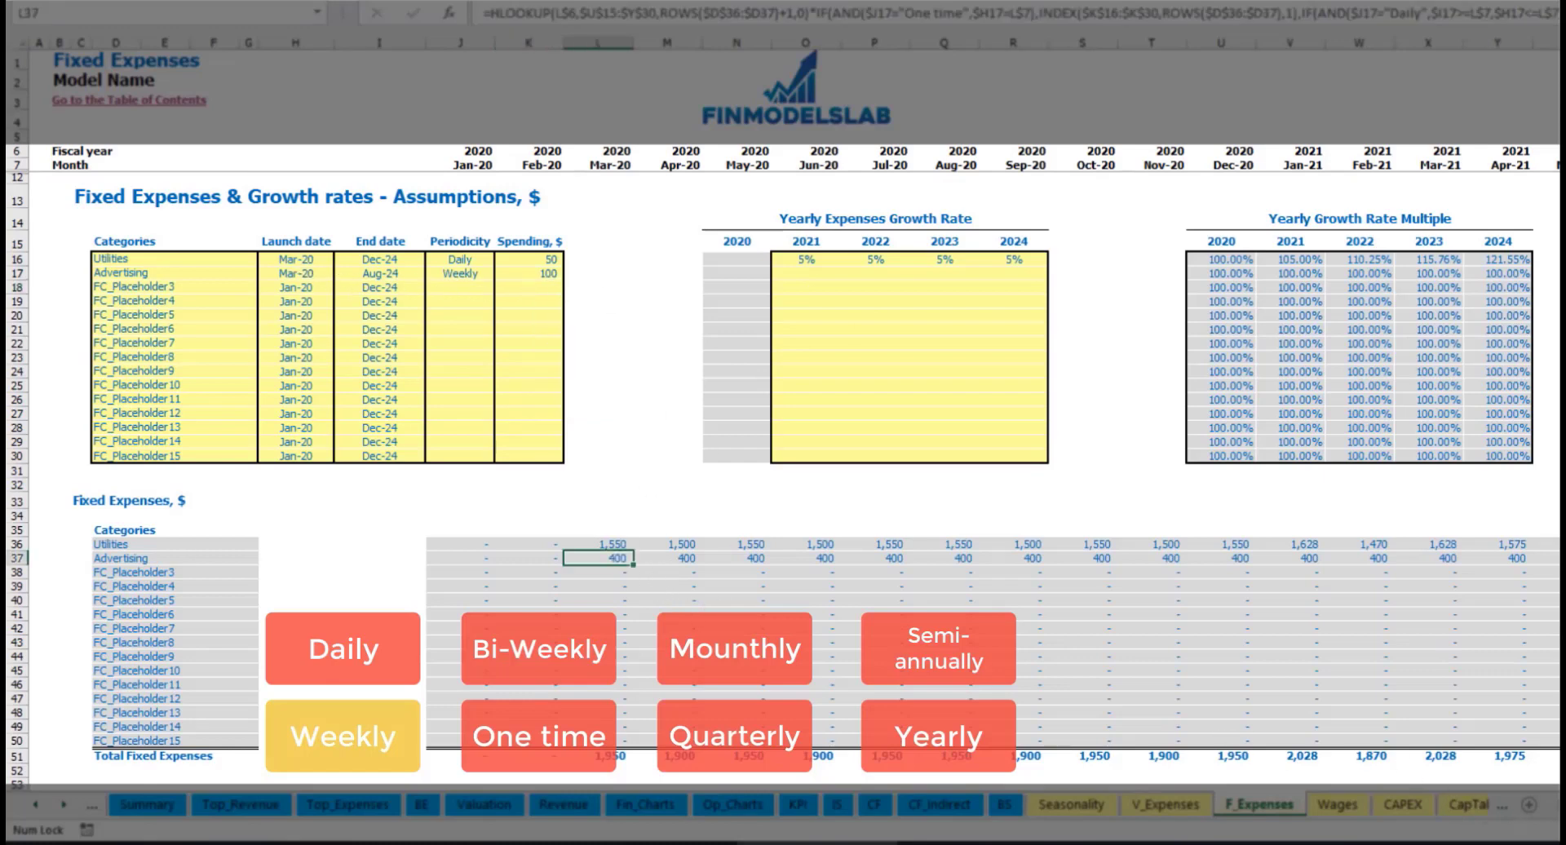
pyautogui.hscroll(14, 783, 408)
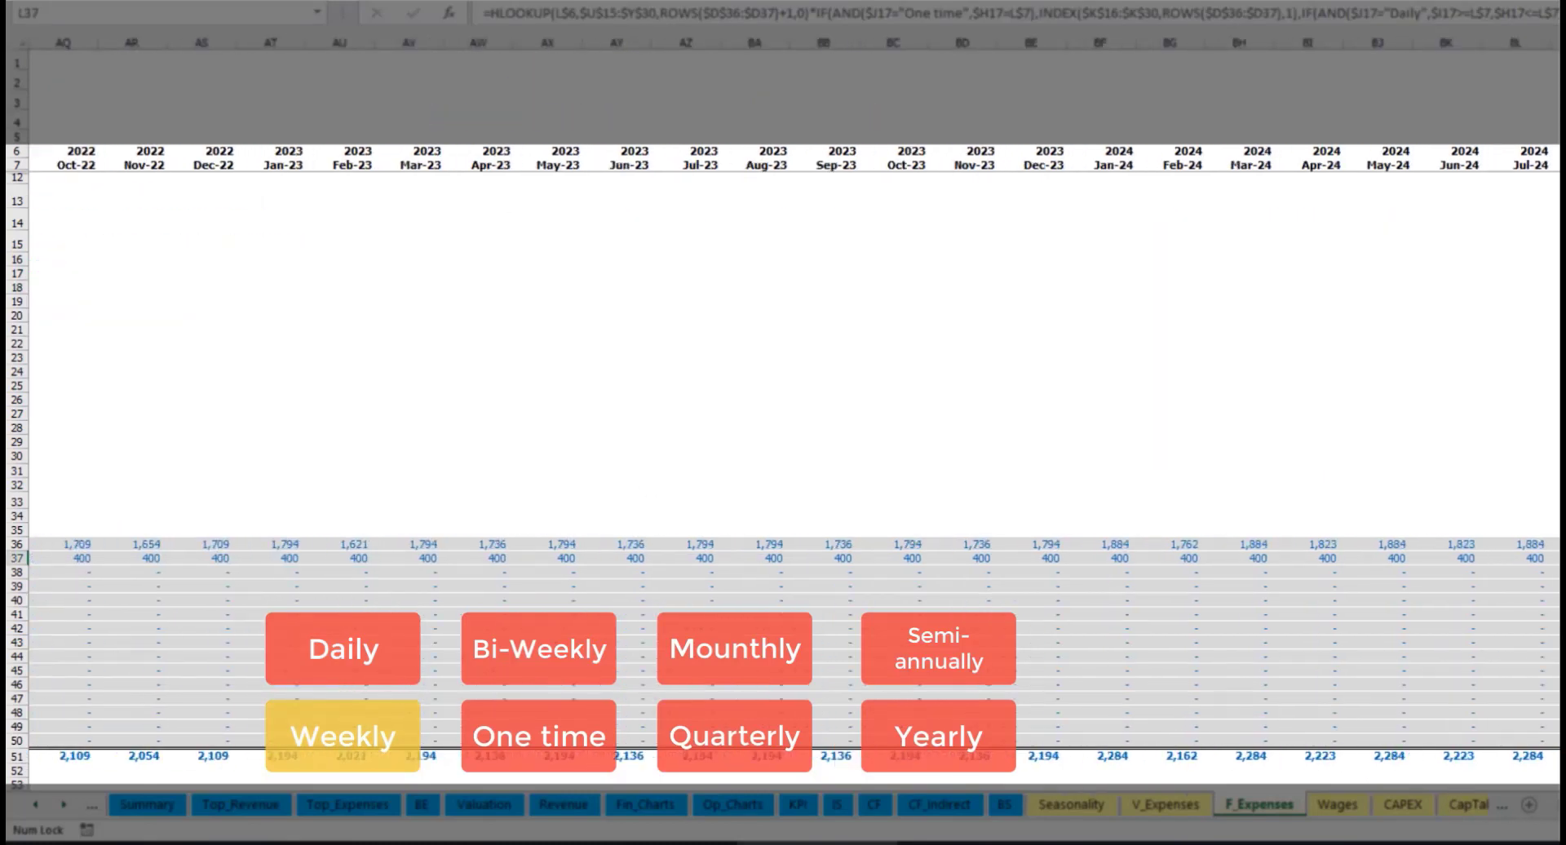
pyautogui.click(1555, 43)
pyautogui.click(1554, 558)
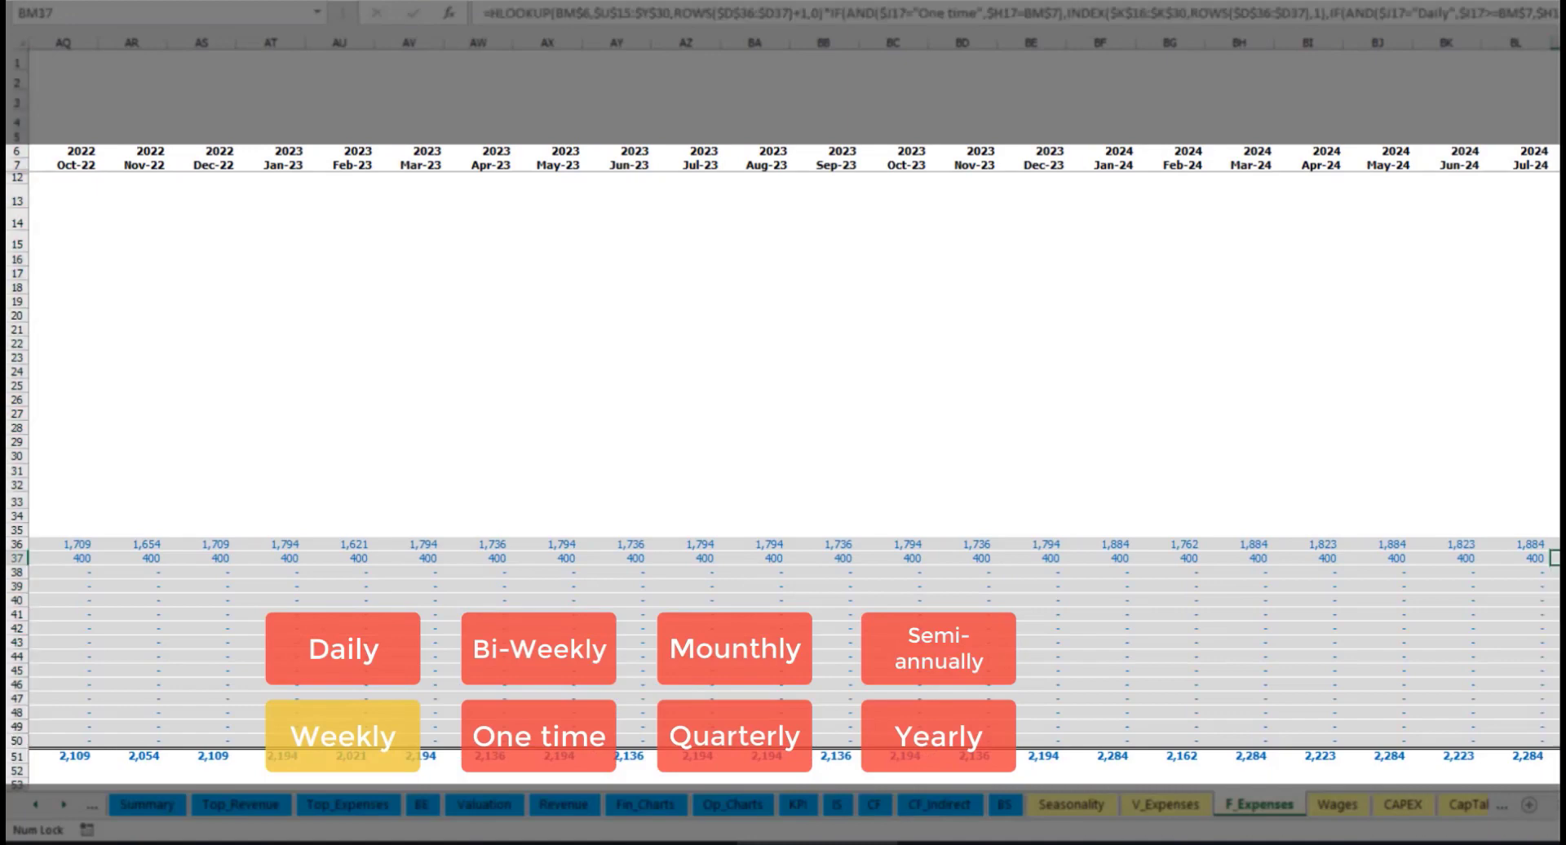
pyautogui.hscroll(-14, 782, 408)
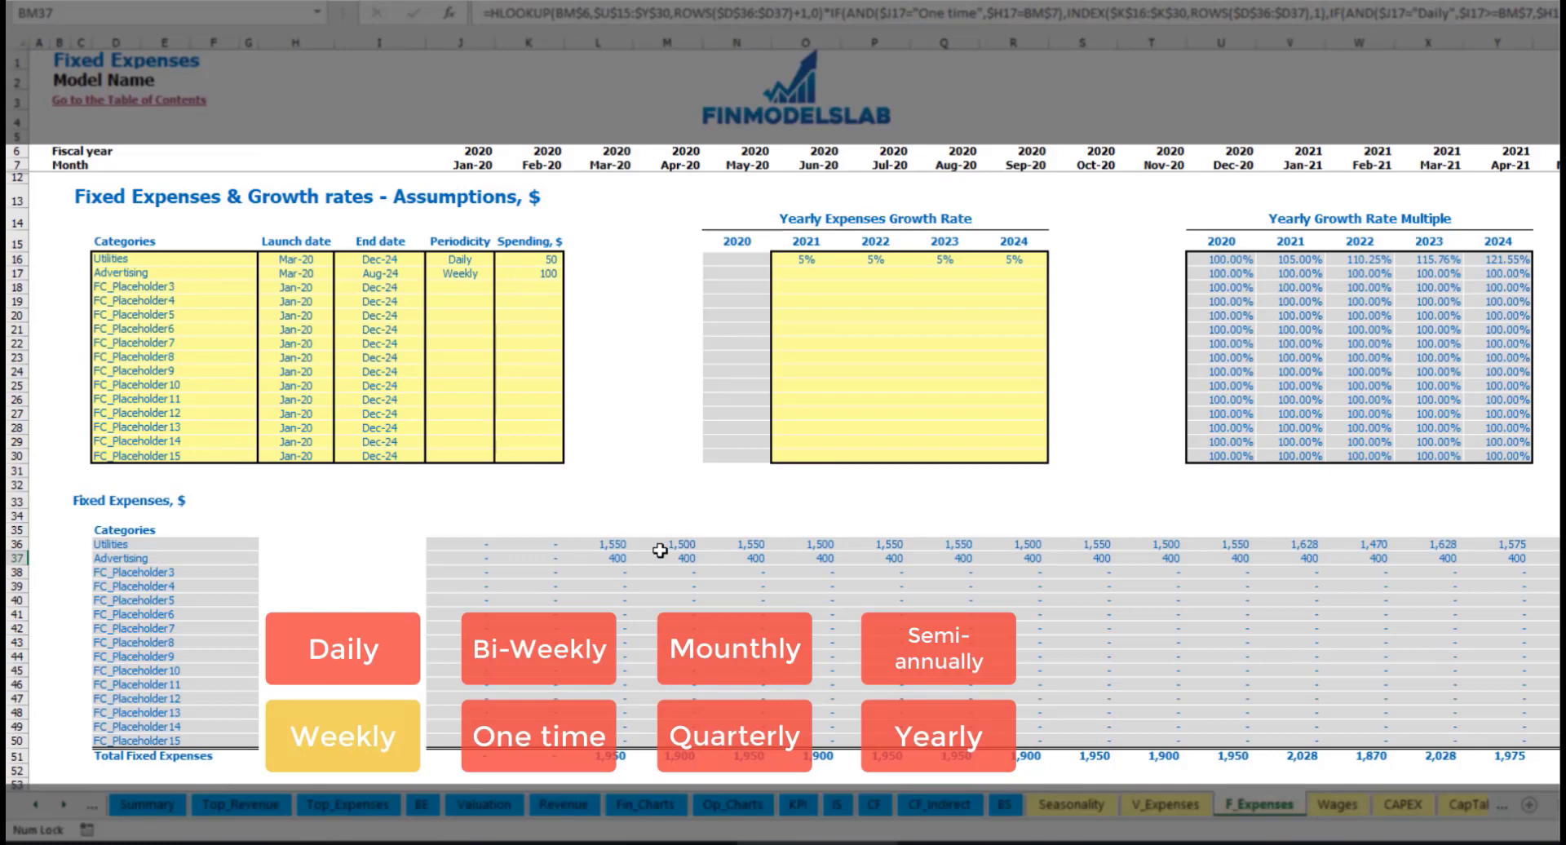
# Step: Switch Advertising to Bi-Weekly accrual with 500 spending
pyautogui.click(471, 272)
pyautogui.click(501, 273)
pyautogui.click(477, 326)
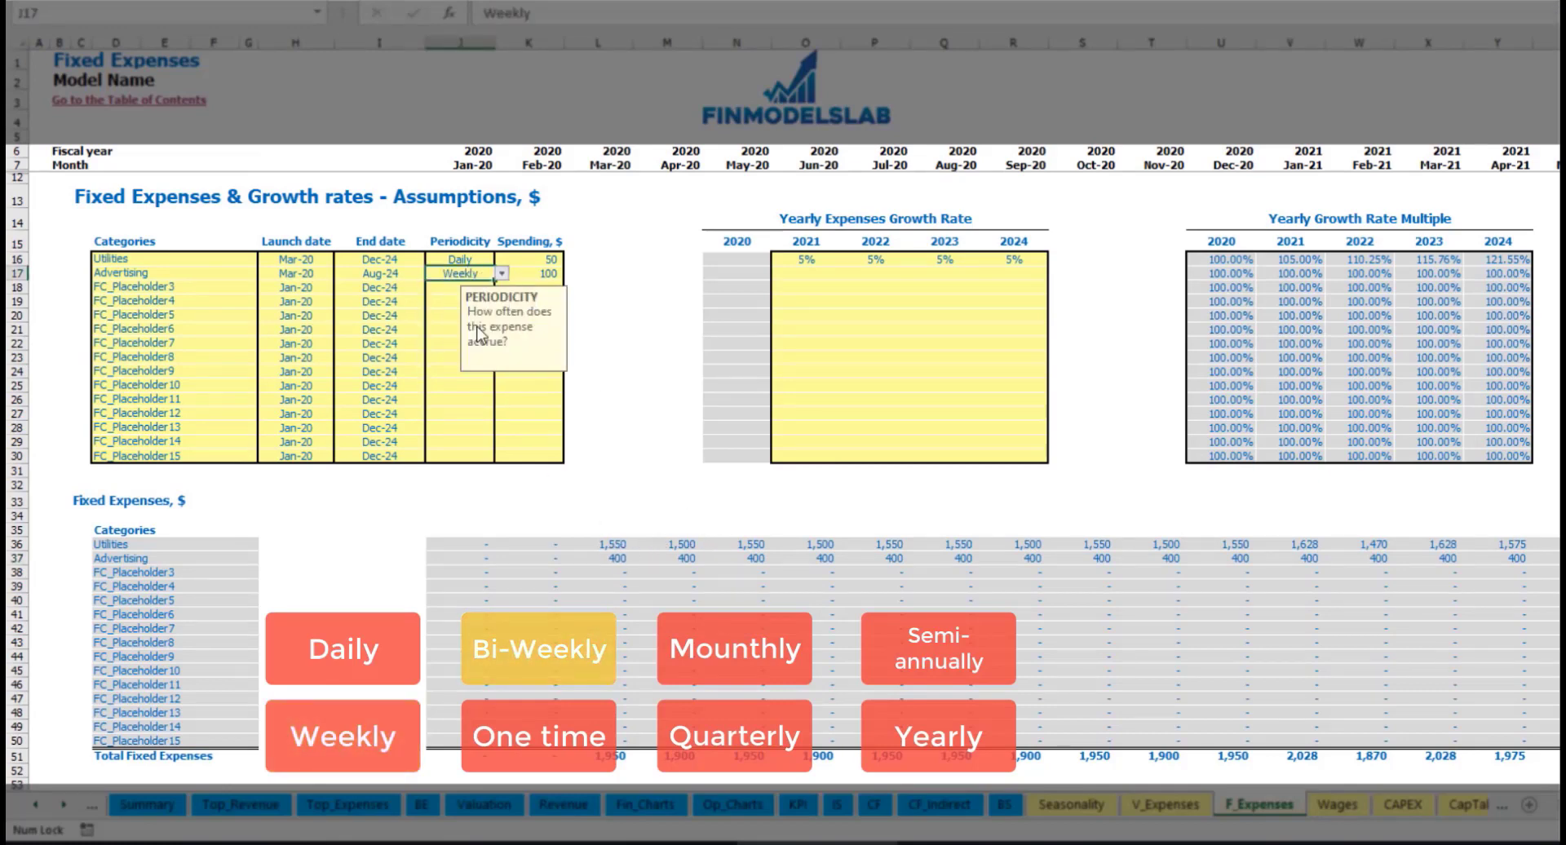
pyautogui.click(526, 275)
pyautogui.write('50')
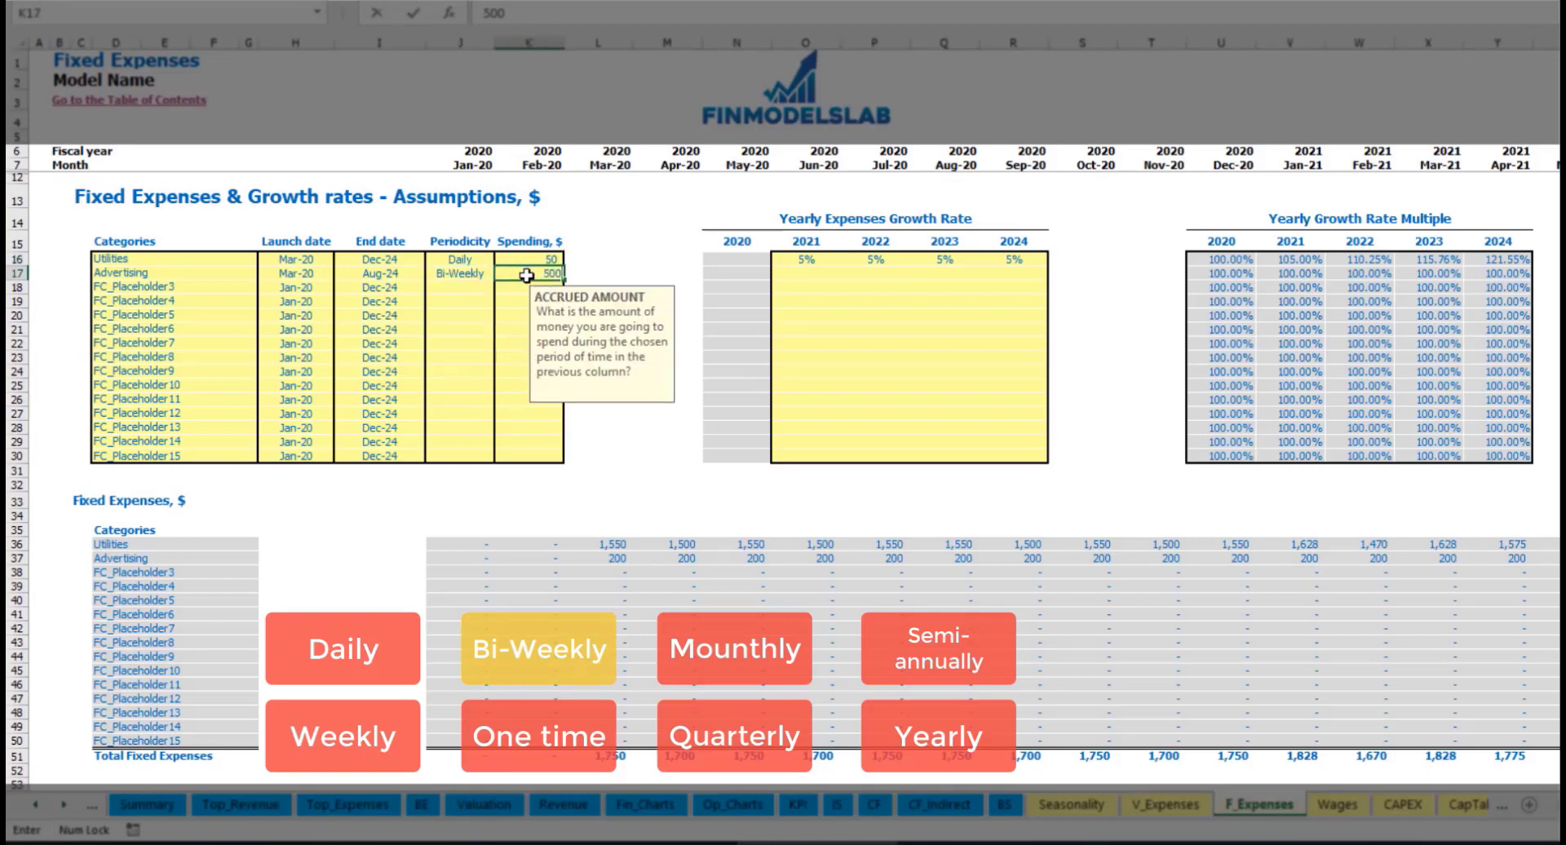
pyautogui.click(307, 259)
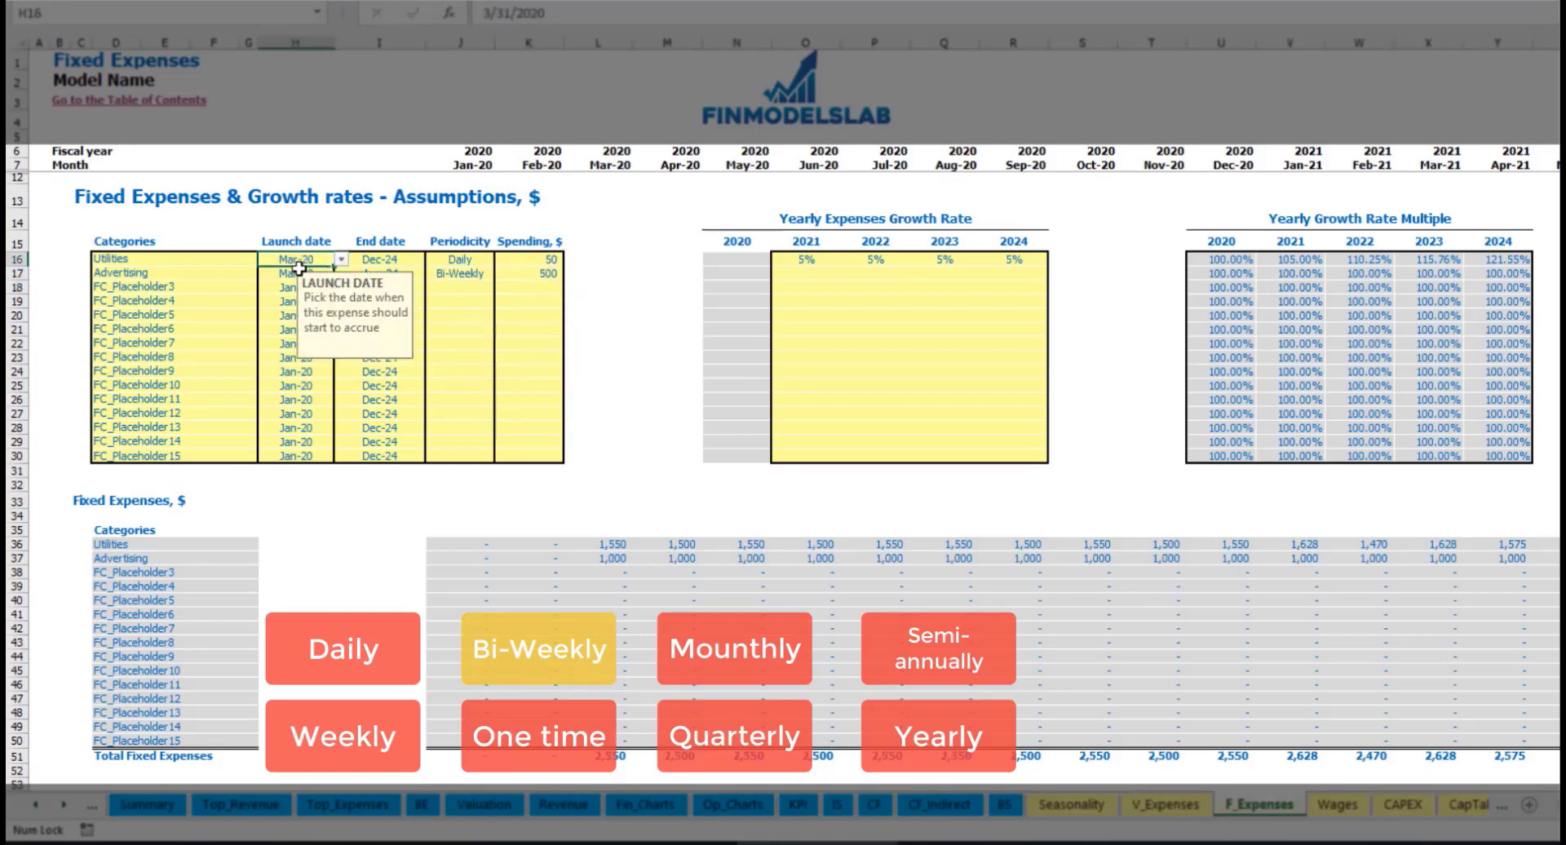
# Step: Move the Advertising launch date to Jul-20 and check the 1,000 monthly expense
pyautogui.click(300, 273)
pyautogui.click(341, 273)
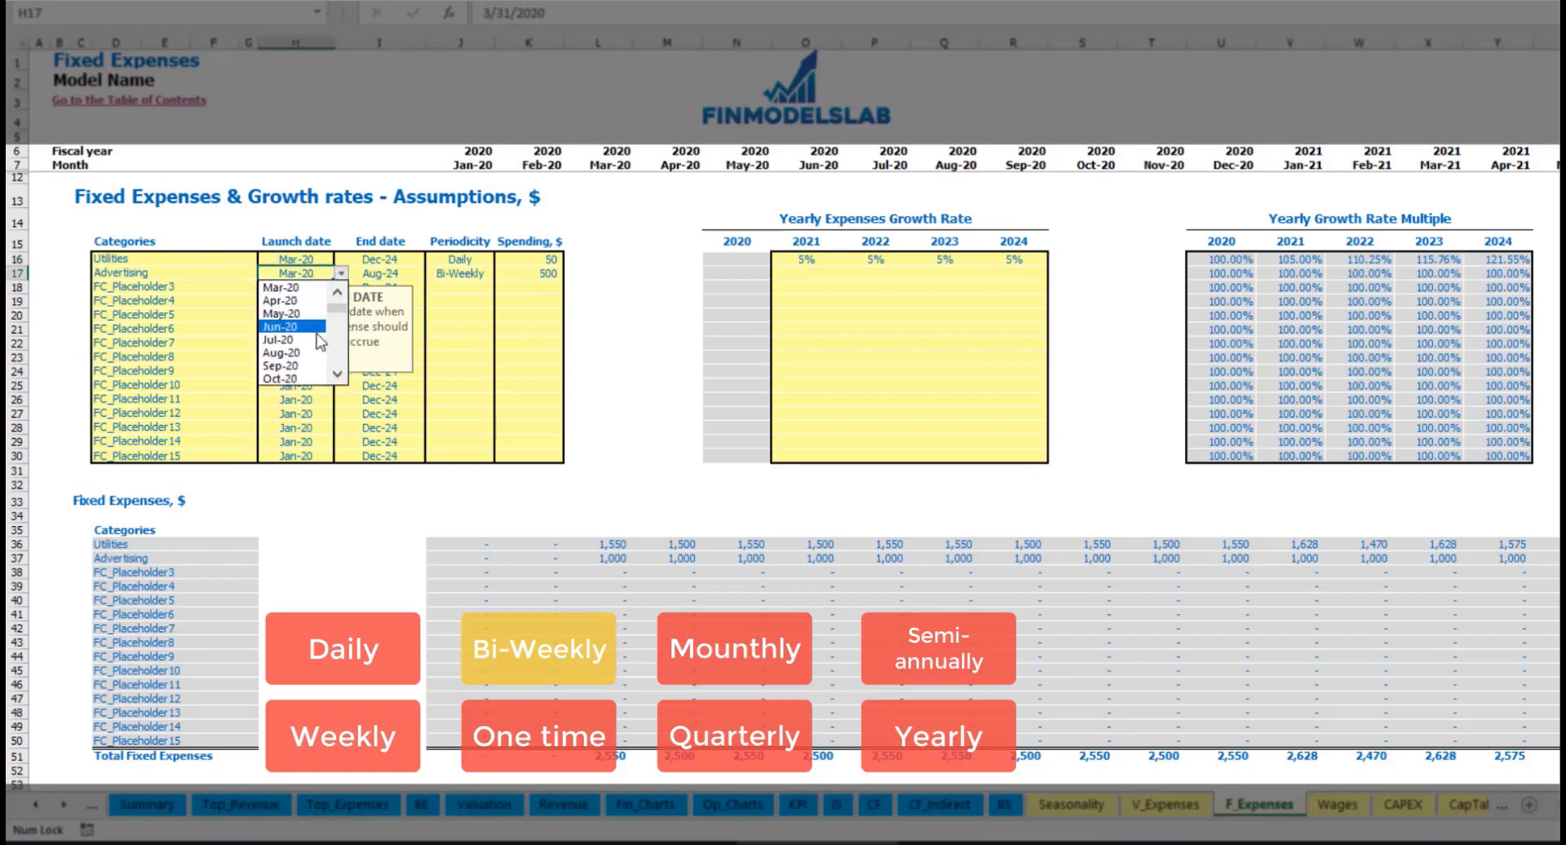
pyautogui.click(320, 341)
pyautogui.click(891, 559)
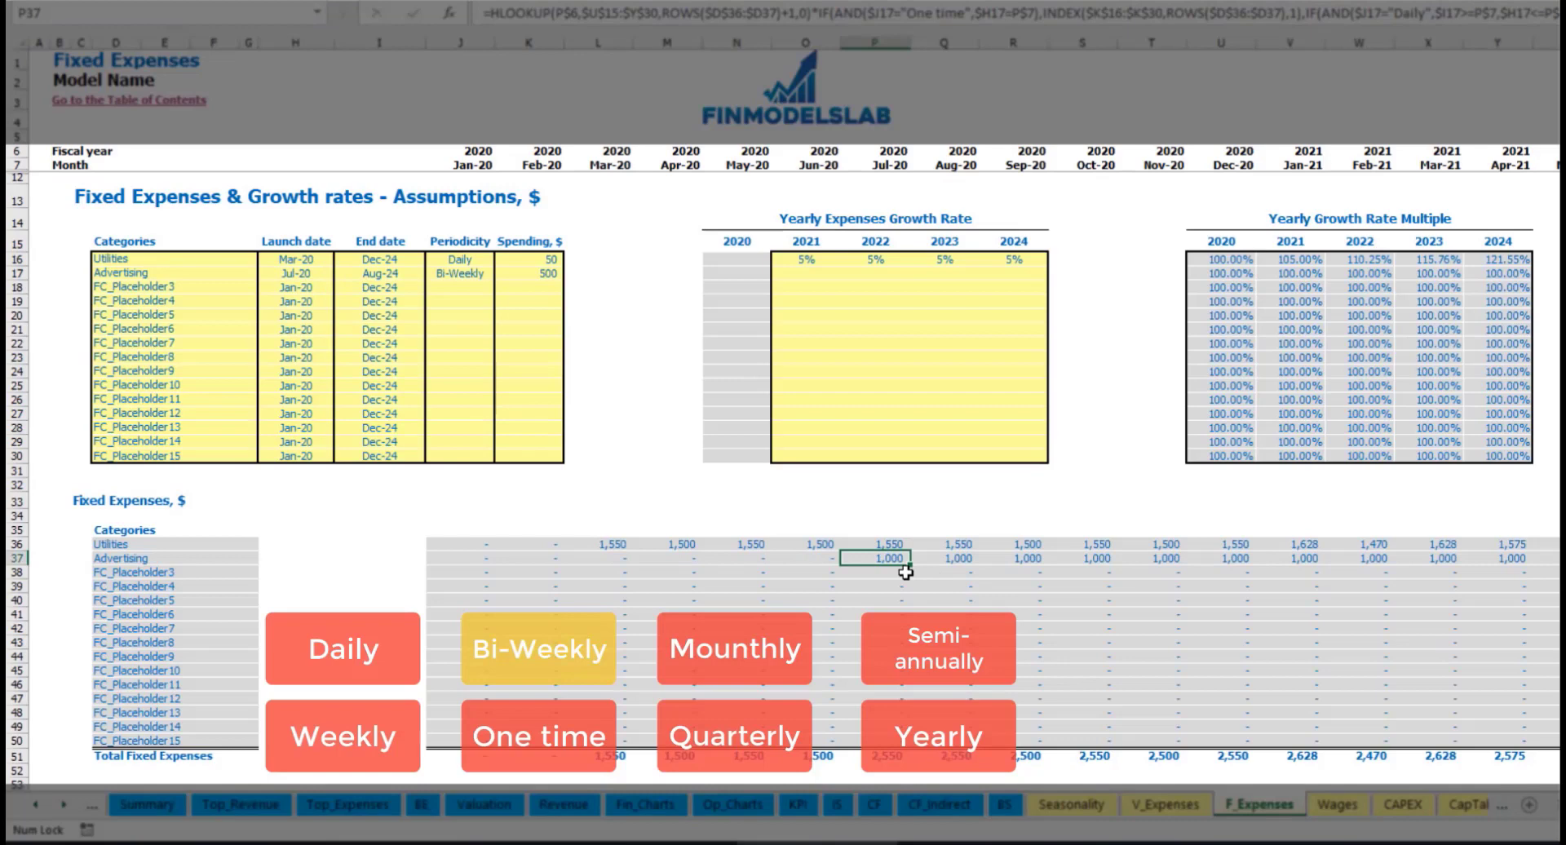
pyautogui.press('Right')
pyautogui.press('Right')
pyautogui.press('Right')
pyautogui.press('Right')
pyautogui.press('Right')
pyautogui.press('Right')
pyautogui.press('Right')
pyautogui.press('Right')
pyautogui.press('Right')
pyautogui.press('Right')
pyautogui.press('Right')
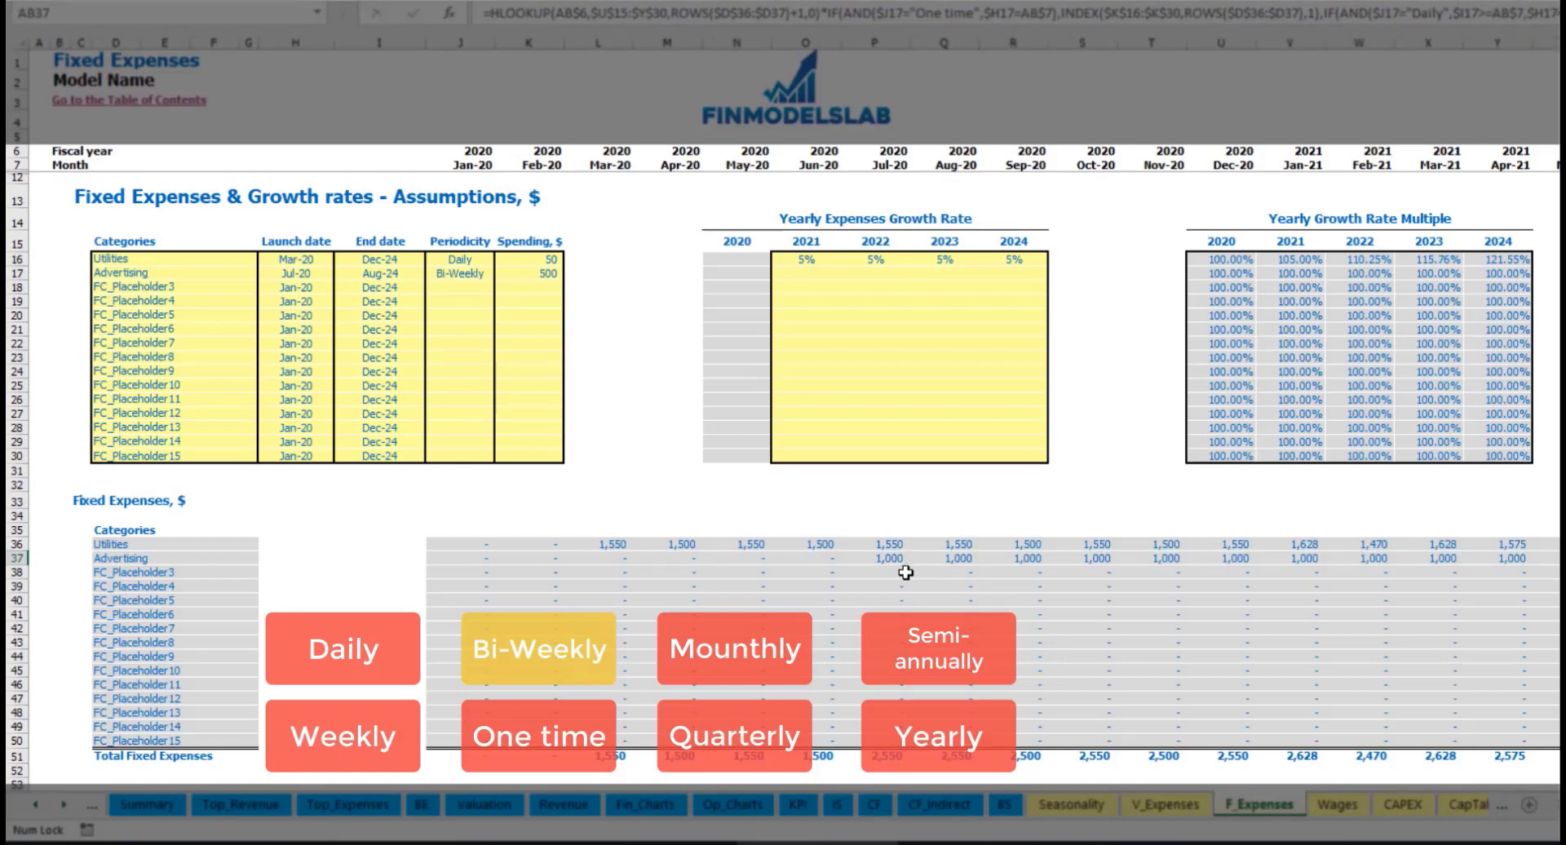
pyautogui.hotkey('ctrl', 'Left')
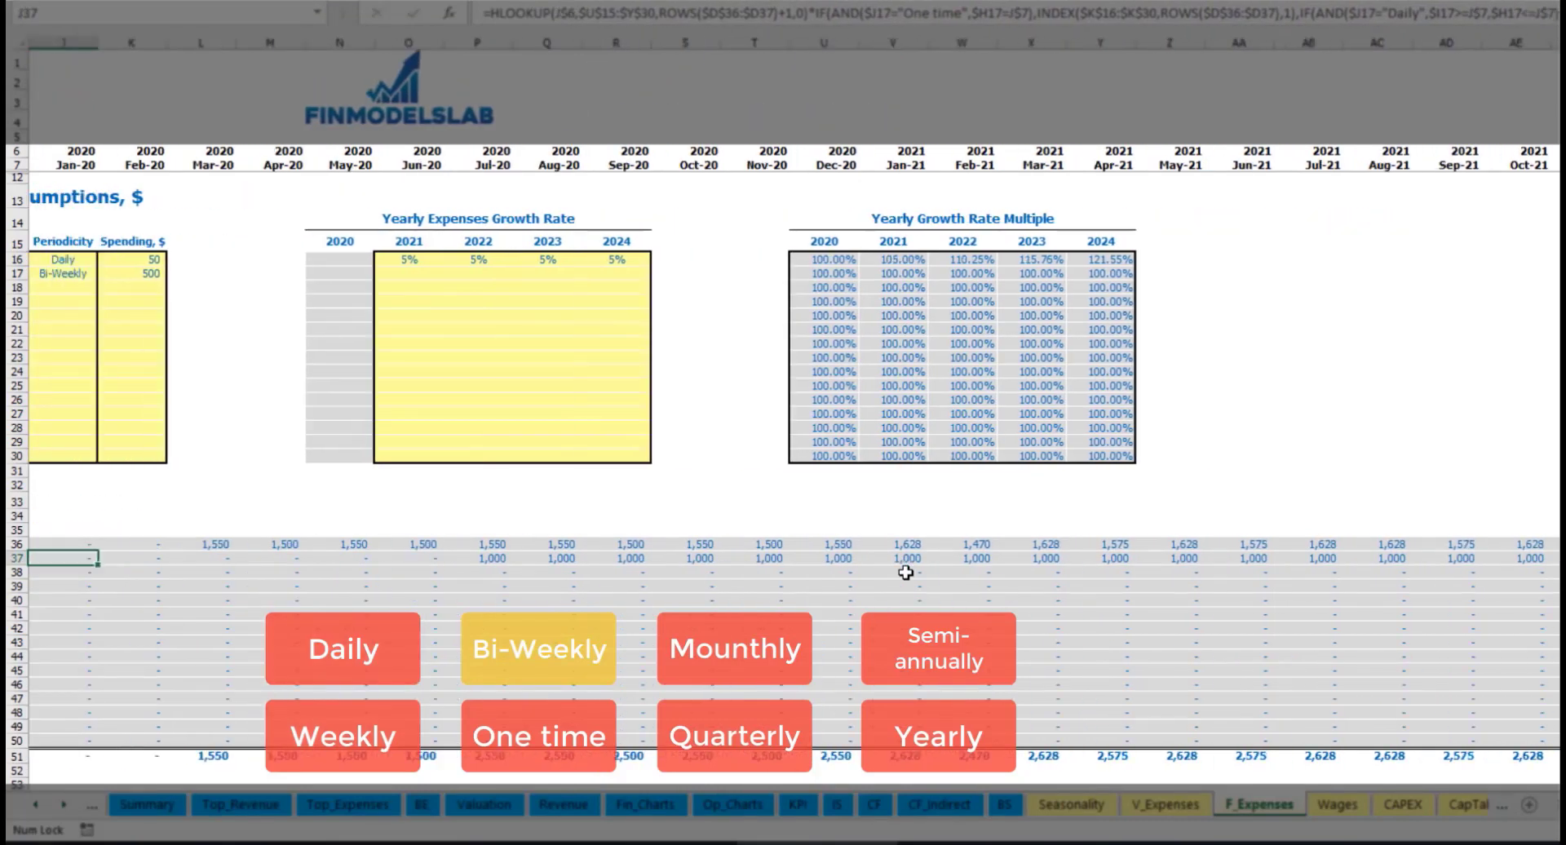
pyautogui.press('Home')
pyautogui.click(853, 560)
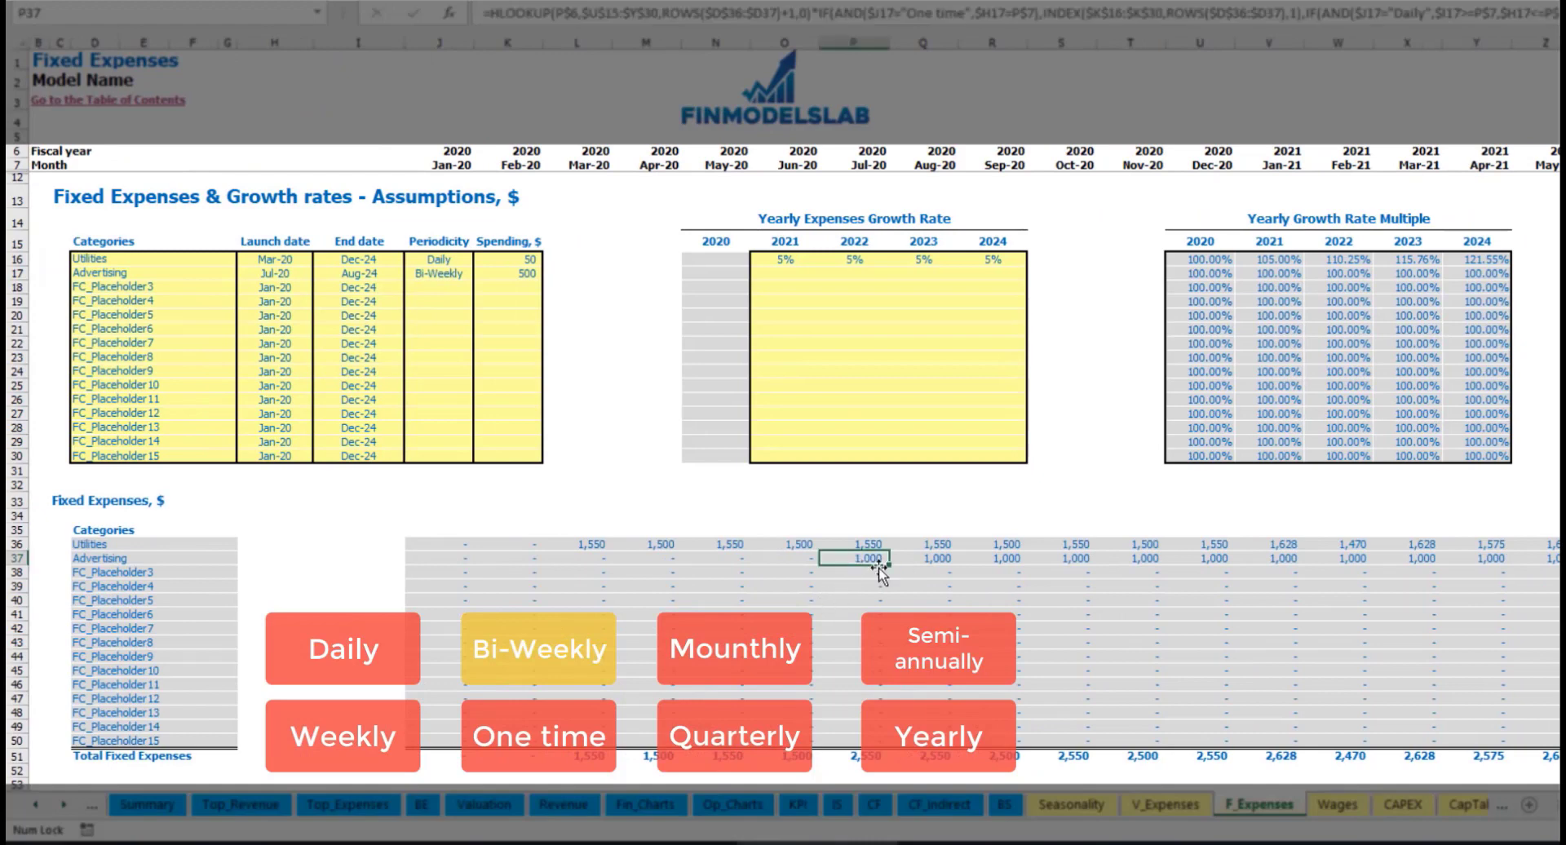
# Step: Set 3% Advertising growth for 2021, copy it through 2024, and verify the 1,030 Jan-21 cost
pyautogui.click(783, 273)
pyautogui.write('3')
pyautogui.hotkey('ctrl', 'Return')
pyautogui.hotkey('ctrl', 'c')
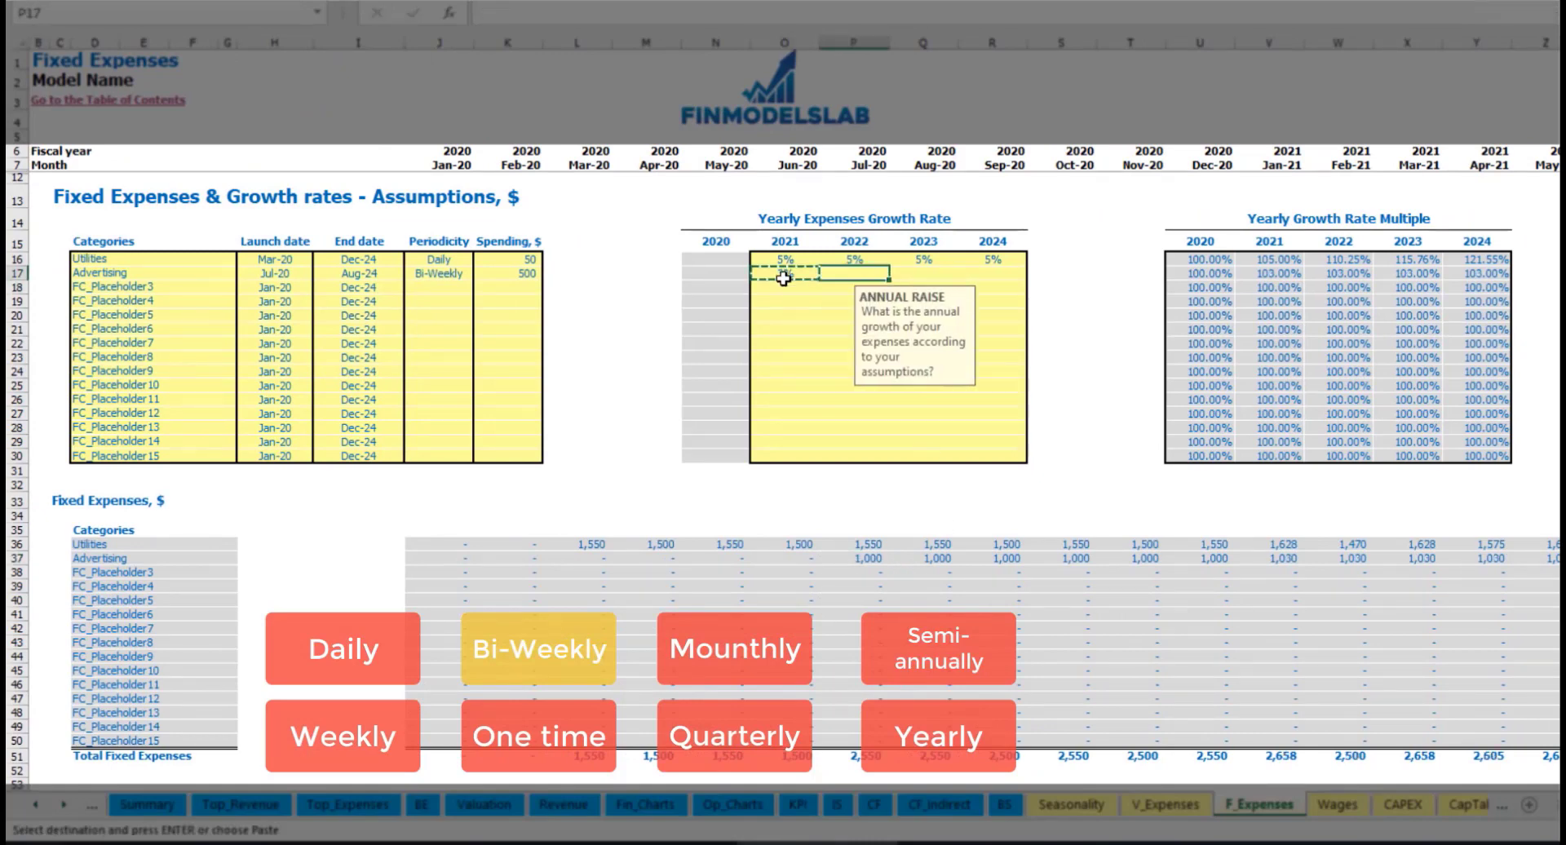
pyautogui.moveTo(853, 273); pyautogui.dragTo(992, 274)
pyautogui.hotkey('ctrl', 'v')
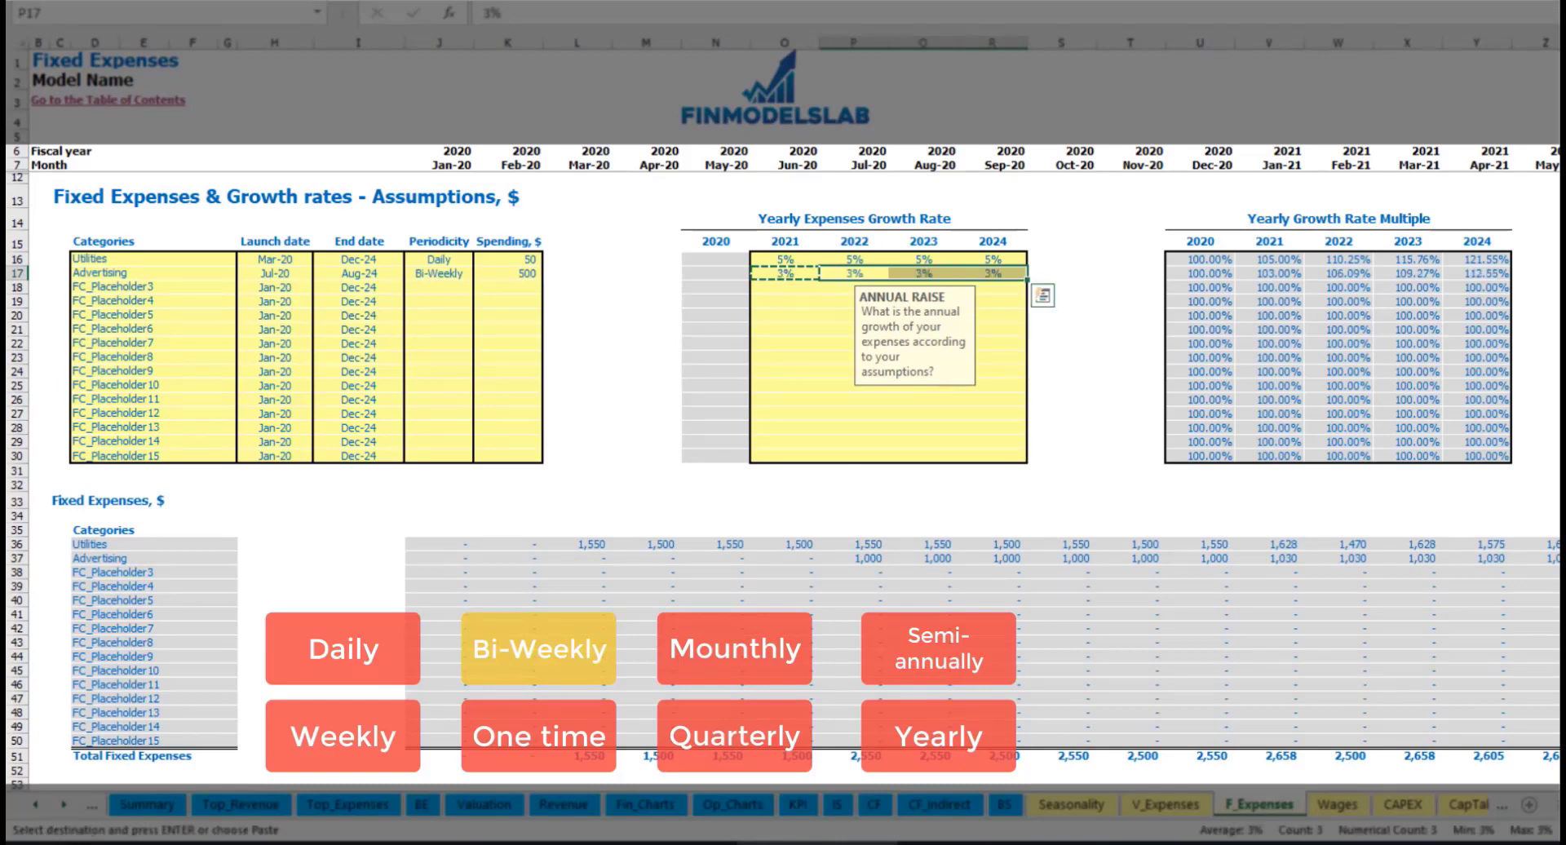
pyautogui.click(1560, 571)
pyautogui.click(1501, 555)
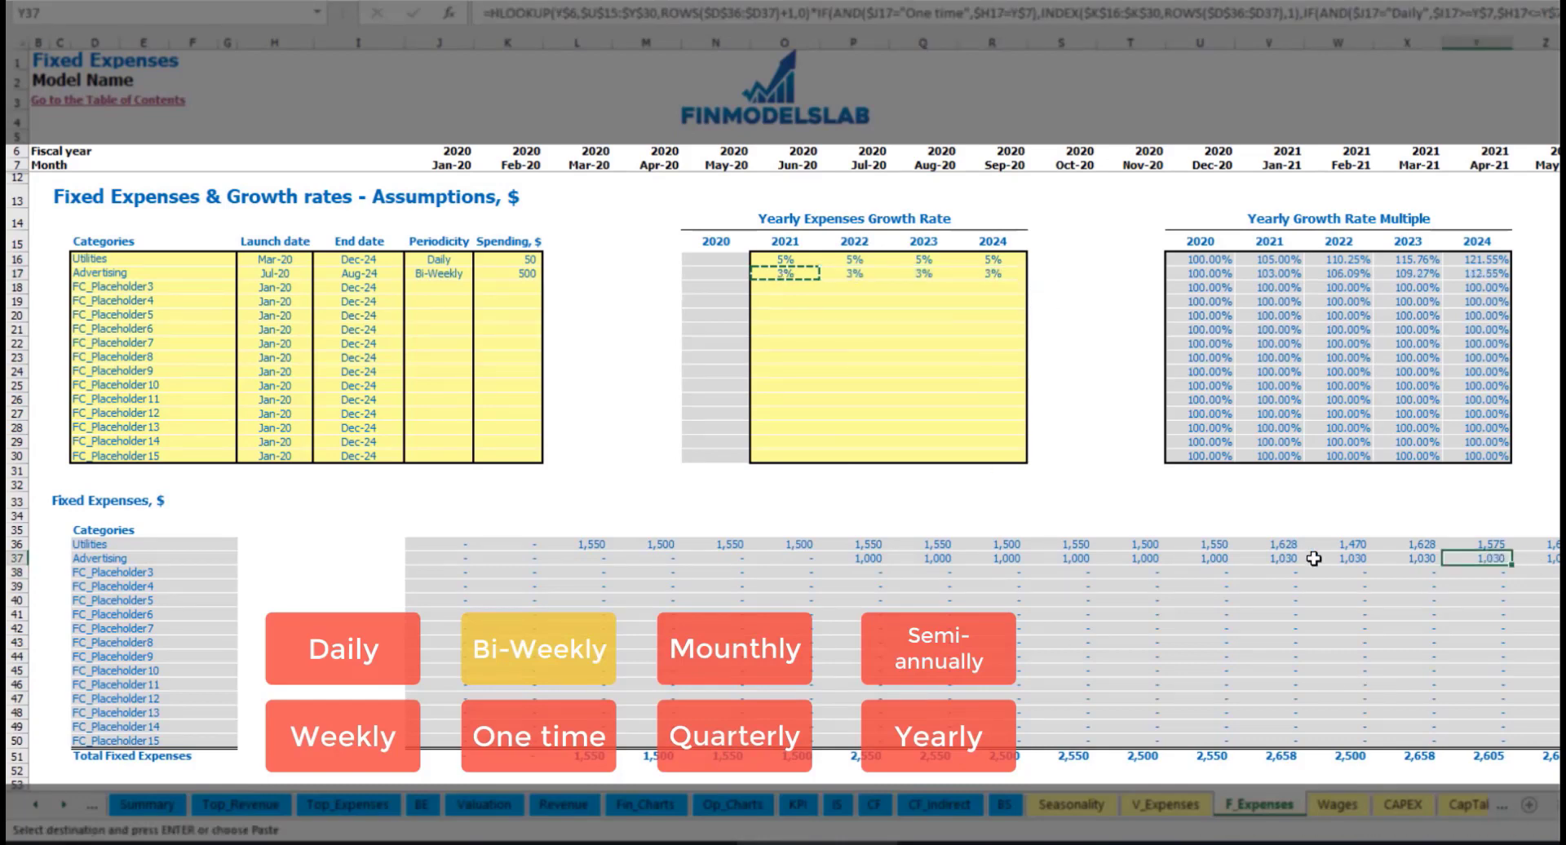
pyautogui.click(1272, 558)
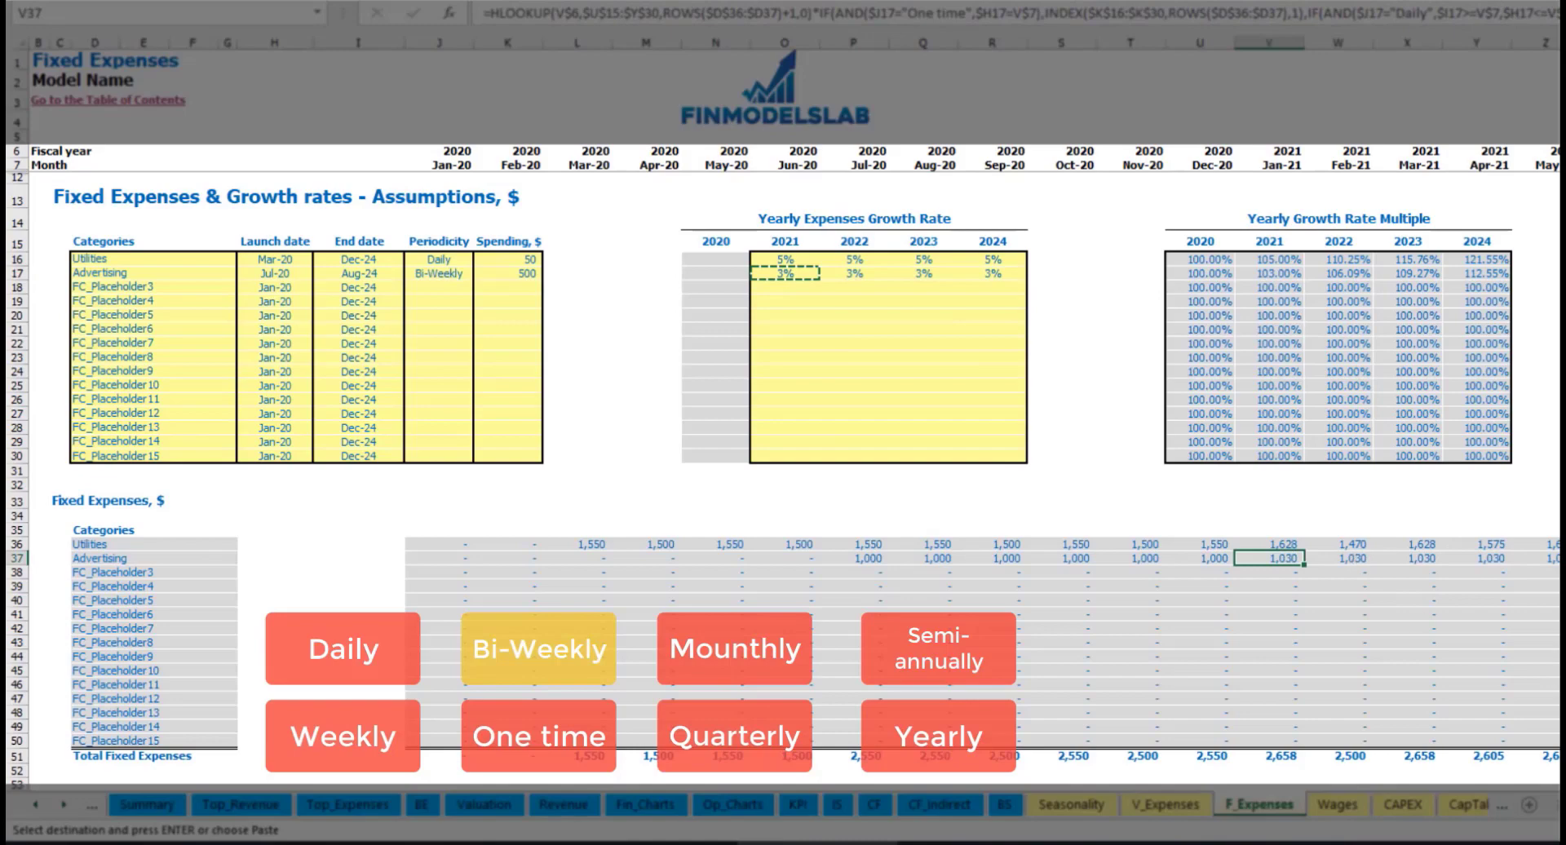
pyautogui.hscroll(14, 1338, 558)
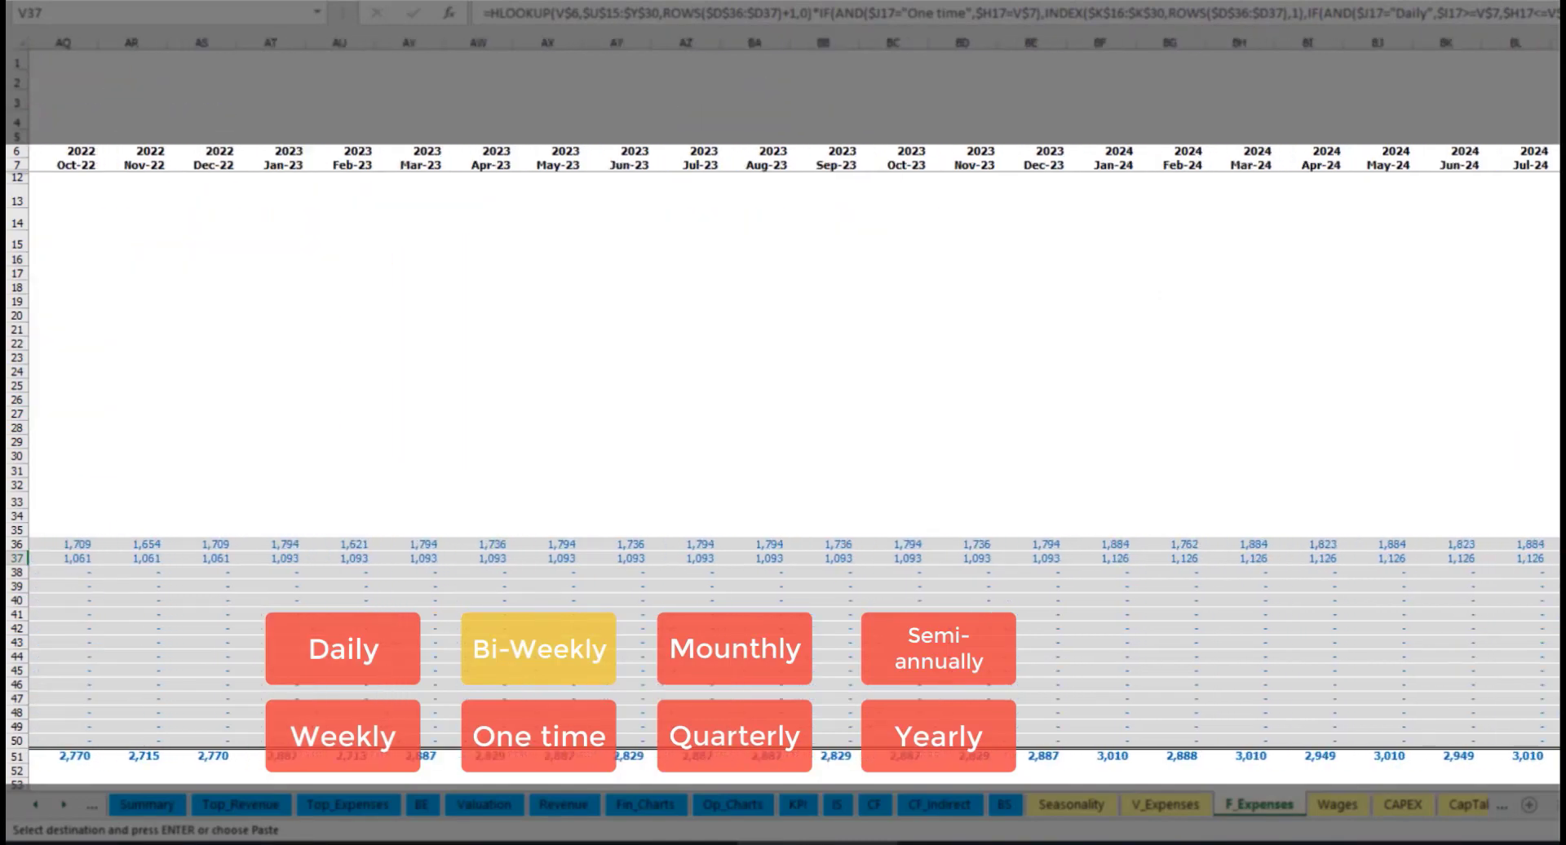
pyautogui.click(1555, 42)
# Step: Rename the third fixed expense Office Setup and make it a one-time cost
pyautogui.hscroll(-14, 776, 501)
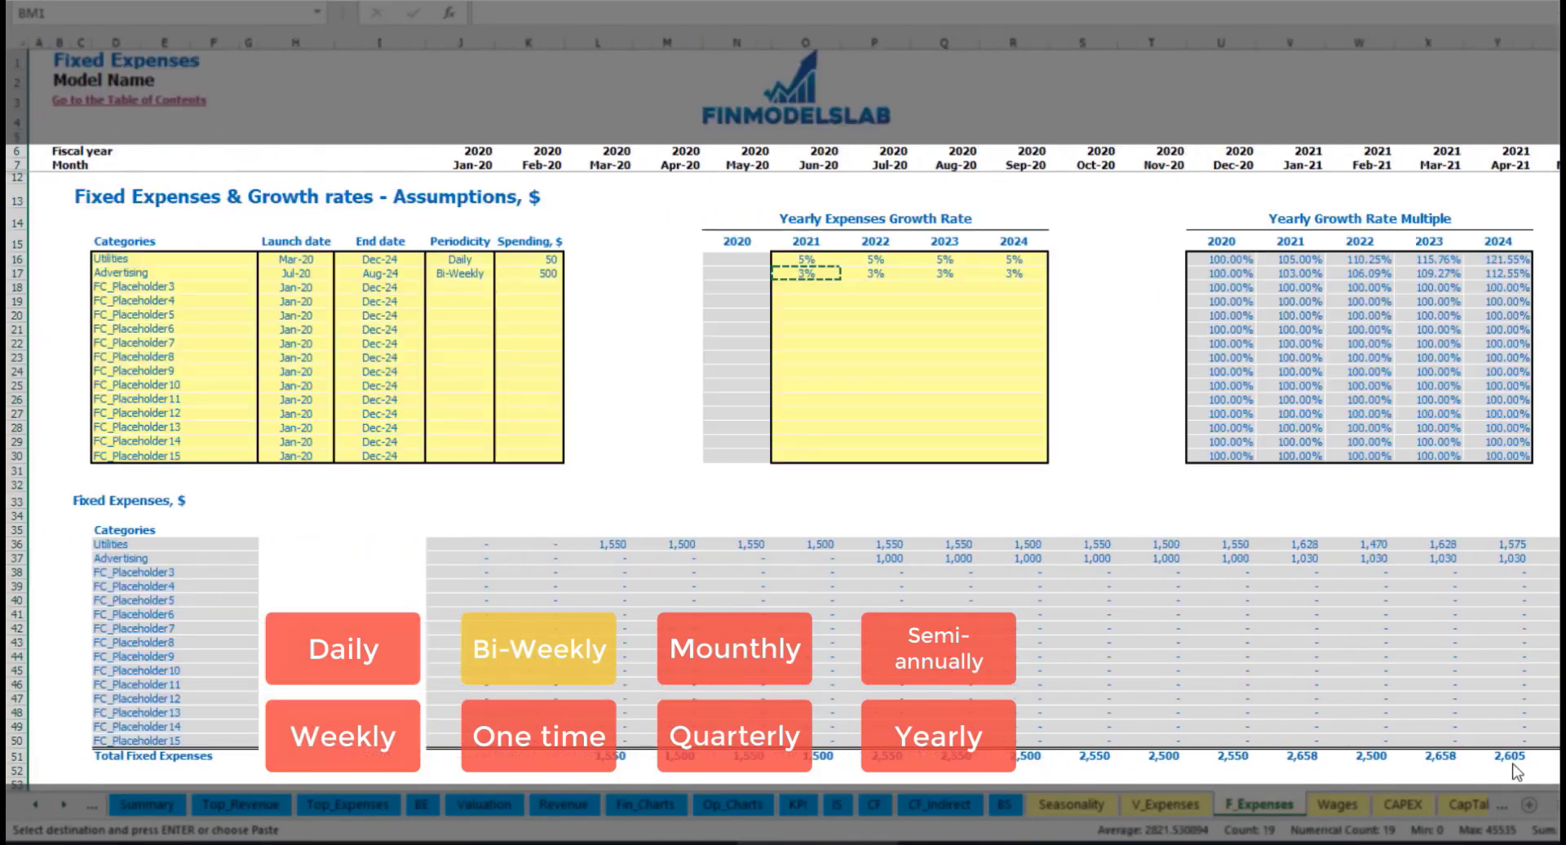
pyautogui.click(380, 274)
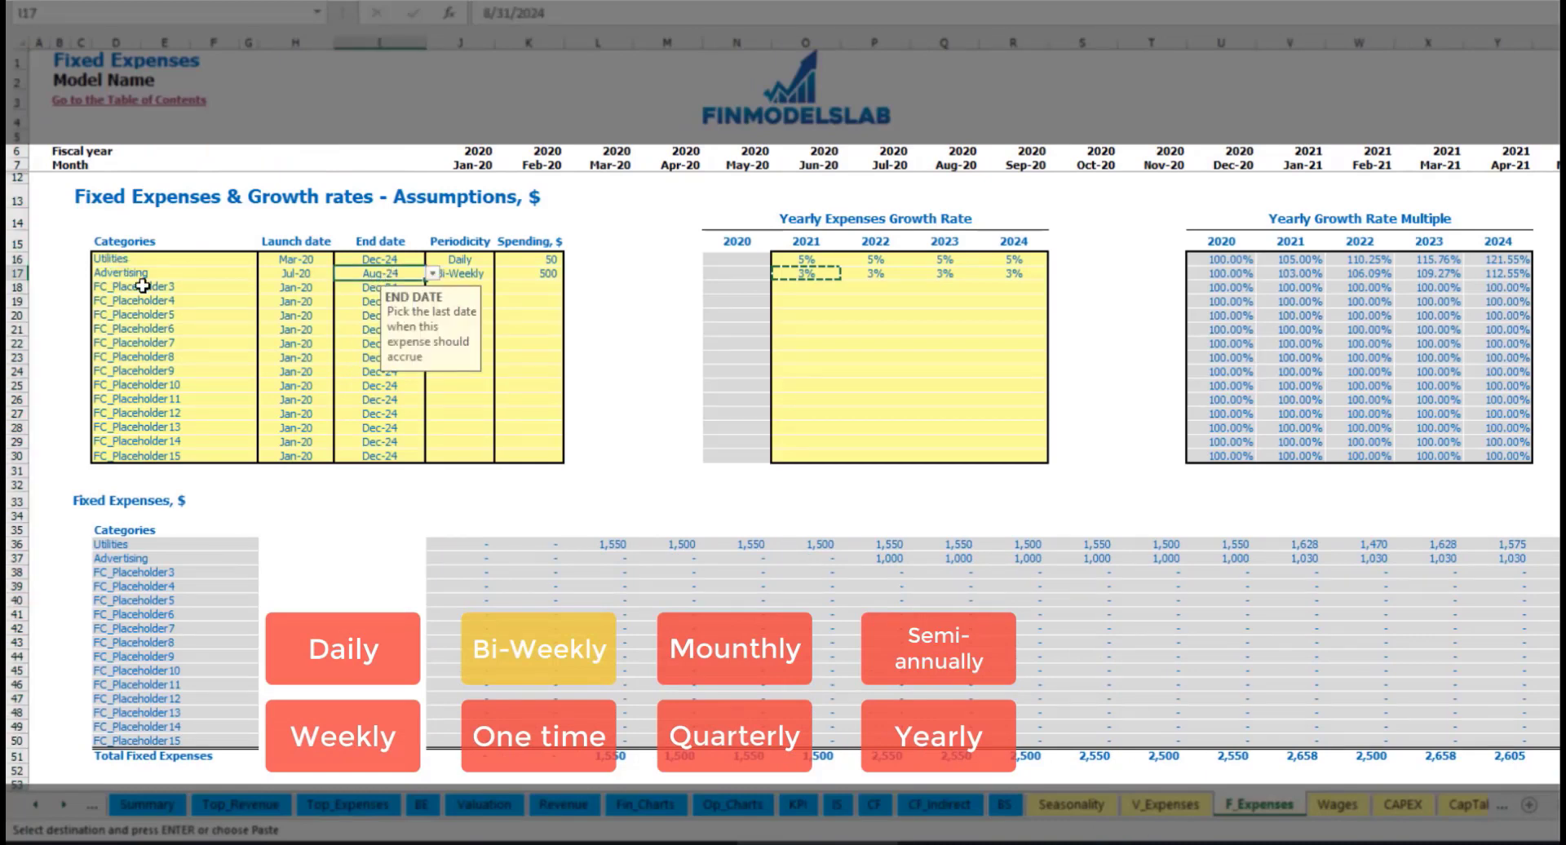
pyautogui.click(143, 285)
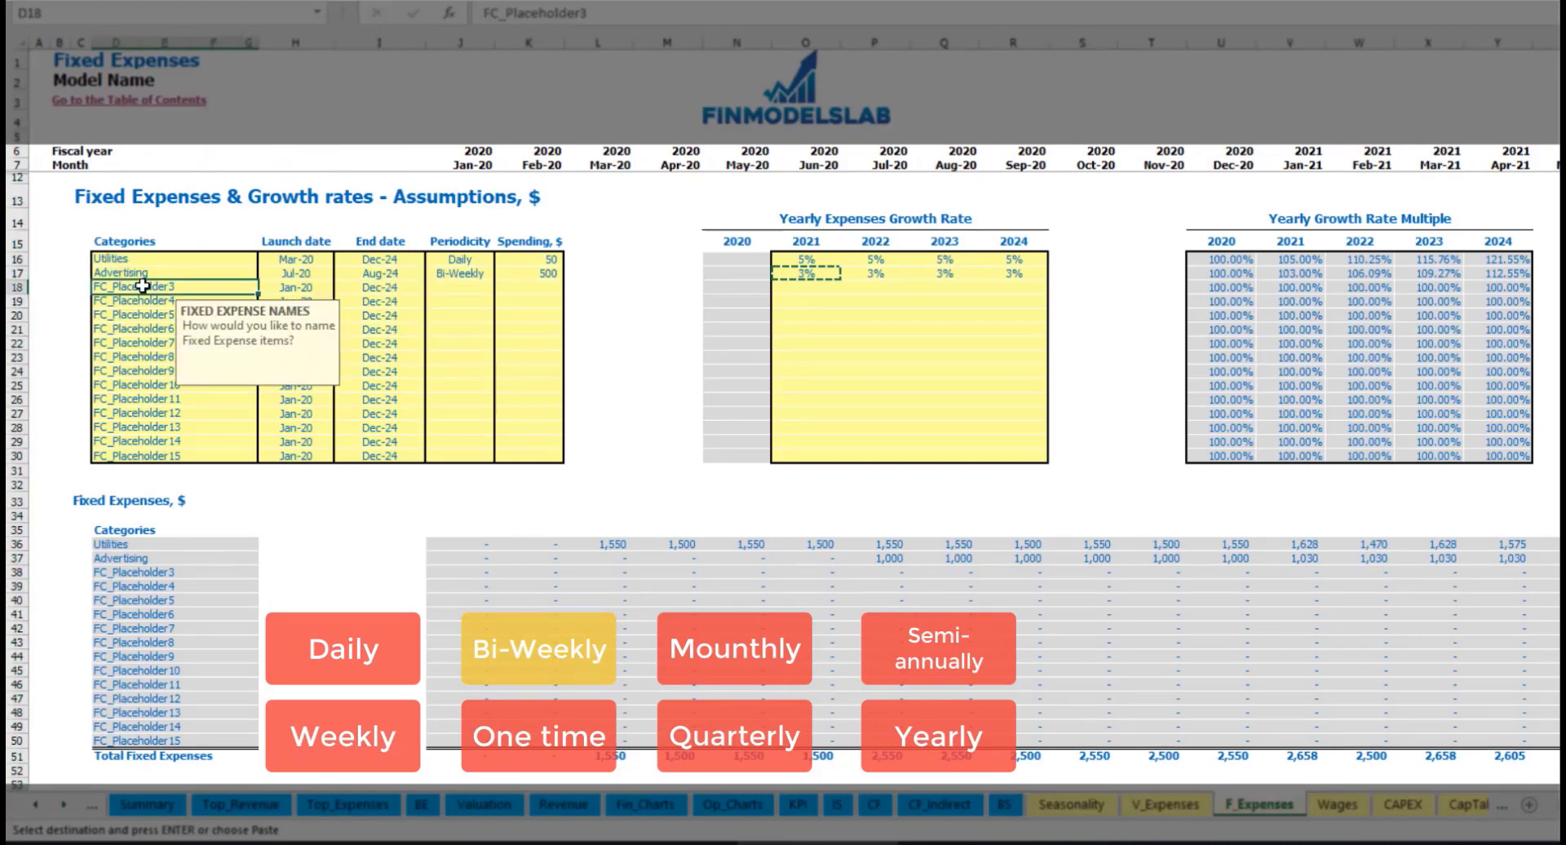
pyautogui.write('Office Setup')
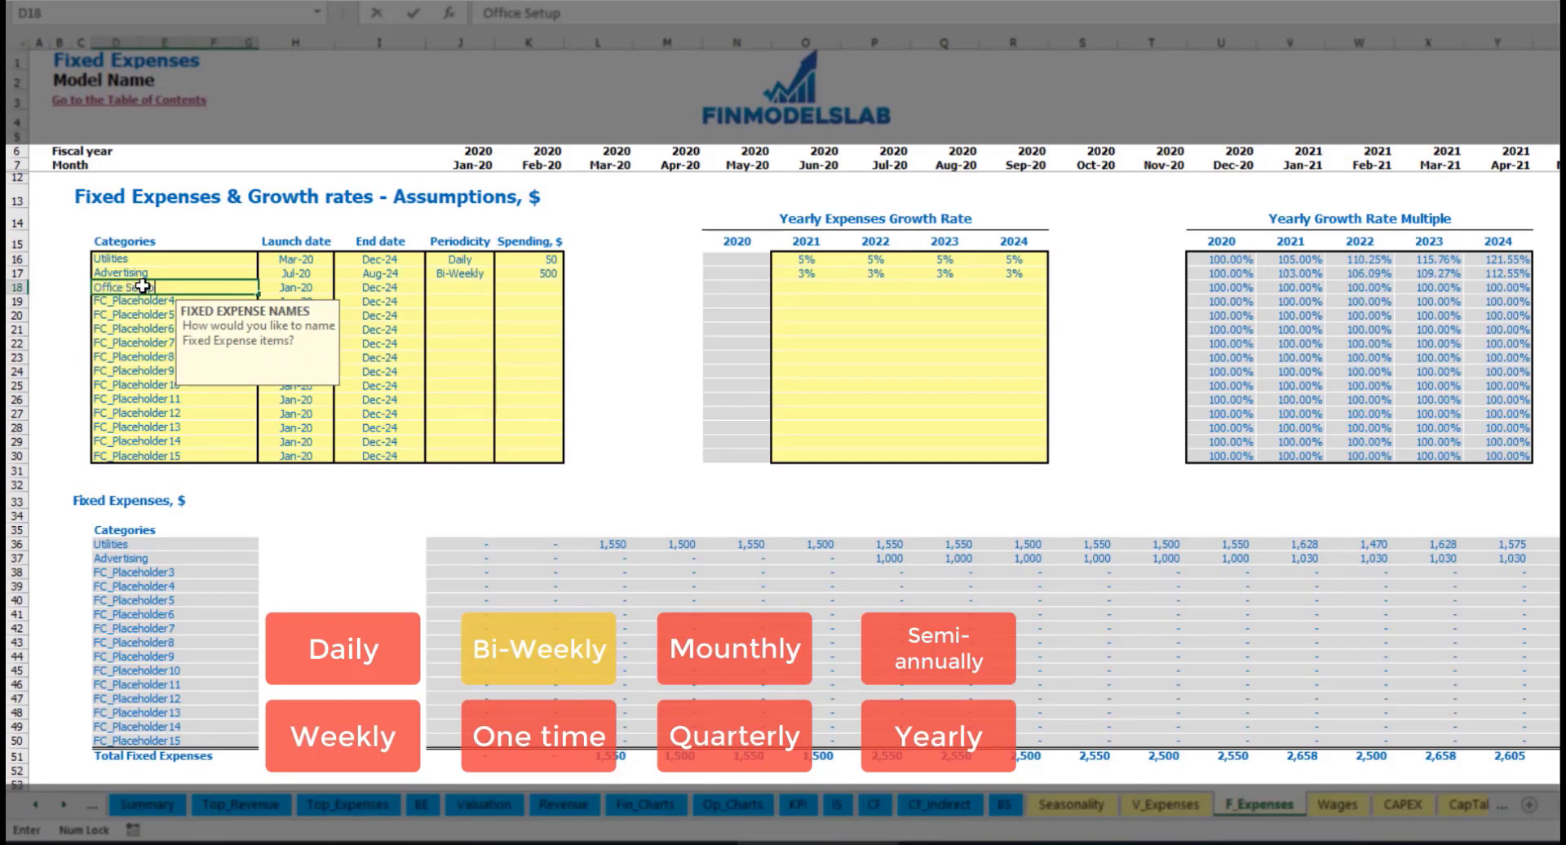
pyautogui.press('Return')
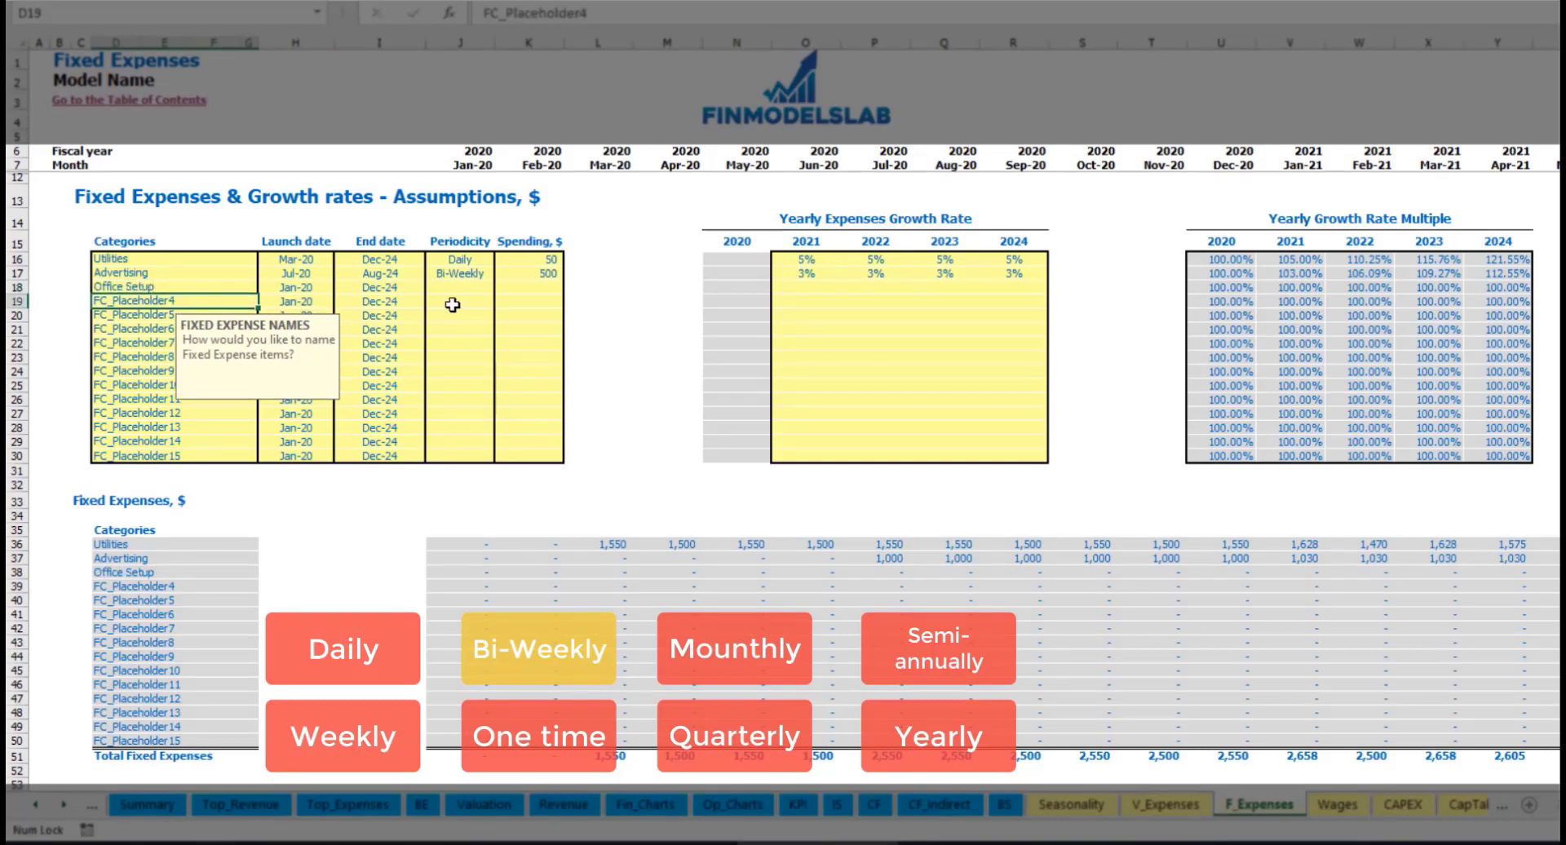
pyautogui.click(464, 291)
pyautogui.click(501, 287)
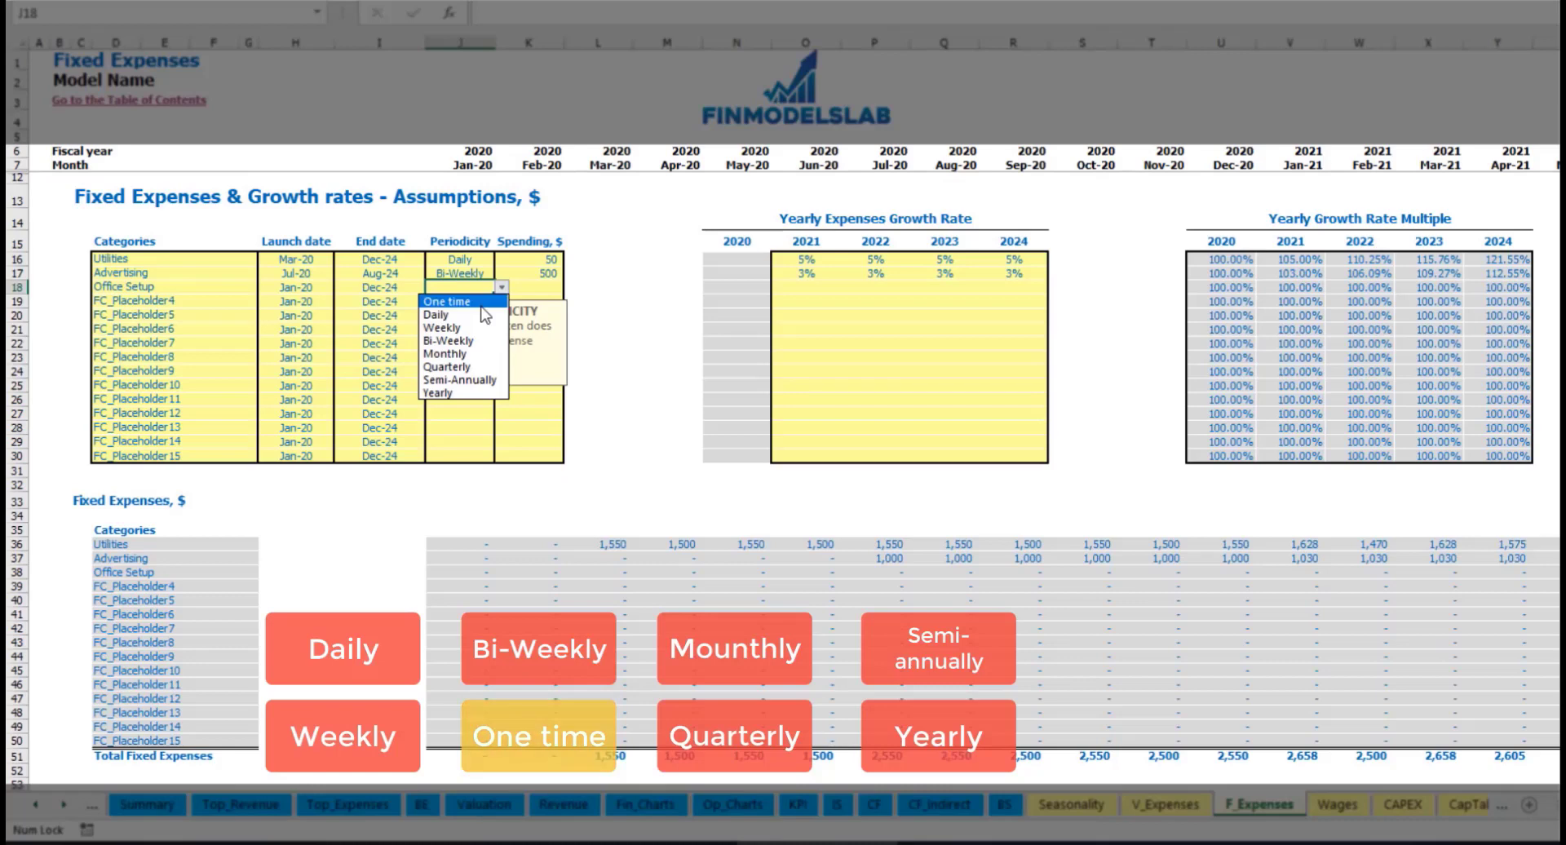
pyautogui.click(522, 298)
# Step: Launch Office Setup in Feb-20 with 5,000 spending and check it in the schedule
pyautogui.click(320, 287)
pyautogui.click(341, 287)
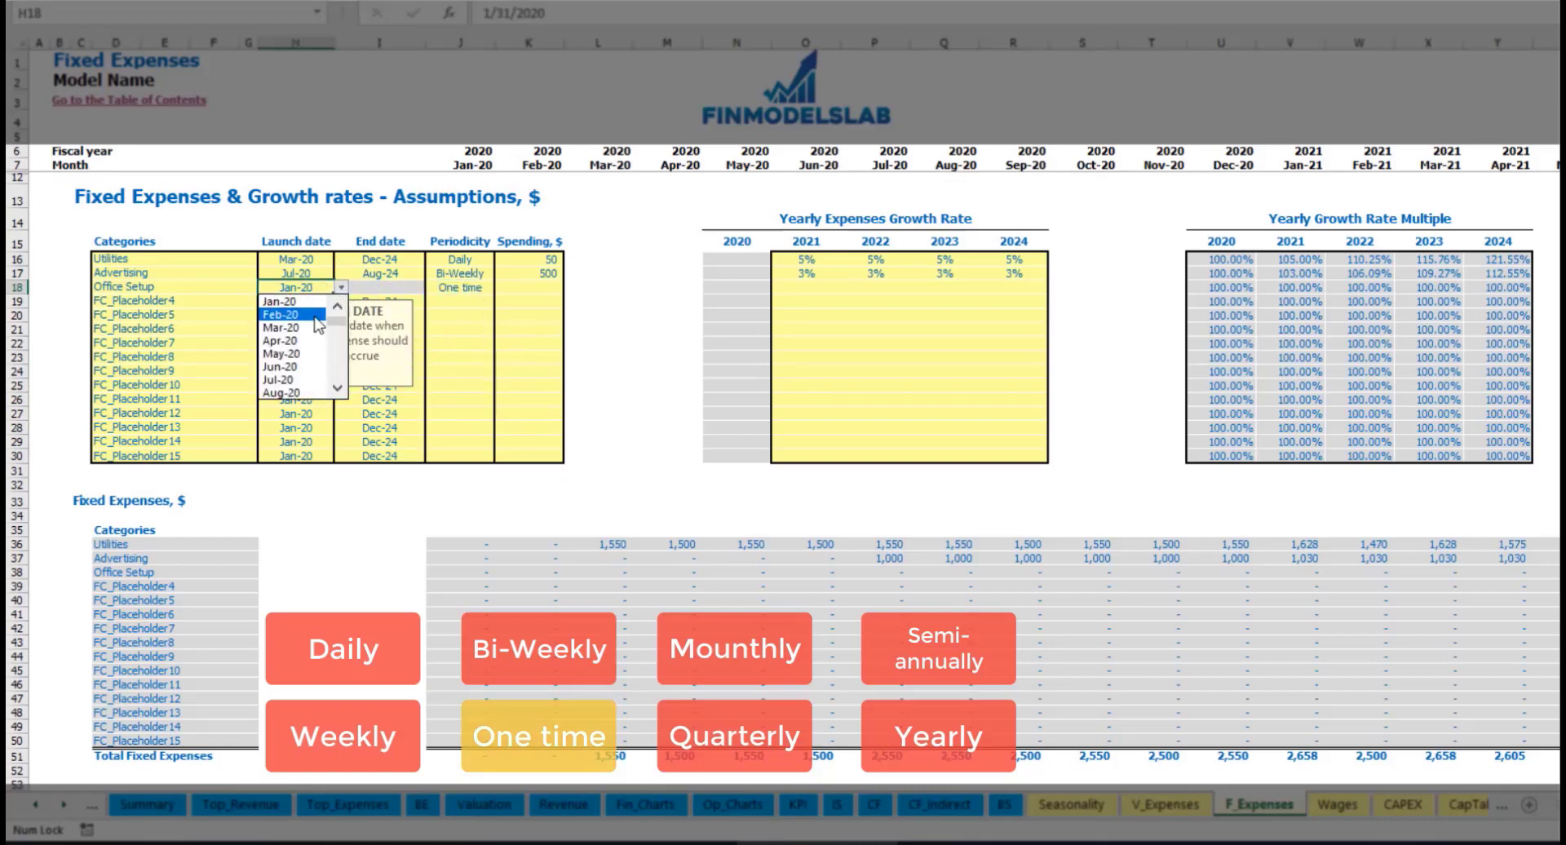
pyautogui.click(298, 315)
pyautogui.click(516, 287)
pyautogui.write('5000')
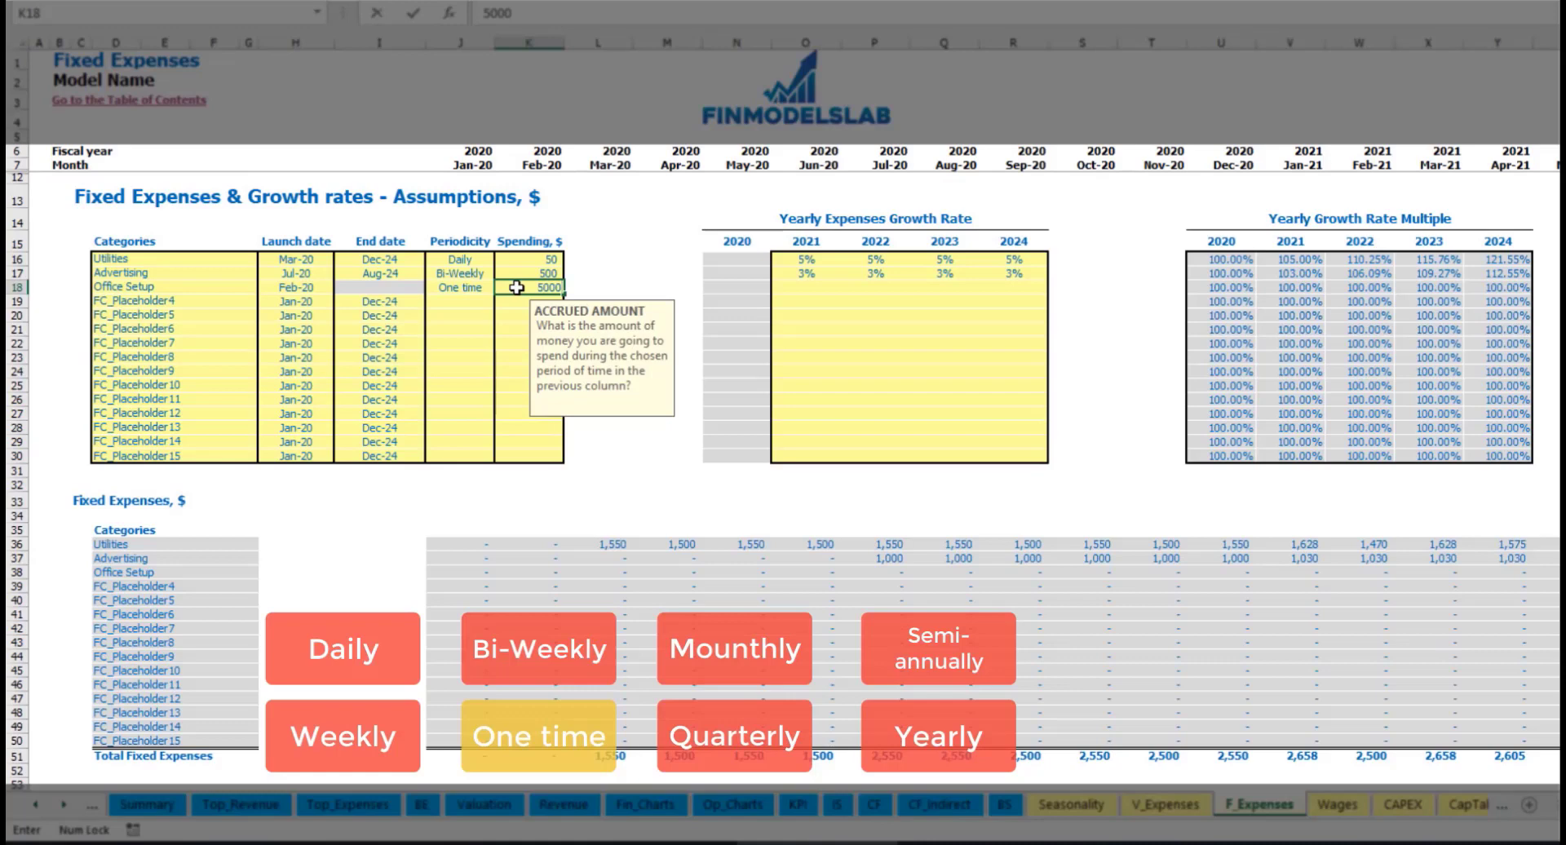
pyautogui.press('Return')
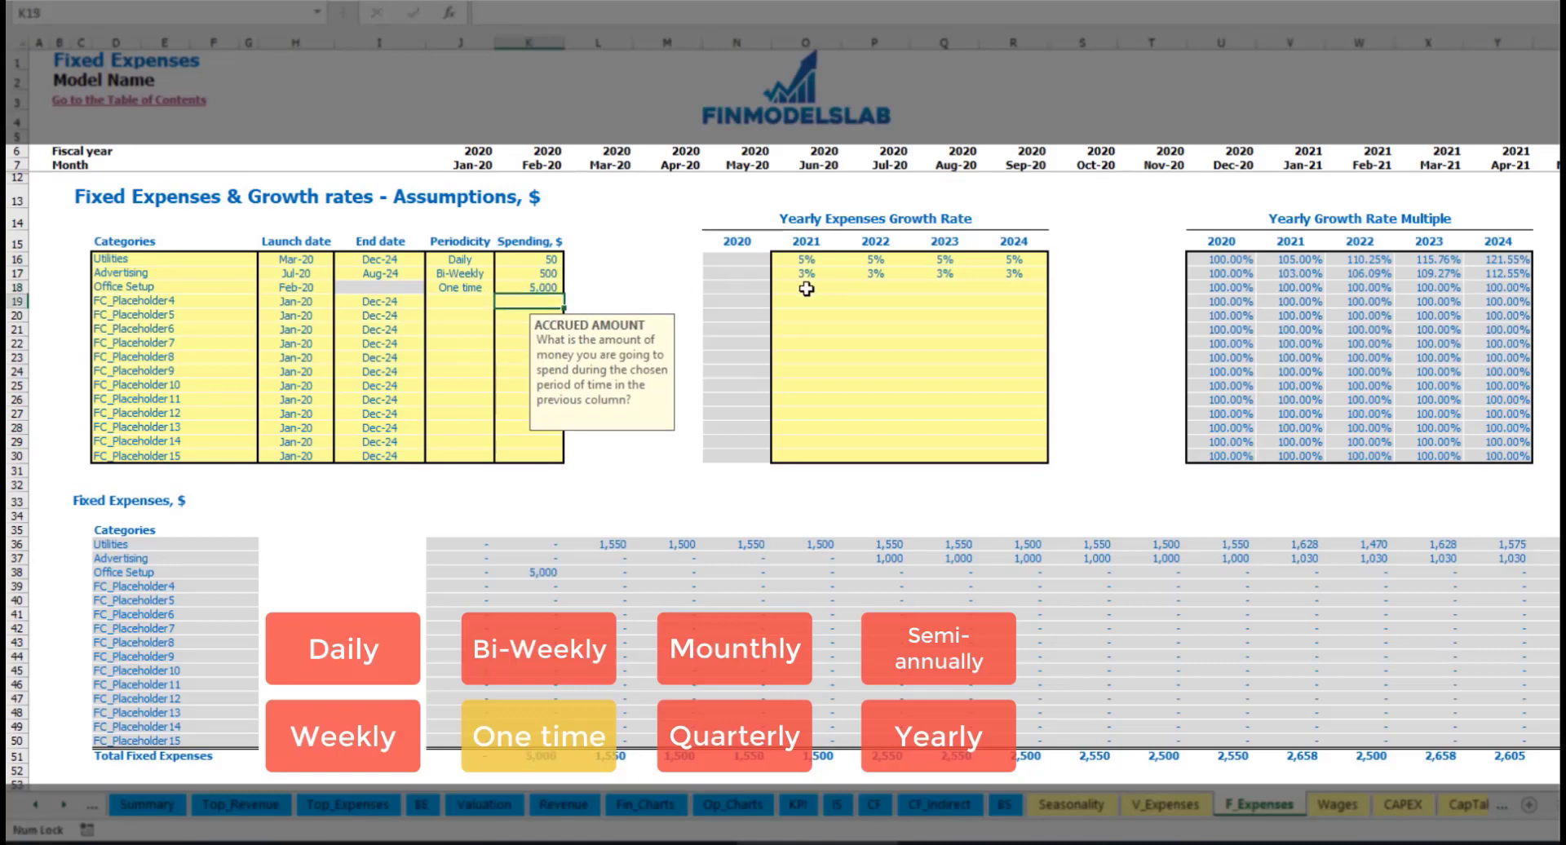
pyautogui.moveTo(795, 287); pyautogui.dragTo(998, 294)
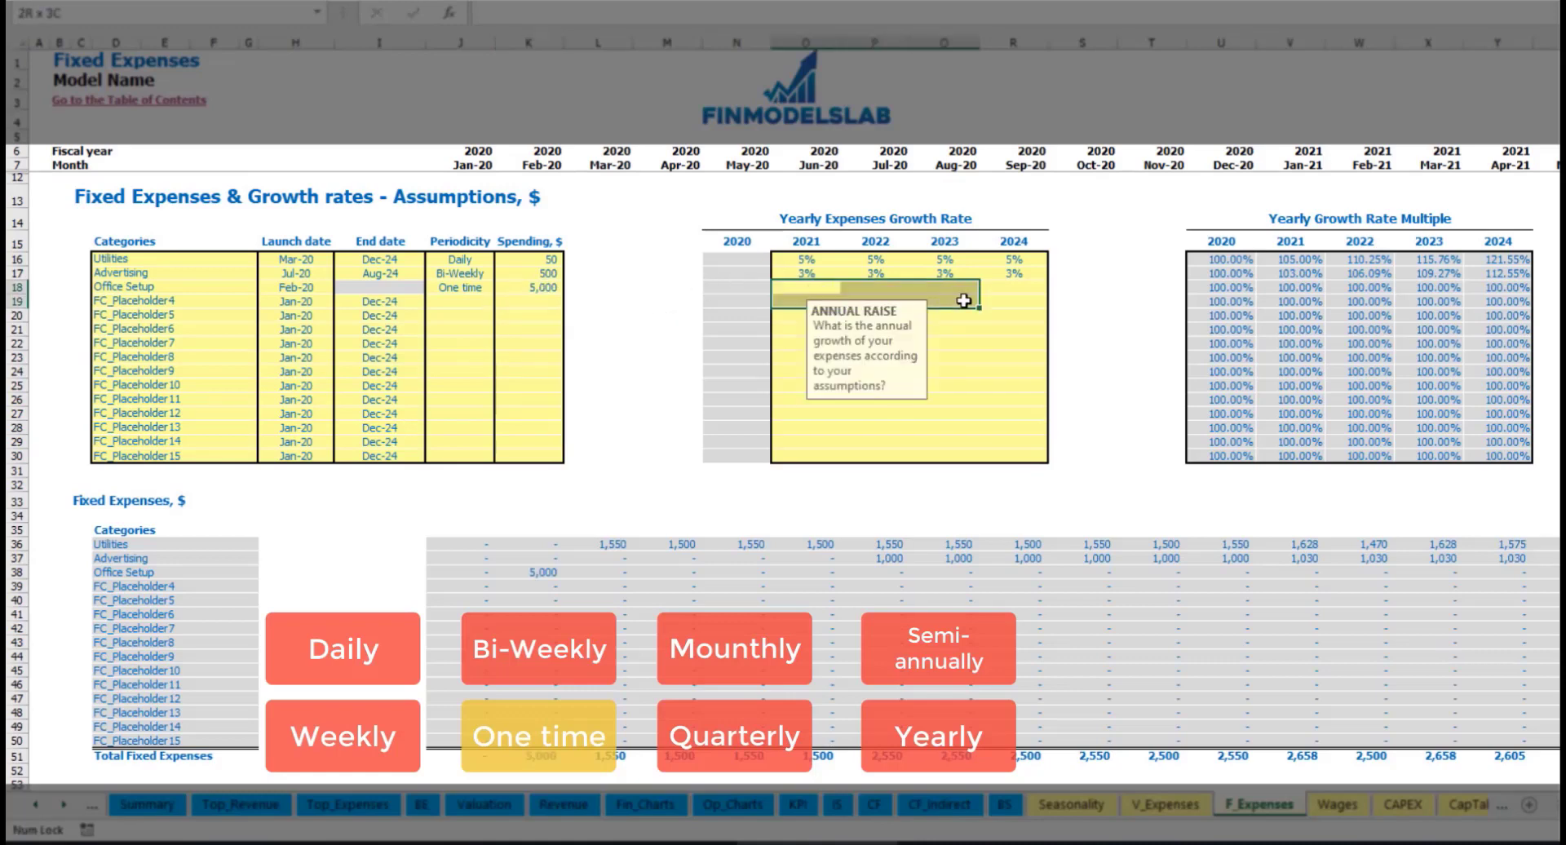
pyautogui.click(542, 572)
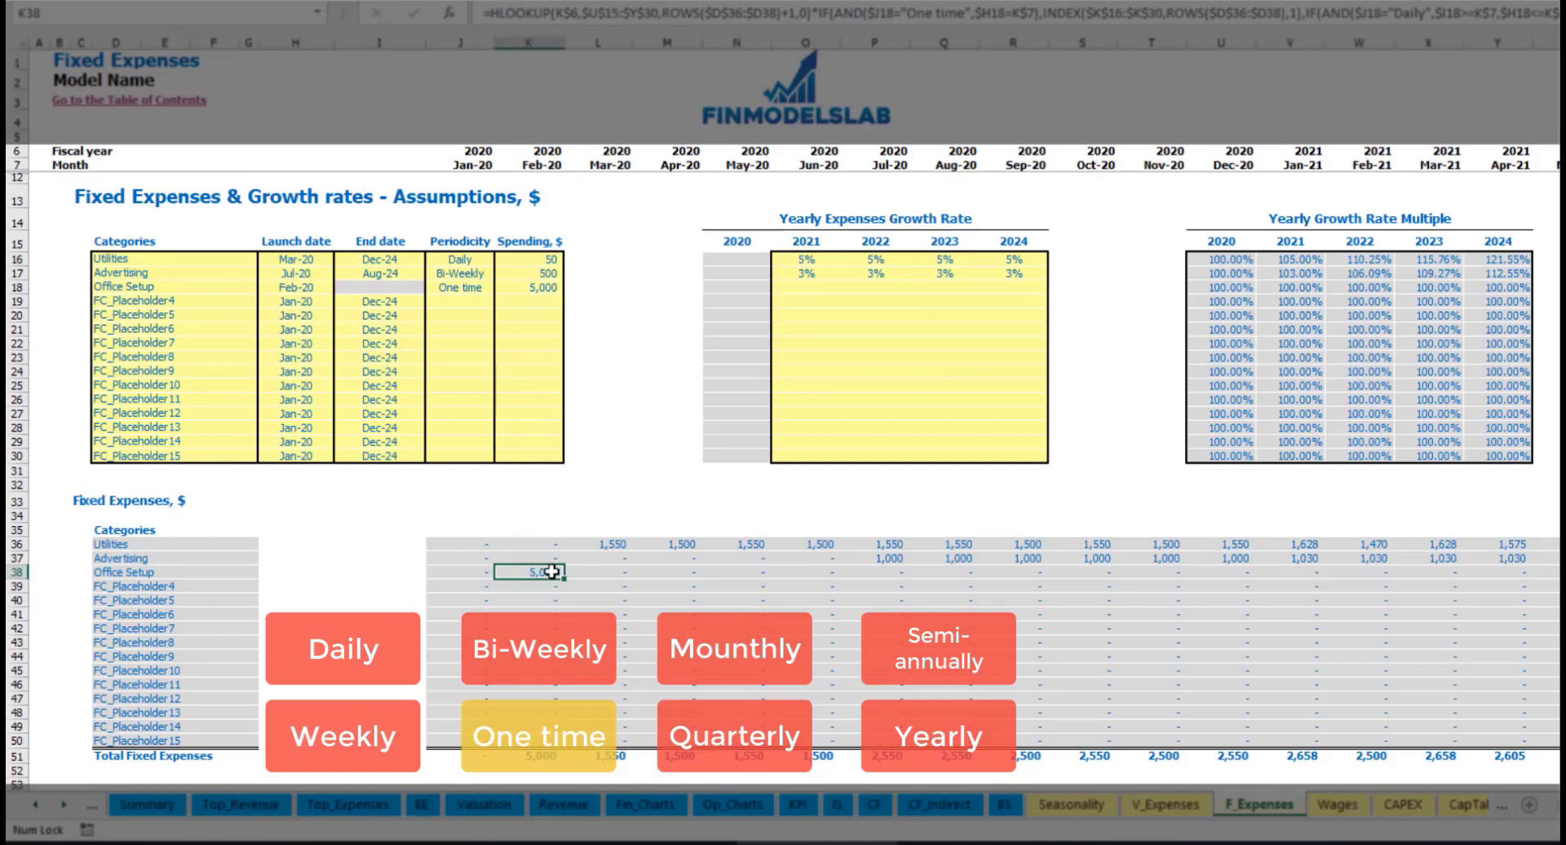
pyautogui.click(219, 306)
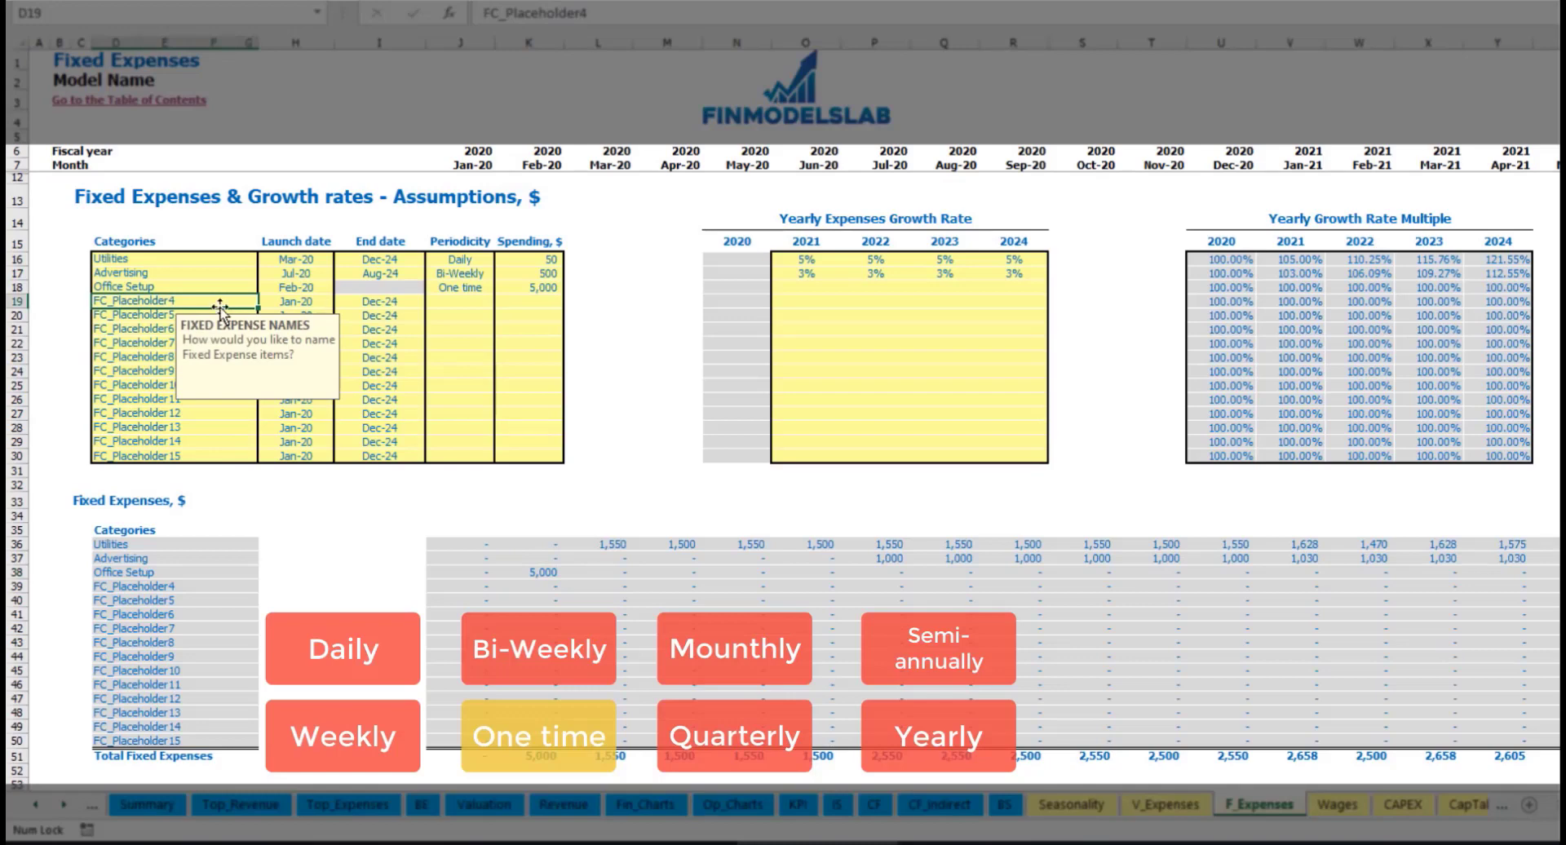
# Step: Name the new fixed expense Insurance and make it Monthly with 1,000 spending
pyautogui.press('BackSpace')
pyautogui.write('Insurance')
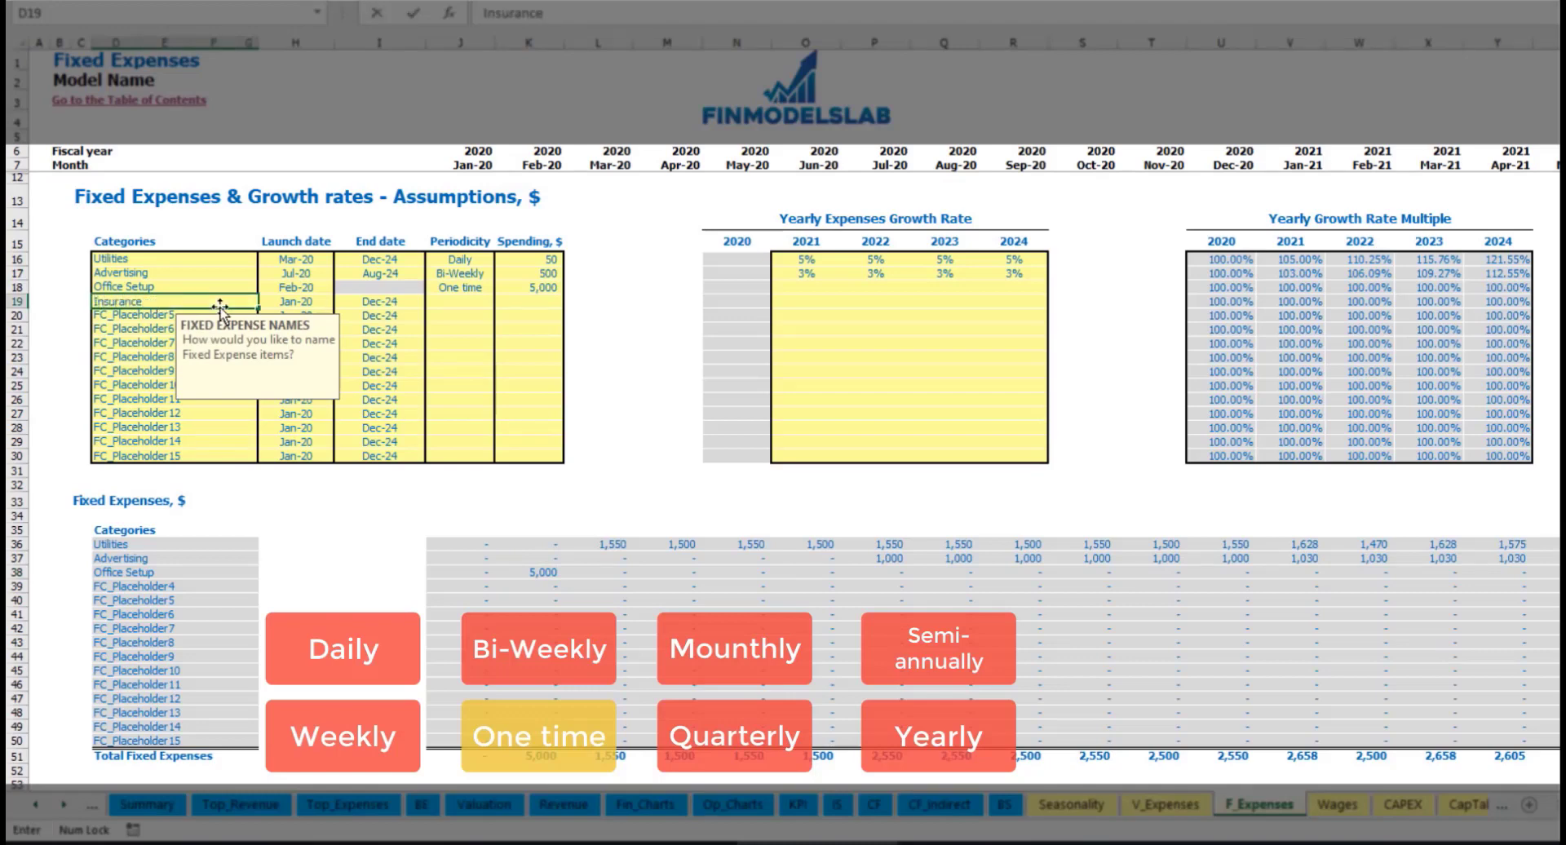
pyautogui.press('Return')
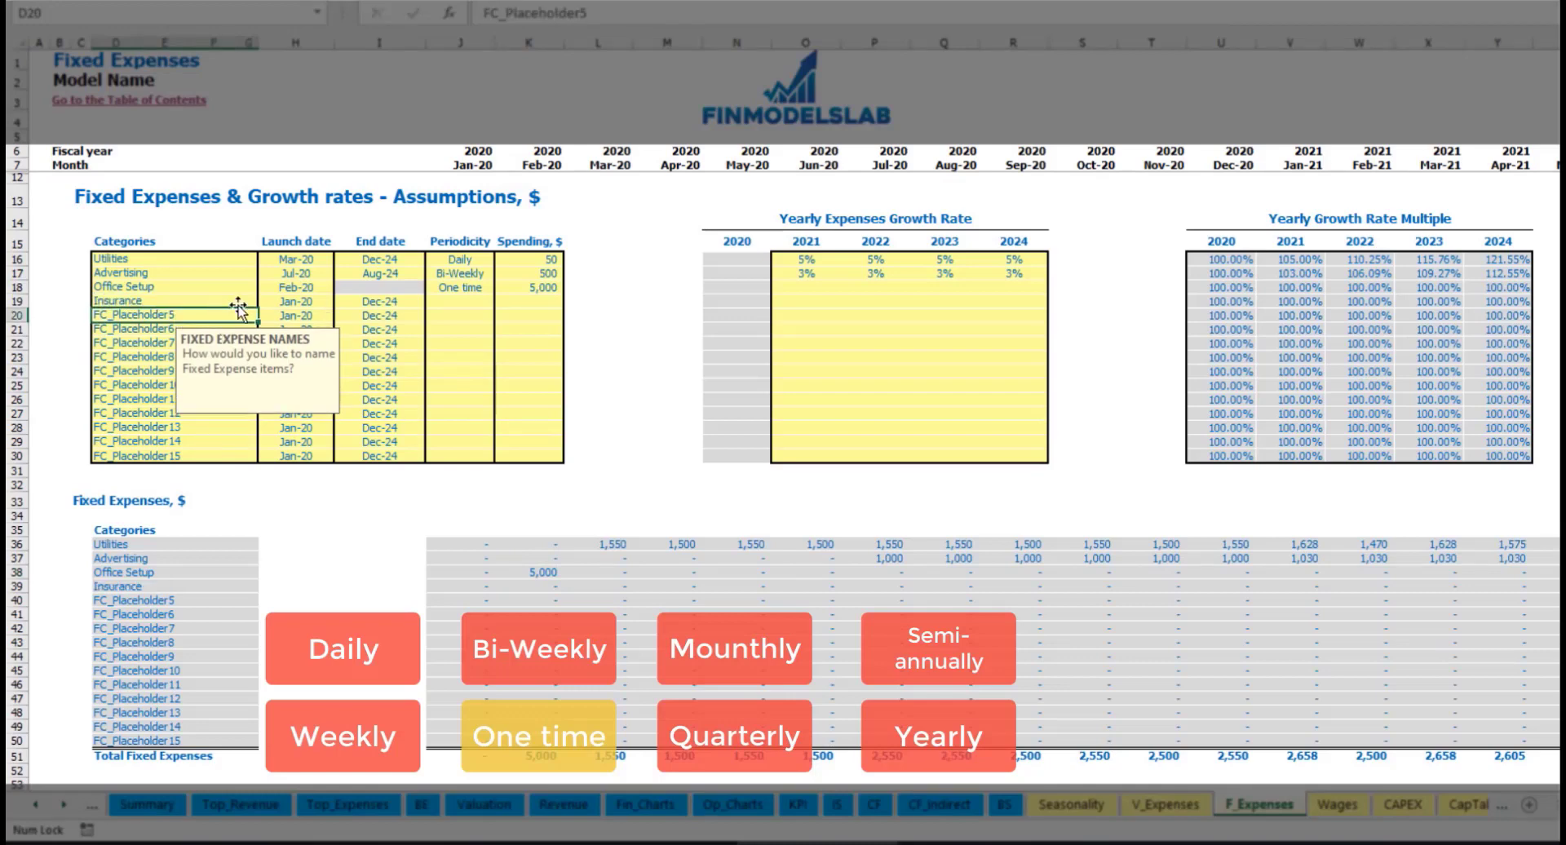
pyautogui.click(296, 303)
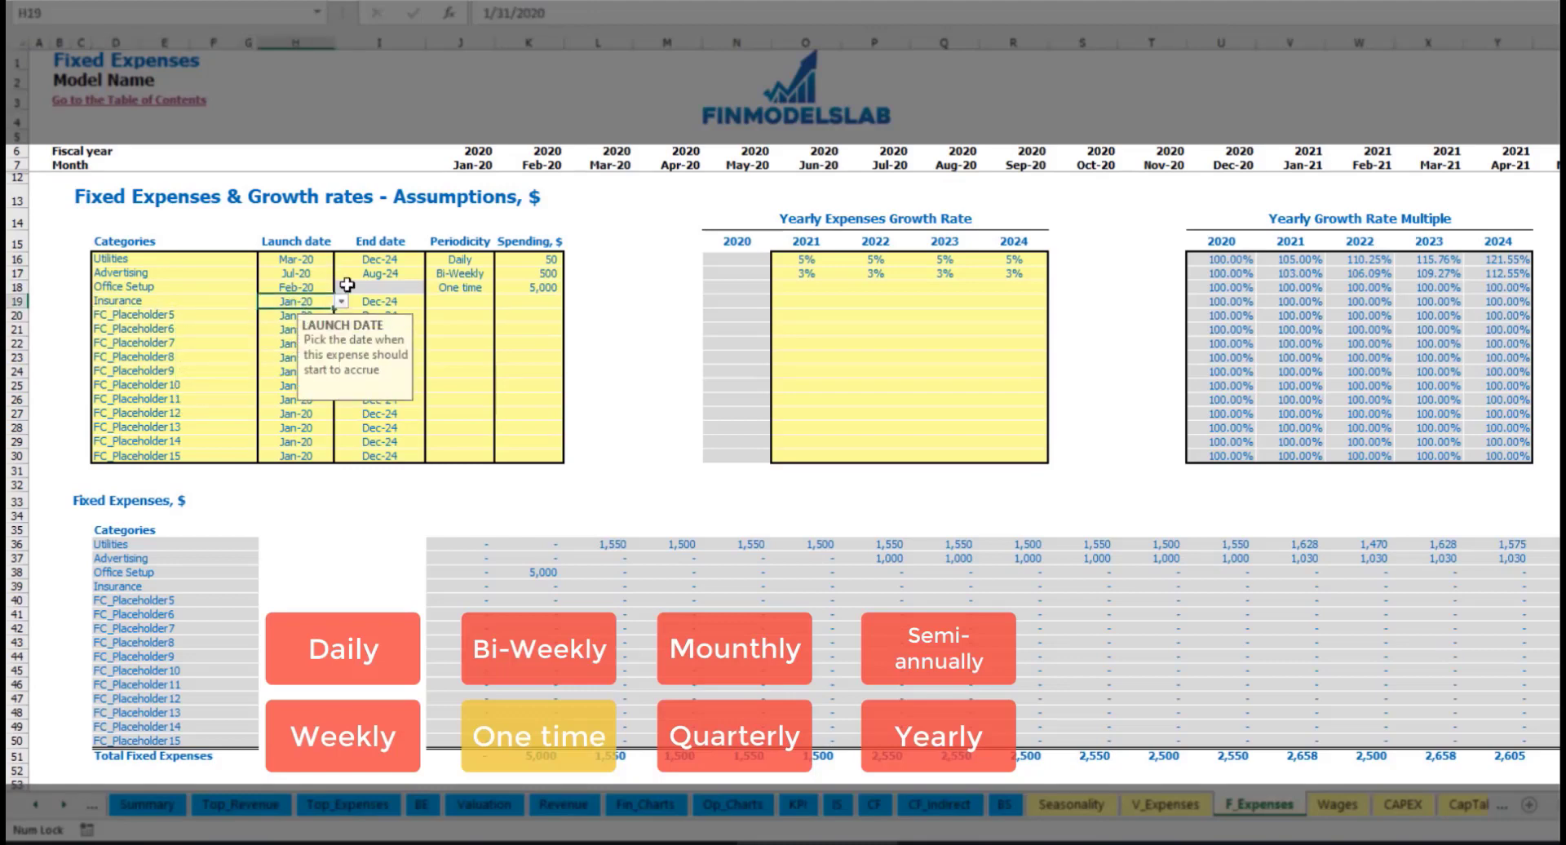
pyautogui.click(397, 302)
pyautogui.click(475, 302)
pyautogui.click(503, 306)
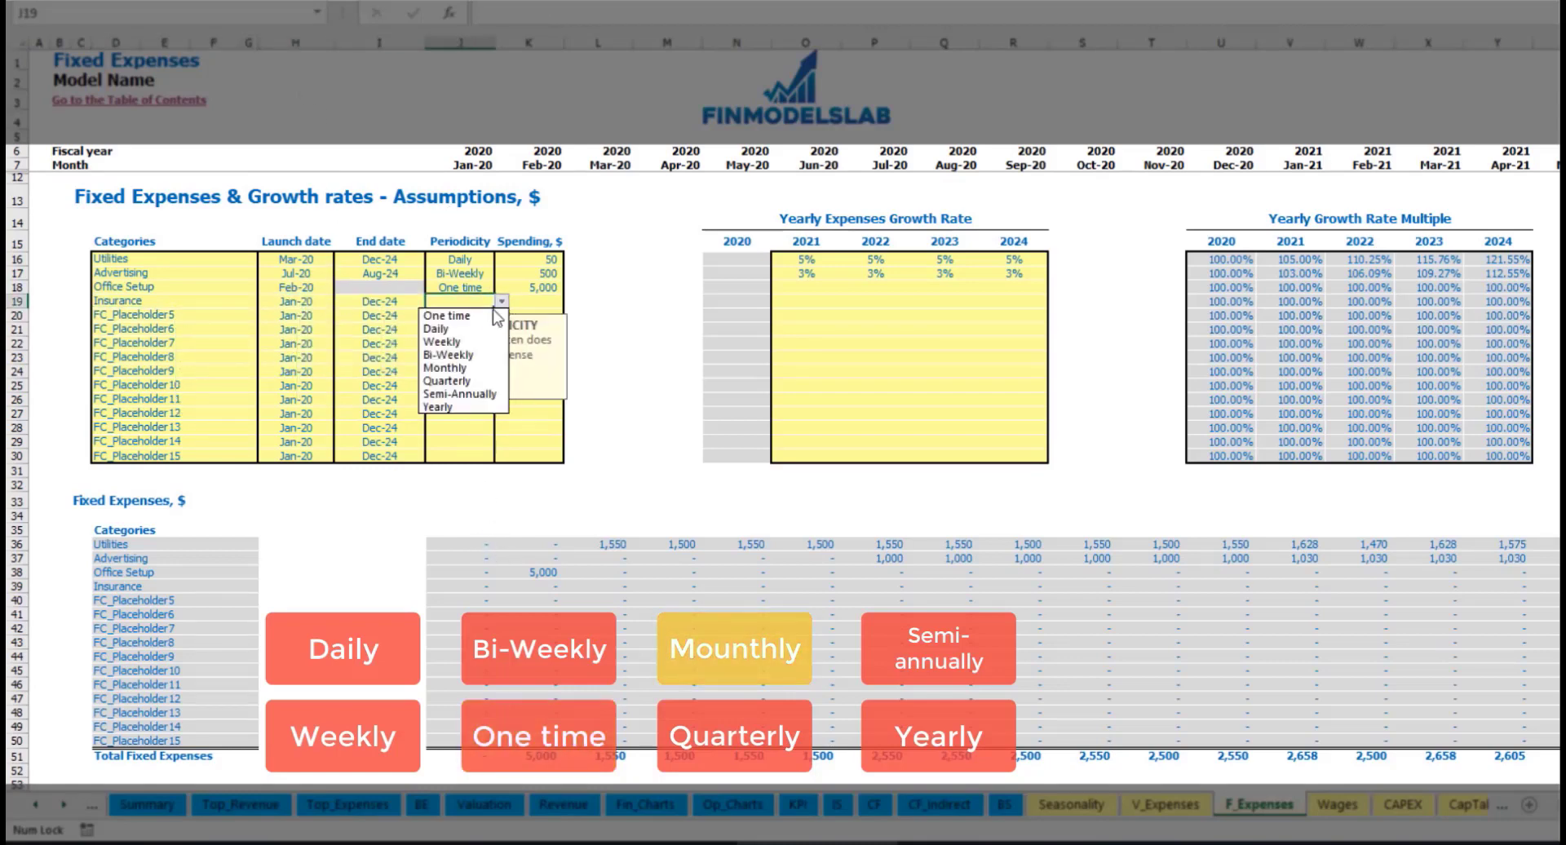
pyautogui.click(467, 358)
pyautogui.click(537, 302)
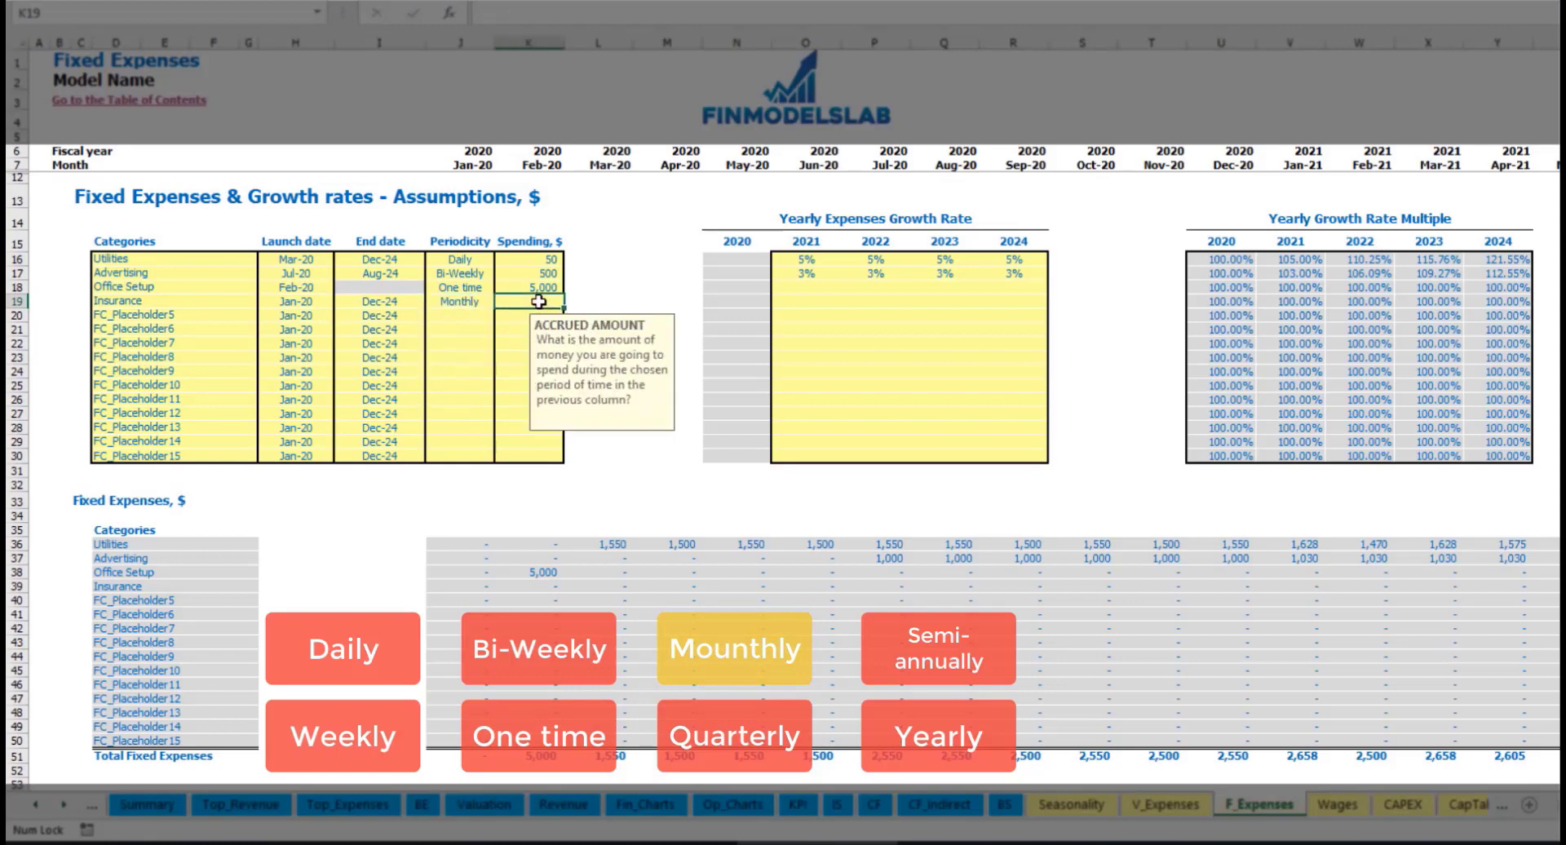
pyautogui.write('1000')
pyautogui.press('Return')
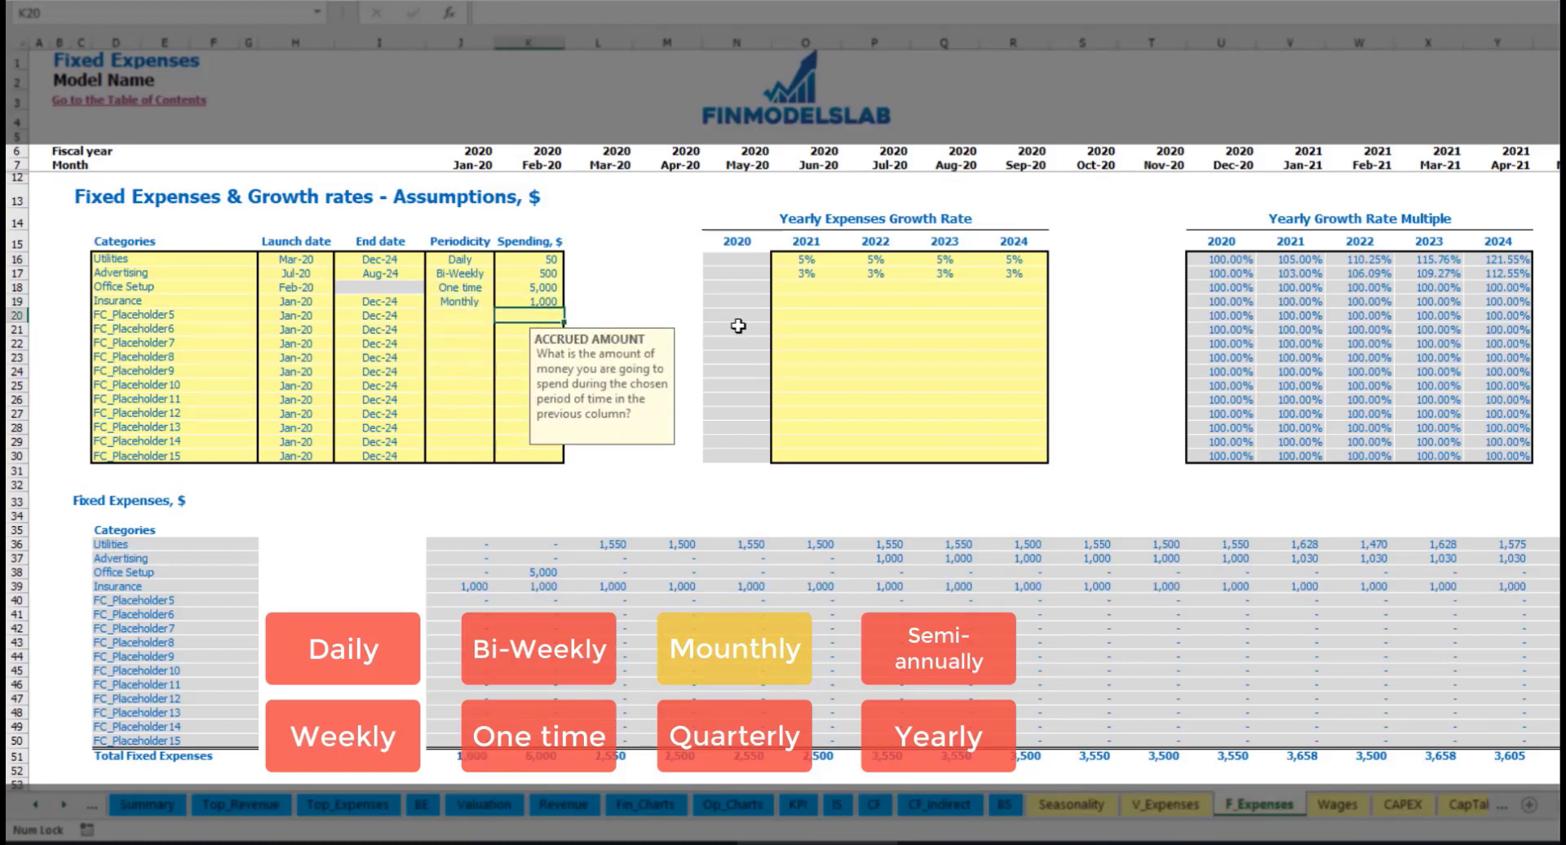
# Step: Enter Insurance growth of 5%, 3%, 2% and 1% for 2021–2024 and review its 2020 amounts
pyautogui.click(808, 304)
pyautogui.write('5%')
pyautogui.hotkey('ctrl', 'Return')
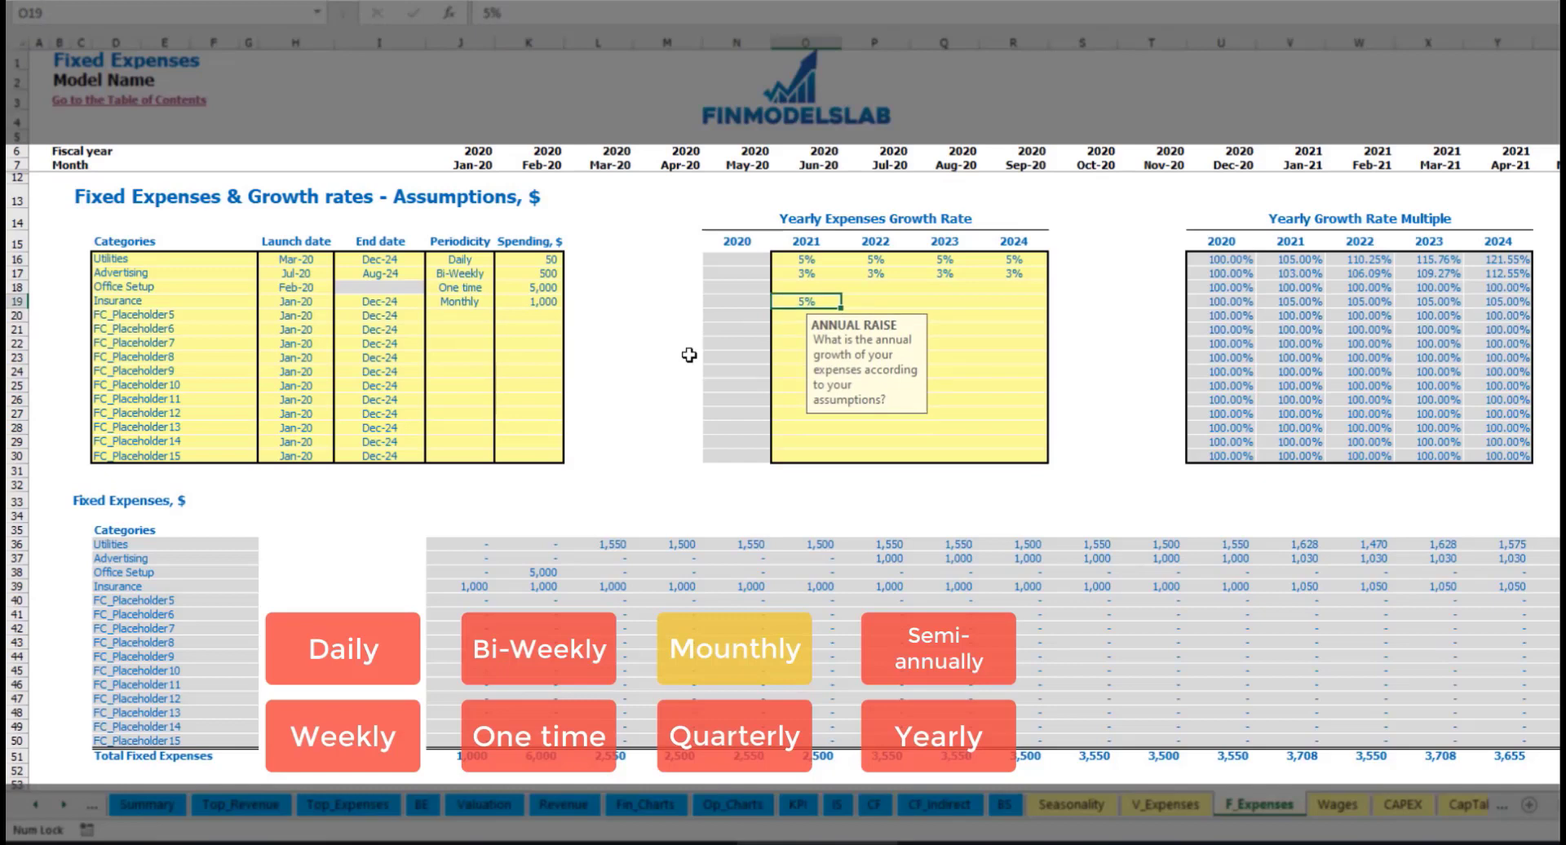
pyautogui.press('Tab')
pyautogui.write('3%')
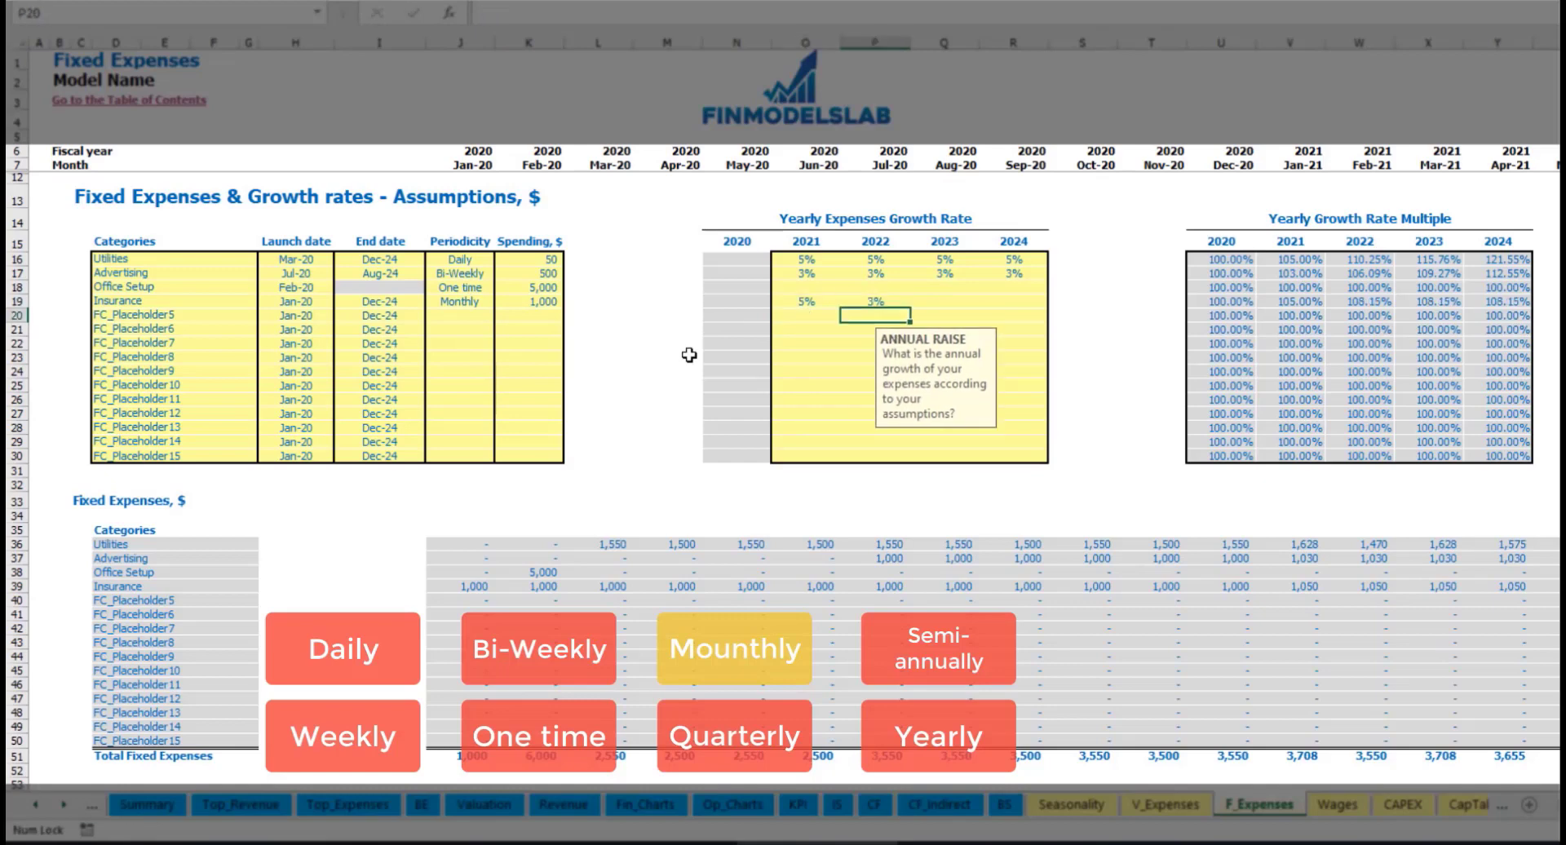
pyautogui.press('Tab')
pyautogui.write('2%')
pyautogui.press('Tab')
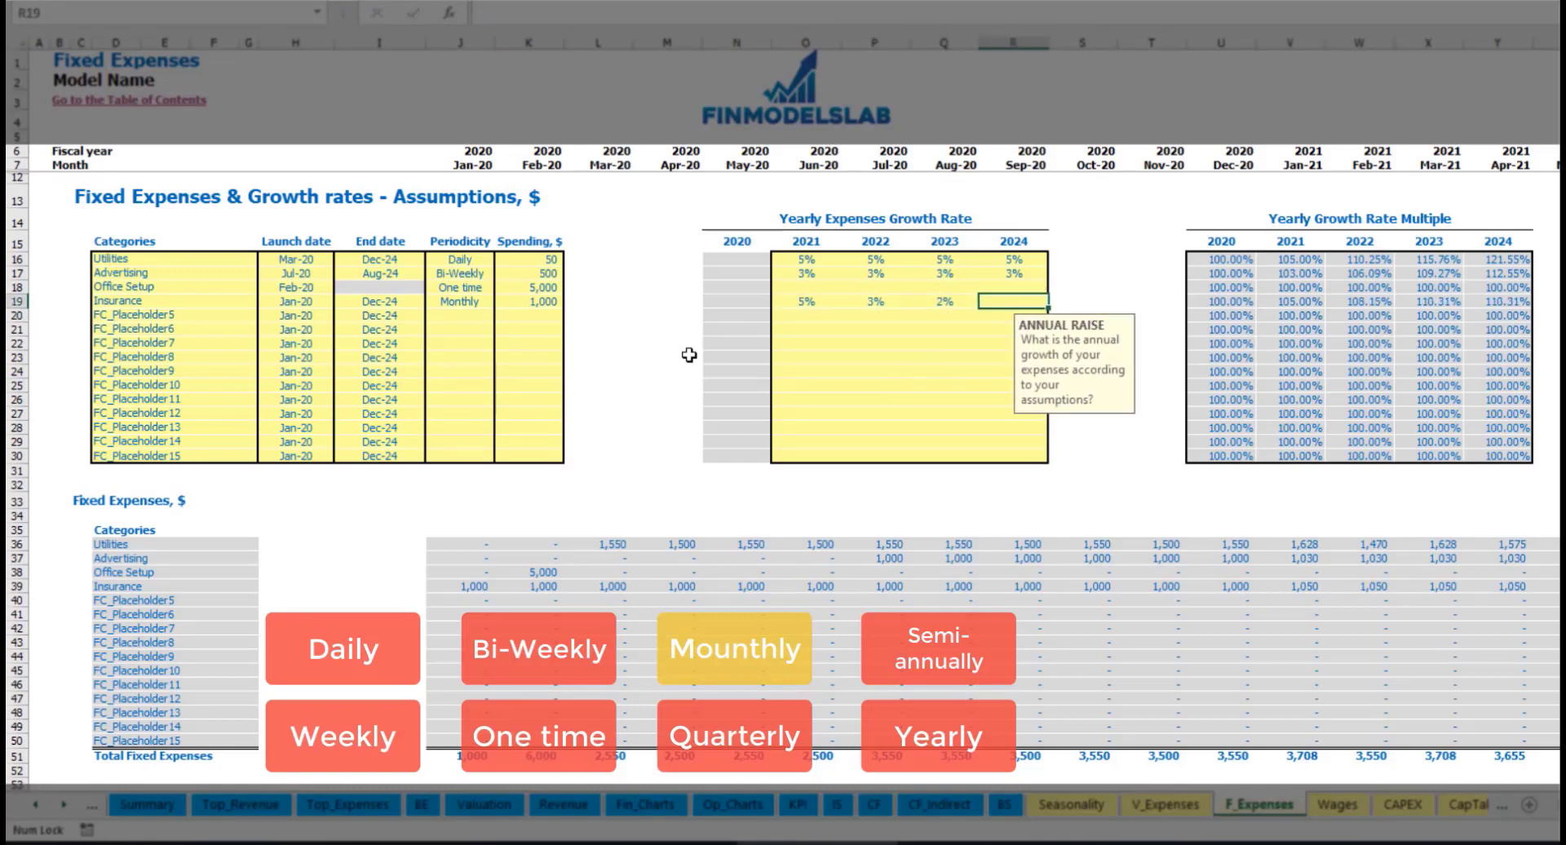
pyautogui.write('1%')
pyautogui.press('Return')
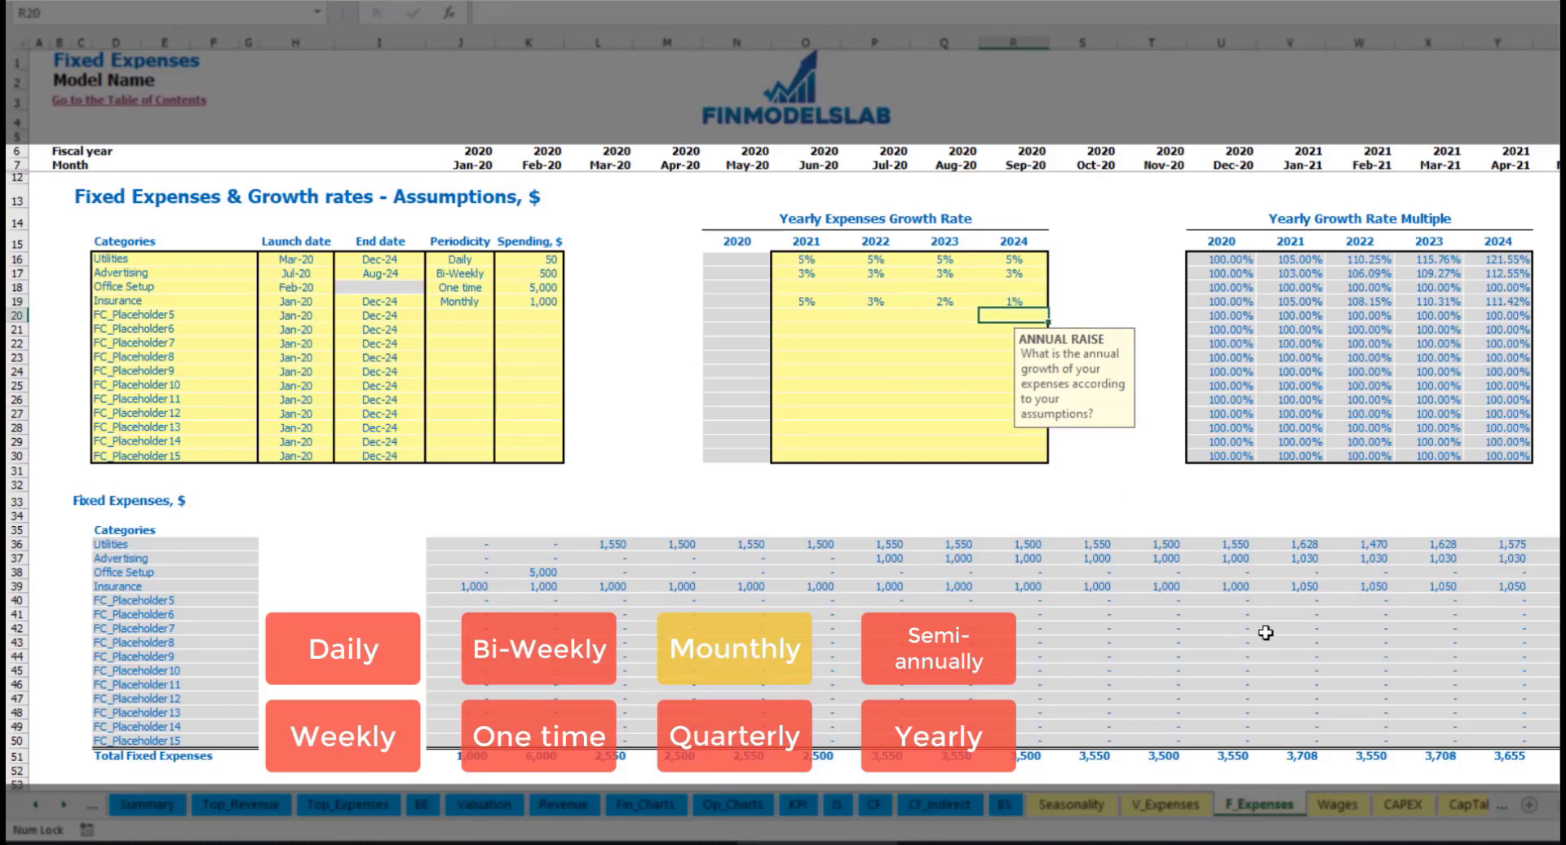
pyautogui.moveTo(482, 586); pyautogui.dragTo(1267, 588)
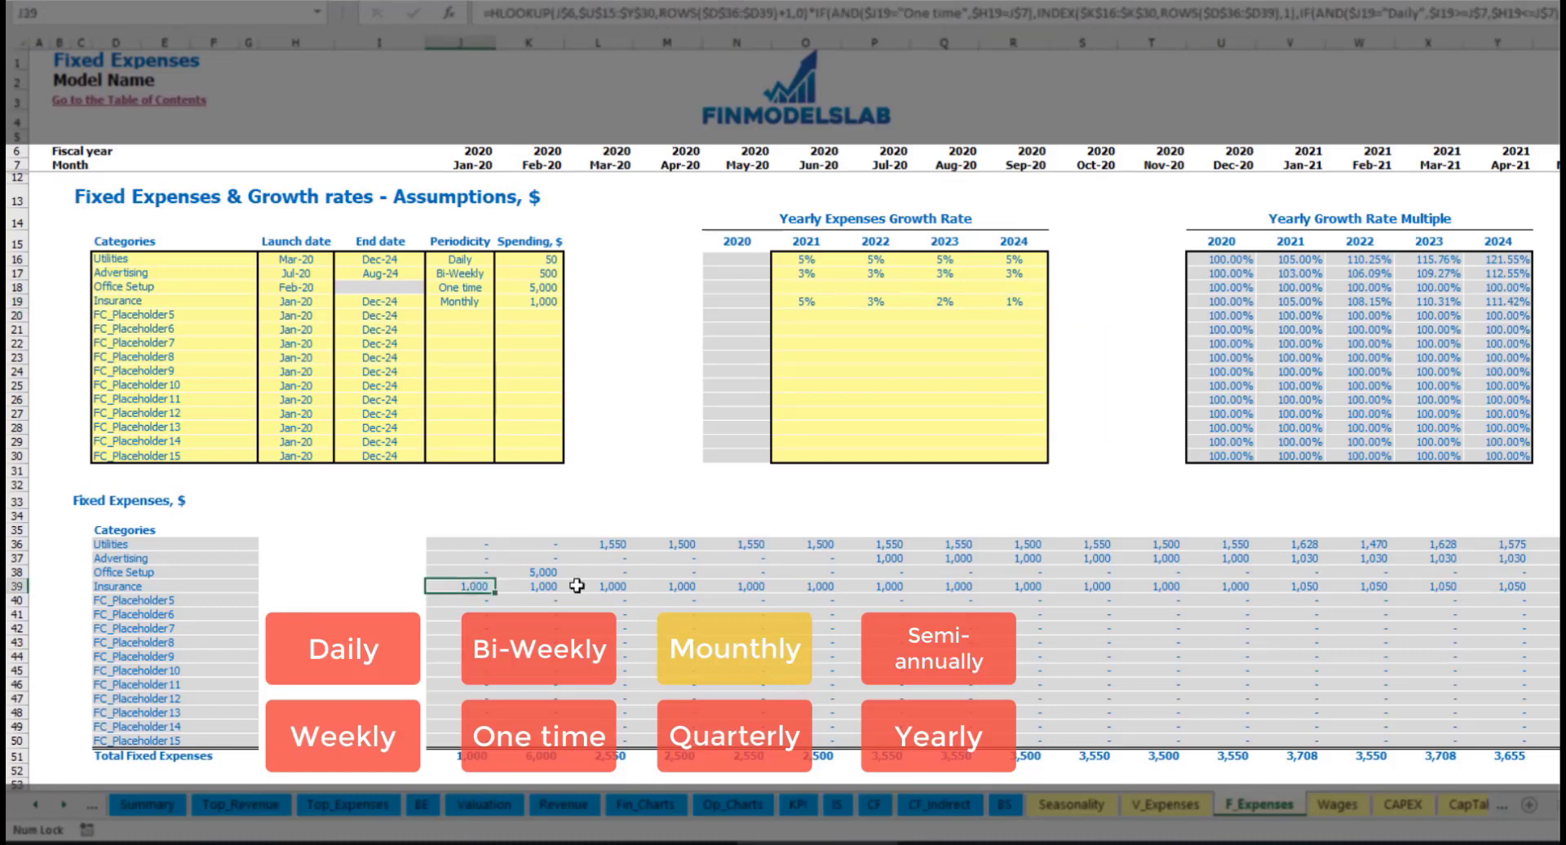
pyautogui.click(1269, 587)
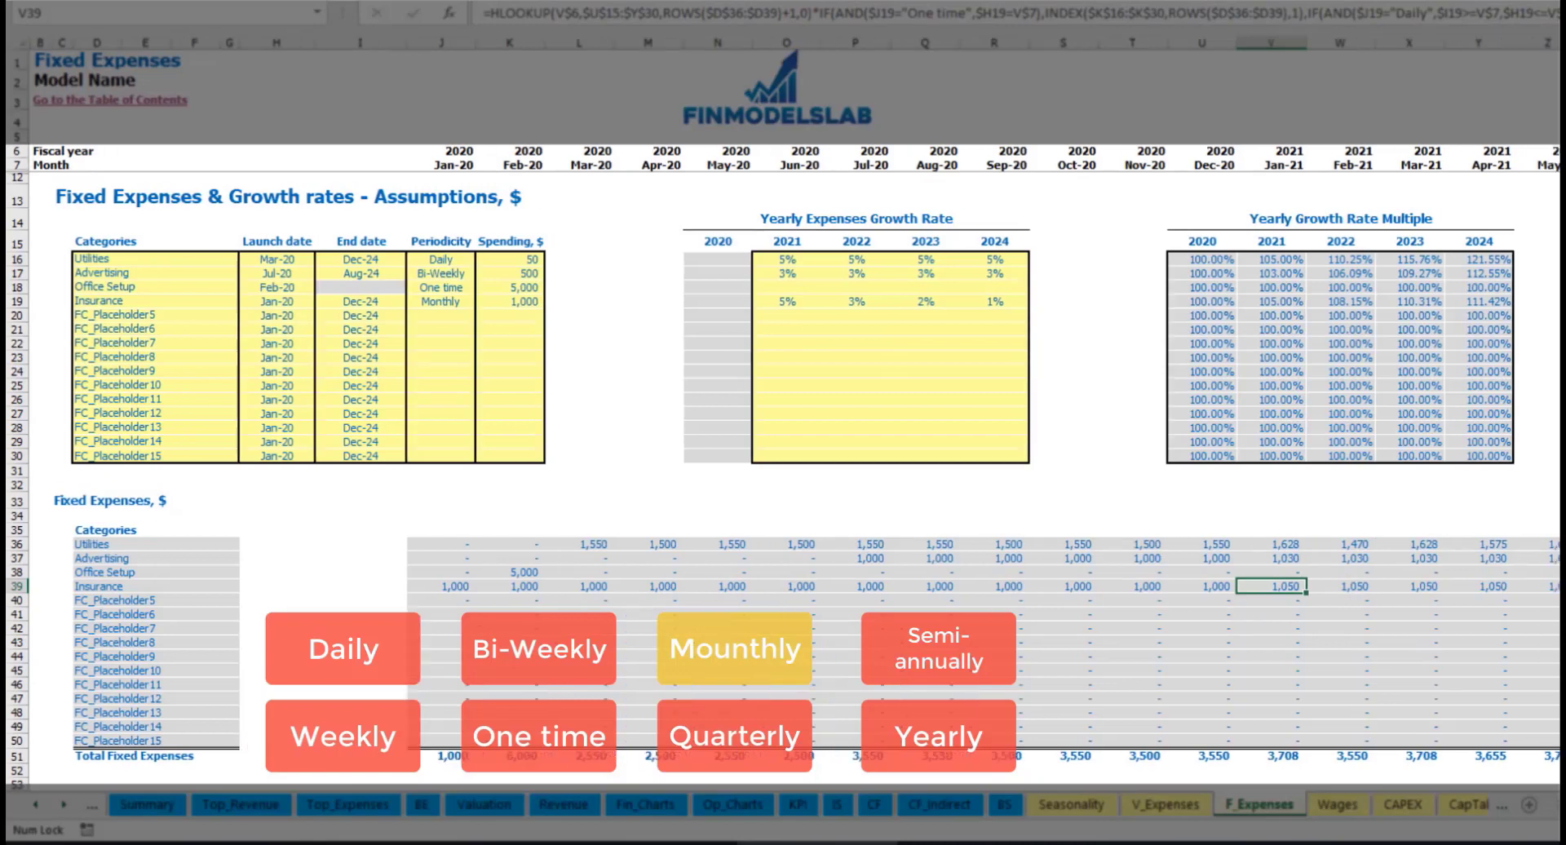
pyautogui.hscroll(5, 796, 400)
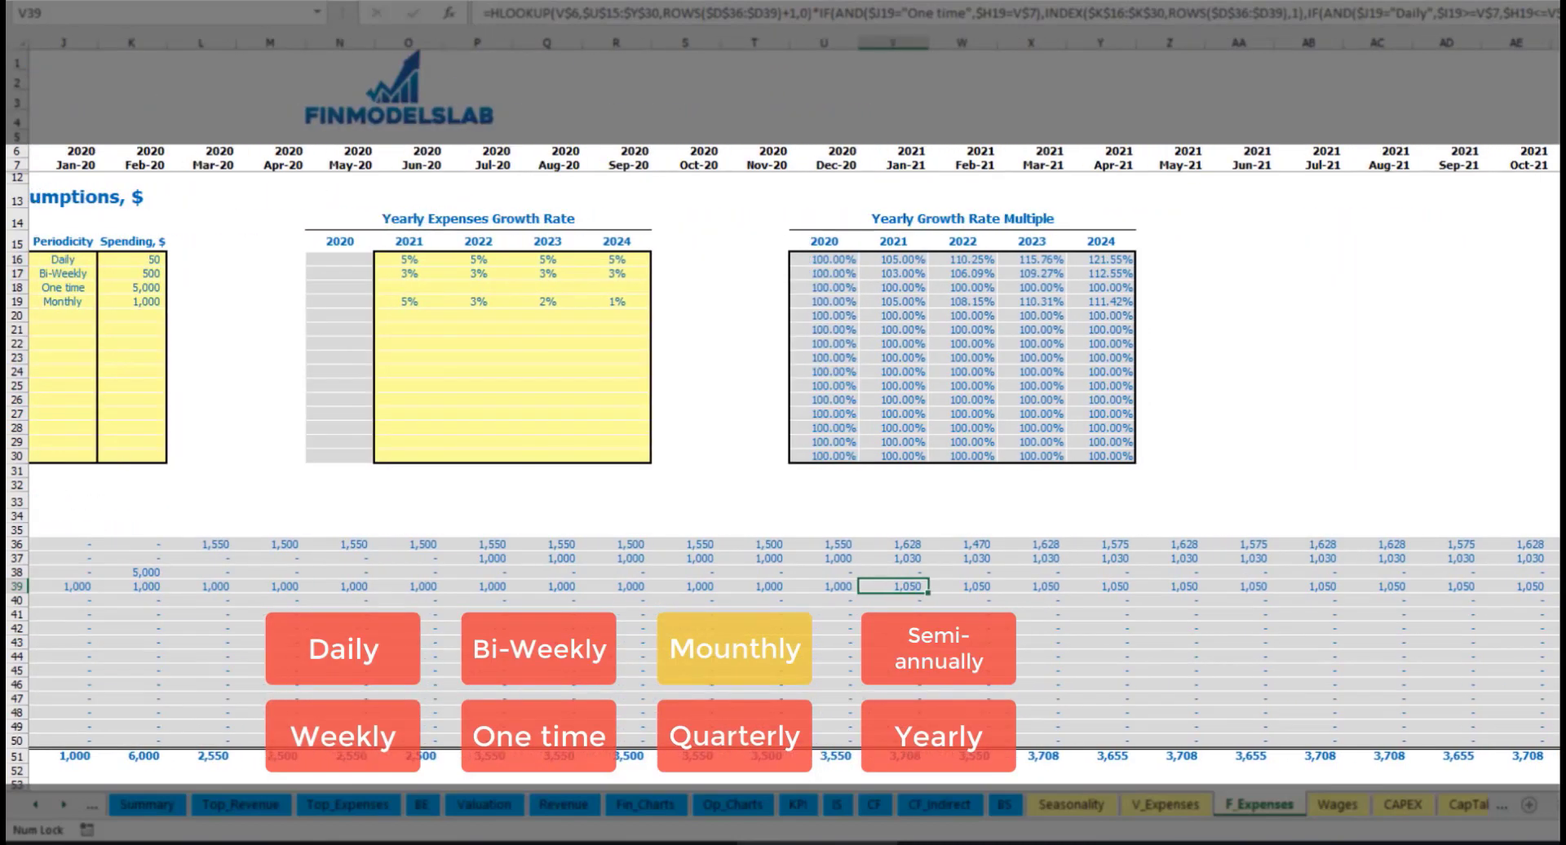
pyautogui.click(1558, 43)
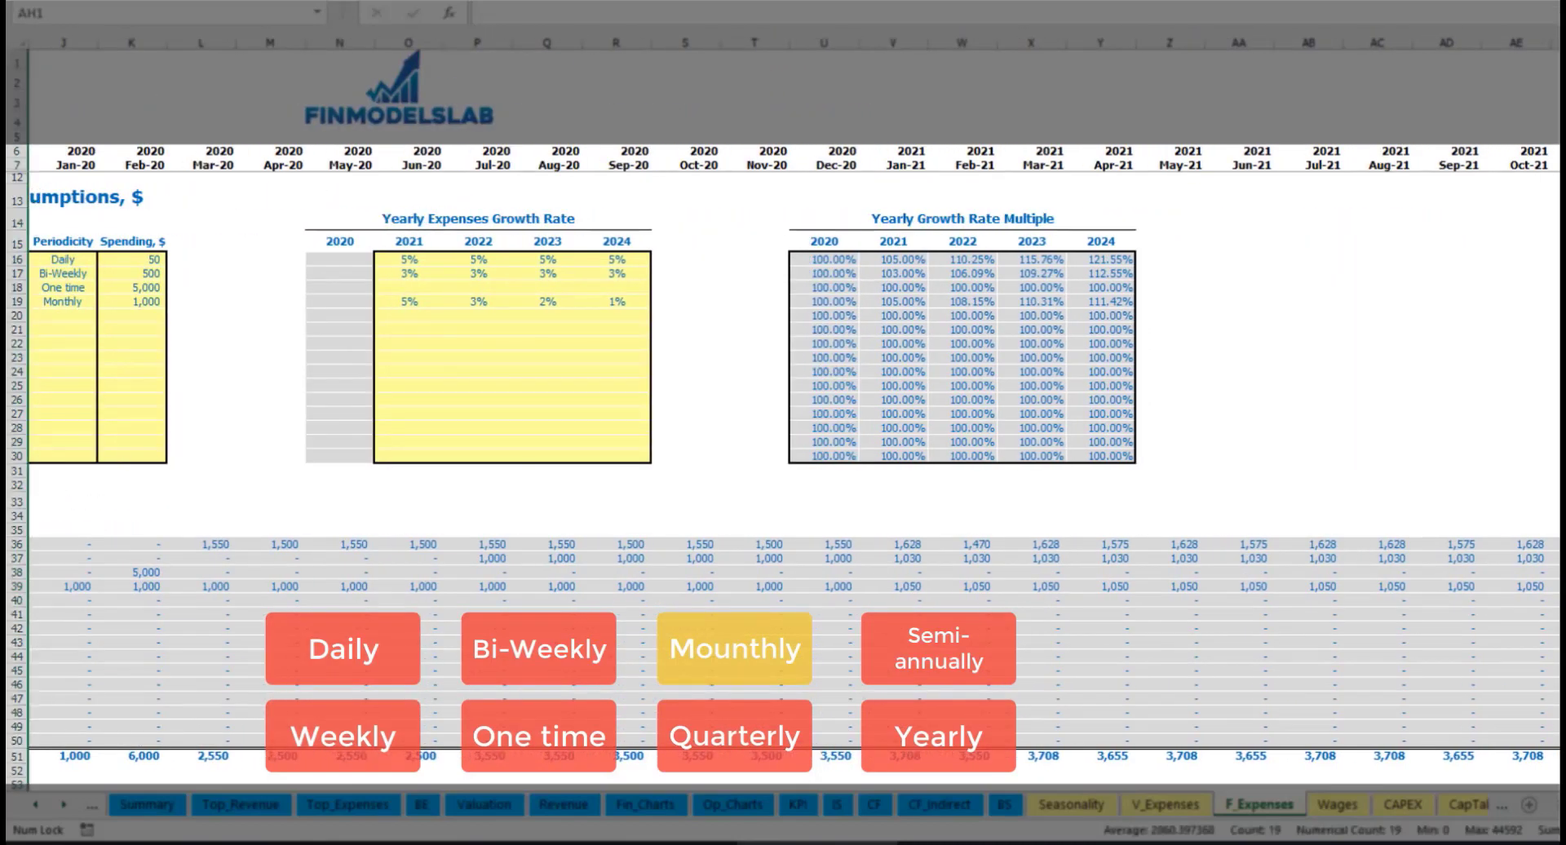
pyautogui.click(1558, 585)
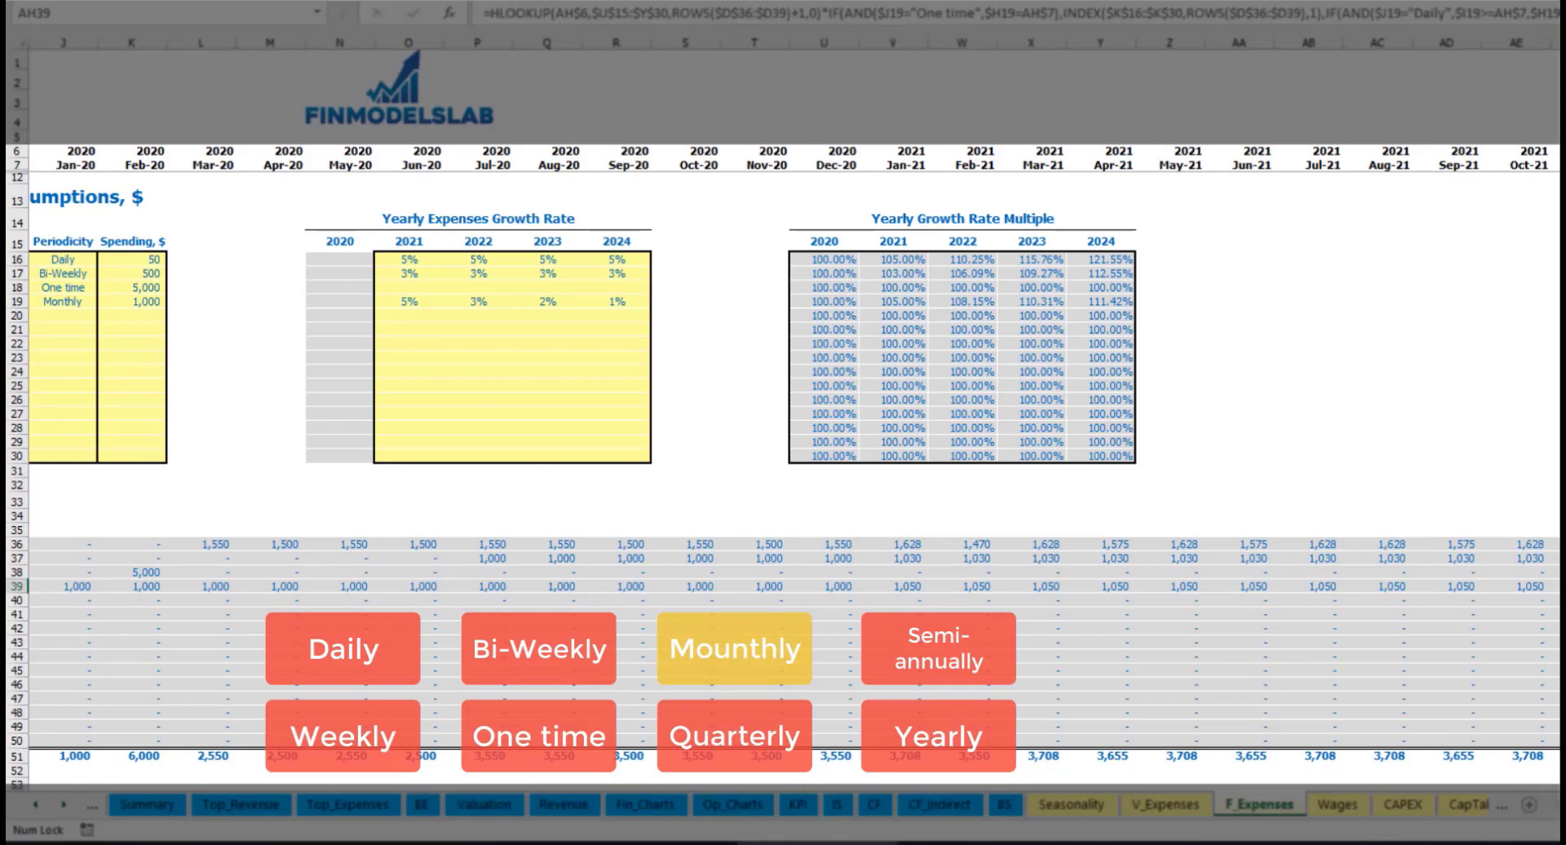
pyautogui.hscroll(-5, 693, 500)
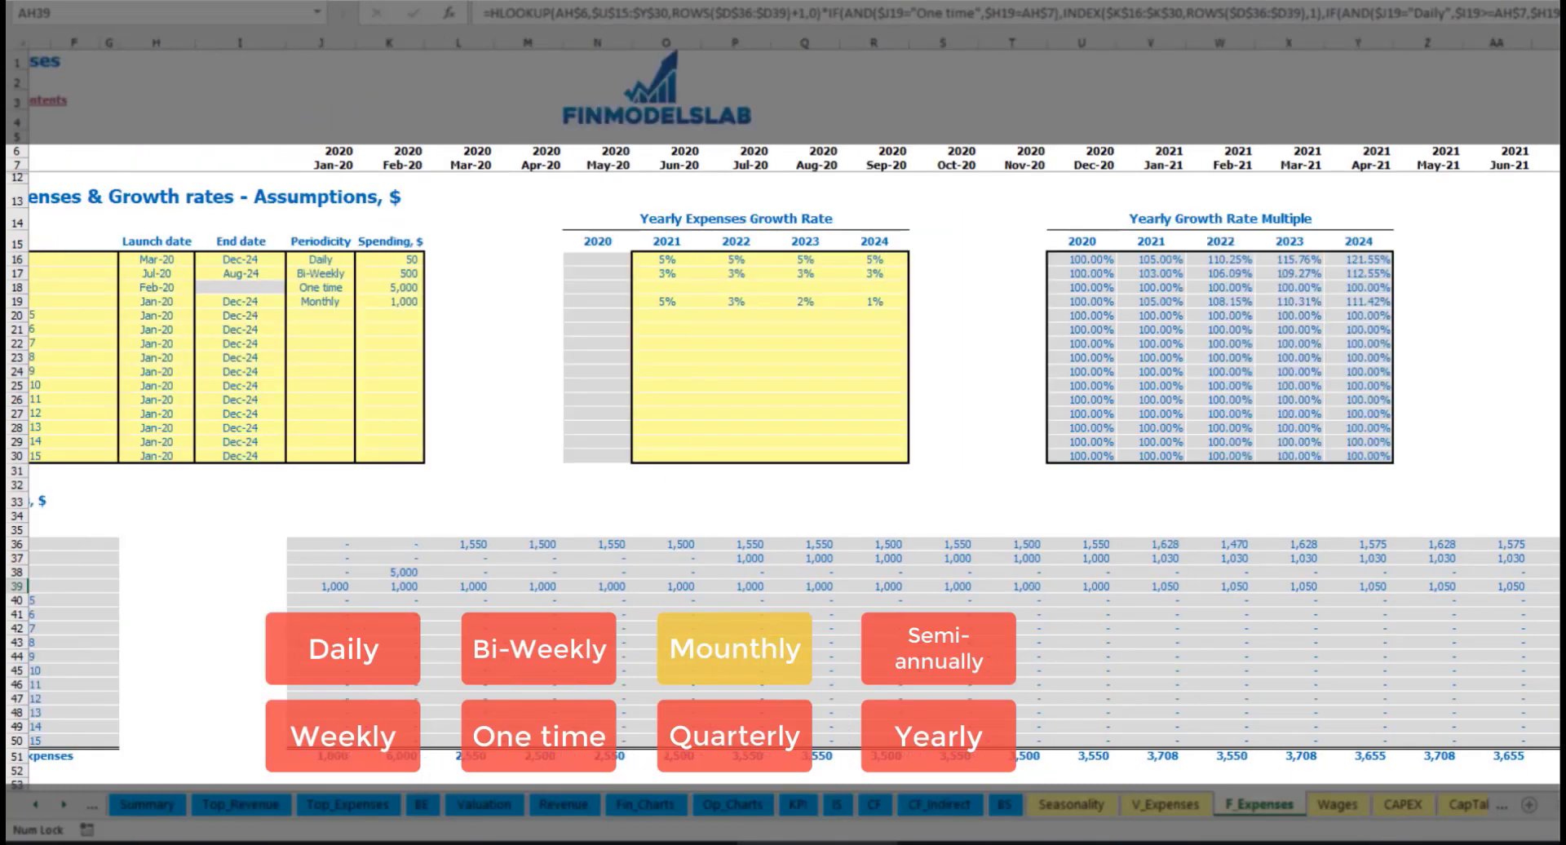
# Step: Switch Insurance to Quarterly and check its Jan-20, Apr-20 and Jul-20 amounts
pyautogui.click(477, 301)
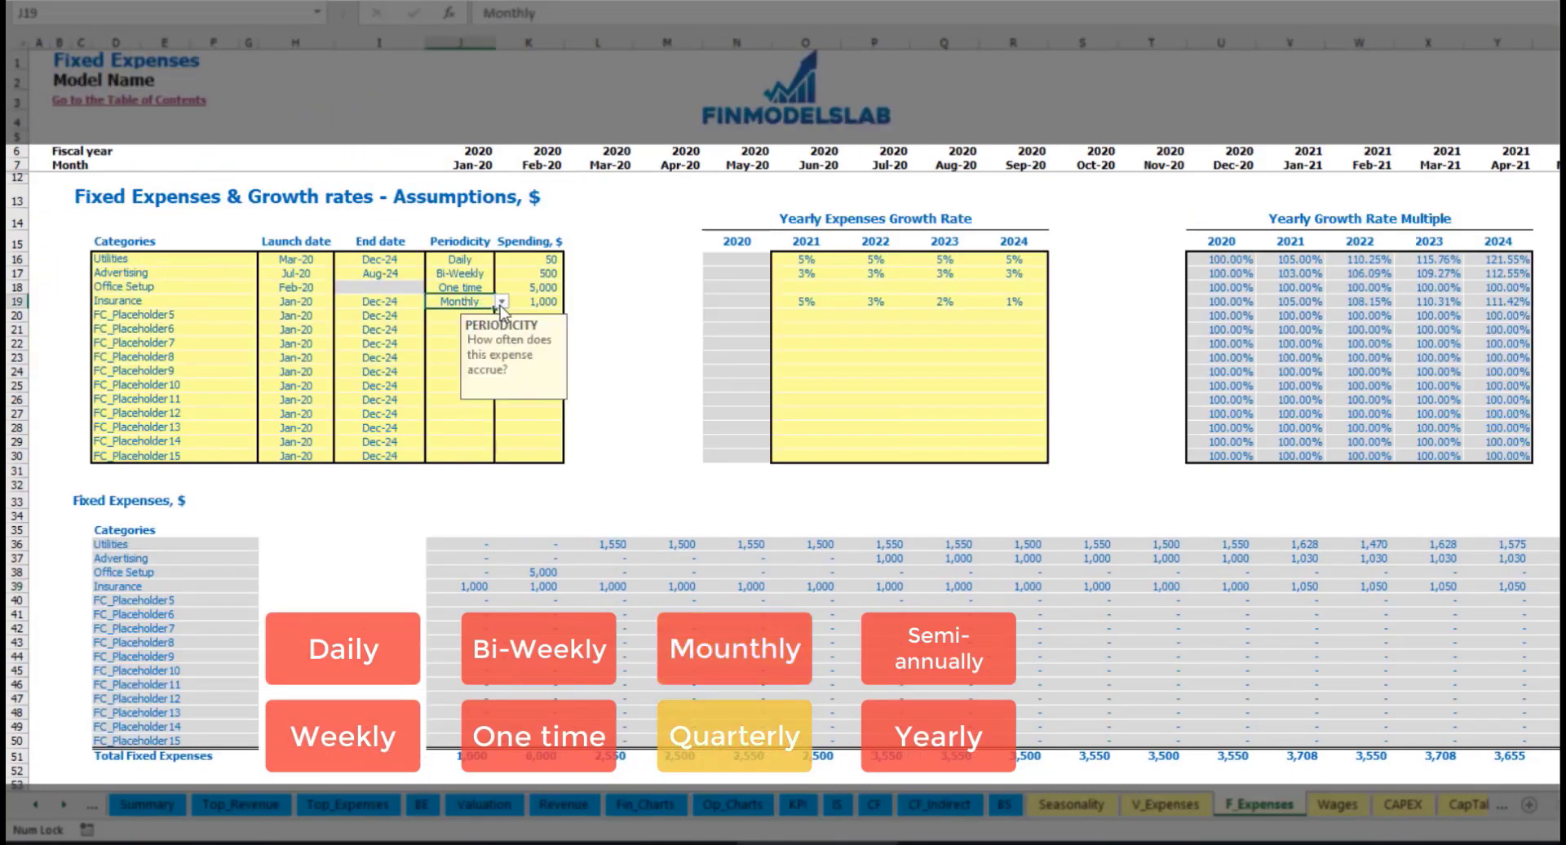
pyautogui.click(502, 301)
pyautogui.click(499, 384)
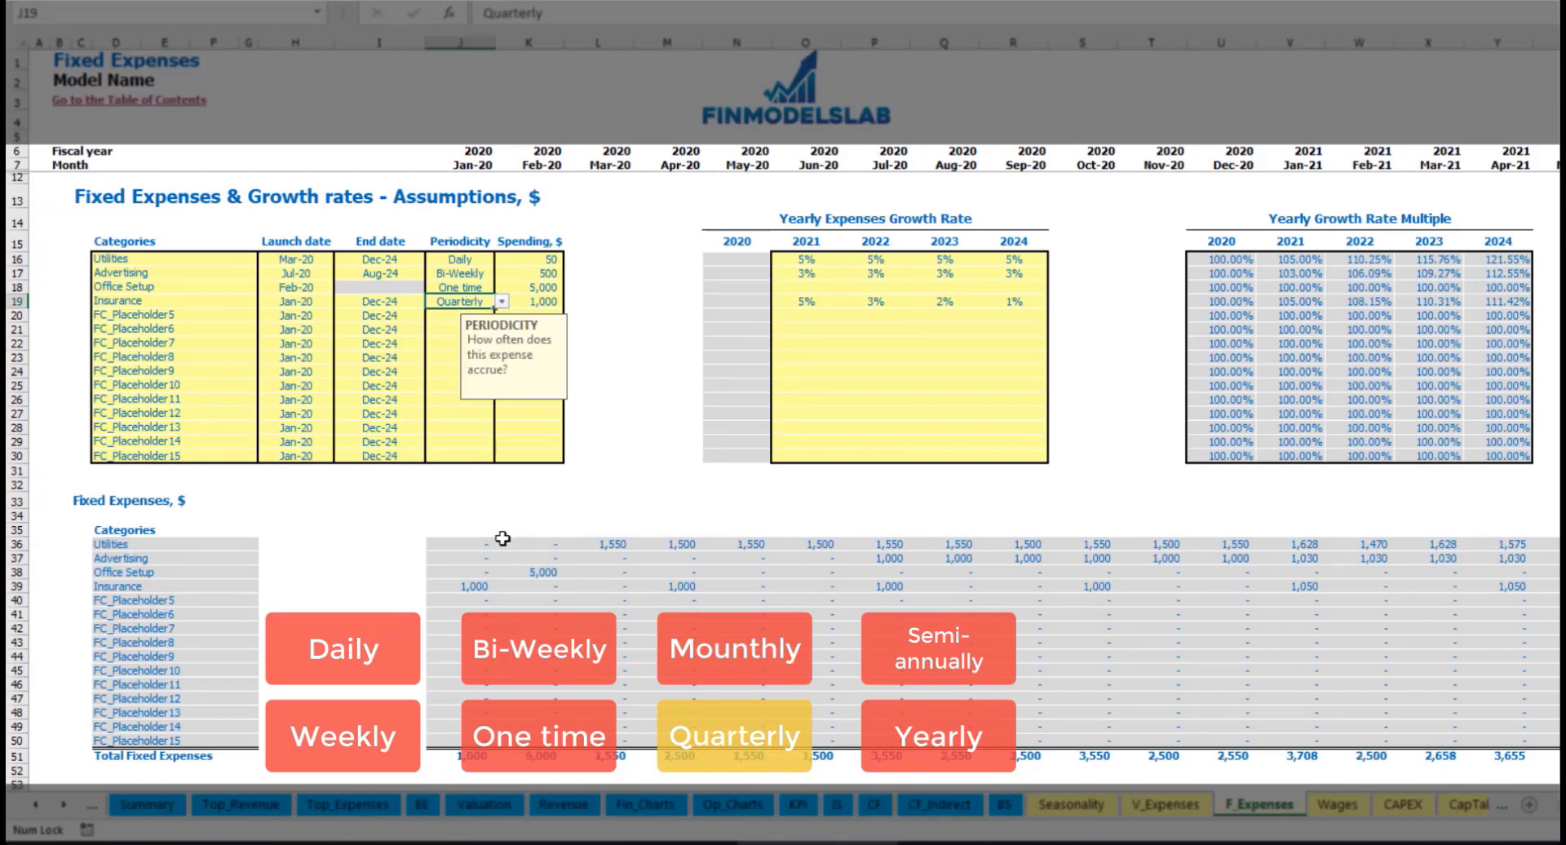
pyautogui.click(456, 587)
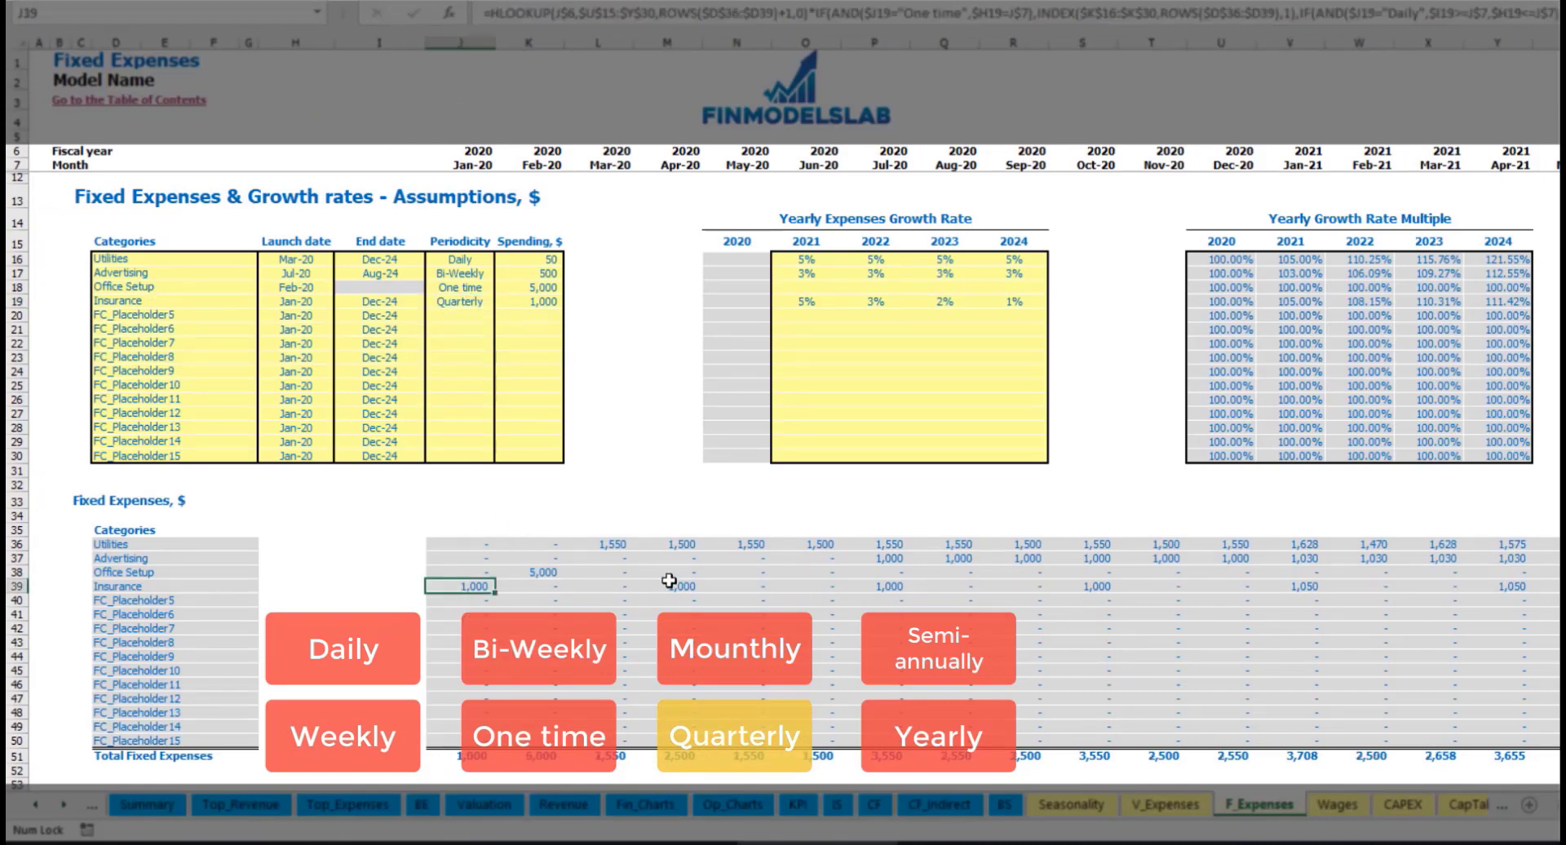
pyautogui.click(669, 583)
pyautogui.click(866, 588)
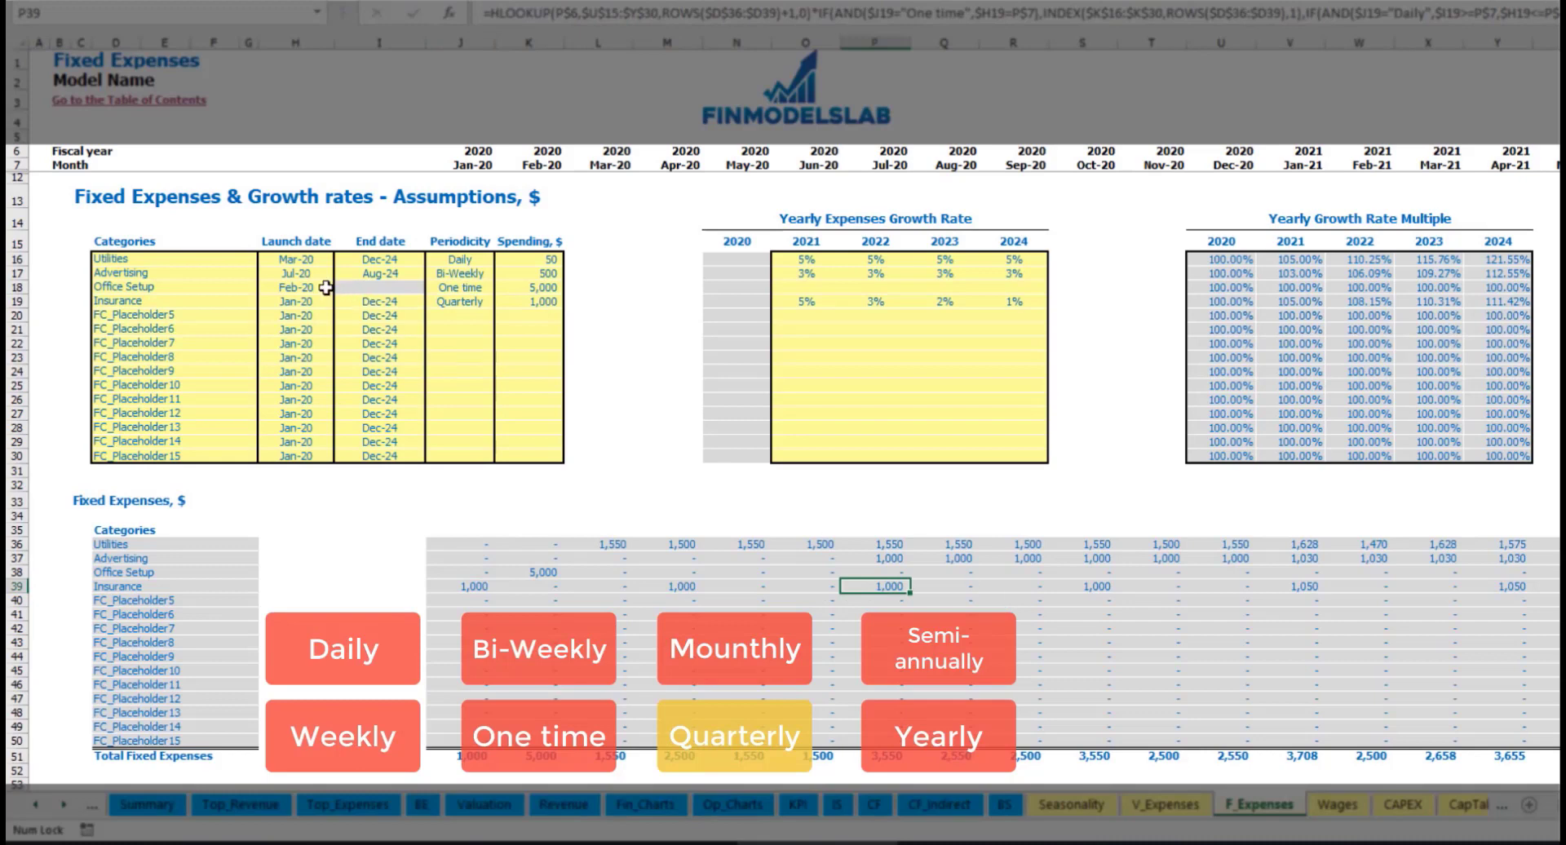
# Step: Move Insurance's launch date to Feb-20 and check its Feb-20 and May-20 amounts
pyautogui.click(322, 301)
pyautogui.click(341, 301)
pyautogui.click(292, 328)
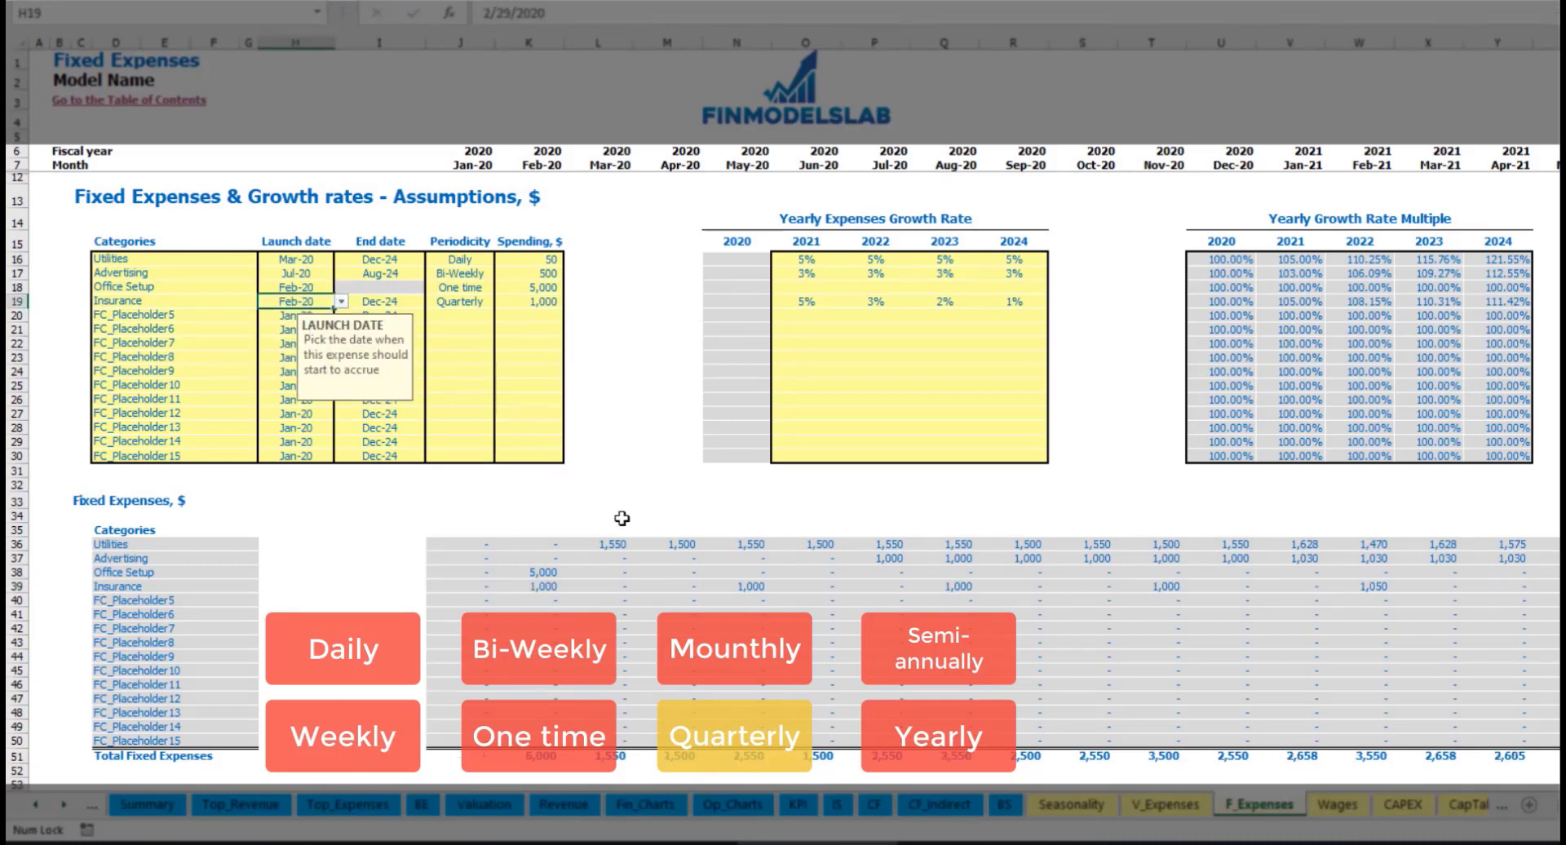
pyautogui.click(549, 583)
pyautogui.click(749, 587)
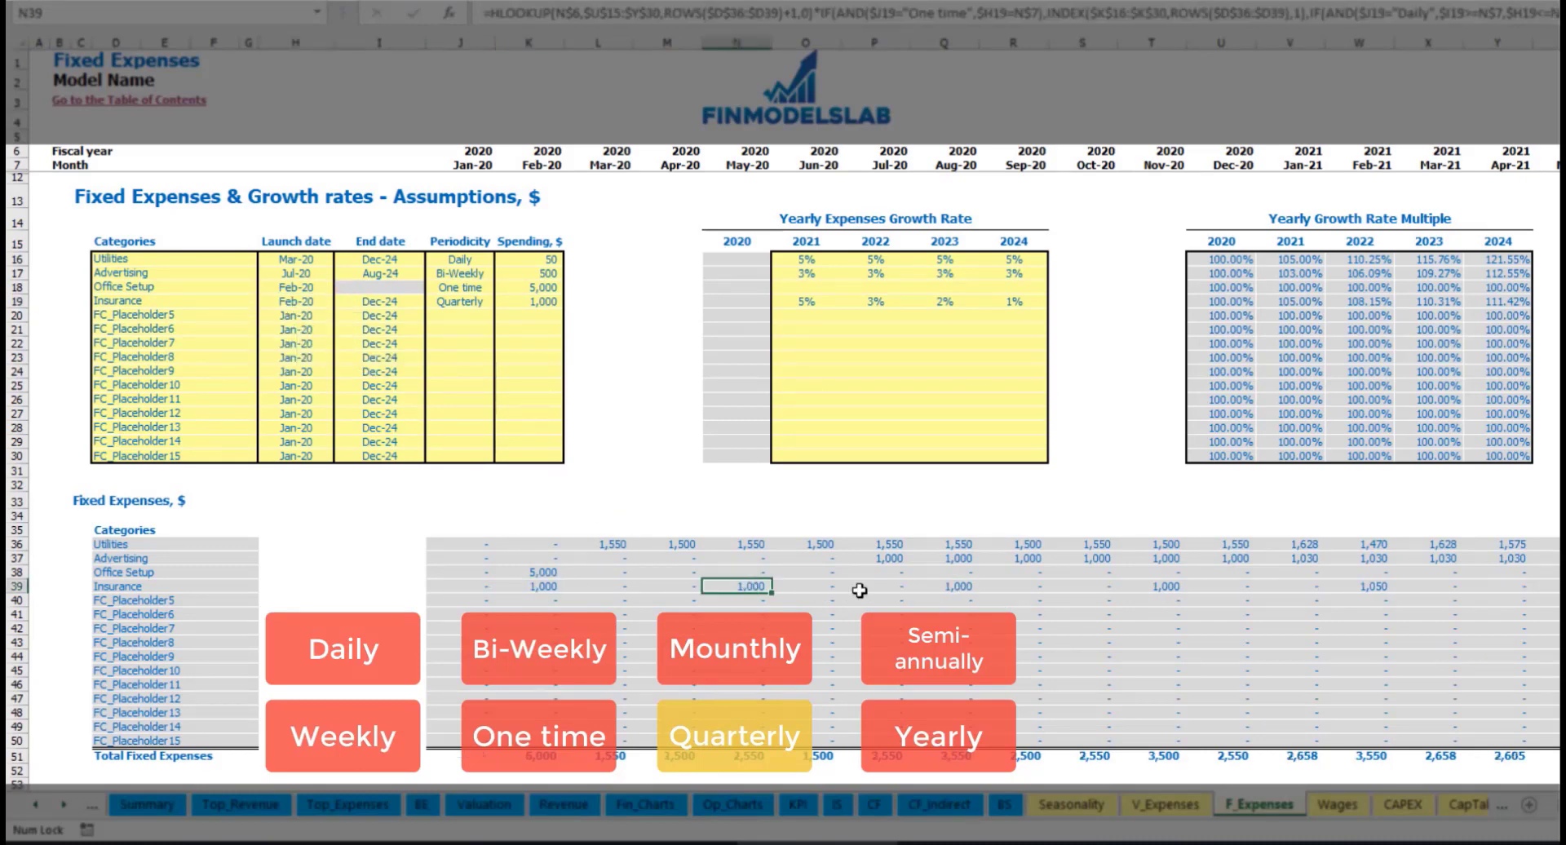
pyautogui.click(966, 579)
pyautogui.click(526, 588)
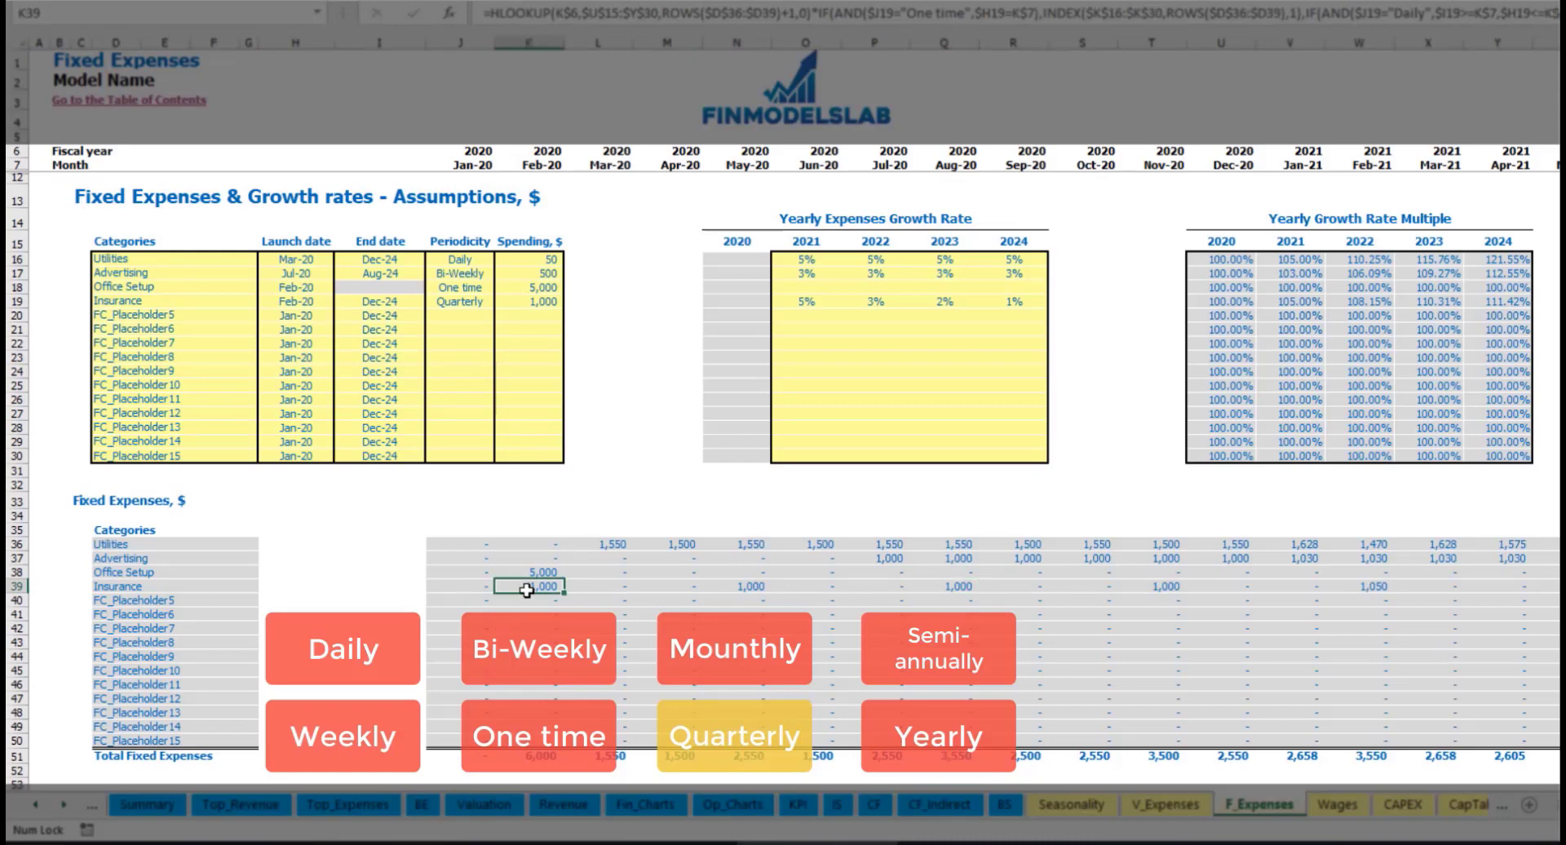
pyautogui.click(755, 587)
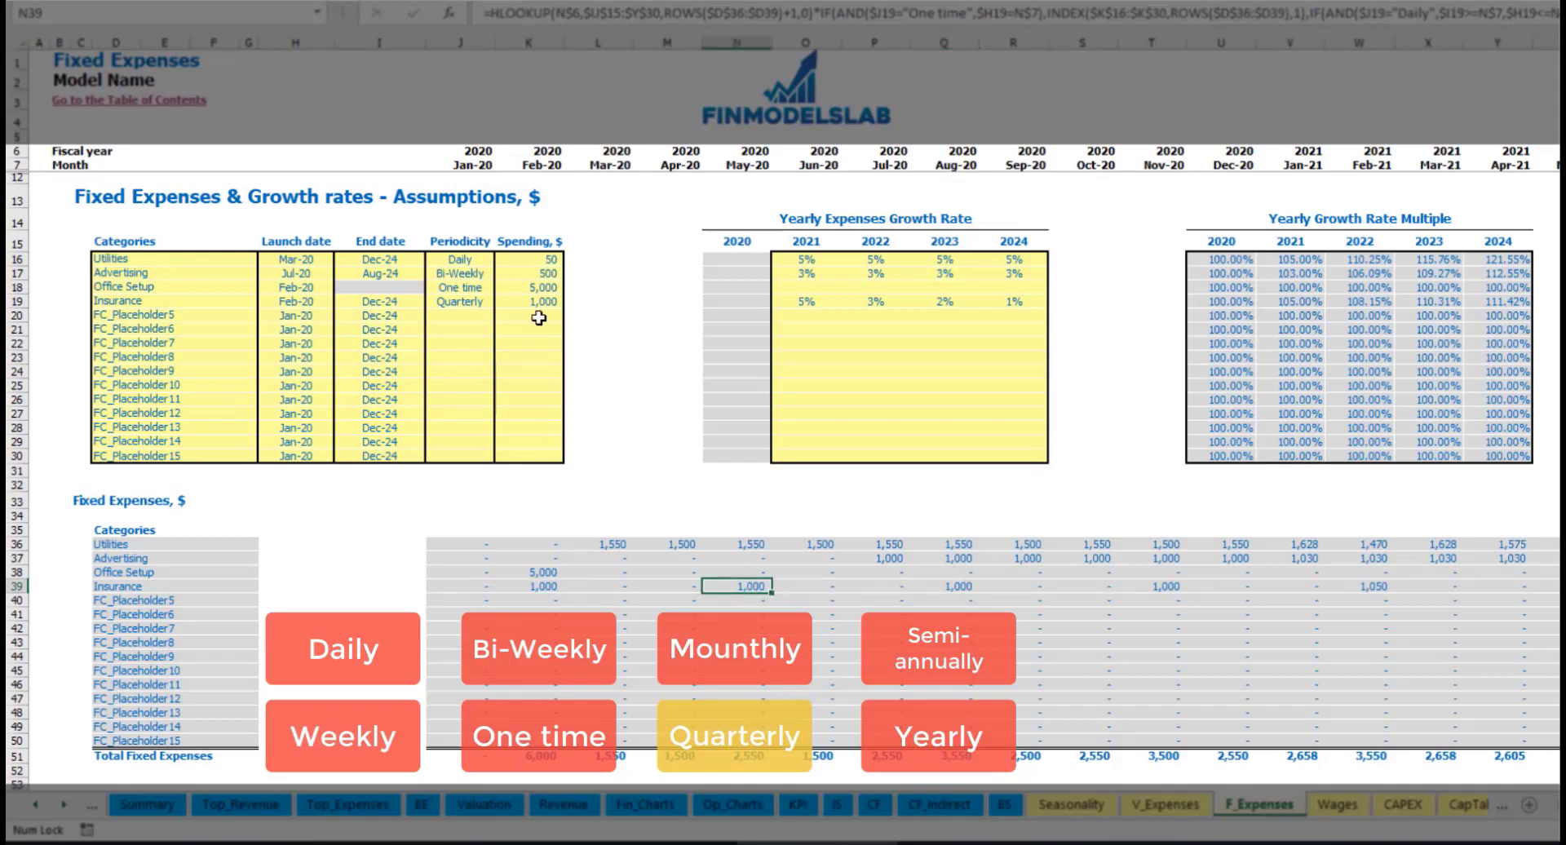
# Step: Change Insurance to Semi-Annually and review the spacing of its monthly amounts
pyautogui.click(494, 303)
pyautogui.click(501, 301)
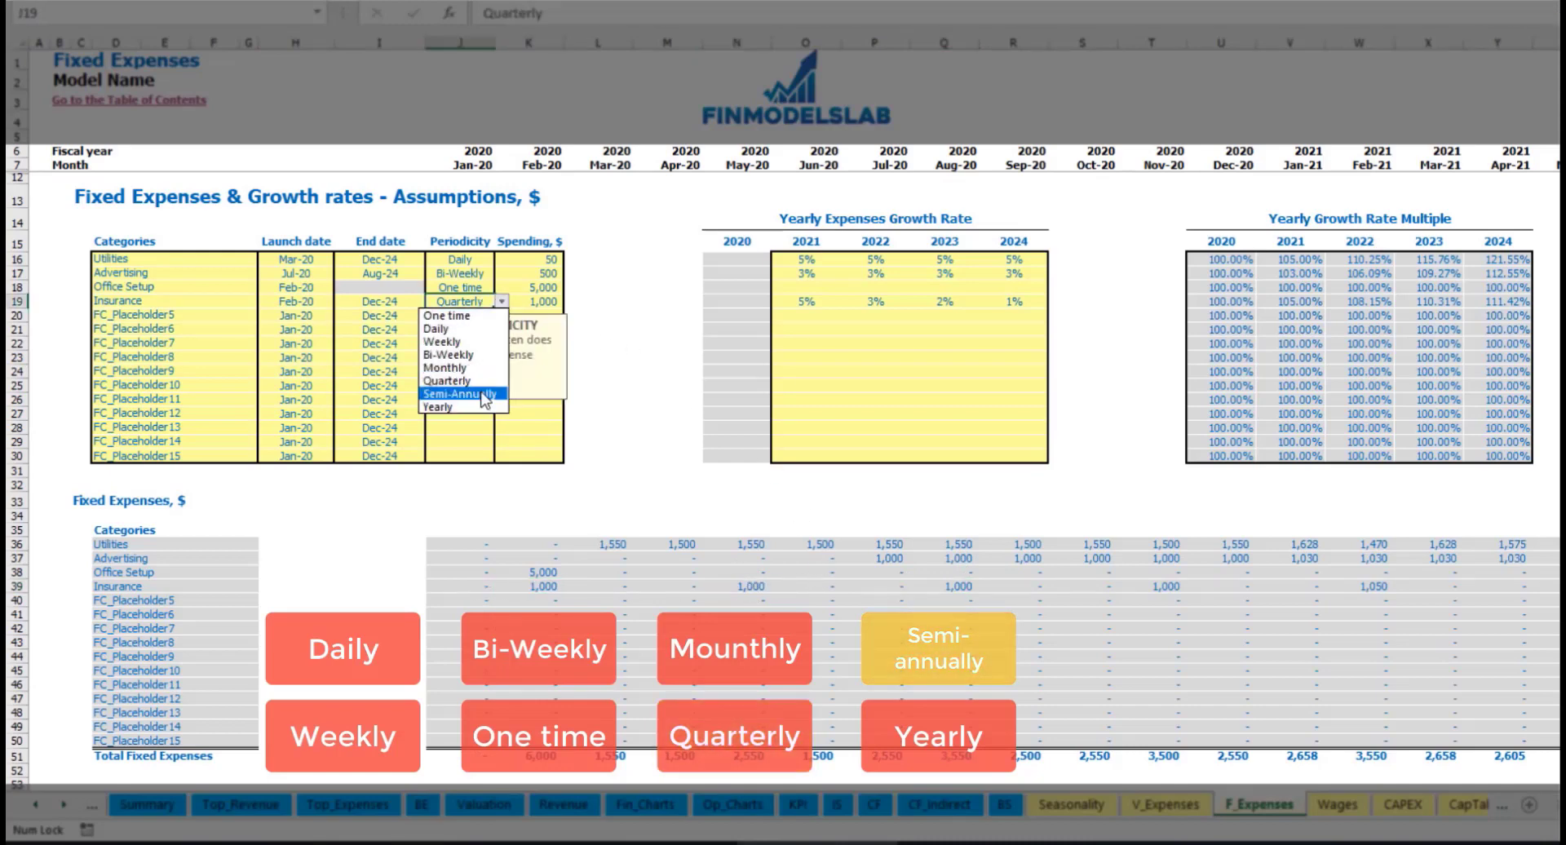
pyautogui.click(460, 394)
pyautogui.moveTo(539, 587); pyautogui.dragTo(1296, 592)
pyautogui.moveTo(1302, 587); pyautogui.dragTo(1346, 593)
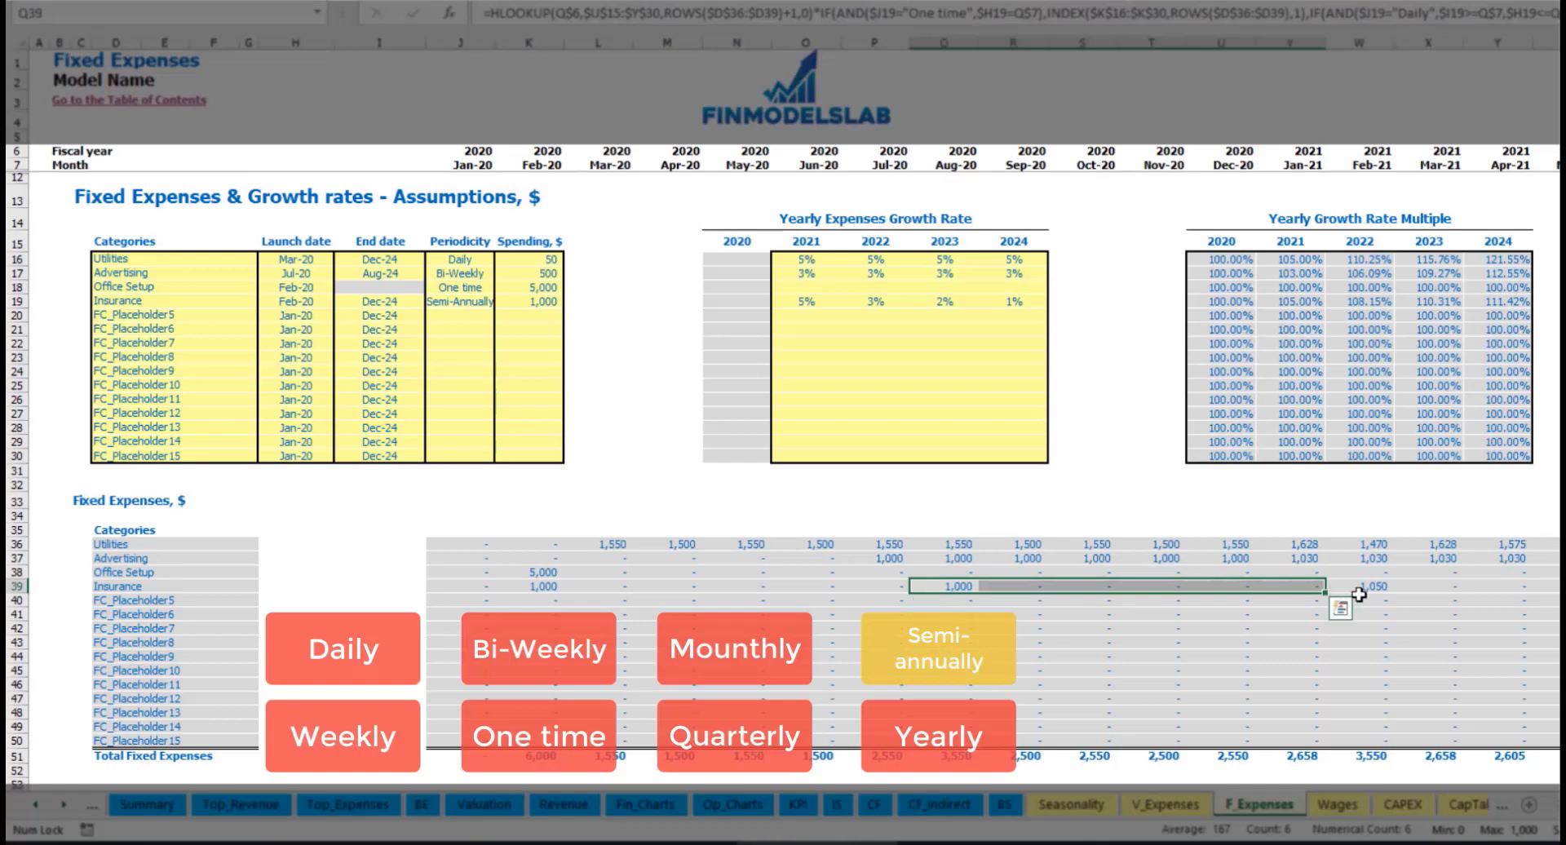
pyautogui.click(1359, 600)
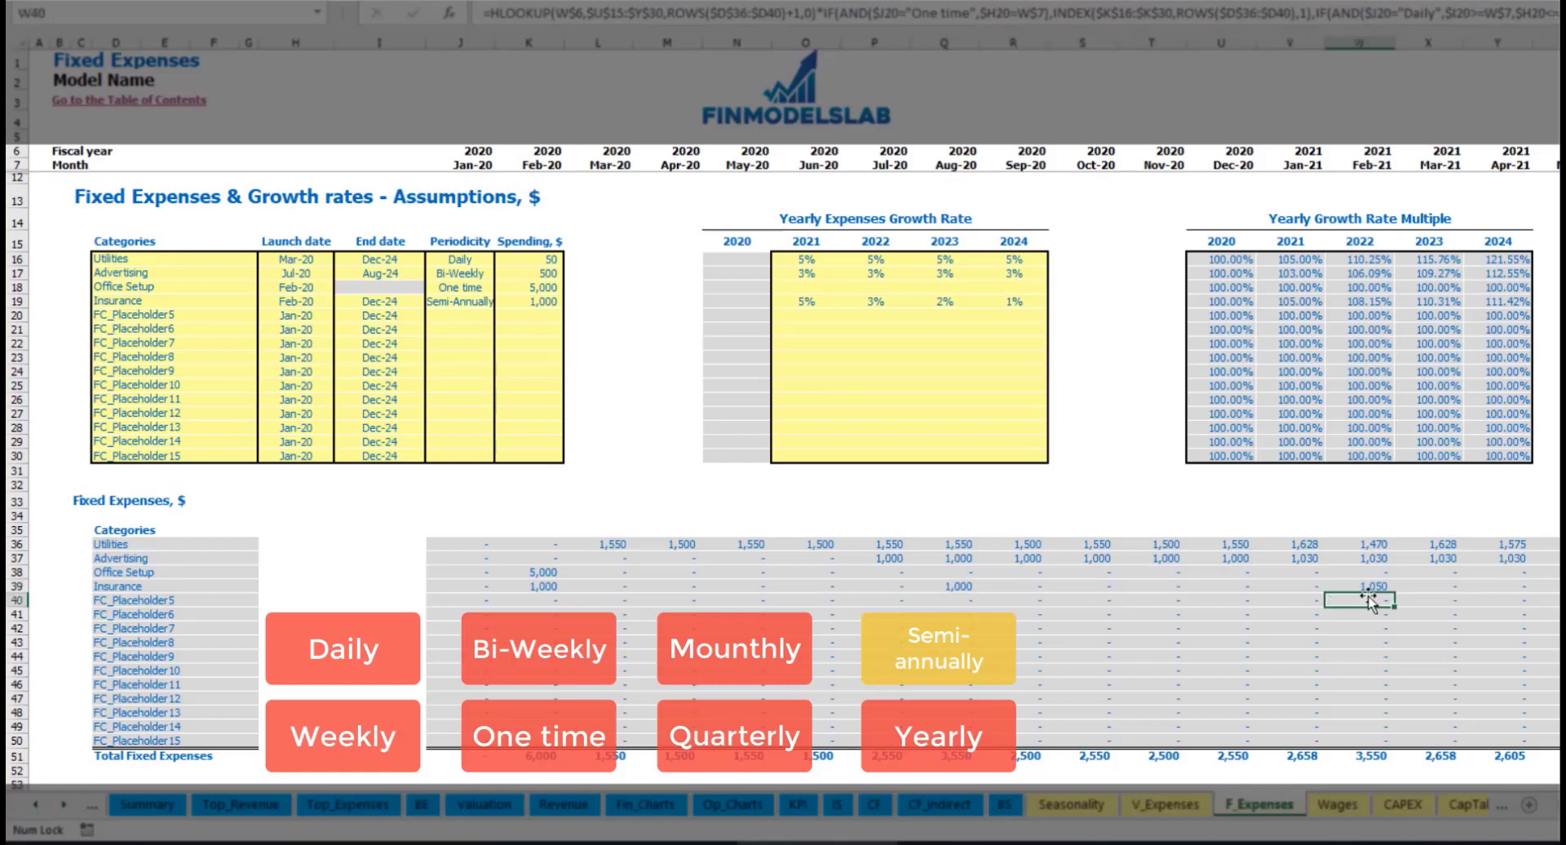
# Step: Change Insurance to Yearly and review its yearly amounts and launch and end dates
pyautogui.click(481, 303)
pyautogui.click(501, 301)
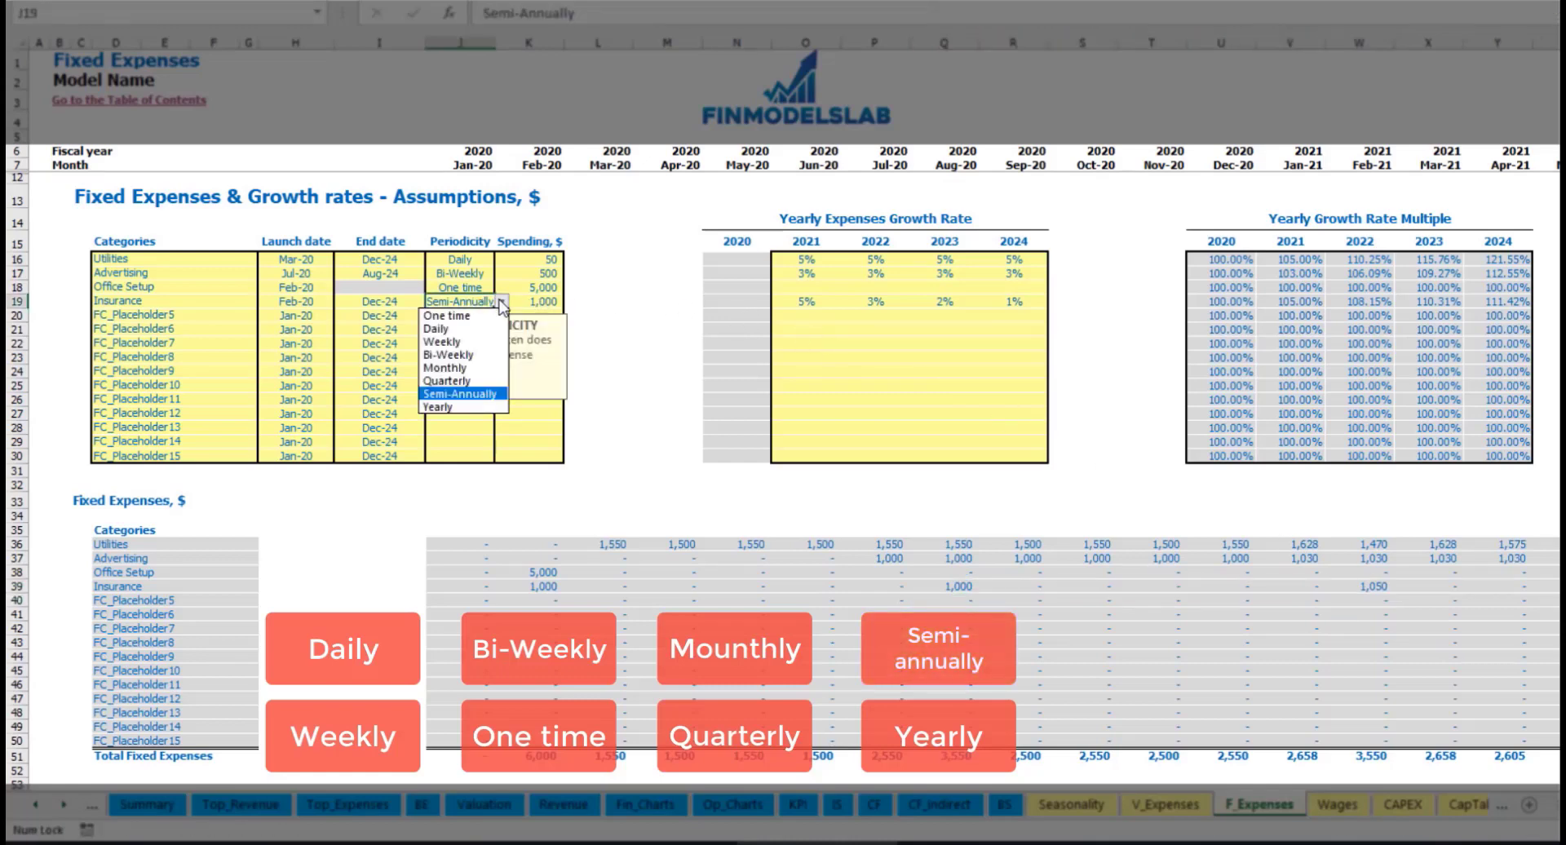
pyautogui.click(449, 408)
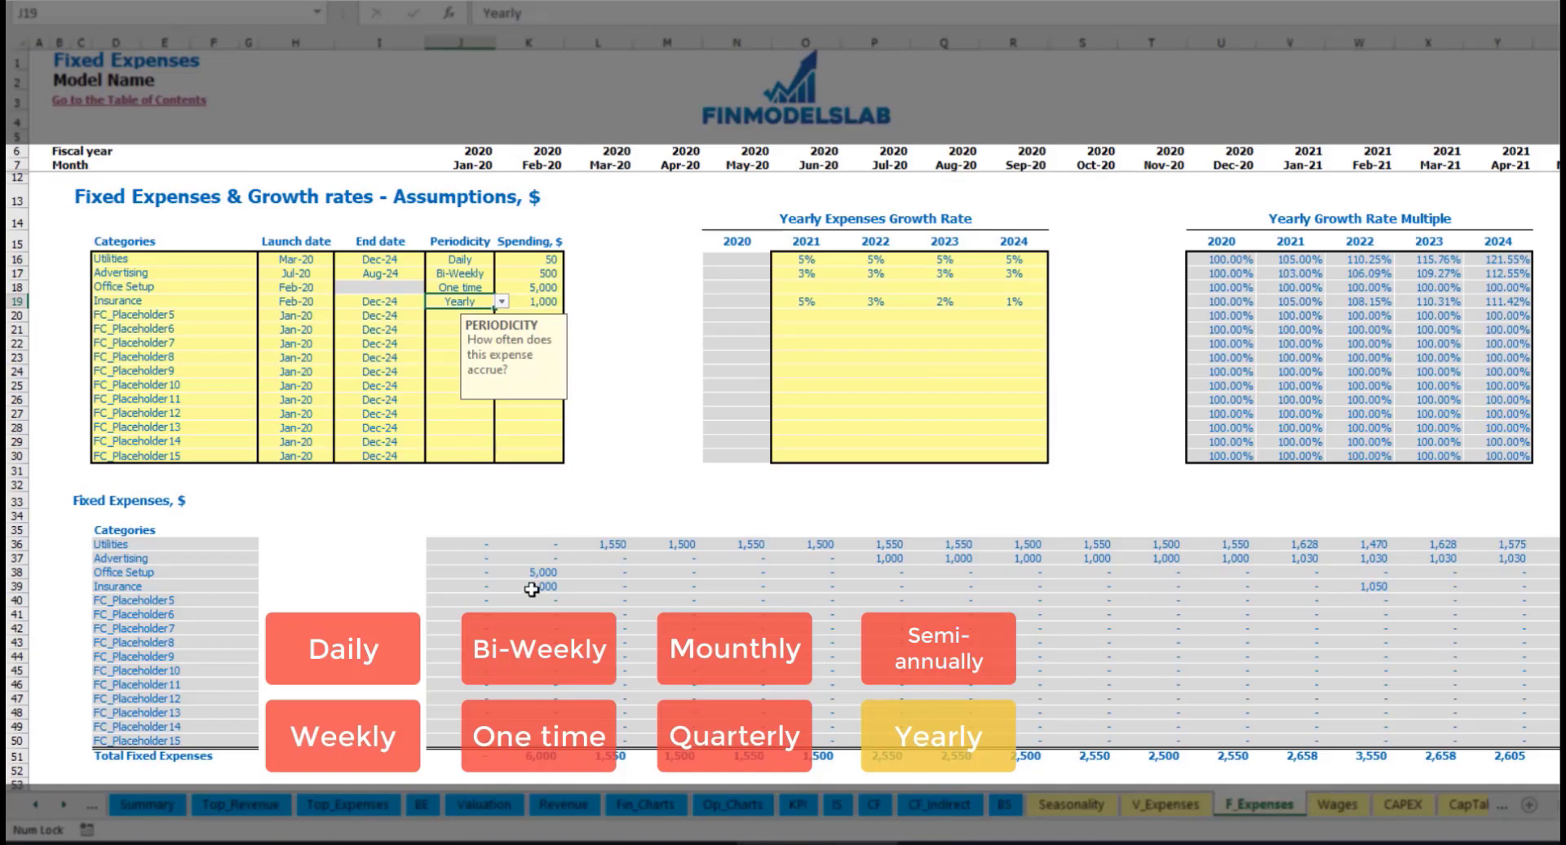
pyautogui.moveTo(531, 589); pyautogui.dragTo(1509, 587)
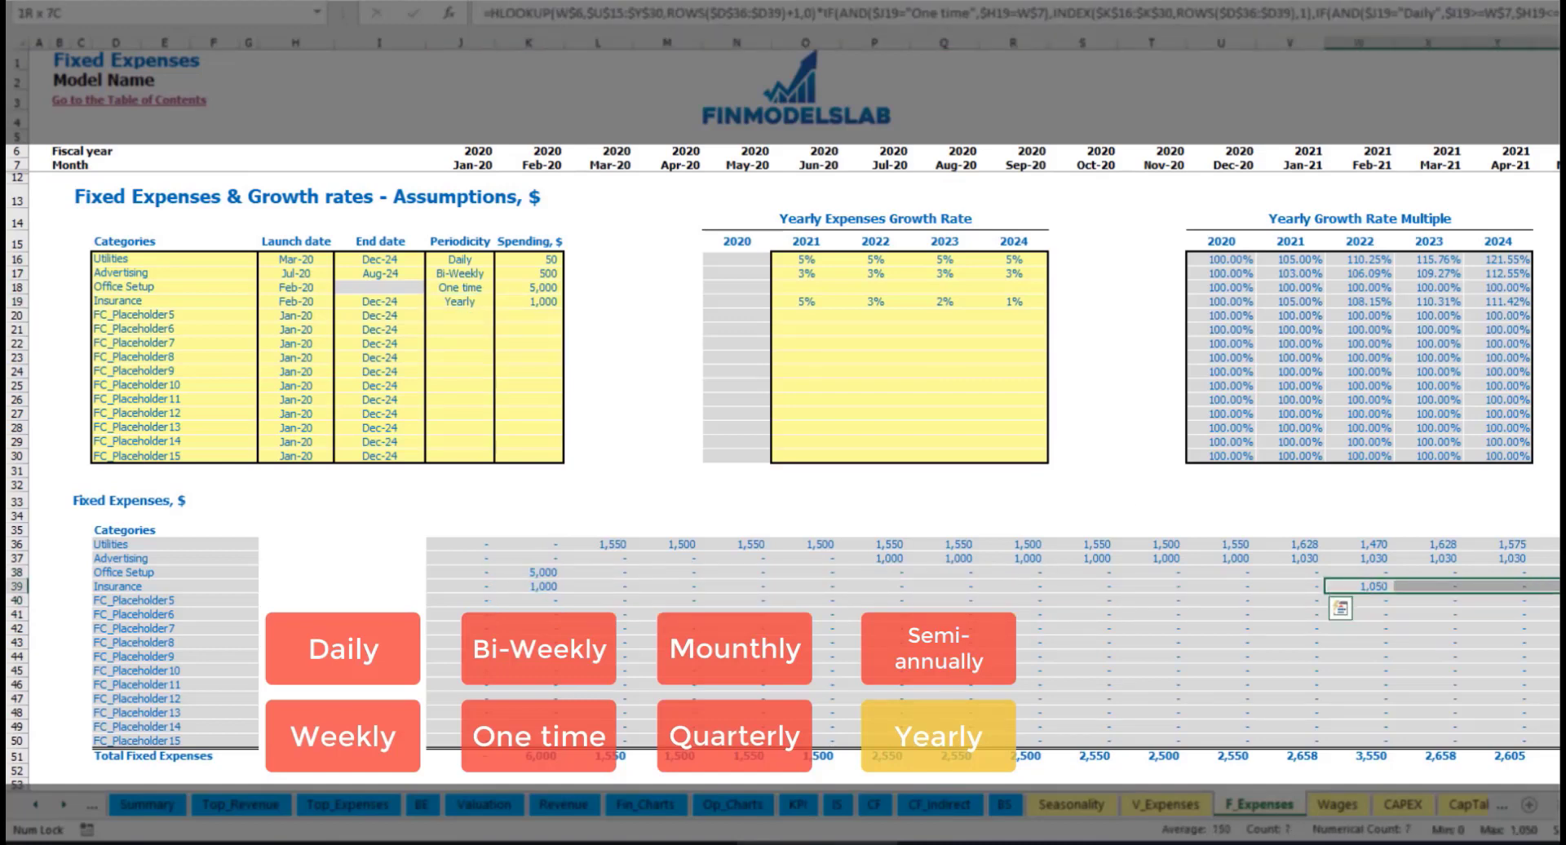
pyautogui.click(308, 302)
pyautogui.click(379, 301)
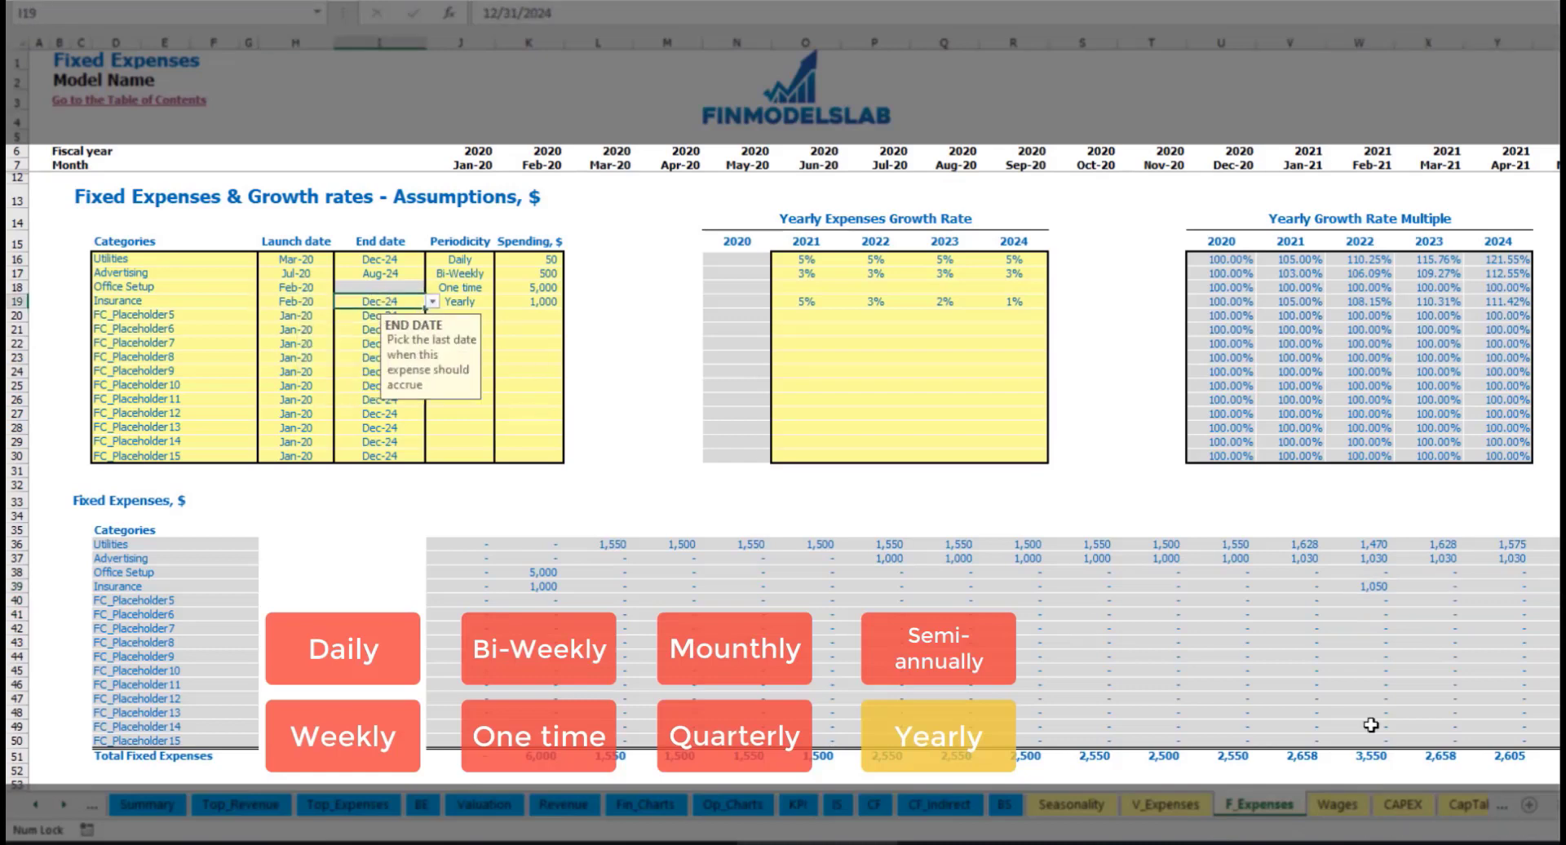
pyautogui.click(1091, 456)
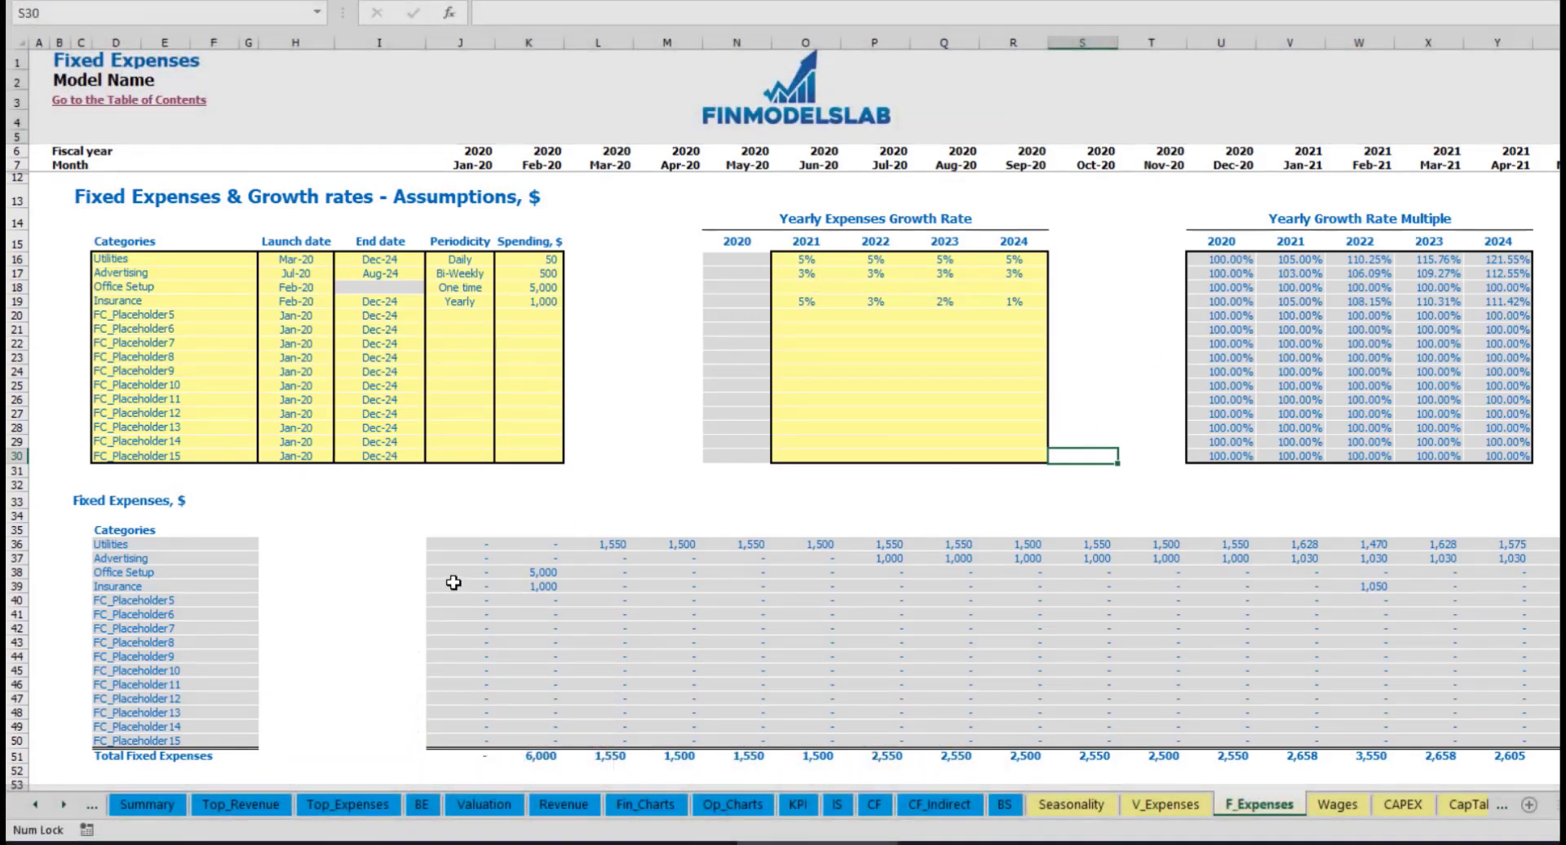
# Step: Review the monthly fixed expenses block, then show the Income Statement sheet
pyautogui.click(457, 543)
pyautogui.moveTo(457, 543); pyautogui.dragTo(1428, 737)
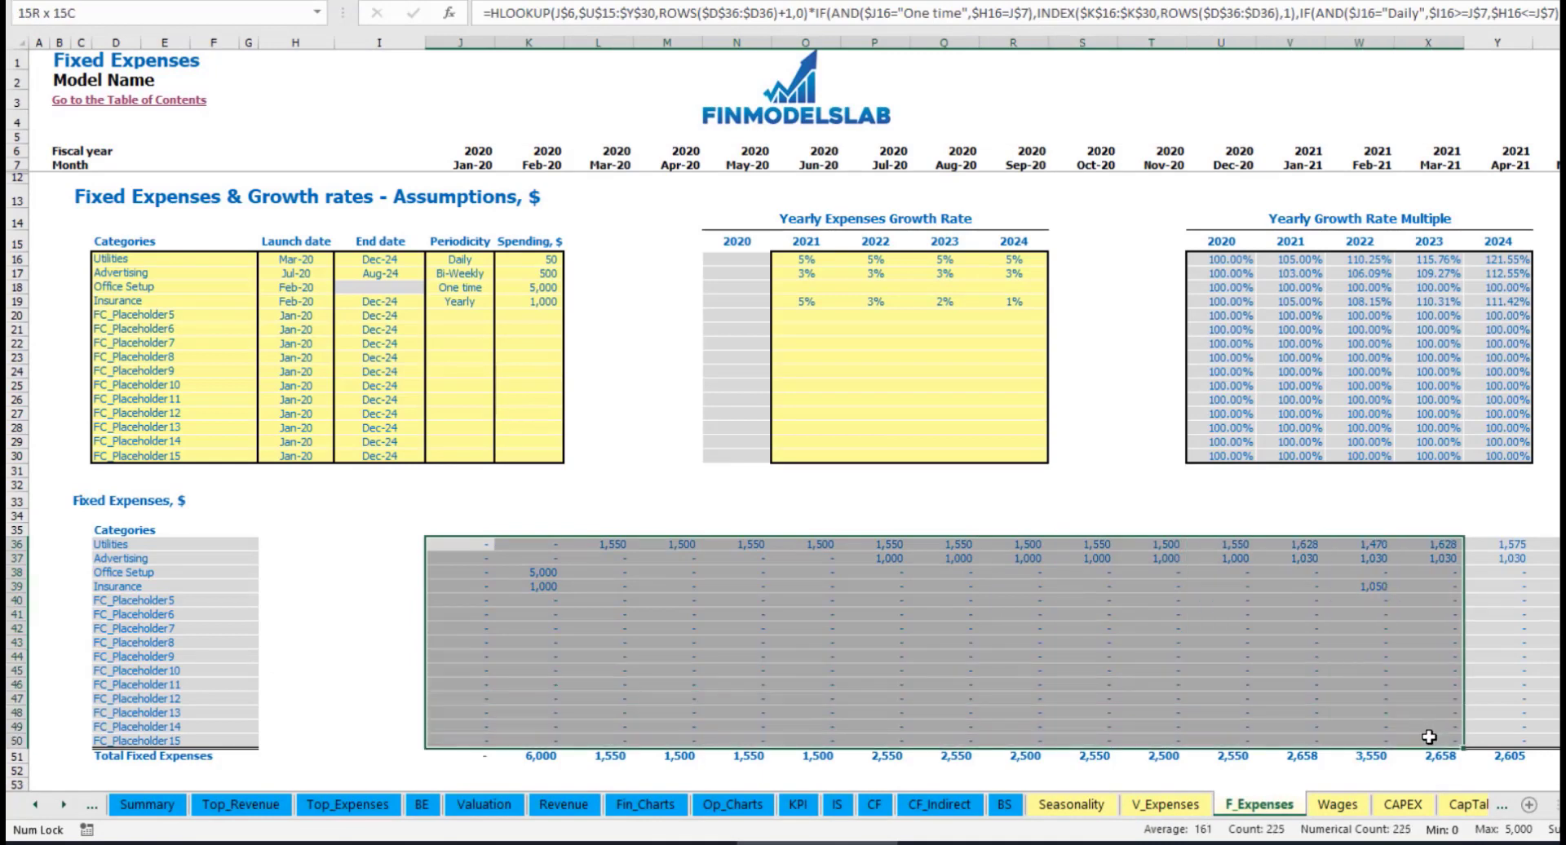
pyautogui.click(832, 808)
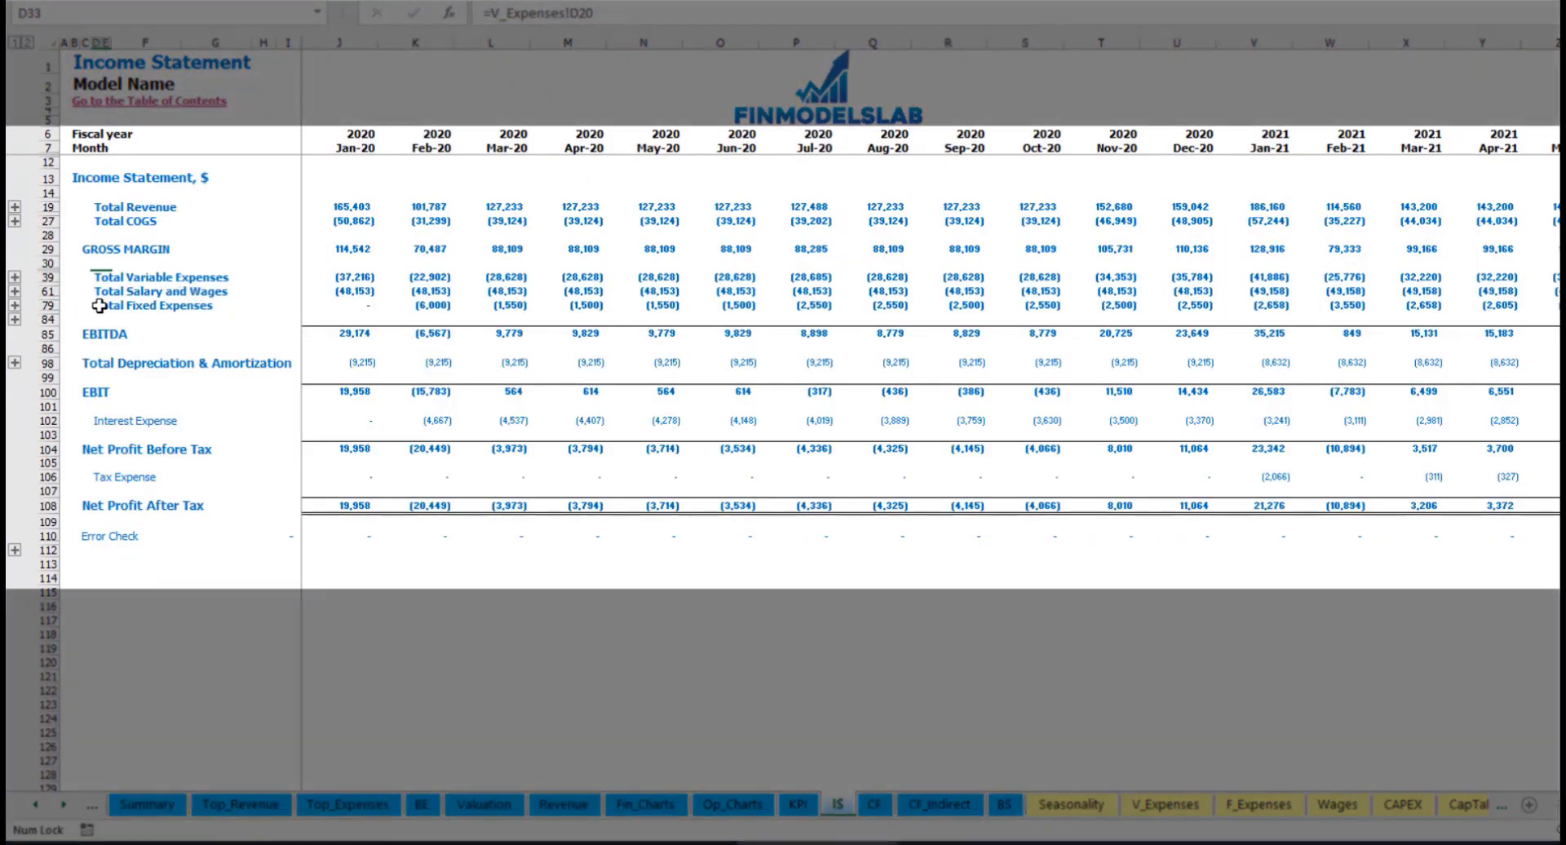
# Step: Expand Total Fixed Expenses on the Income Statement and review the Utilities through Insurance rows
pyautogui.click(95, 305)
pyautogui.click(14, 306)
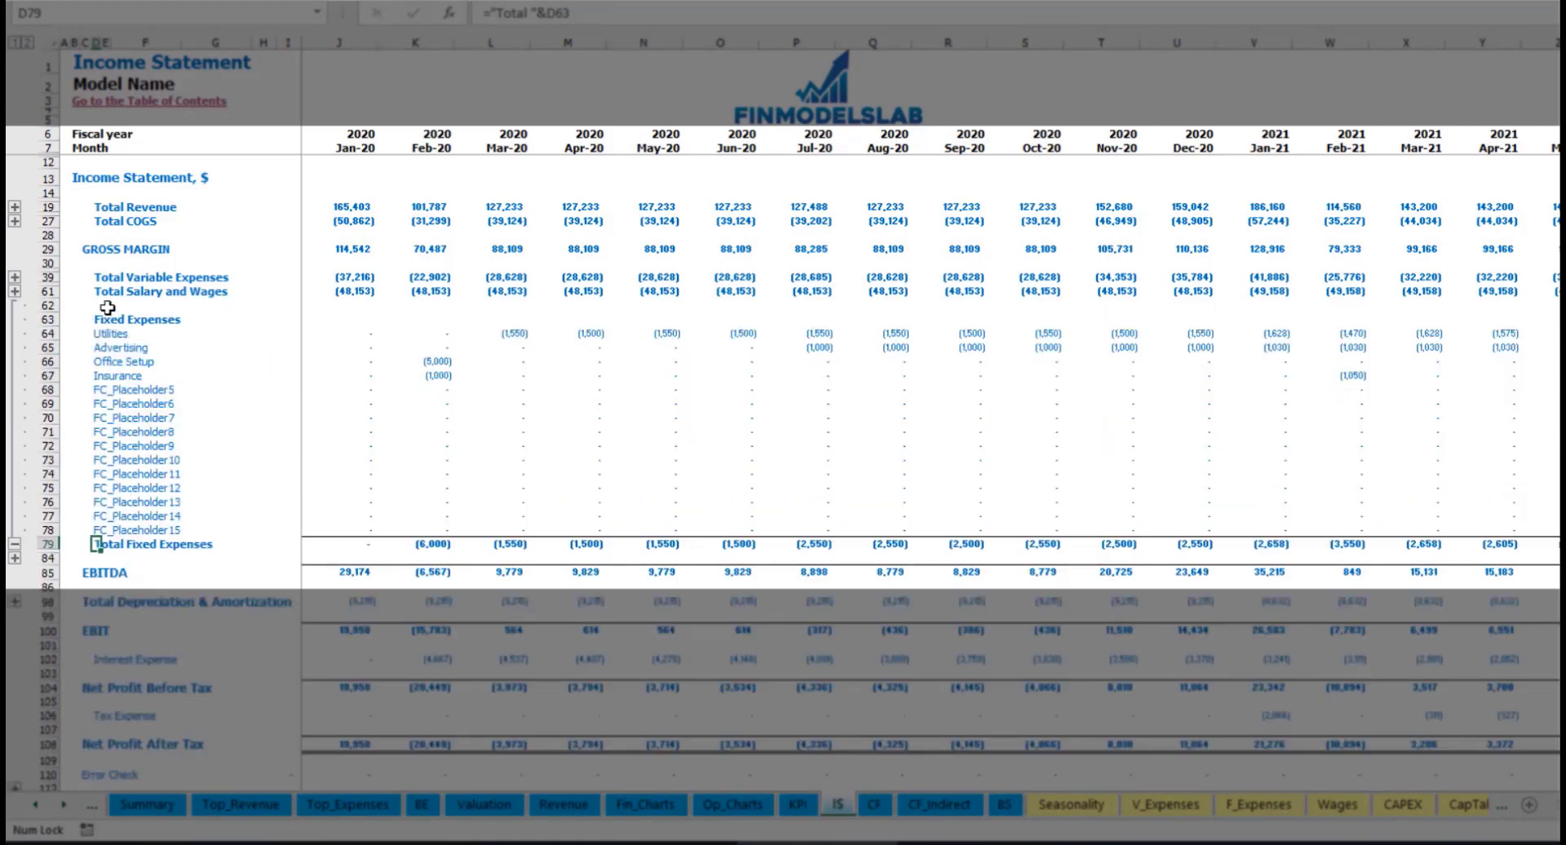
pyautogui.moveTo(48, 334); pyautogui.dragTo(48, 376)
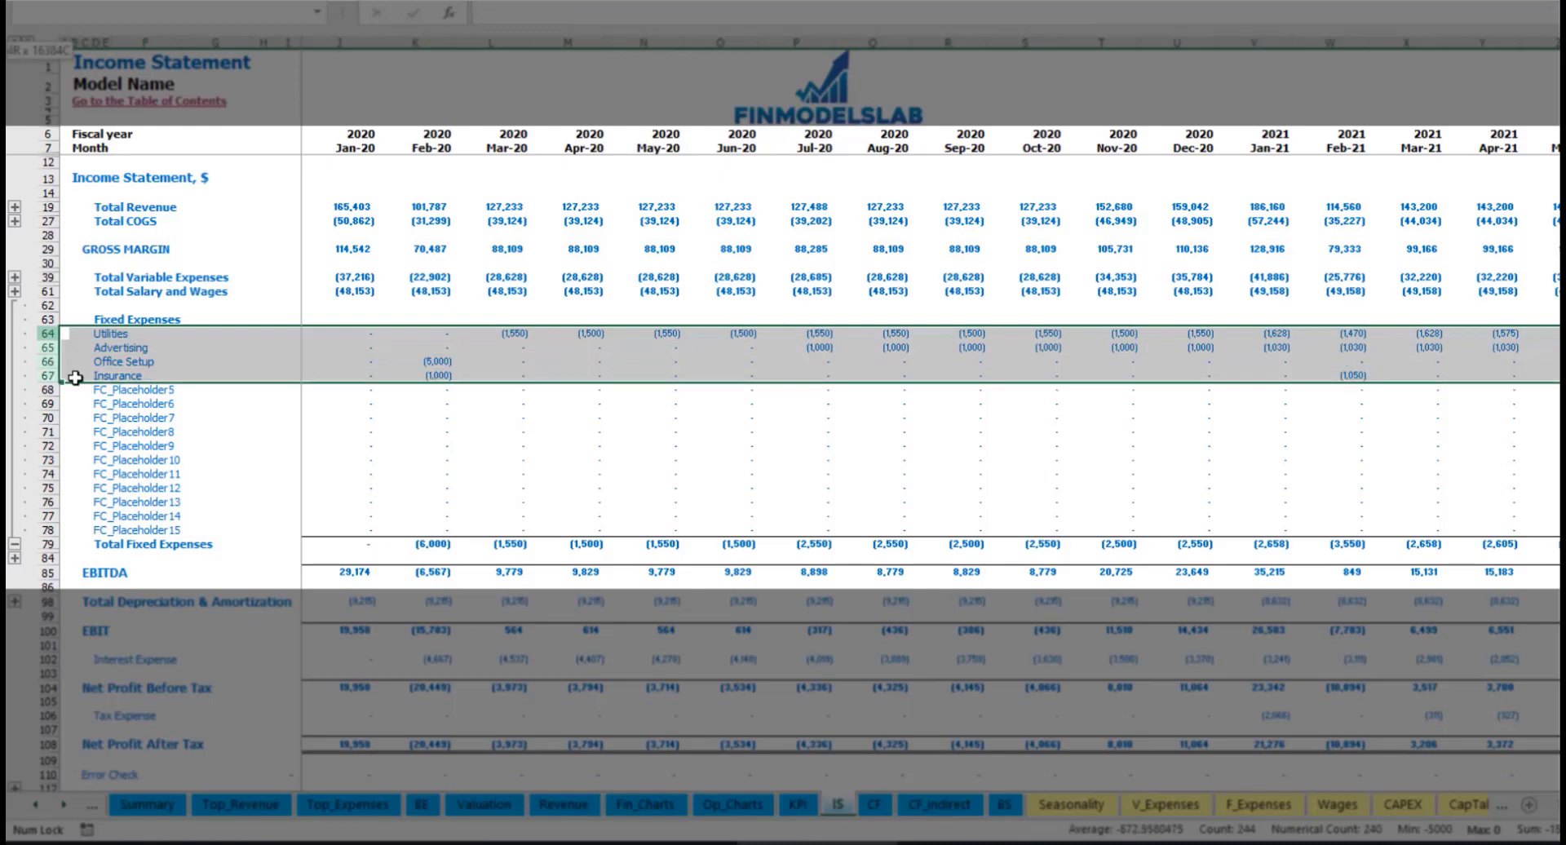
pyautogui.moveTo(106, 333); pyautogui.dragTo(109, 530)
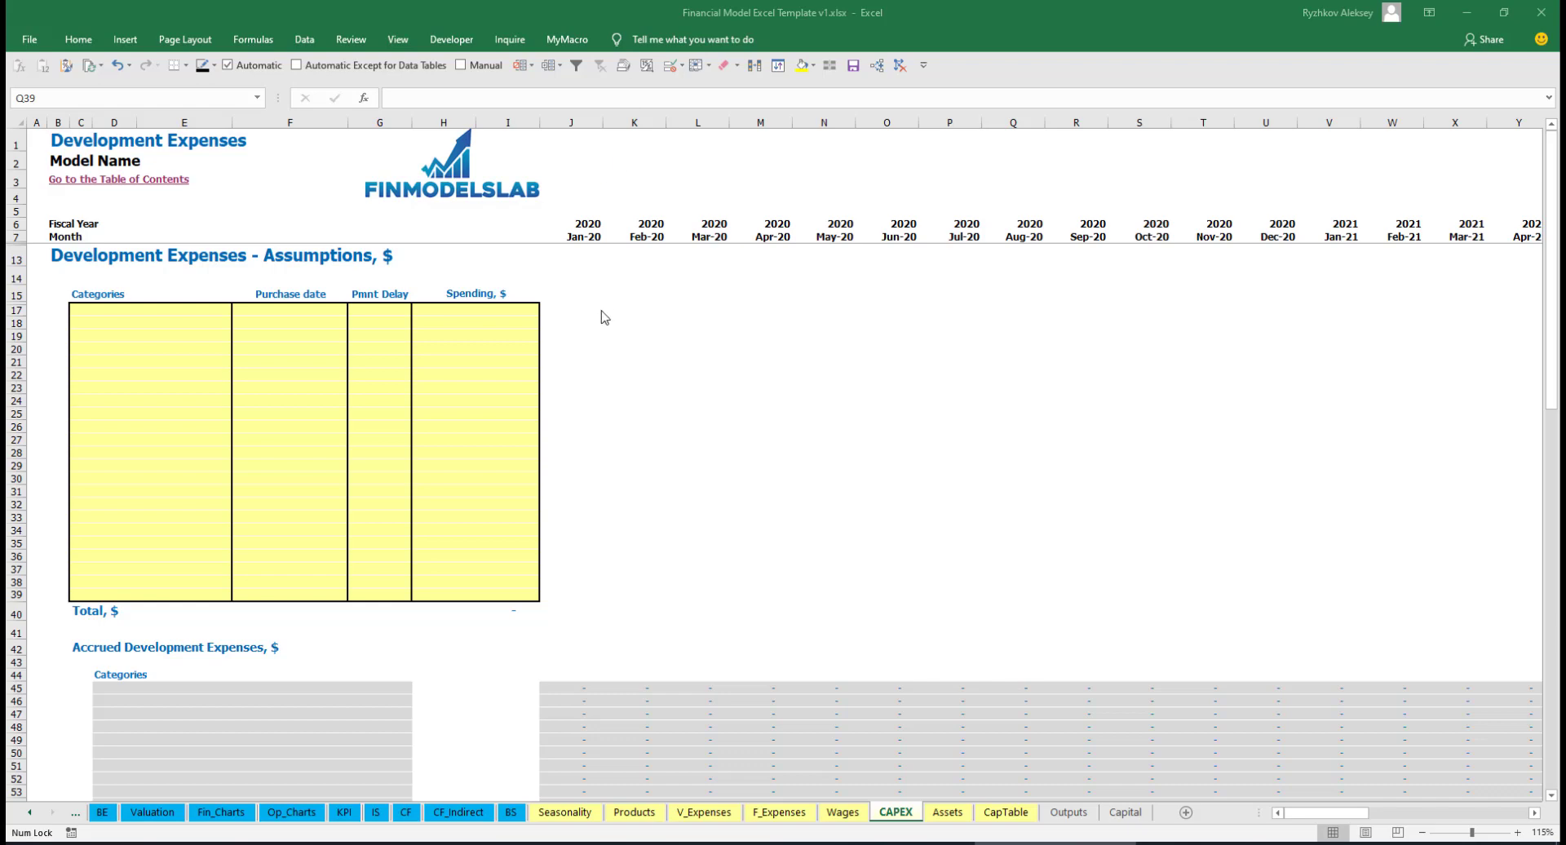
# Step: Enter Office dev, purchased Feb-20 for 10,000 with a 2M payment delay
pyautogui.click(189, 310)
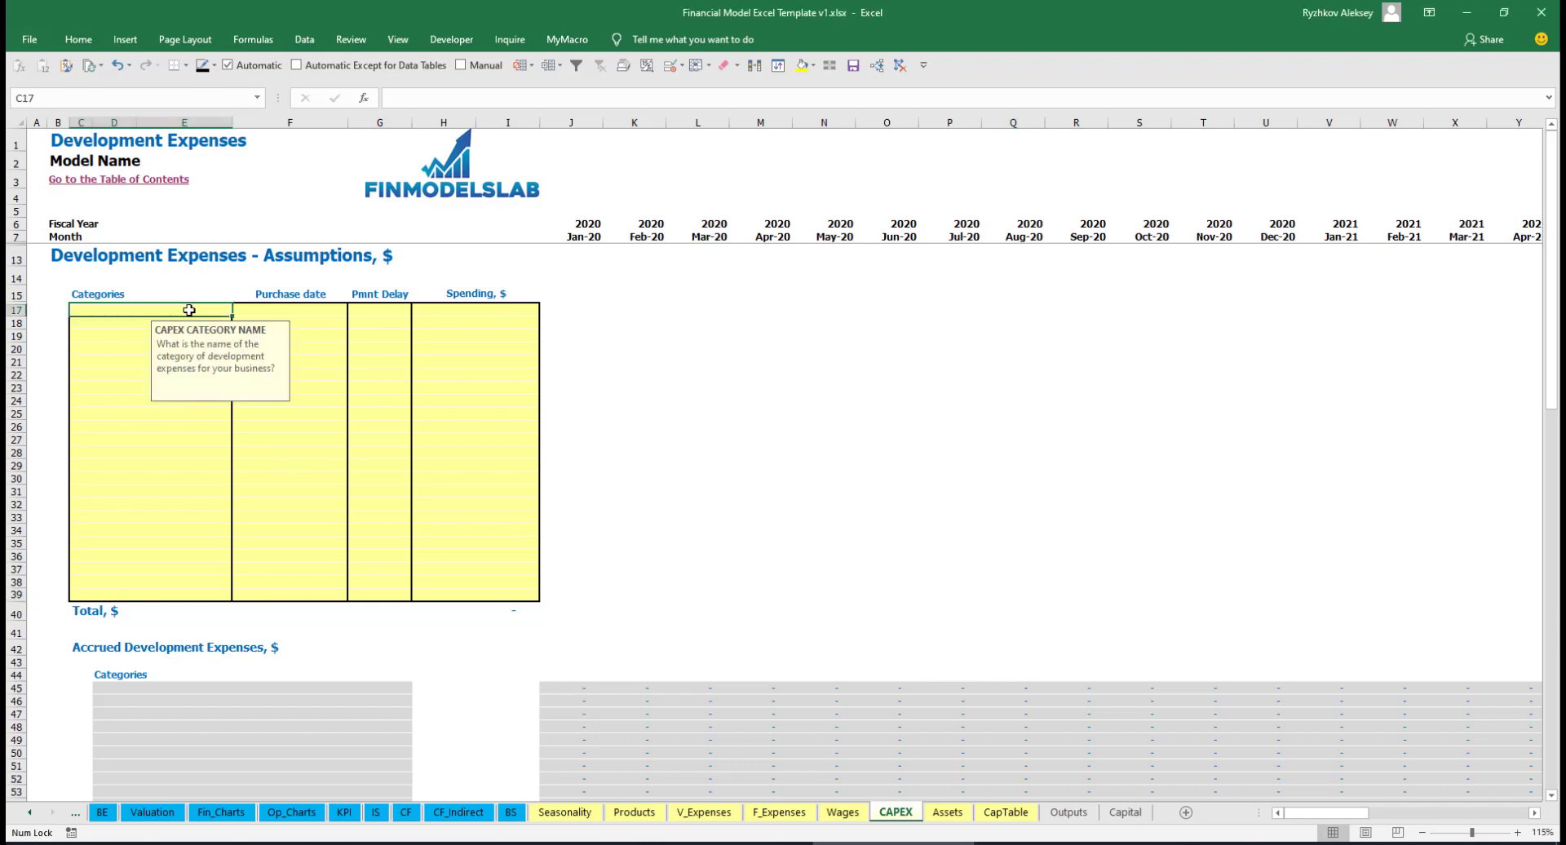
pyautogui.write('Office dev')
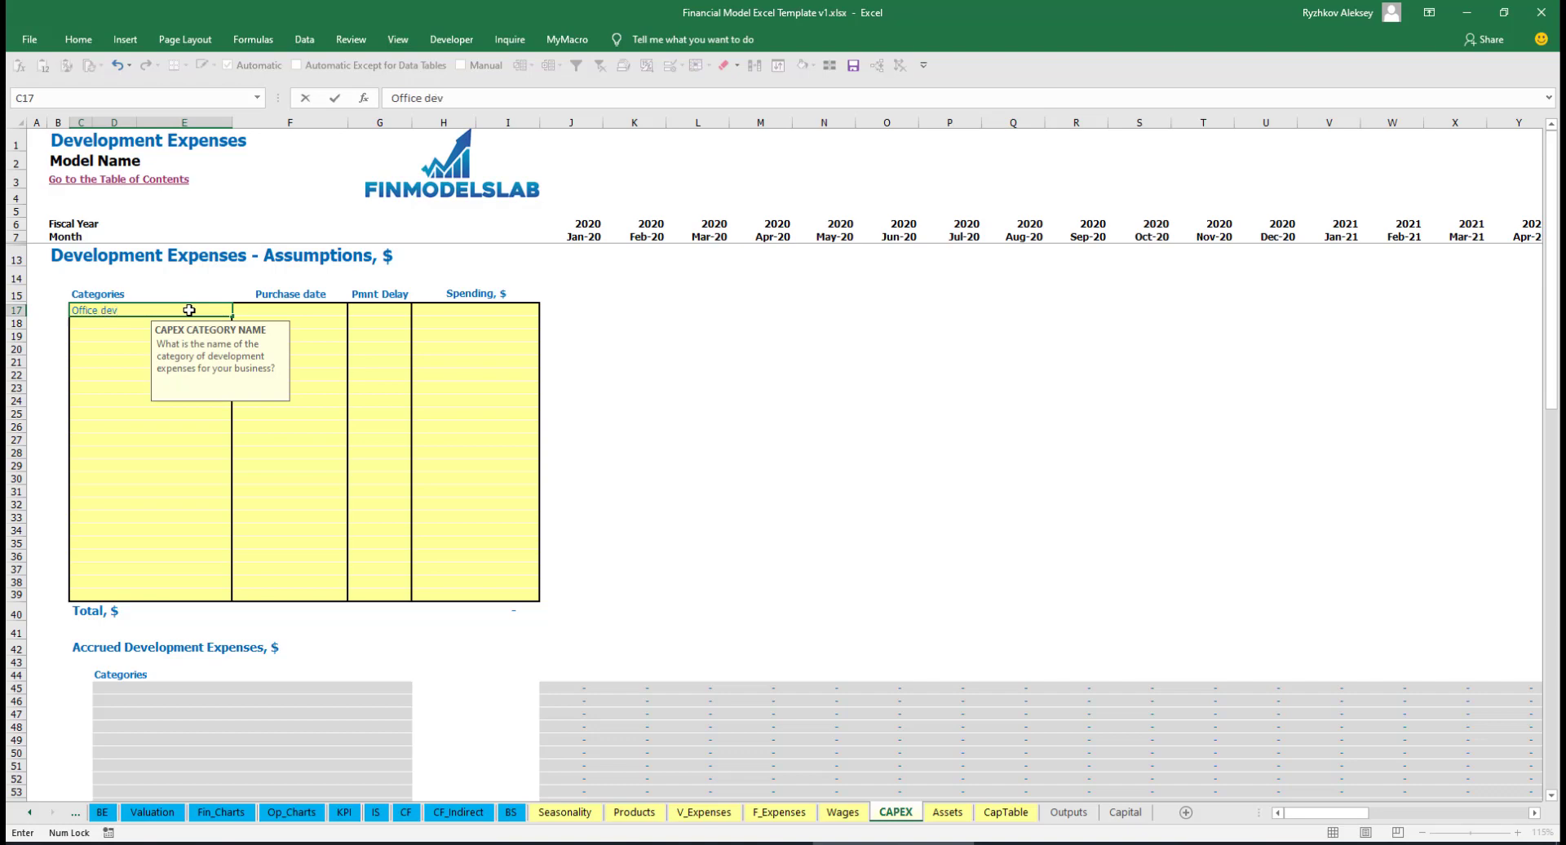
pyautogui.press('Return')
pyautogui.click(292, 308)
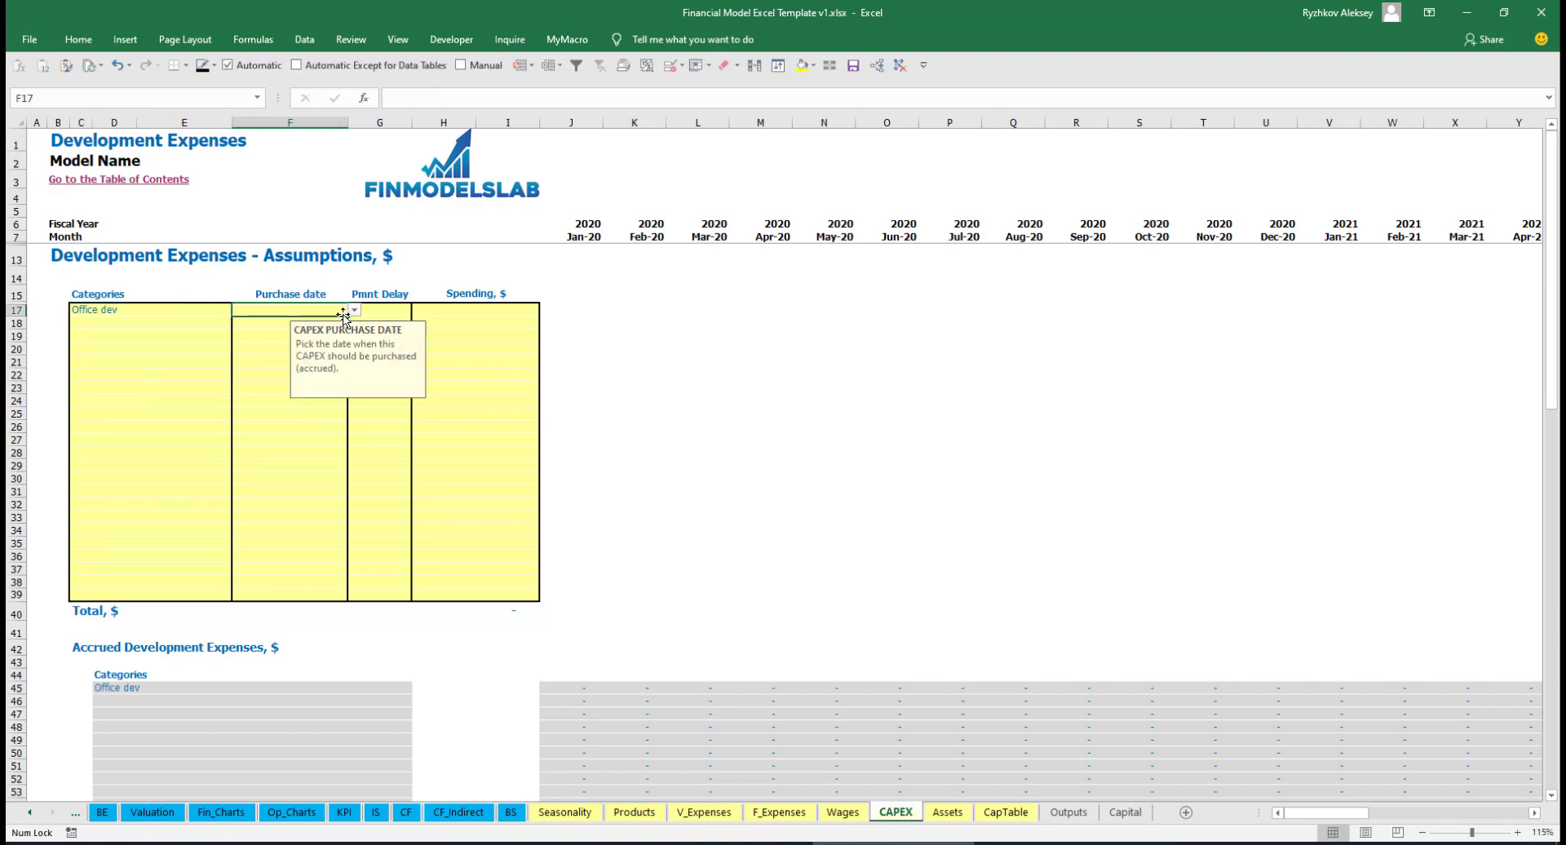
pyautogui.click(354, 310)
pyautogui.click(317, 336)
pyautogui.click(457, 307)
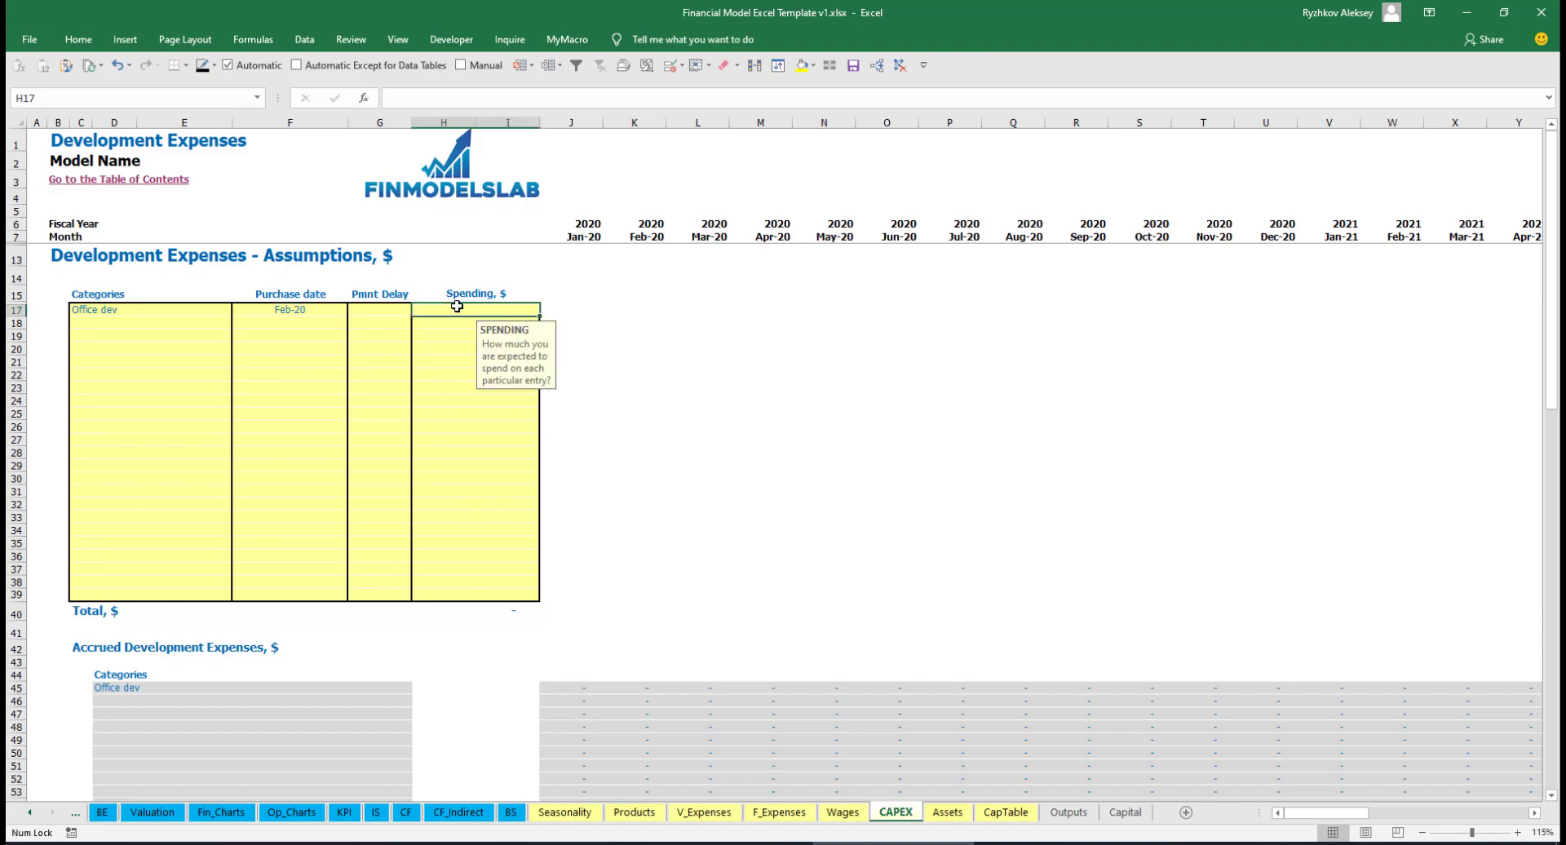
pyautogui.write('10000')
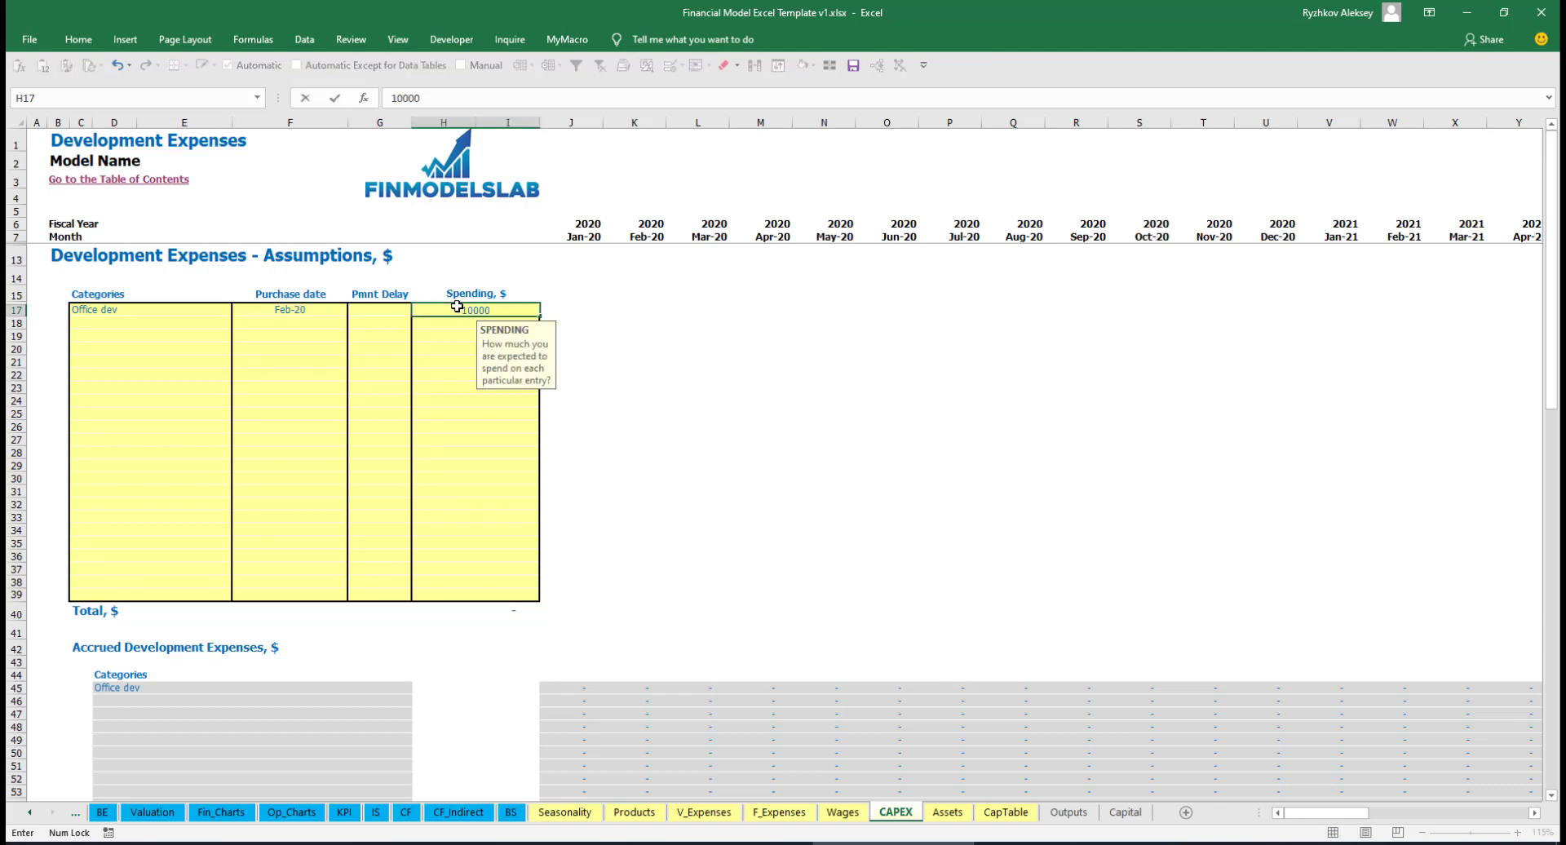
pyautogui.press('Return')
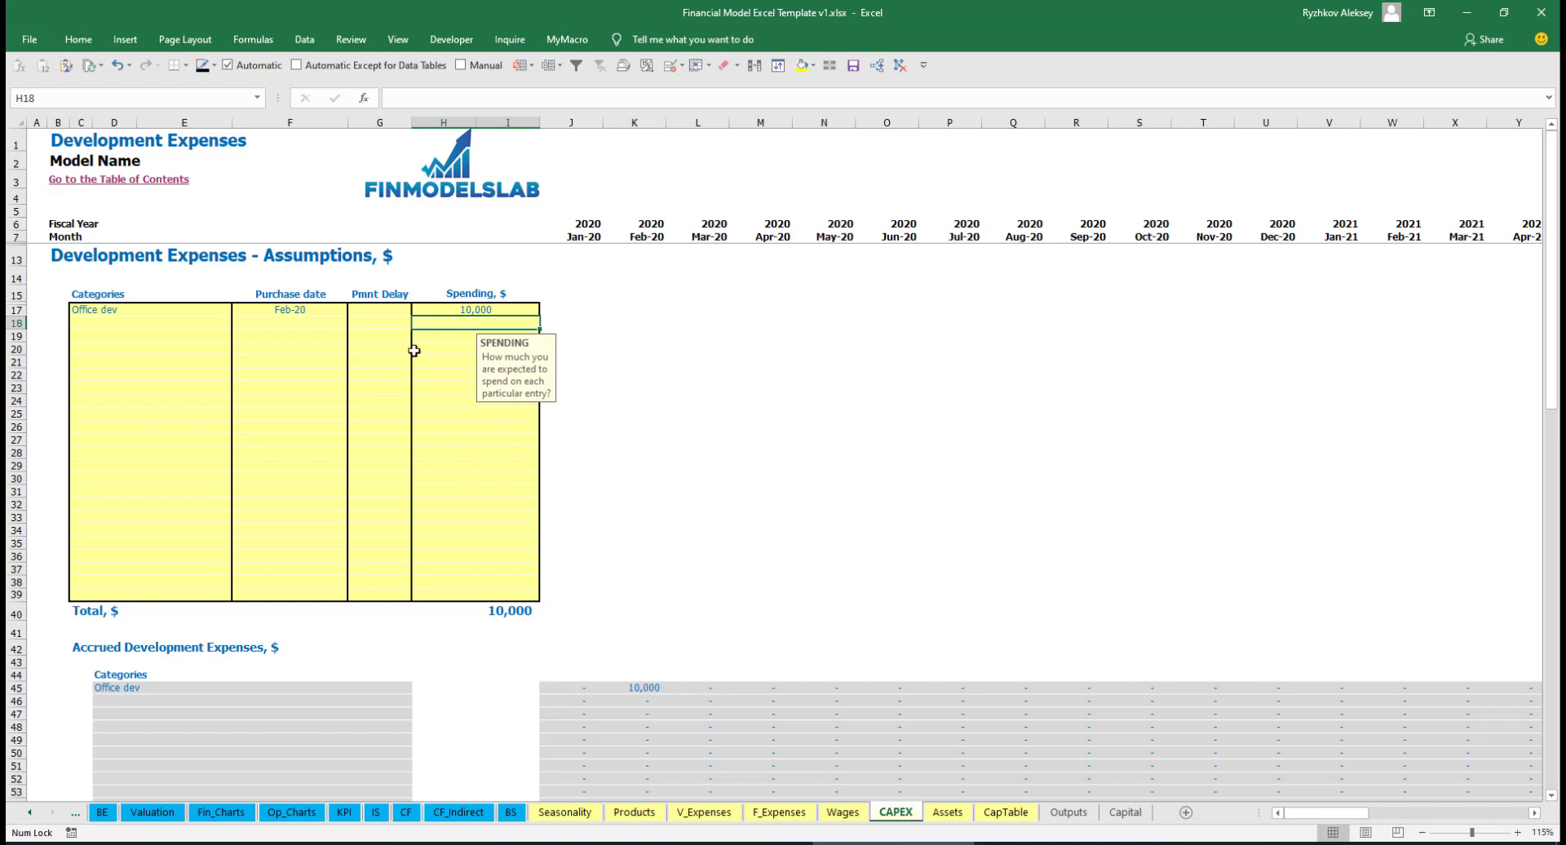
pyautogui.click(387, 309)
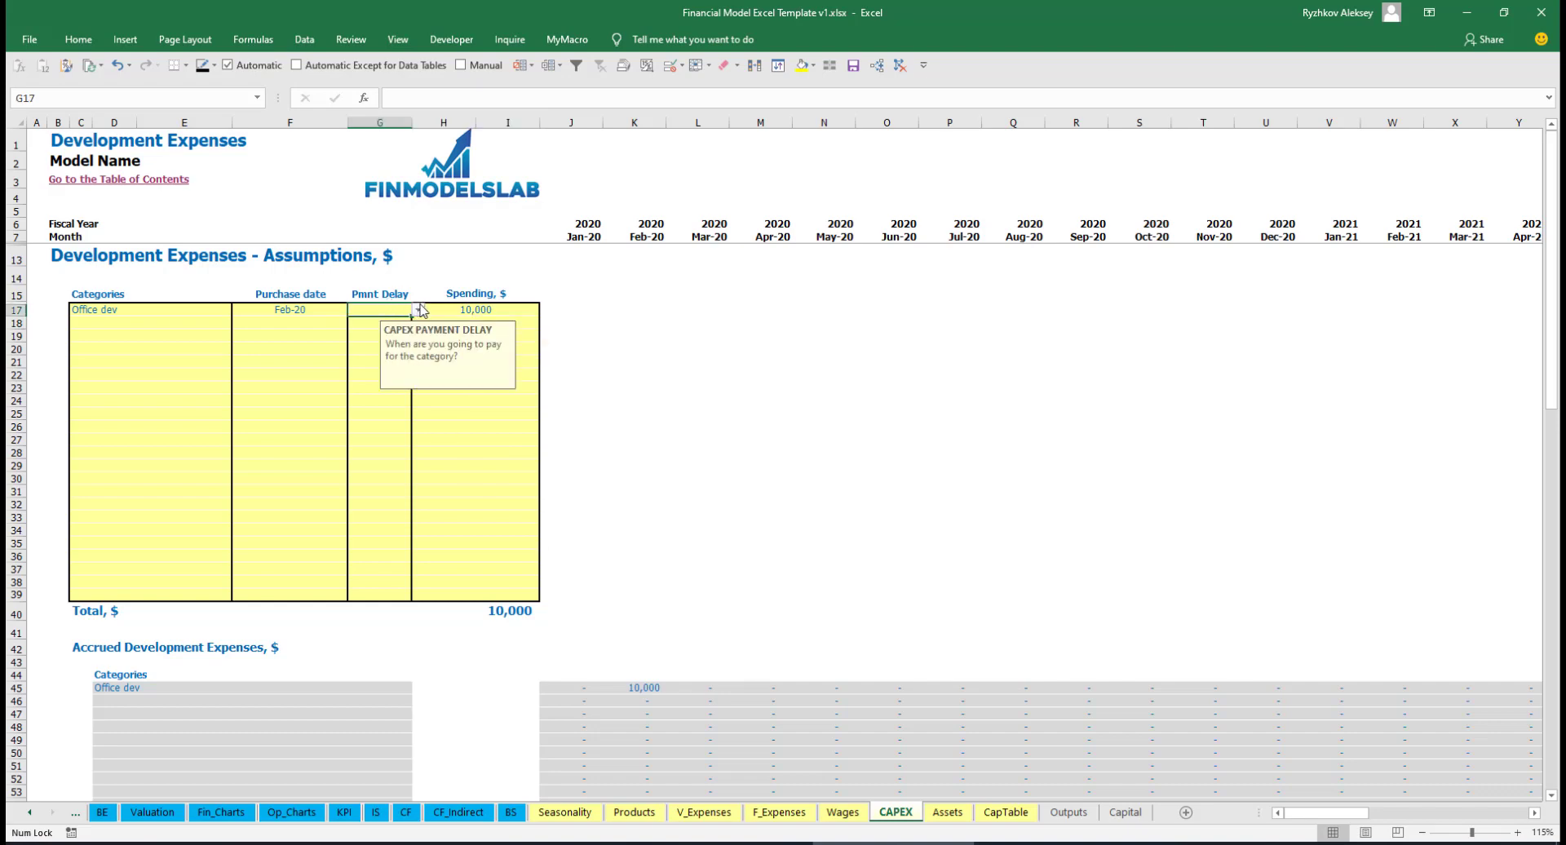
pyautogui.click(419, 311)
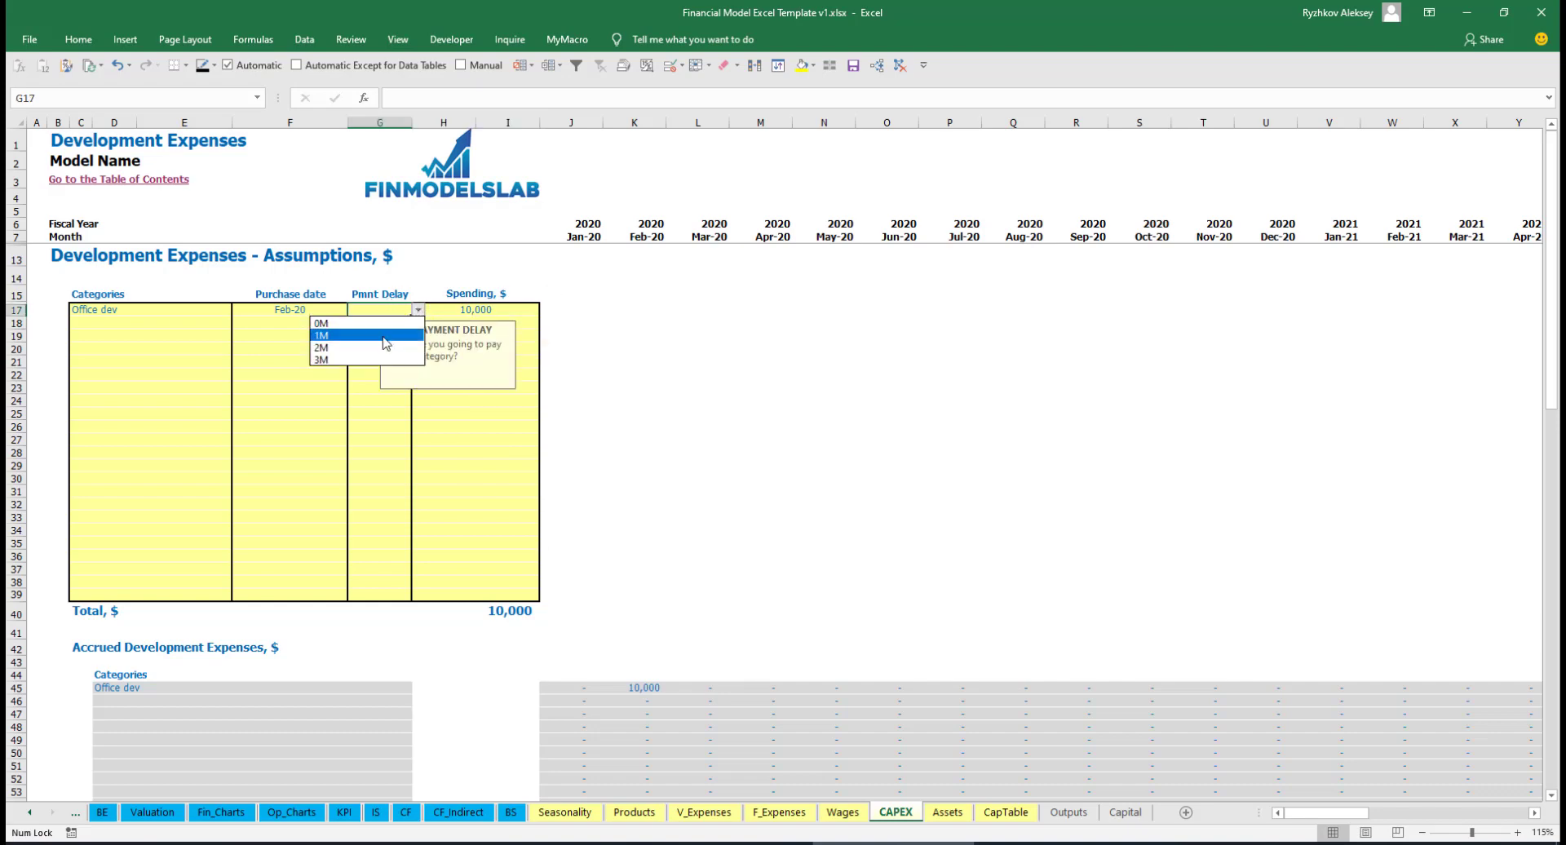
pyautogui.click(342, 351)
pyautogui.click(679, 353)
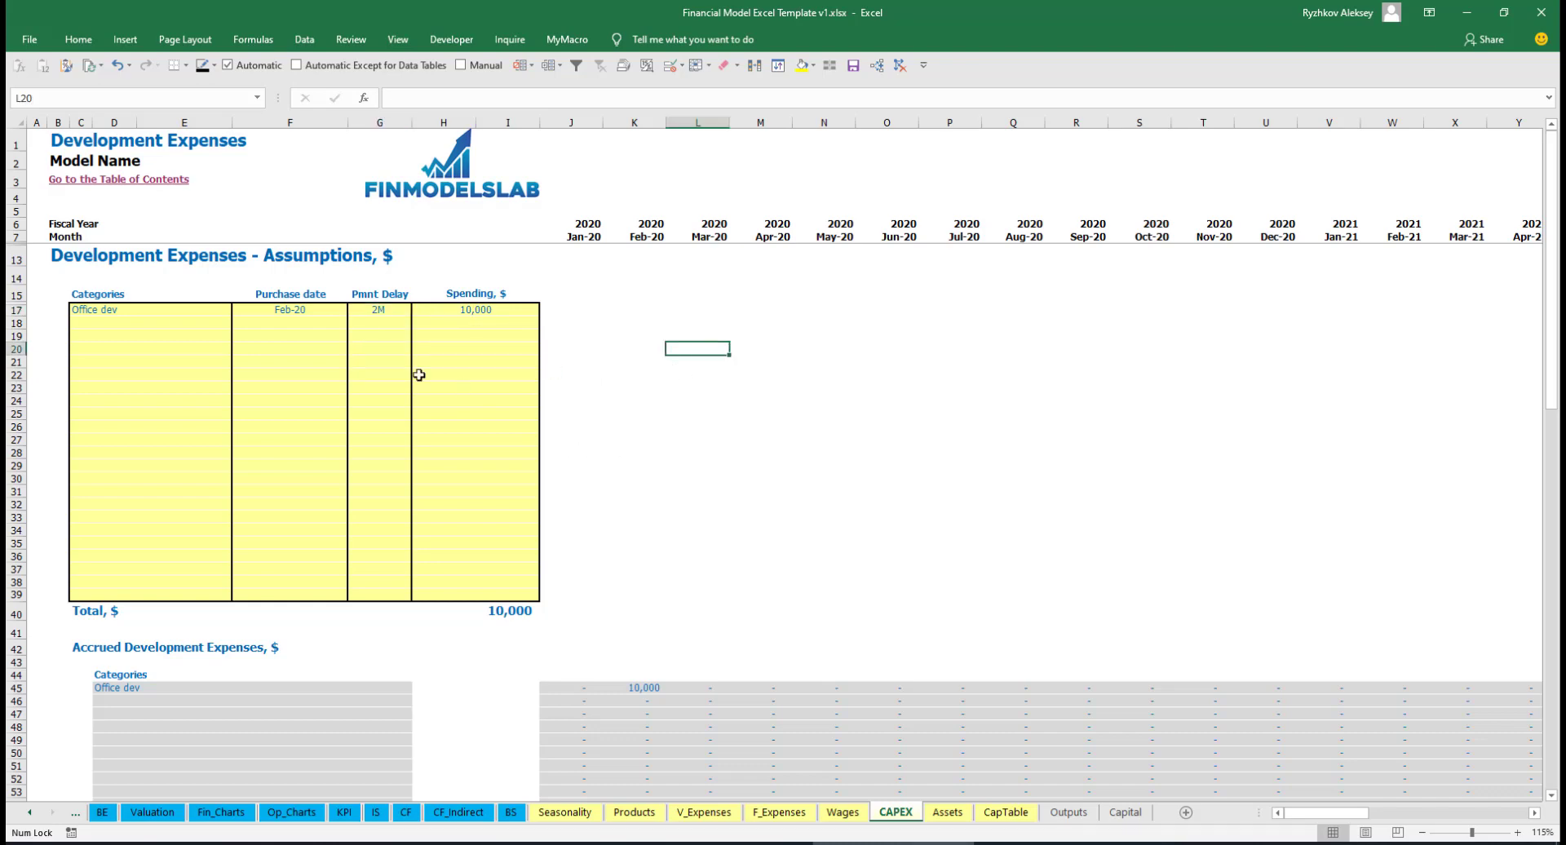
# Step: Verify Office dev accrues in Feb-20 and is paid in Apr-20
pyautogui.click(644, 690)
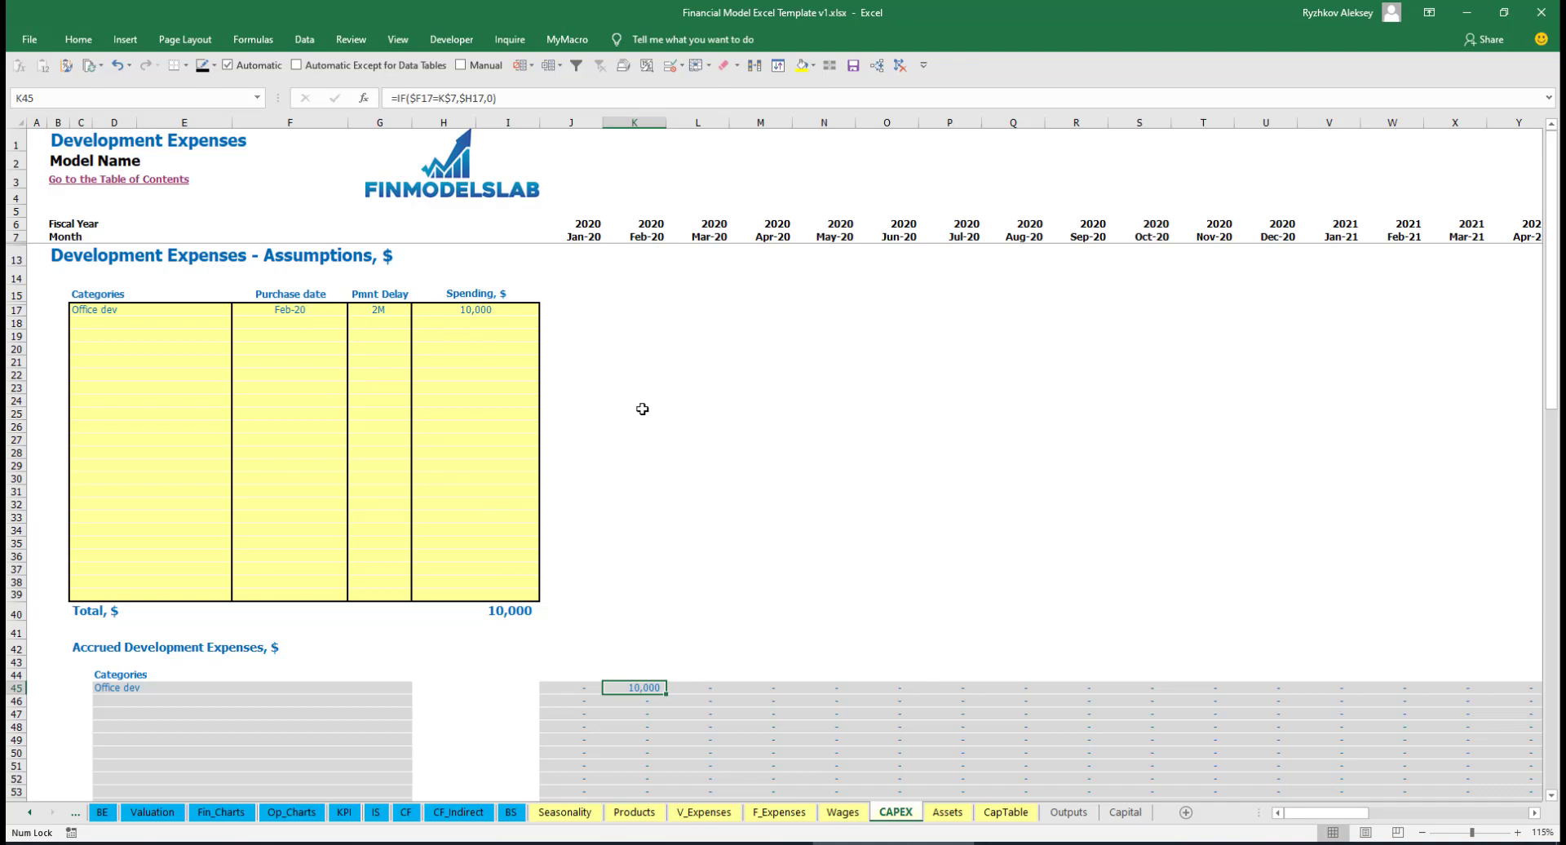
pyautogui.scroll(-7, 641, 412)
pyautogui.scroll(-3, 644, 421)
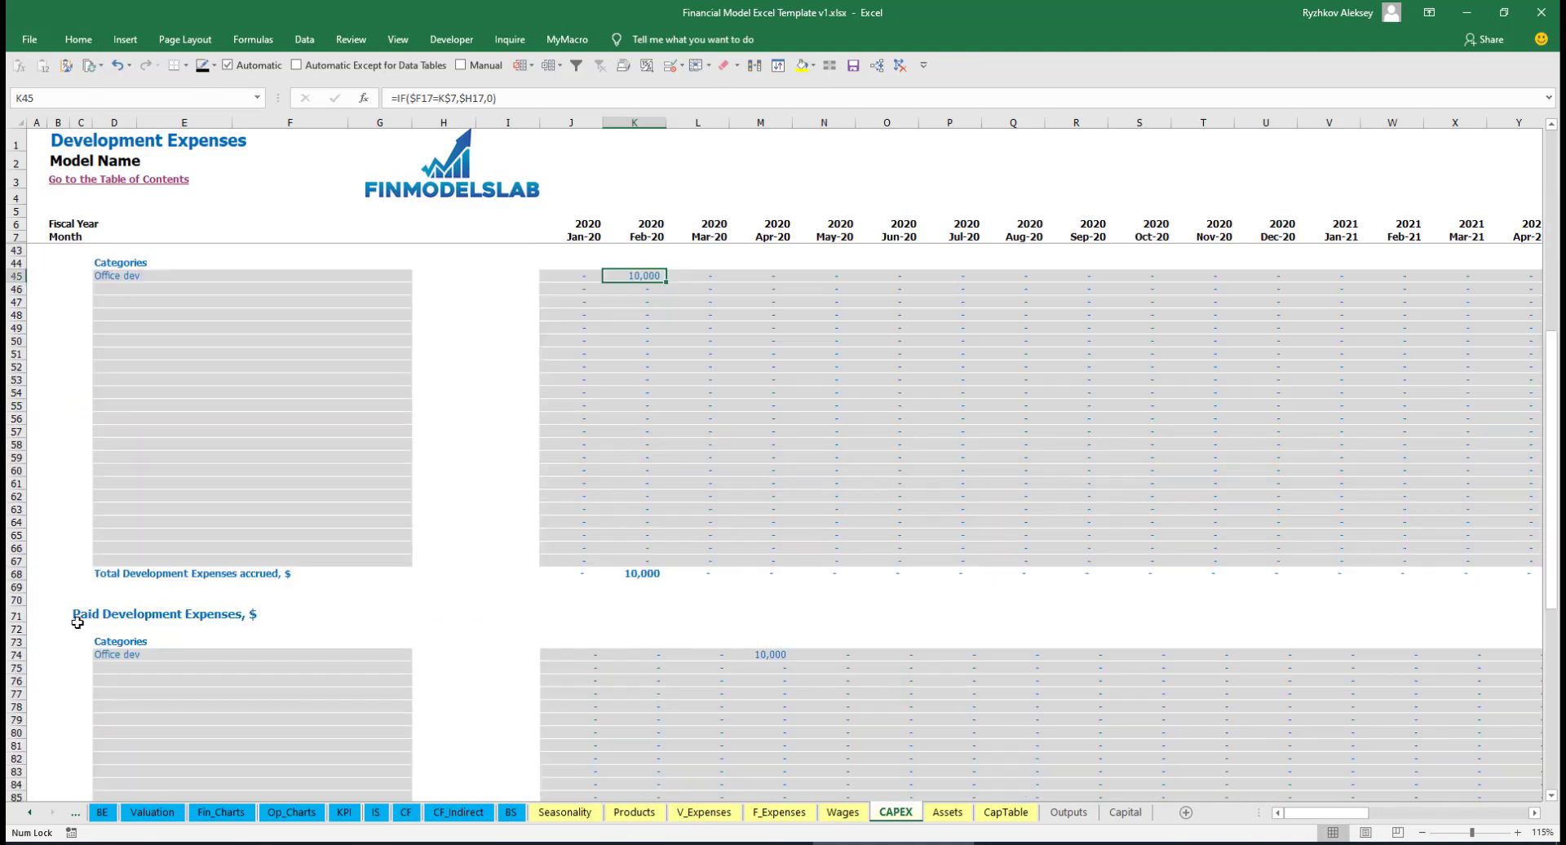
pyautogui.click(762, 658)
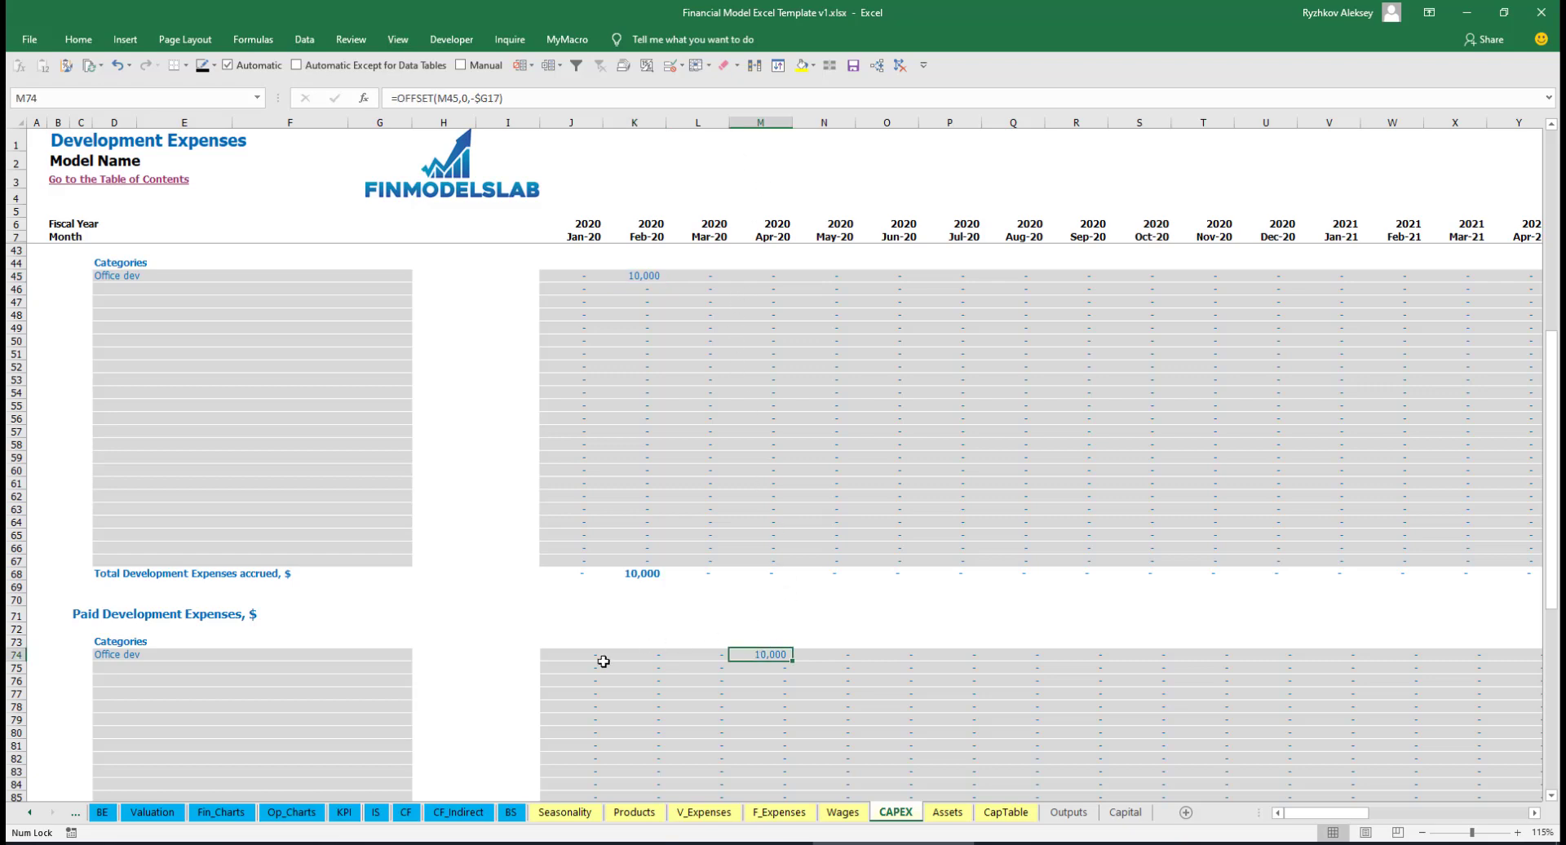
pyautogui.scroll(-10, 733, 653)
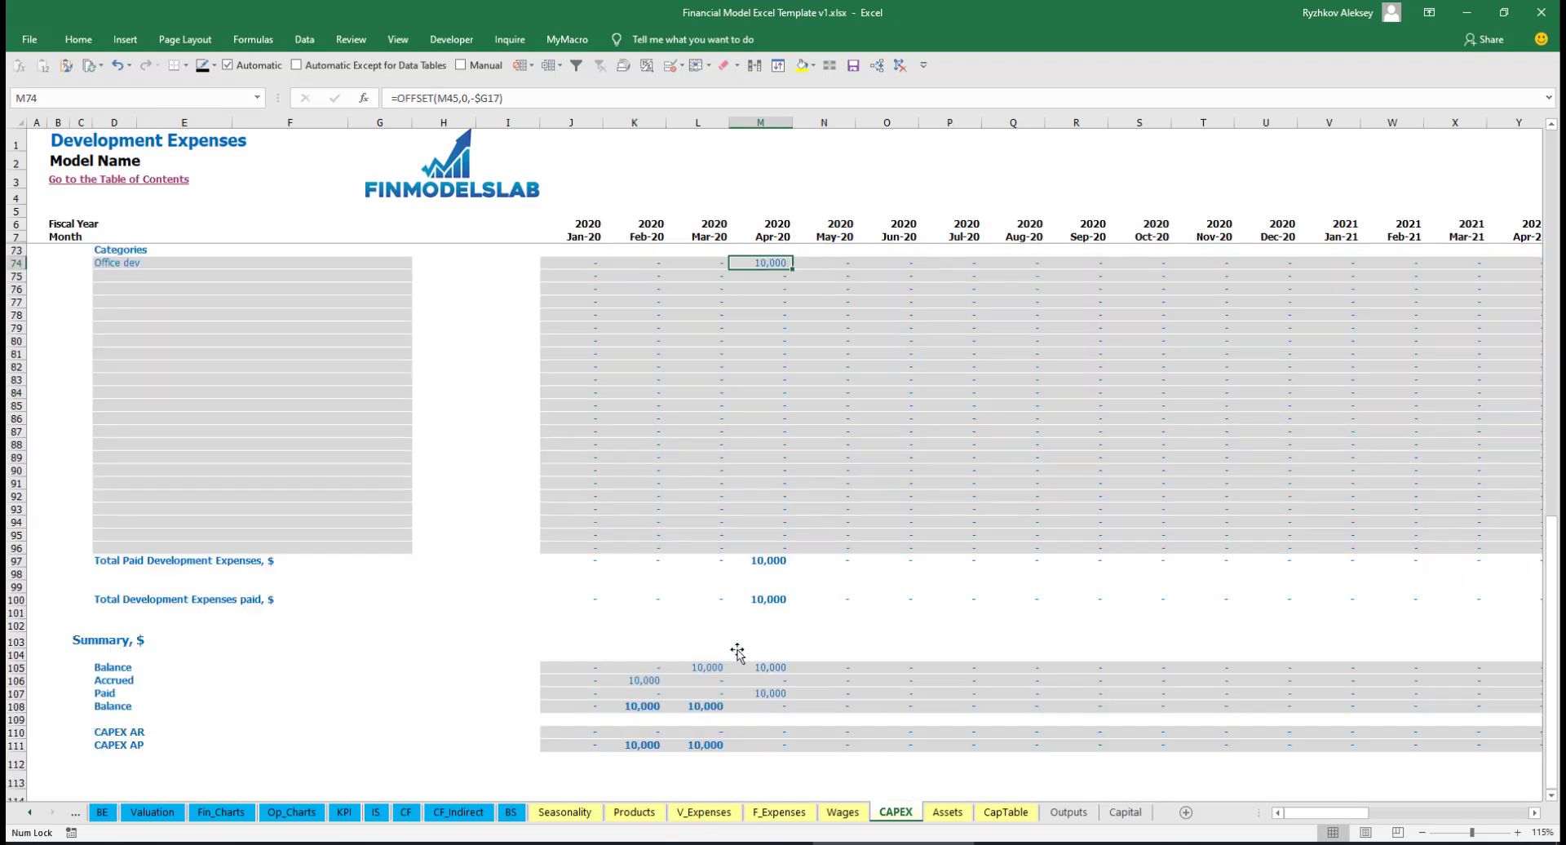
pyautogui.scroll(-3, 726, 649)
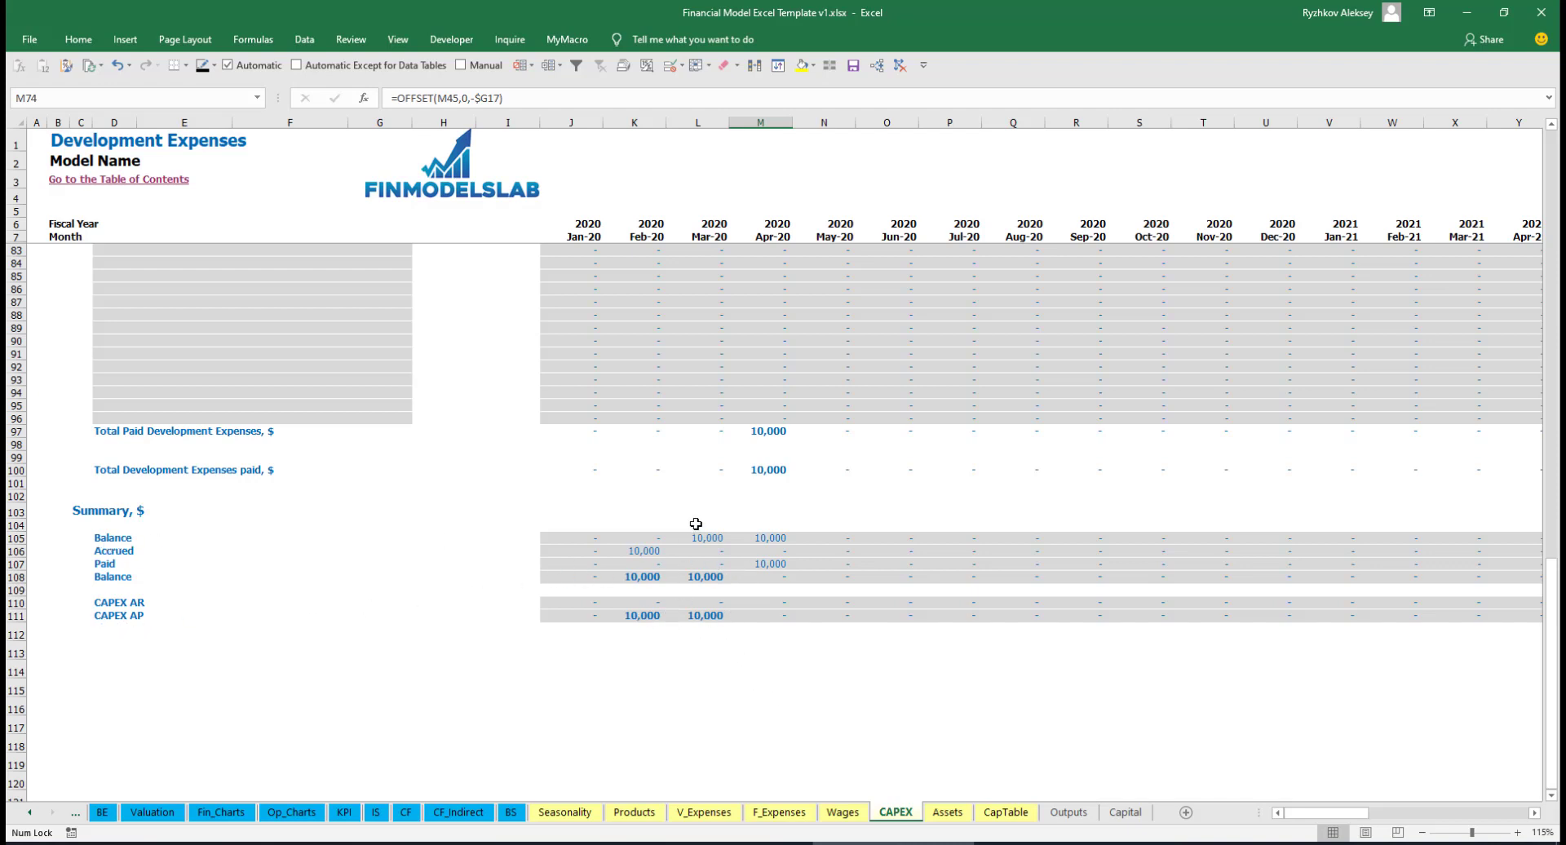
pyautogui.scroll(20, 706, 517)
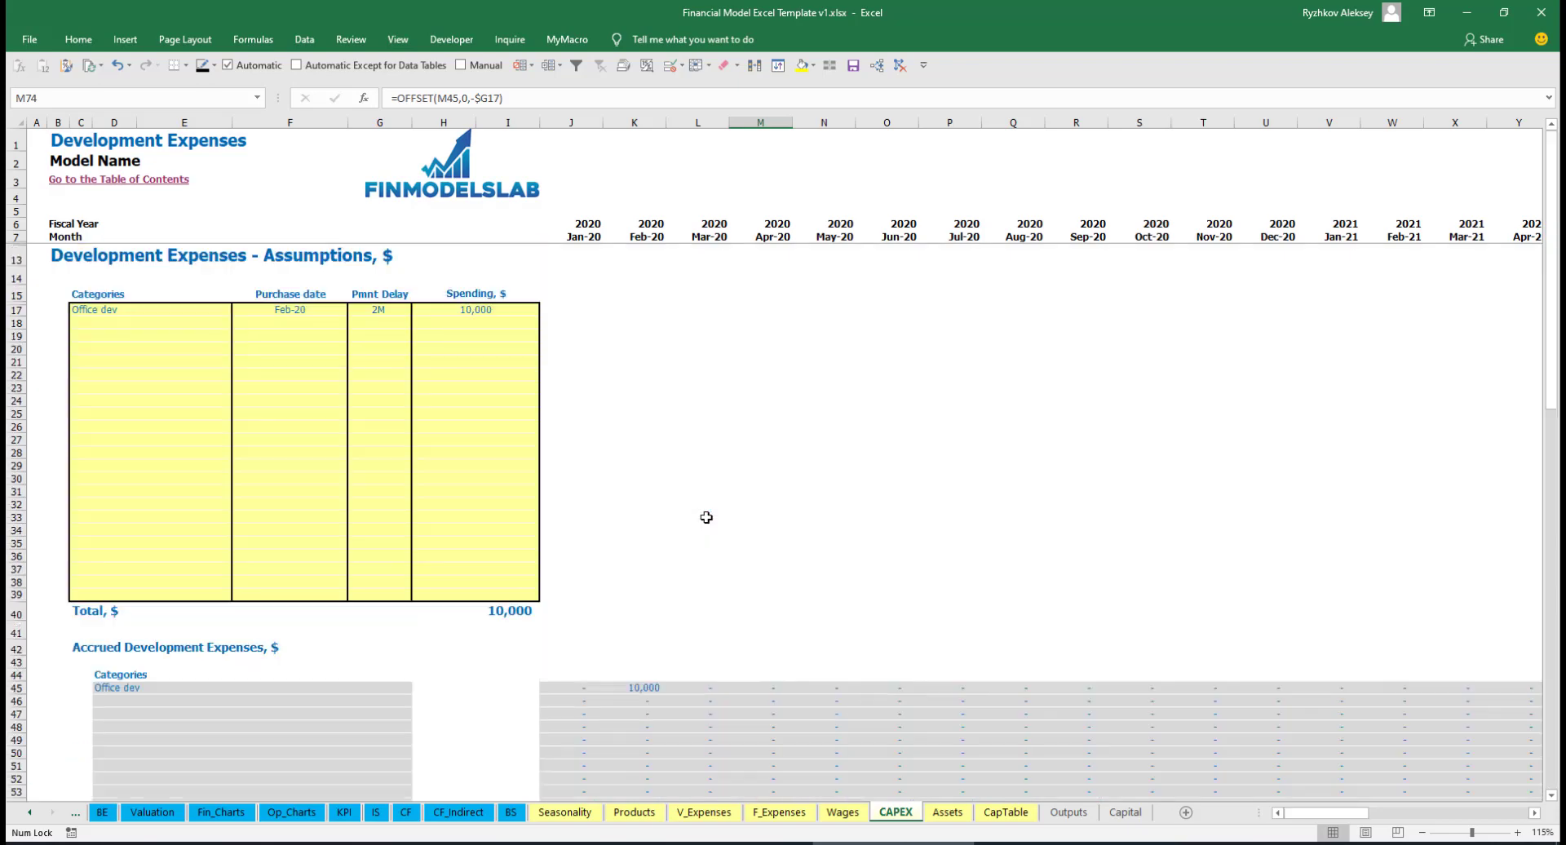
# Step: Add Other dev exp, purchased Mar-20 for 5,000 with a 0M payment delay
pyautogui.click(127, 321)
pyautogui.write('Other dev exp')
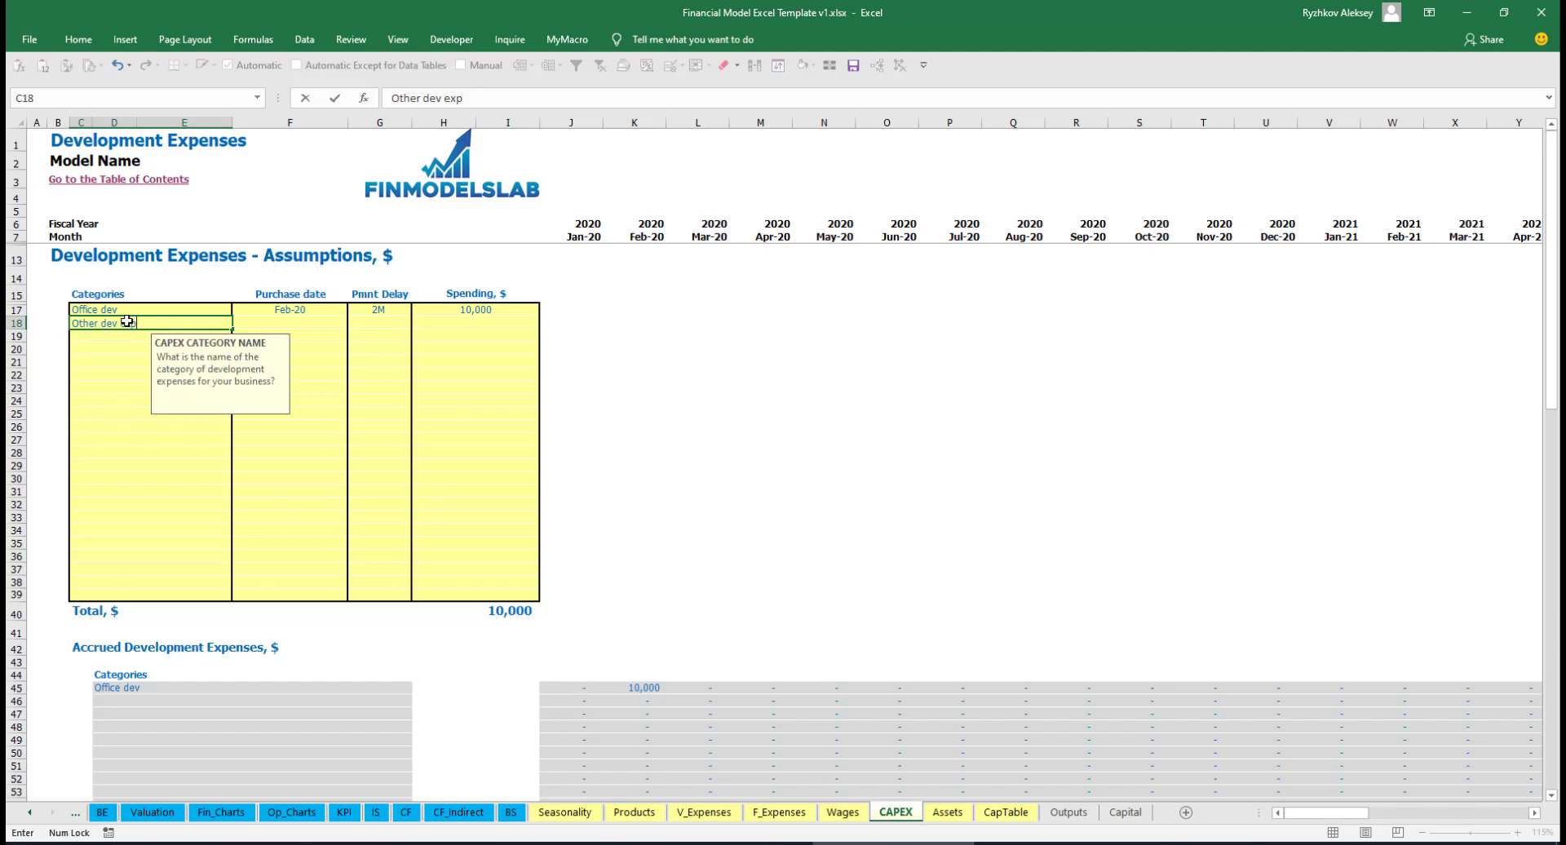
pyautogui.press('Return')
pyautogui.click(323, 321)
pyautogui.click(354, 323)
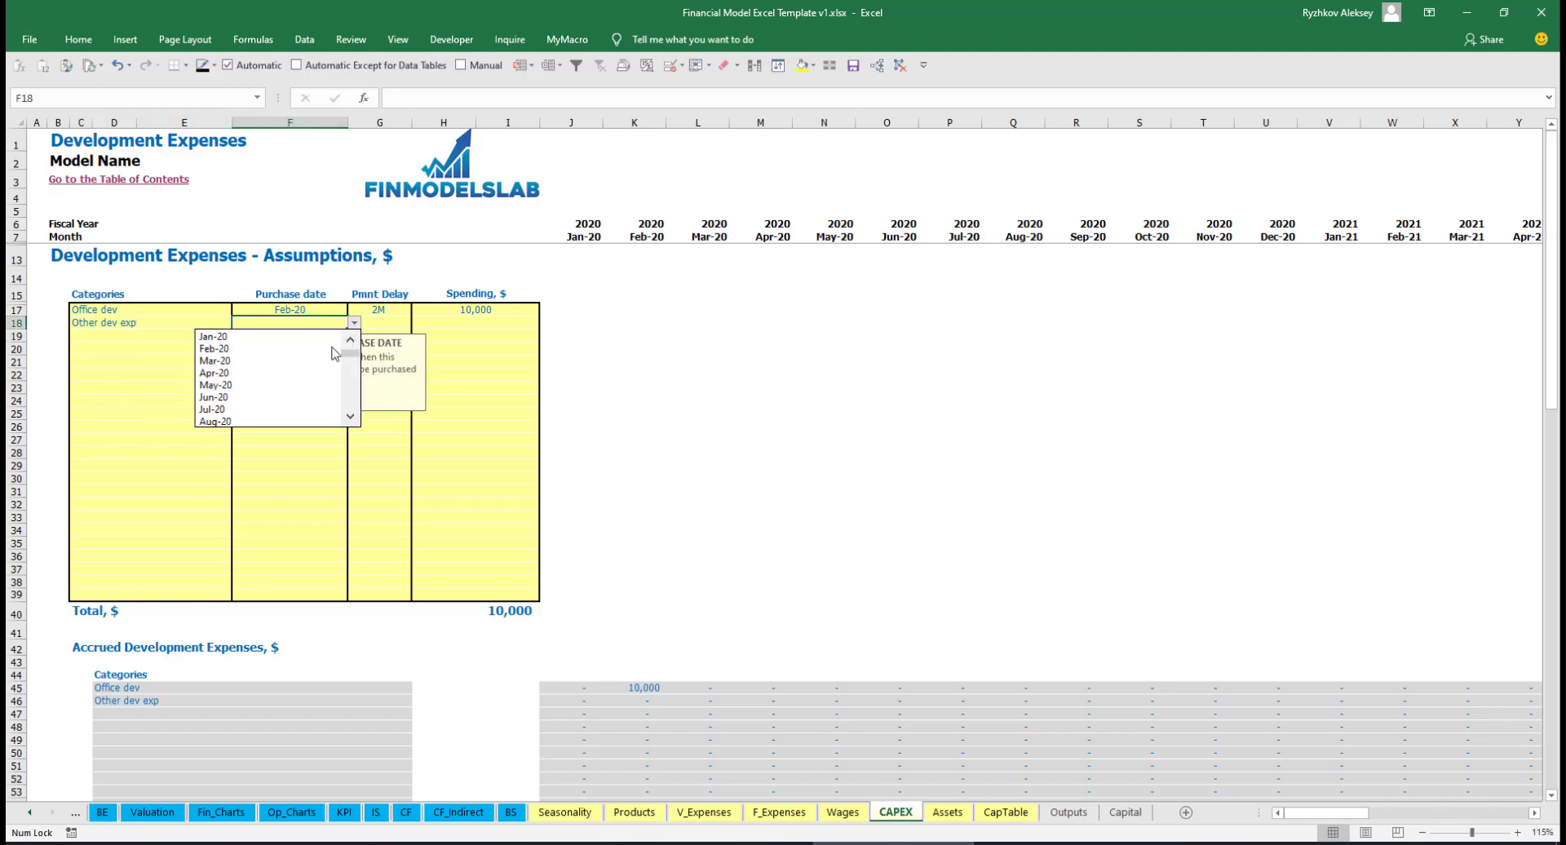
pyautogui.click(214, 361)
pyautogui.click(456, 327)
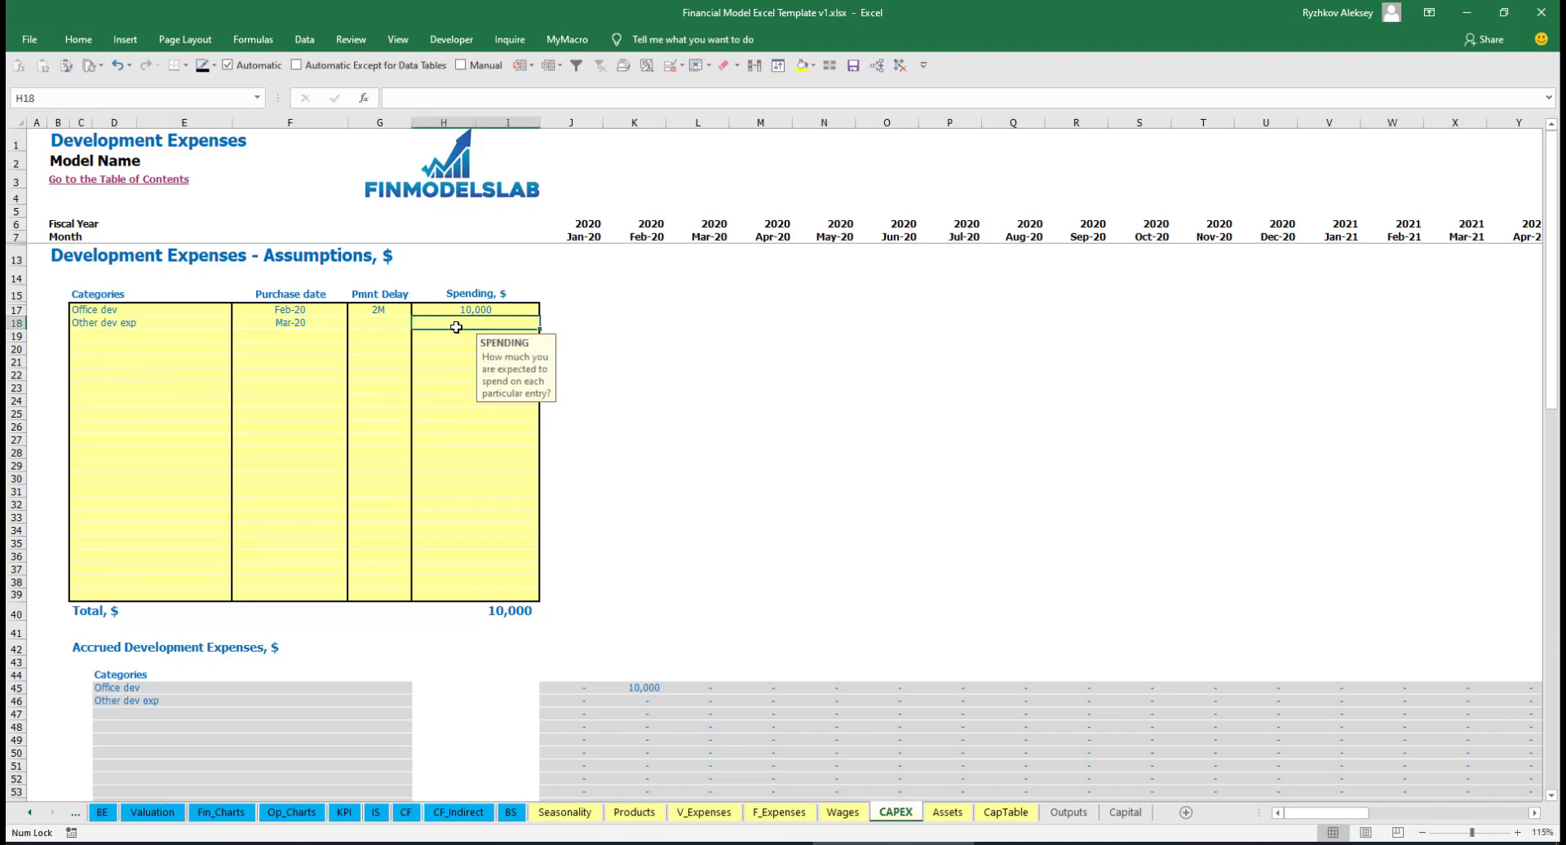
pyautogui.write('5000')
pyautogui.press('Return')
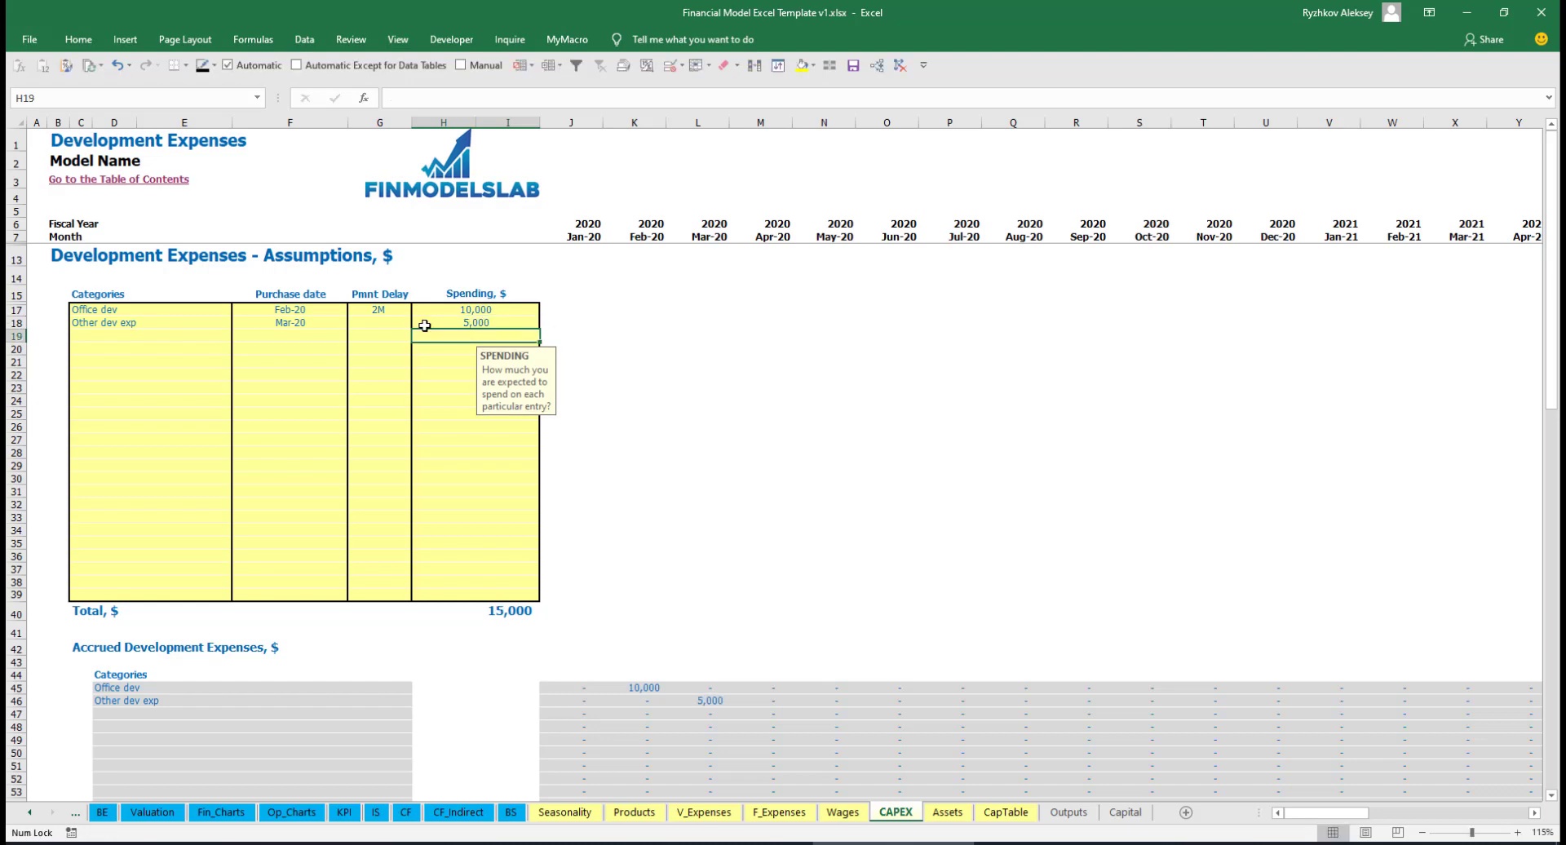
pyautogui.click(394, 326)
pyautogui.click(418, 324)
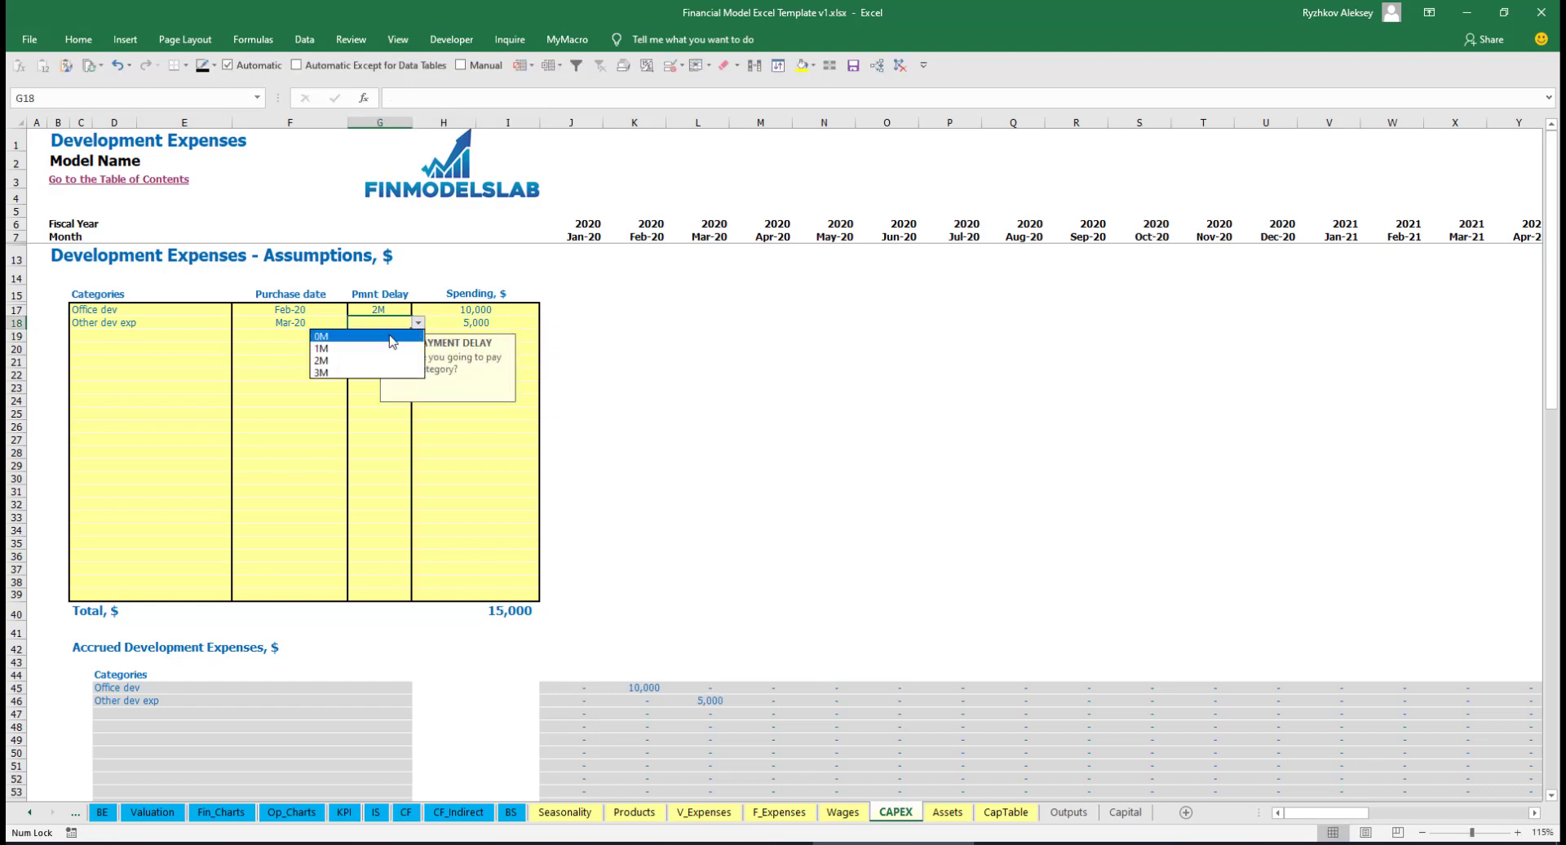
pyautogui.click(386, 338)
# Step: Check the Mar-20 accrual and payment rows for Other dev exp
pyautogui.scroll(-3, 677, 646)
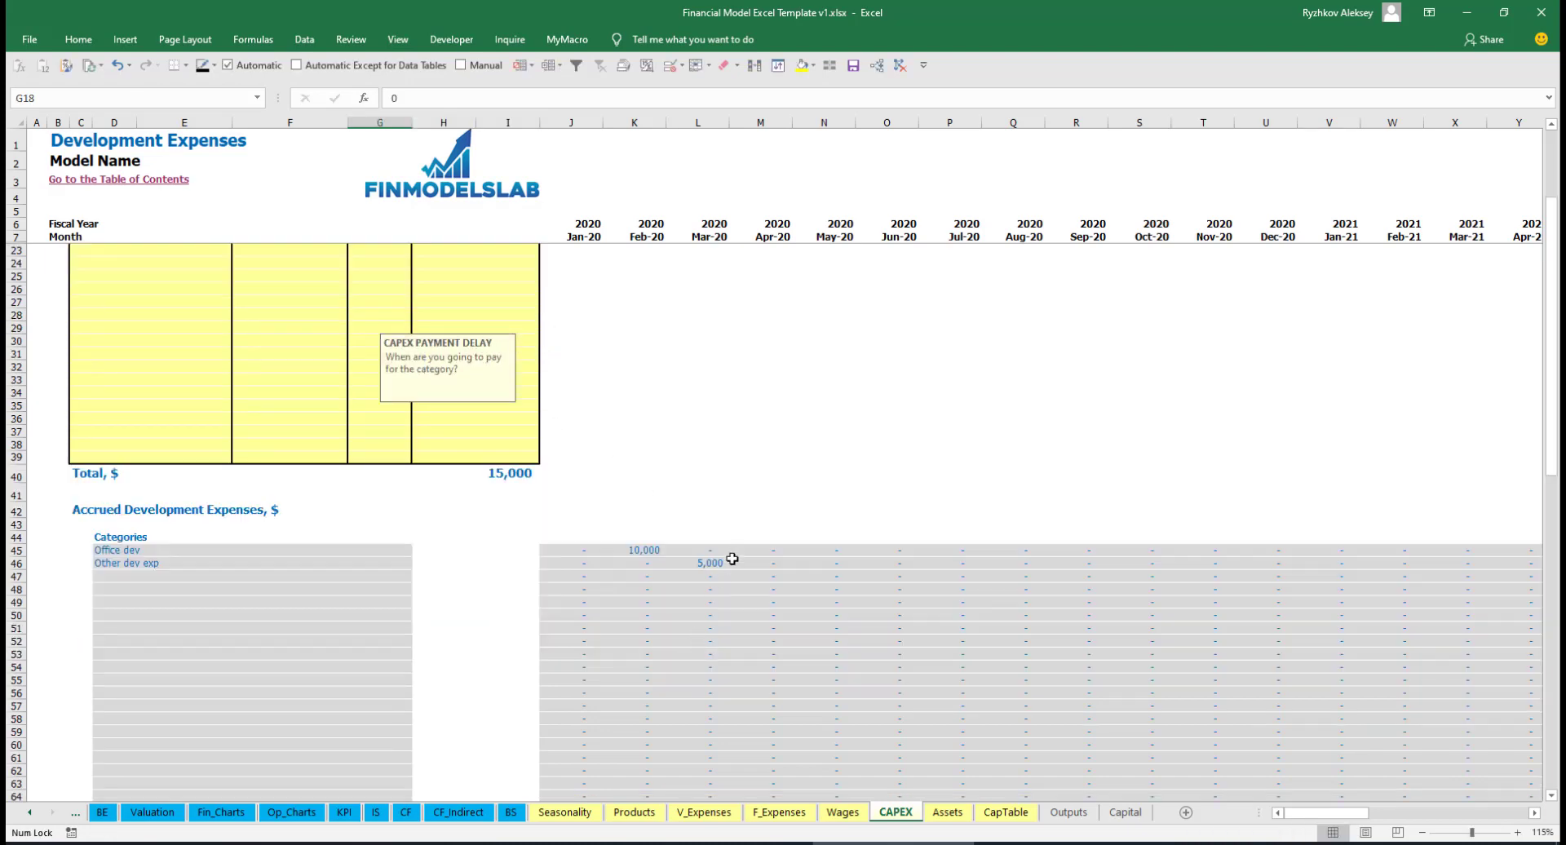
pyautogui.click(711, 566)
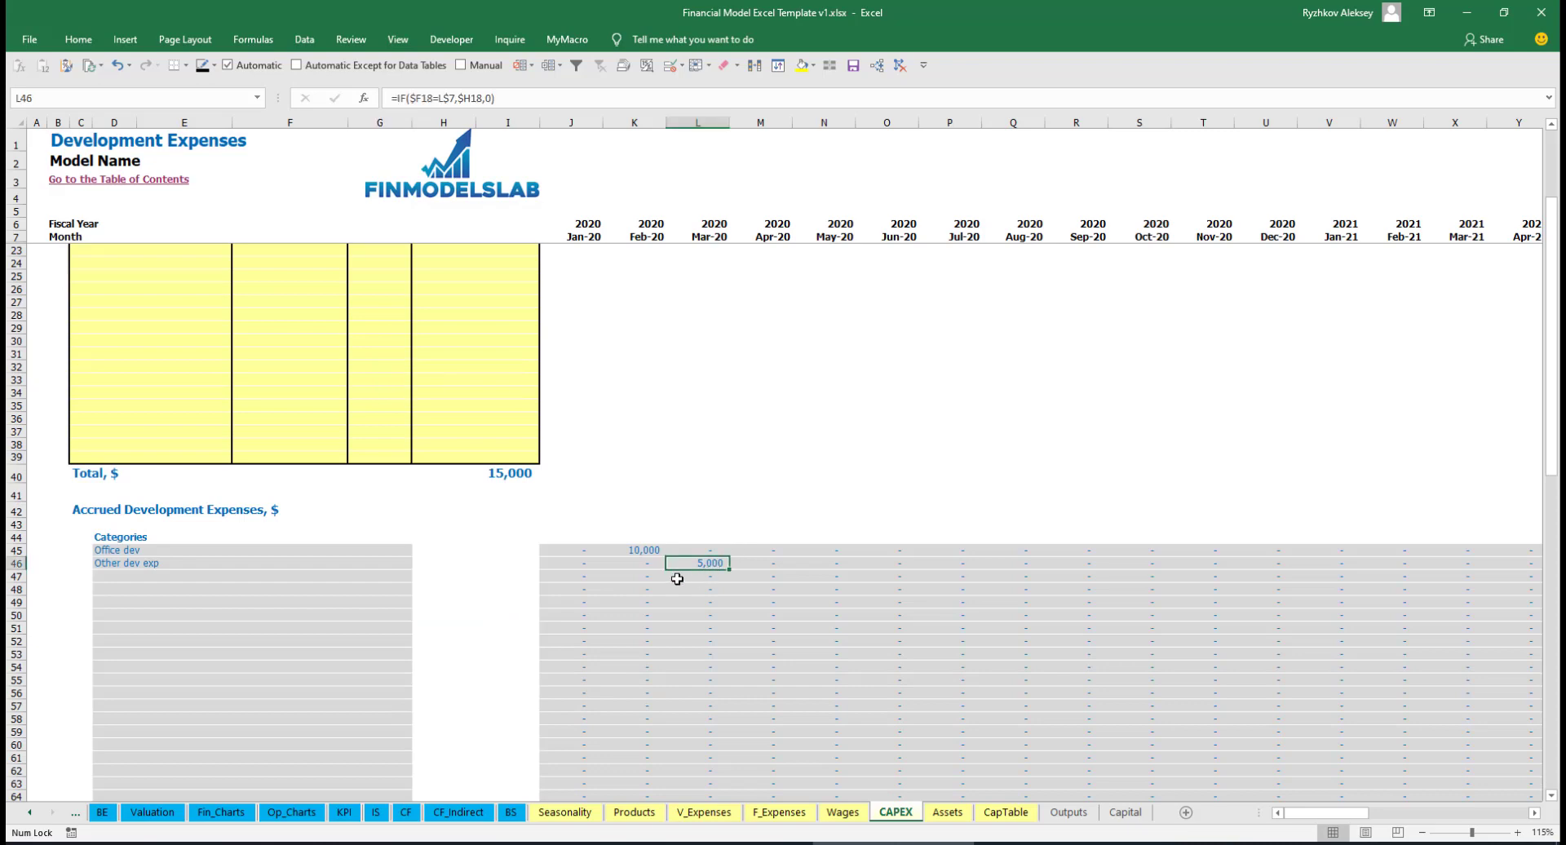
pyautogui.scroll(-3, 696, 562)
pyautogui.scroll(-7, 708, 581)
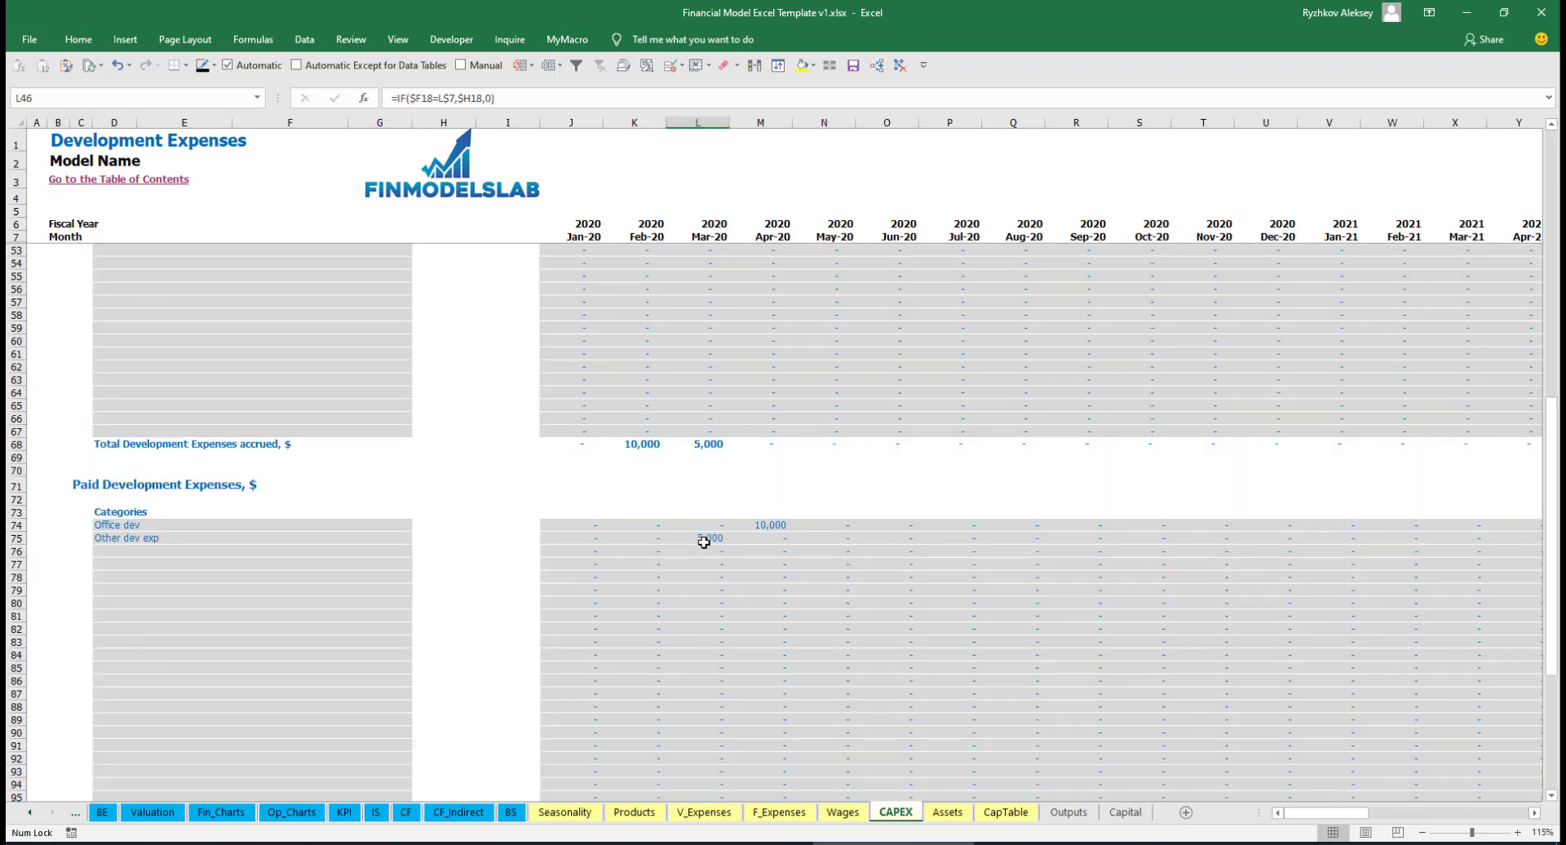
pyautogui.scroll(13, 703, 539)
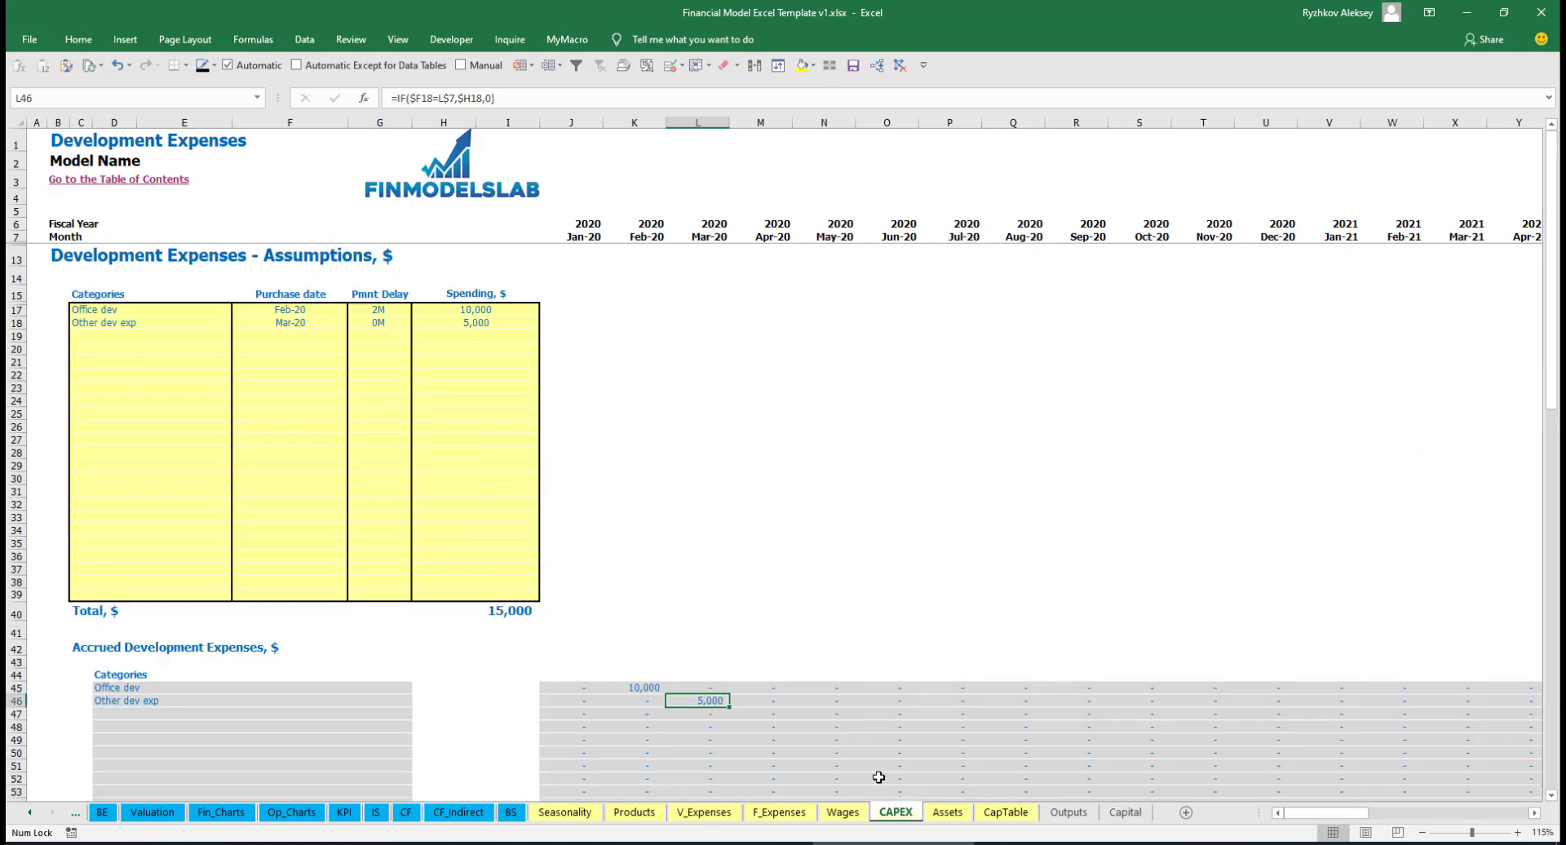
# Step: On the Assets sheet, review Category 1 depreciation and rename the second category Other assets
pyautogui.click(947, 812)
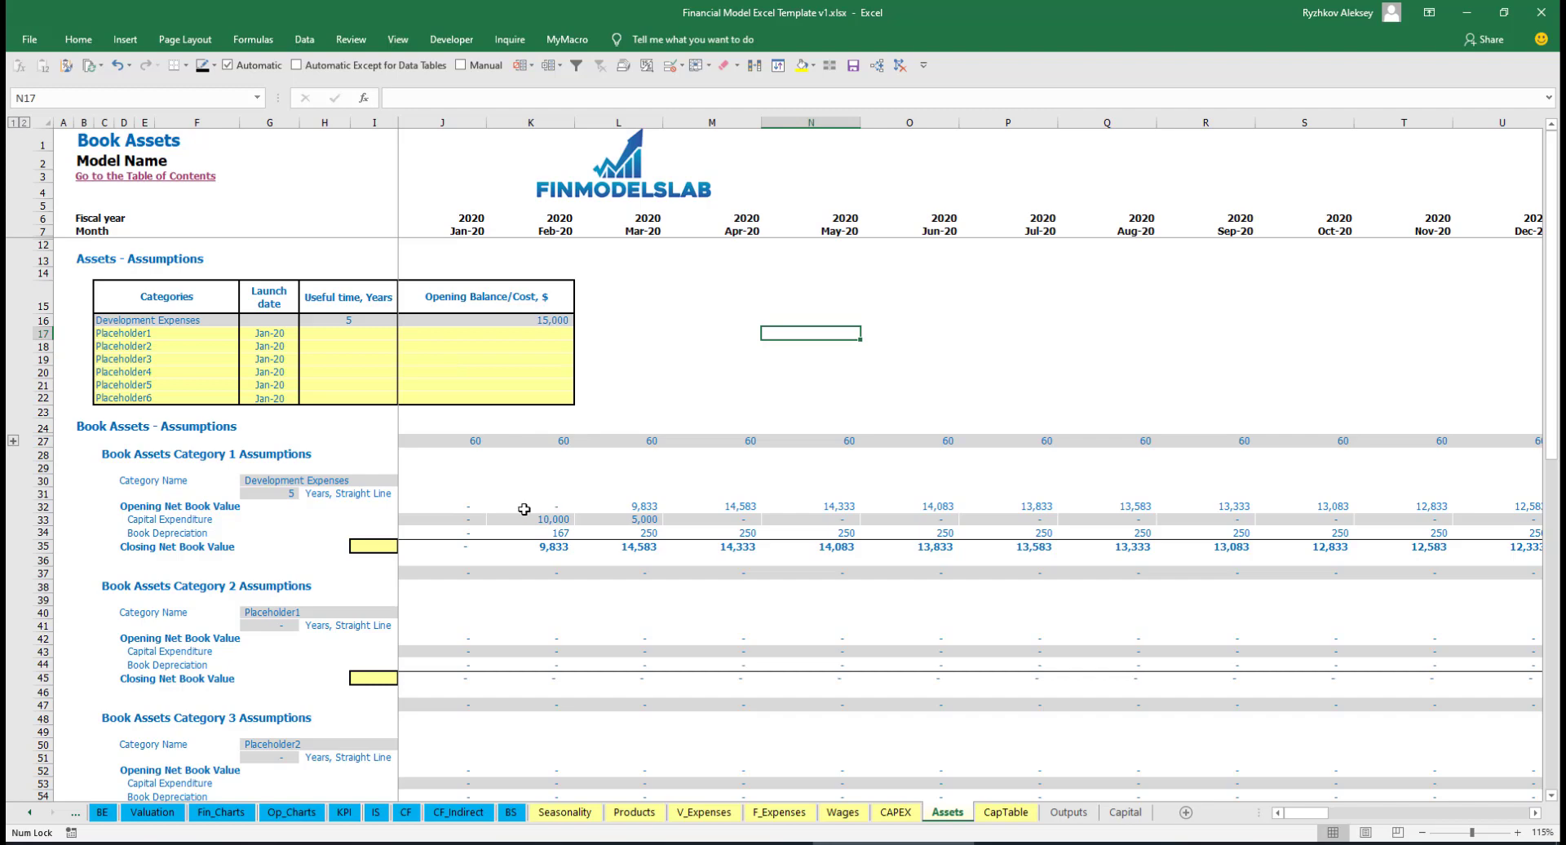
pyautogui.click(40, 532)
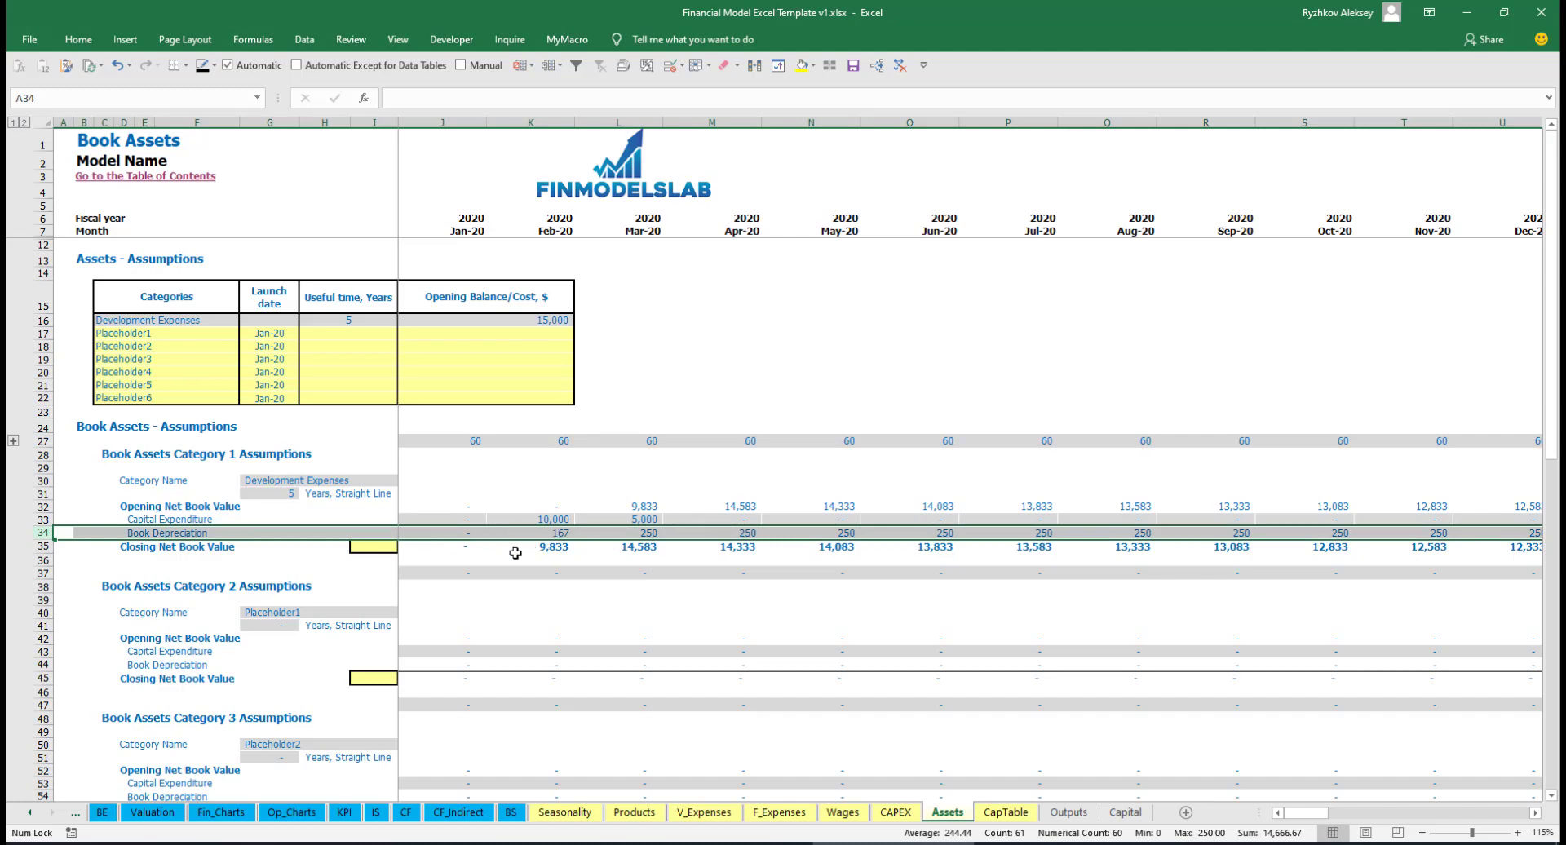
pyautogui.moveTo(441, 520); pyautogui.dragTo(782, 512)
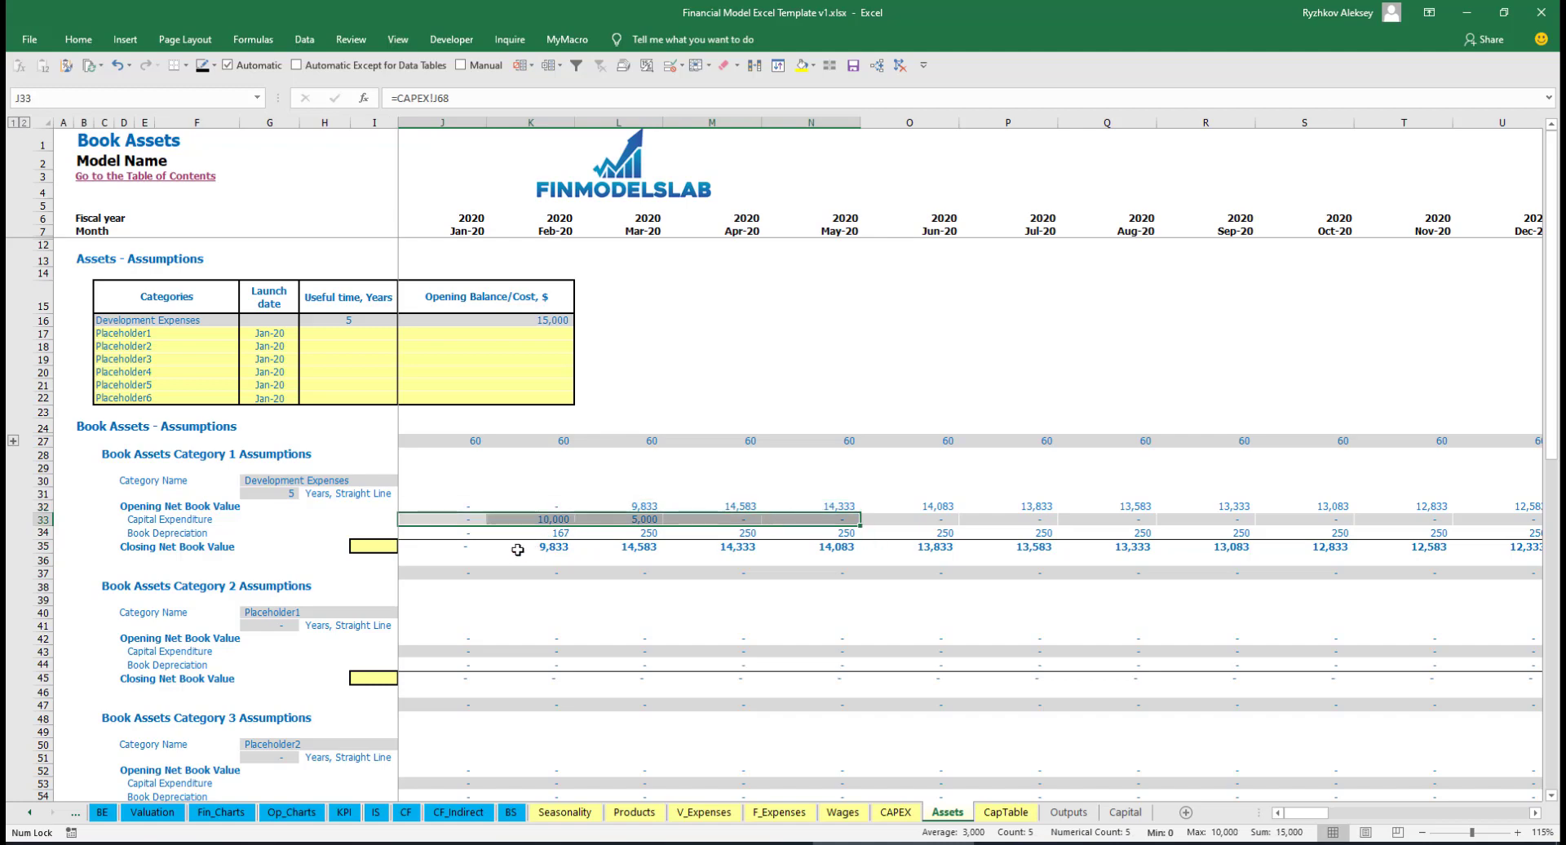
pyautogui.moveTo(462, 546)
pyautogui.mouseDown()
pyautogui.moveTo(838, 582)
pyautogui.moveTo(871, 551)
pyautogui.mouseUp()
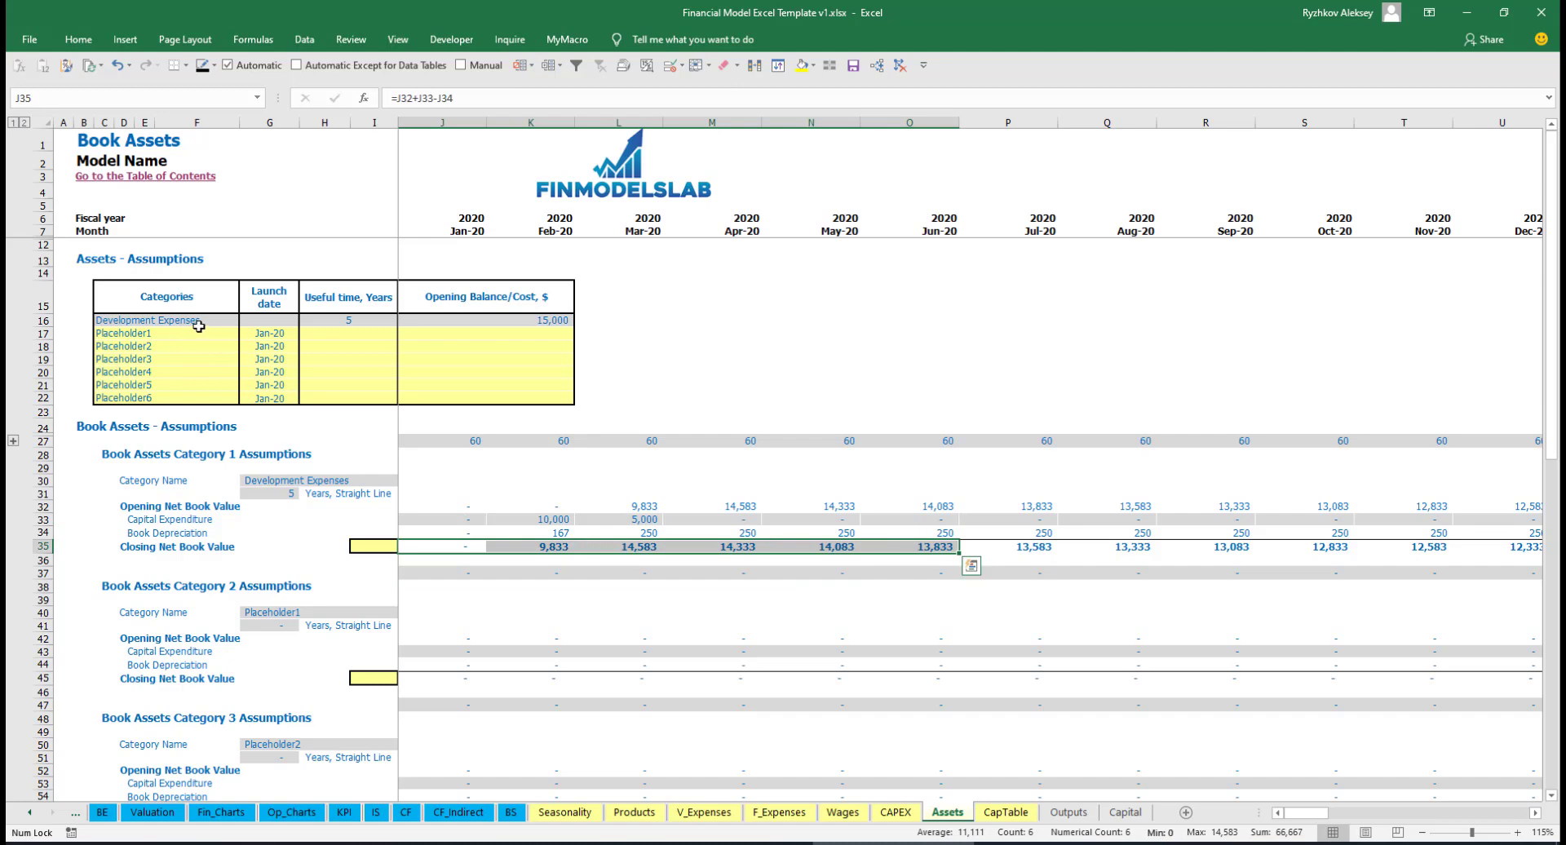
pyautogui.click(189, 328)
pyautogui.write('Other assets')
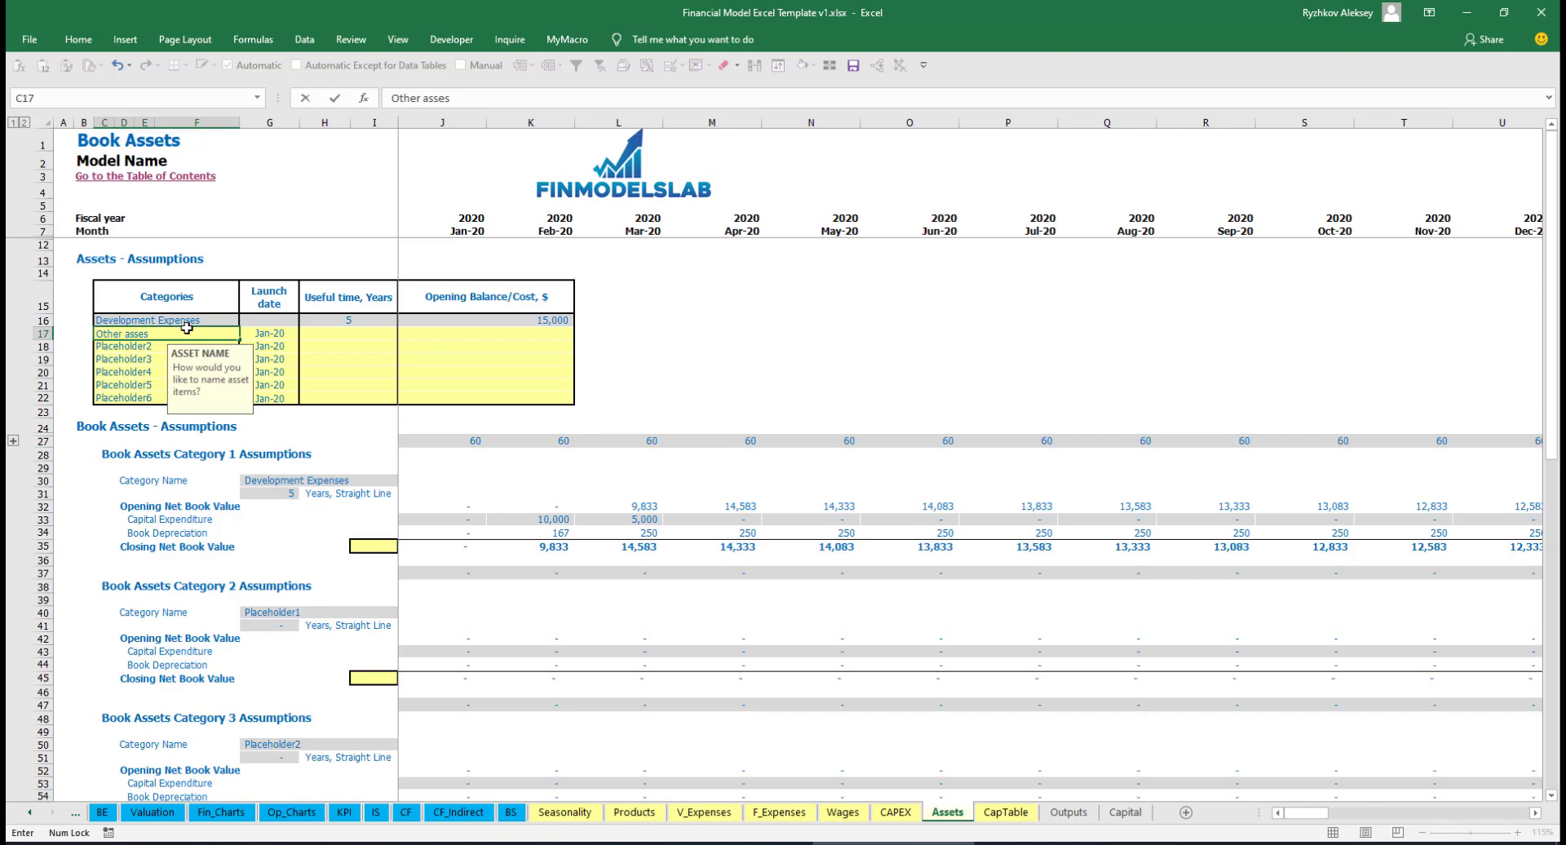
# Step: Give Other assets a 10-year useful life, 25,000 opening cost and Apr-20 launch date
pyautogui.click(383, 331)
pyautogui.write('10')
pyautogui.press('Return')
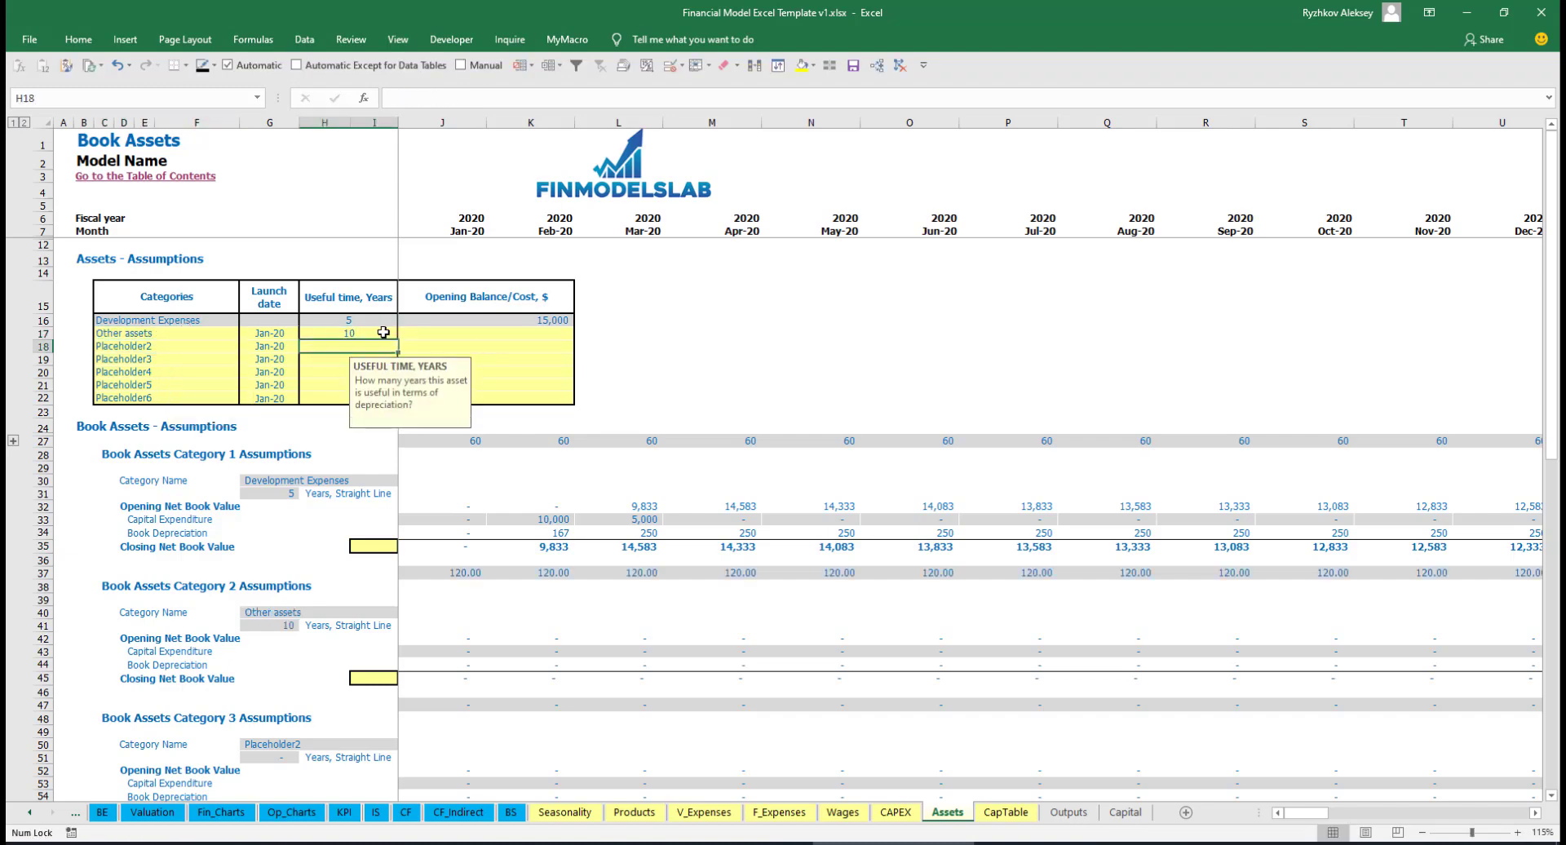
pyautogui.click(490, 335)
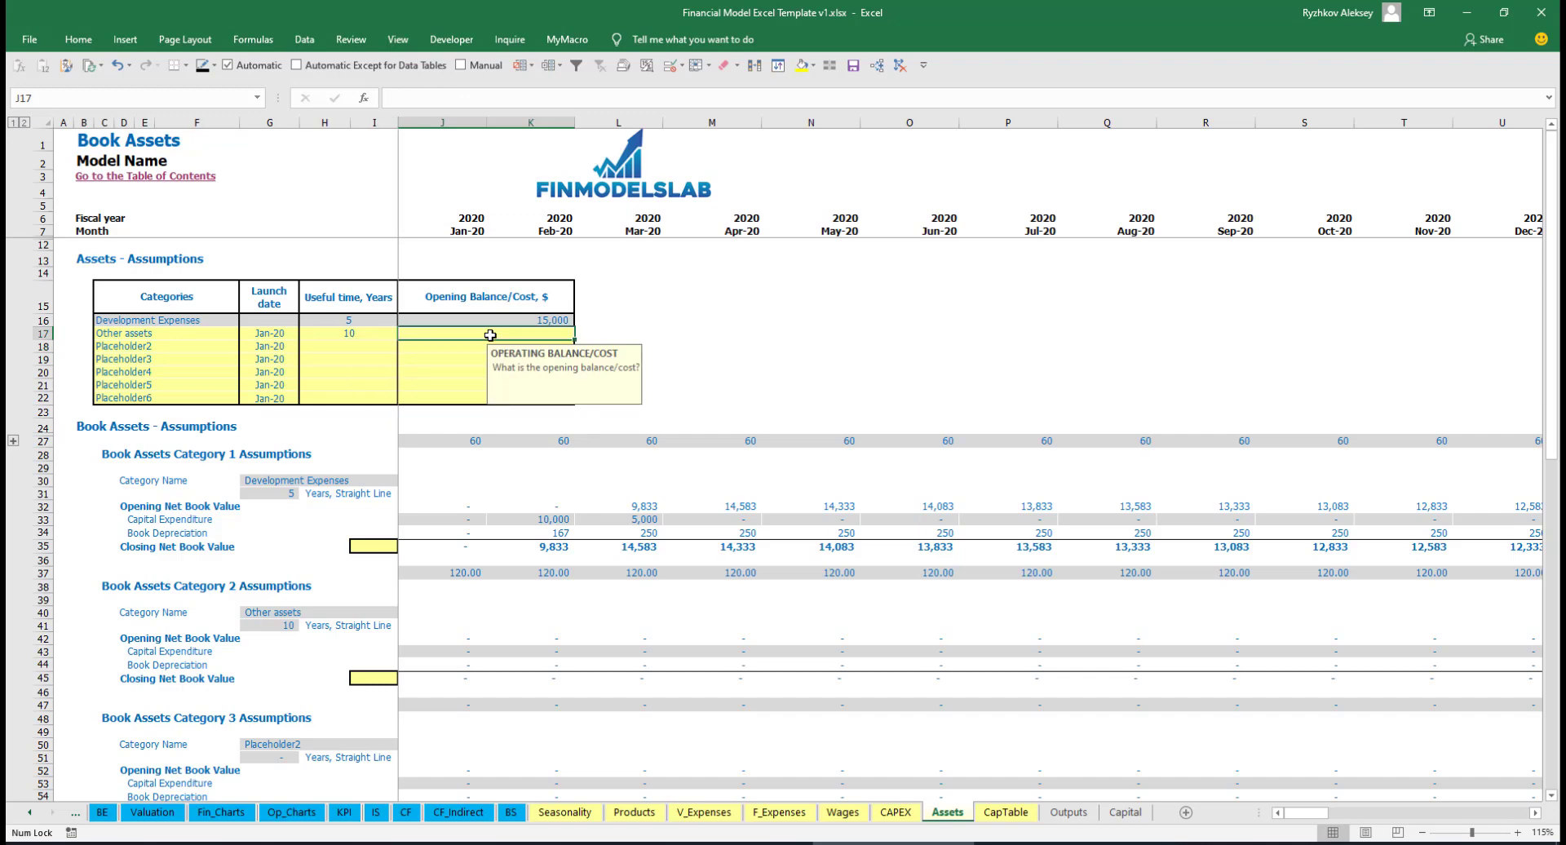
pyautogui.write('25000')
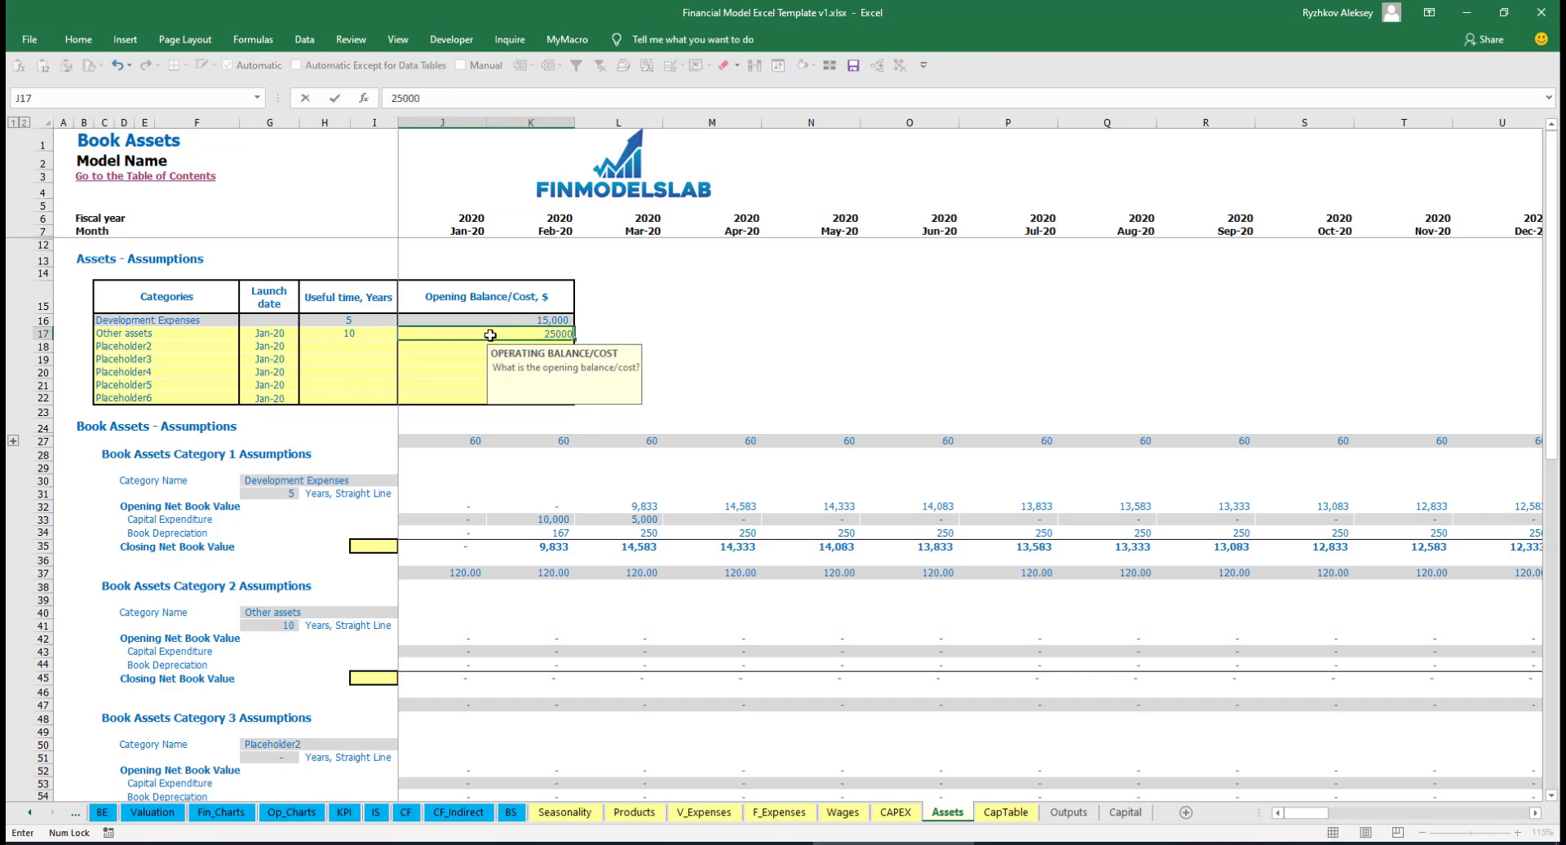
pyautogui.press('Return')
pyautogui.click(293, 331)
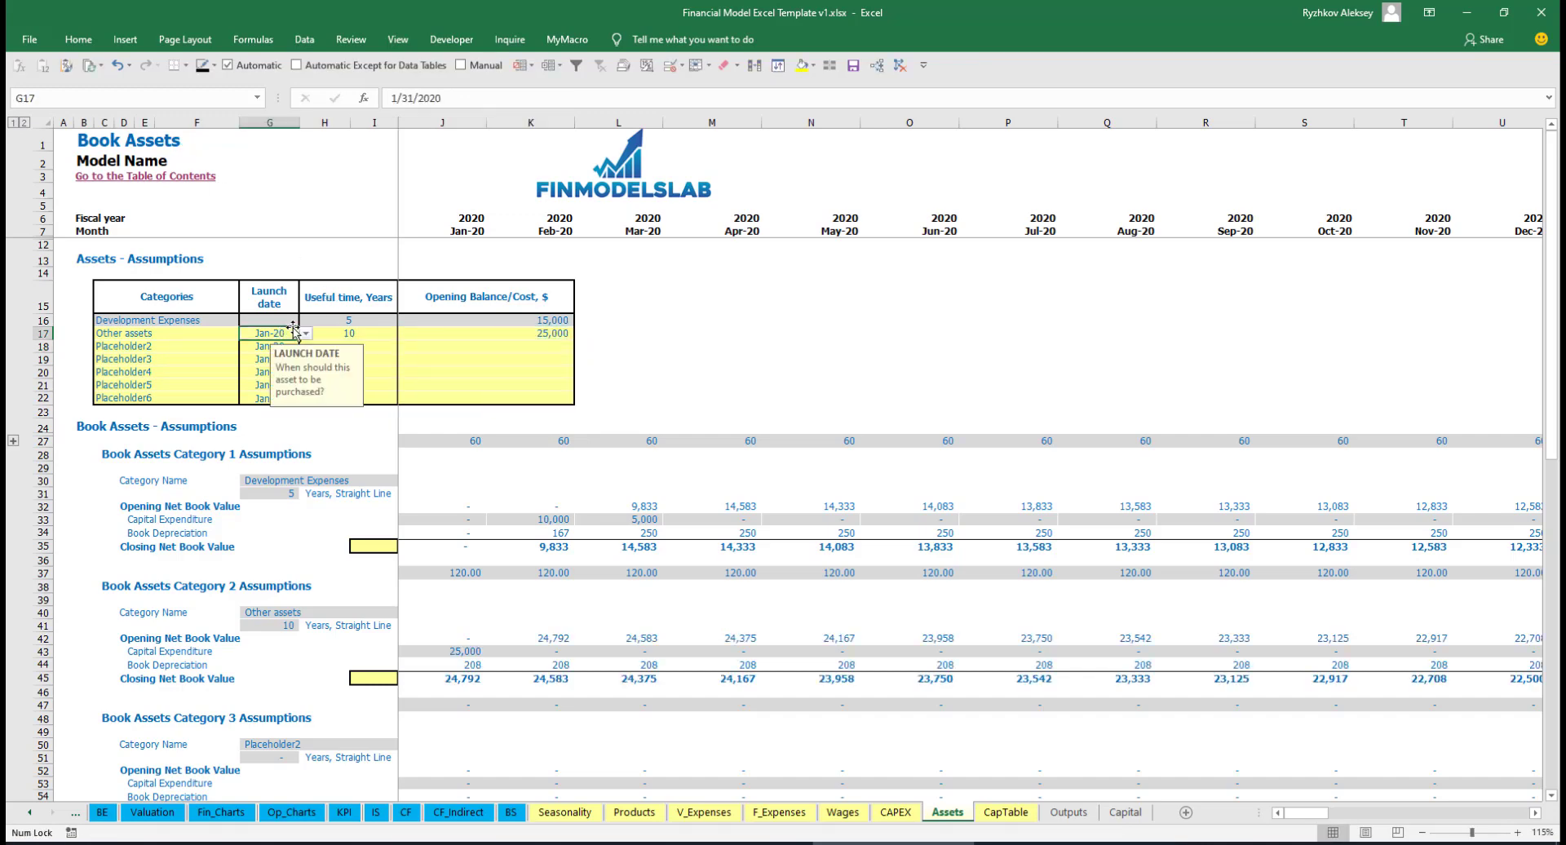
pyautogui.click(304, 333)
pyautogui.click(273, 387)
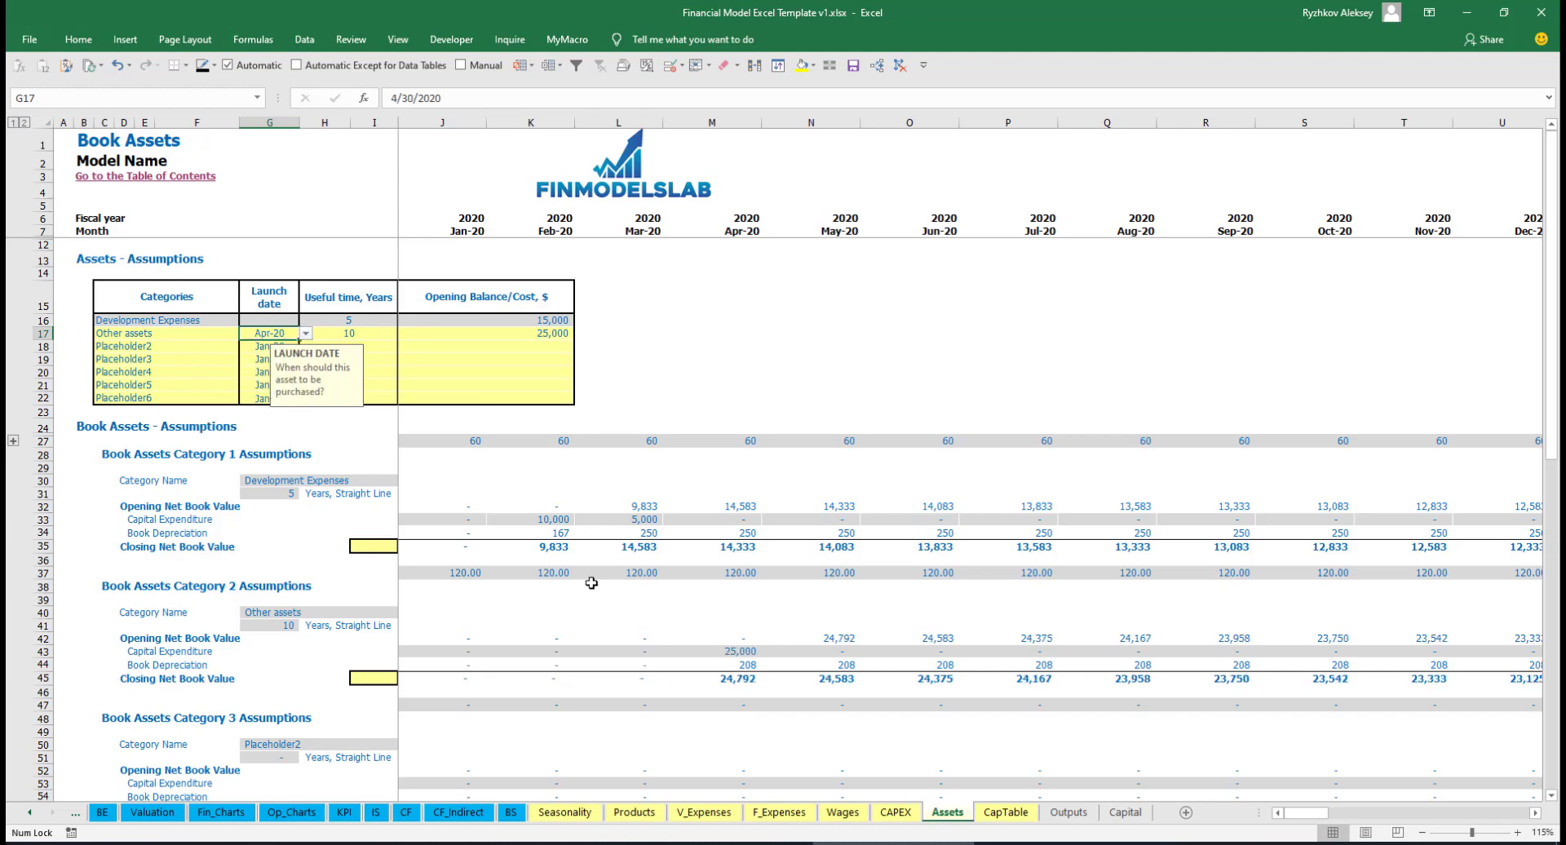
# Step: Check the Apr-20 capex, monthly depreciation and net book value, then show the Income Statement
pyautogui.click(745, 652)
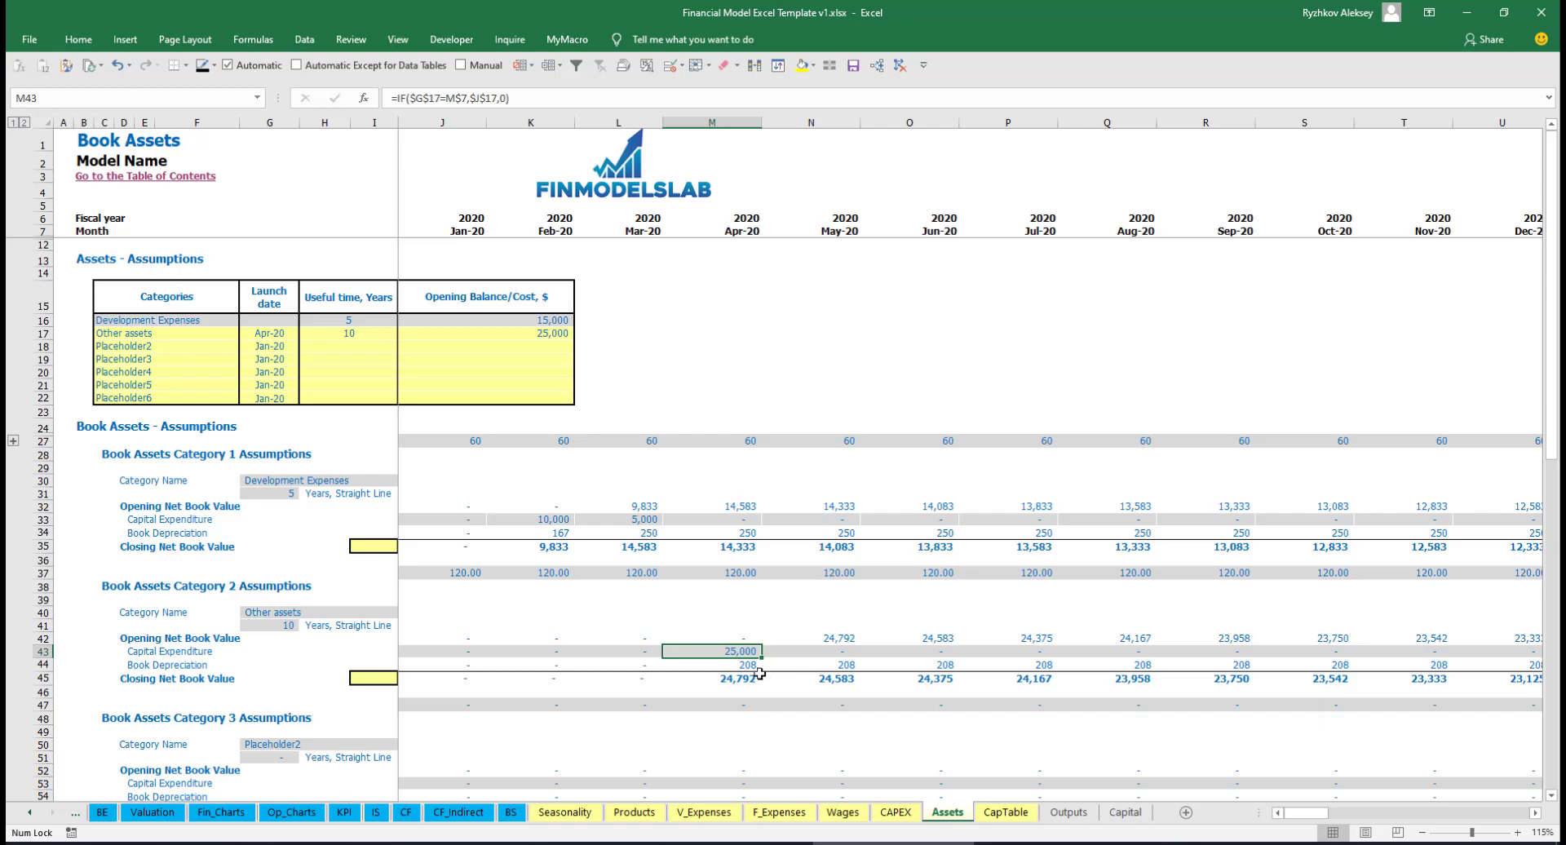
pyautogui.moveTo(754, 665); pyautogui.dragTo(1014, 664)
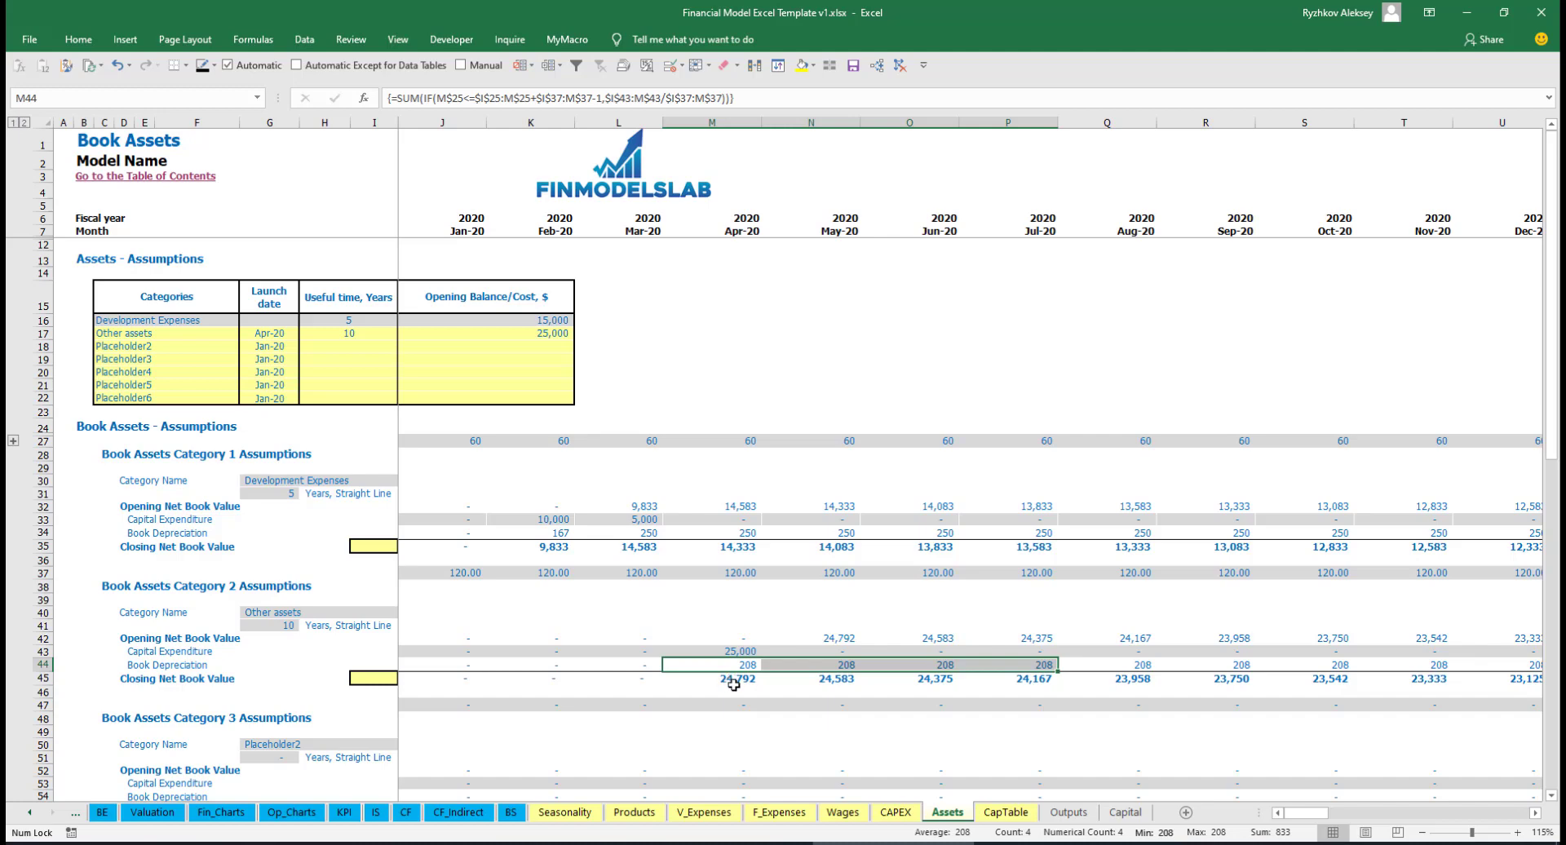
pyautogui.moveTo(734, 684); pyautogui.dragTo(1072, 677)
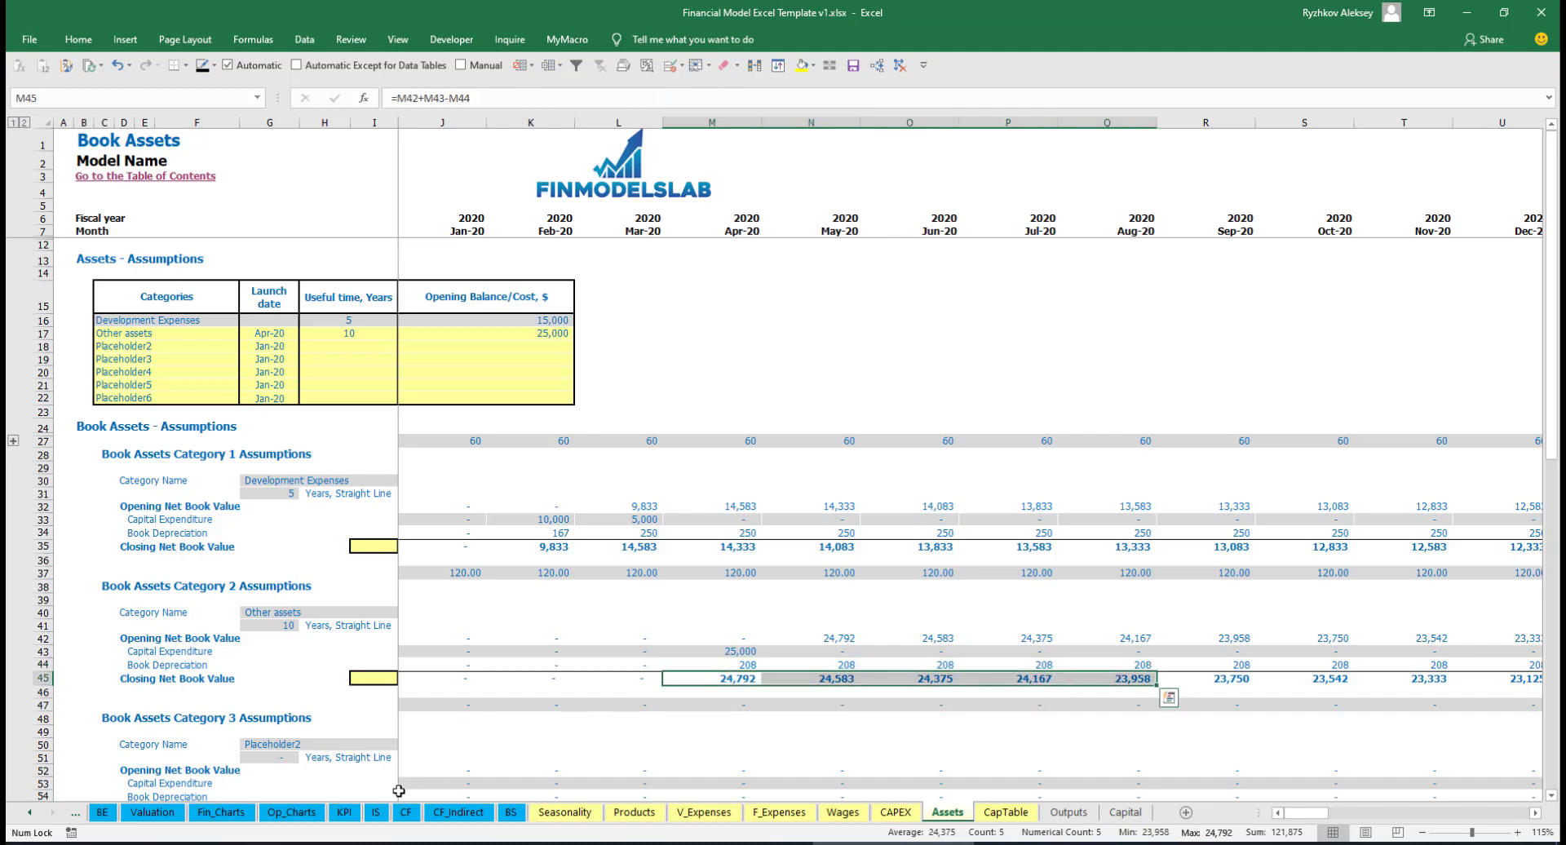
pyautogui.click(376, 811)
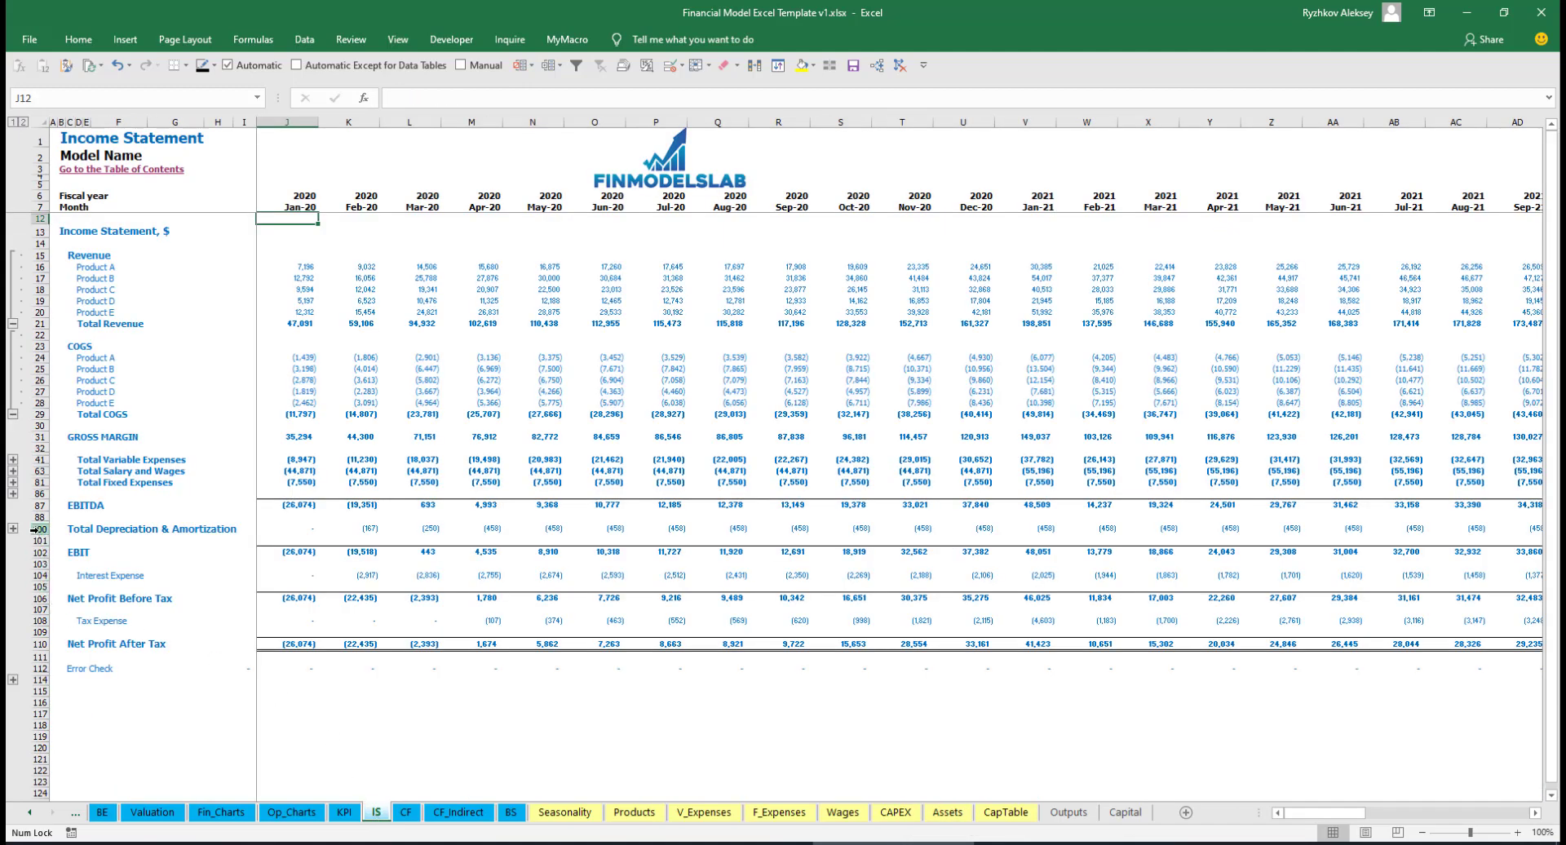
# Step: Review the Cash Flow Statement, then the Balance Sheet's Fixed Assets, CAPEX Prepayment and CAPEX Payable rows
pyautogui.click(405, 812)
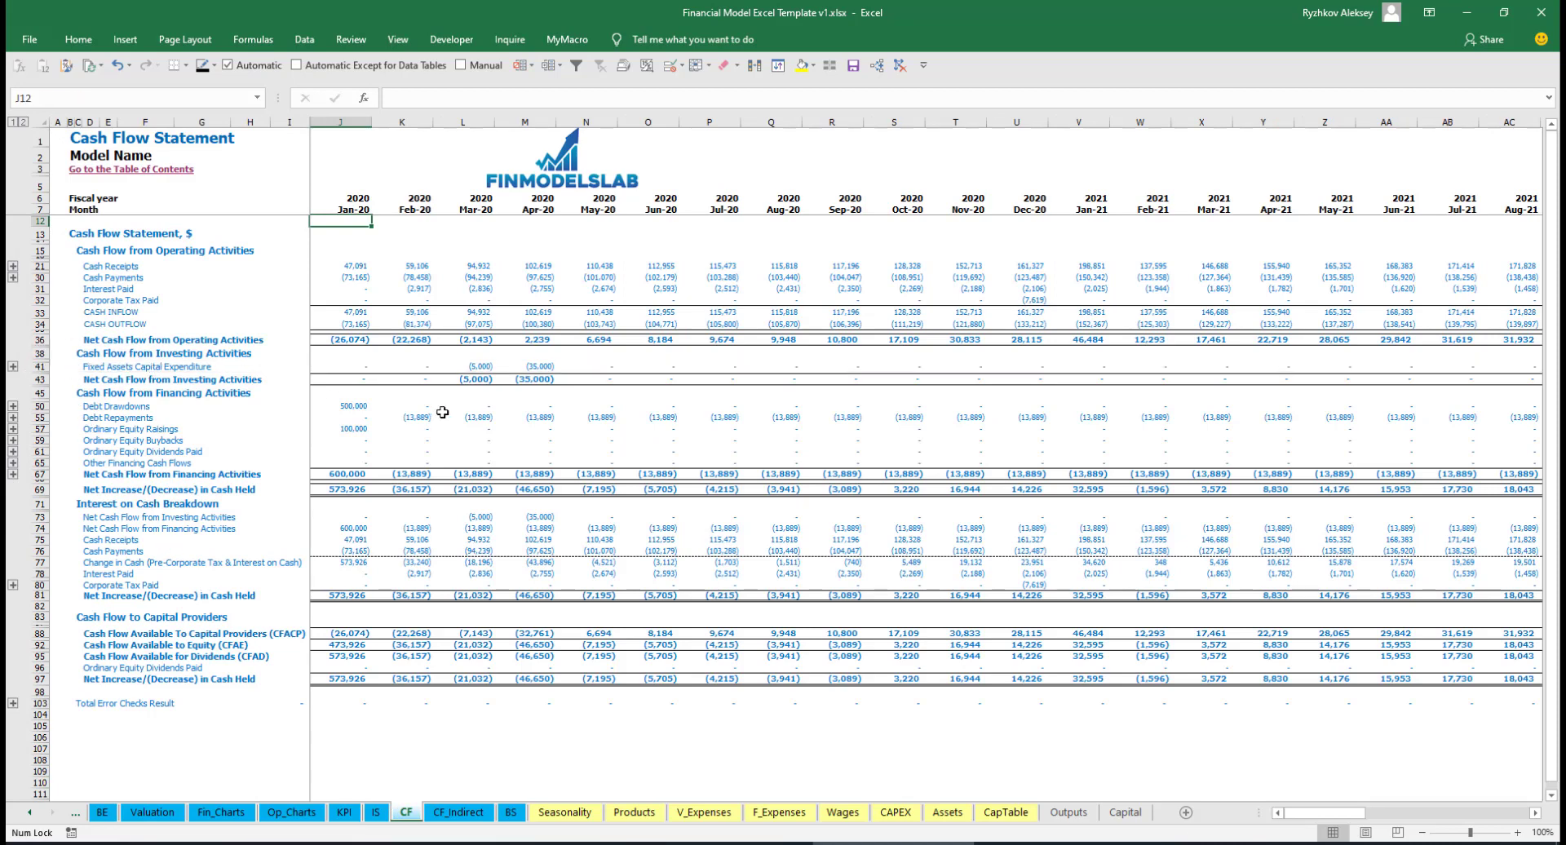
pyautogui.click(510, 811)
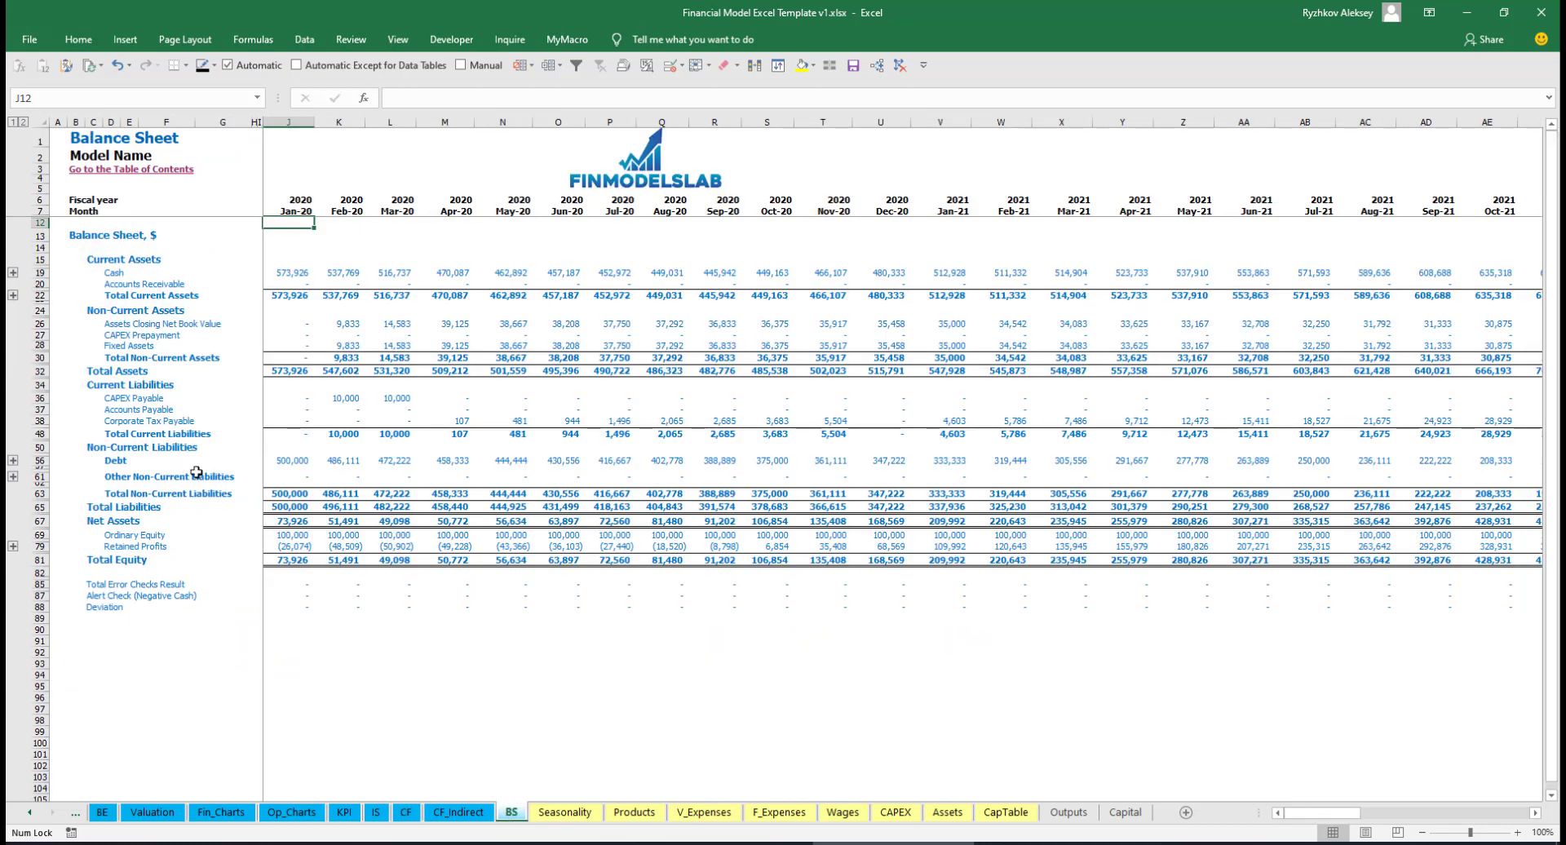
pyautogui.click(39, 345)
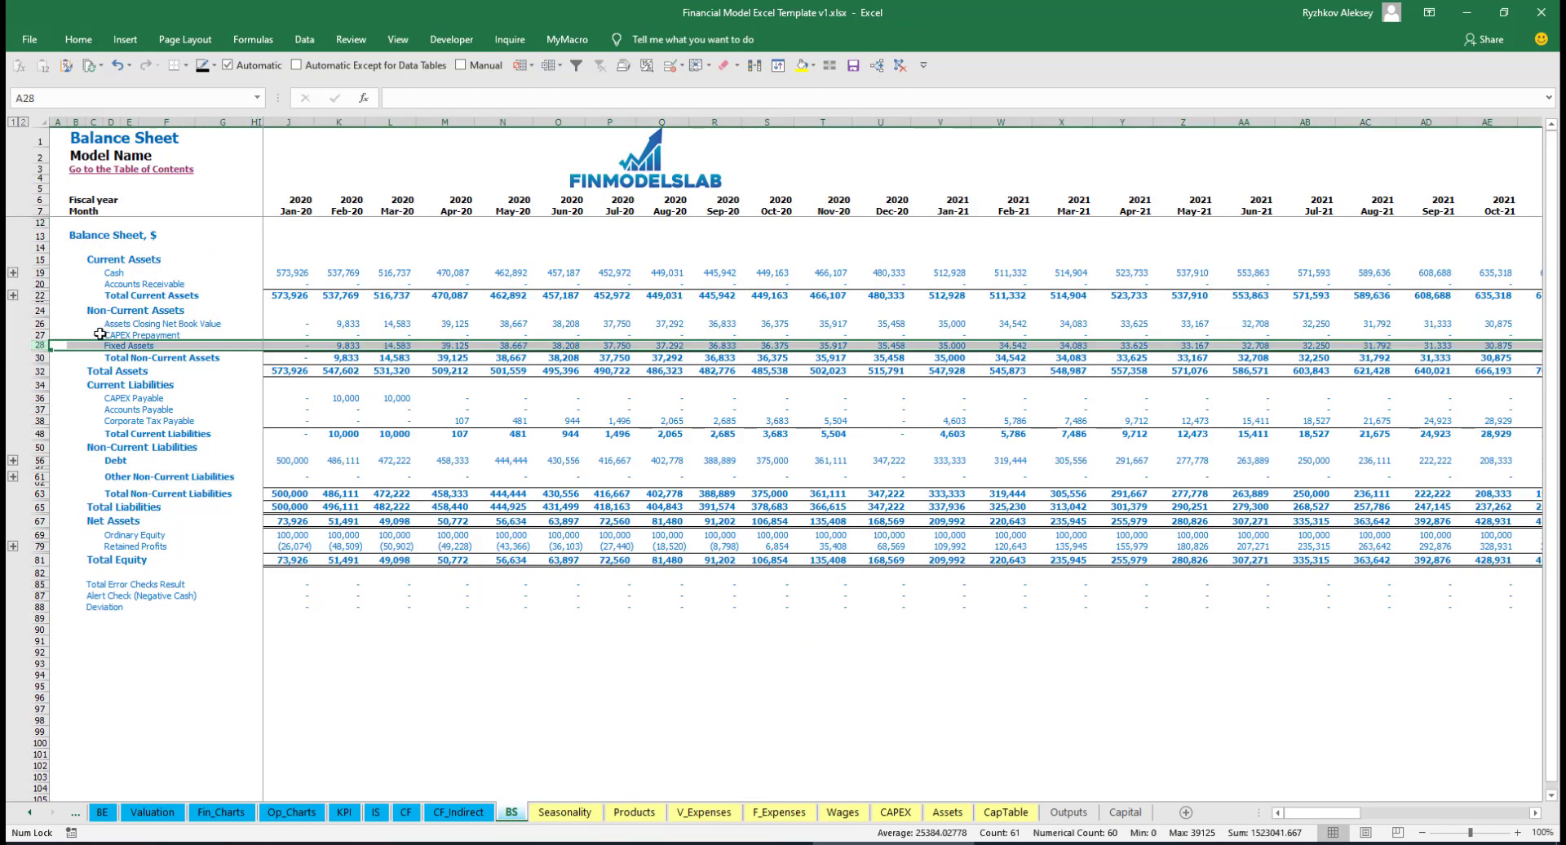
pyautogui.click(39, 334)
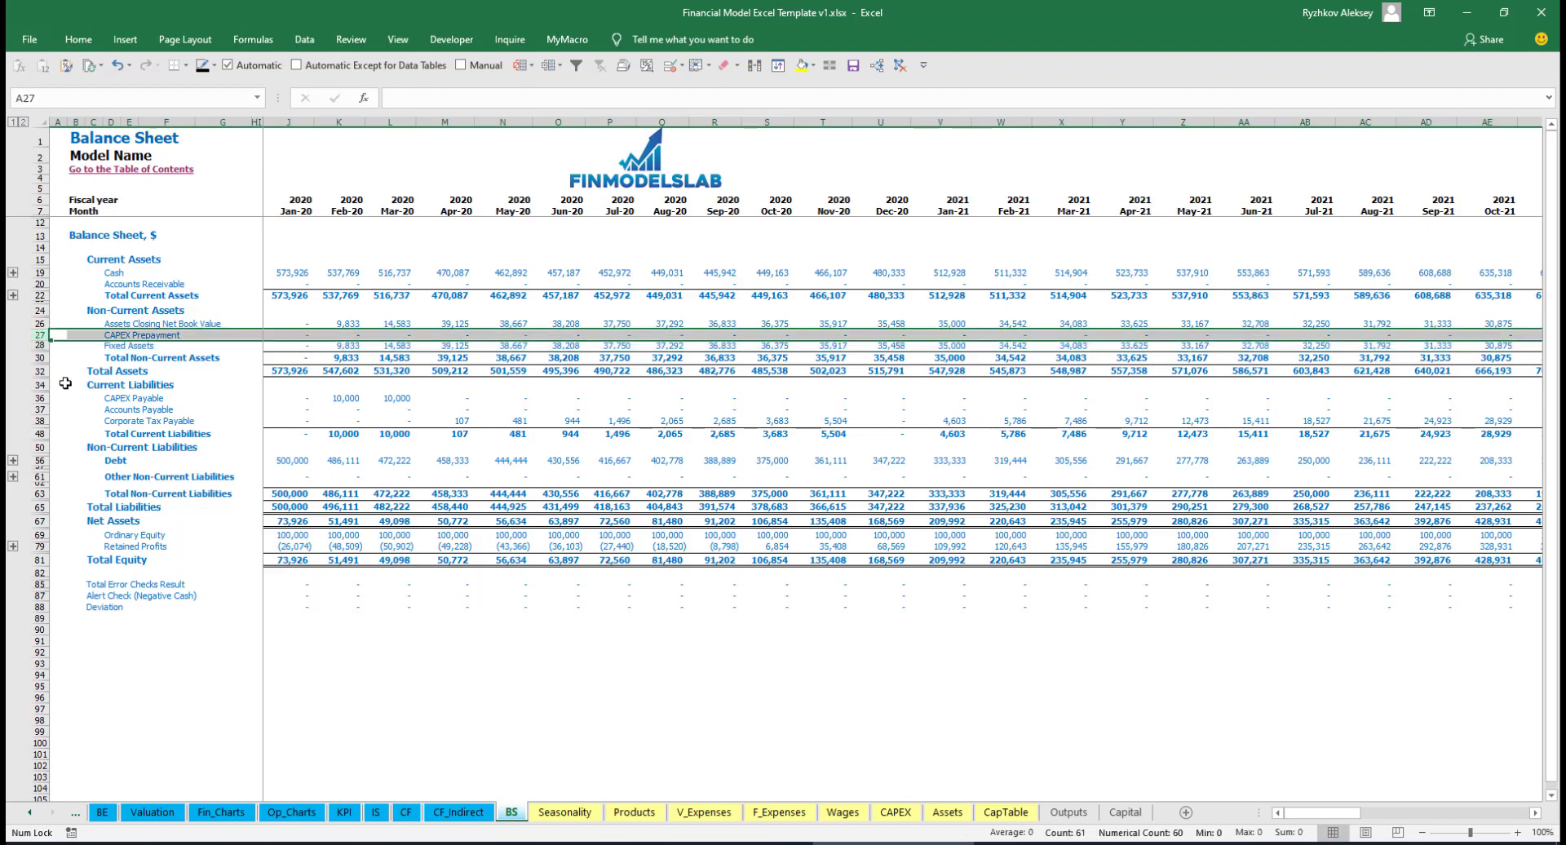
pyautogui.click(44, 398)
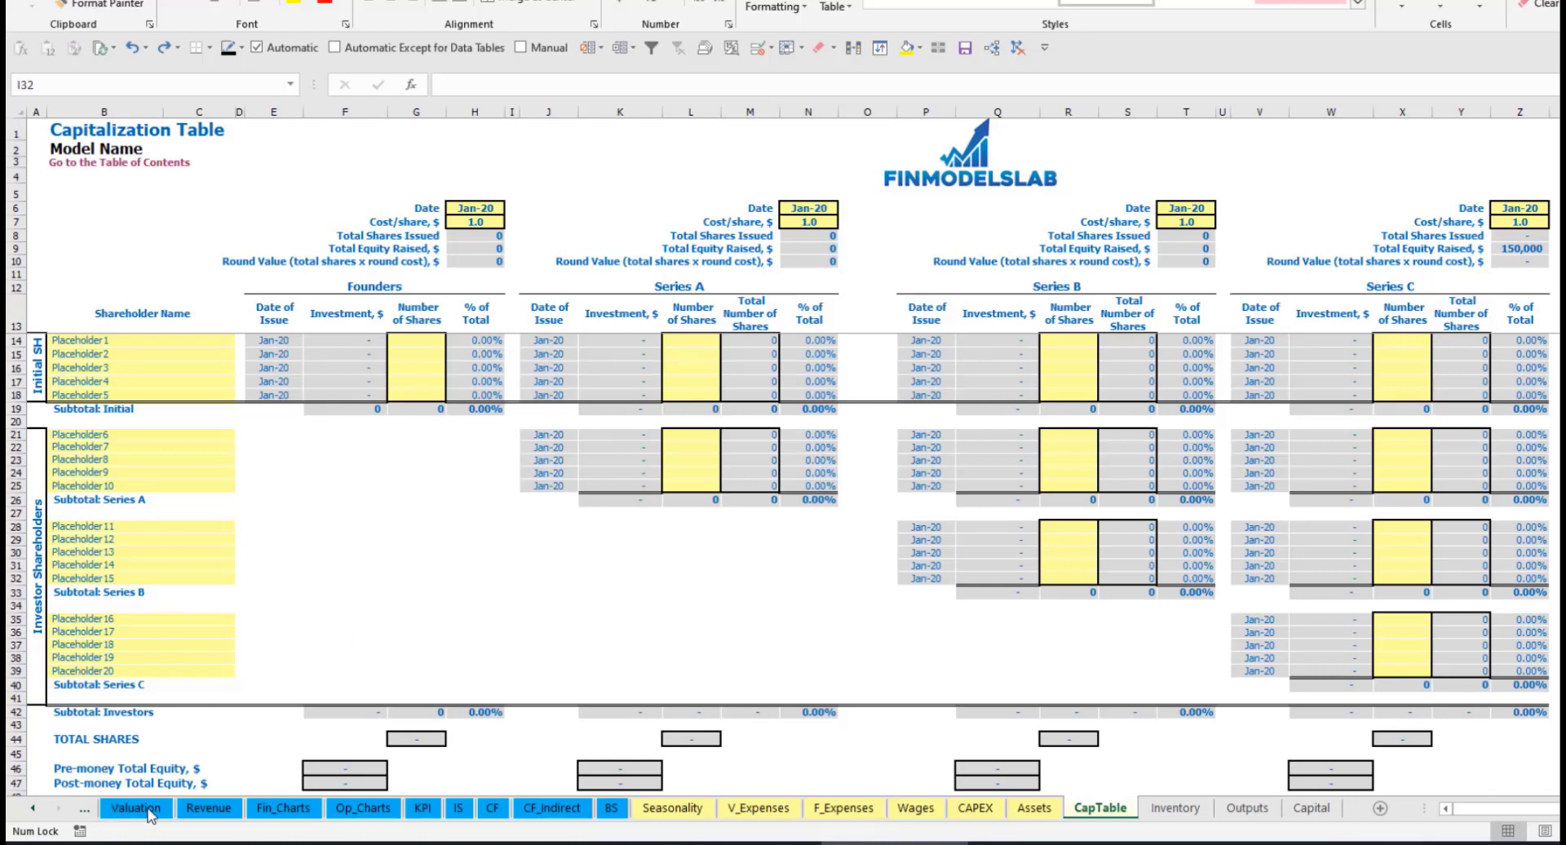
# Step: Name the two founder shareholders Founder 1 and Founder 2
pyautogui.click(83, 340)
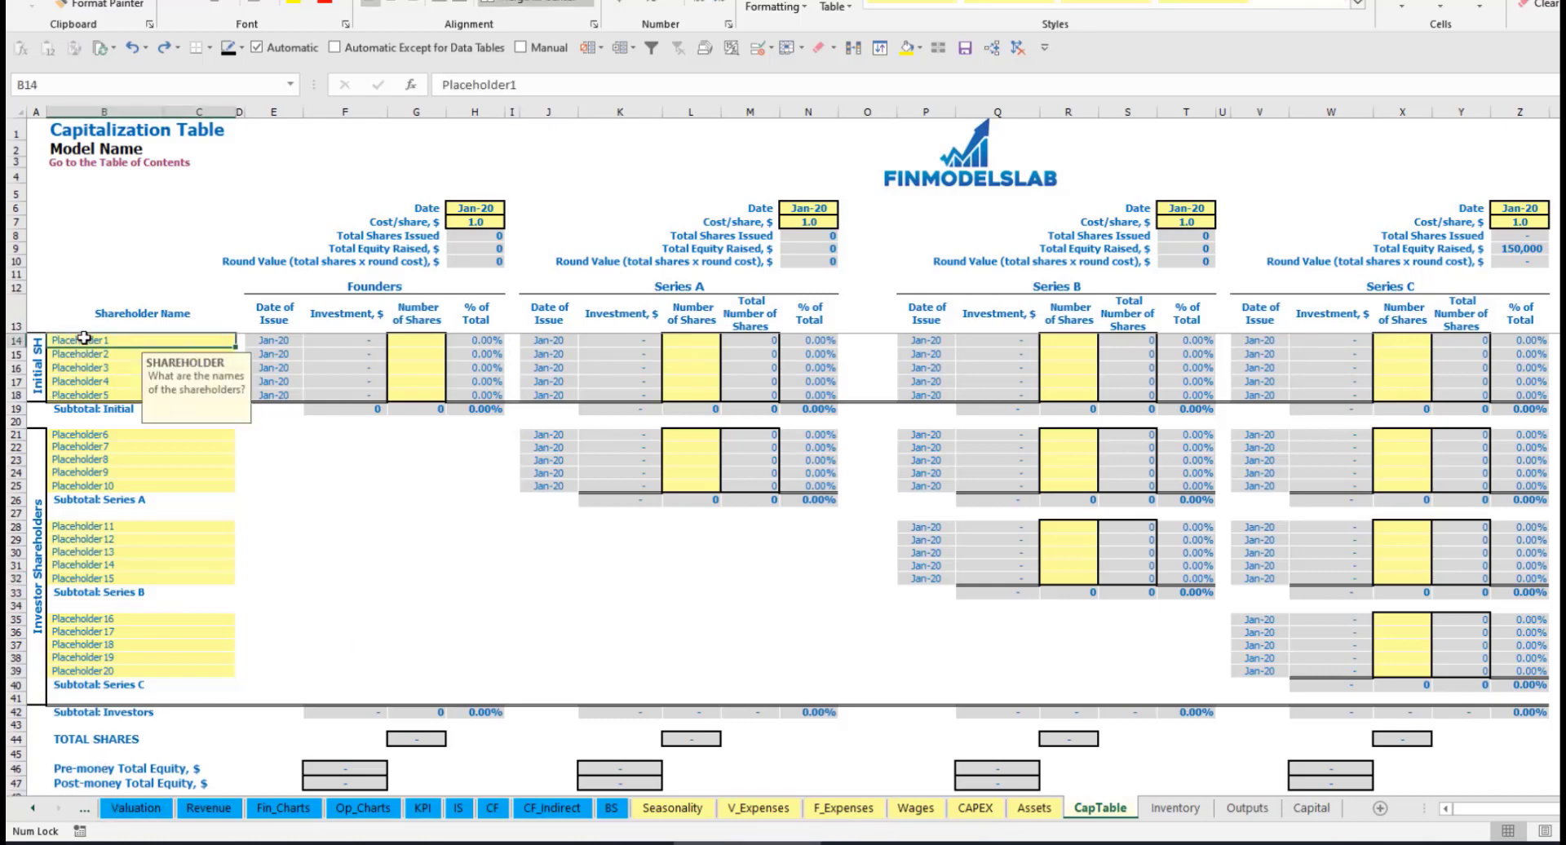
pyautogui.write('Fo')
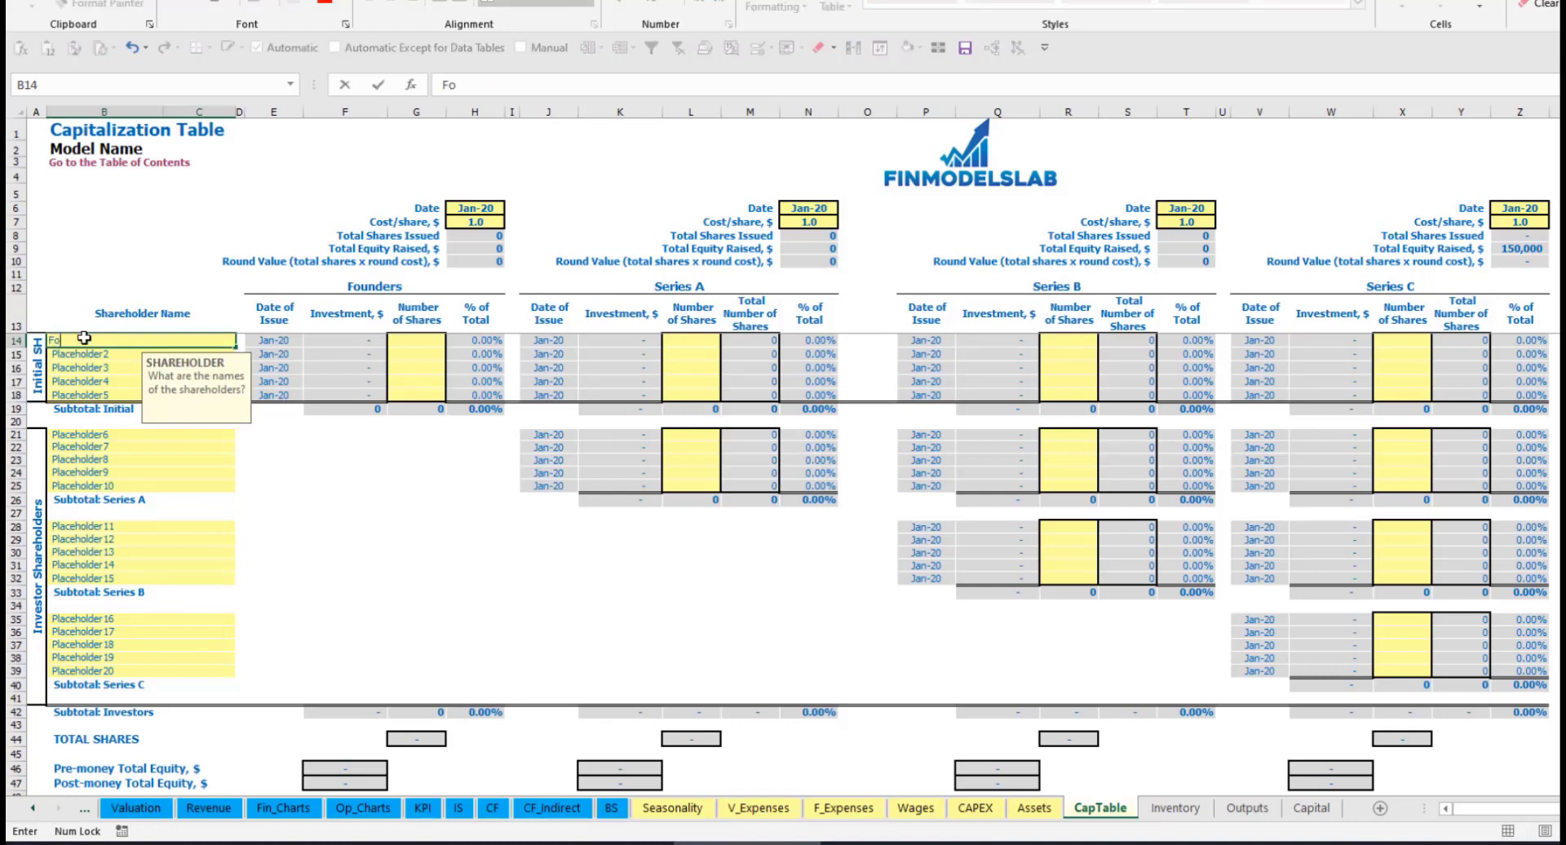
pyautogui.write('under 1')
pyautogui.hotkey('ctrl', 'Return')
pyautogui.hotkey('ctrl', 'c')
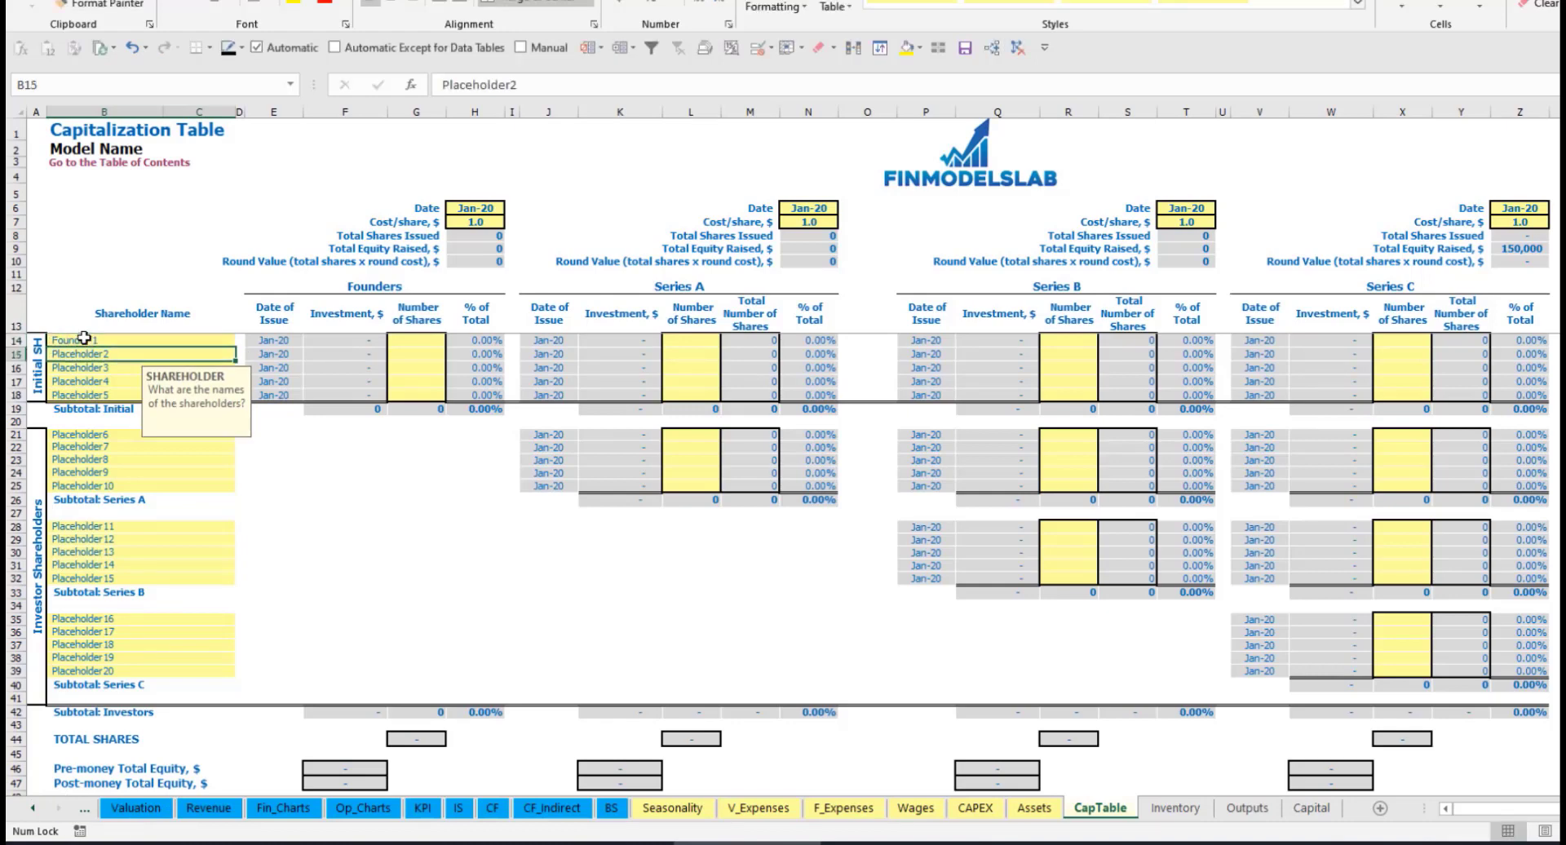
pyautogui.press('Down')
pyautogui.hotkey('ctrl', 'v')
pyautogui.press('F2')
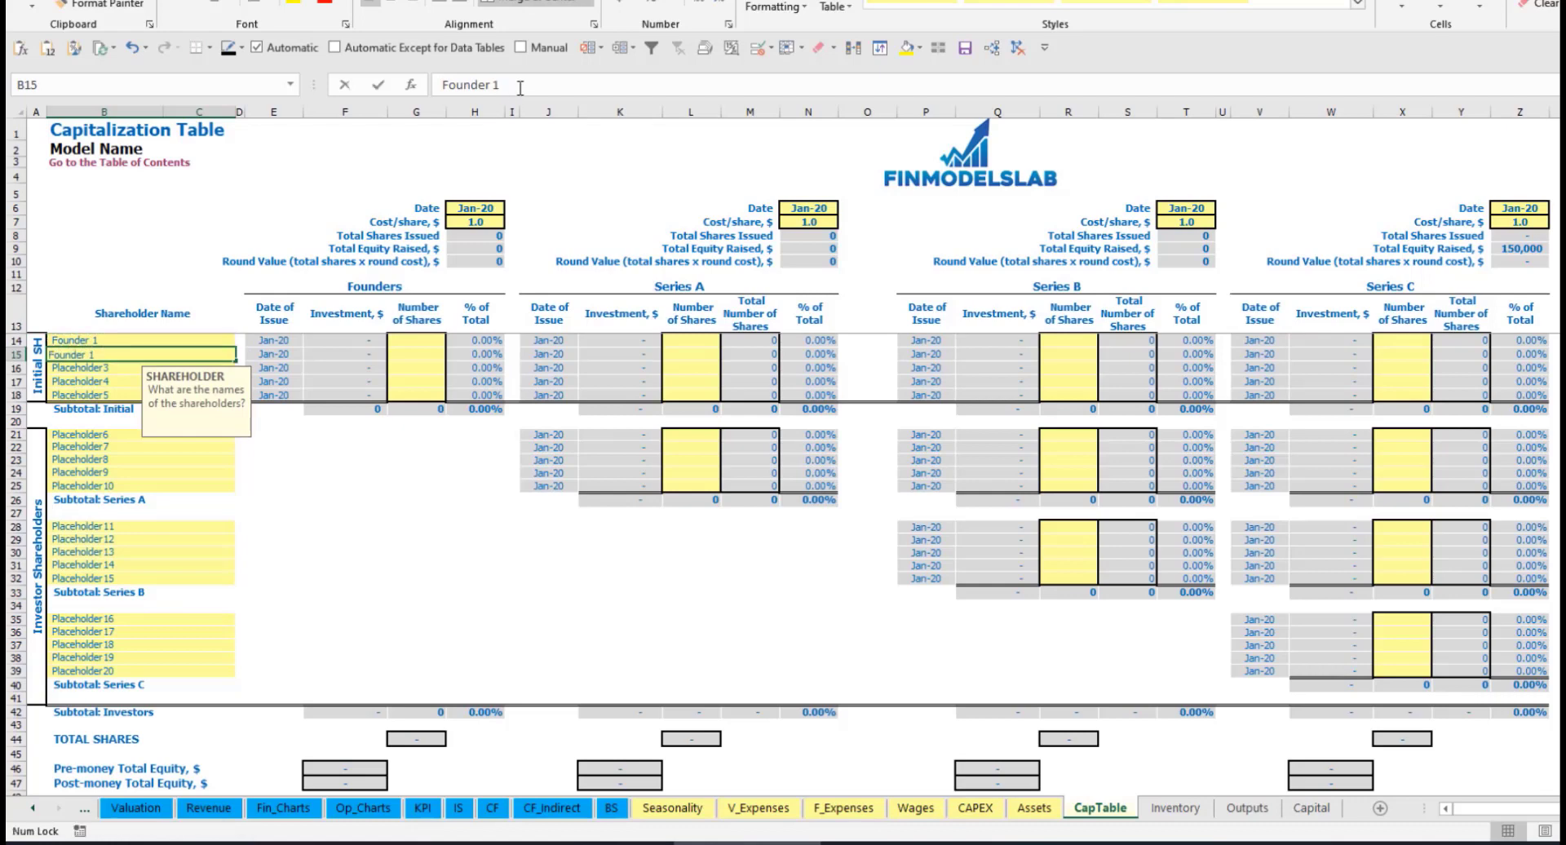
pyautogui.press('BackSpace')
pyautogui.write('2')
pyautogui.press('Return')
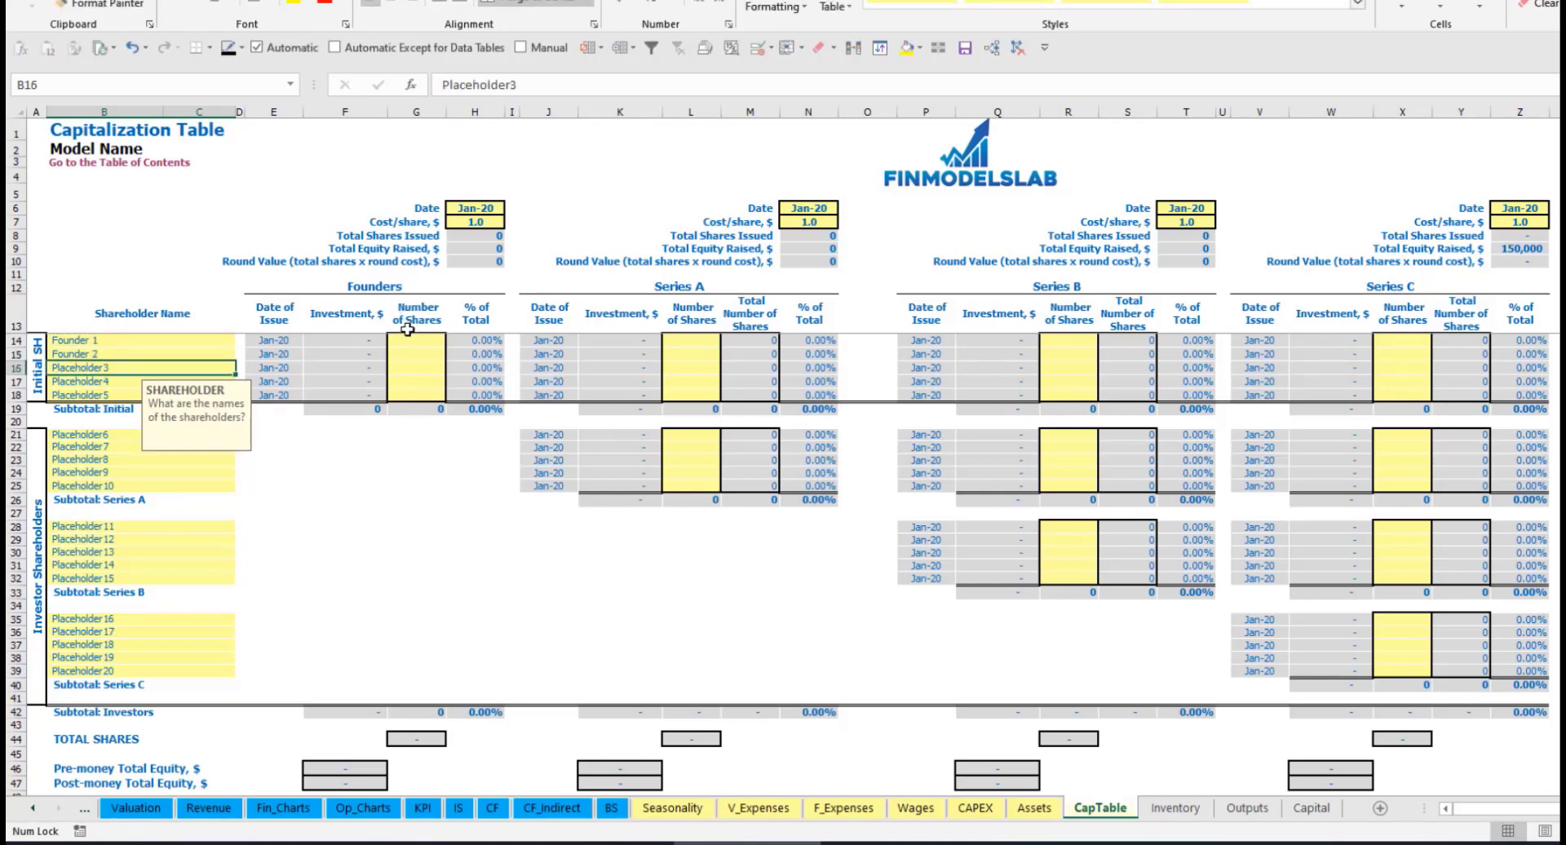
# Step: Give the founders 10,000 and 20,000 shares at 2.0 per share, dated Feb-20
pyautogui.click(171, 341)
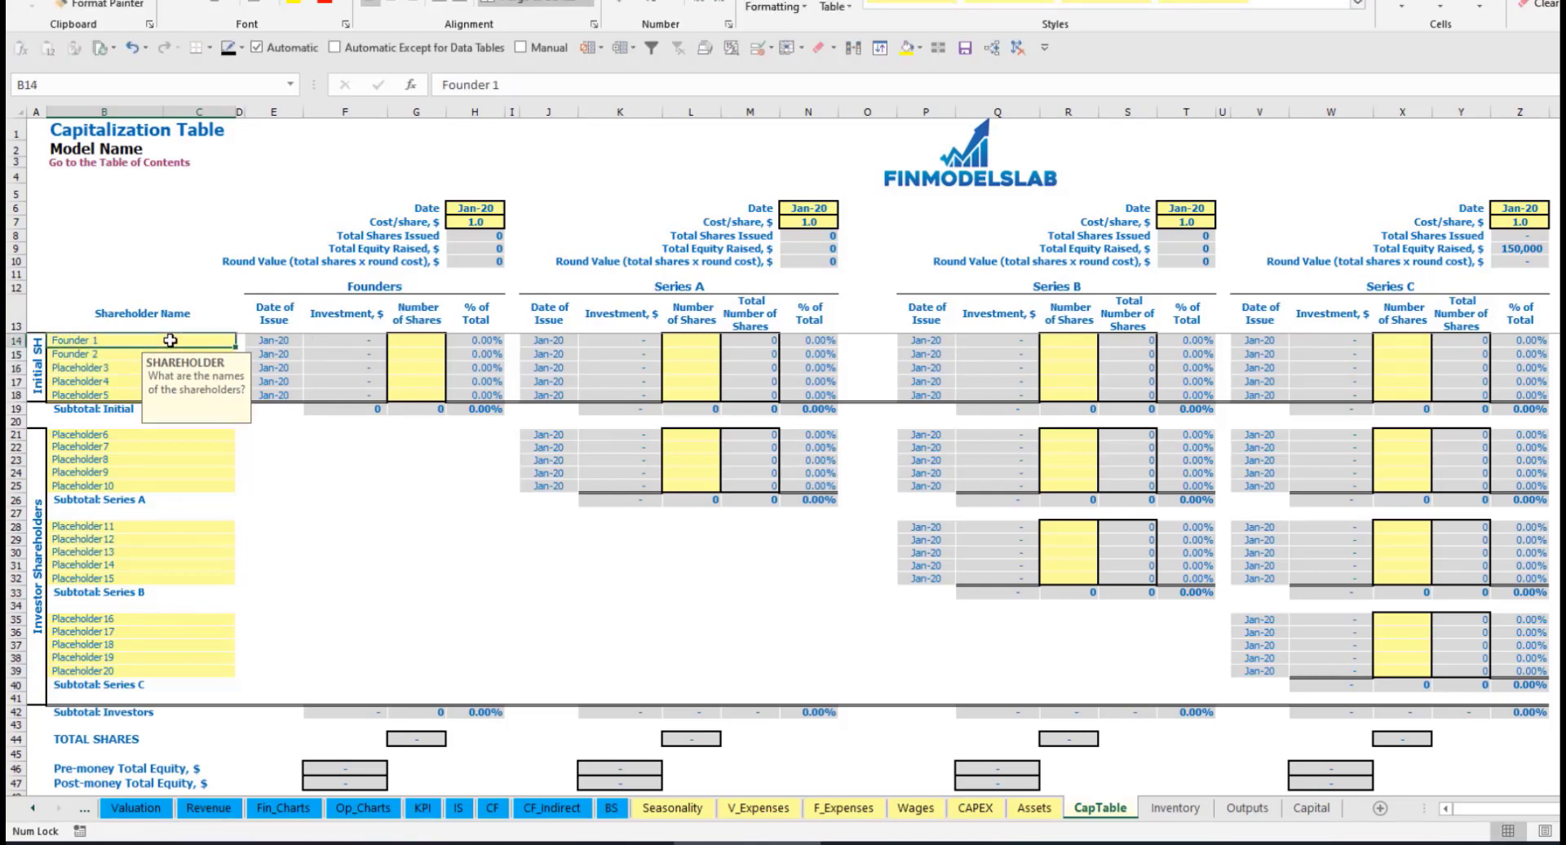
pyautogui.click(420, 340)
pyautogui.write('10000')
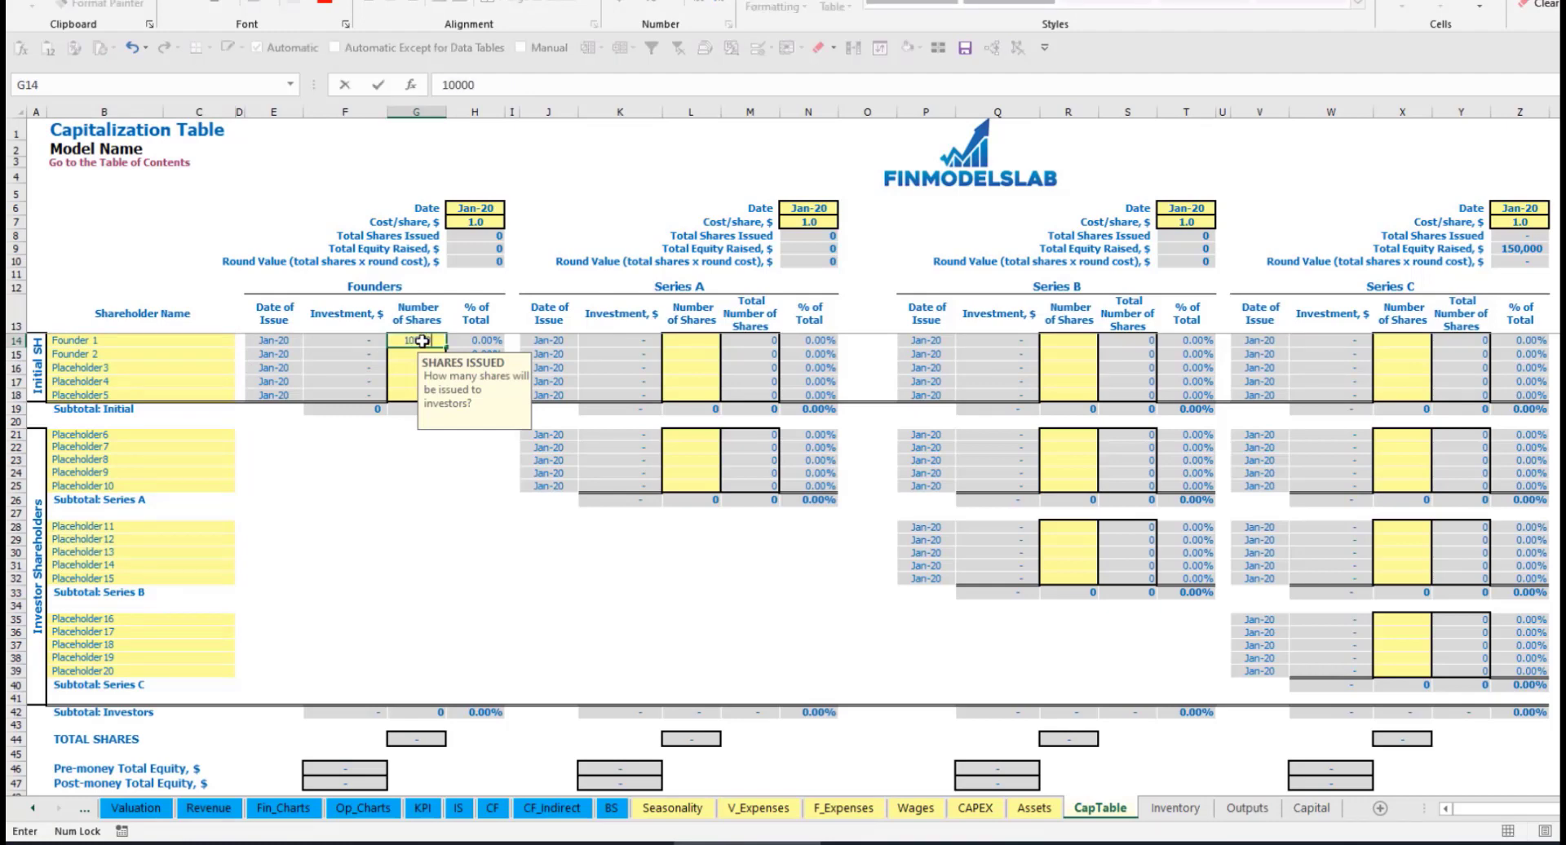
pyautogui.press('Return')
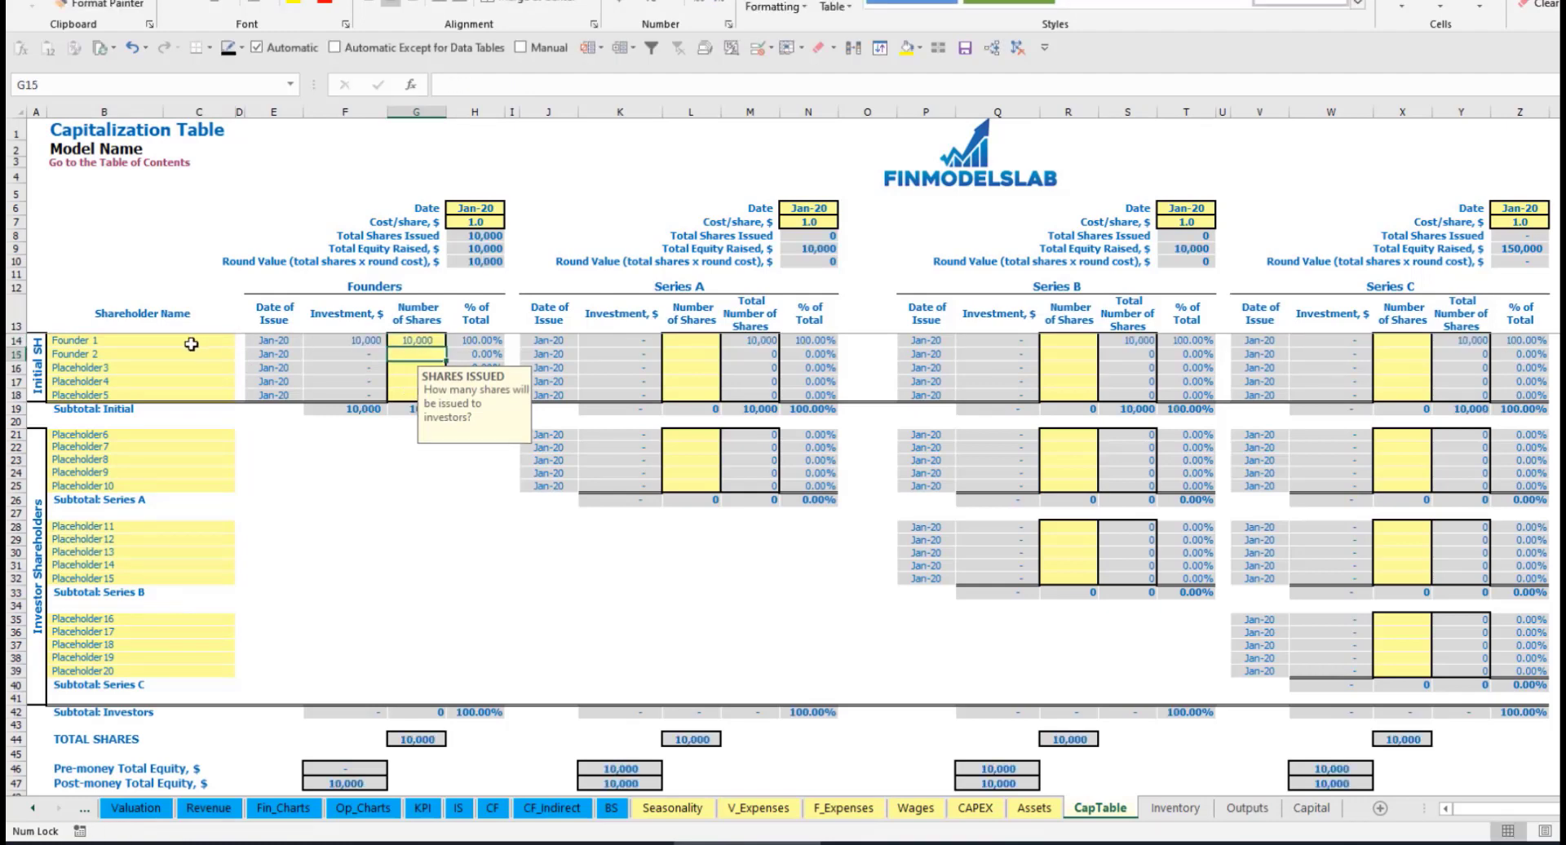
pyautogui.write('200')
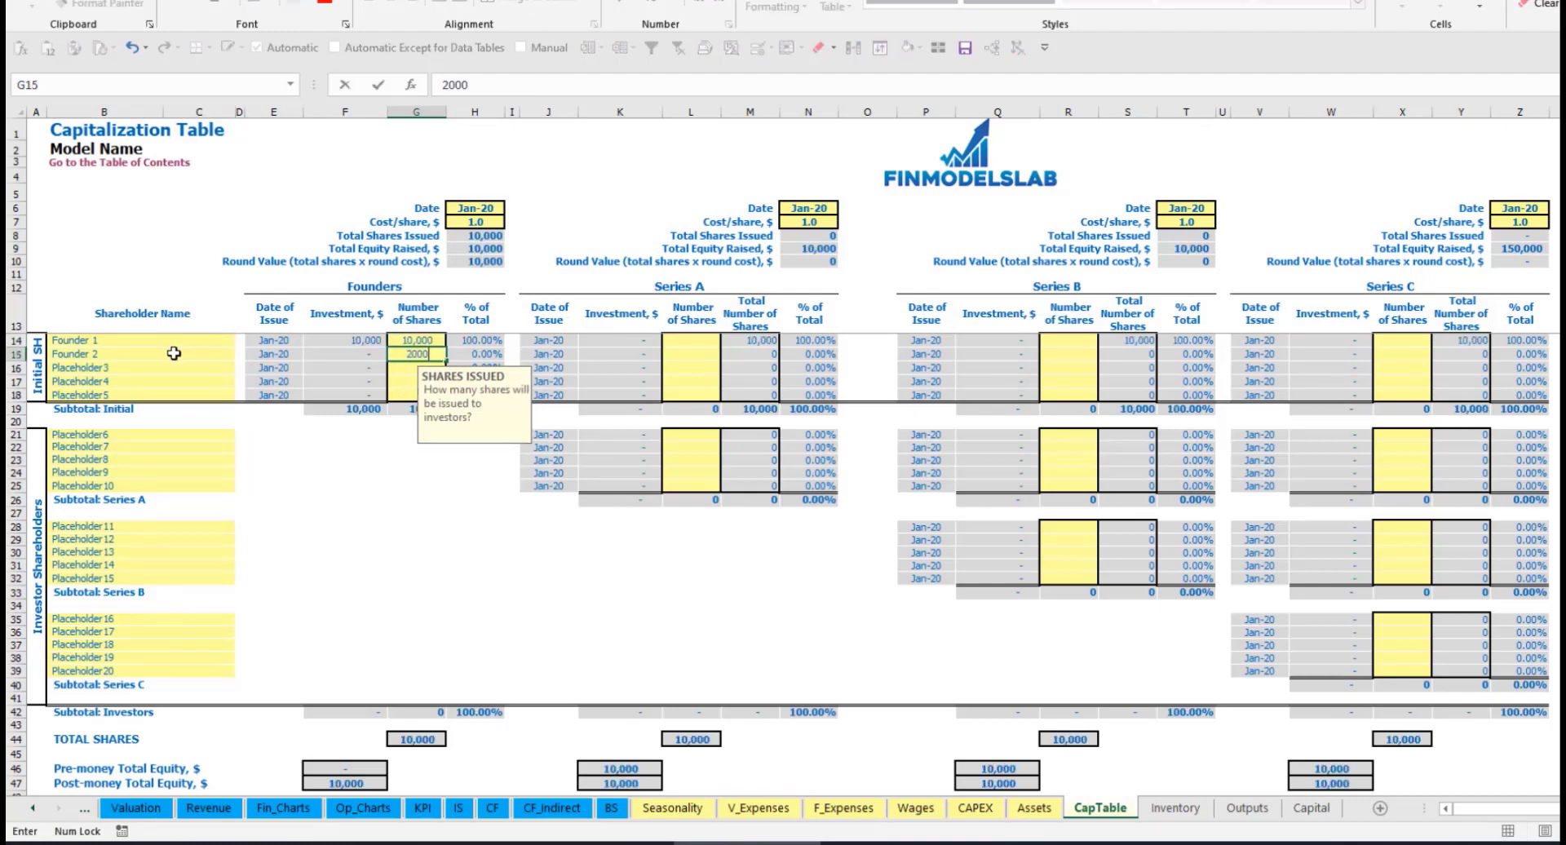
pyautogui.click(469, 213)
pyautogui.click(460, 225)
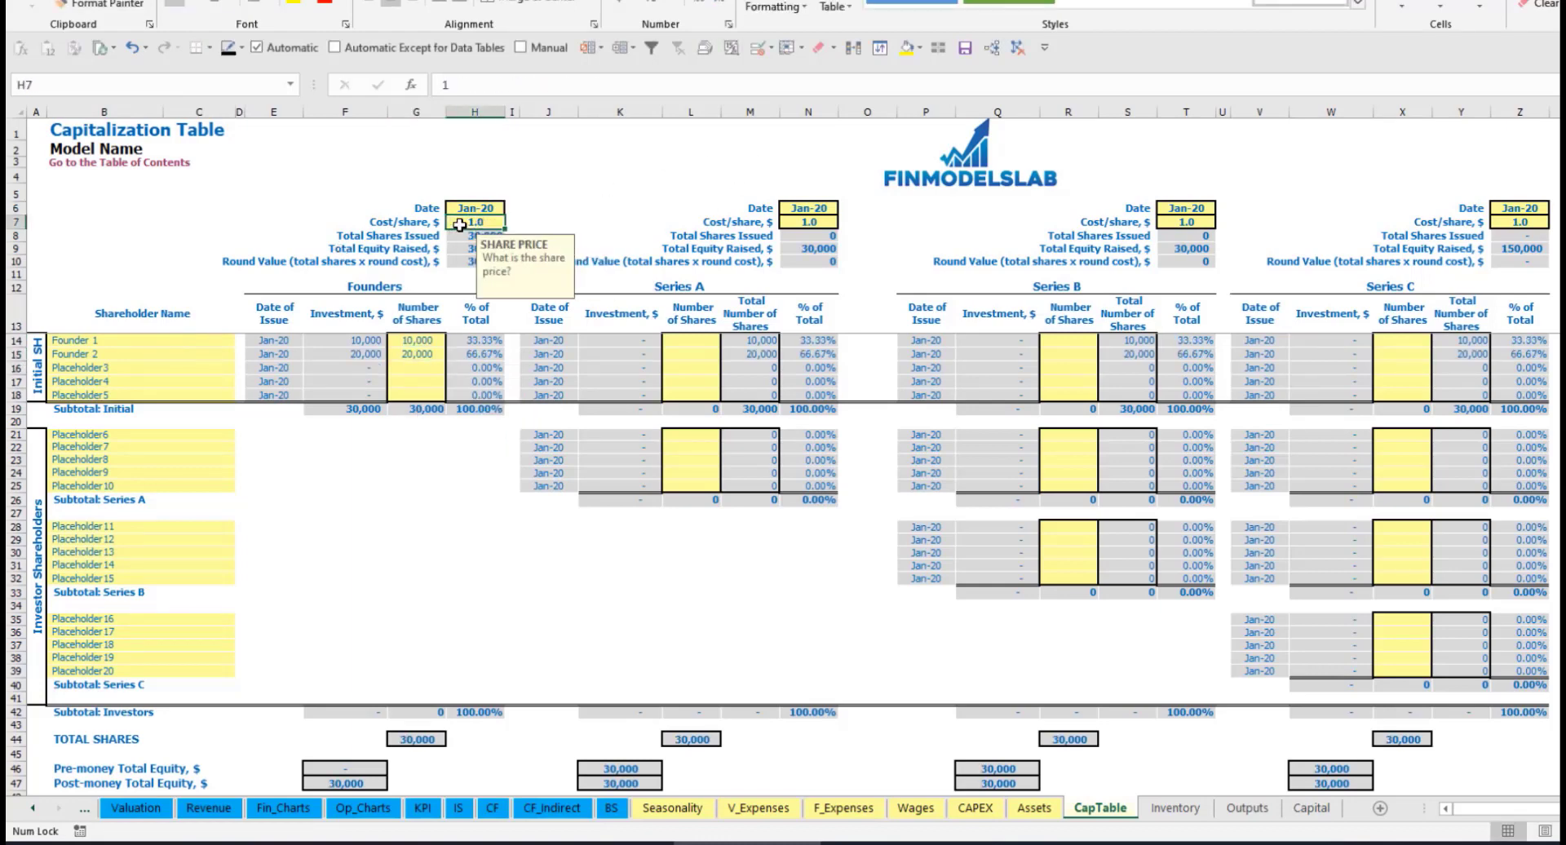
pyautogui.write('2')
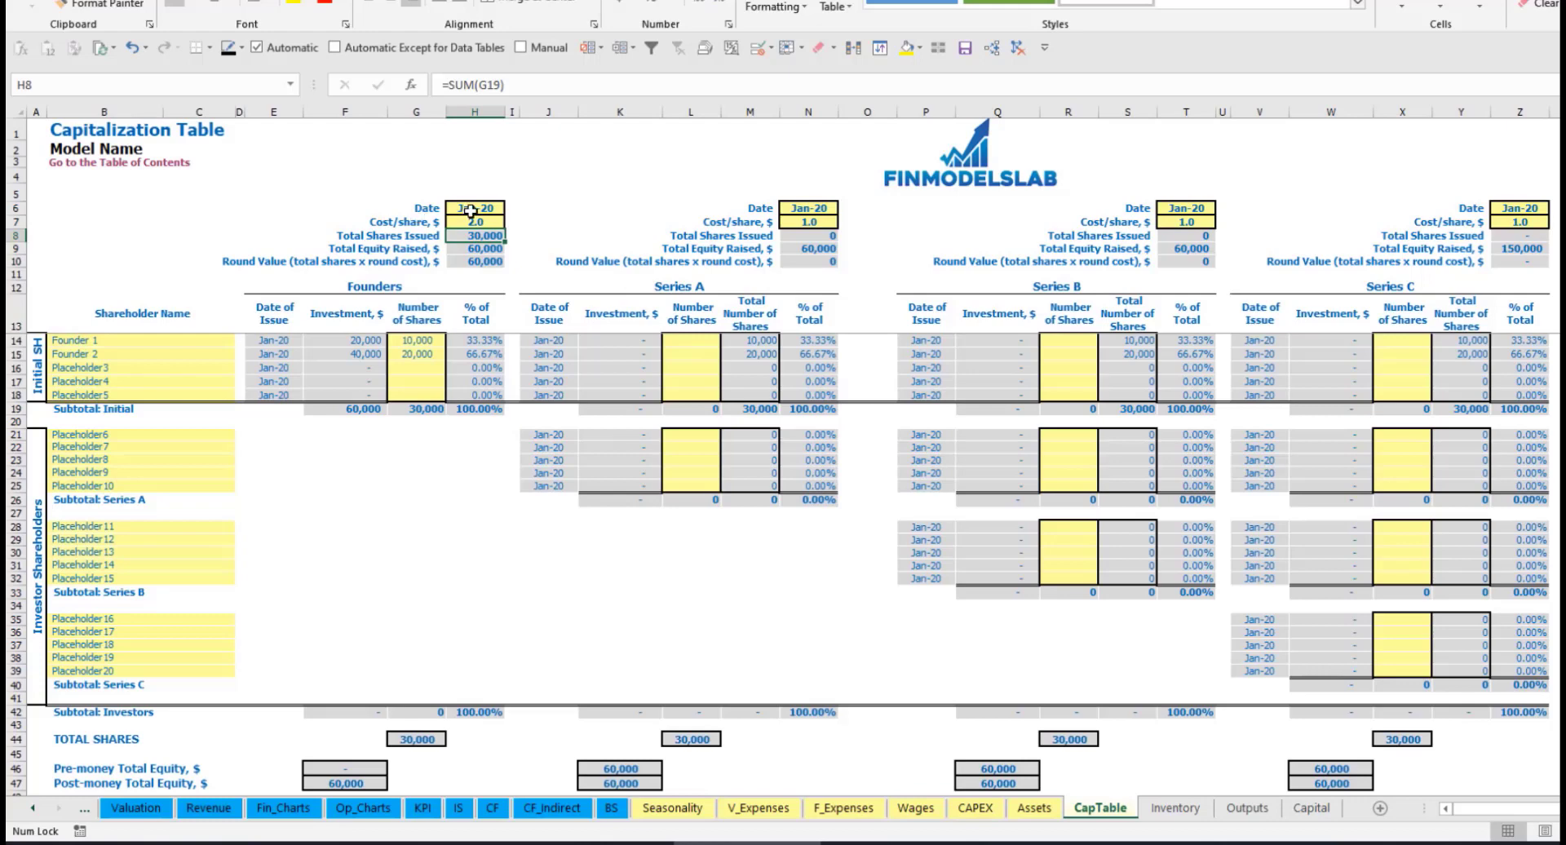
pyautogui.click(471, 210)
pyautogui.click(510, 201)
pyautogui.click(469, 228)
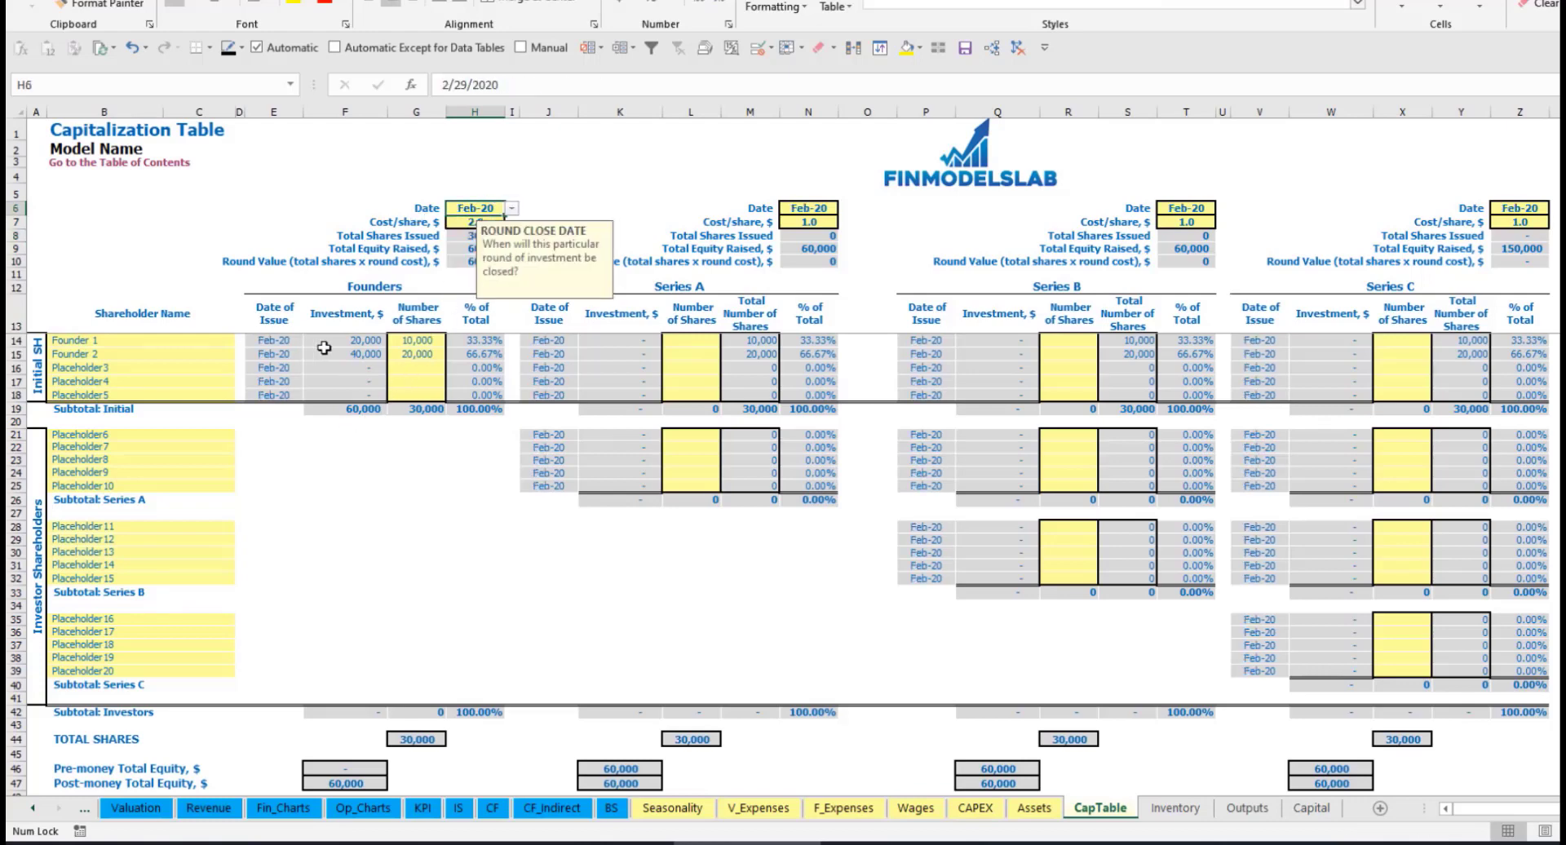
# Step: Review the founders' investment, subtotal, post-money equity and ownership formulas
pyautogui.click(353, 343)
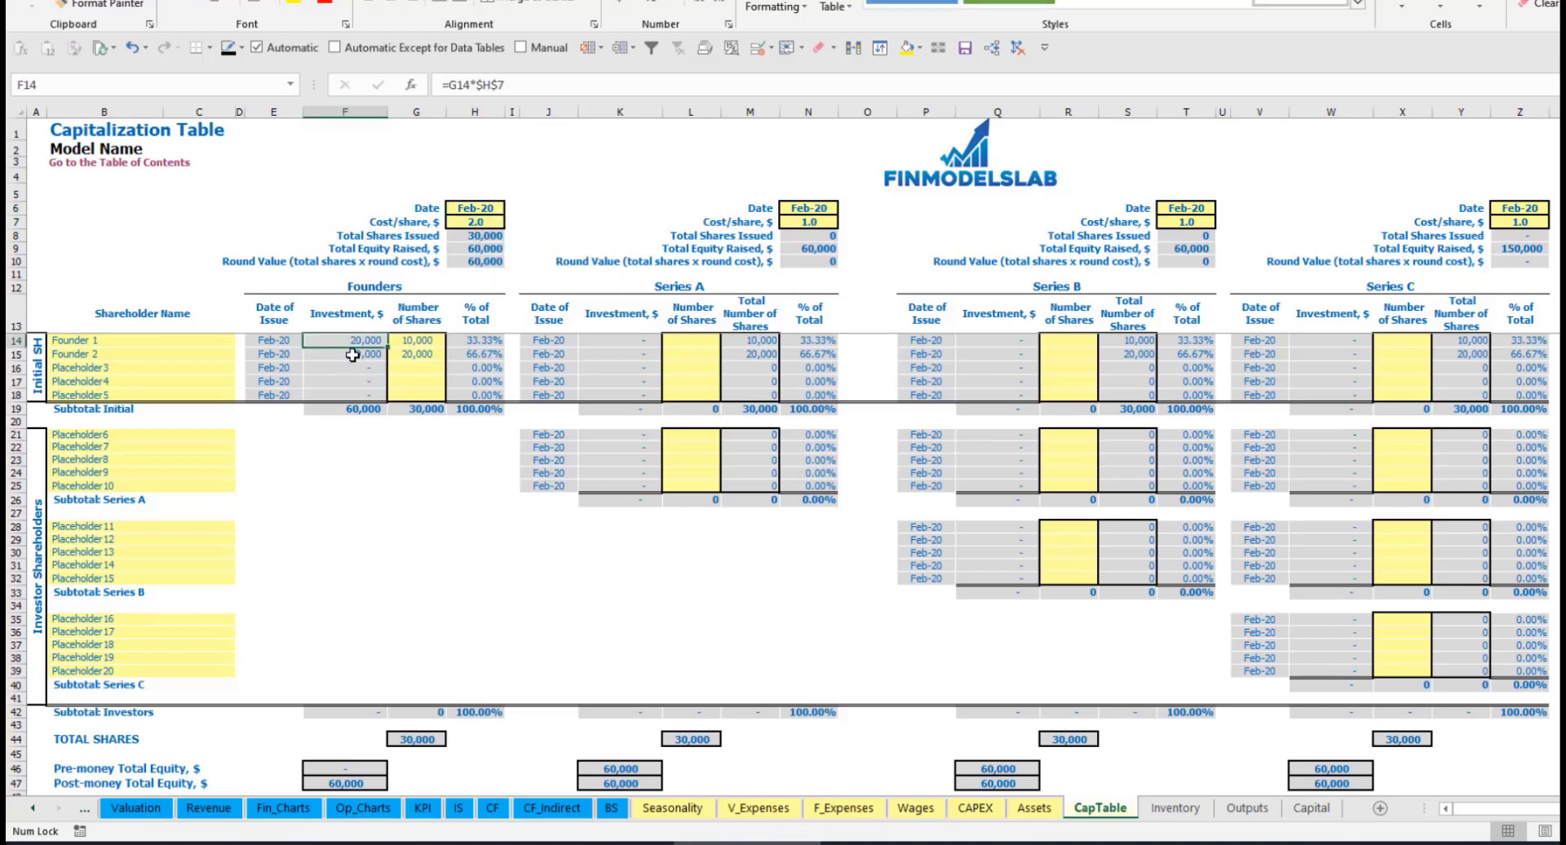
pyautogui.click(353, 355)
pyautogui.click(353, 410)
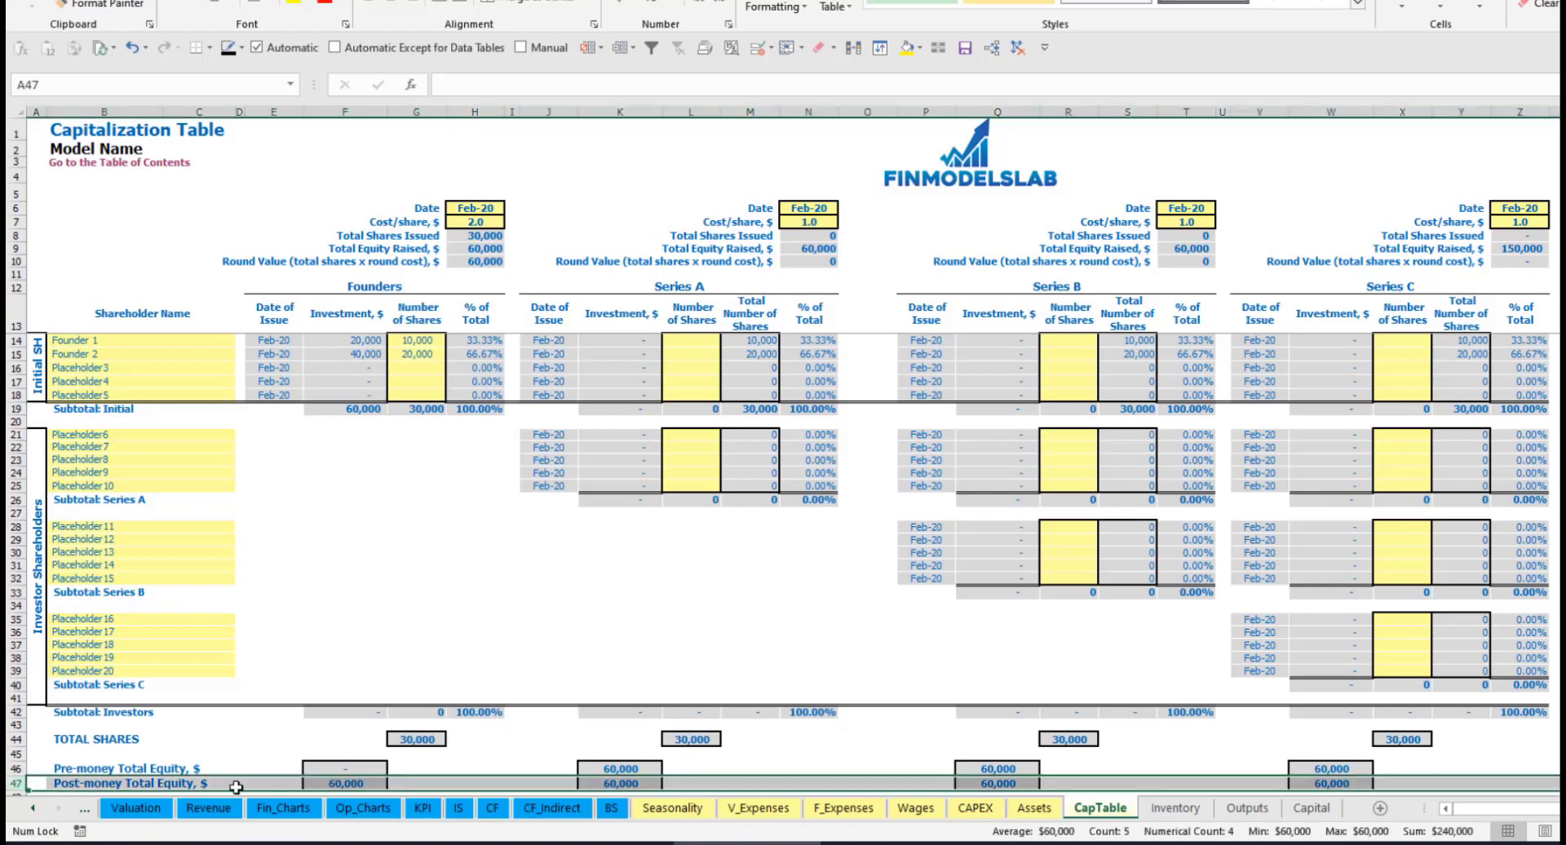
pyautogui.click(17, 783)
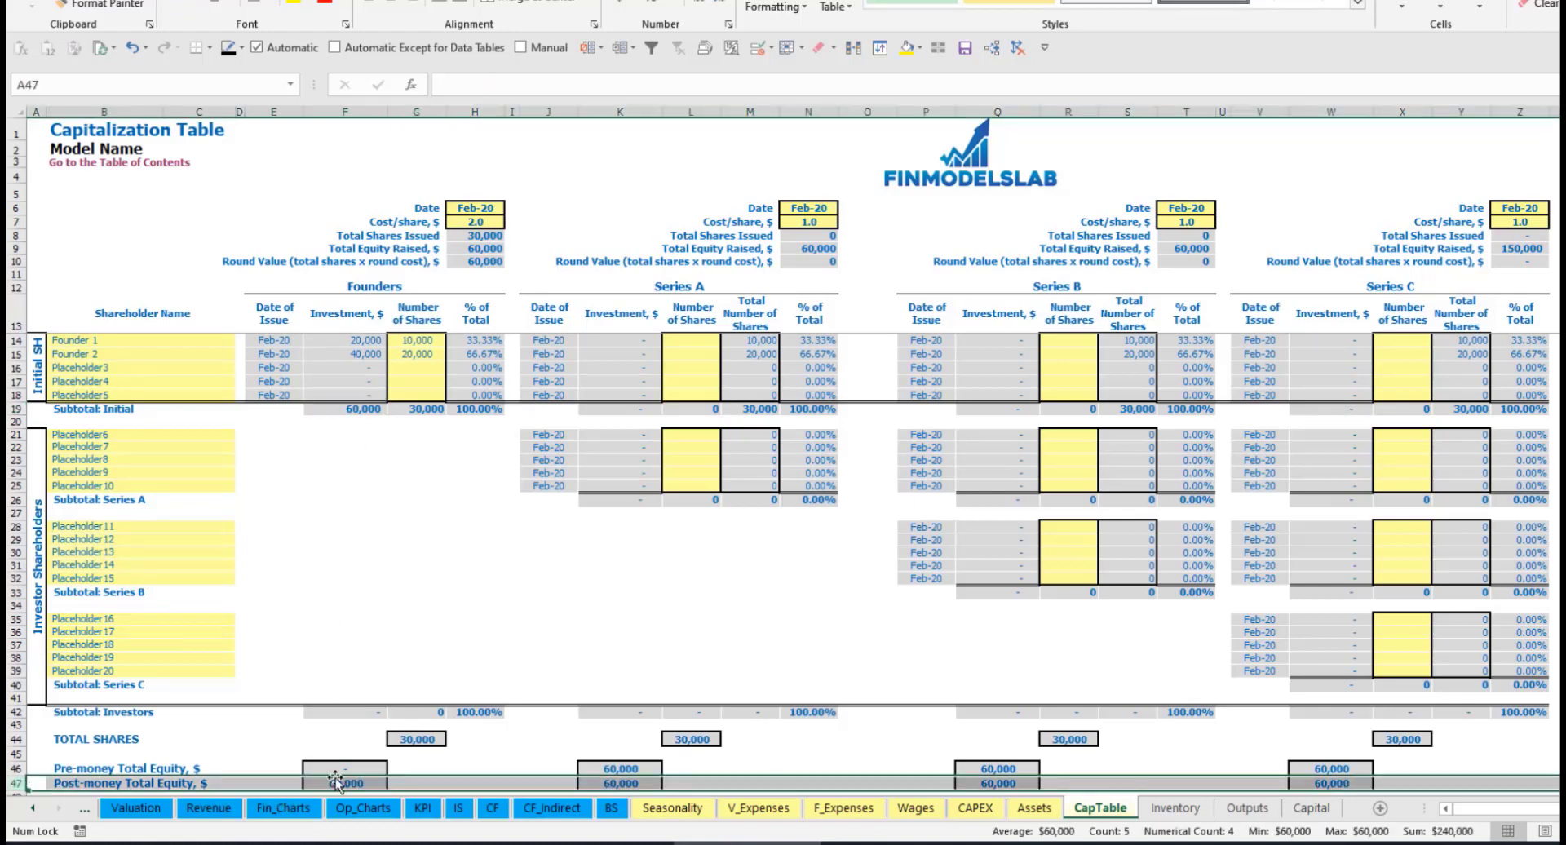
pyautogui.click(484, 342)
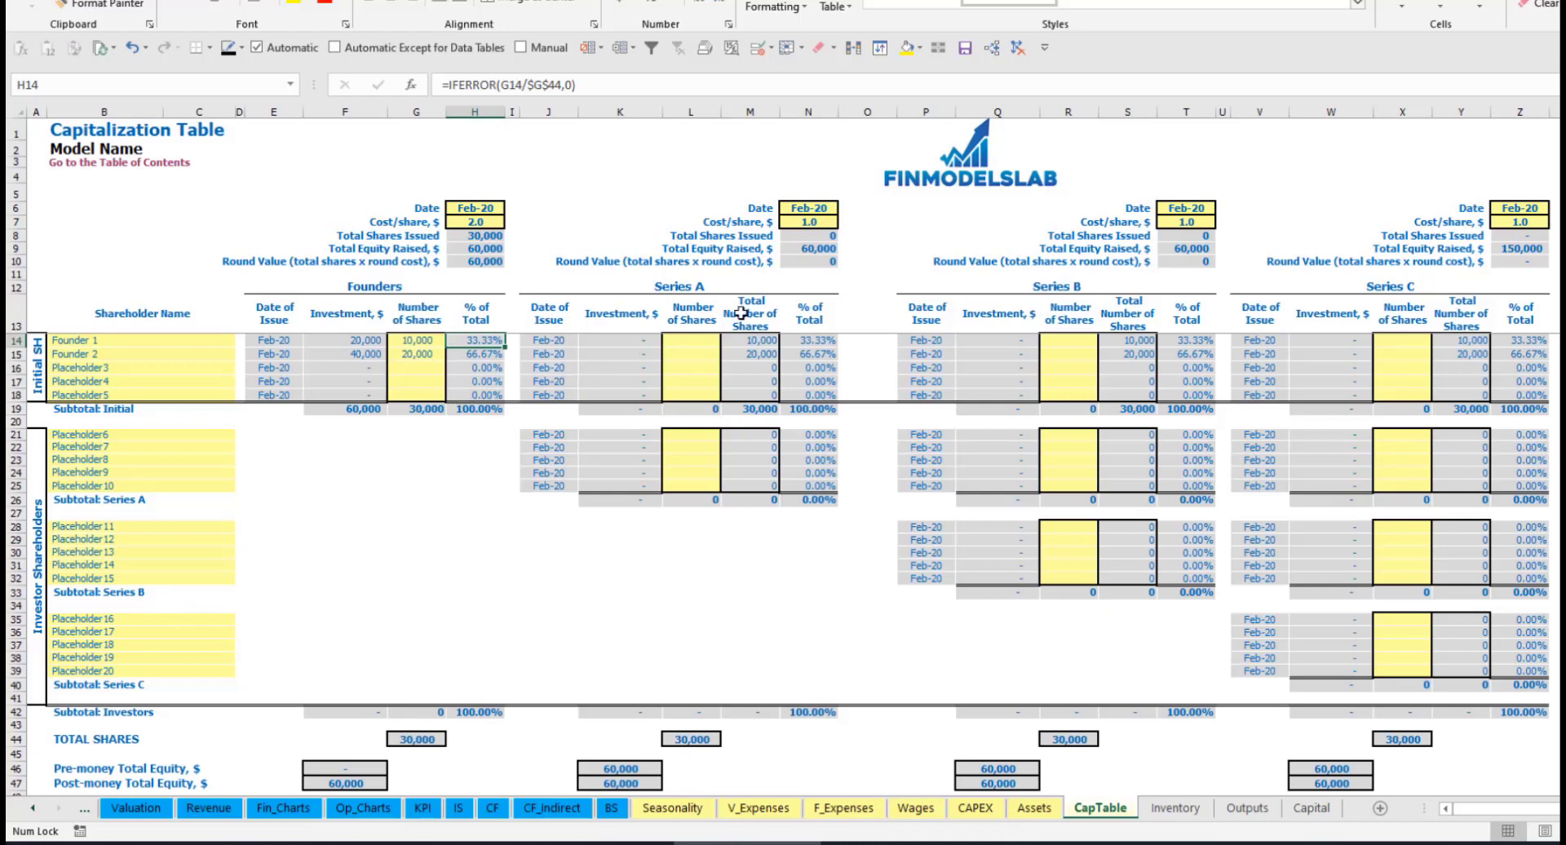
# Step: Rename the first Series A shareholder to Investor 1
pyautogui.click(191, 435)
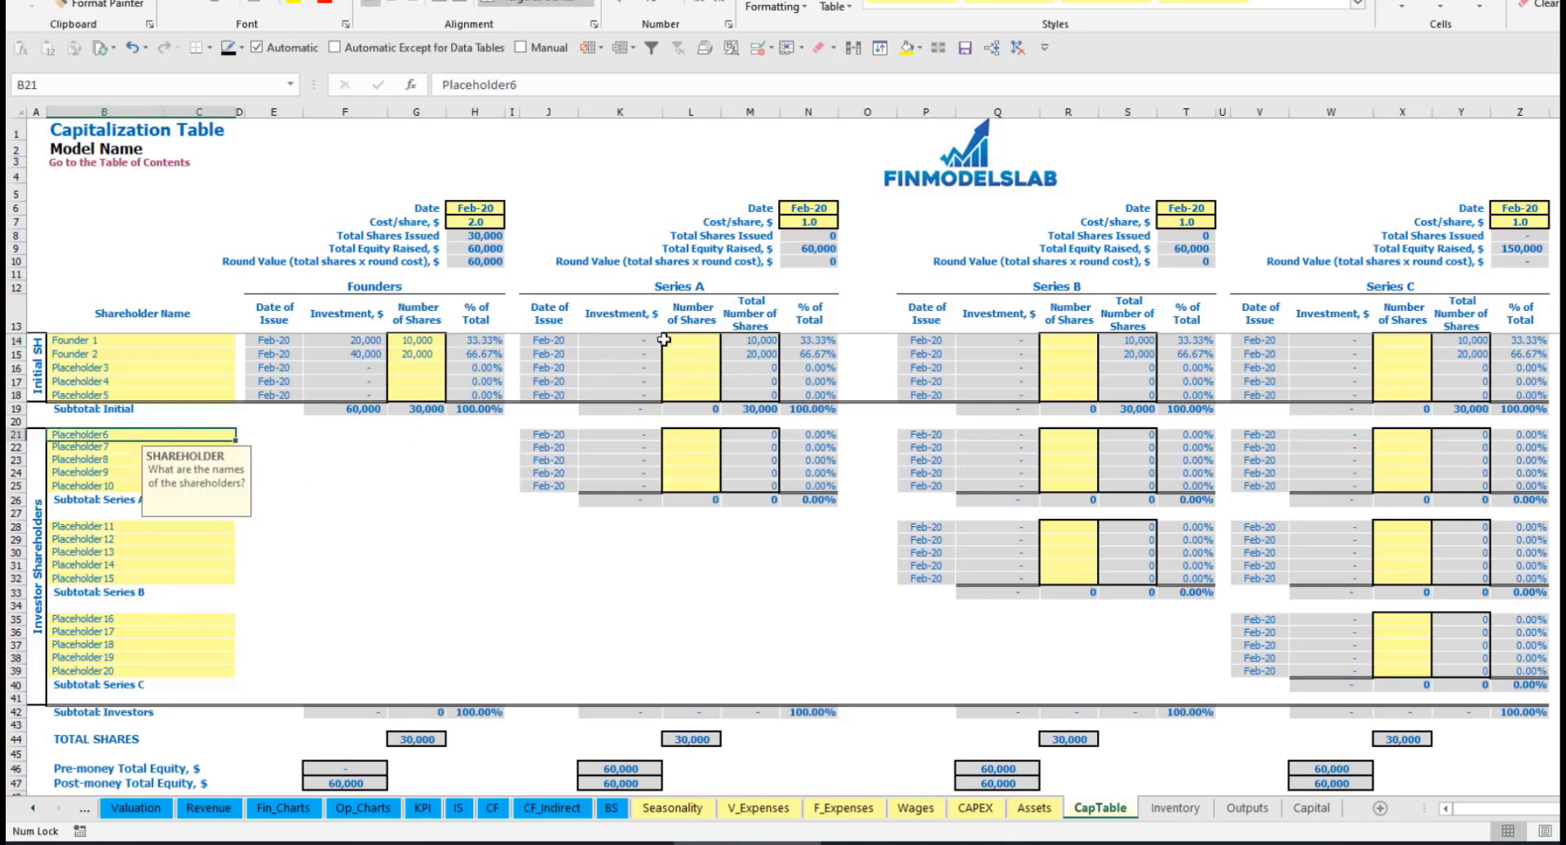
pyautogui.click(714, 292)
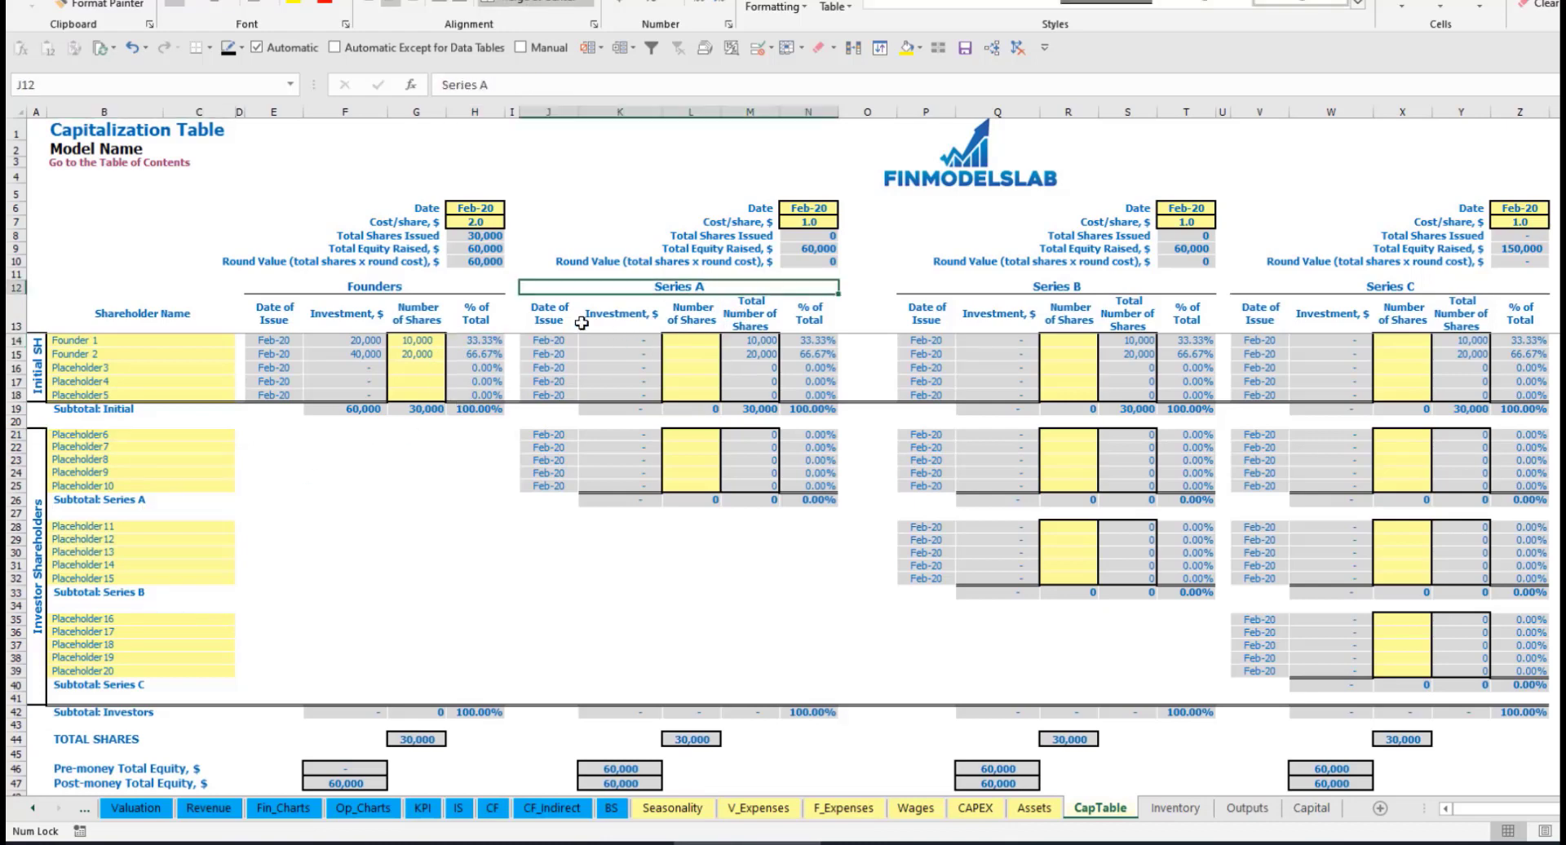
pyautogui.click(115, 439)
pyautogui.write('Investor 1')
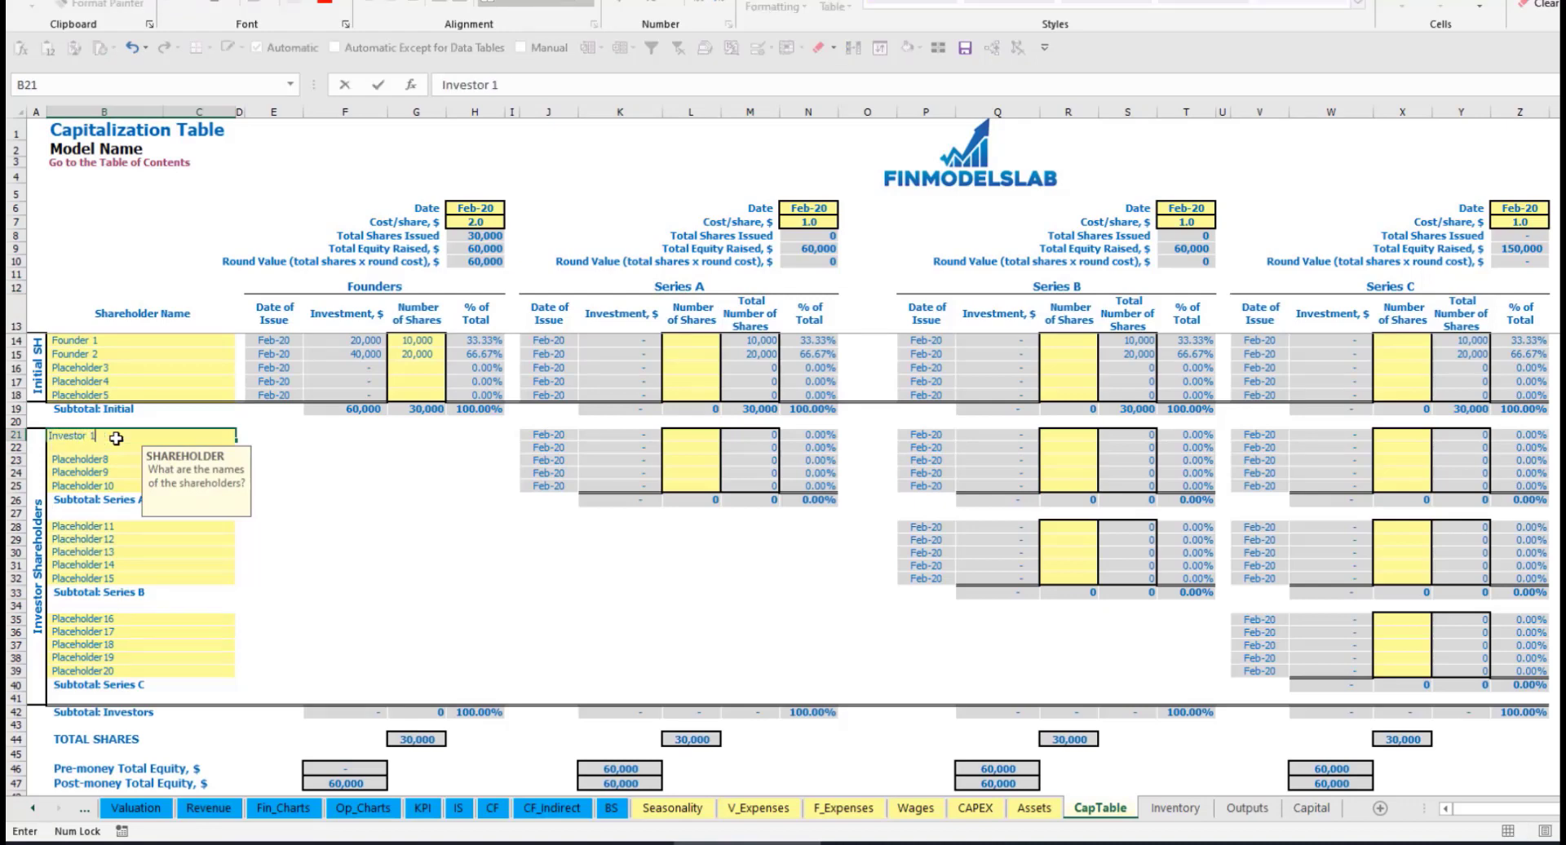
pyautogui.press('Return')
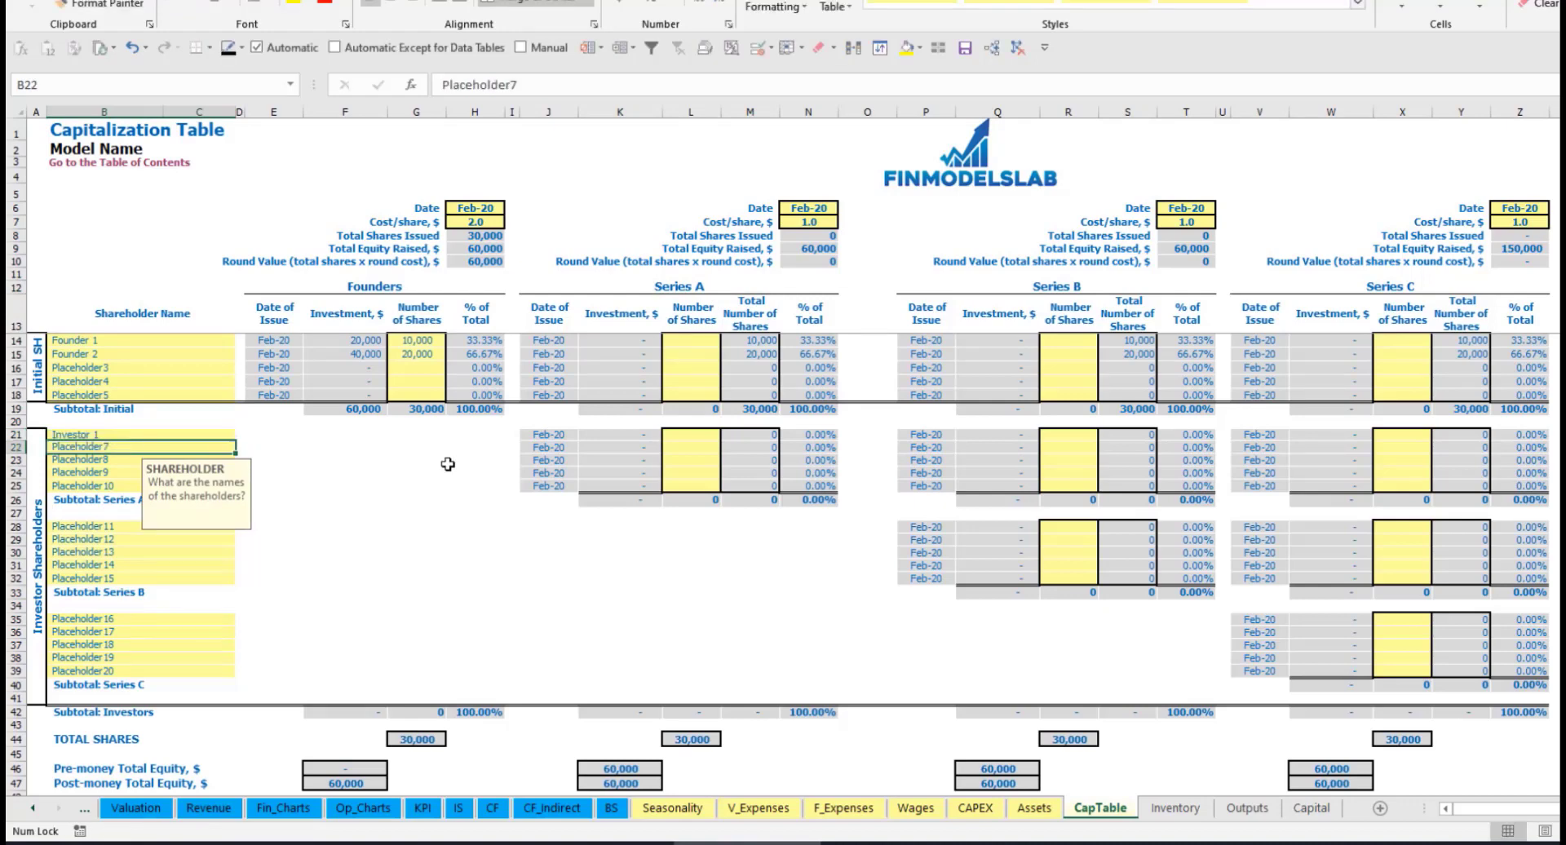
# Step: Date the Series A round May-20 at 5.0 per share, with Investor 1 buying 1,000 shares
pyautogui.click(818, 205)
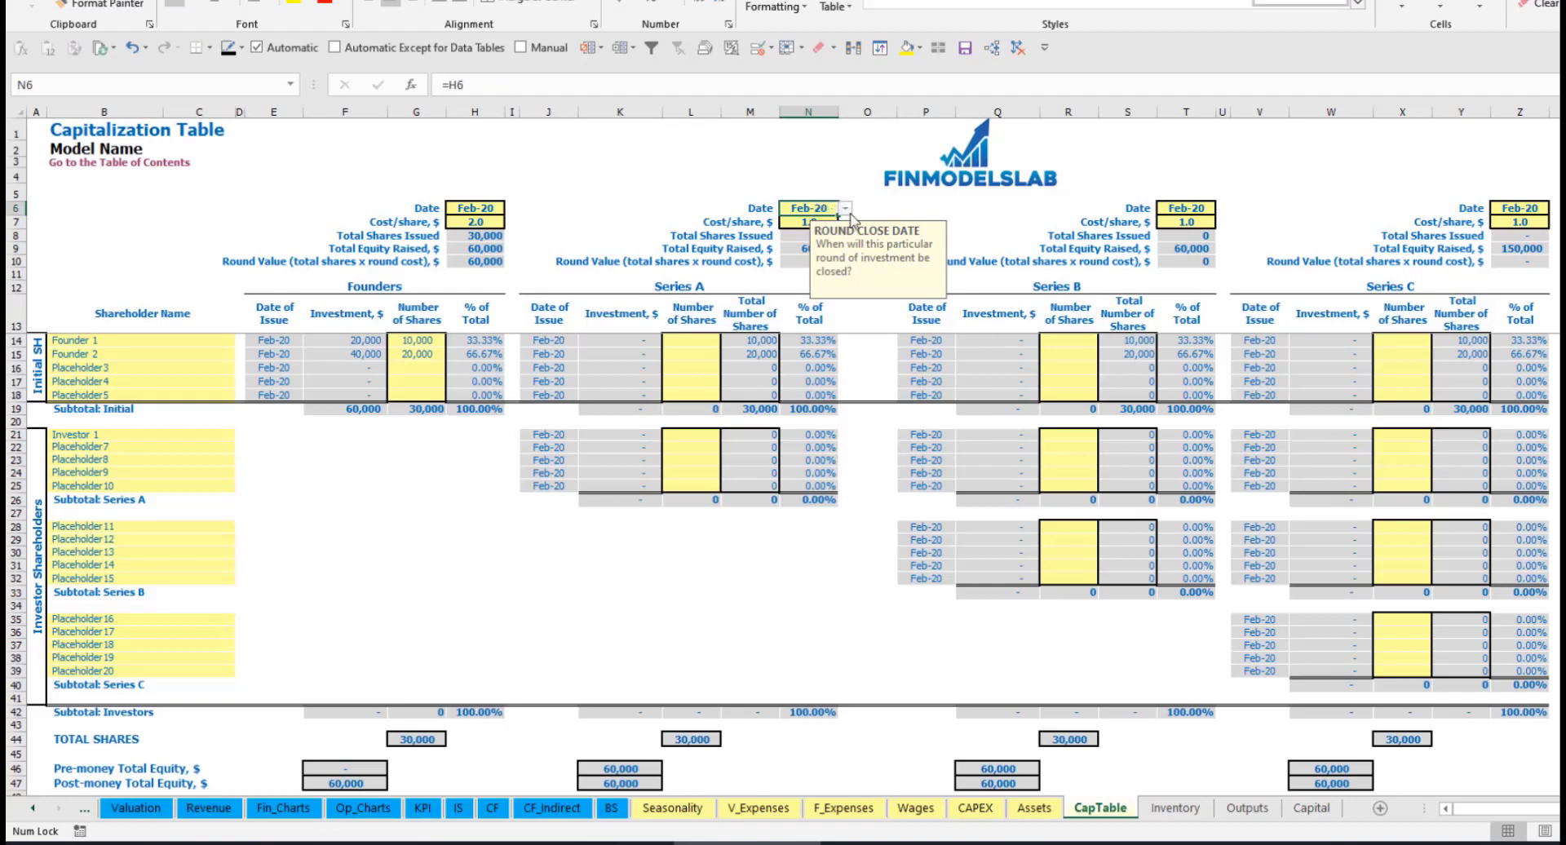
pyautogui.click(846, 208)
pyautogui.click(804, 260)
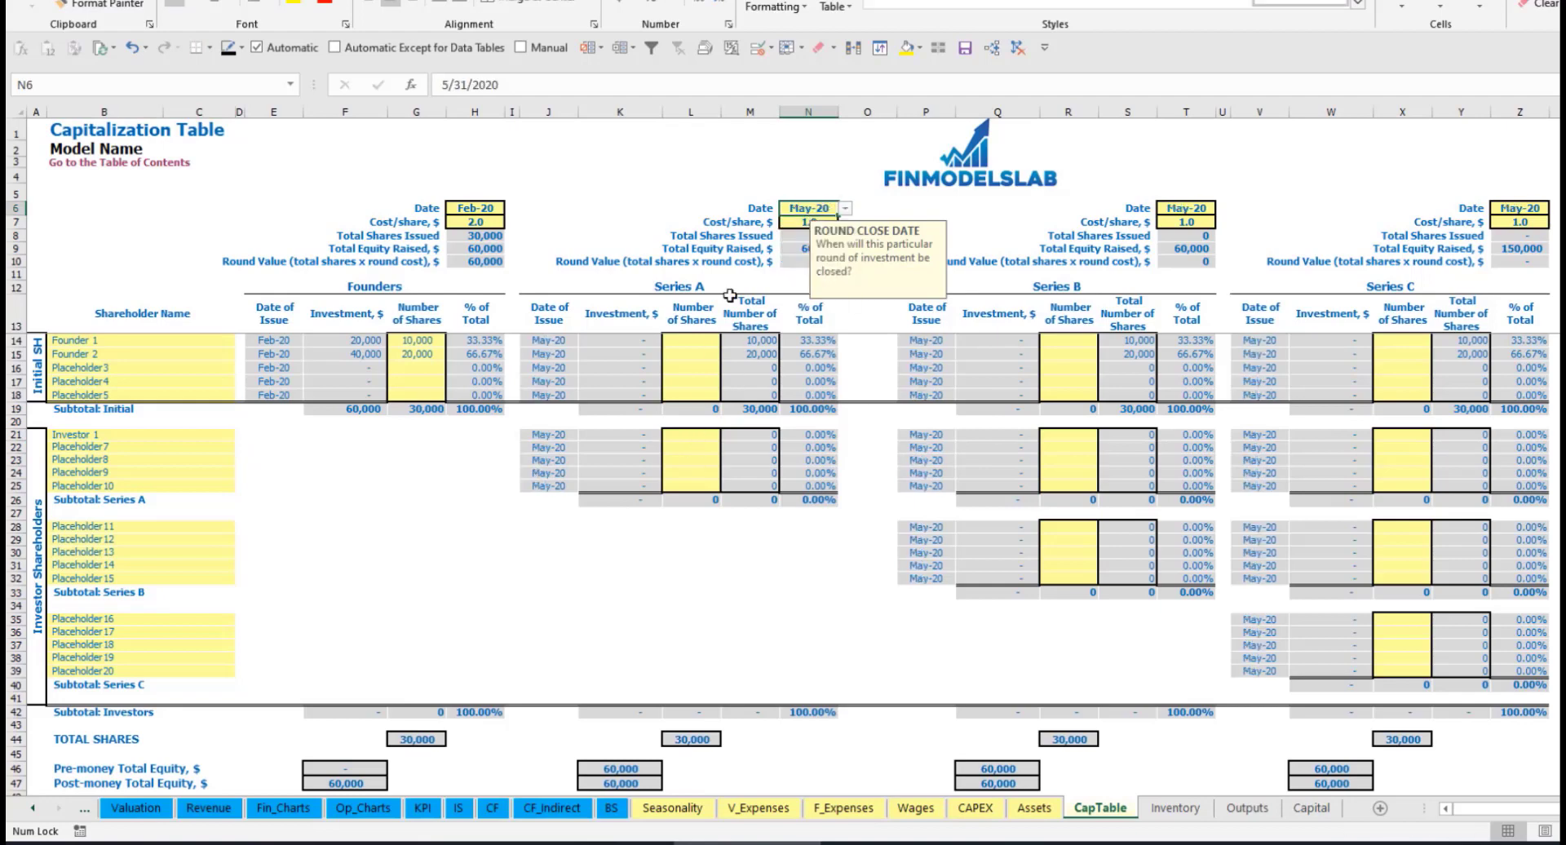
pyautogui.click(802, 220)
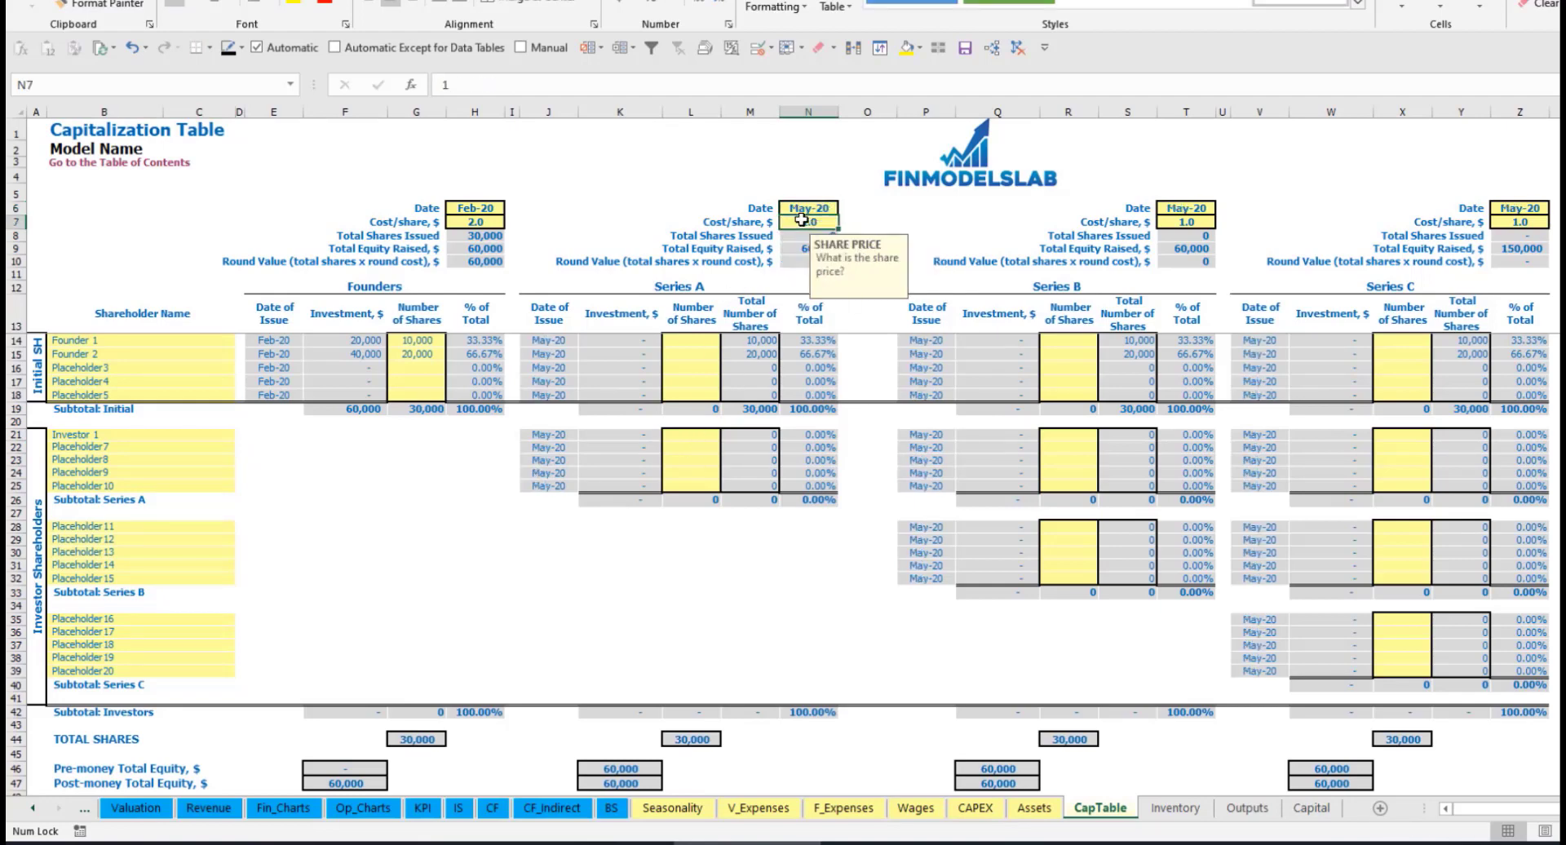
pyautogui.write('5')
pyautogui.press('Return')
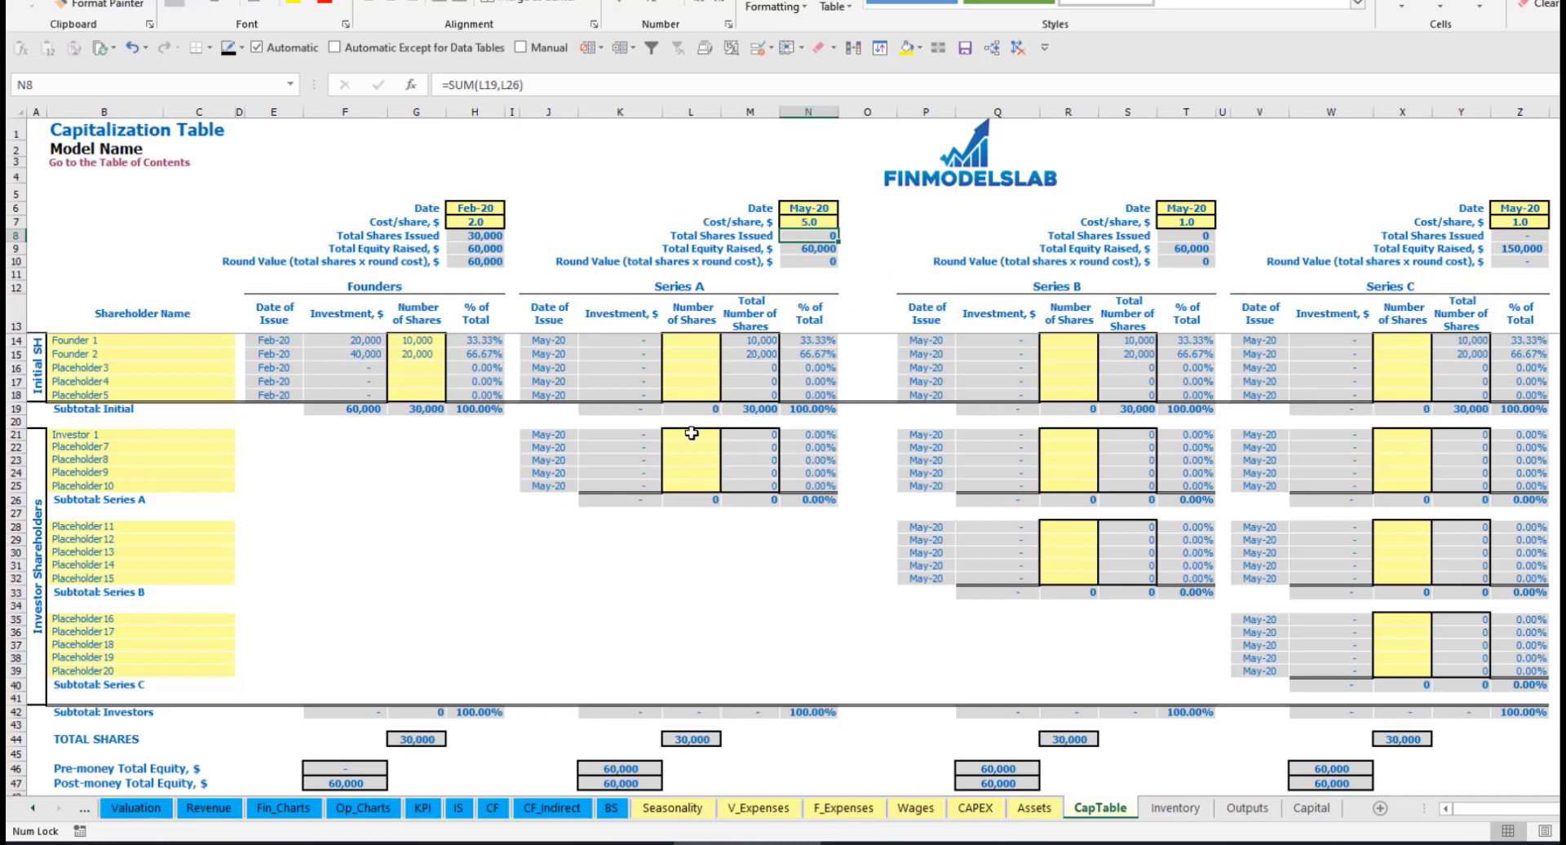
pyautogui.click(692, 433)
pyautogui.write('1000')
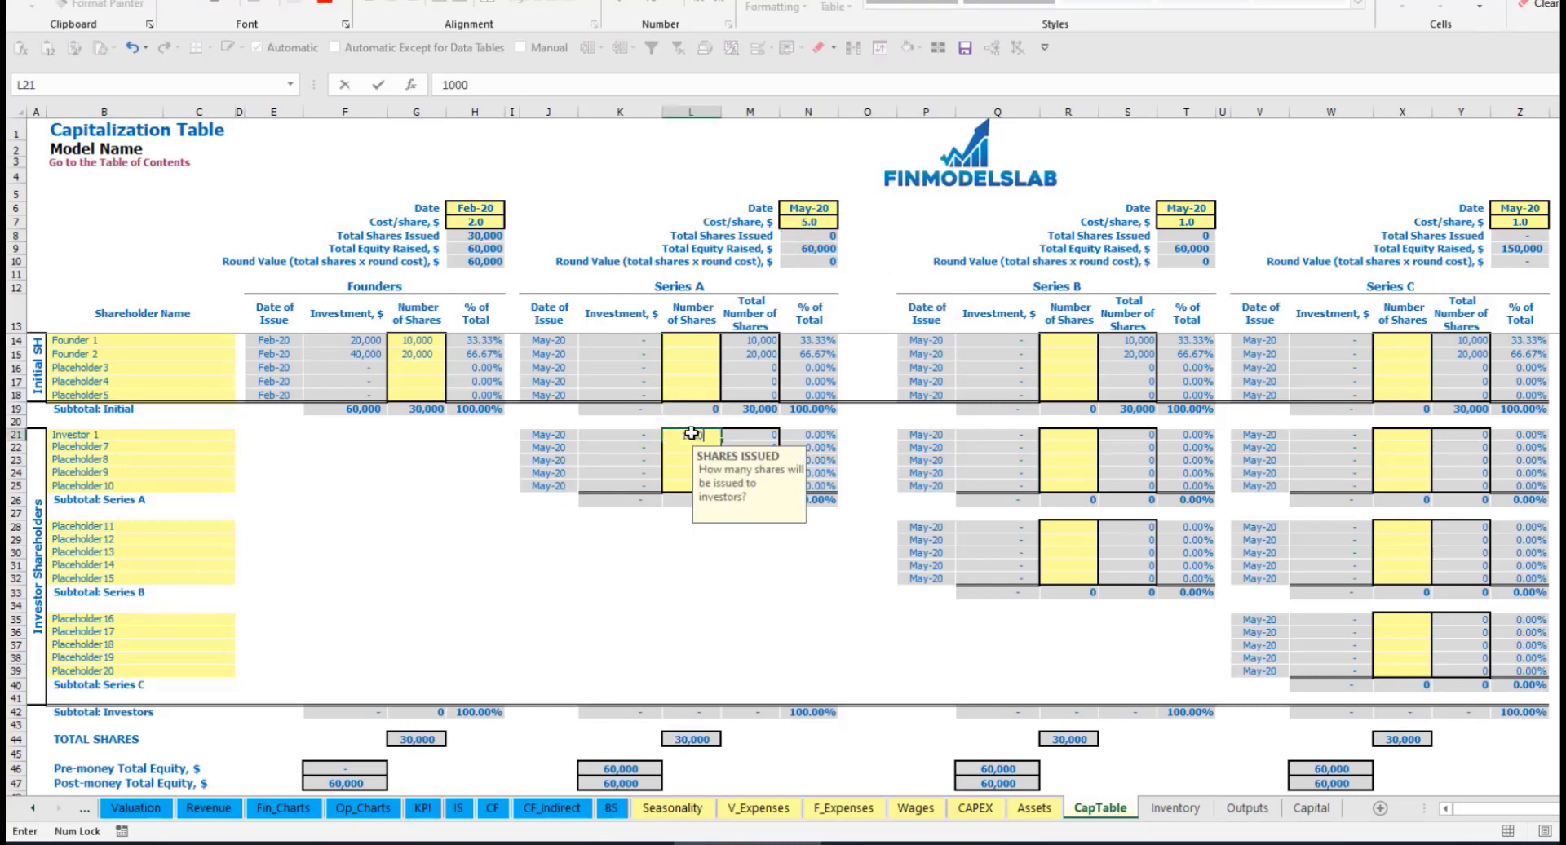
pyautogui.click(625, 561)
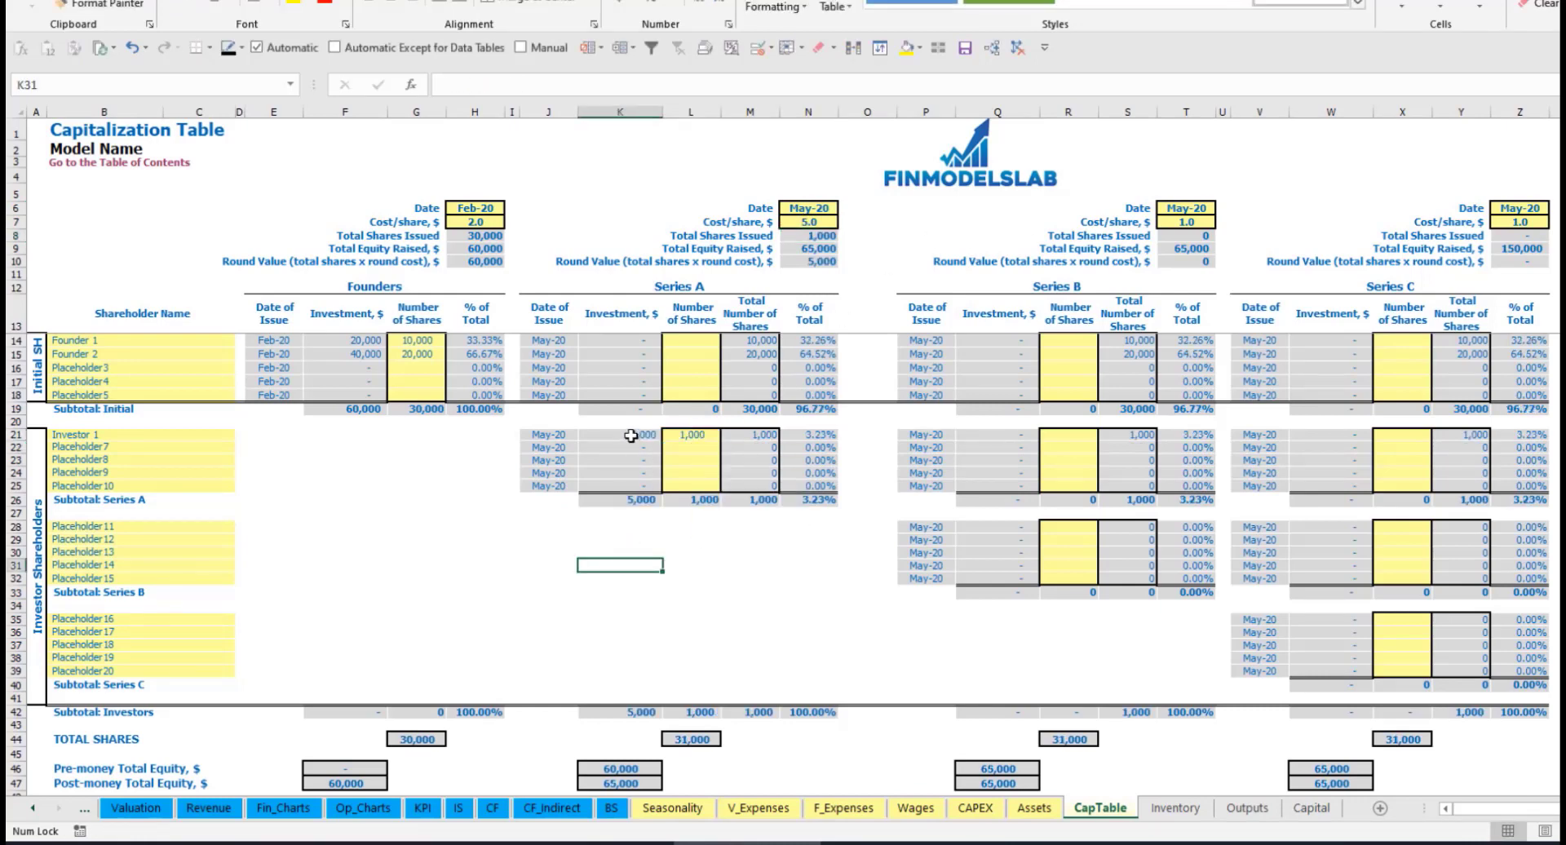
# Step: Review Investor 1's investment, pre- and post-money equity, and ownership formulas
pyautogui.click(631, 436)
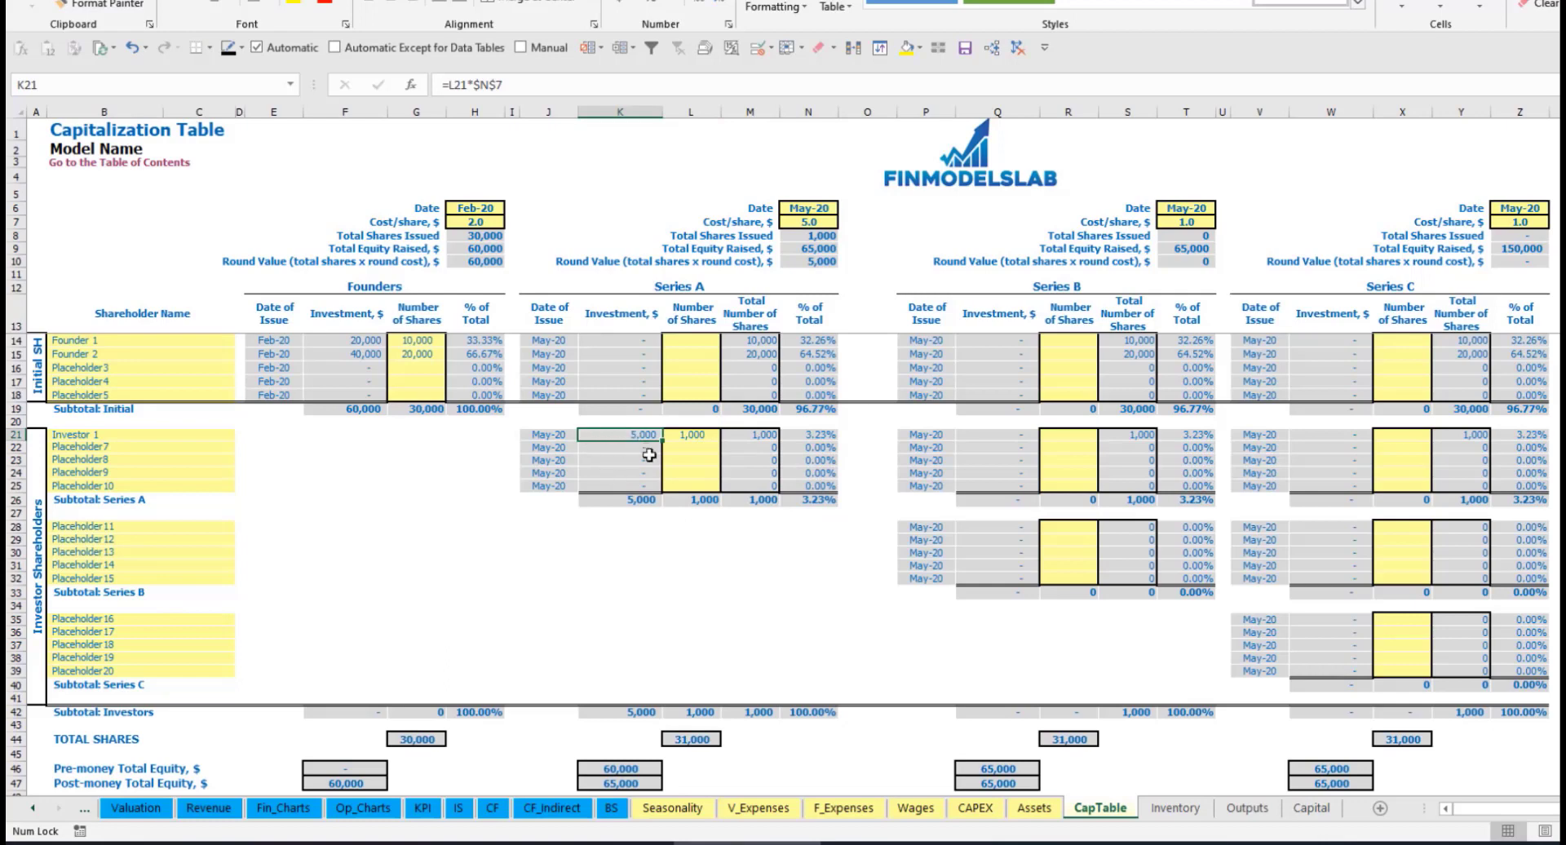
pyautogui.click(607, 764)
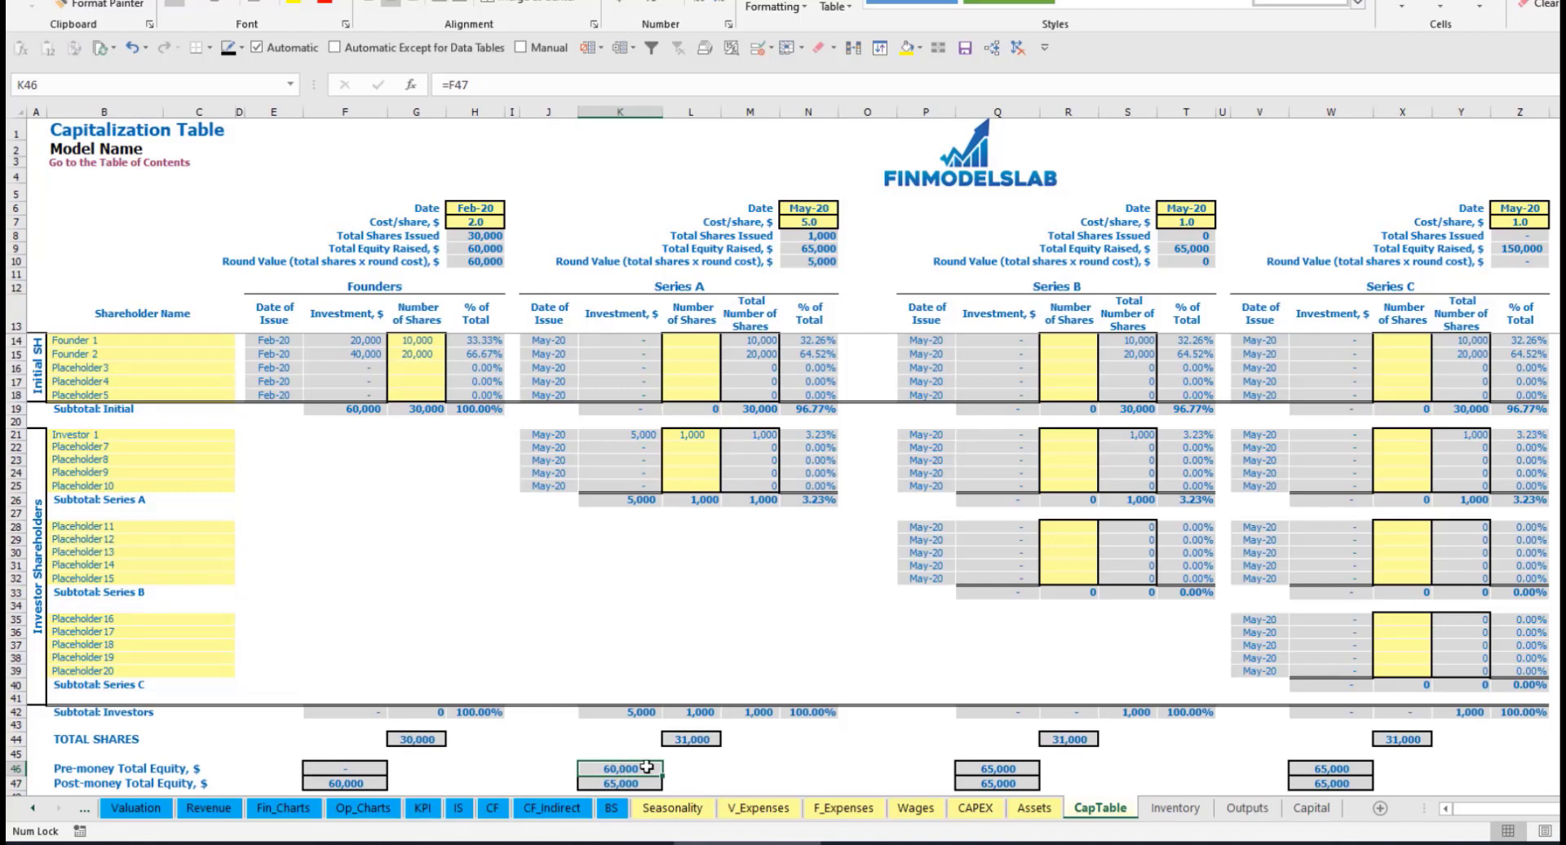
pyautogui.press('Down')
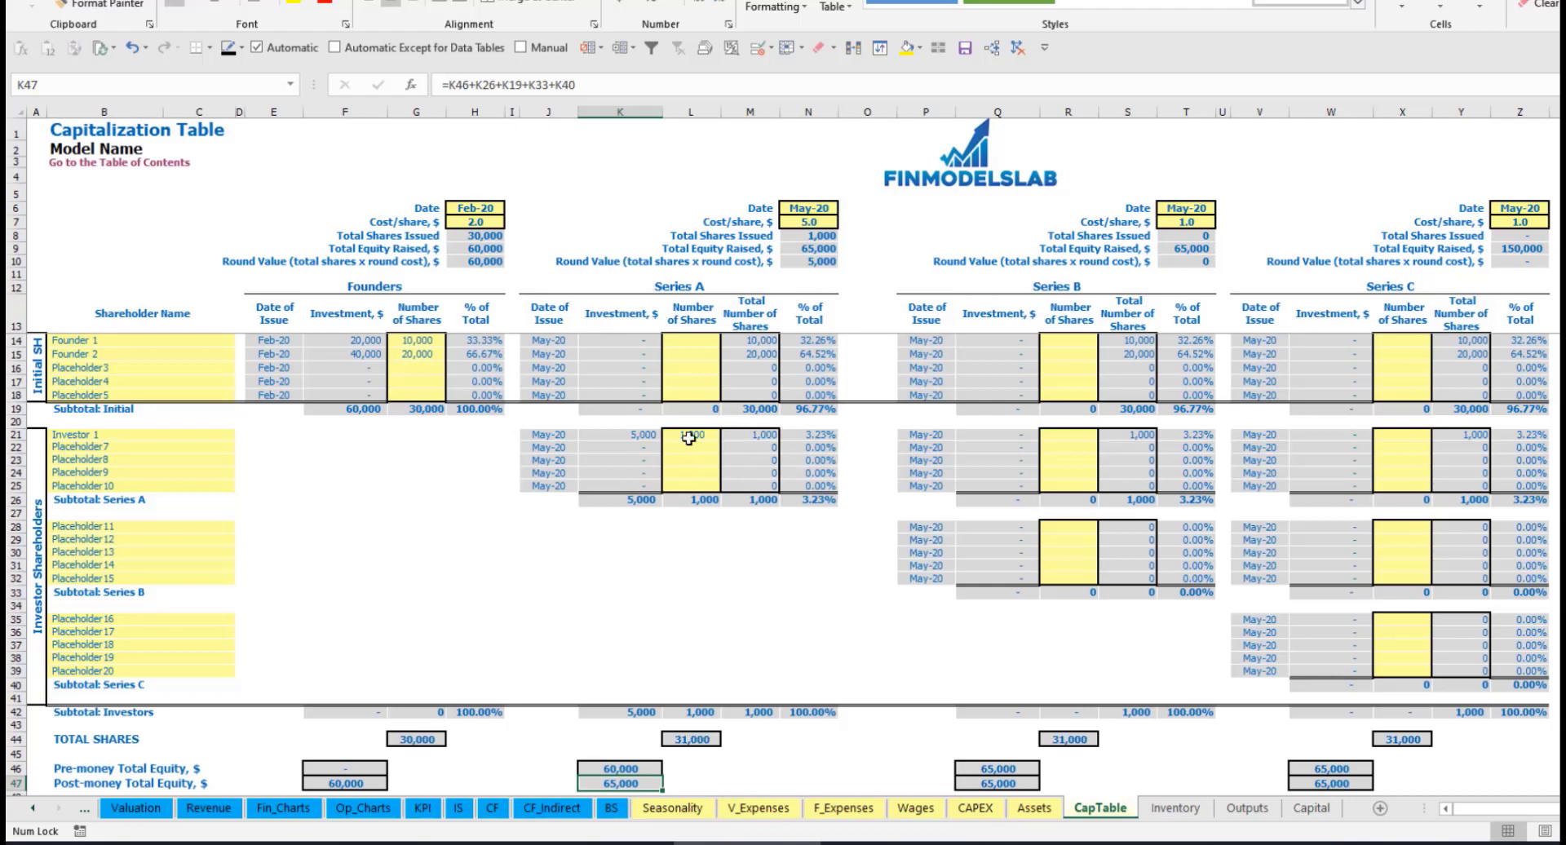
pyautogui.click(801, 434)
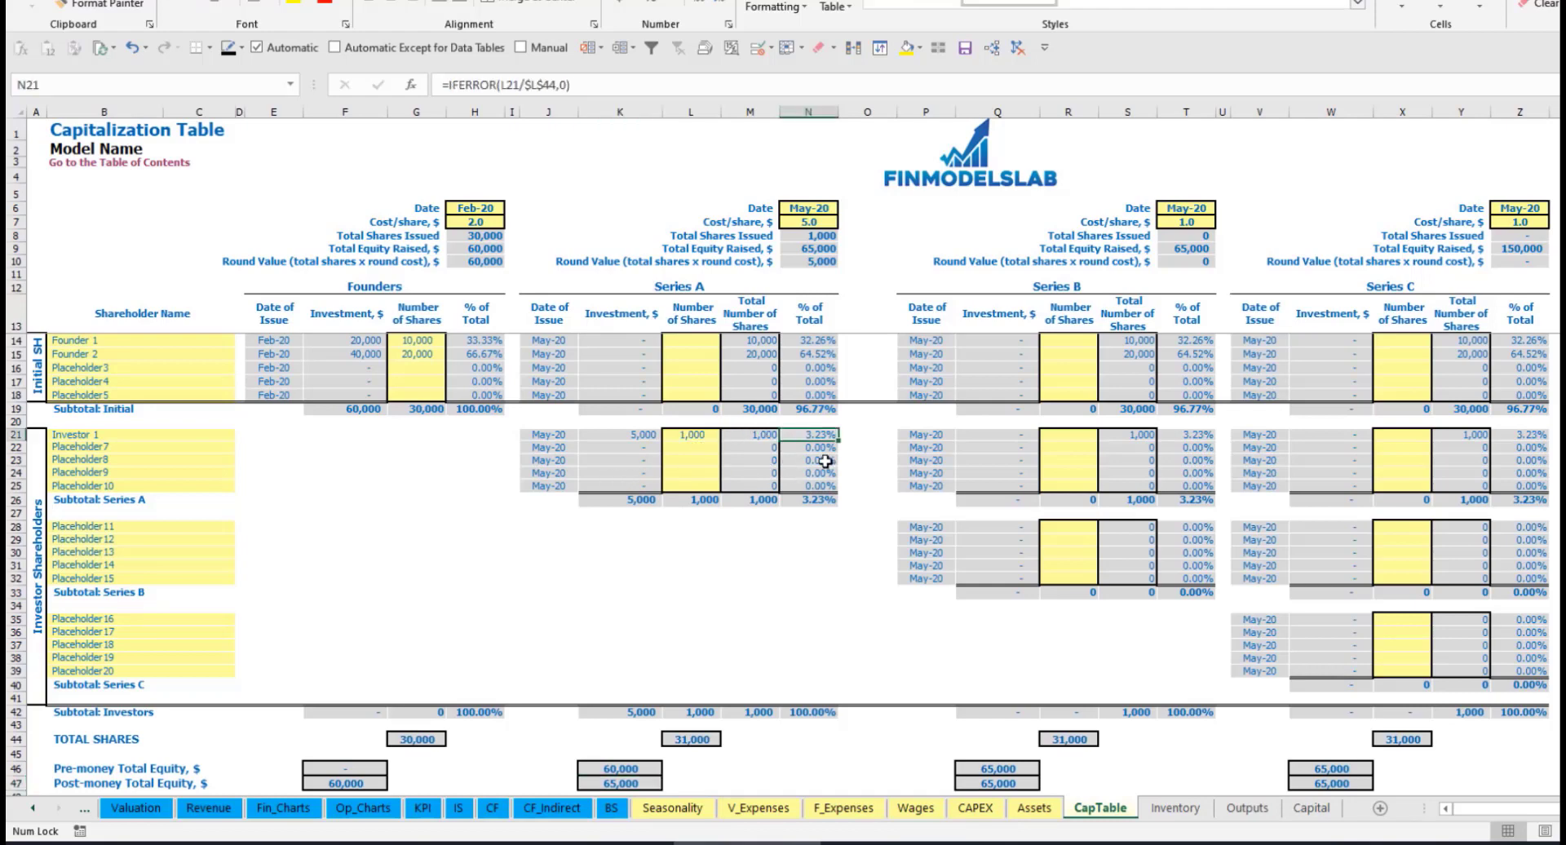
pyautogui.moveTo(180, 339); pyautogui.dragTo(189, 356)
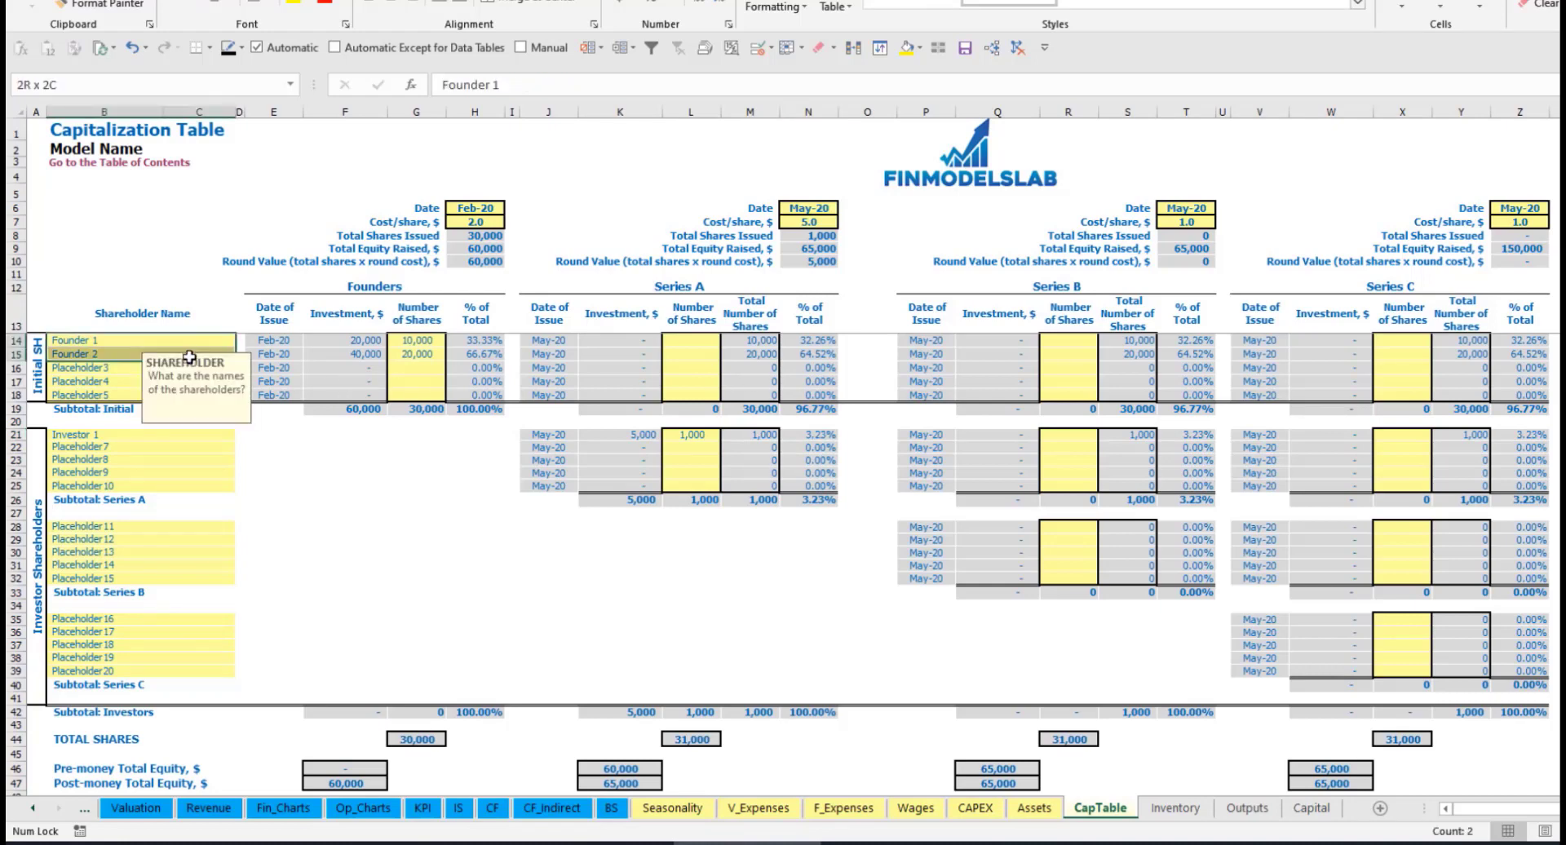
pyautogui.moveTo(815, 340); pyautogui.dragTo(818, 354)
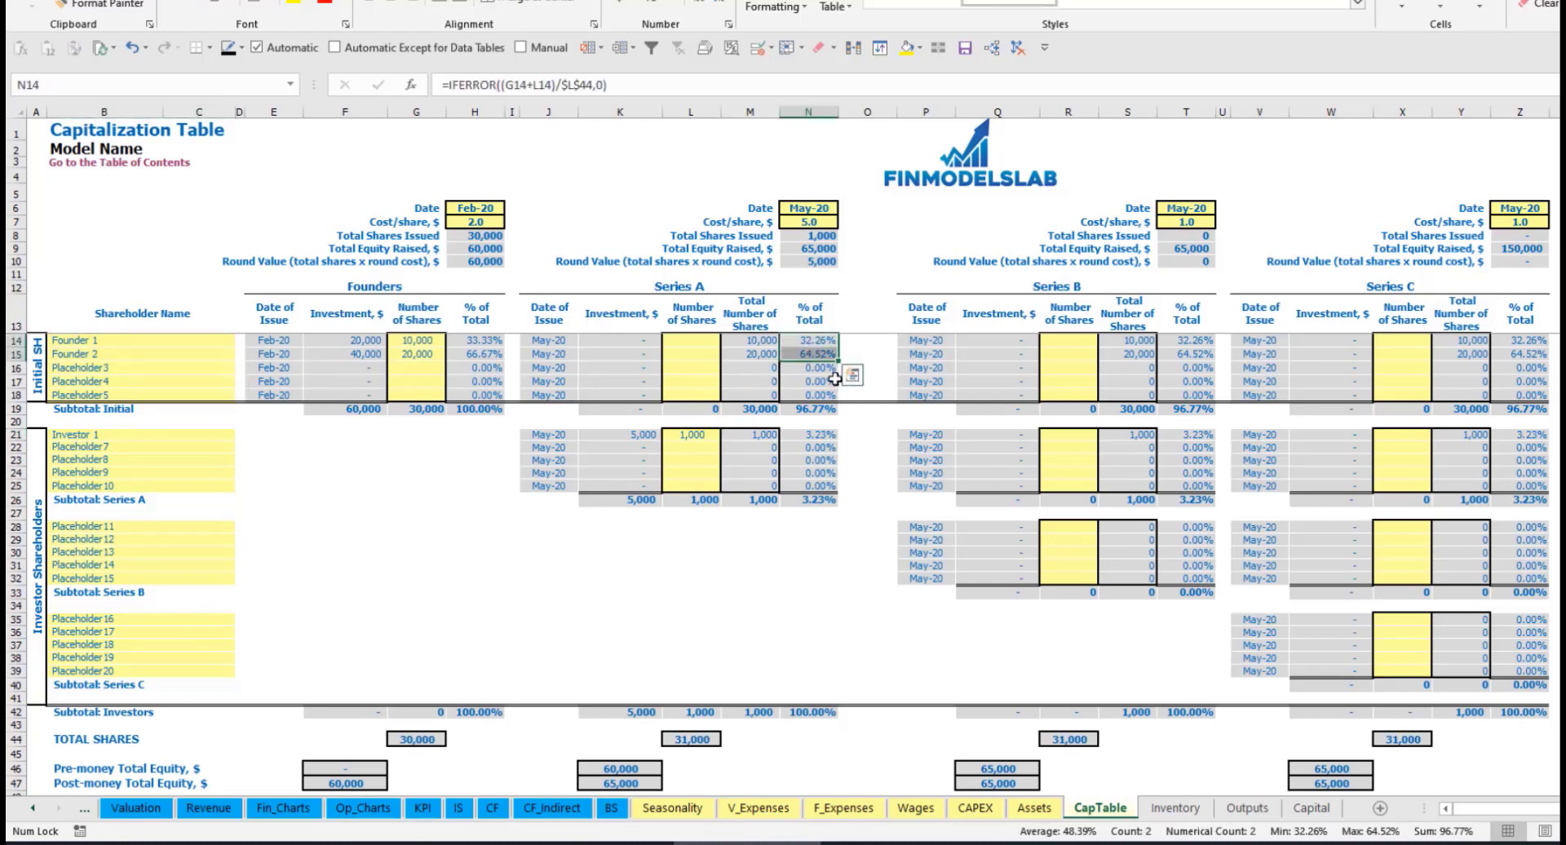
pyautogui.hotkey('shift', 'Up')
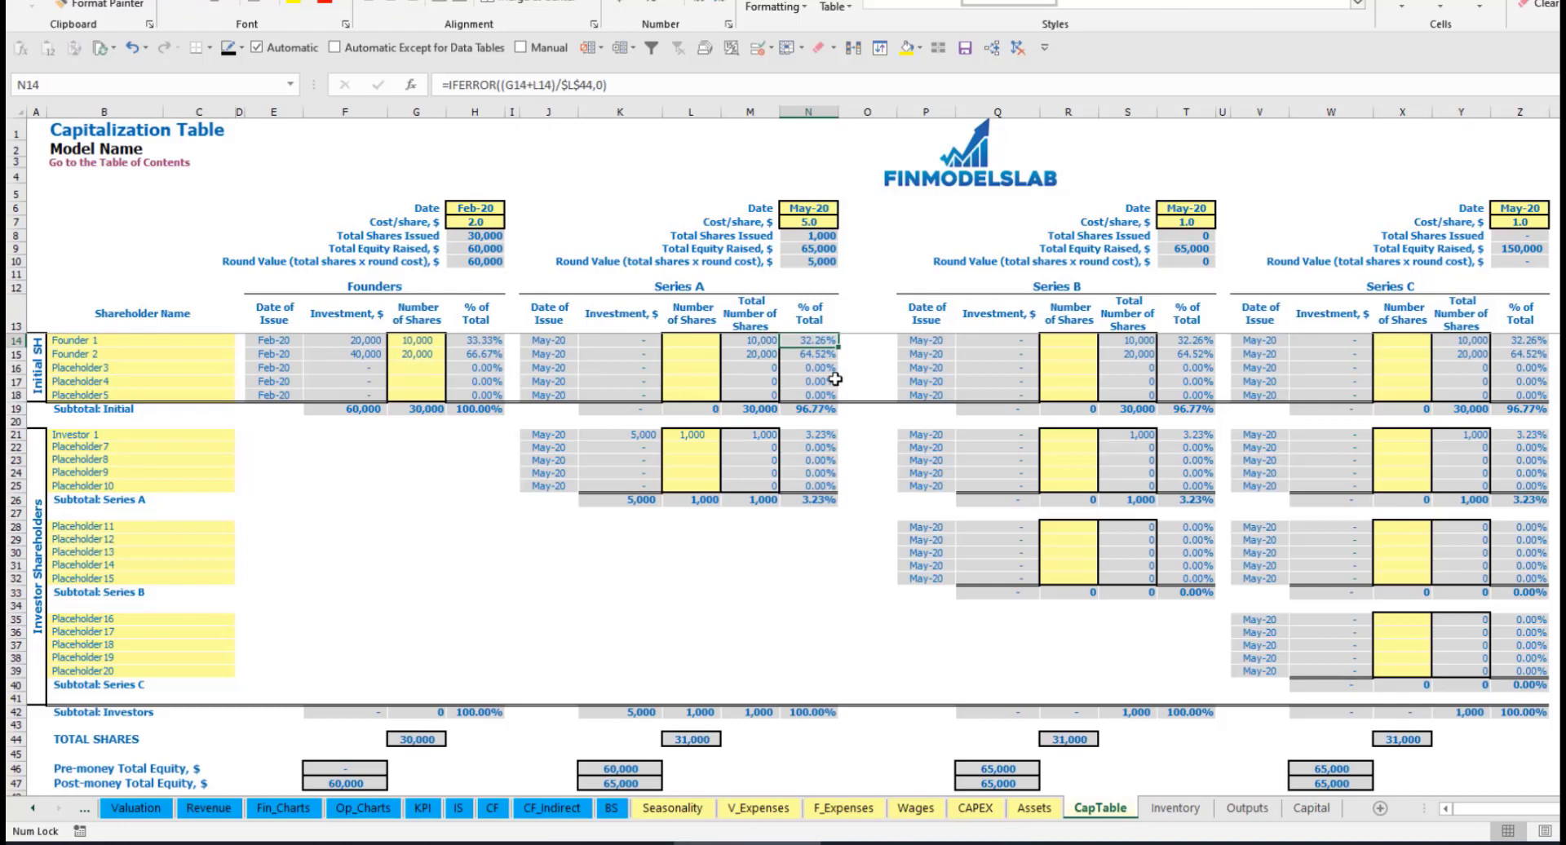
pyautogui.press('Down')
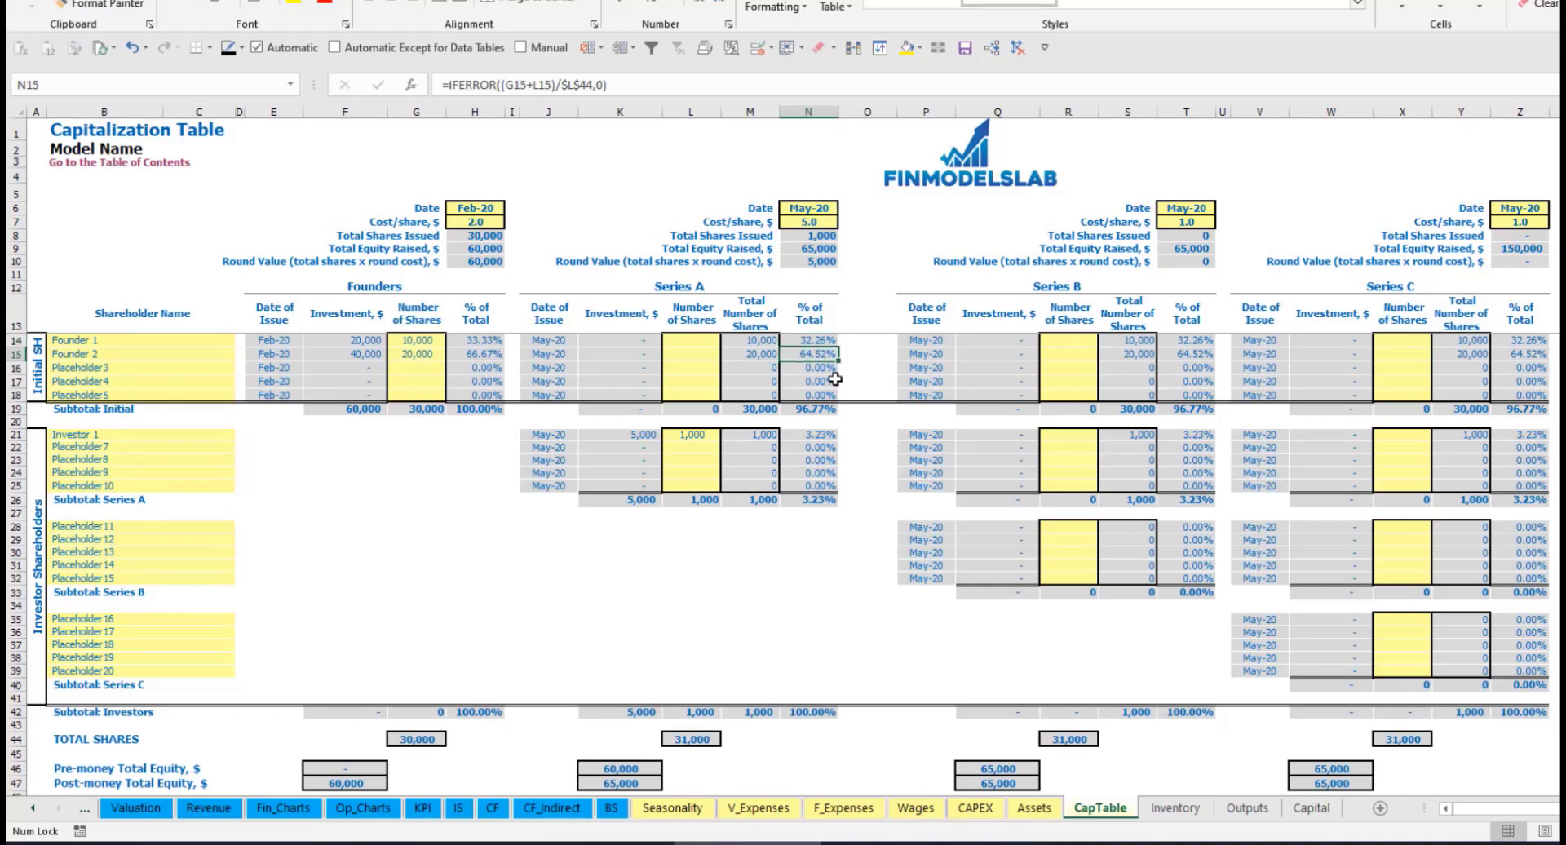
pyautogui.click(158, 538)
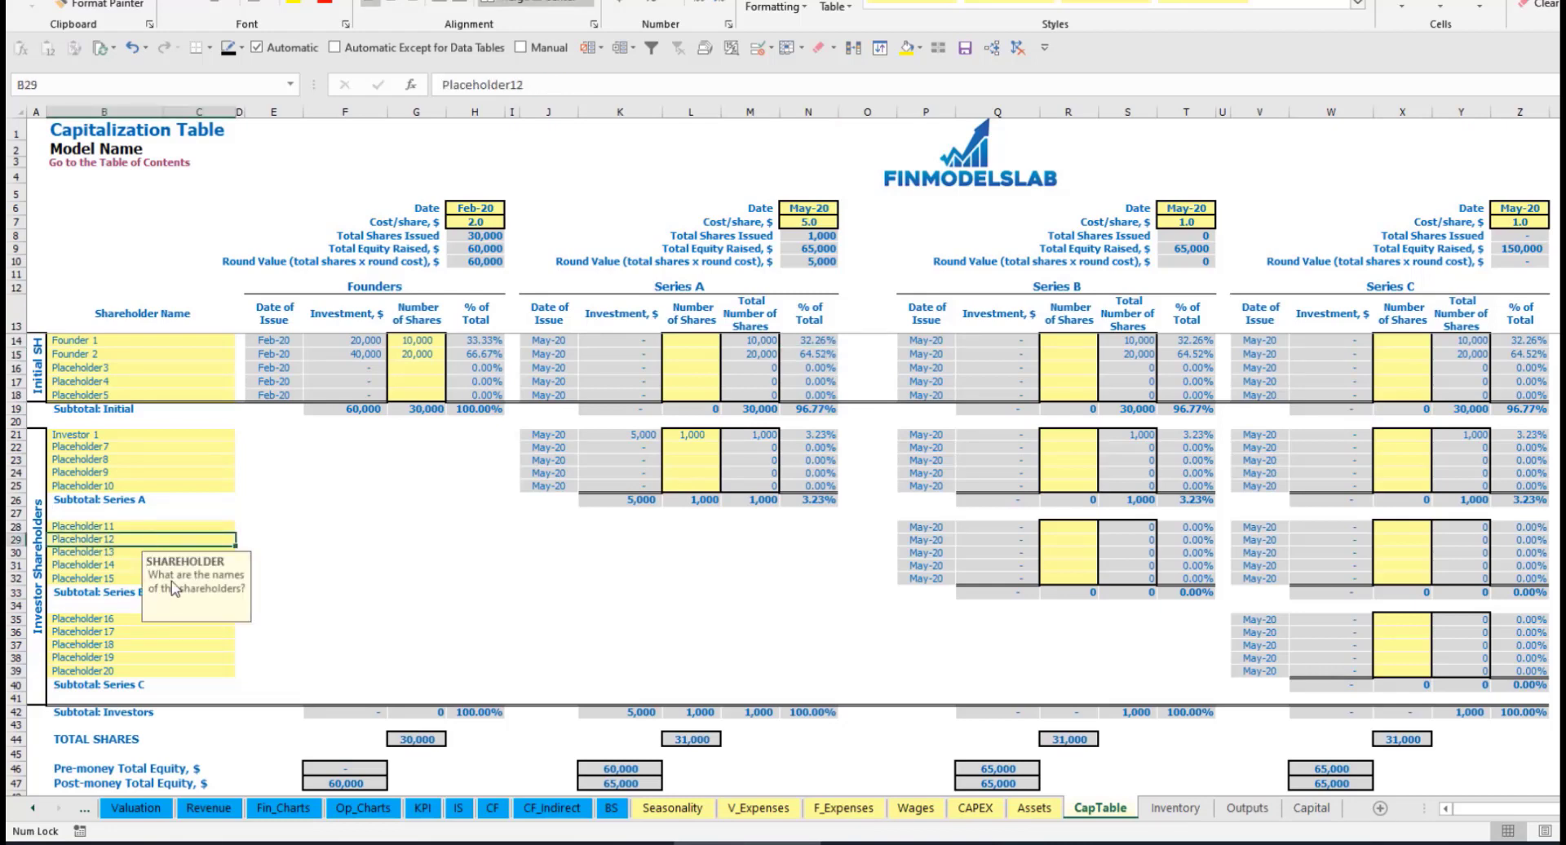
pyautogui.click(137, 621)
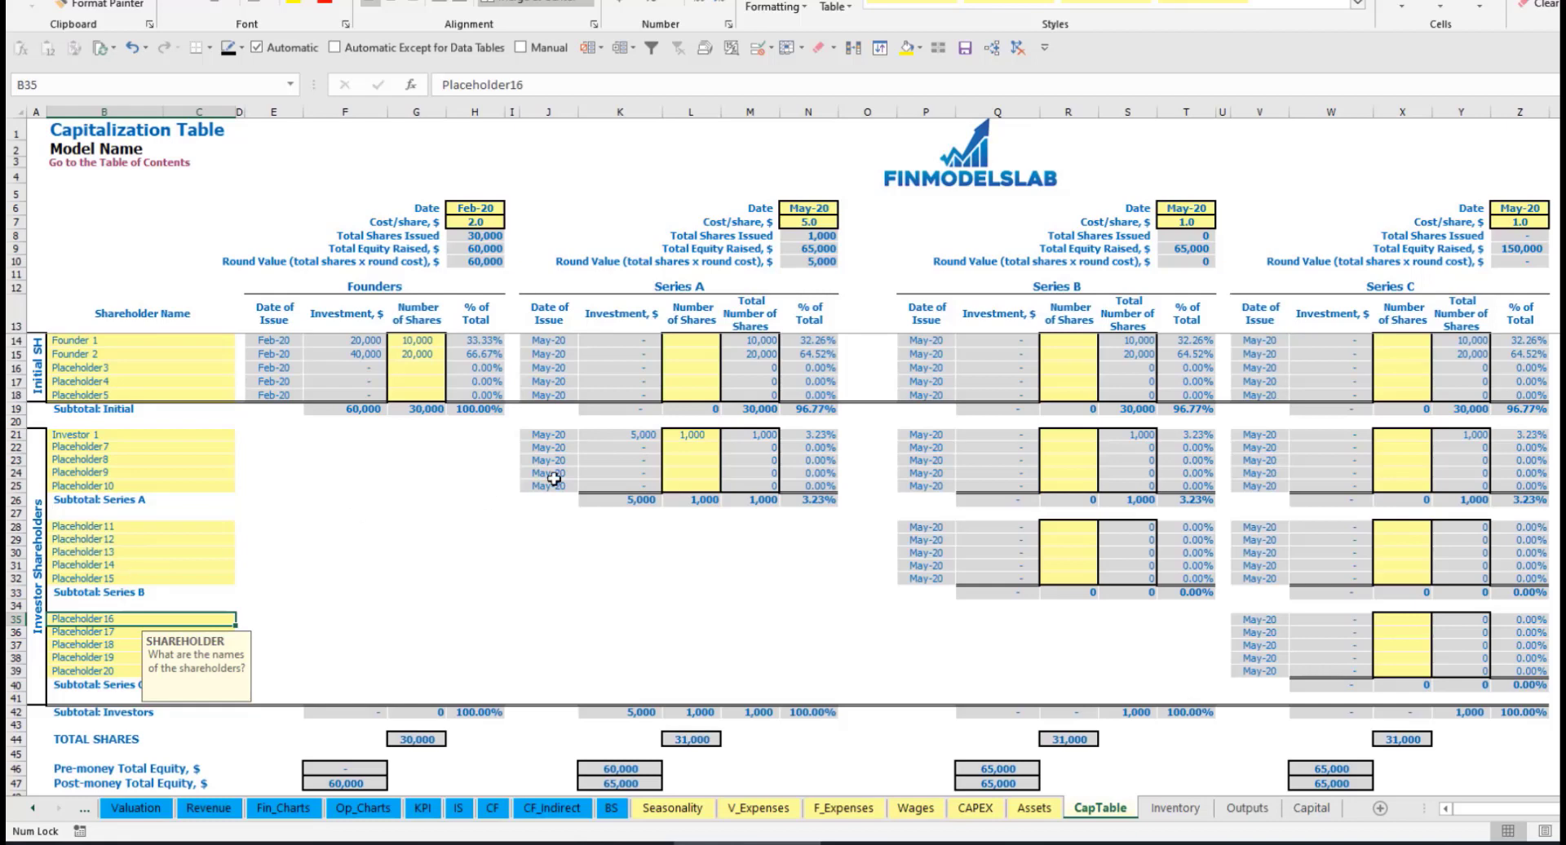
pyautogui.click(697, 436)
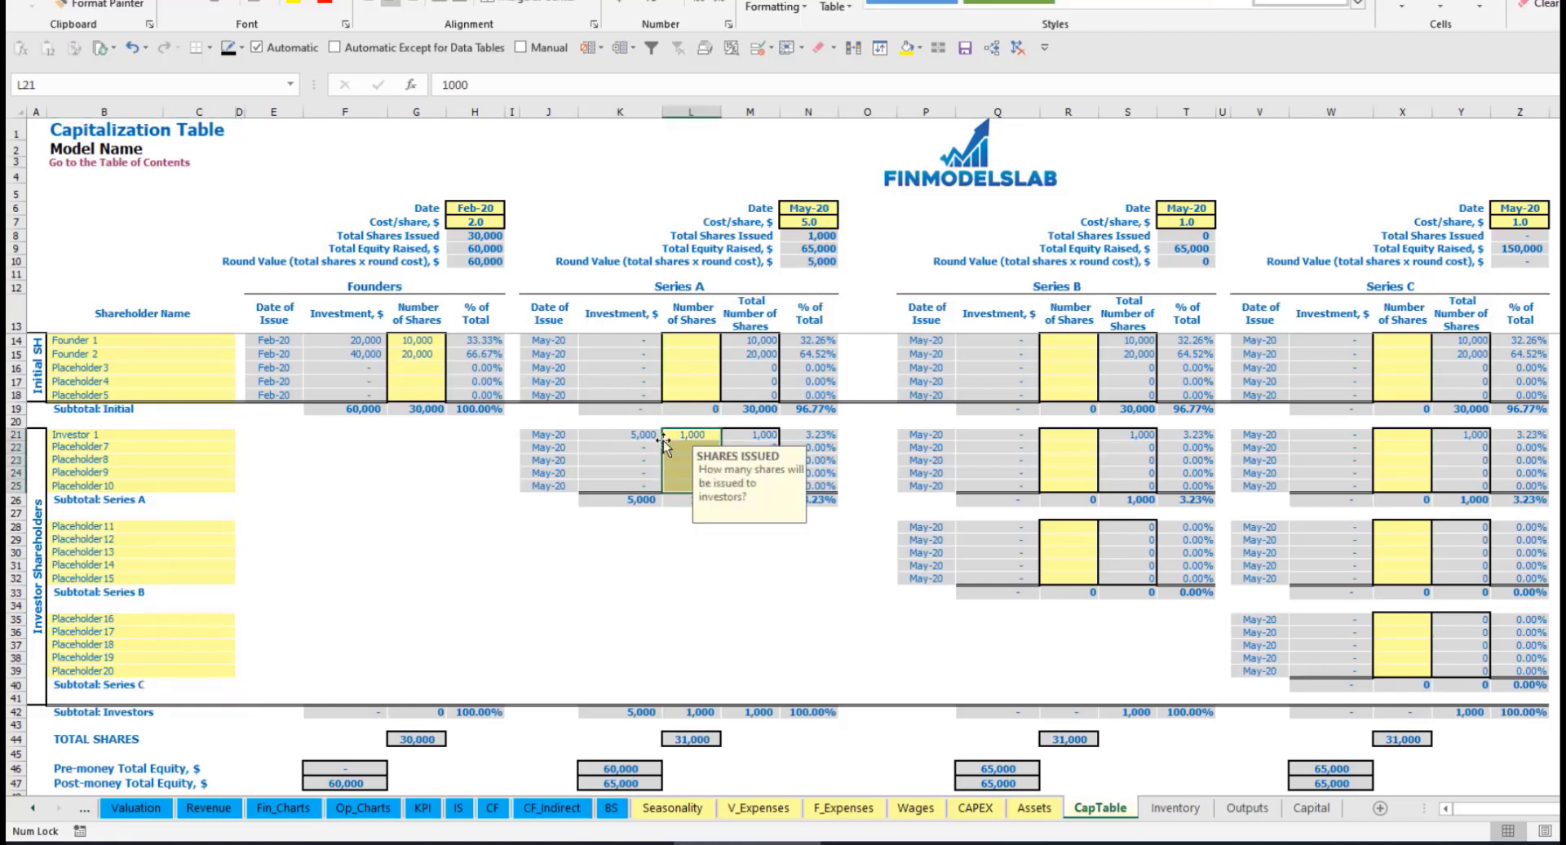
pyautogui.click(714, 554)
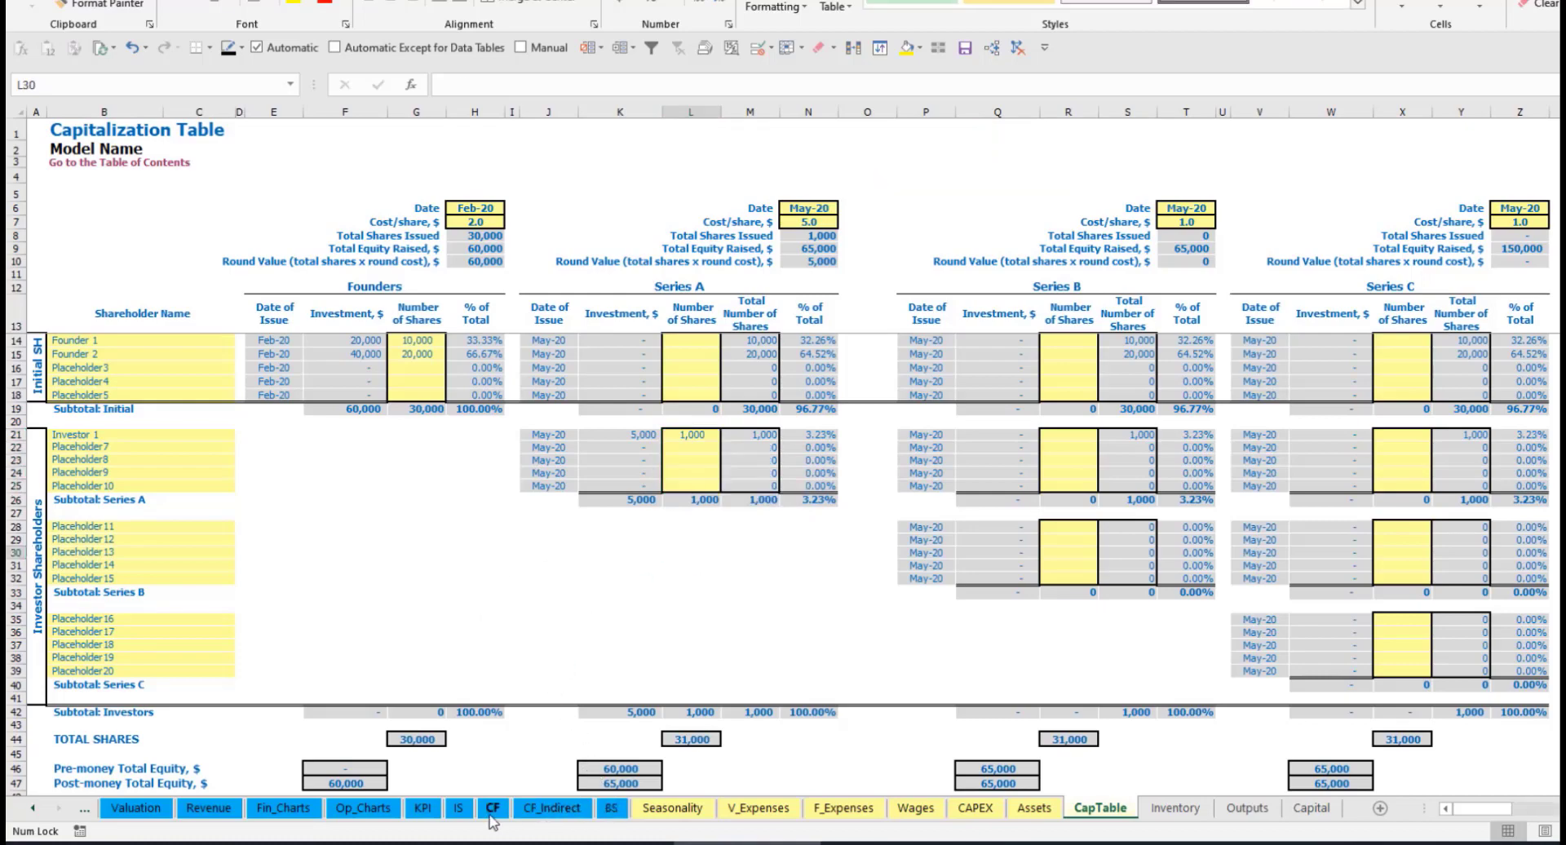
# Step: Trace Ordinary Equity Raisings on the cash flow sheet to the Balance Sheet's Ordinary Equity row
pyautogui.click(491, 813)
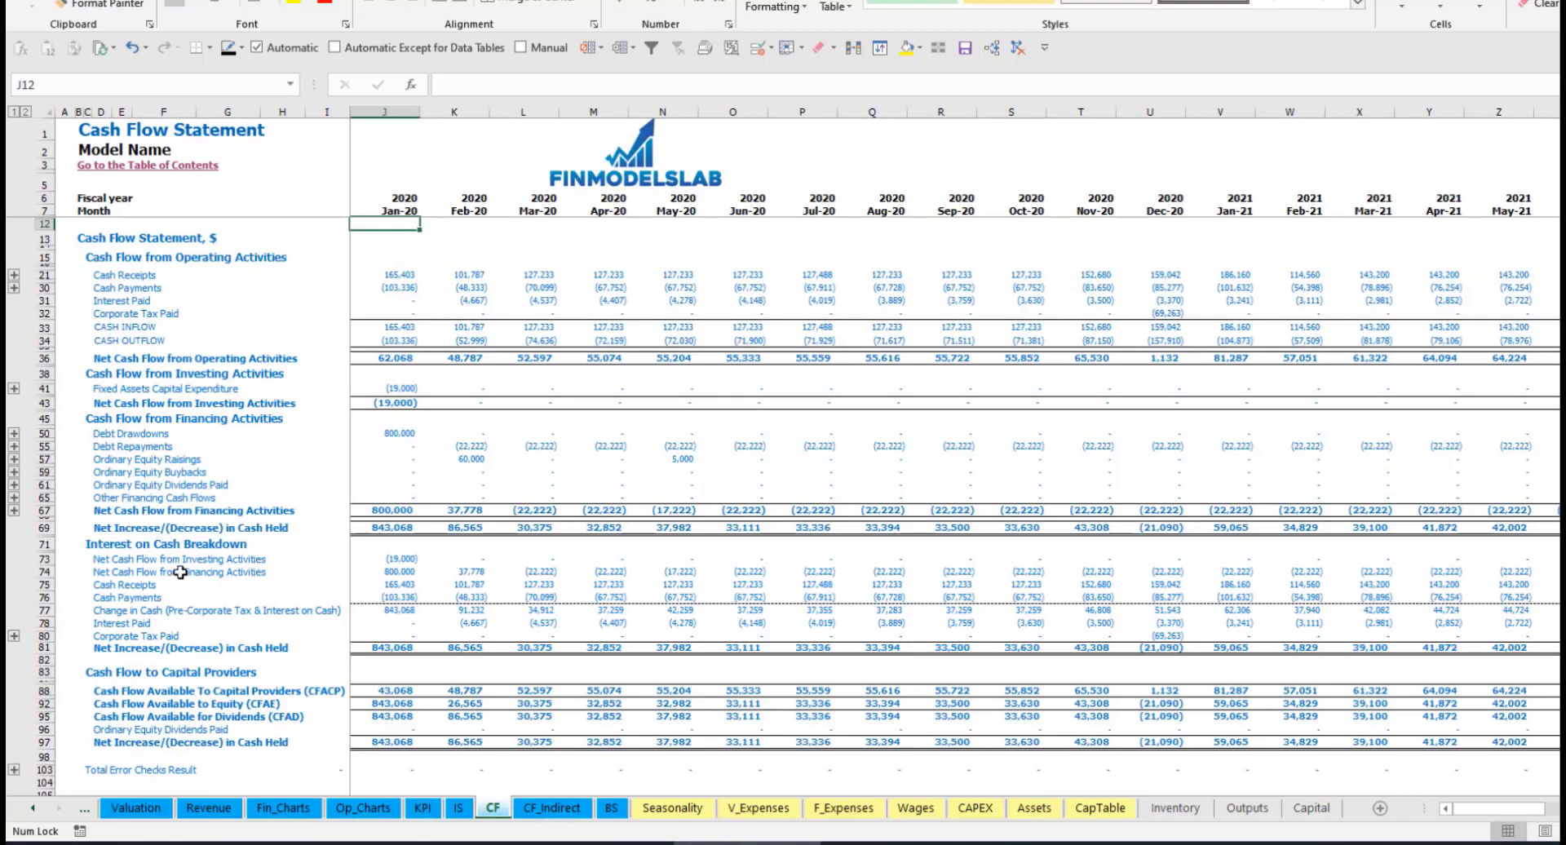
pyautogui.click(42, 459)
pyautogui.click(470, 459)
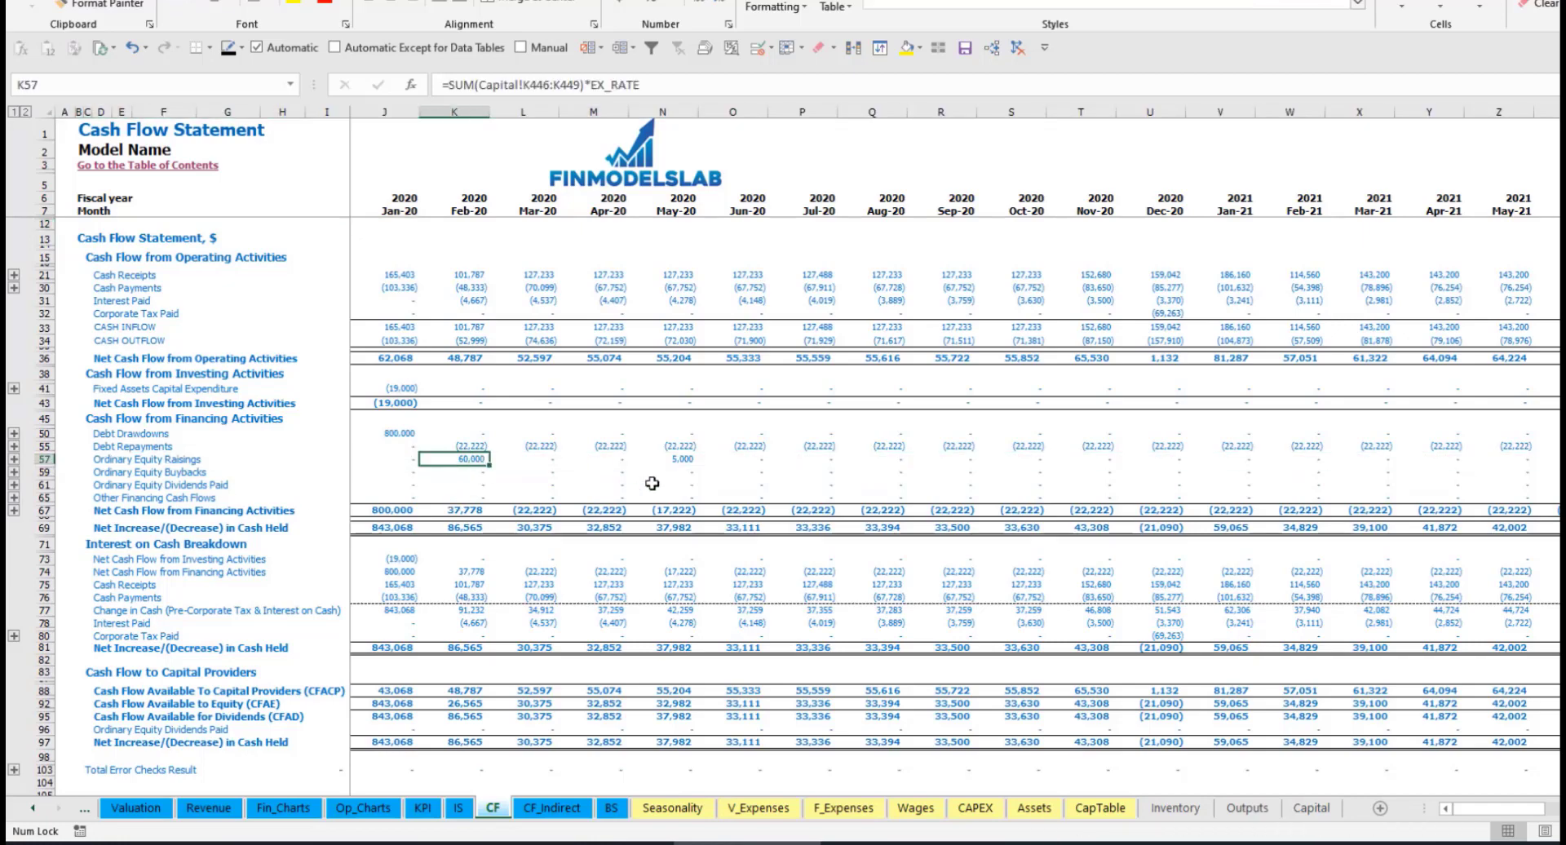
pyautogui.click(680, 458)
pyautogui.click(613, 808)
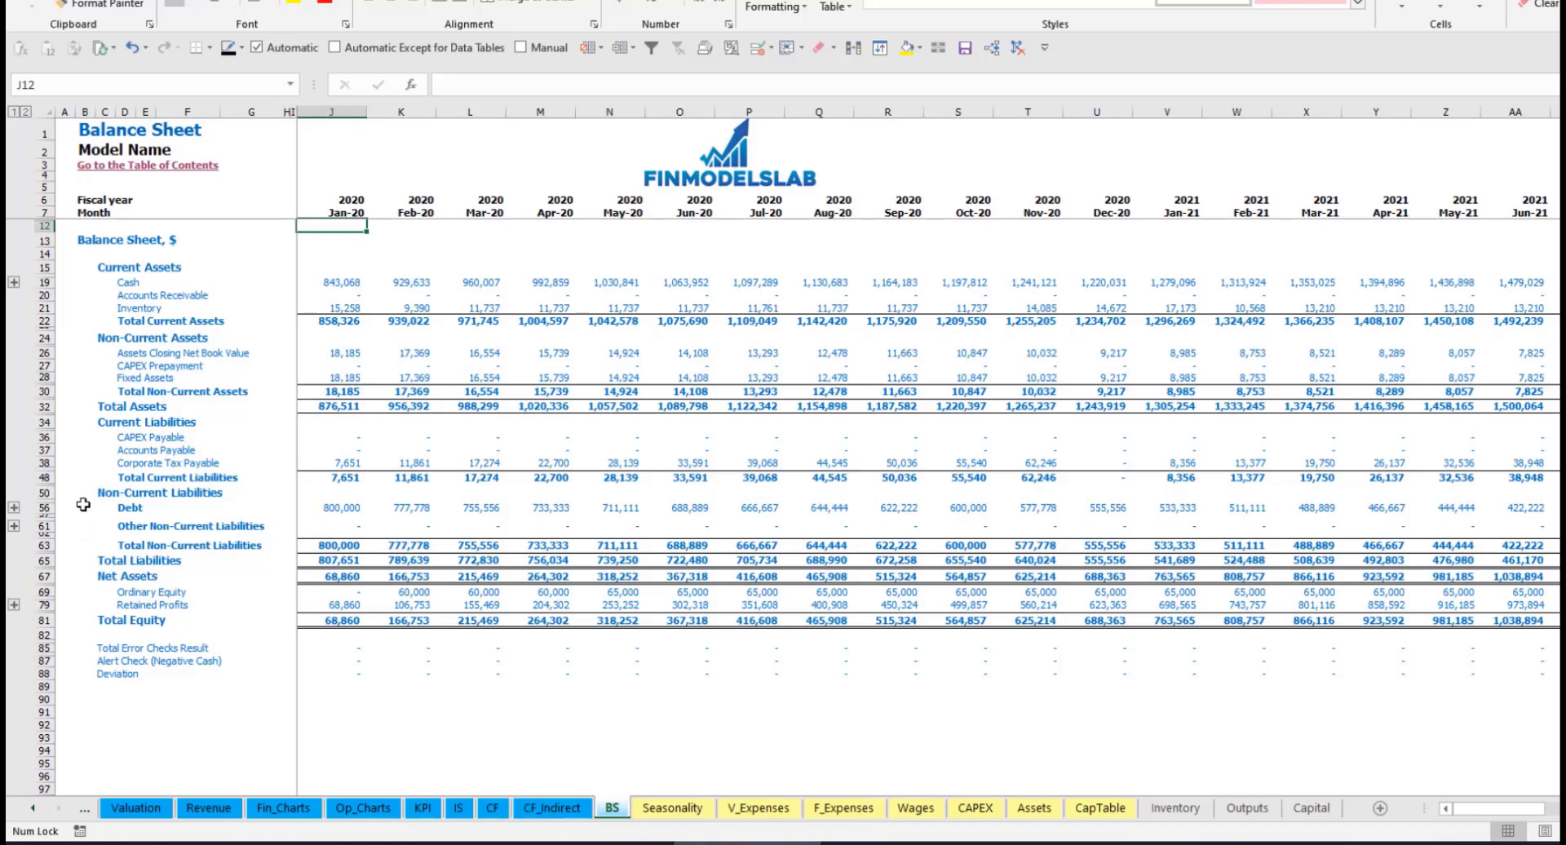
pyautogui.click(44, 592)
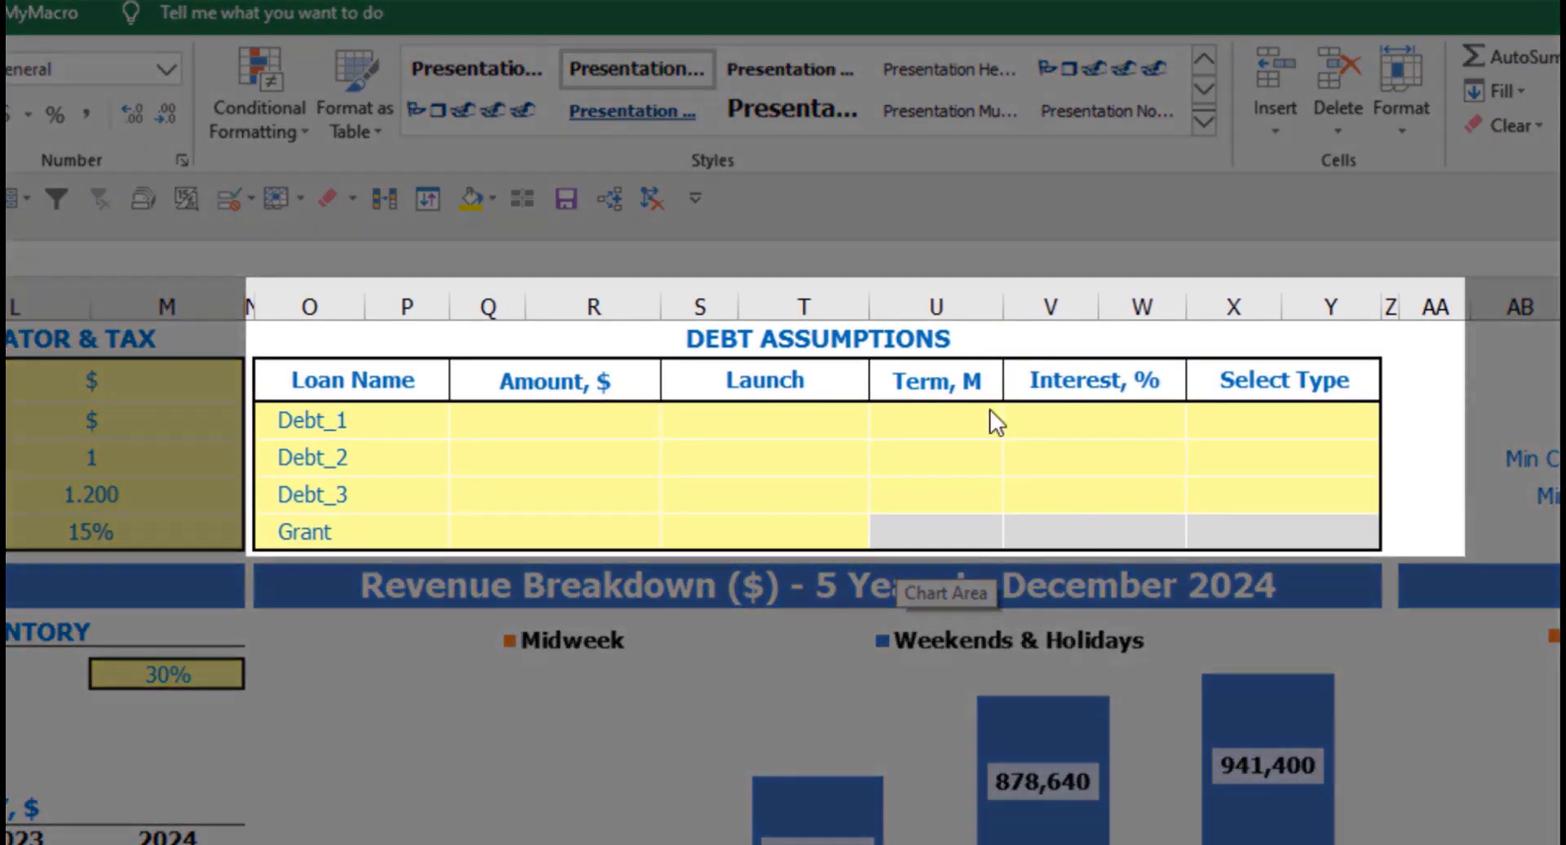
# Step: Set Debt_1's repayment type to Usual in the Debt Assumptions table
pyautogui.click(906, 338)
pyautogui.click(906, 338)
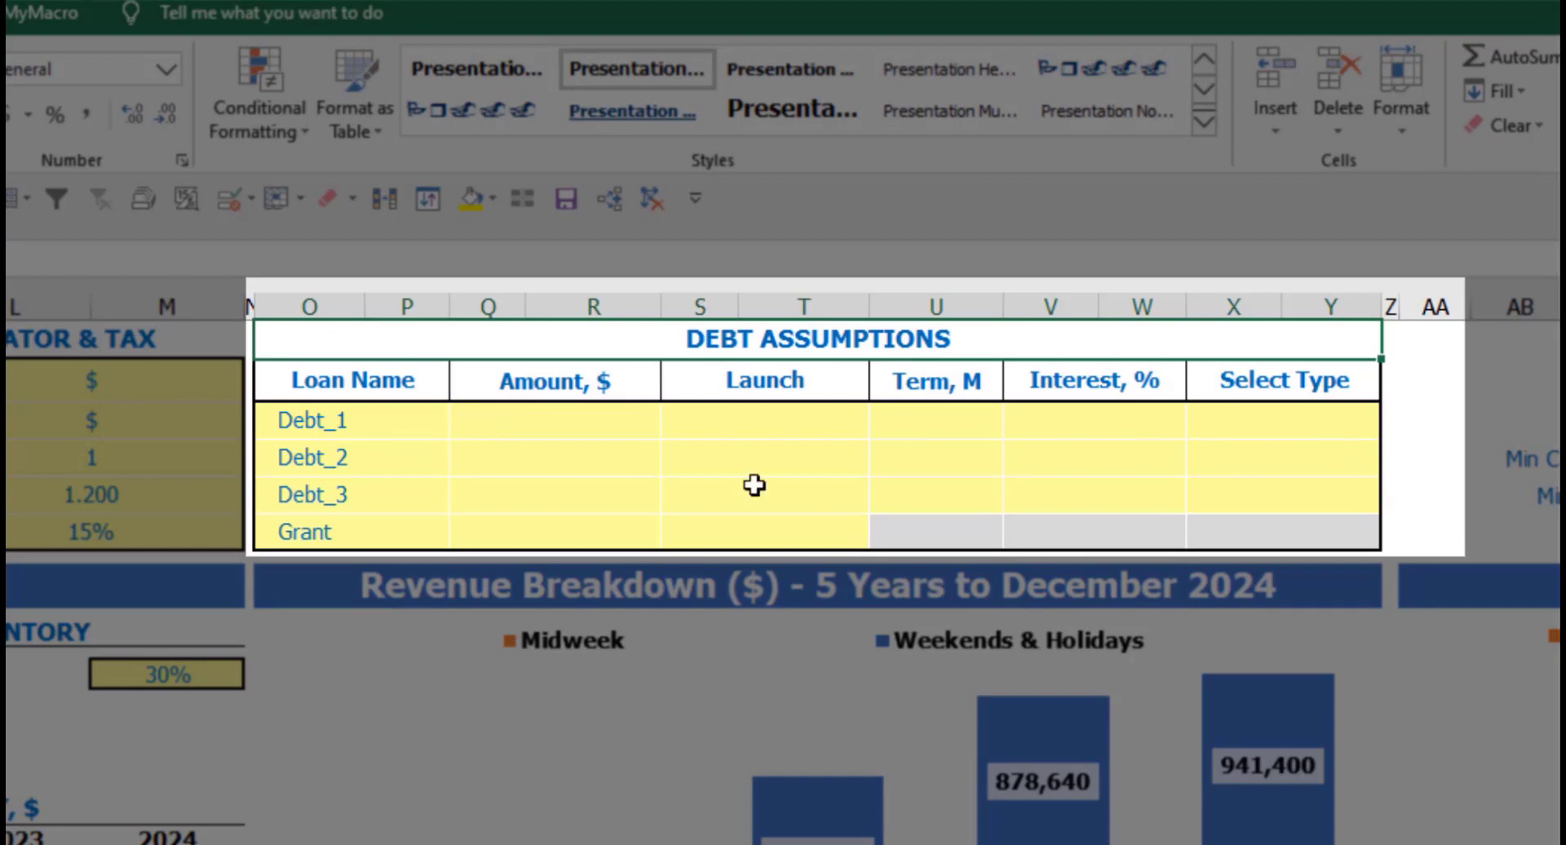
pyautogui.click(1374, 414)
pyautogui.click(1395, 424)
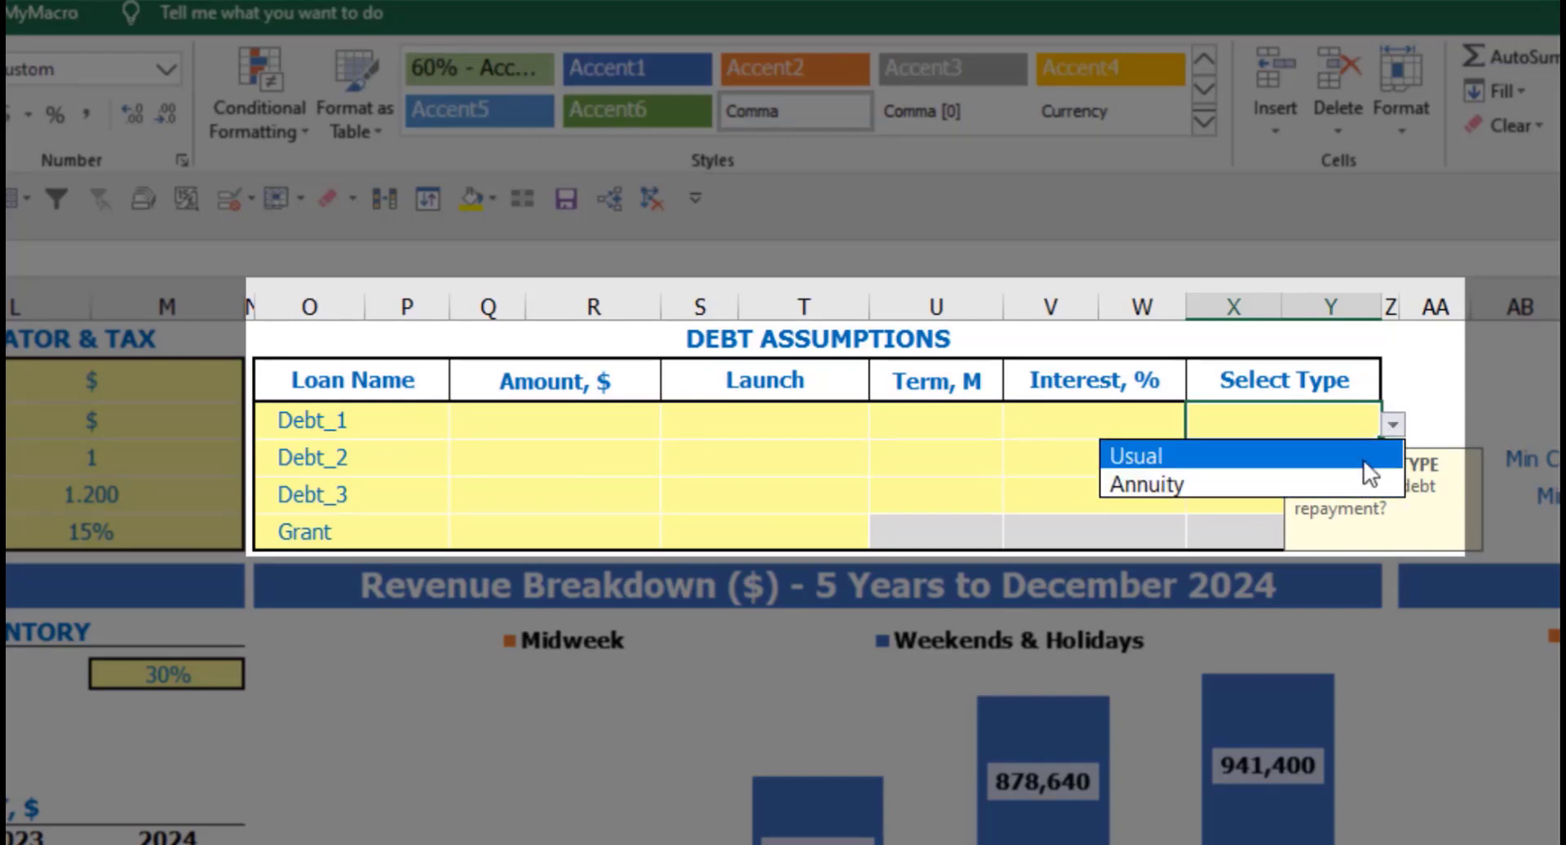
pyautogui.click(1357, 480)
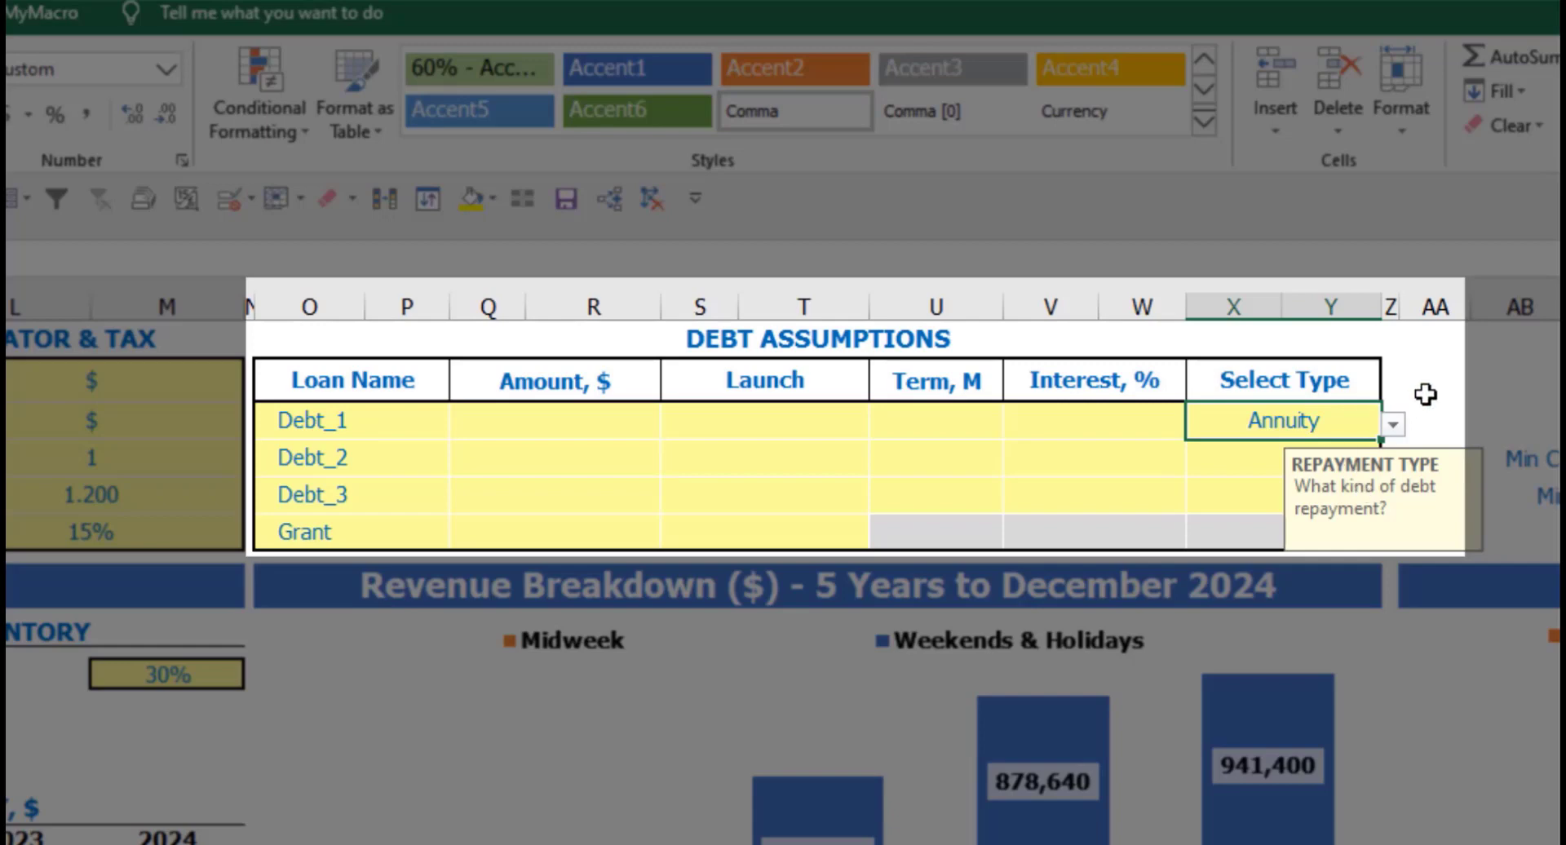
pyautogui.click(1394, 424)
pyautogui.click(1305, 454)
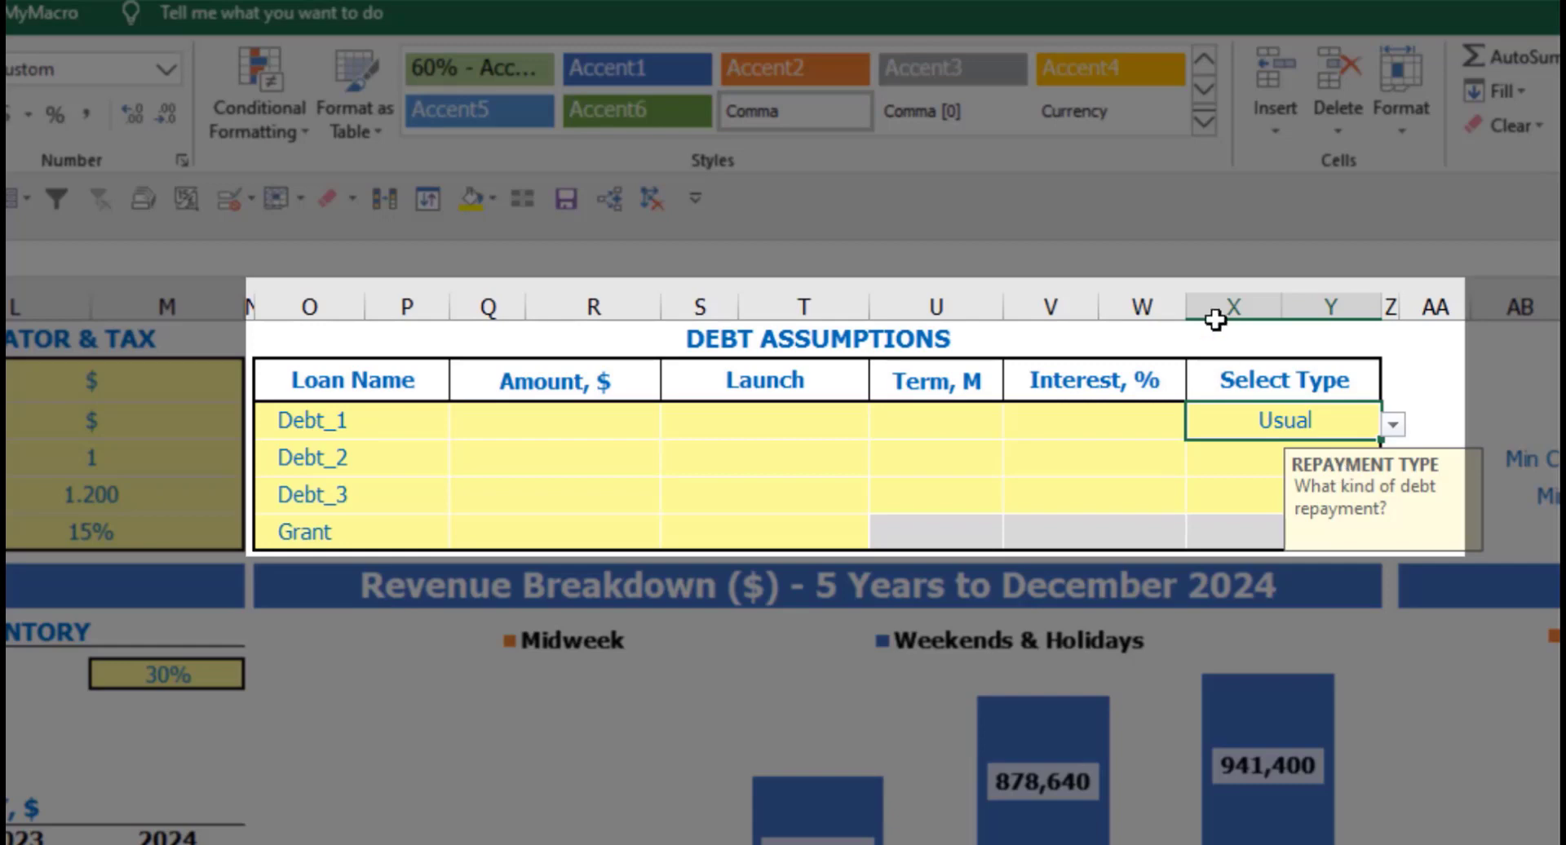
# Step: Give Debt_1 an amount of 1,000,000 from Feb-20 over 60 months at 5% interest
pyautogui.click(619, 421)
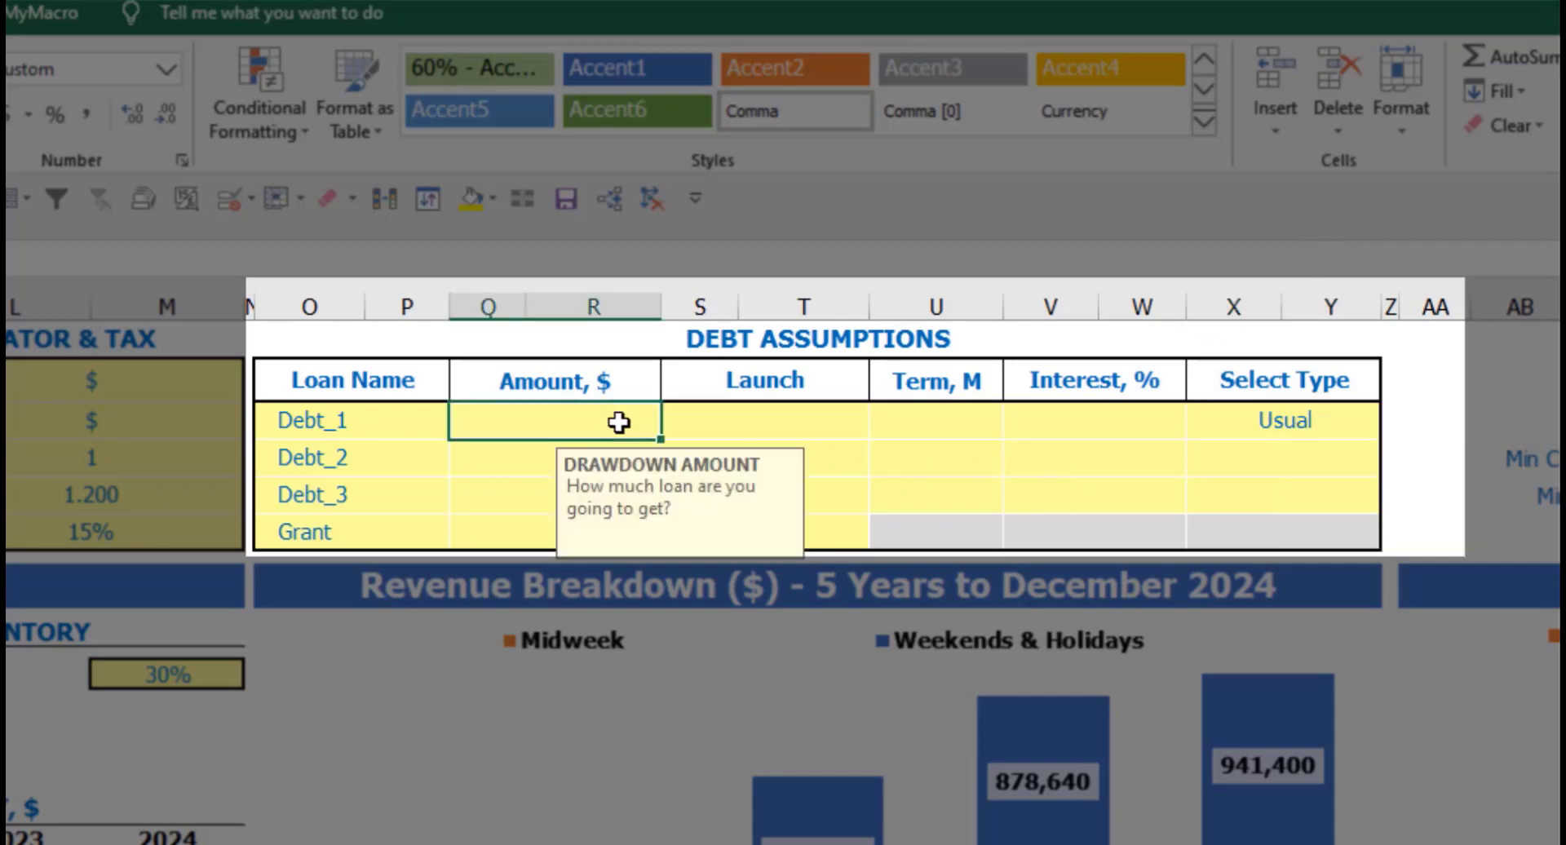
pyautogui.write('100000')
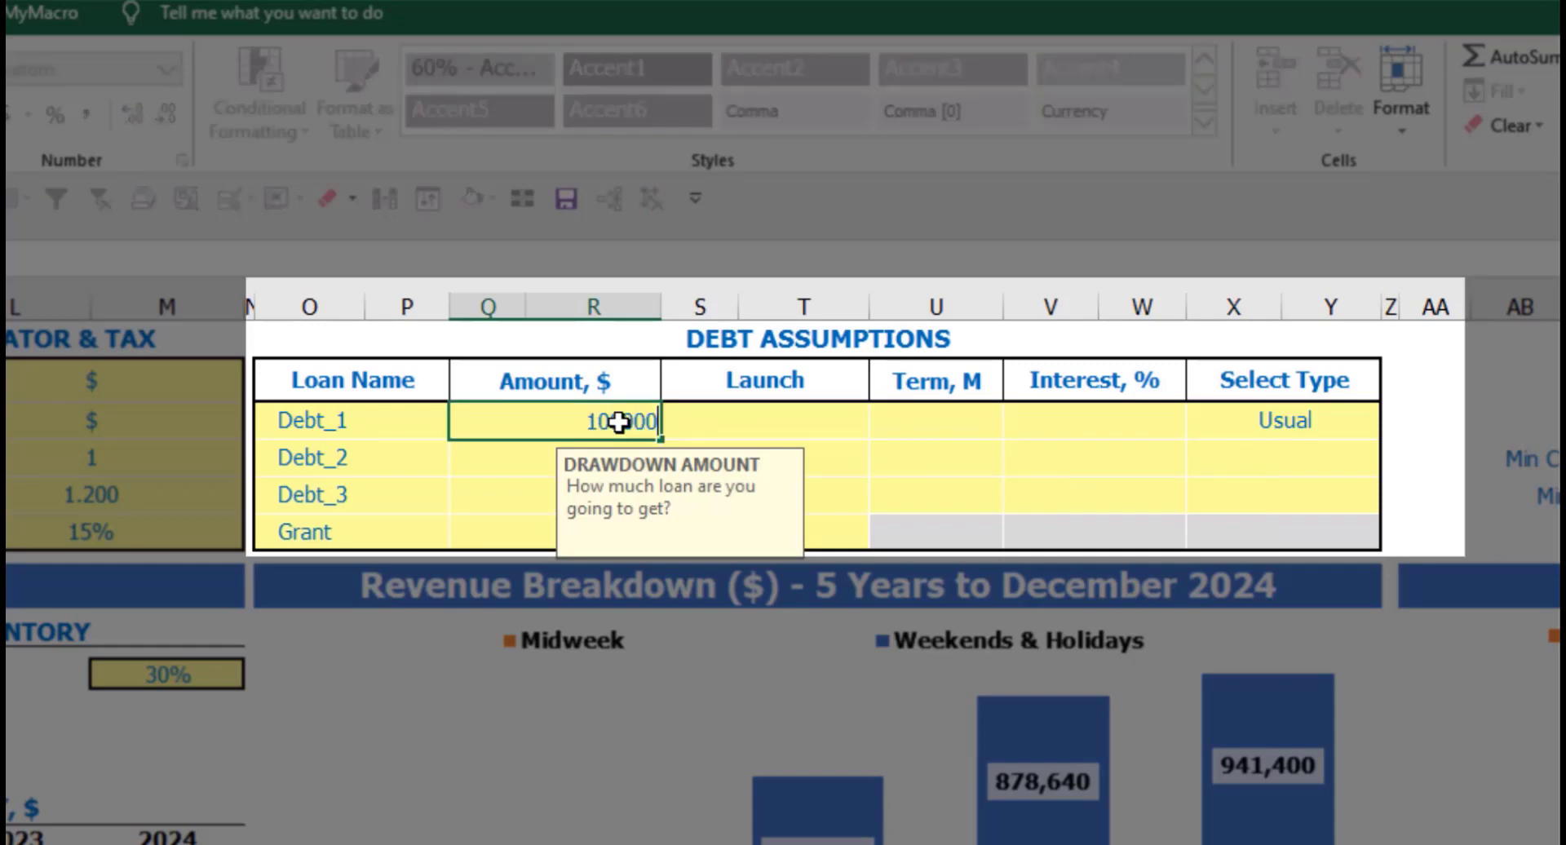
pyautogui.press('Return')
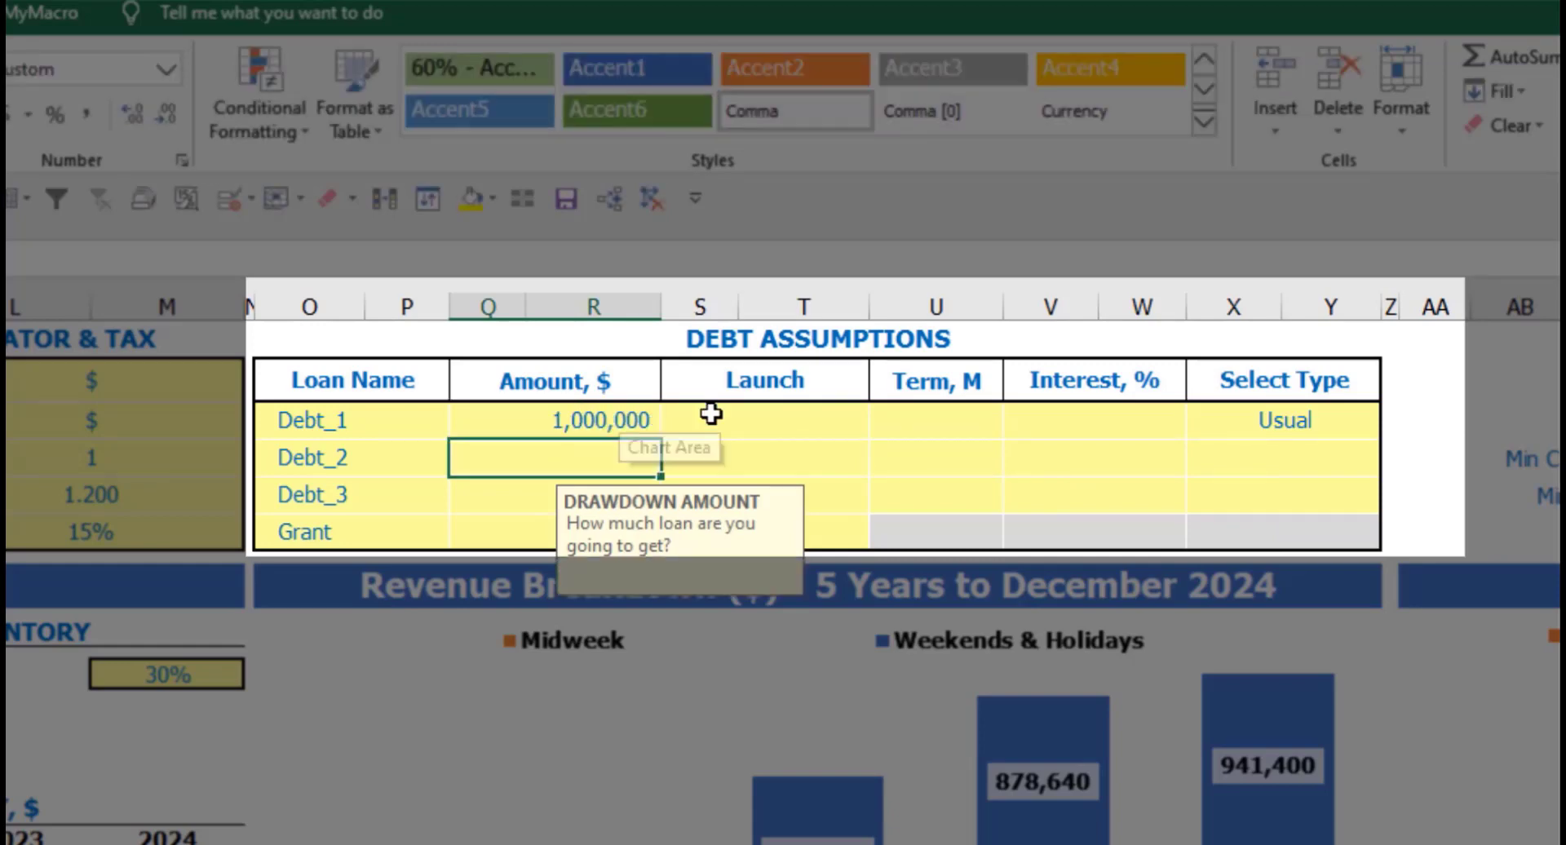
pyautogui.click(867, 423)
pyautogui.click(883, 431)
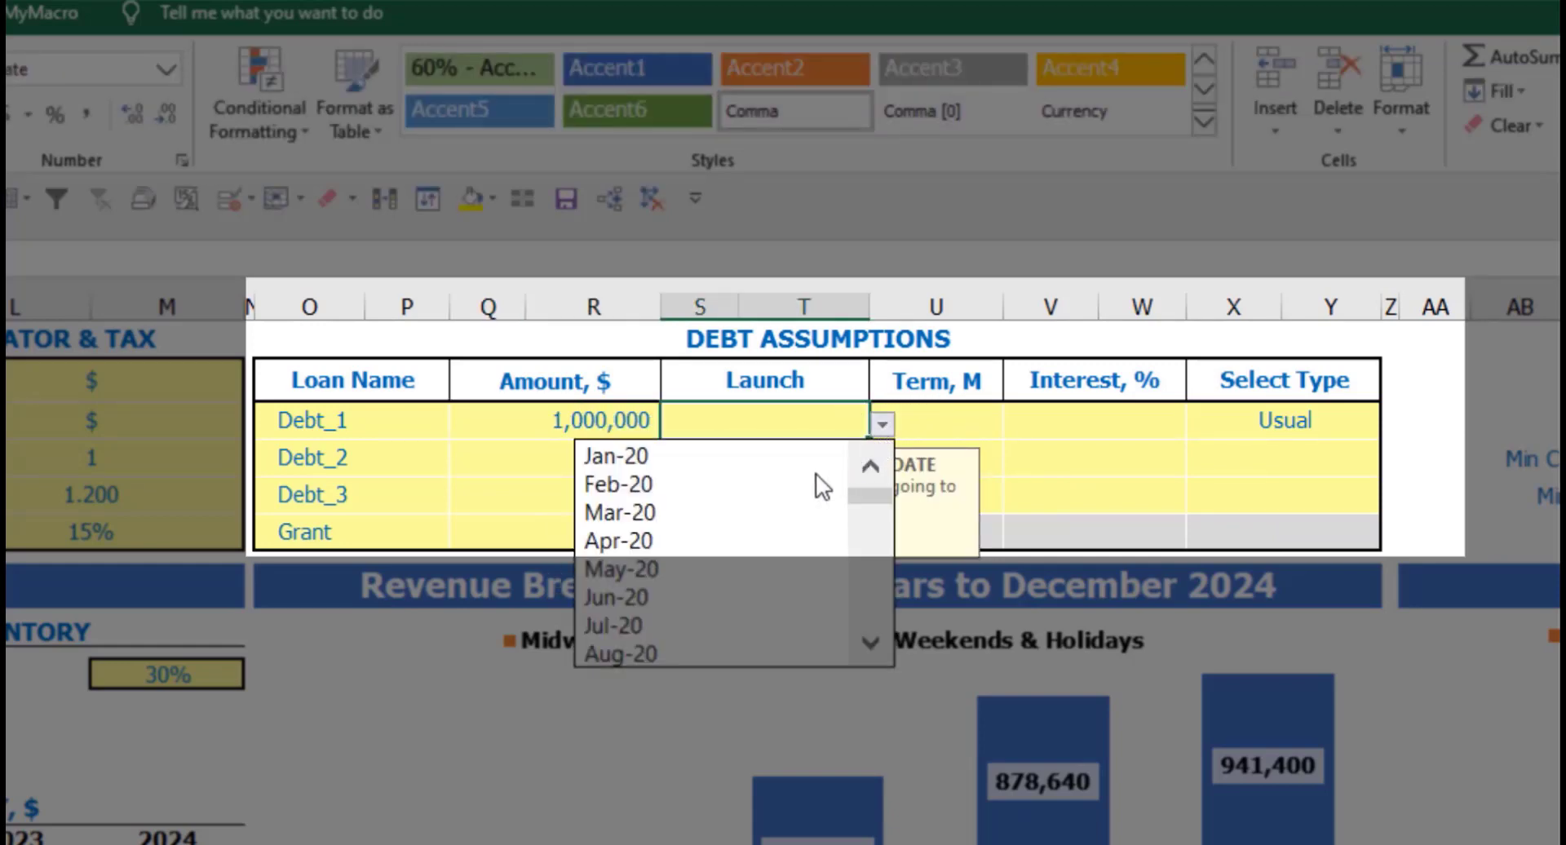
pyautogui.click(810, 479)
pyautogui.click(940, 407)
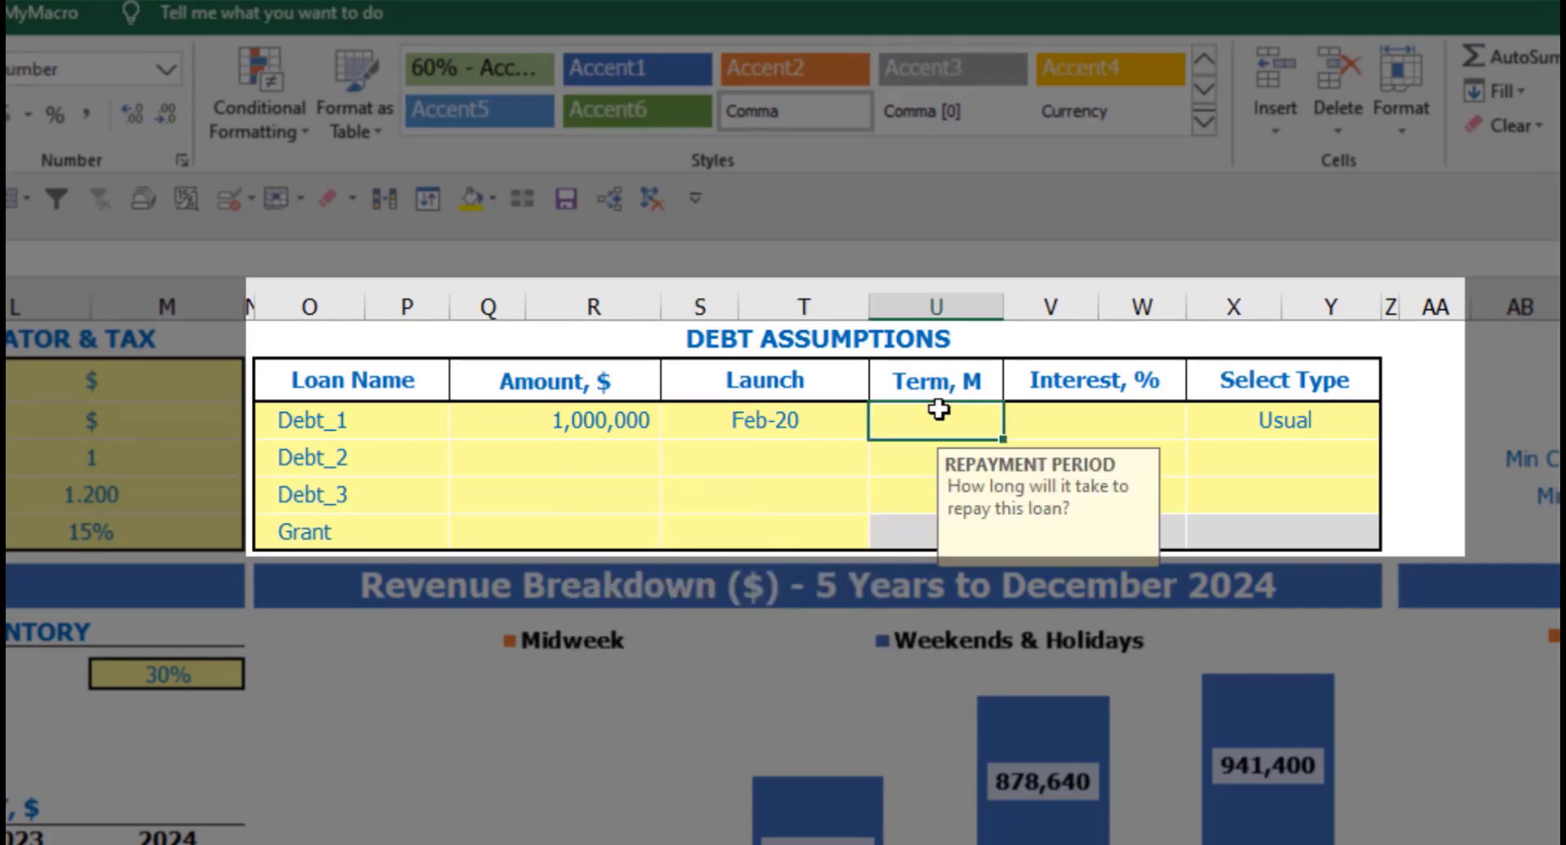
pyautogui.write('60')
pyautogui.press('Return')
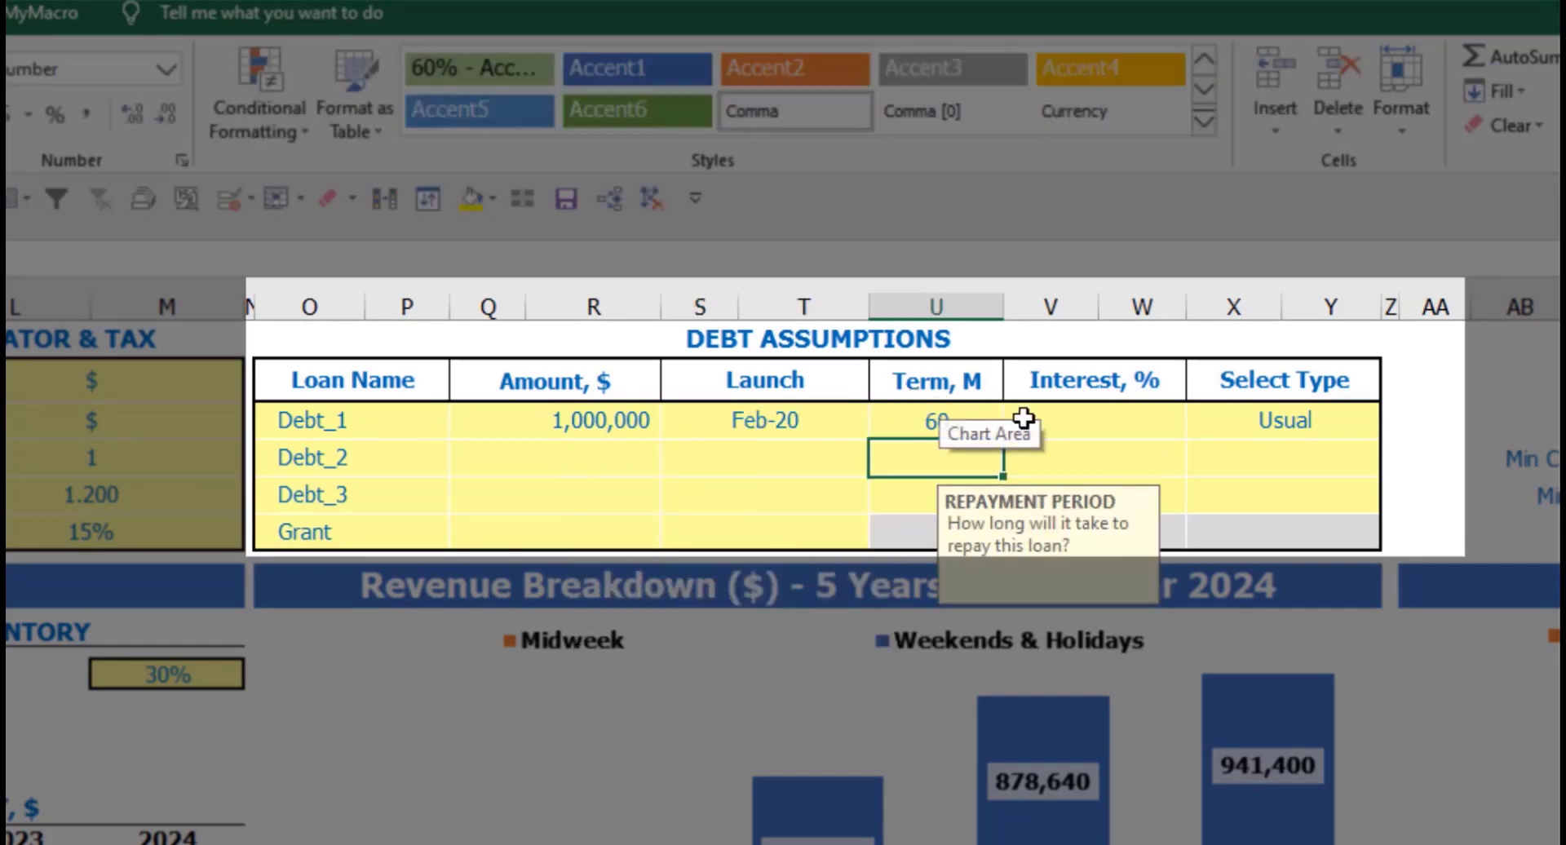
pyautogui.click(1029, 418)
pyautogui.write('5')
pyautogui.press('Return')
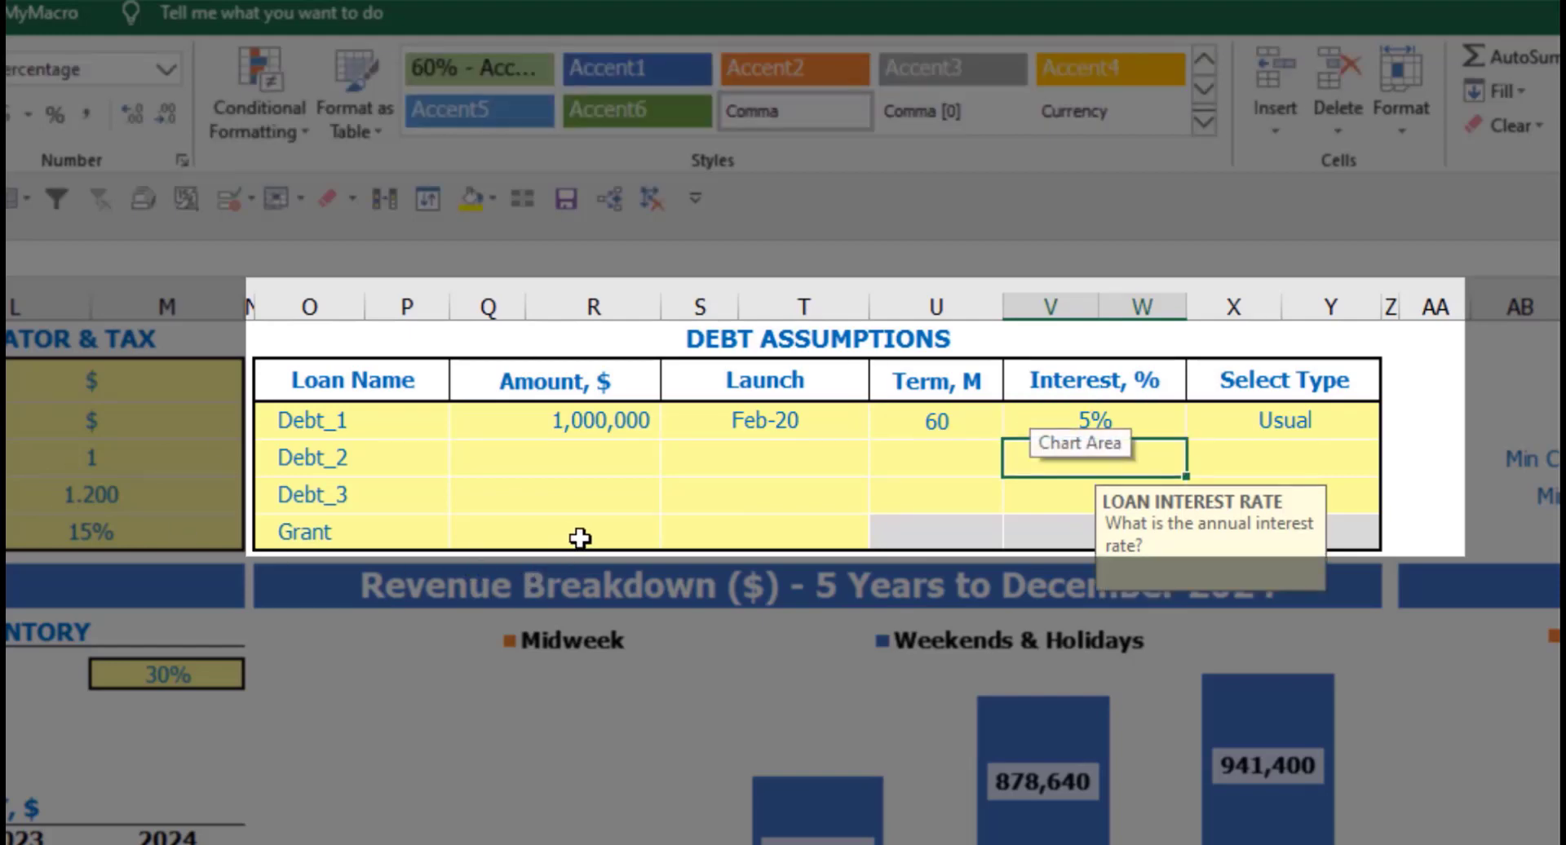
# Step: Add a 500,000 grant launching in Mar-20
pyautogui.click(581, 536)
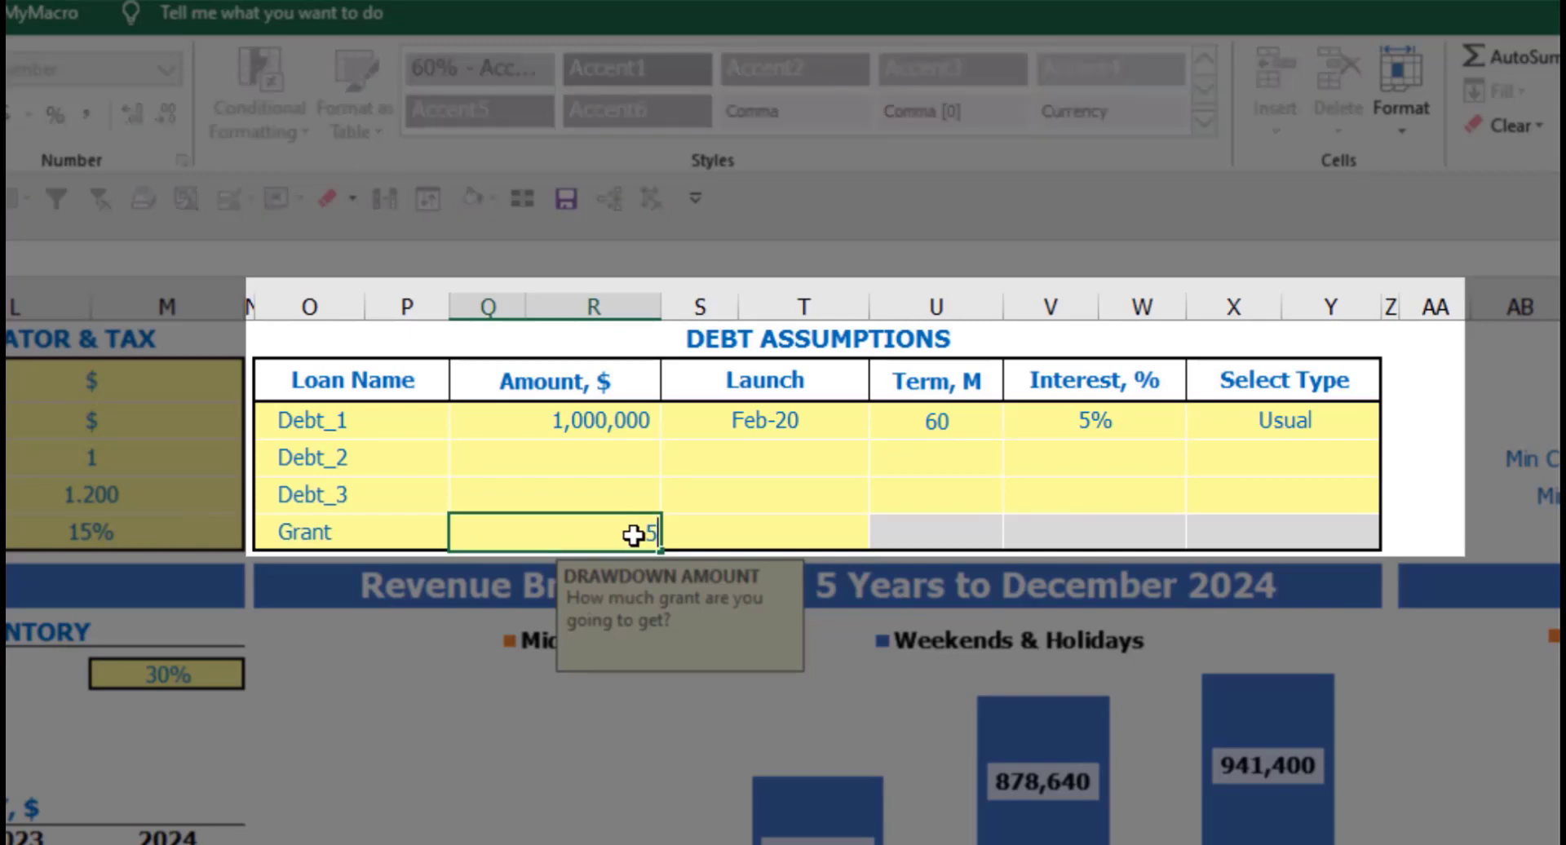
pyautogui.write('500000')
pyautogui.press('Return')
pyautogui.click(807, 535)
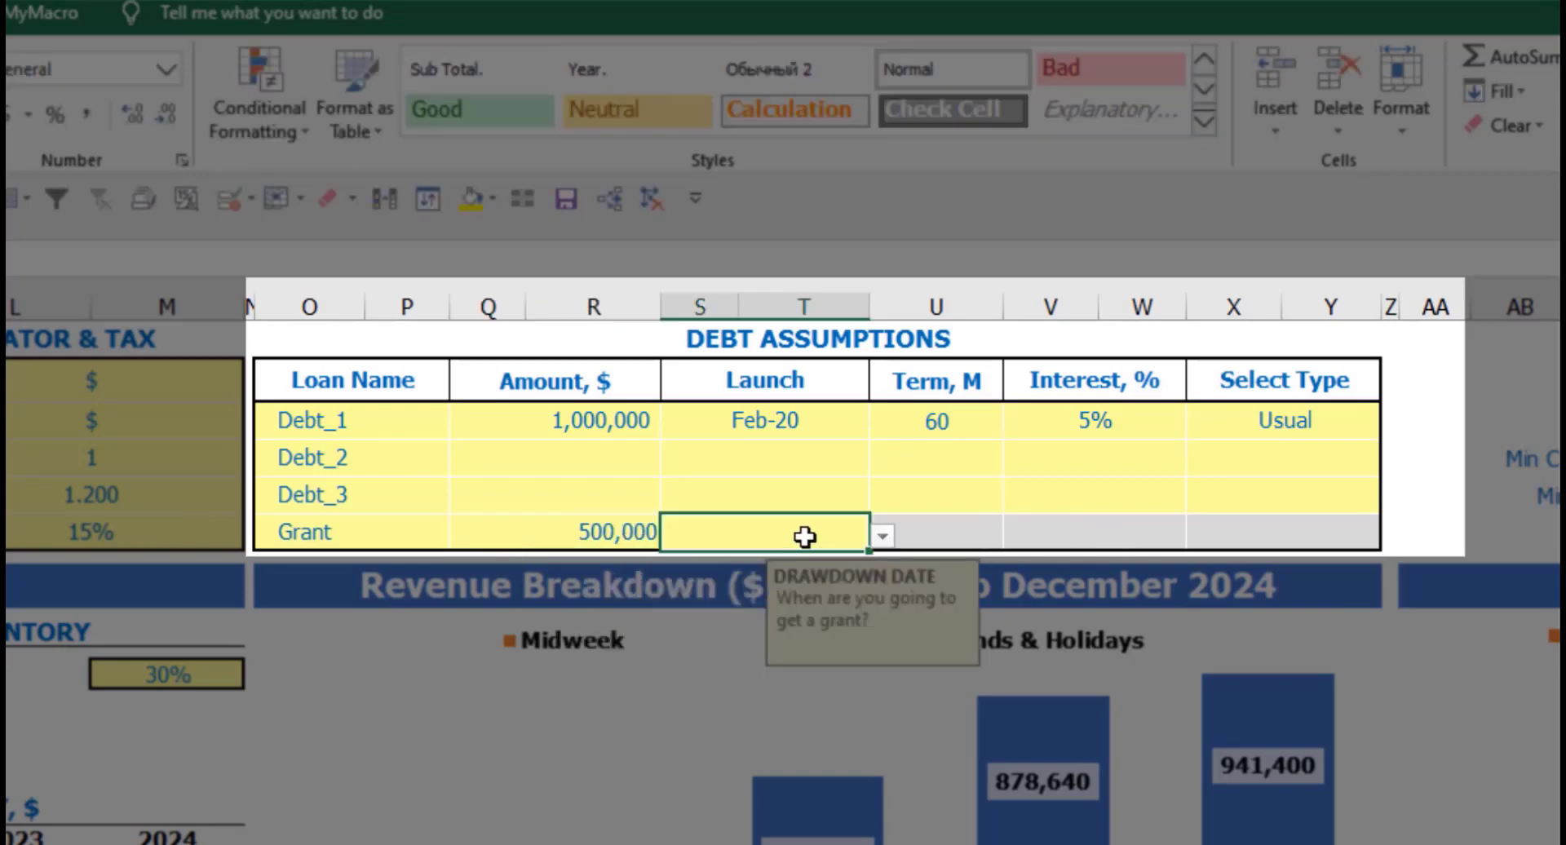
pyautogui.click(881, 535)
pyautogui.click(783, 633)
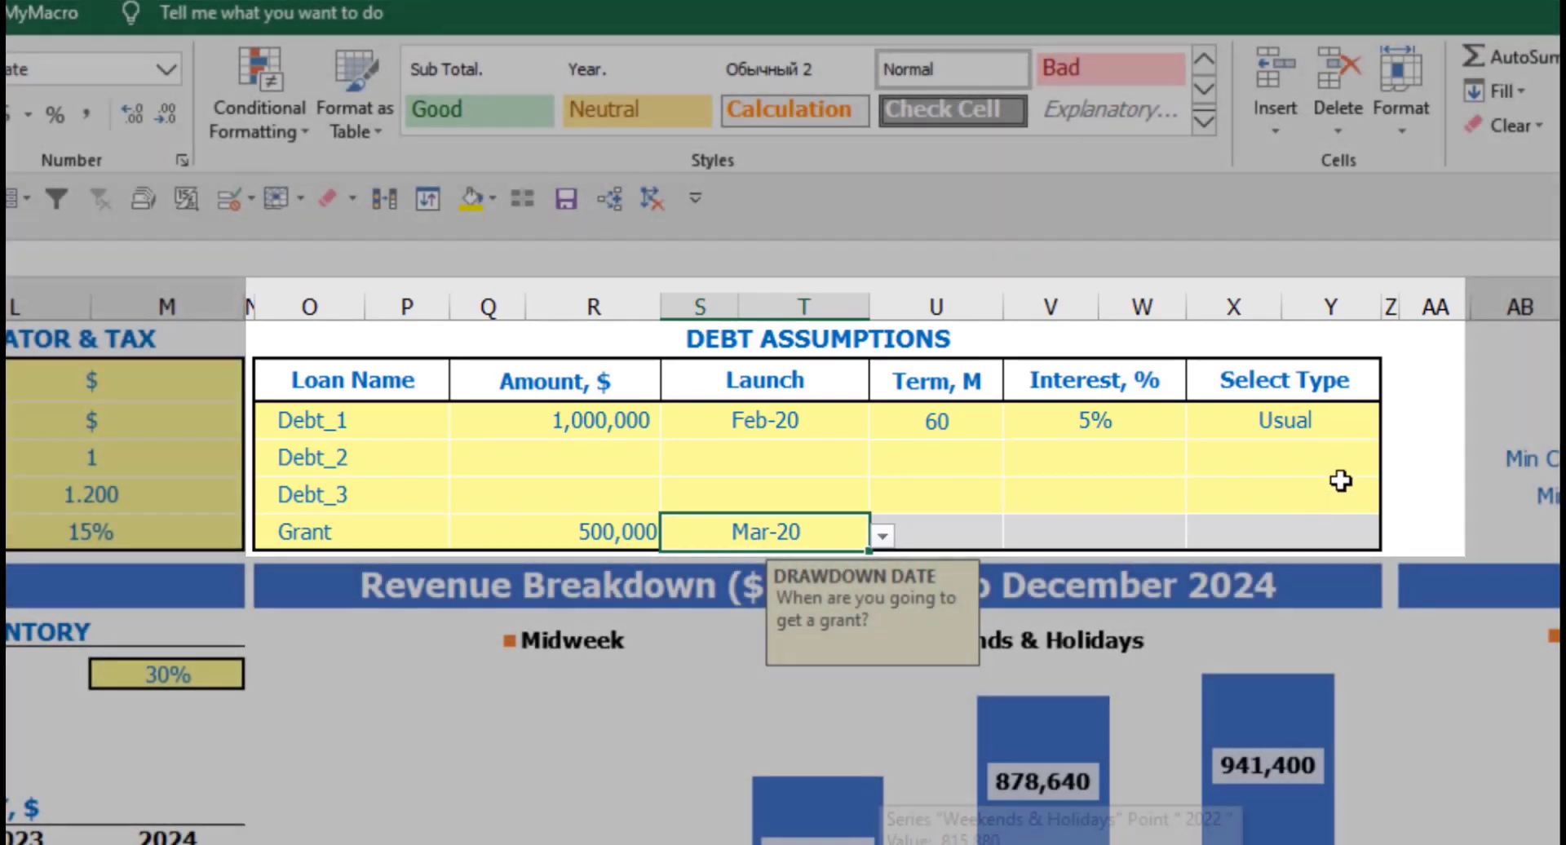
pyautogui.click(1422, 399)
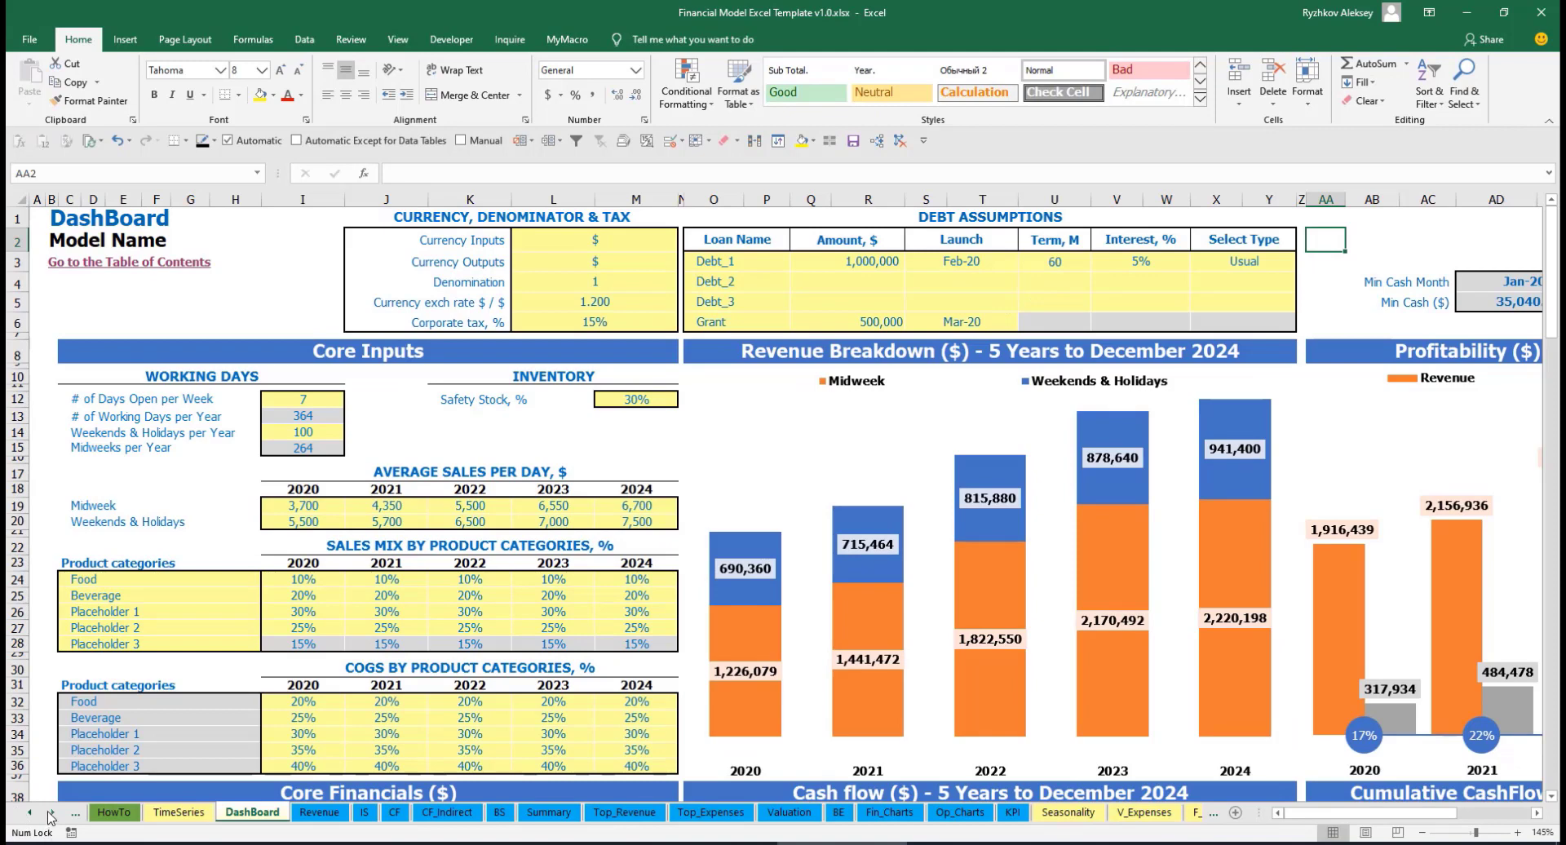
# Step: Scroll through the Debt_1–Debt_3 calculations on the Capital sheet, then view the Income Statement
pyautogui.click(52, 817)
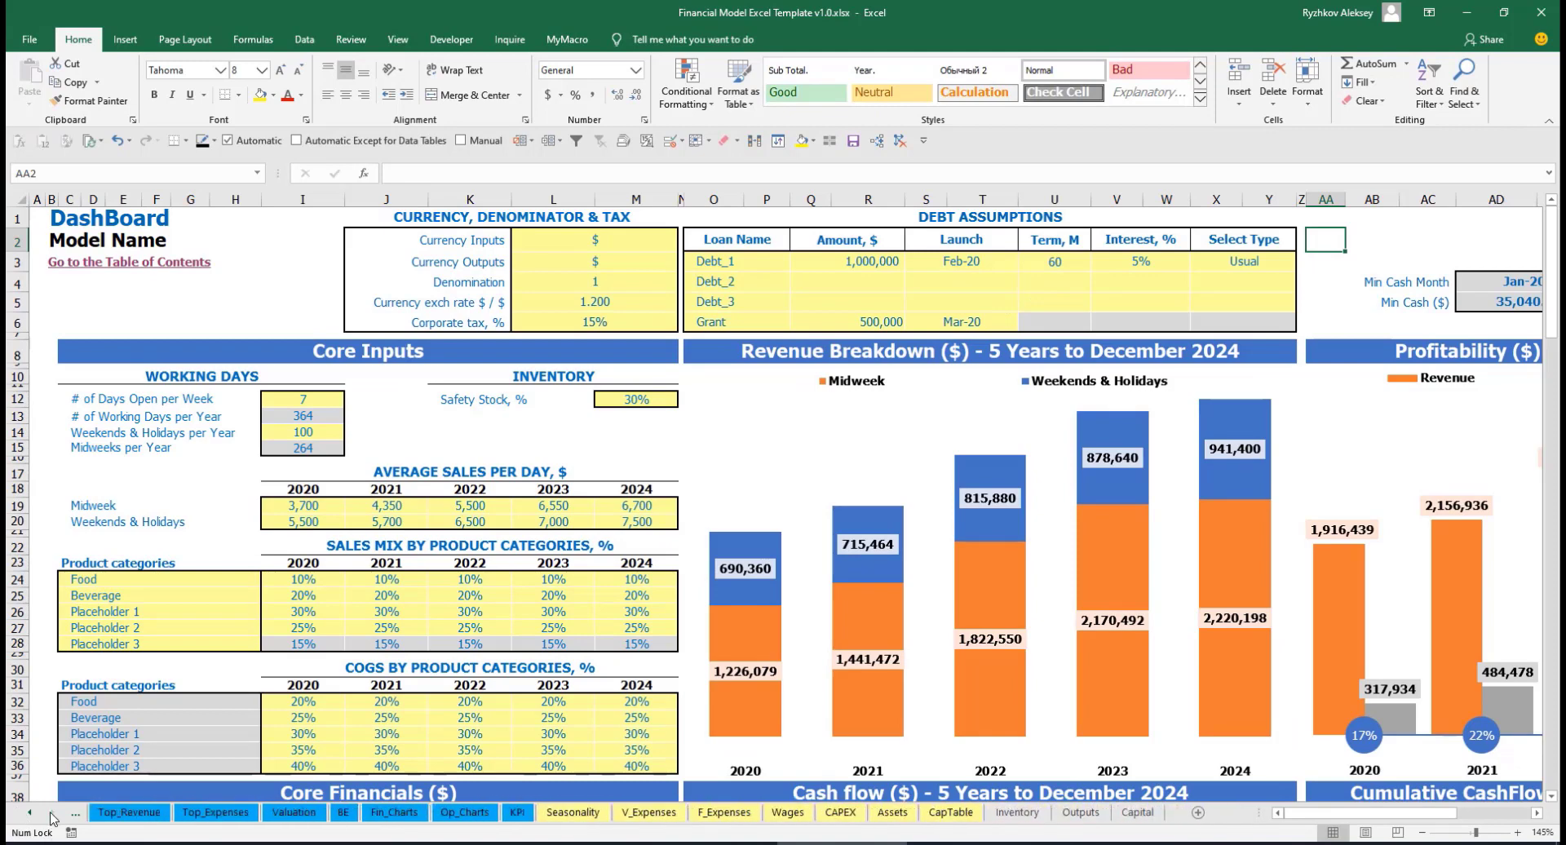
pyautogui.click(1150, 814)
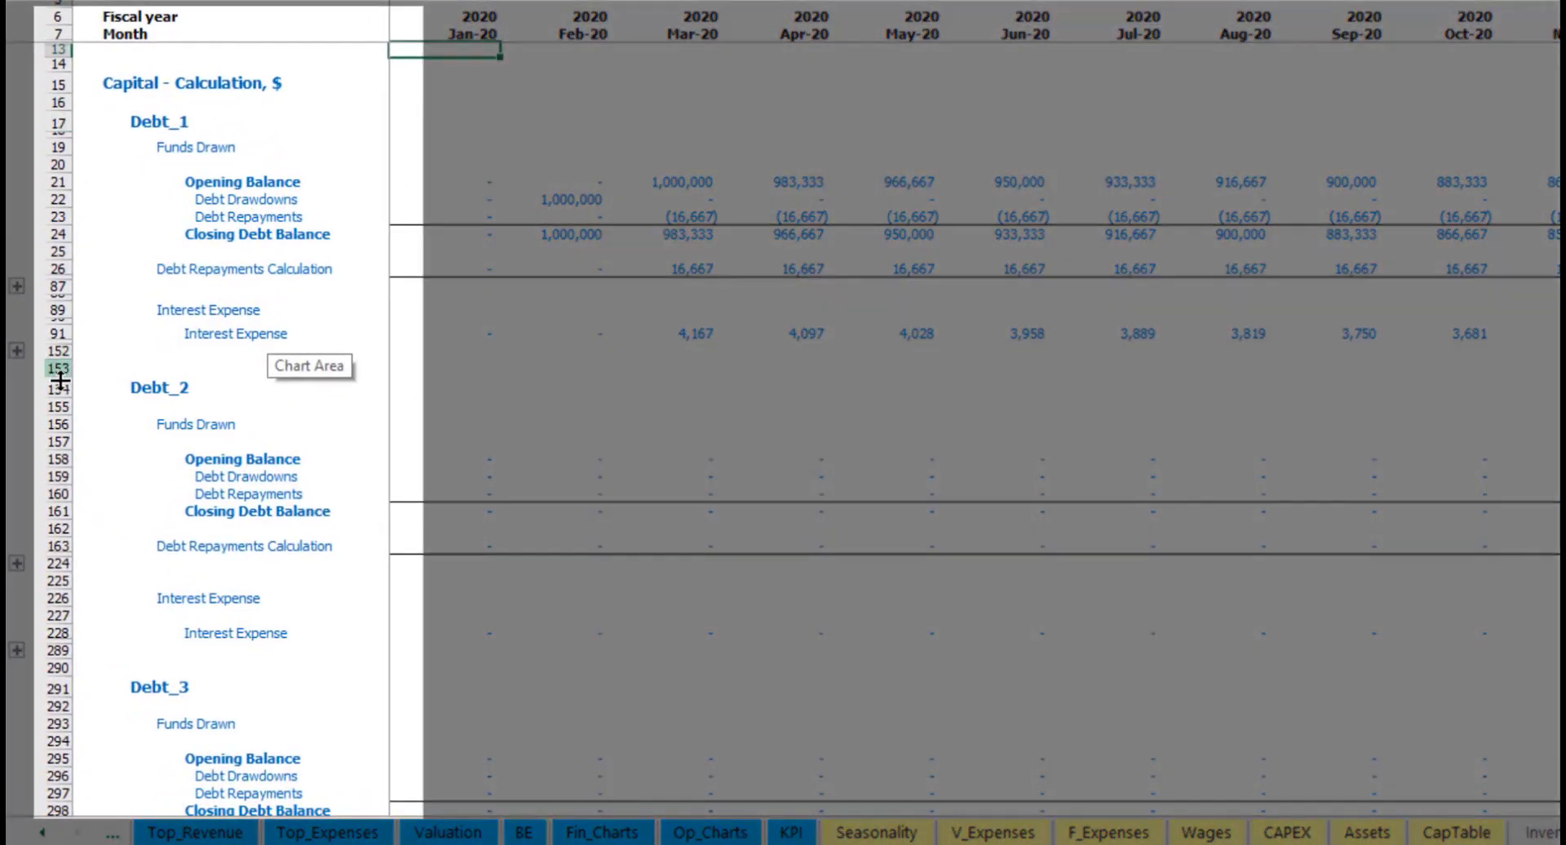
pyautogui.scroll(-5, 54, 349)
pyautogui.scroll(-1, 59, 349)
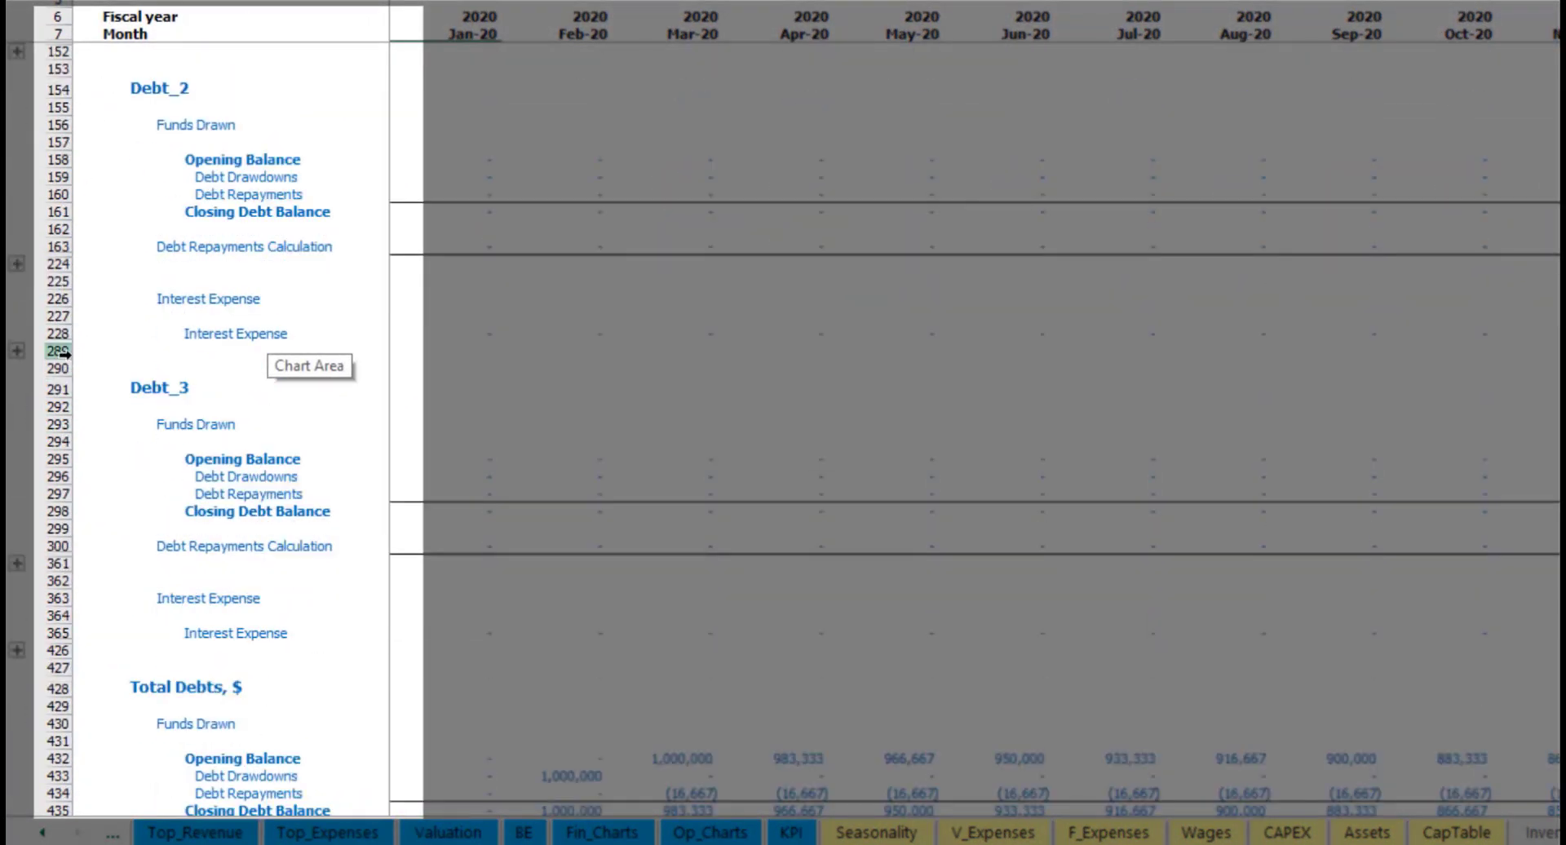
pyautogui.scroll(-3, 66, 357)
pyautogui.scroll(4, 104, 403)
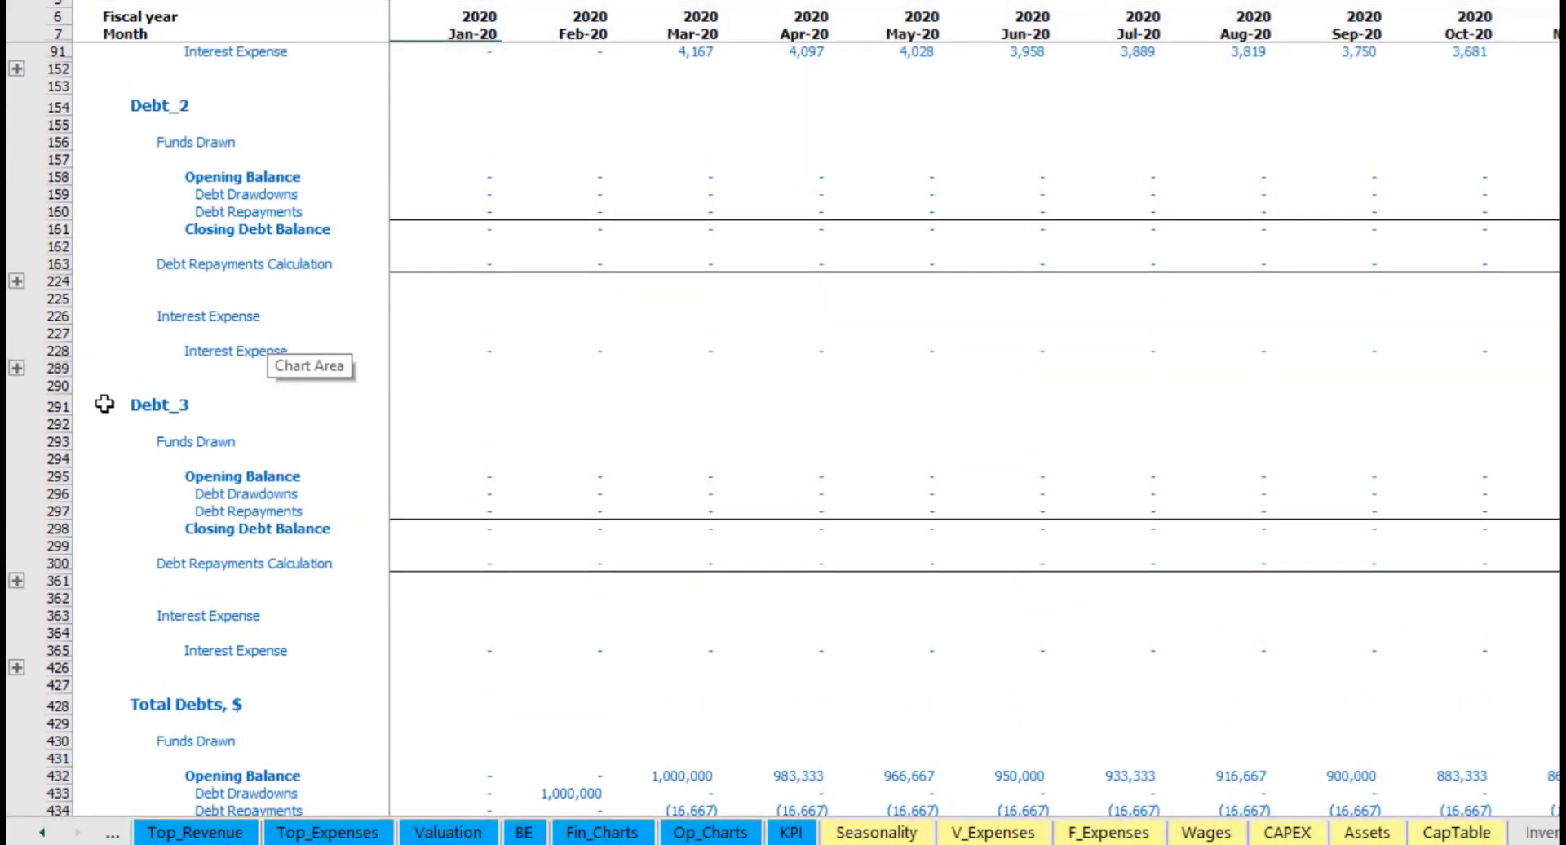
pyautogui.scroll(1, 104, 403)
pyautogui.scroll(4, 104, 403)
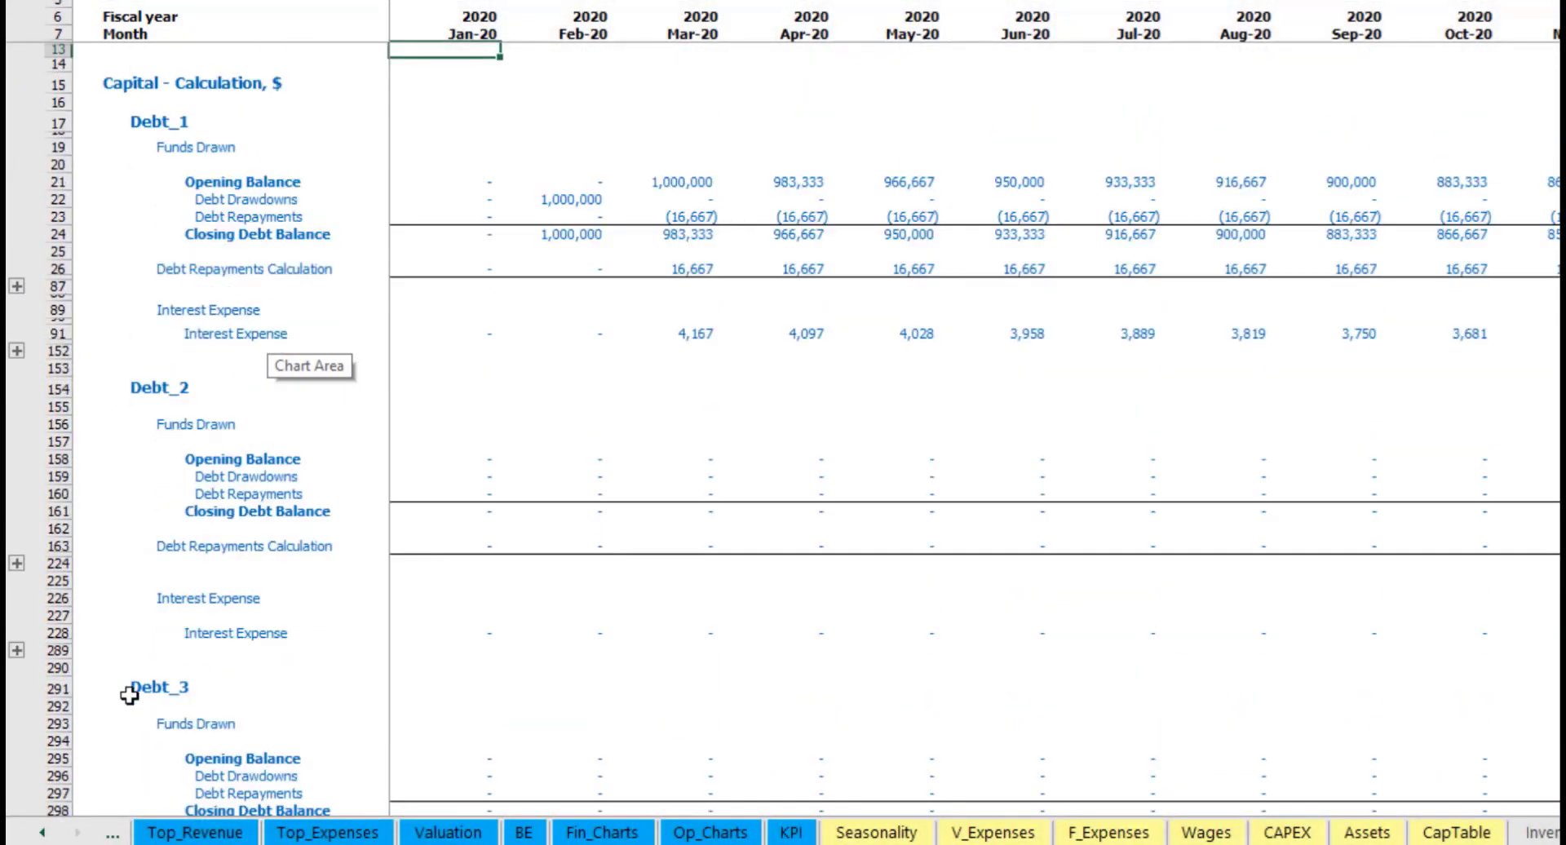
pyautogui.click(43, 832)
pyautogui.click(43, 832)
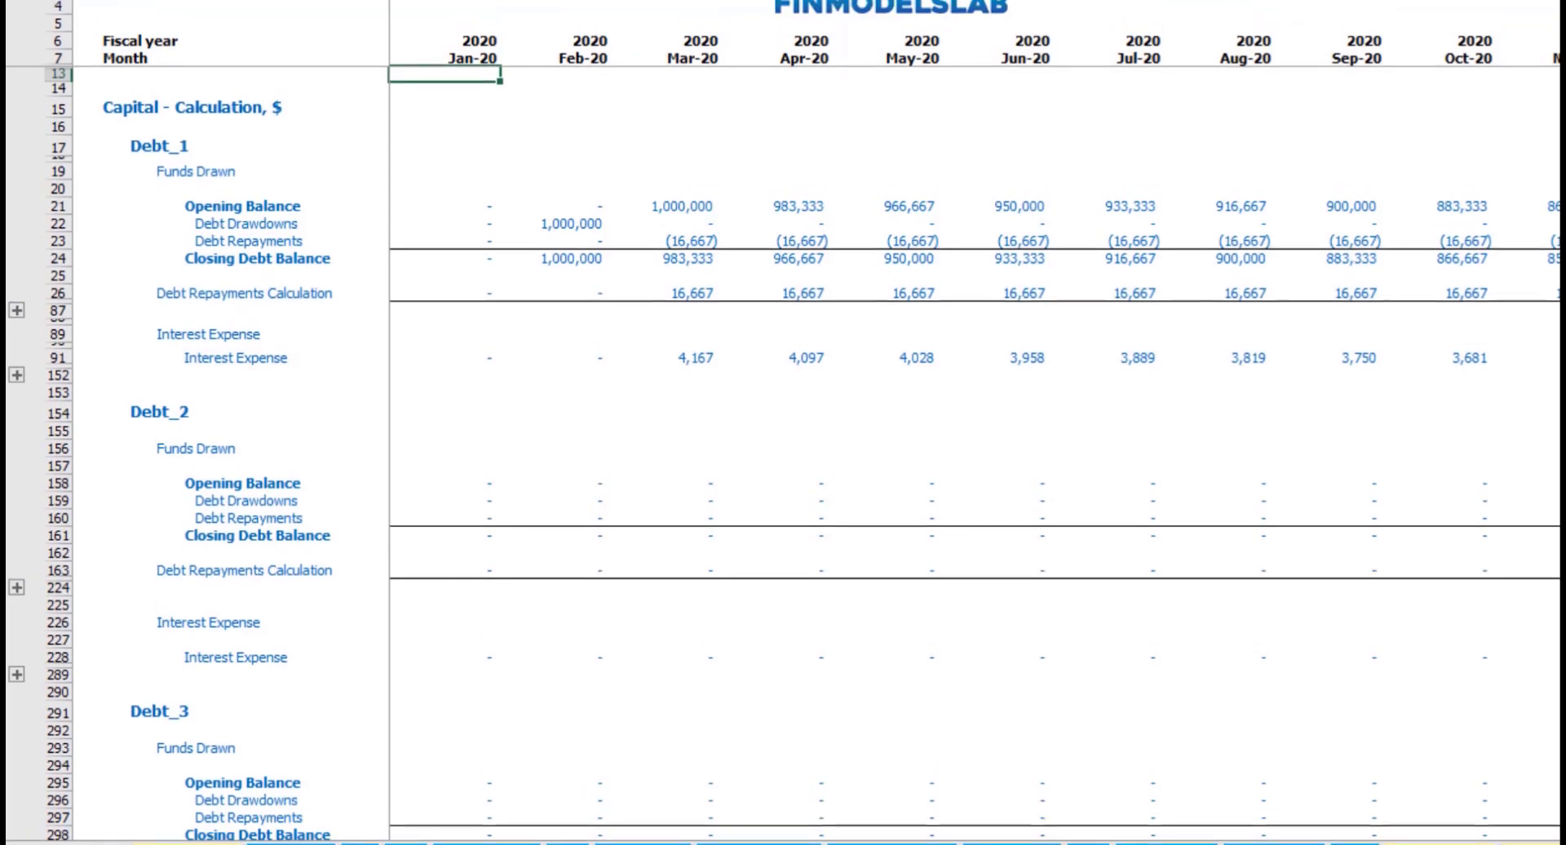
pyautogui.click(150, 832)
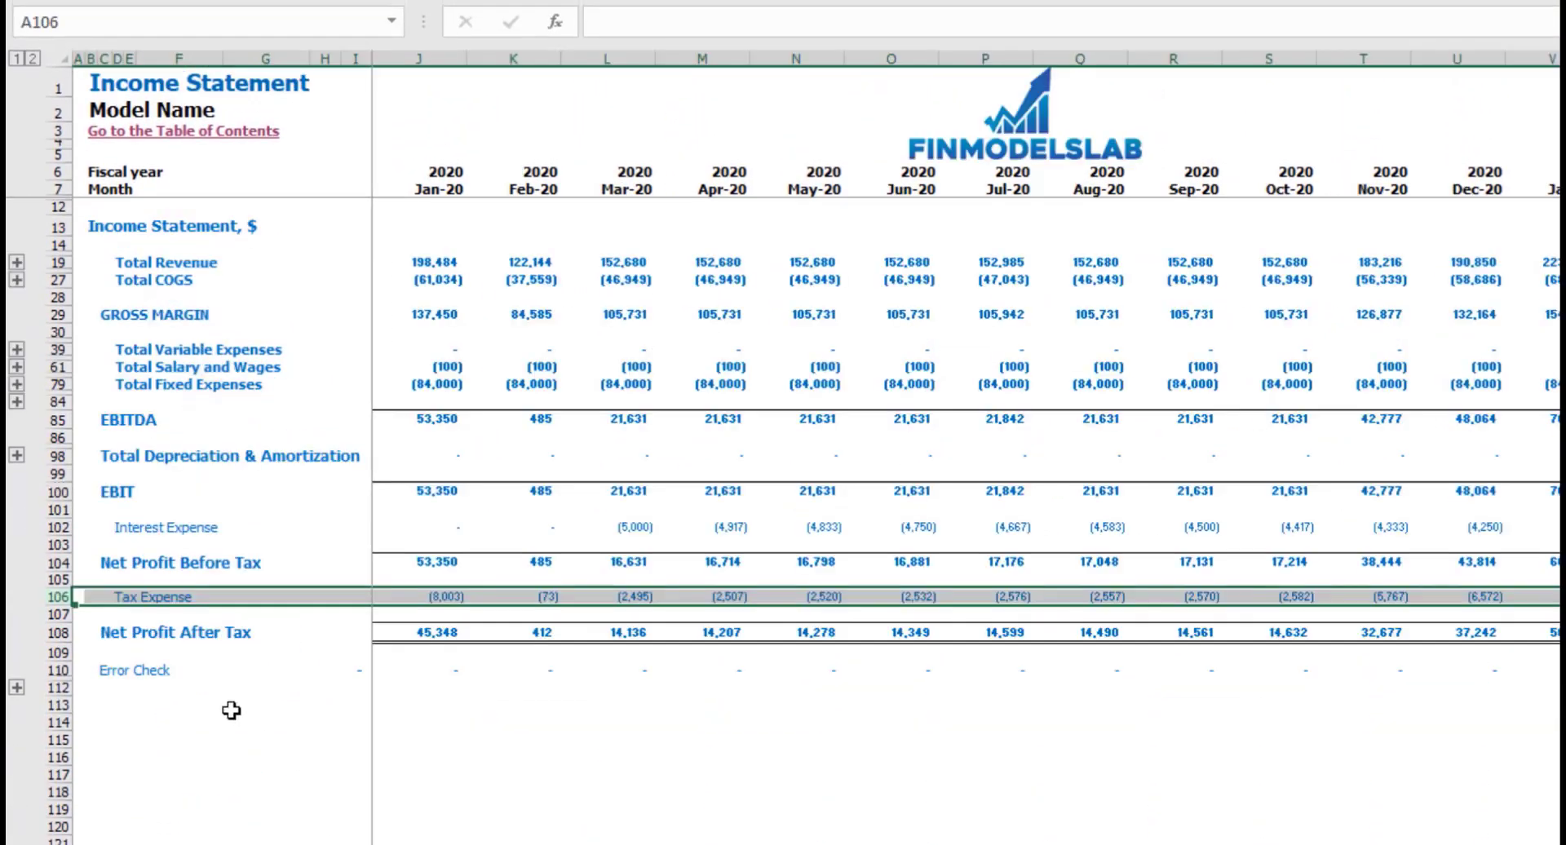
# Step: Follow Interest Expense, Interest Paid, Debt Drawdowns and Repayments through to the Balance Sheet Debt row
pyautogui.click(59, 527)
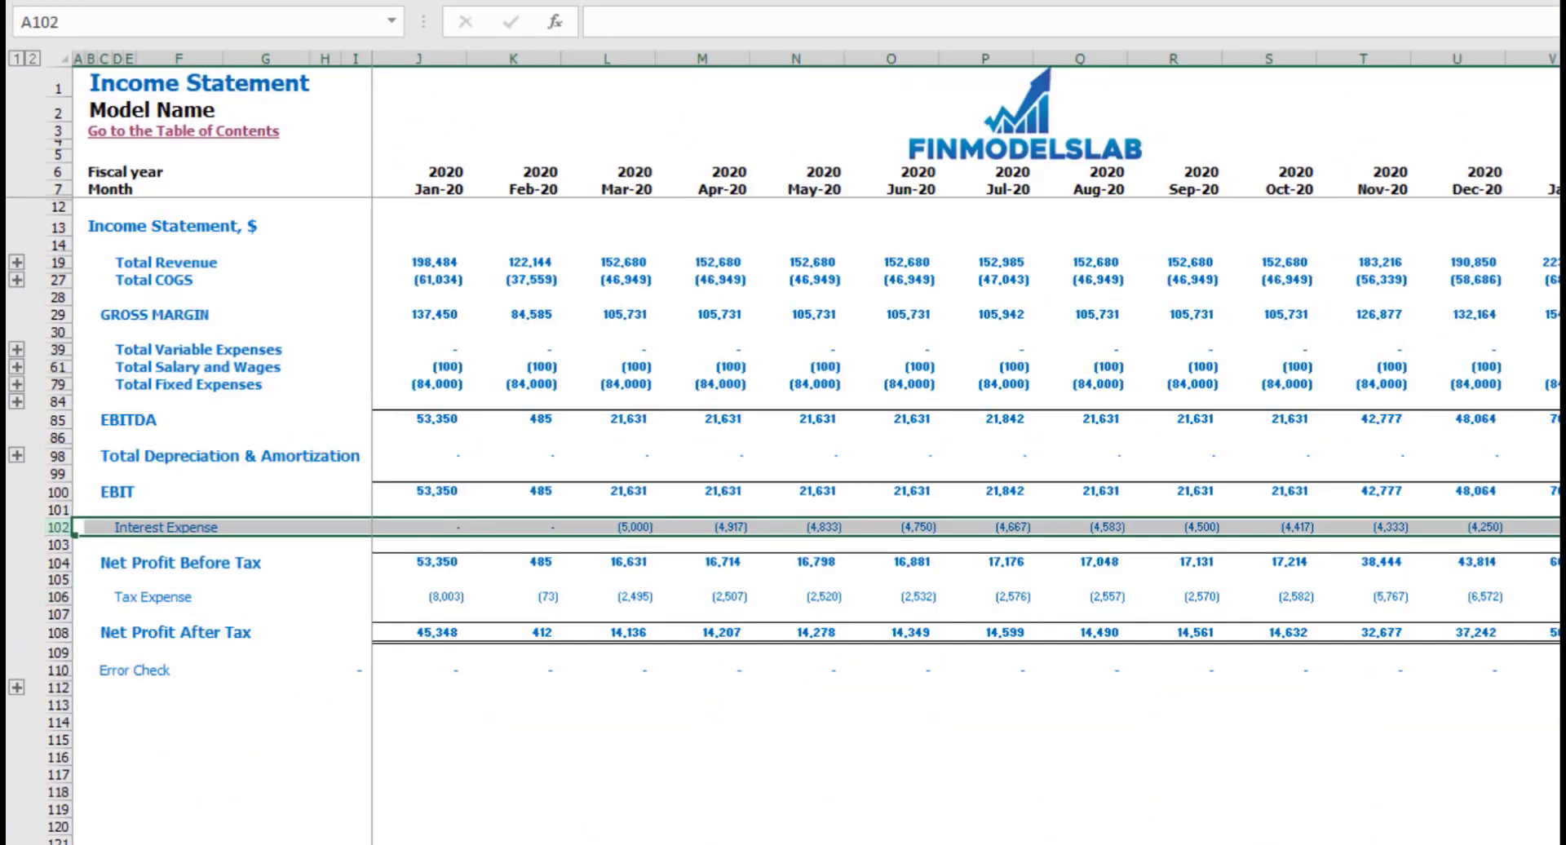
pyautogui.hotkey('ctrl', 'pagedown')
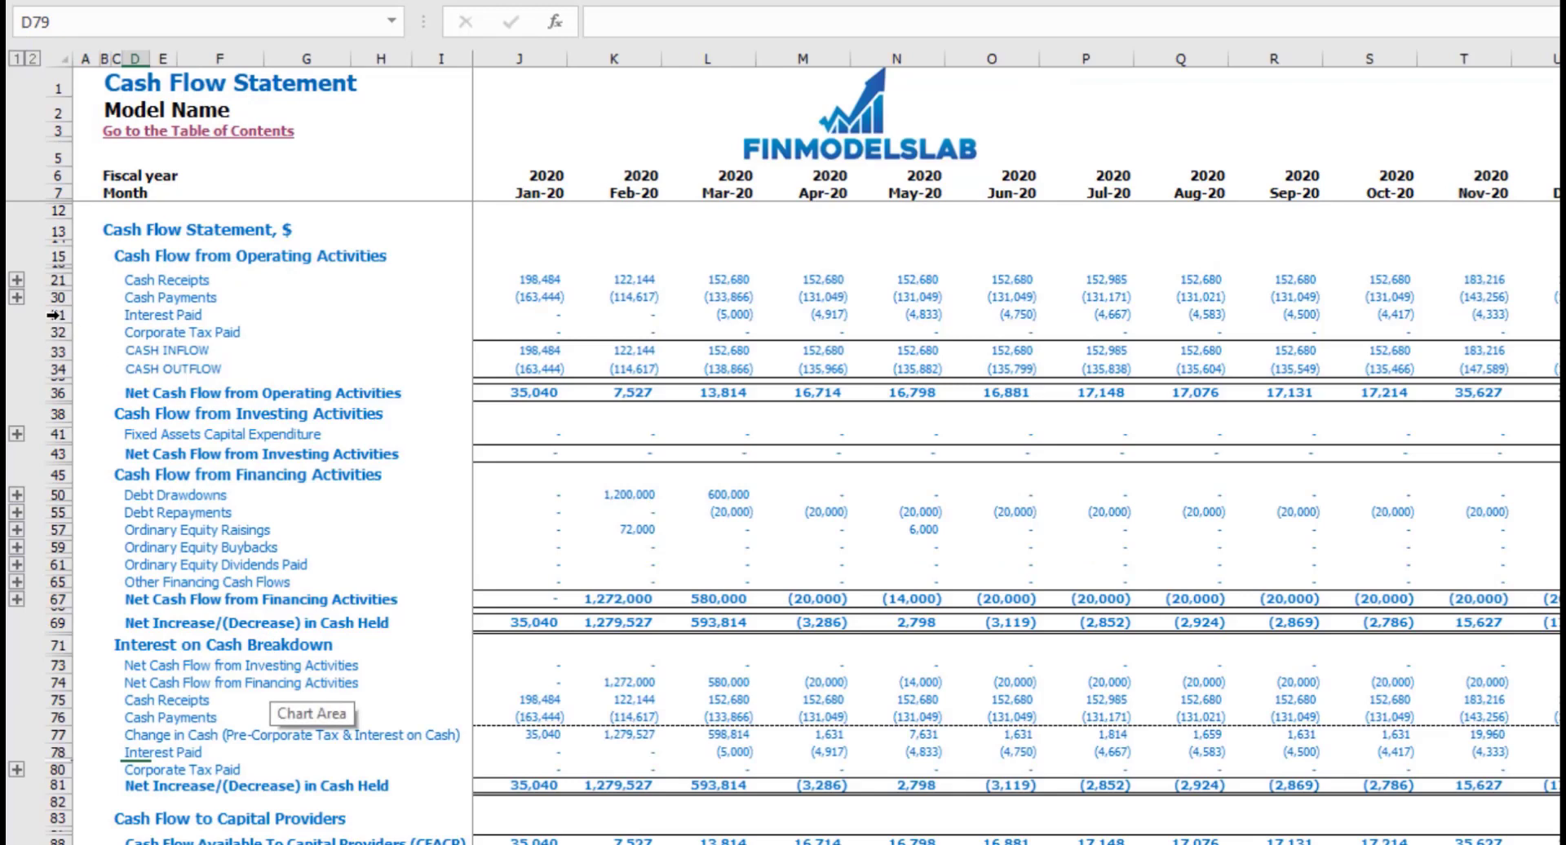
pyautogui.click(55, 315)
pyautogui.click(59, 495)
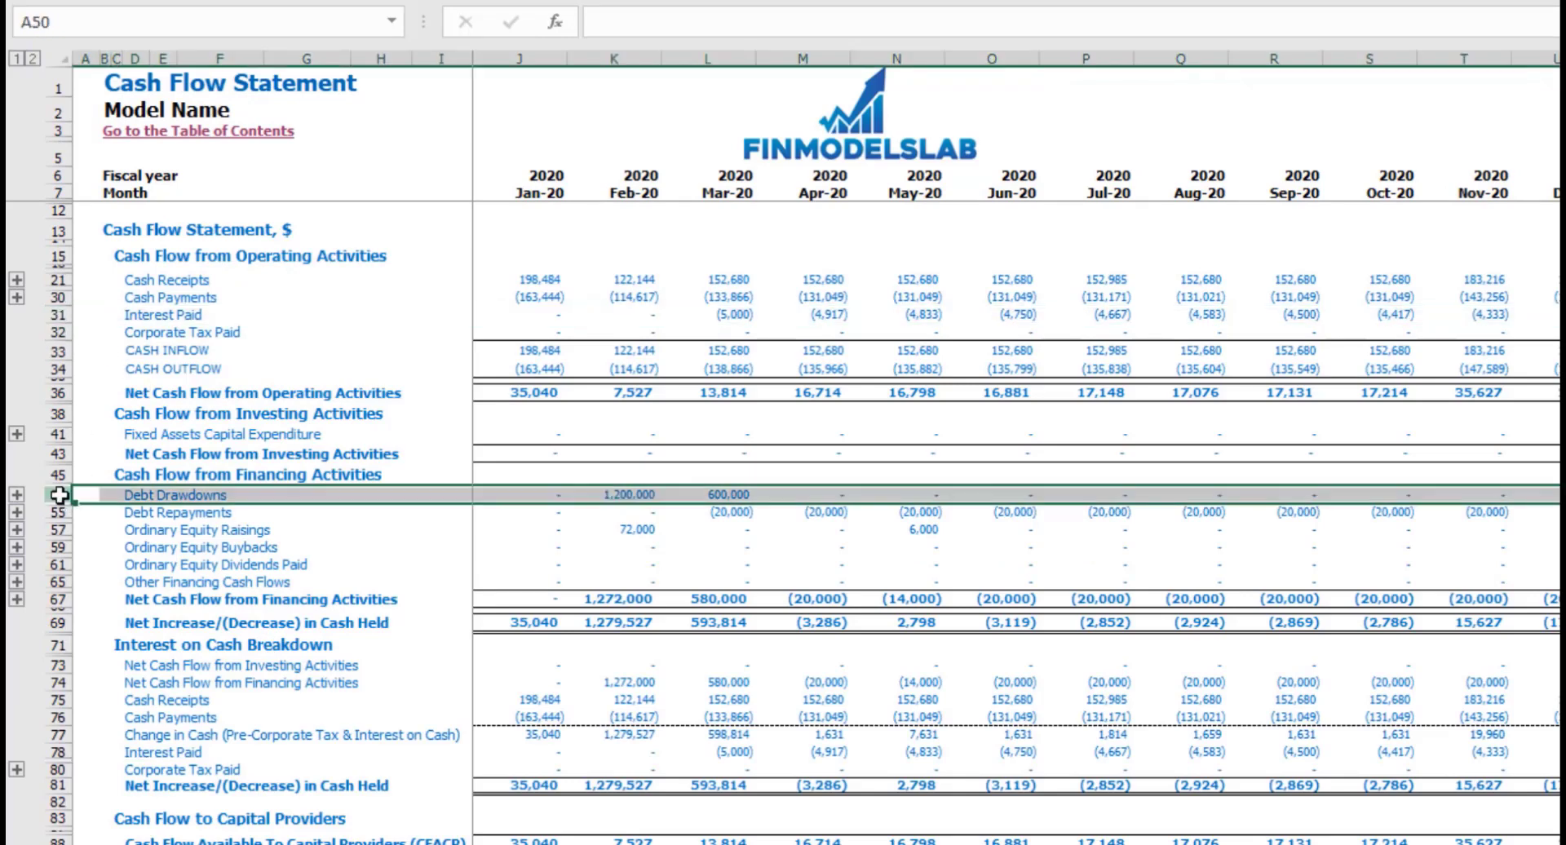
pyautogui.click(59, 512)
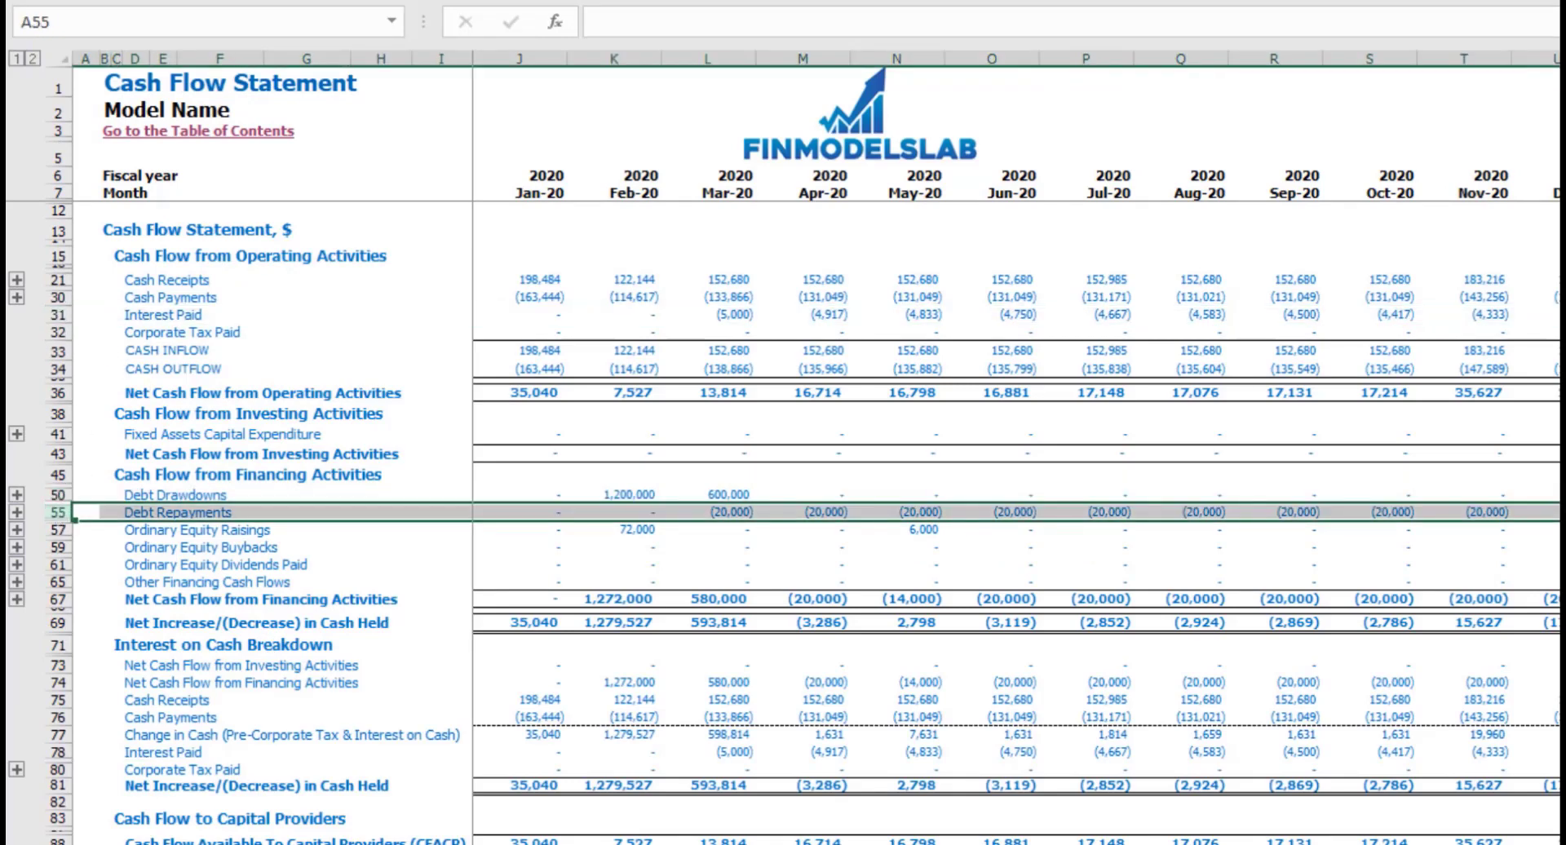
pyautogui.hotkey('ctrl', 'pagedown')
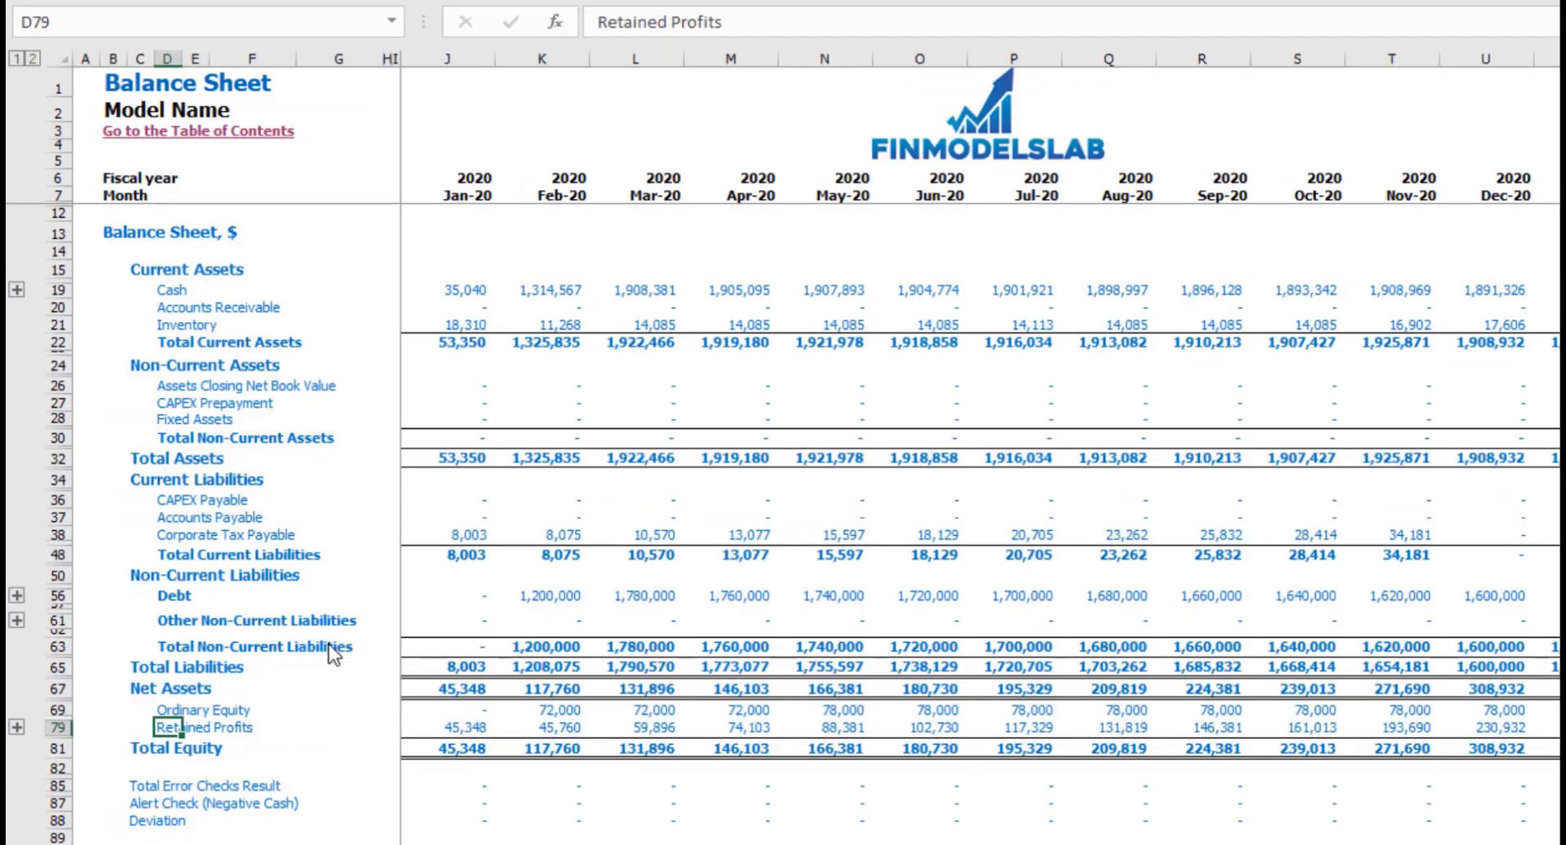
pyautogui.click(57, 595)
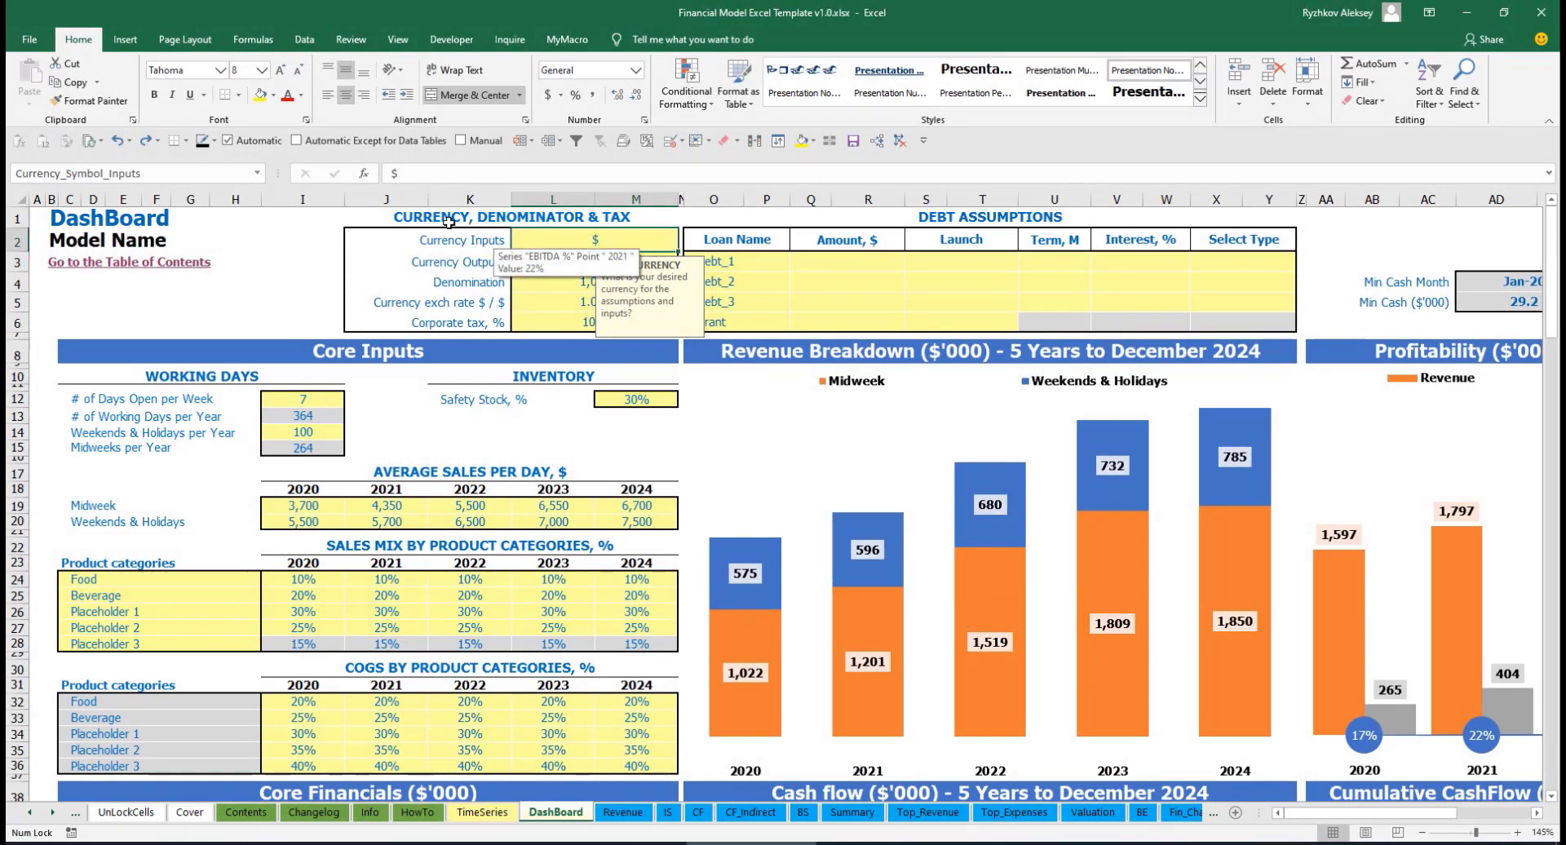
pyautogui.click(283, 249)
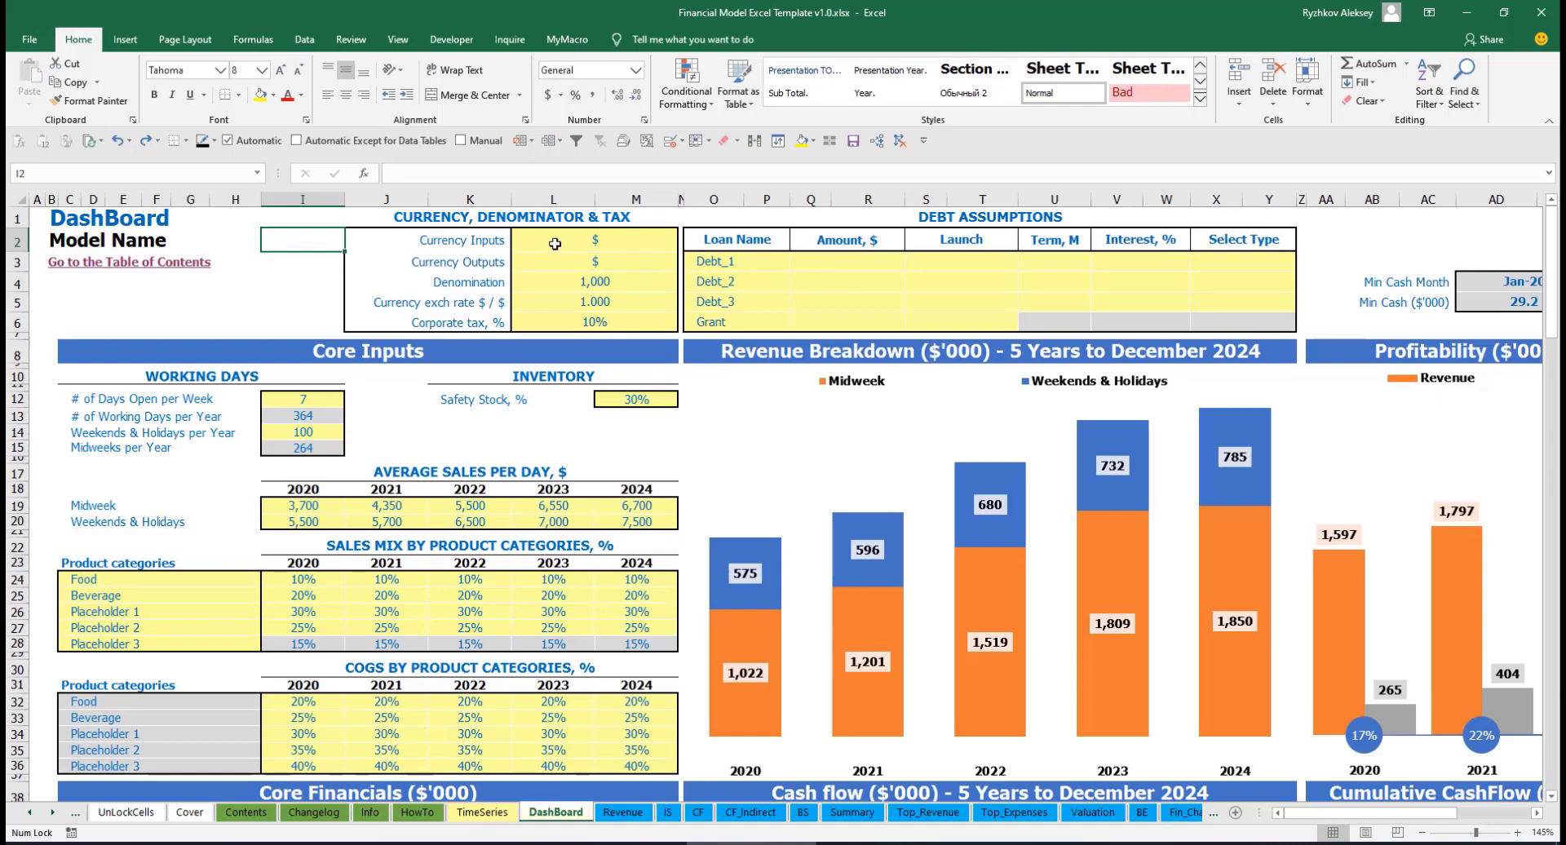
pyautogui.click(575, 242)
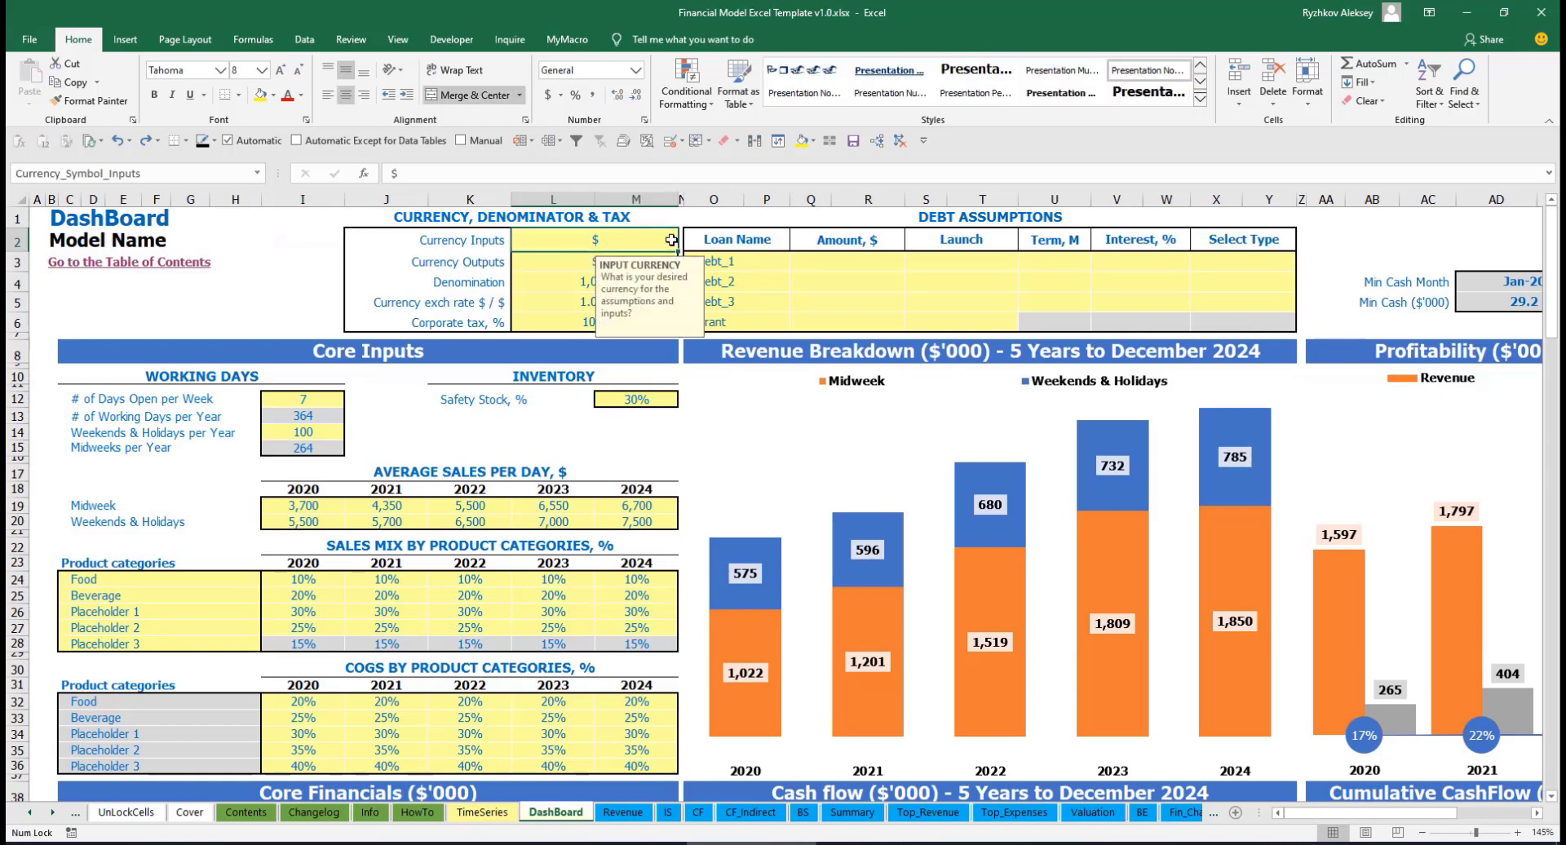
pyautogui.click(542, 263)
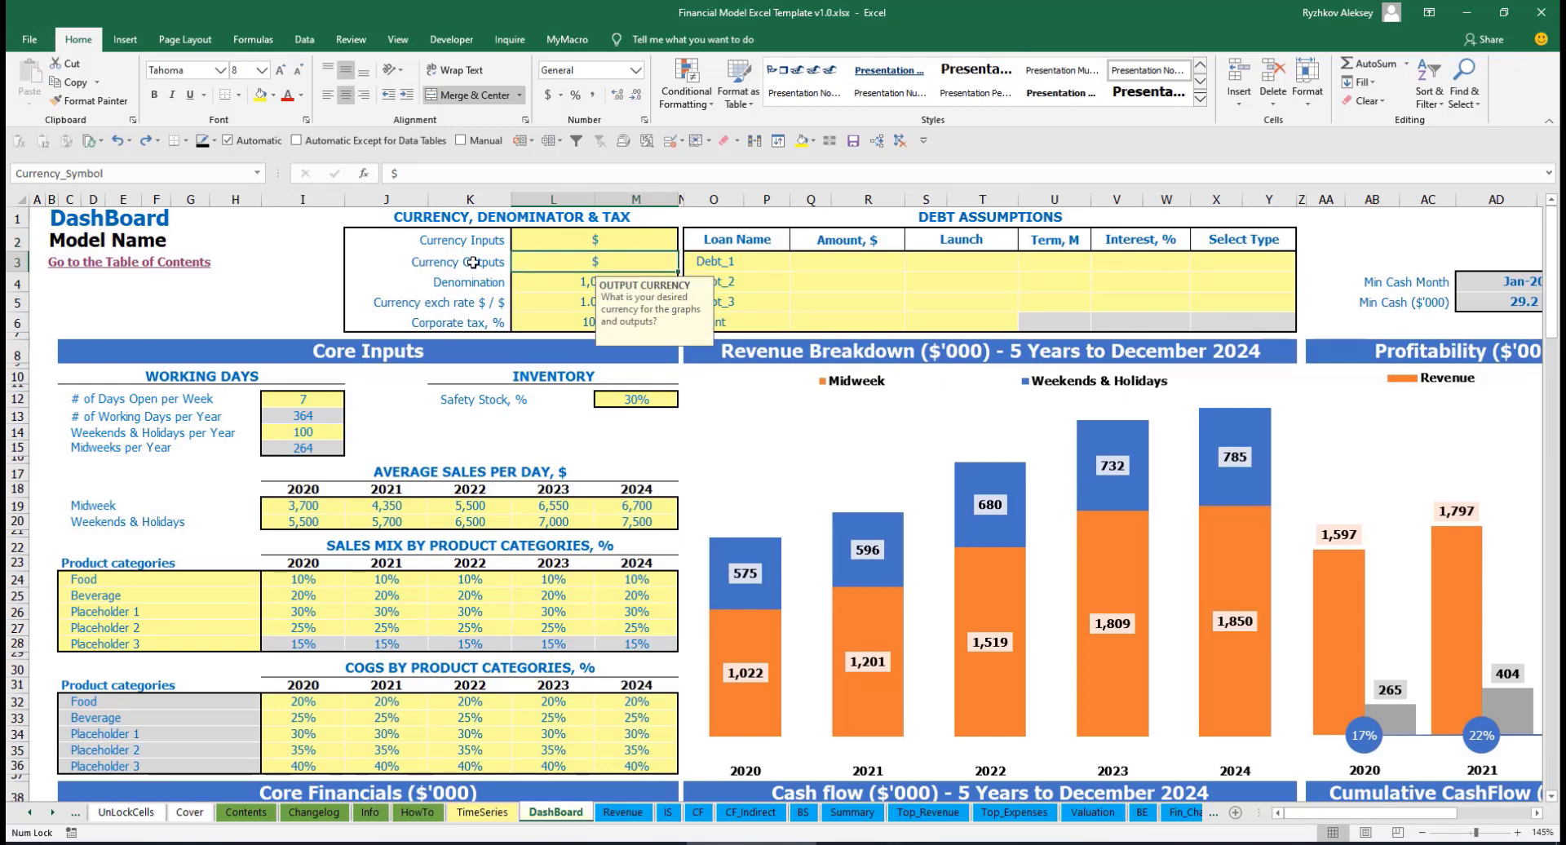
pyautogui.click(560, 243)
pyautogui.click(557, 262)
pyautogui.click(578, 242)
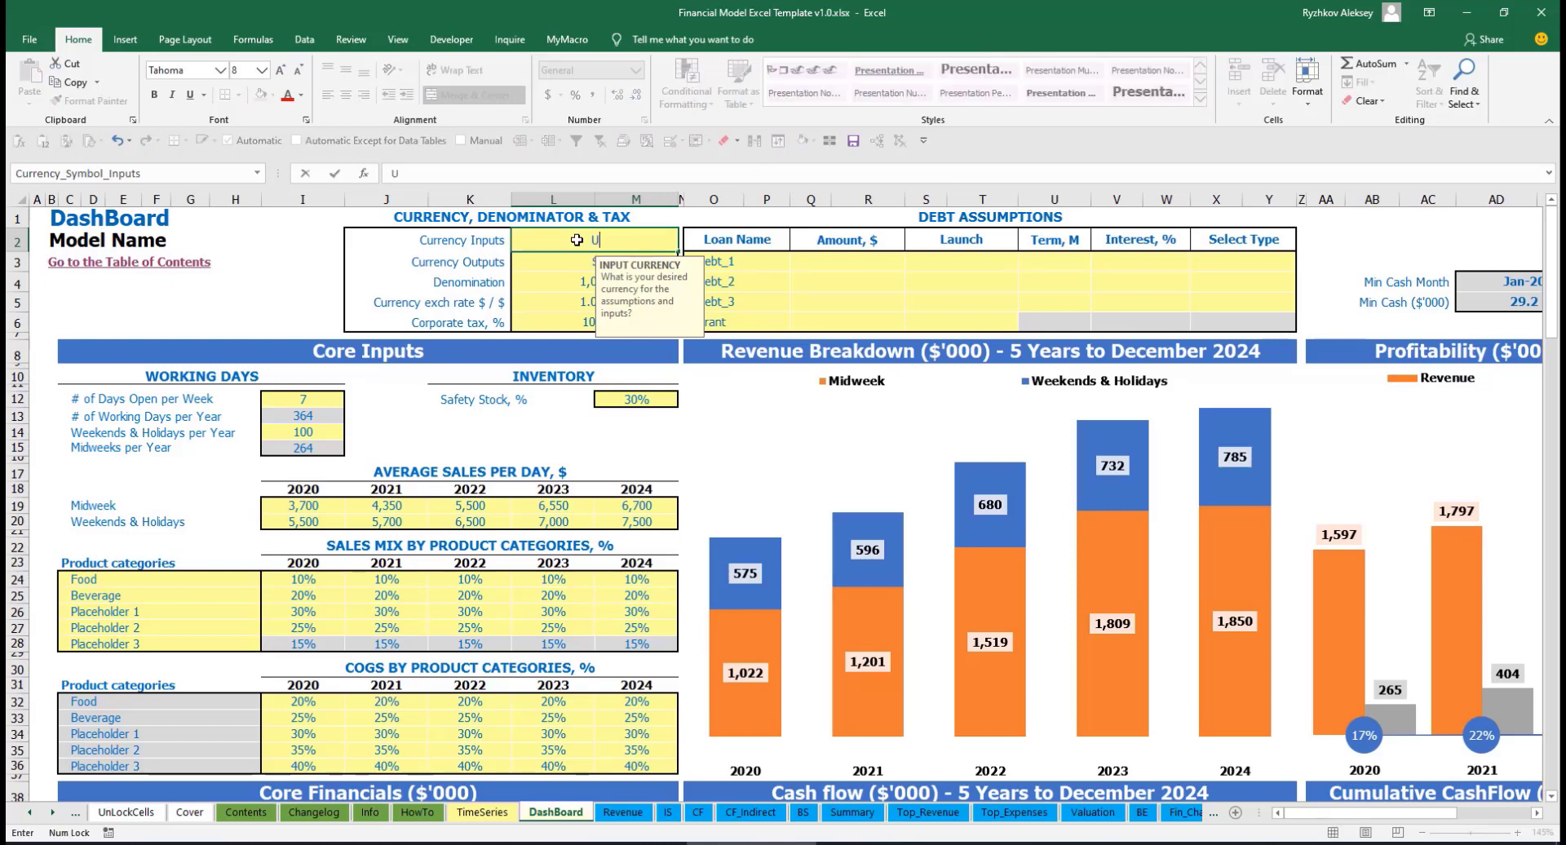
# Step: Set USD as the input currency and EUR as the output currency
pyautogui.write('USD')
pyautogui.press('Return')
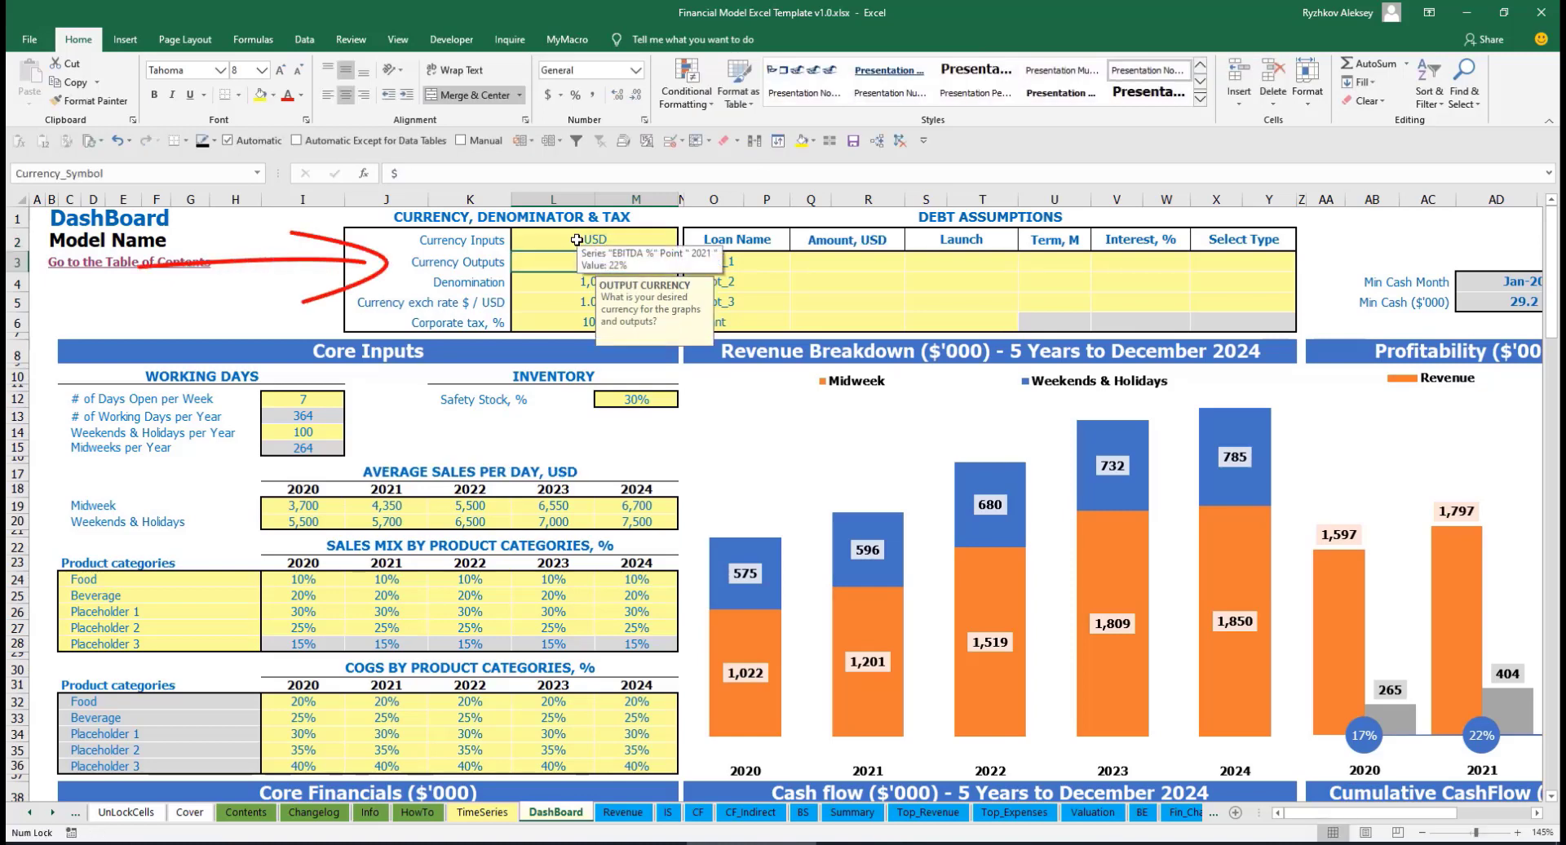
pyautogui.write('EUR')
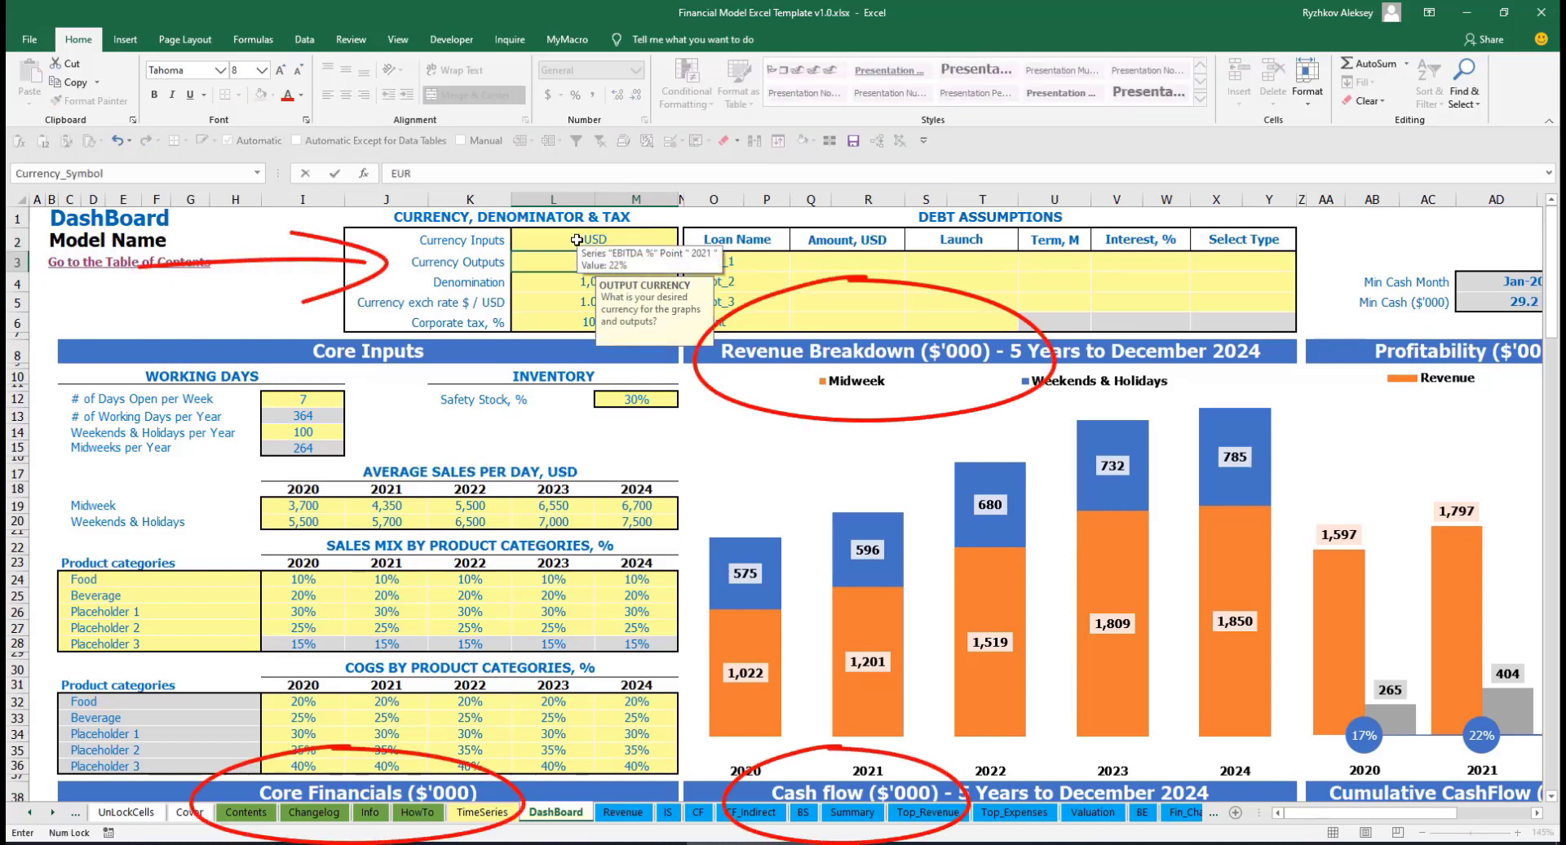
pyautogui.press('Return')
pyautogui.click(308, 267)
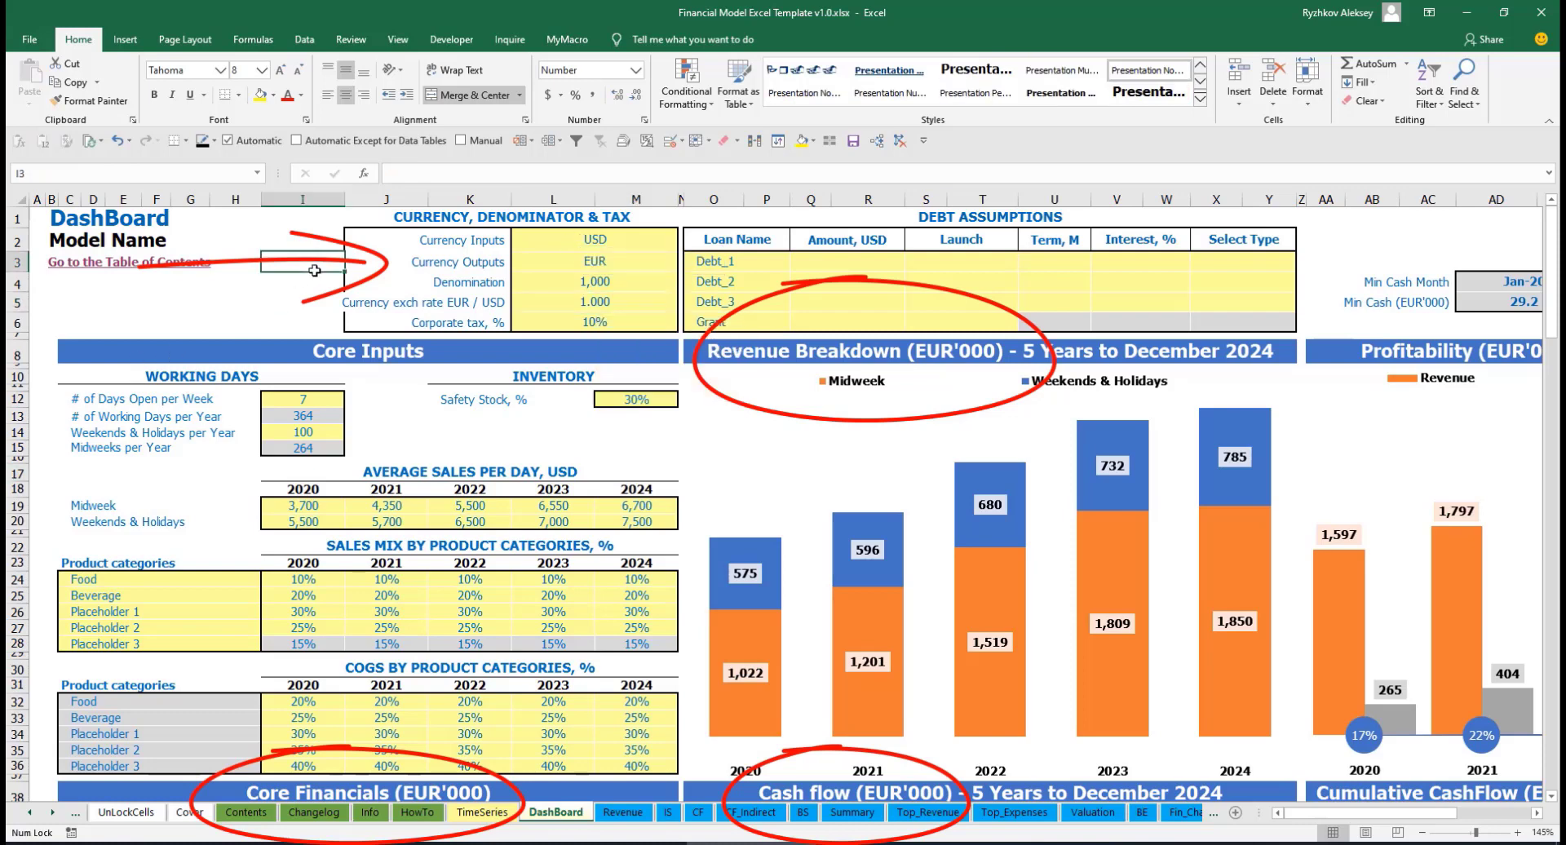
# Step: Enter a 1.2 EUR/USD exchange rate and review the currency settings
pyautogui.click(576, 299)
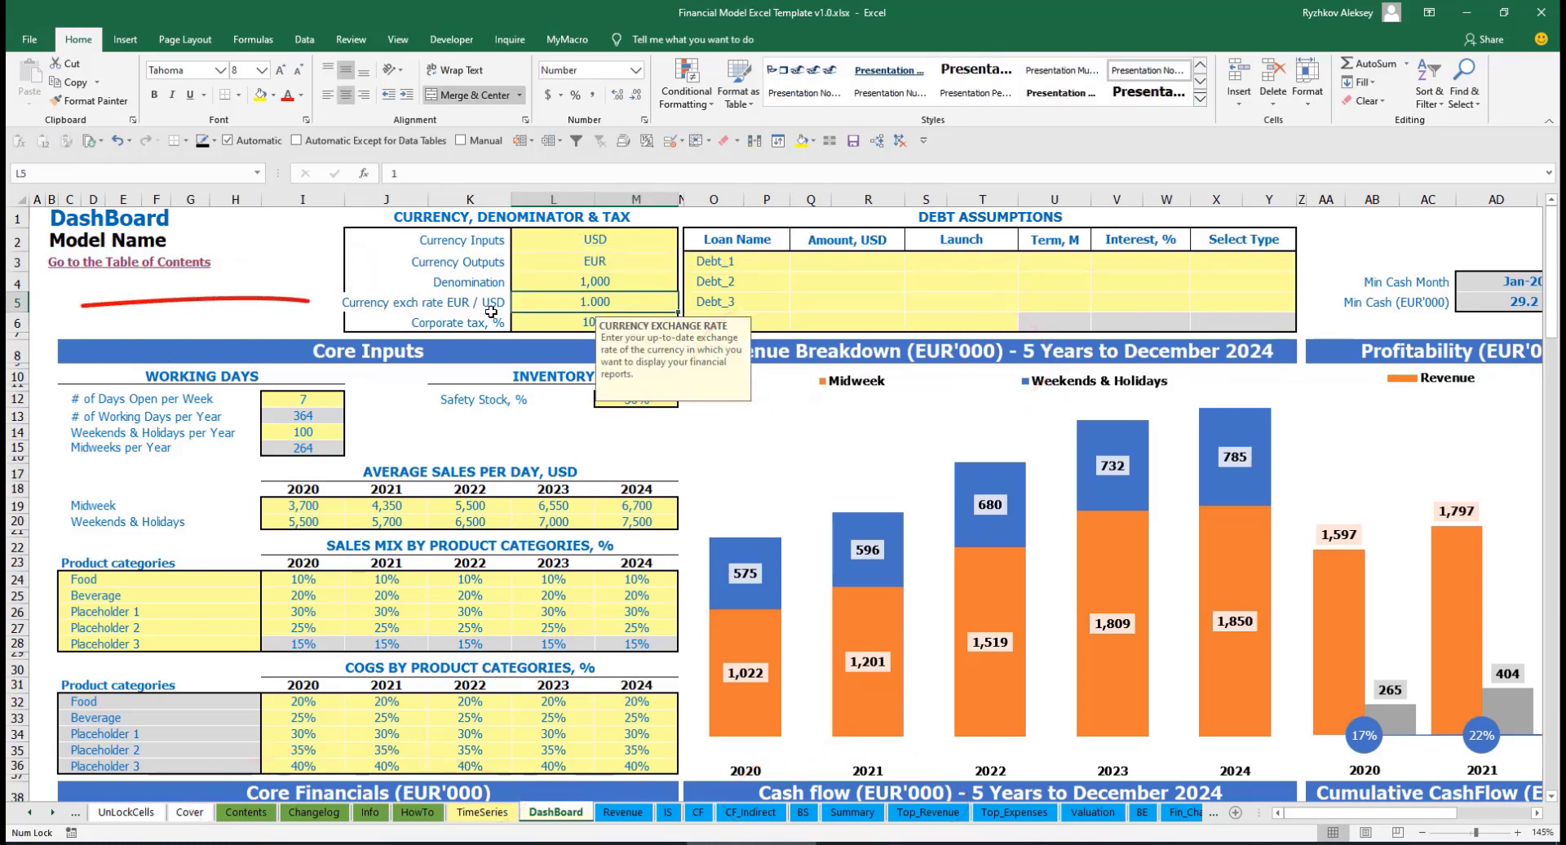
pyautogui.write('1.2')
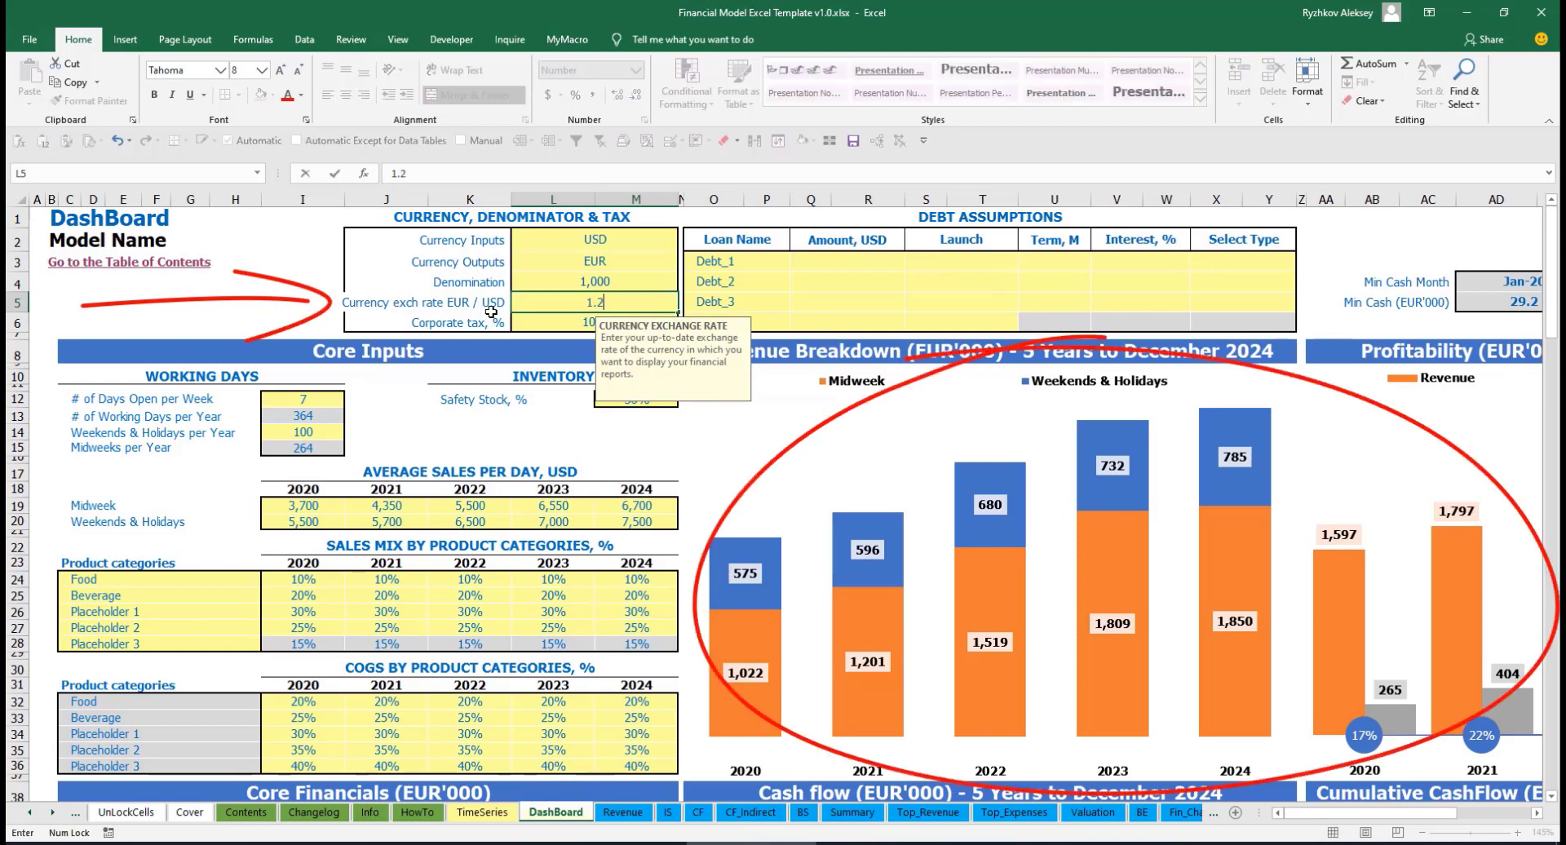
pyautogui.press('Return')
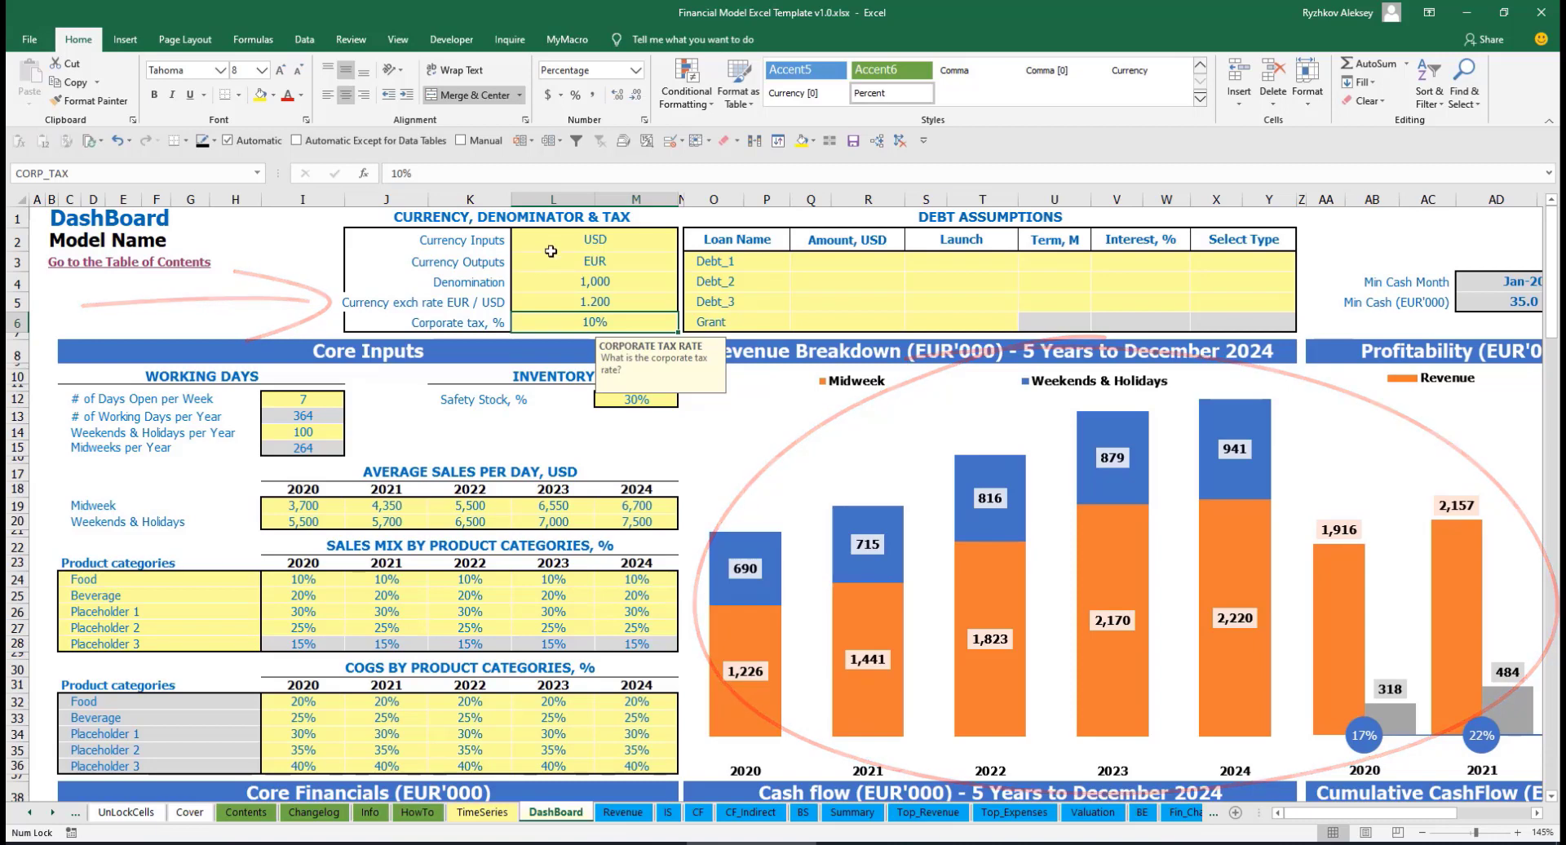
pyautogui.press('Up')
pyautogui.press('Up')
pyautogui.press('Up')
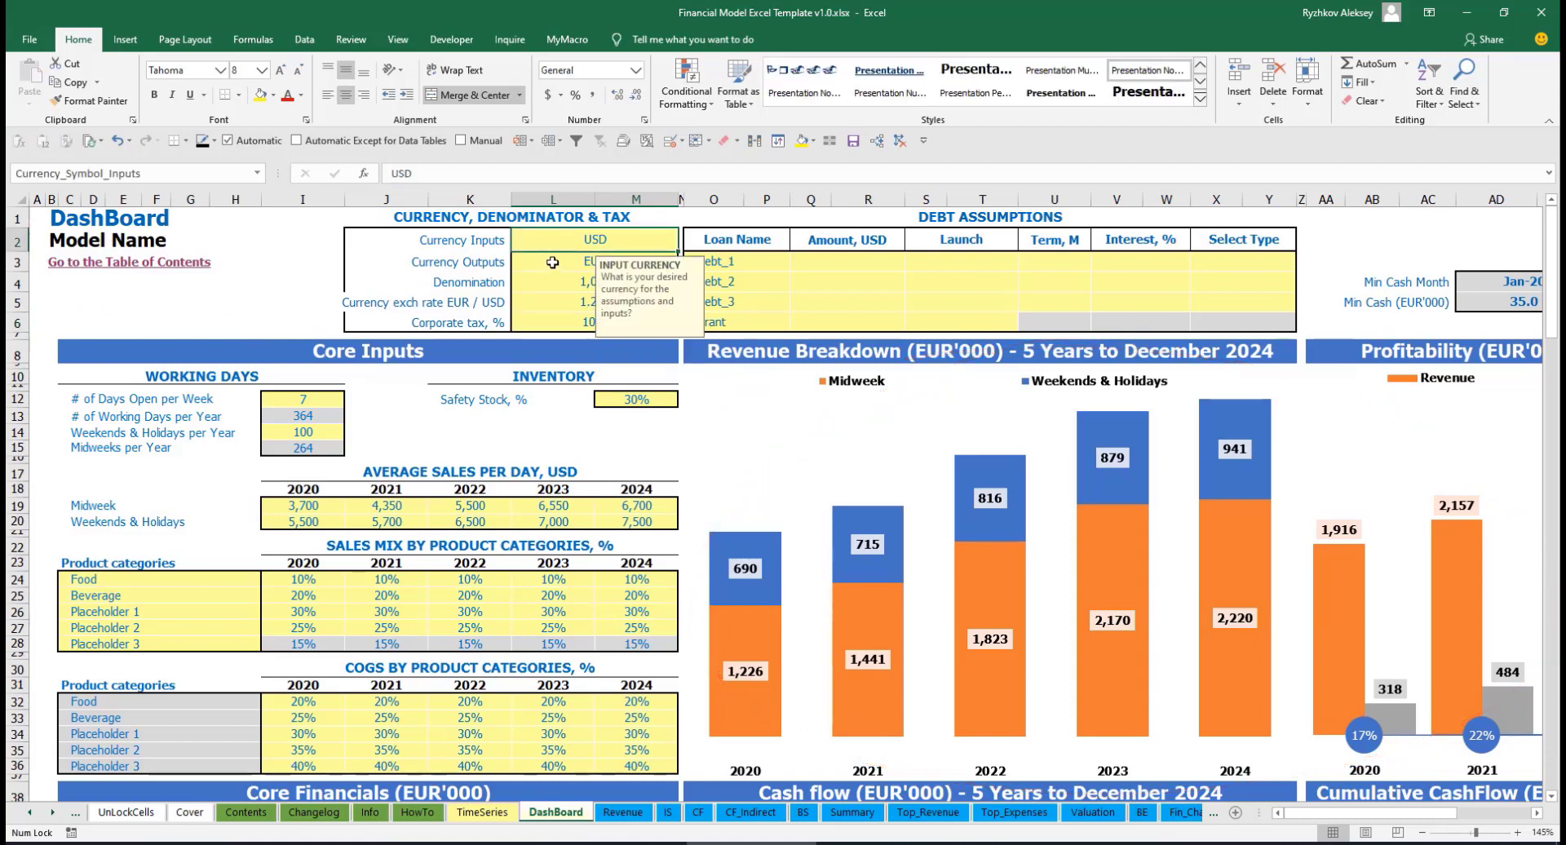
pyautogui.click(553, 262)
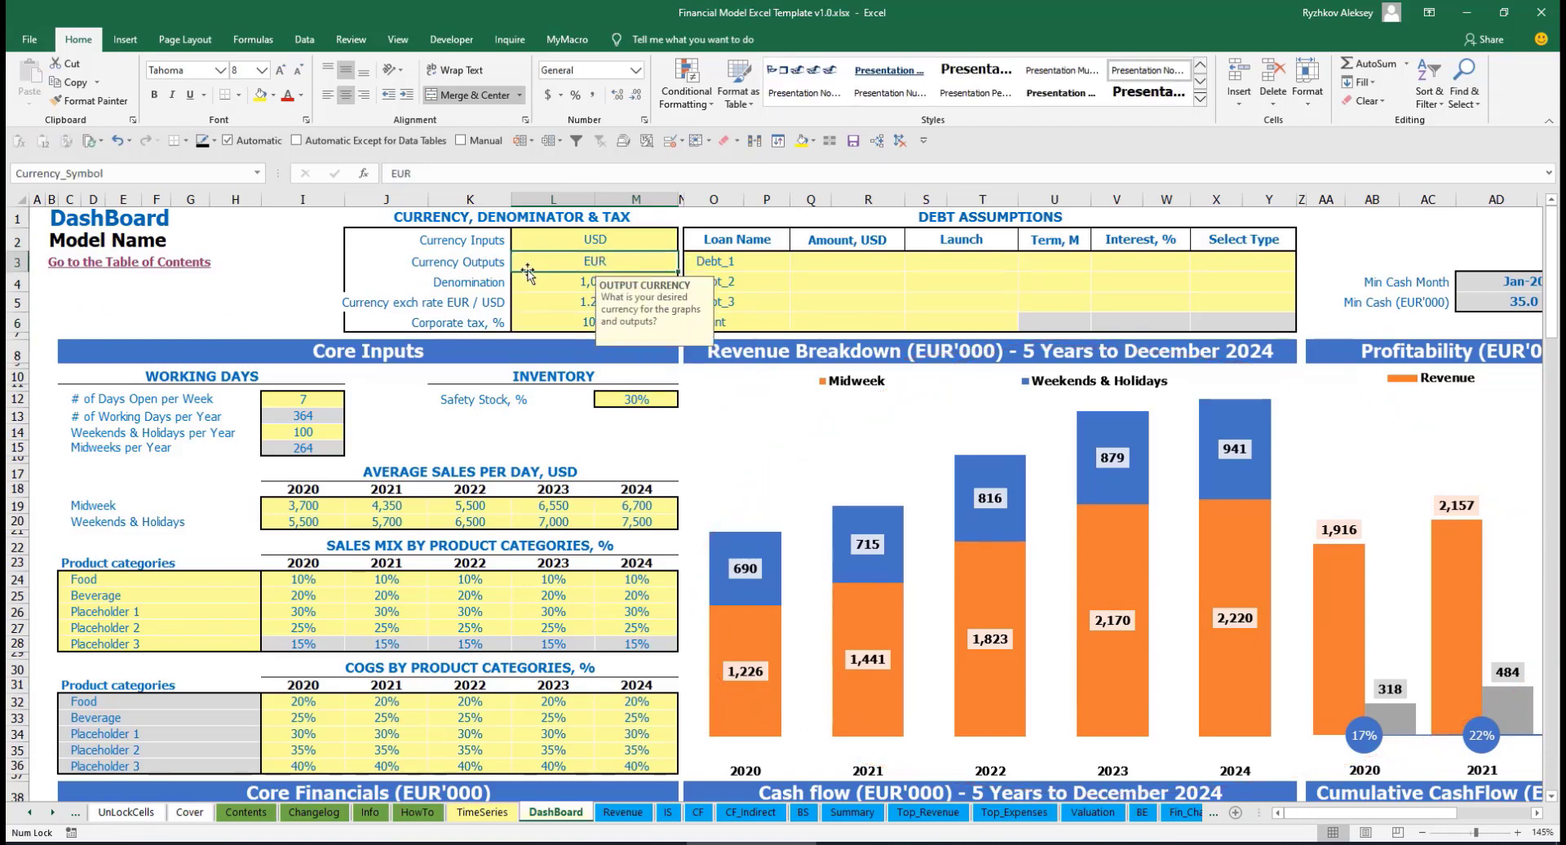
pyautogui.click(535, 303)
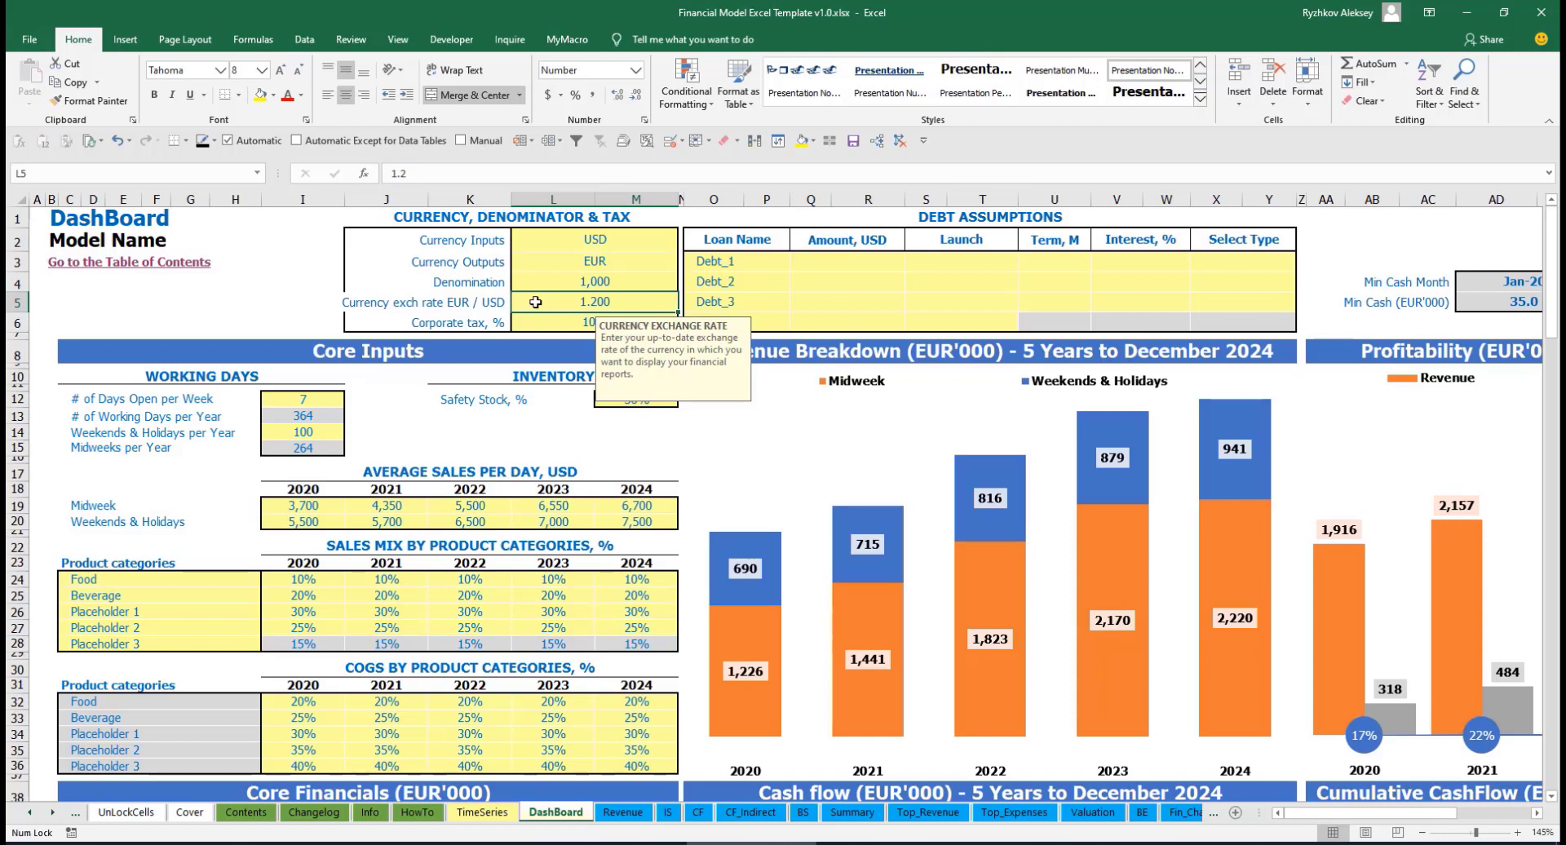
pyautogui.click(558, 278)
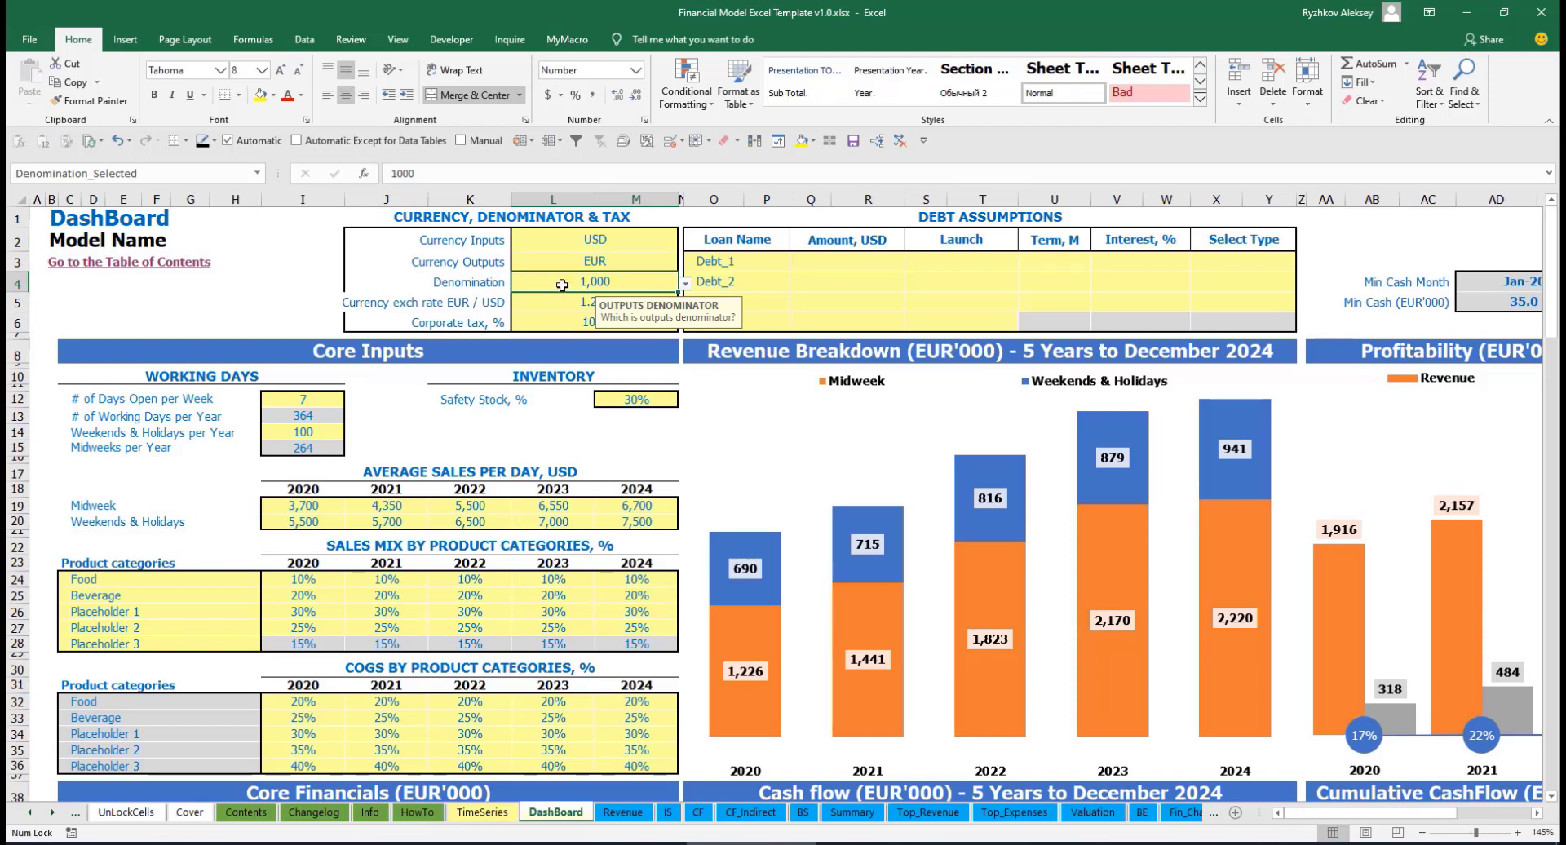
# Step: Try a 1,000,000 denominator, then set it to 1, checking the Summary Income Statement headers
pyautogui.click(852, 811)
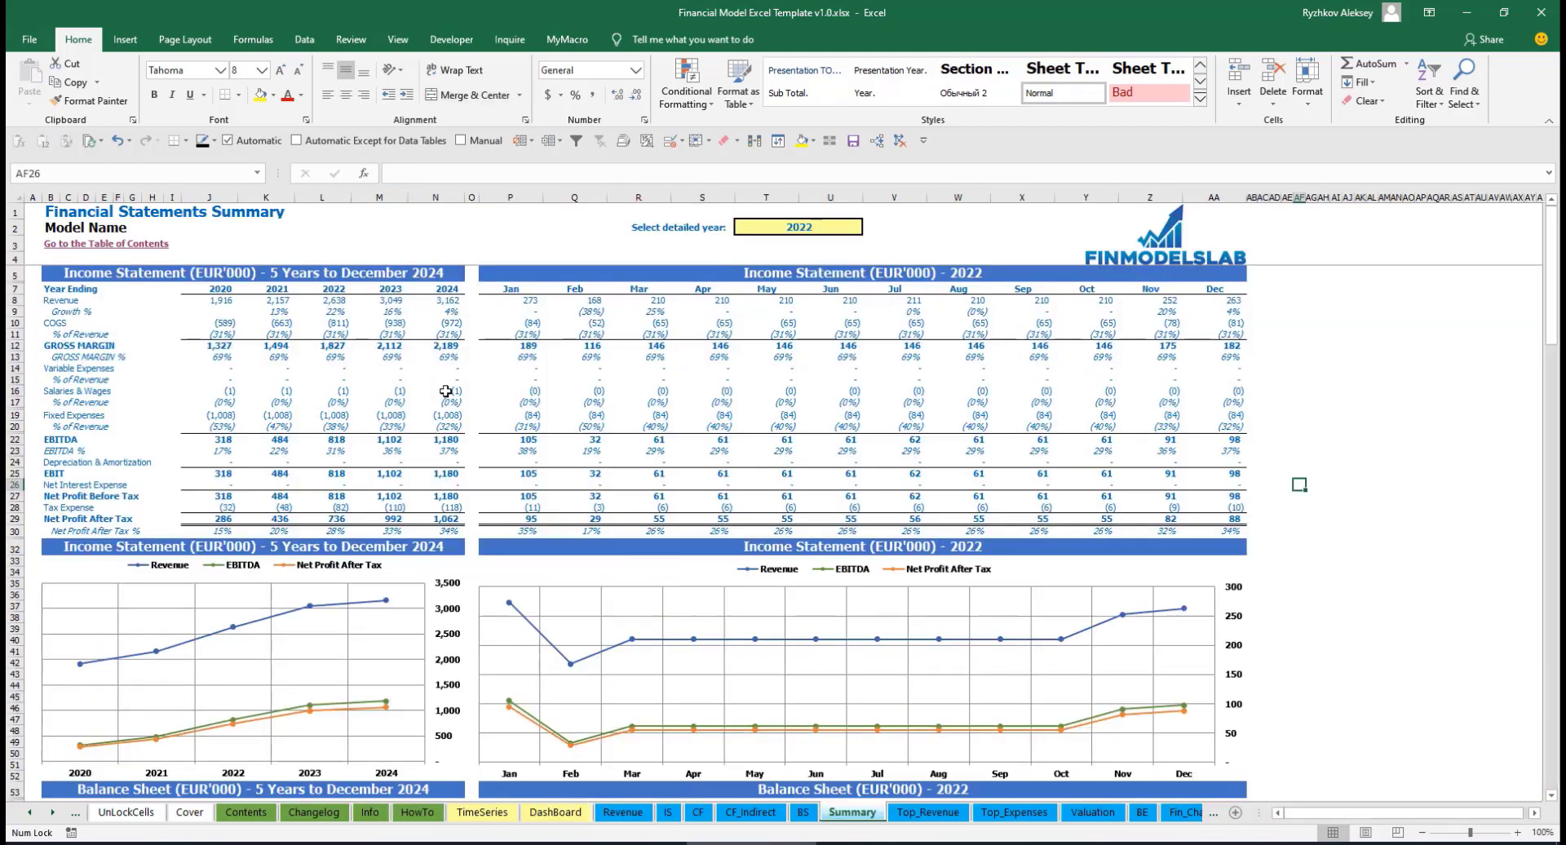
pyautogui.click(260, 275)
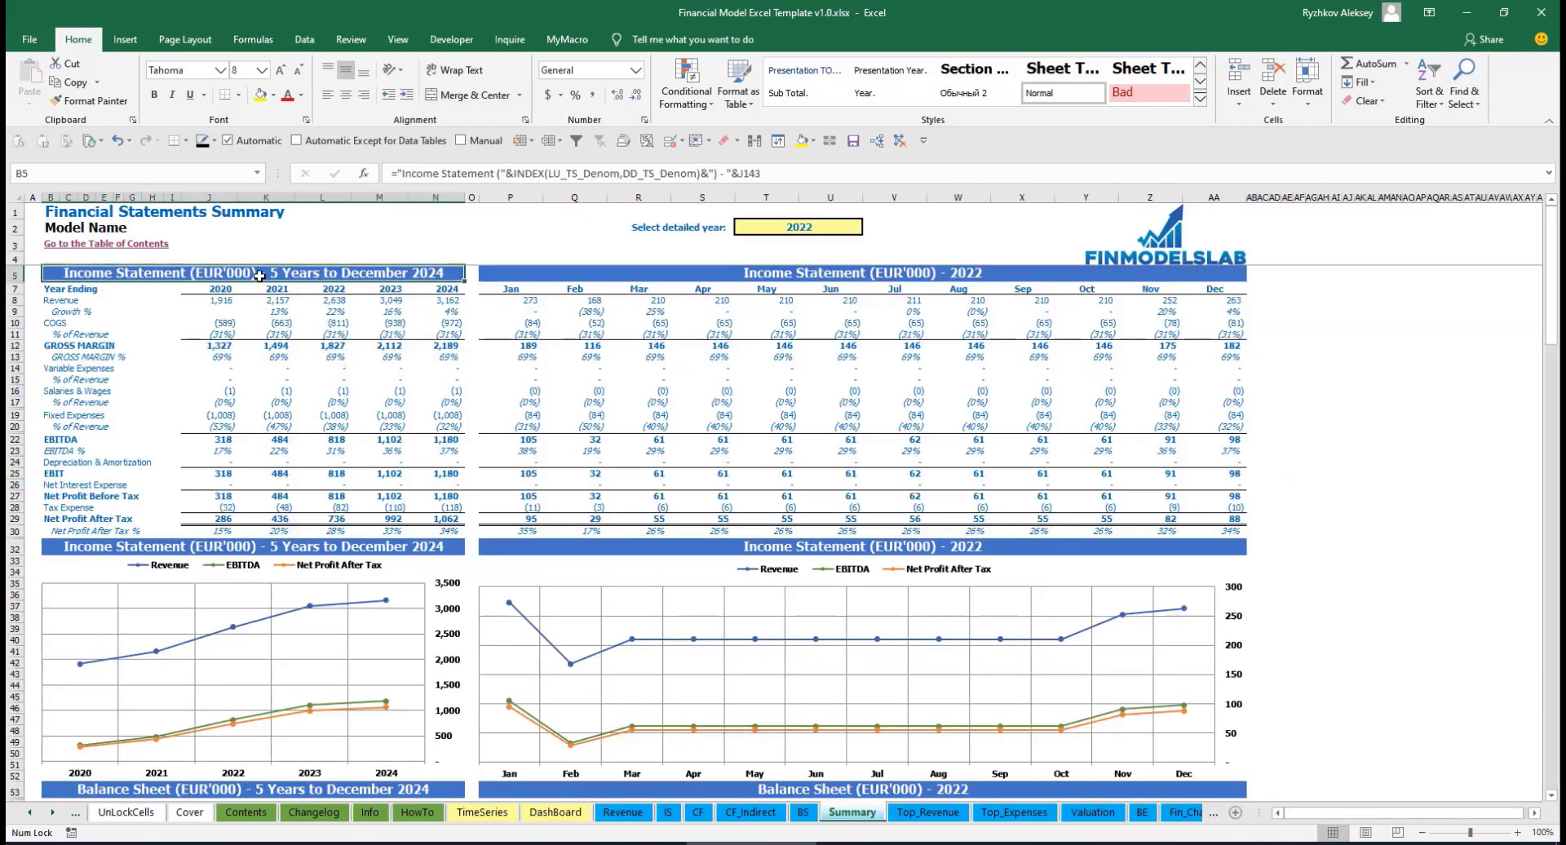
pyautogui.click(844, 271)
pyautogui.click(340, 269)
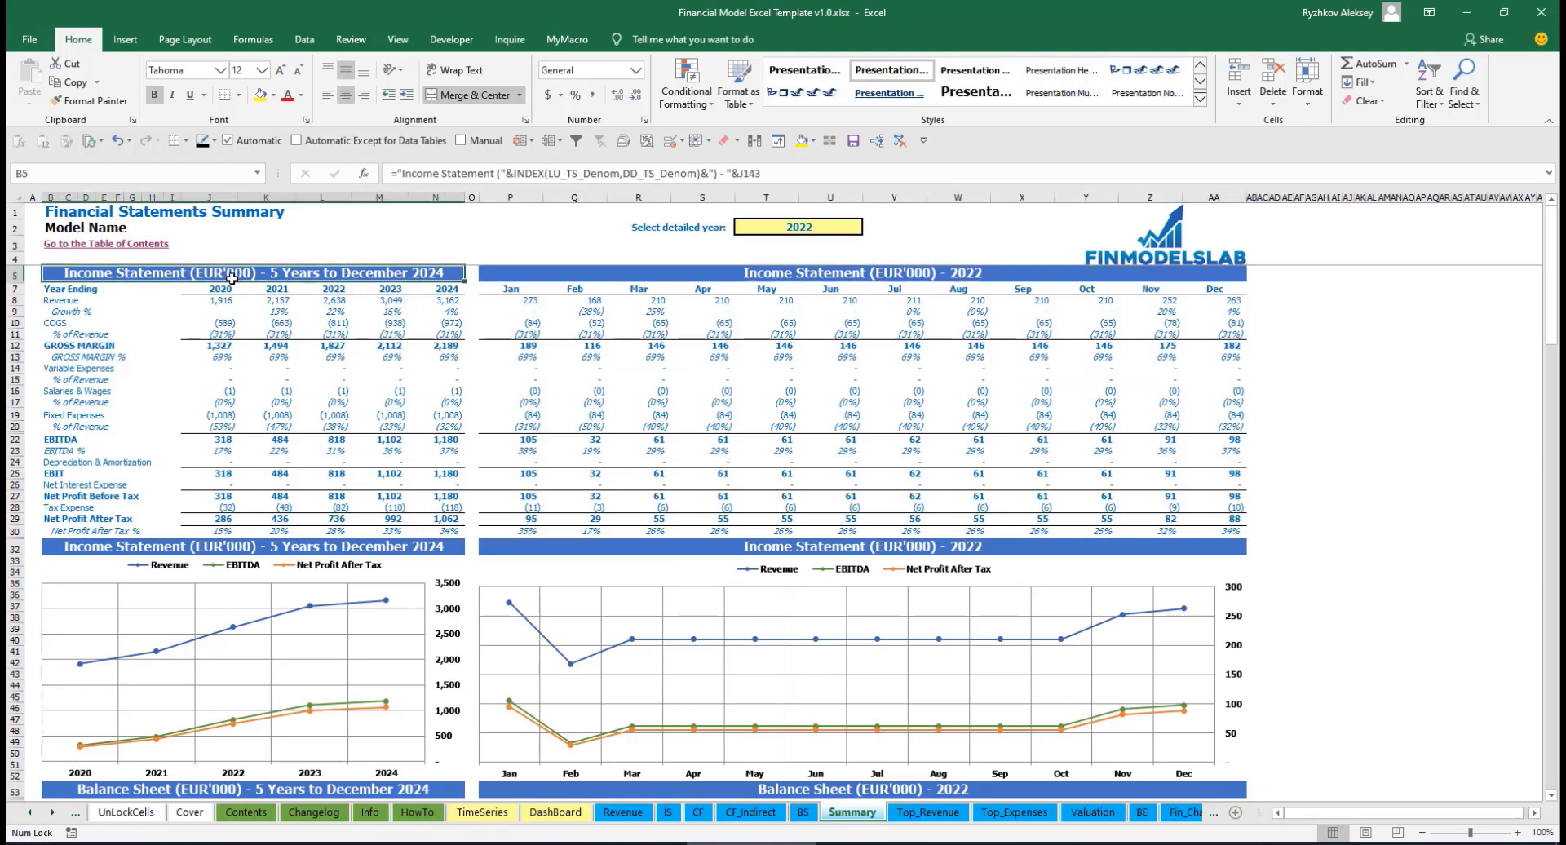
pyautogui.click(556, 811)
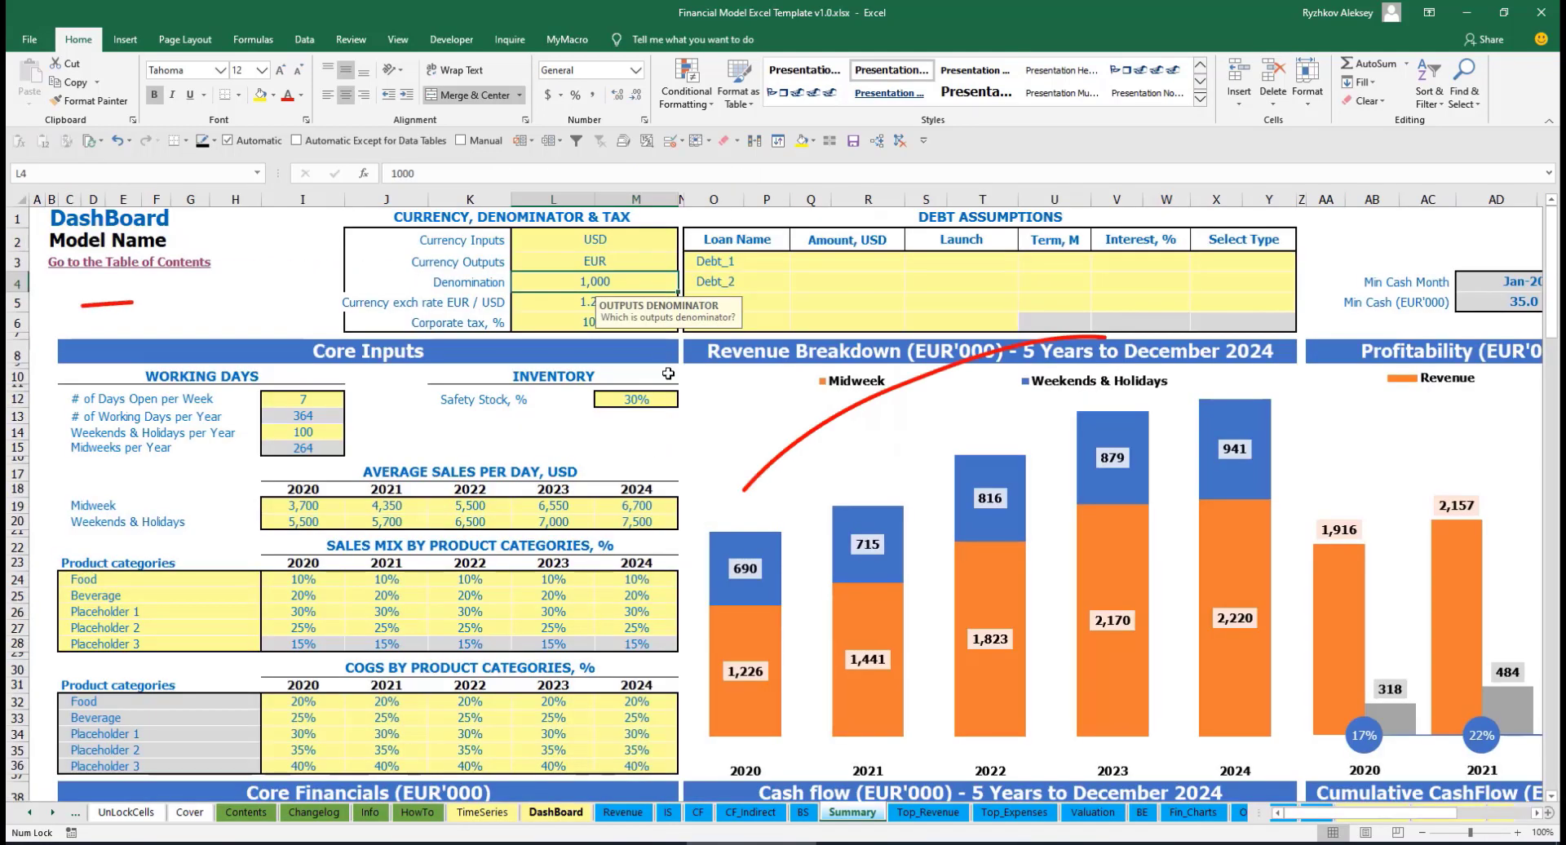
pyautogui.click(685, 283)
pyautogui.click(604, 334)
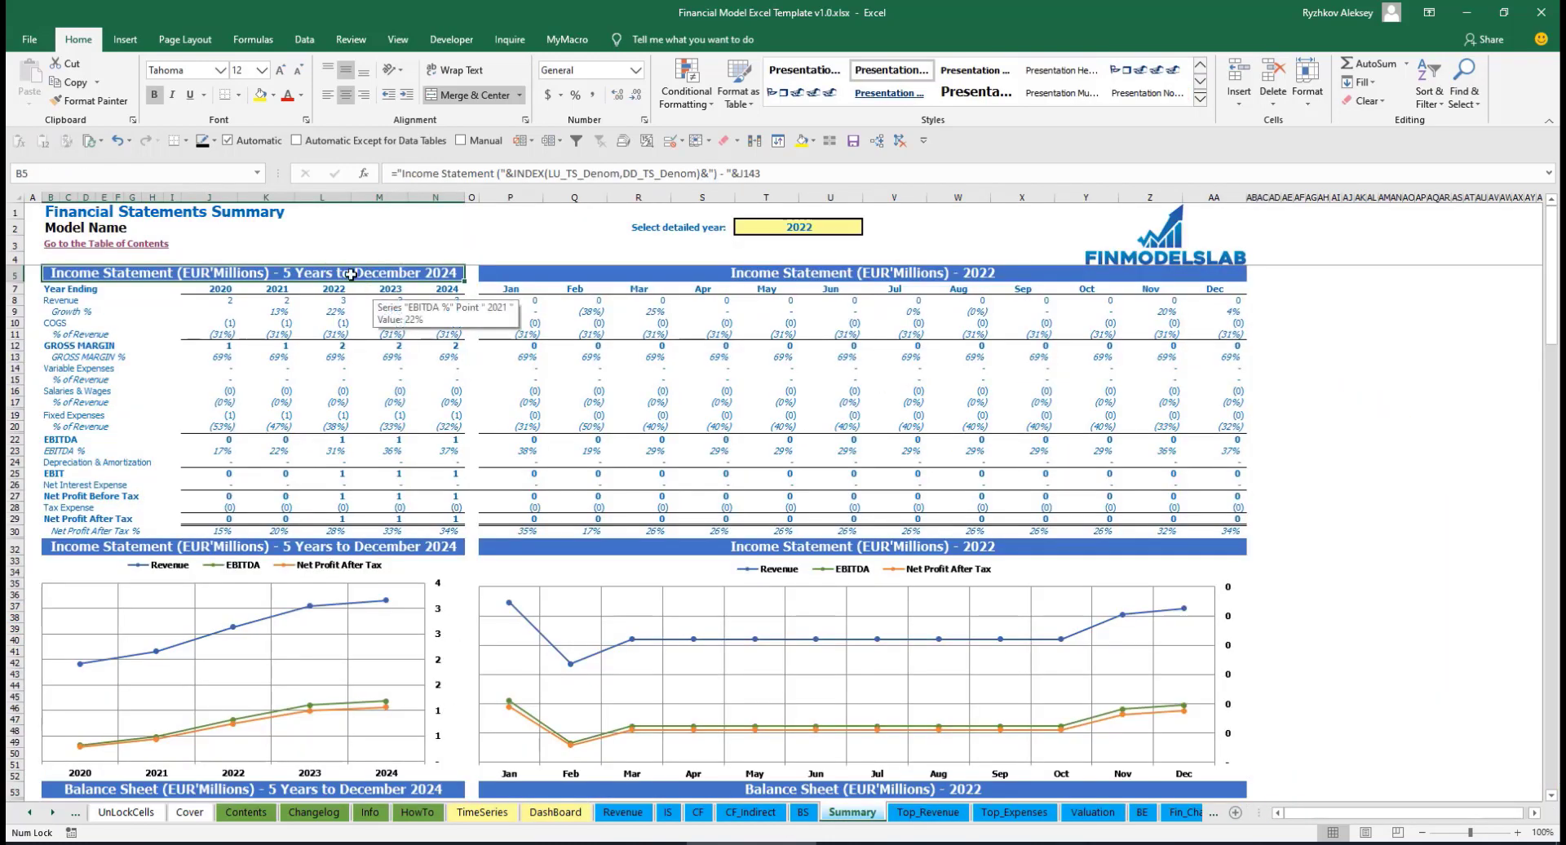
pyautogui.click(654, 272)
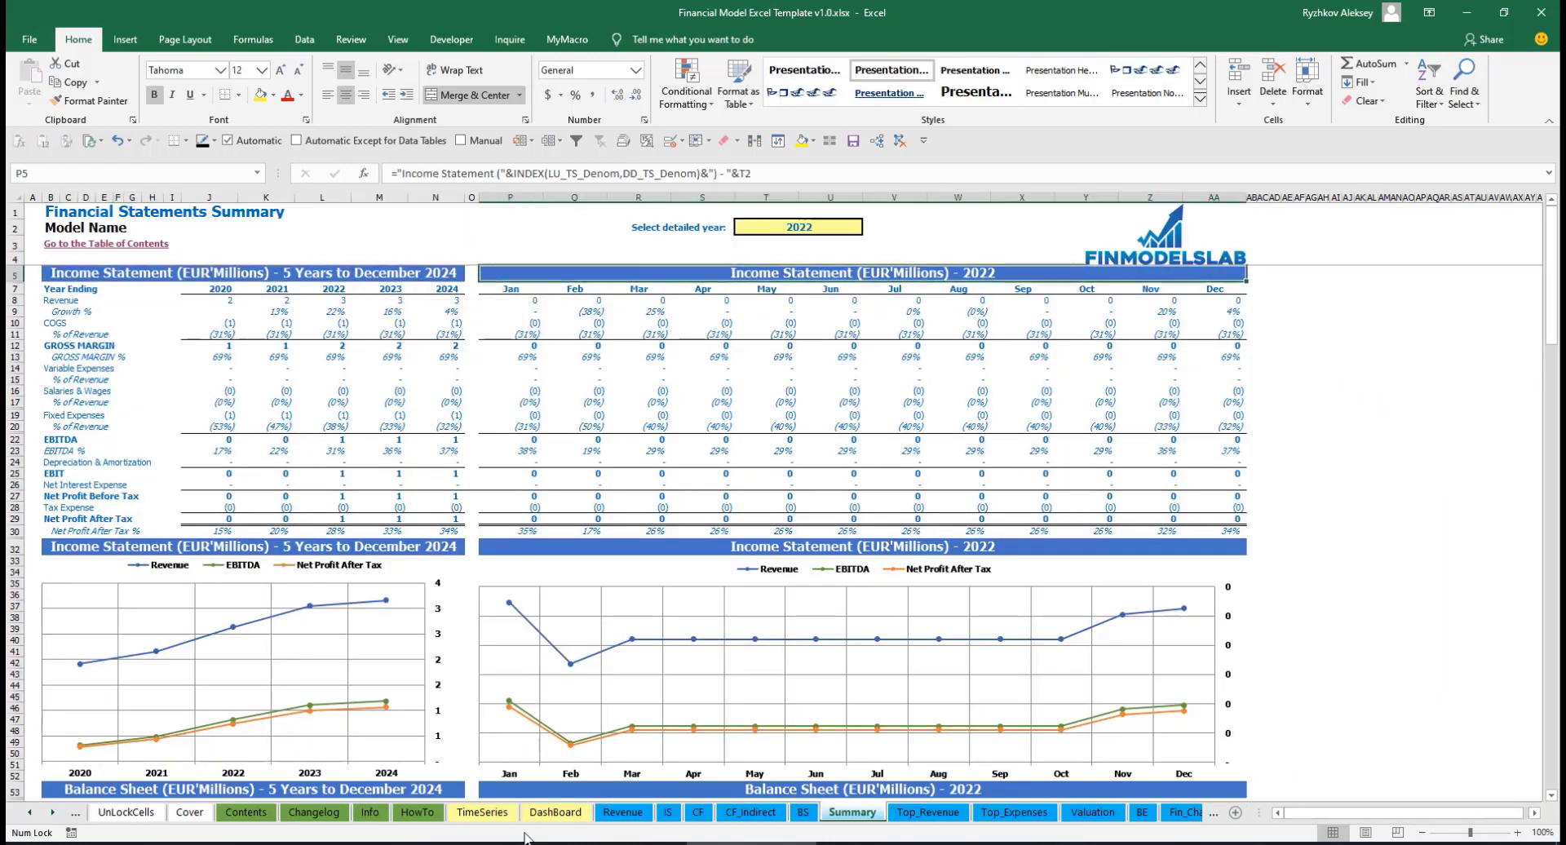
pyautogui.click(555, 811)
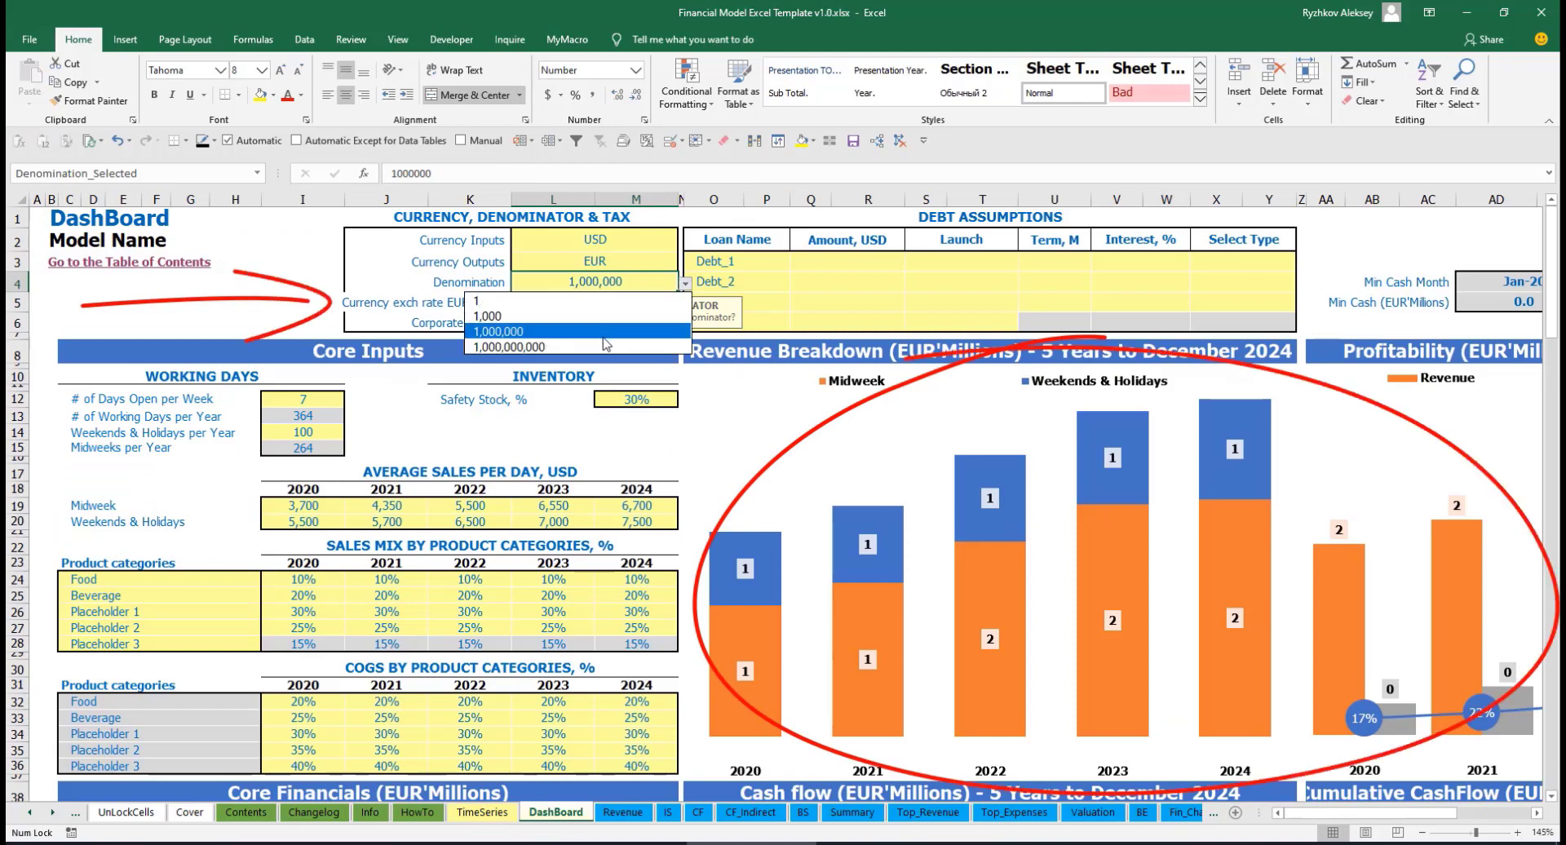
pyautogui.click(575, 303)
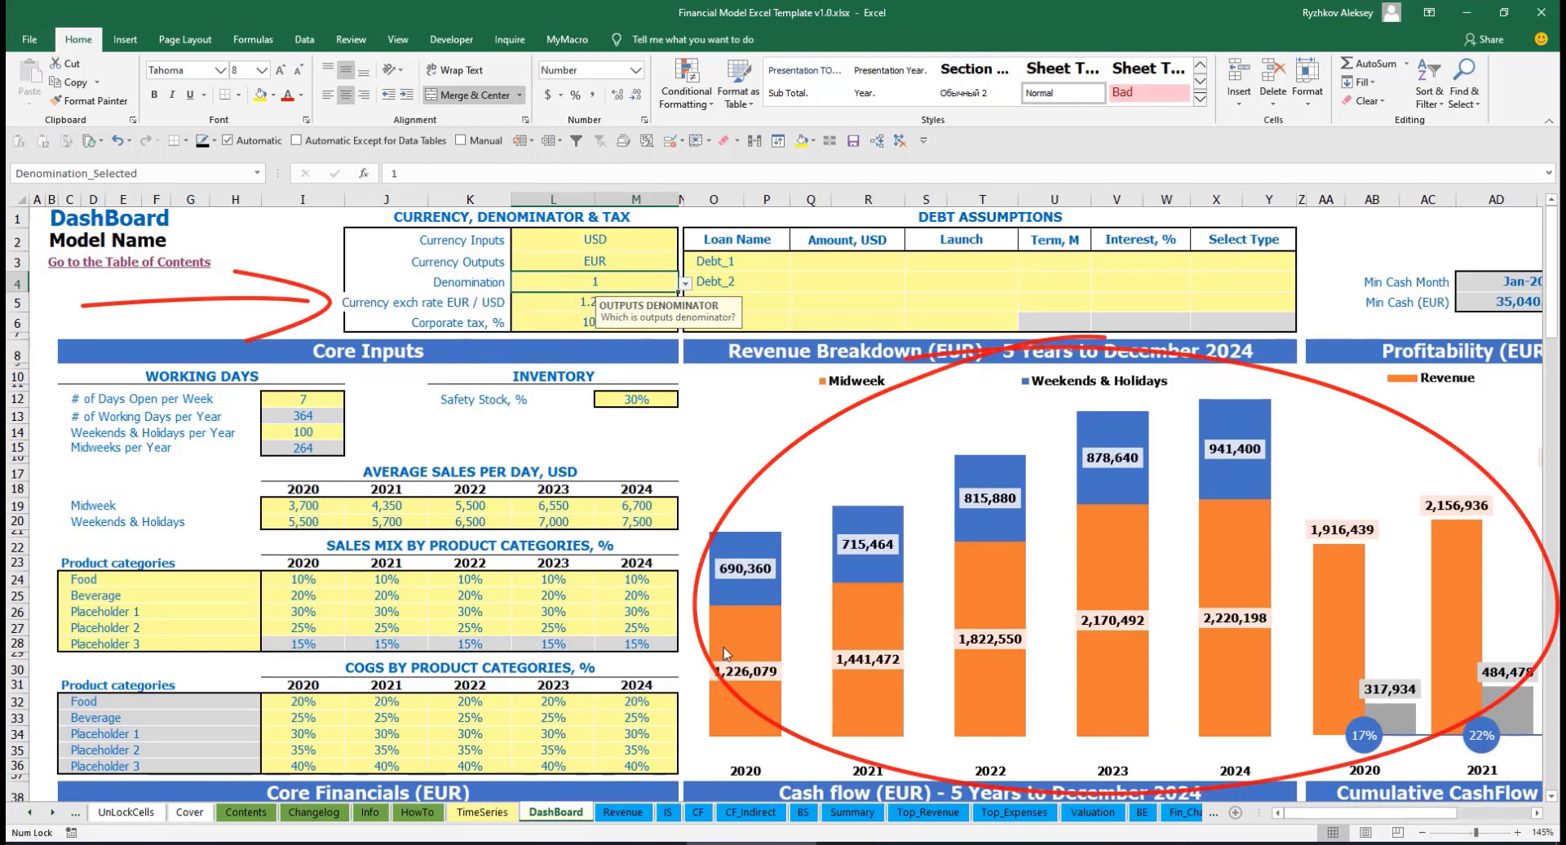
pyautogui.click(852, 811)
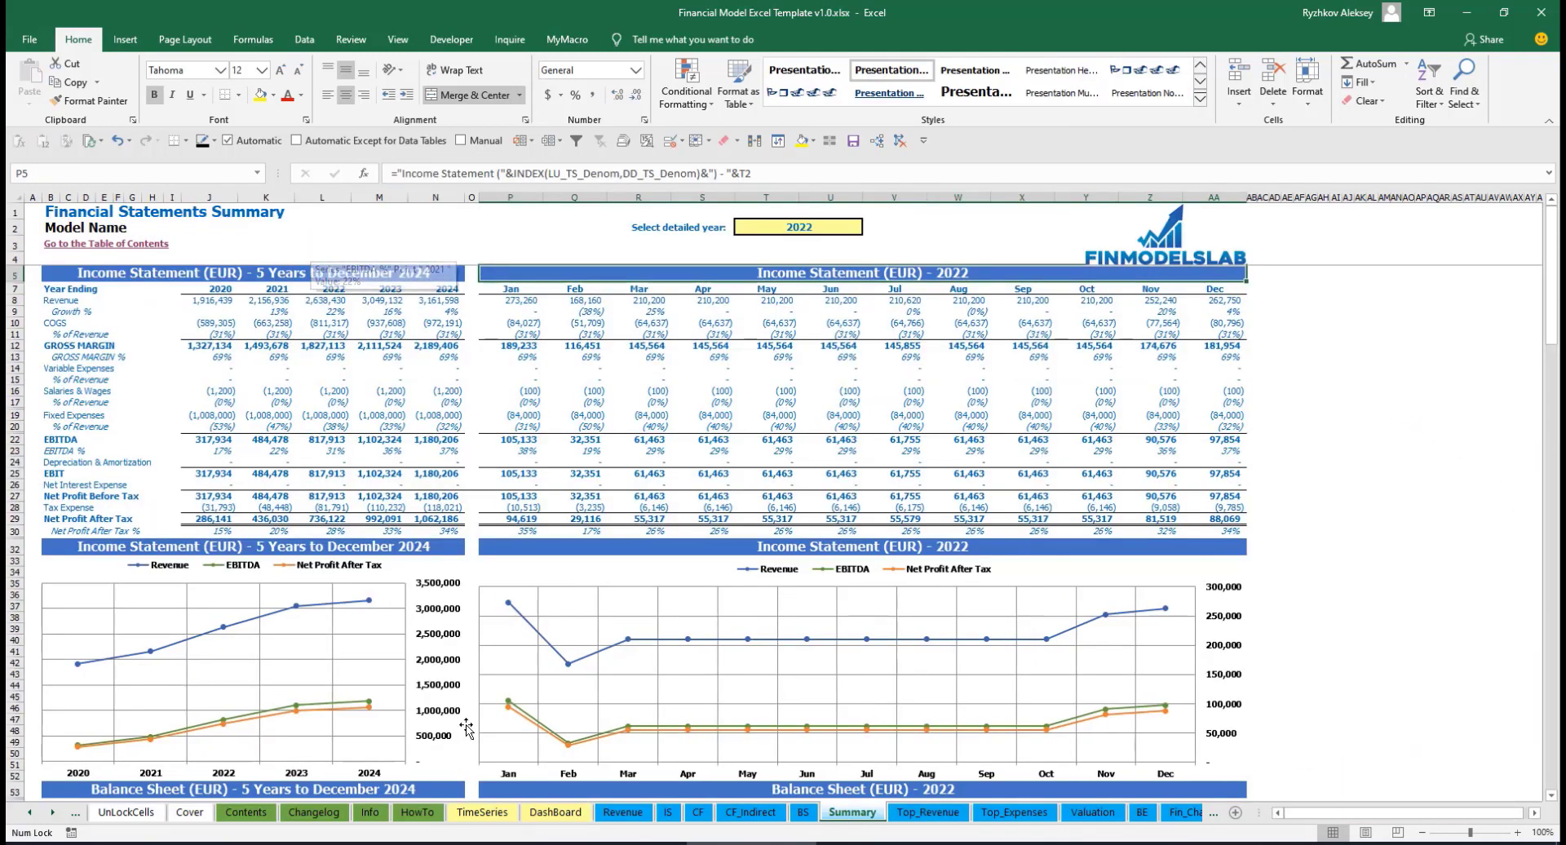
pyautogui.click(556, 812)
# Step: Set the corporate tax rate to 15% and check Tax Expense on the Income Statement
pyautogui.click(561, 314)
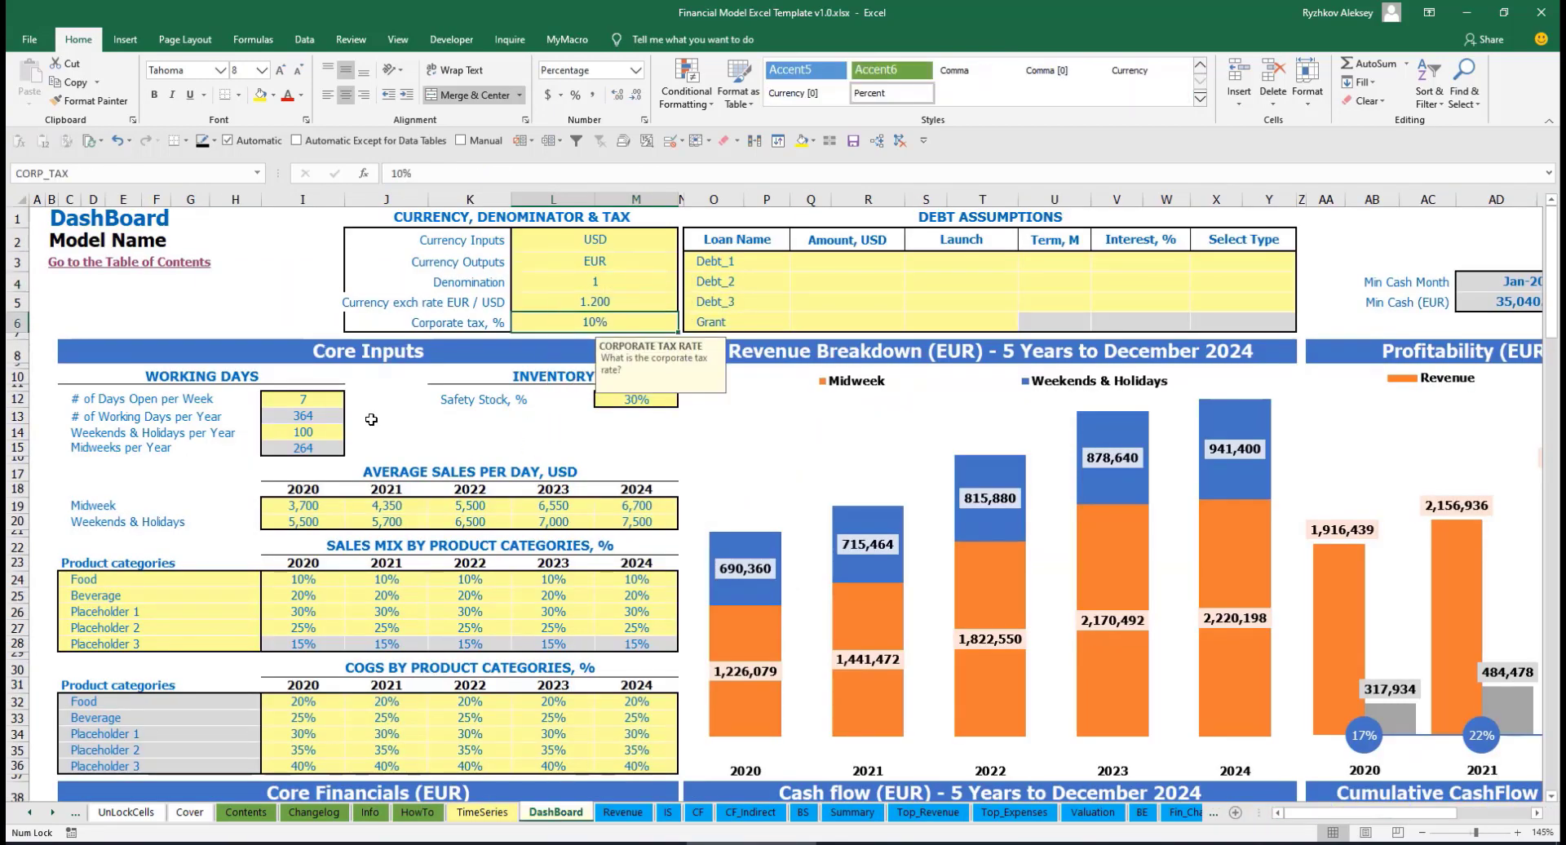
pyautogui.write('15')
pyautogui.press('Return')
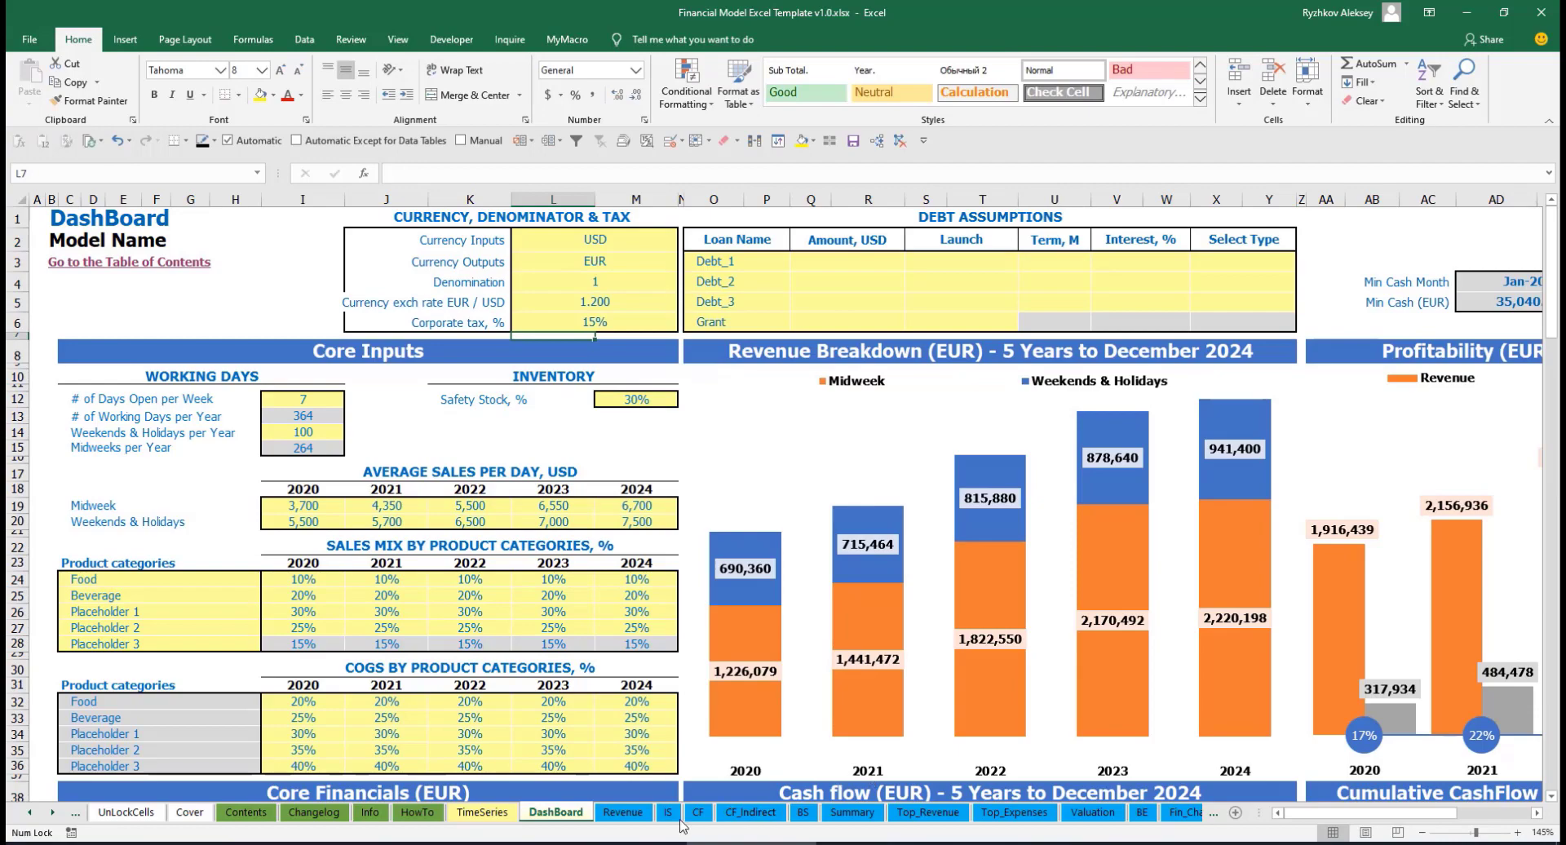
pyautogui.click(668, 812)
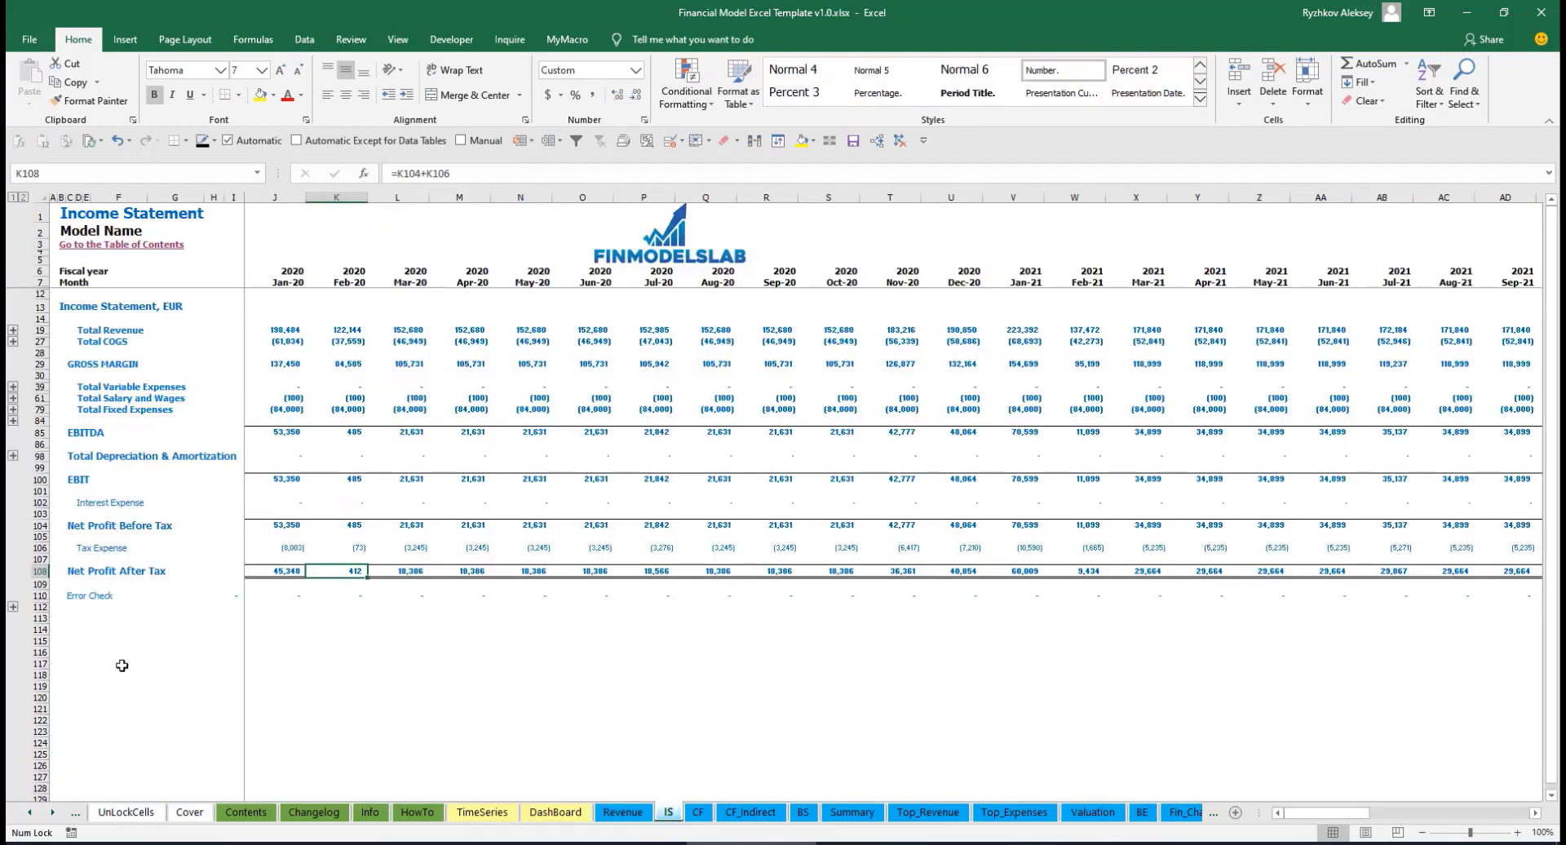
pyautogui.click(37, 549)
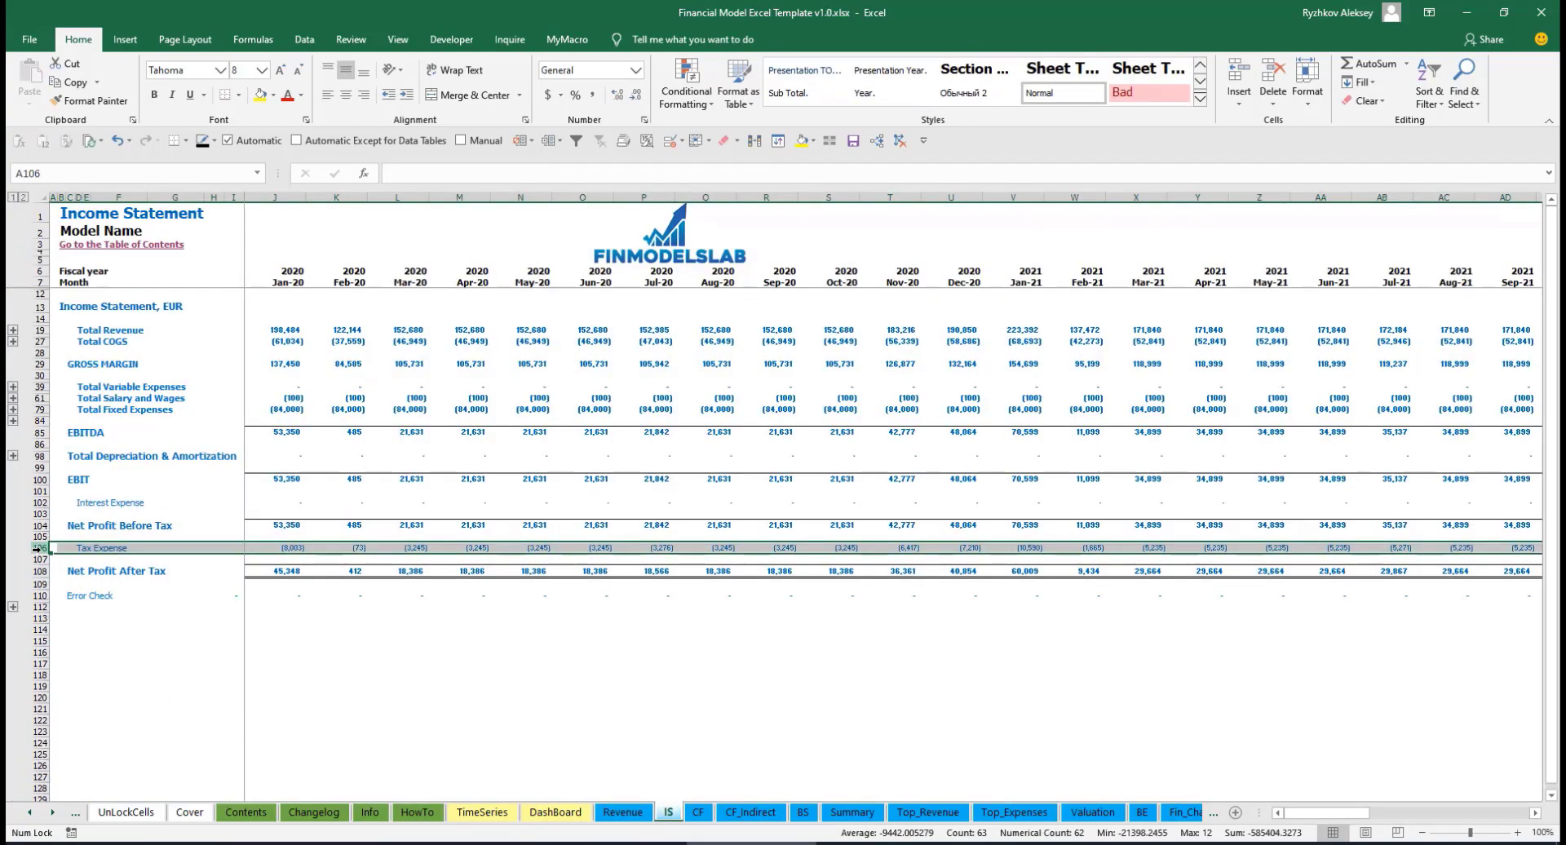